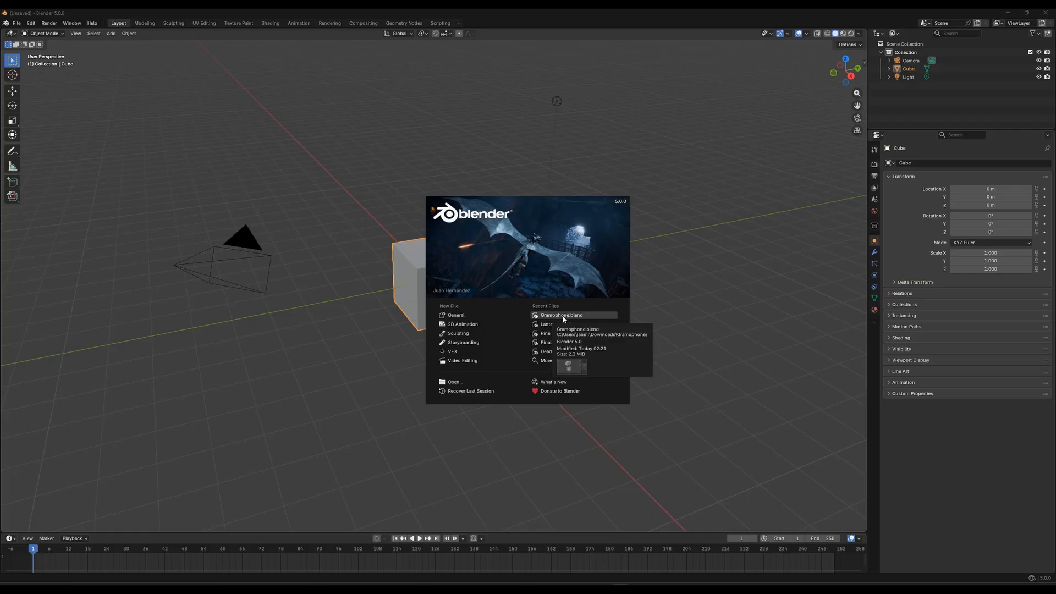
Open the recent file Gramophone.blend and show the model in front orthographic view
left_click(563, 318)
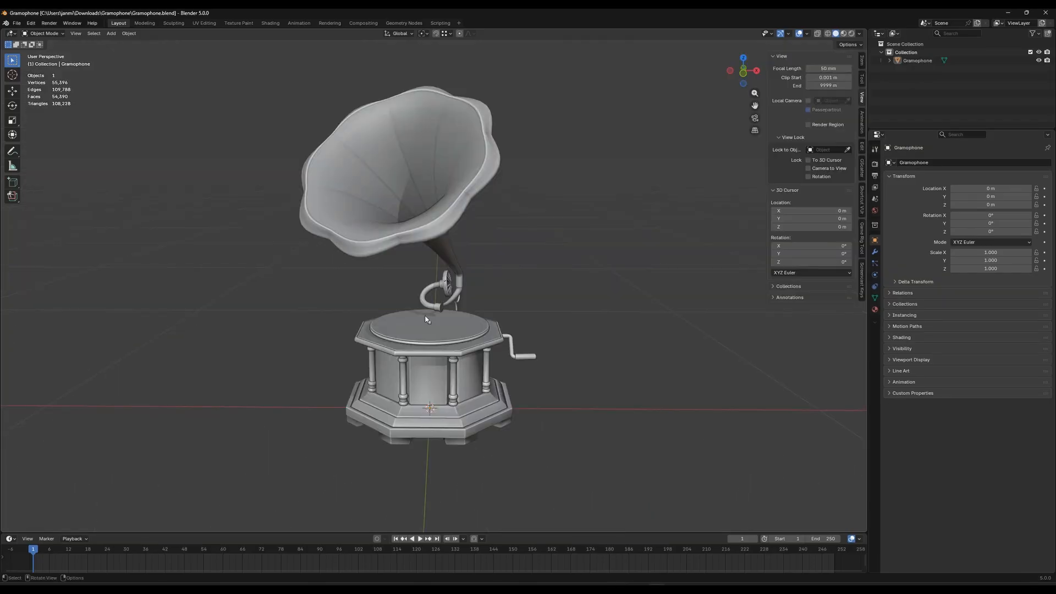
left_click(17, 23)
key("KP_1")
middle_click_drag(479, 307, 472, 326)
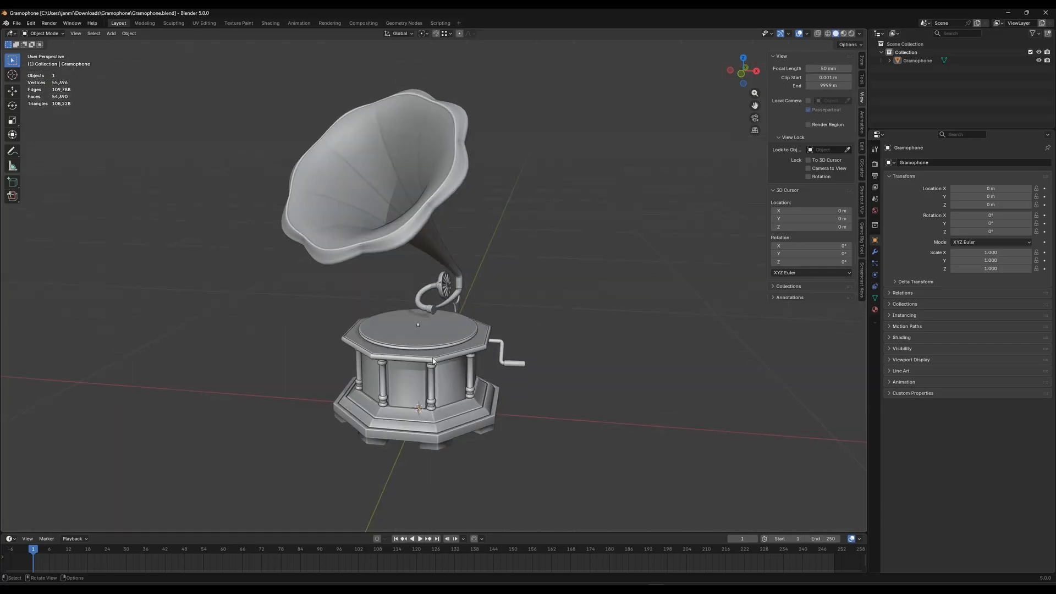
key("KP_1")
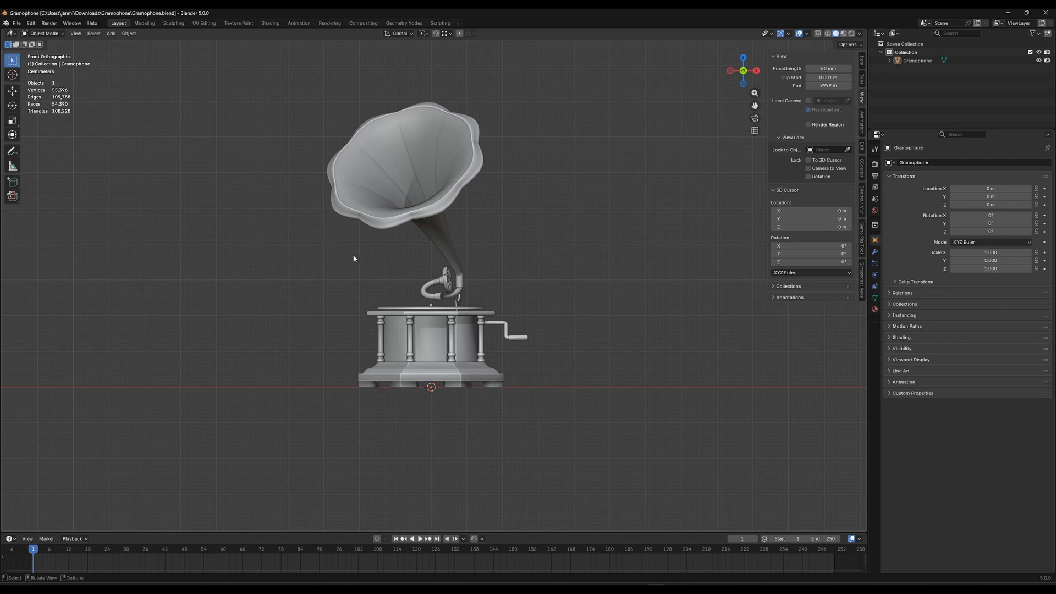
Select the gramophone and move it about 0.596 m along the global X axis
left_click_drag(269, 453, 640, 77)
middle_click_drag(524, 348, 463, 284)
scroll(510, 361, "down", 3)
scroll(503, 387, "up", 4)
scroll(478, 293, "up", 5)
scroll(471, 312, "down", 5)
scroll(462, 324, "down", 5)
left_click(463, 284)
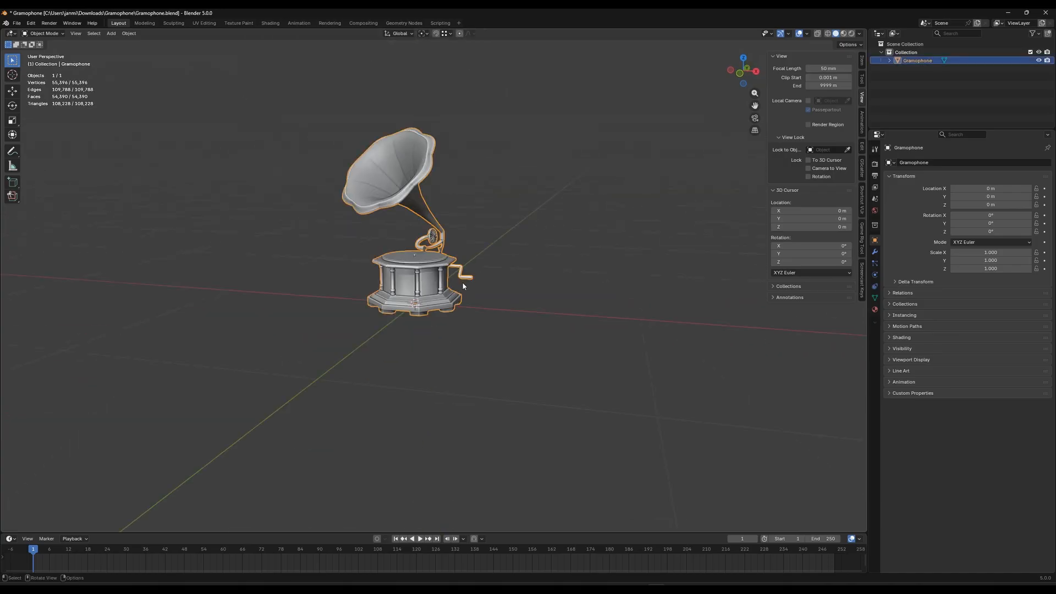
key("g")
key("x")
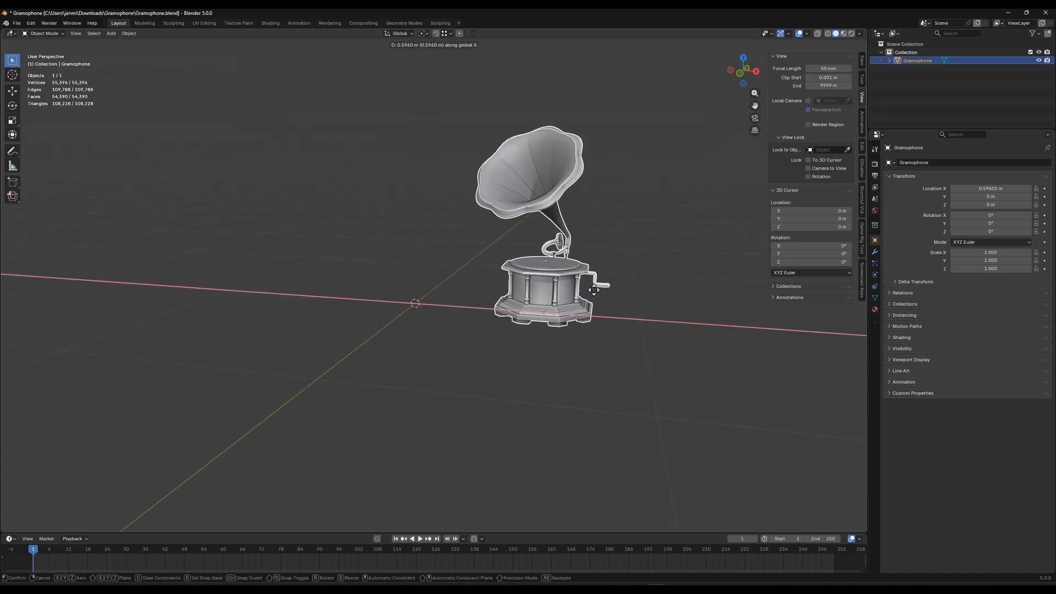
left_click(593, 293)
Undo the gramophone's move along the X axis
middle_click_drag(344, 315, 452, 331)
scroll(453, 331, "up", 3)
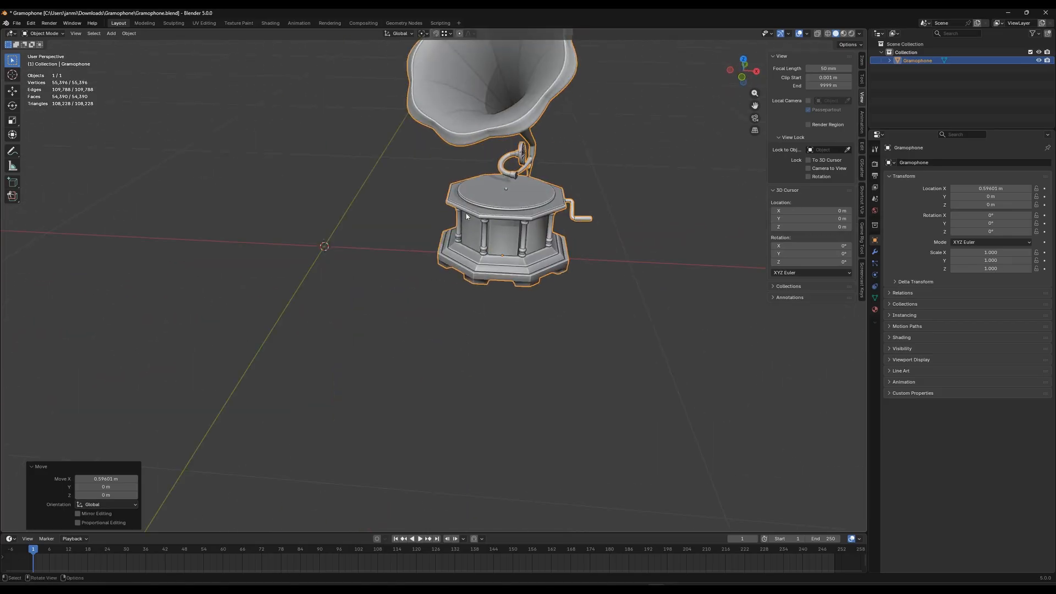
middle_click_drag(643, 290, 463, 339)
middle_click_drag(444, 294, 370, 304)
left_click(449, 317)
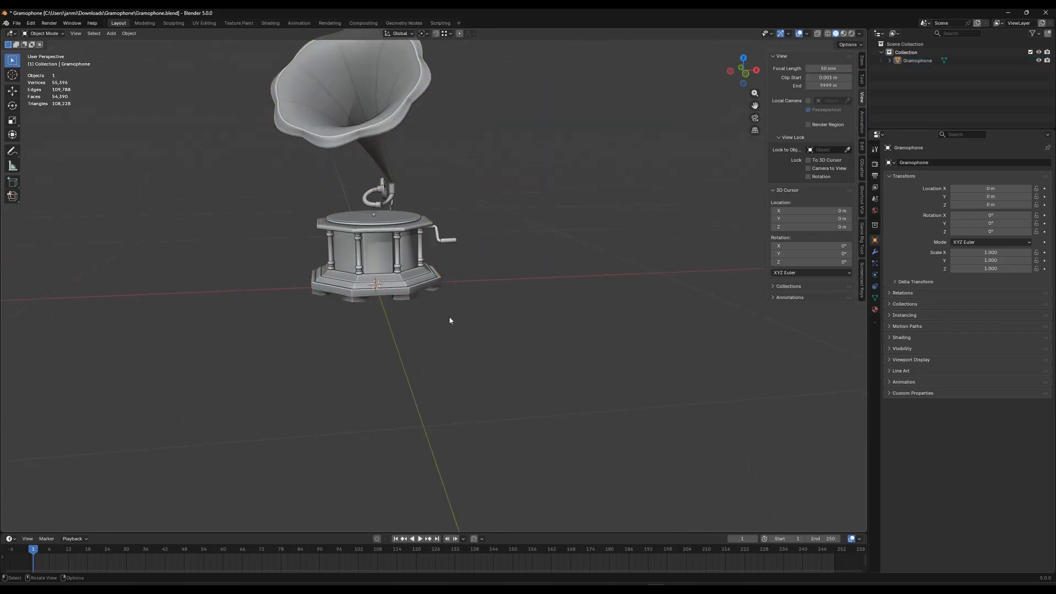
middle_click_drag(390, 293, 408, 278, "shift")
left_click(449, 325)
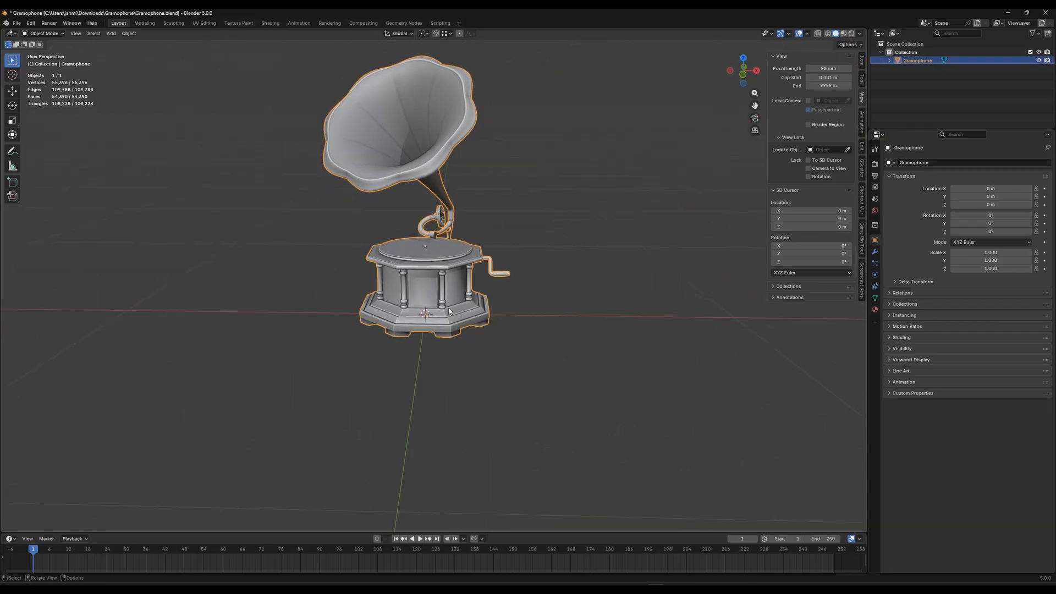
Move the gramophone off the world origin by about 0.017 m in X, 0.019 m in Y and -0.057 m in Z
middle_click_drag(448, 311, 468, 330)
key("KP_7")
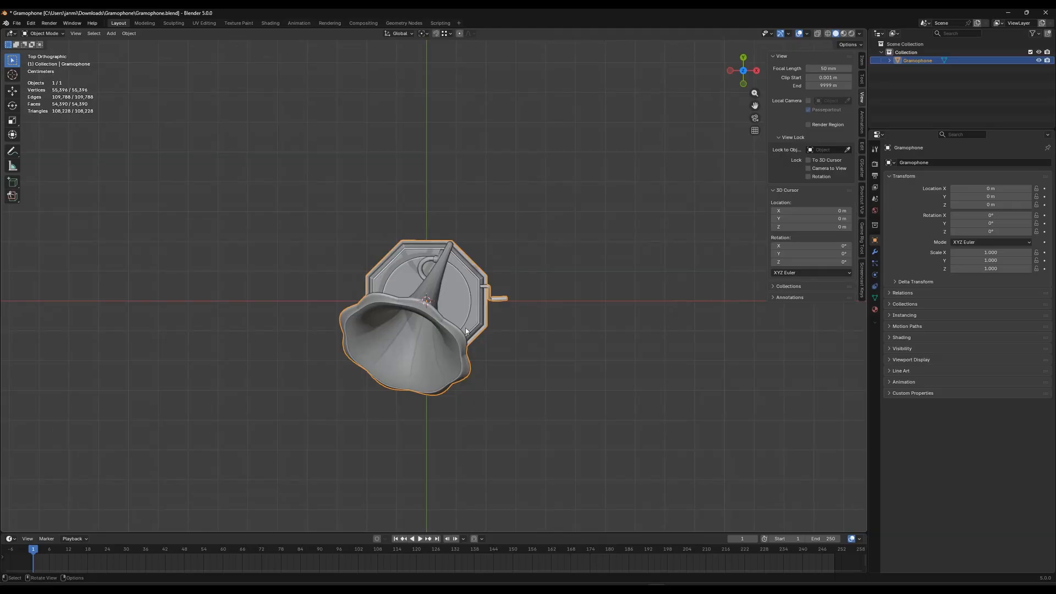
scroll(466, 332, "up", 5)
left_click_drag(470, 308, 489, 288)
middle_click_drag(415, 329, 462, 305)
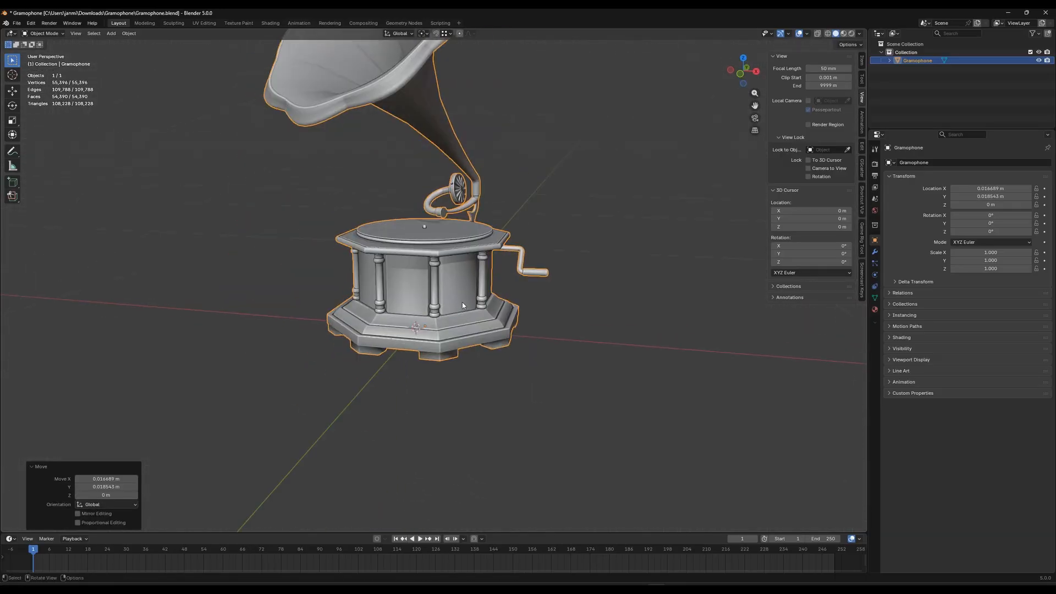
key("g")
key("z")
left_click(452, 322)
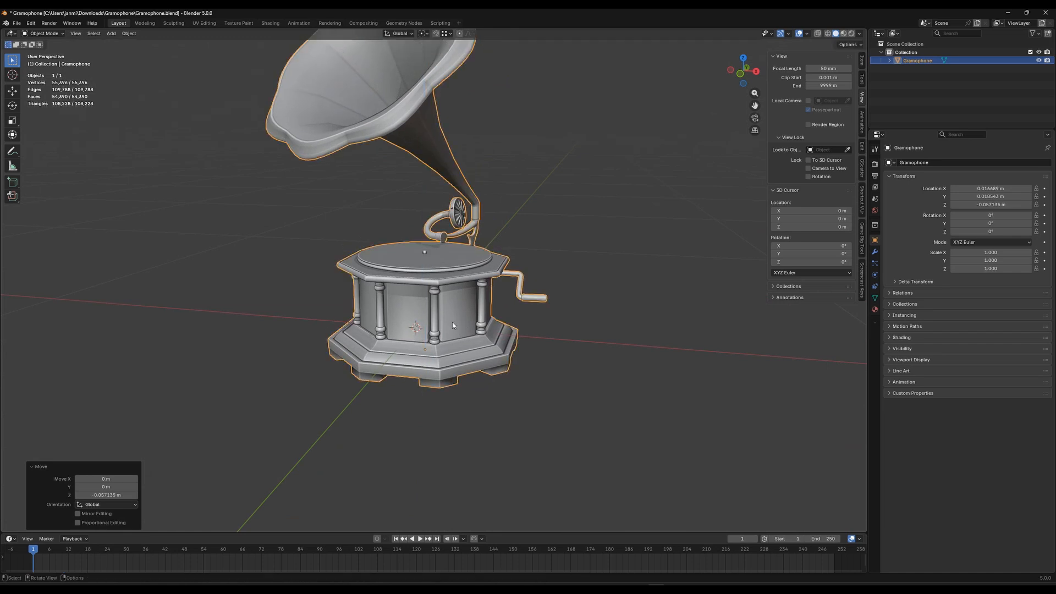
In front view, enter Edit Mode on the gramophone, enable X-ray and box-select the bottom edges of all its feet
left_click(267, 376)
middle_click_drag(267, 376, 379, 363)
key("KP_1")
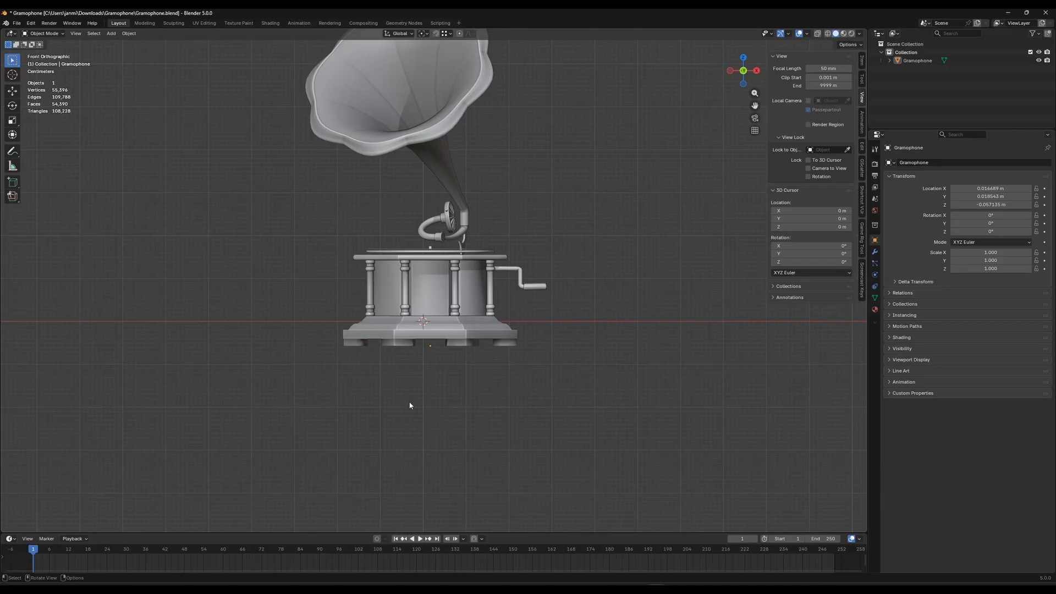
scroll(428, 368, "up", 6)
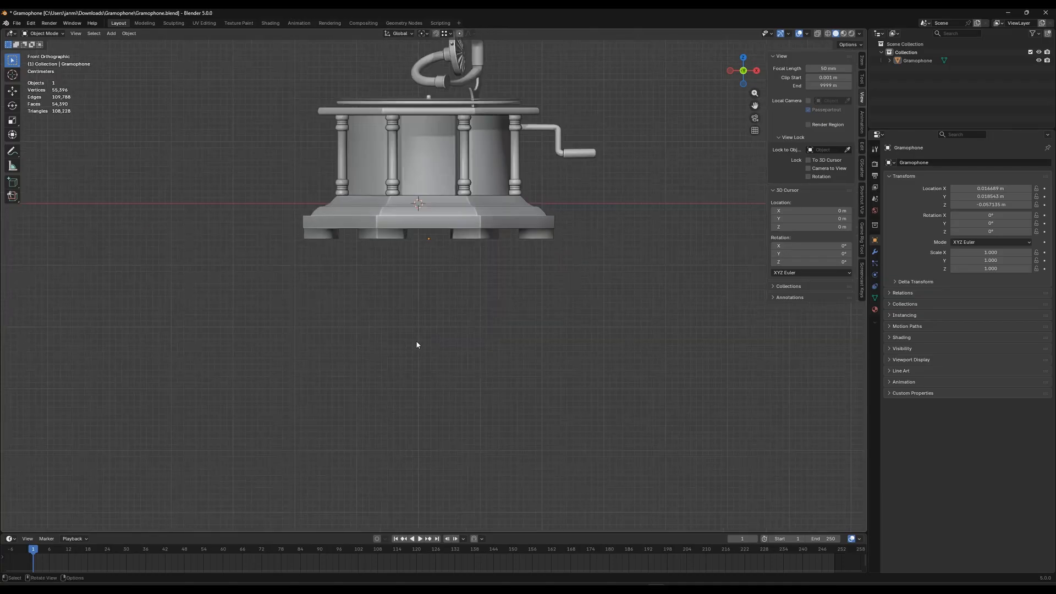
left_click(435, 278)
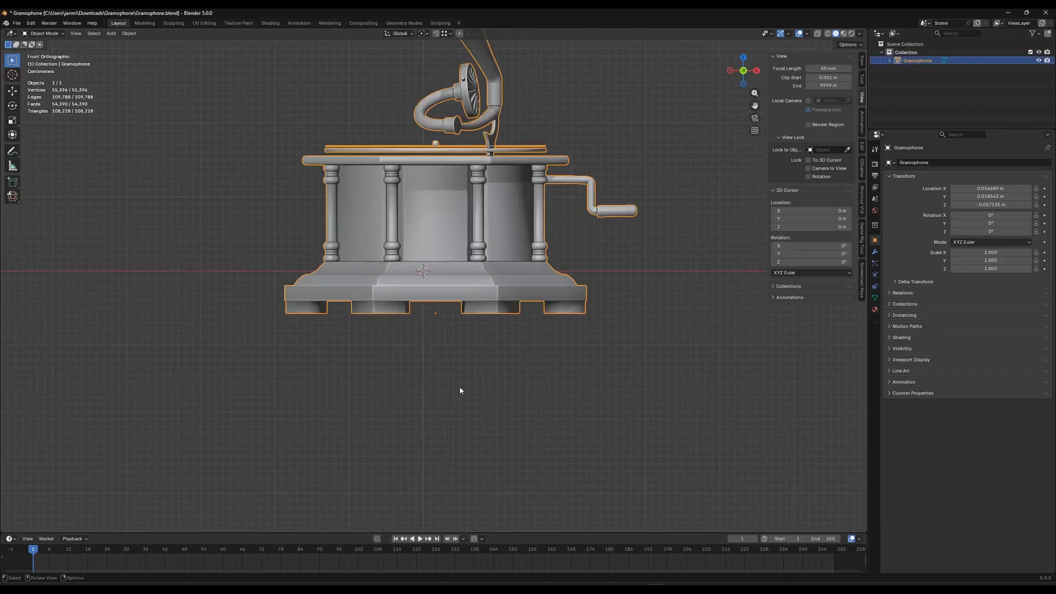
key("Tab")
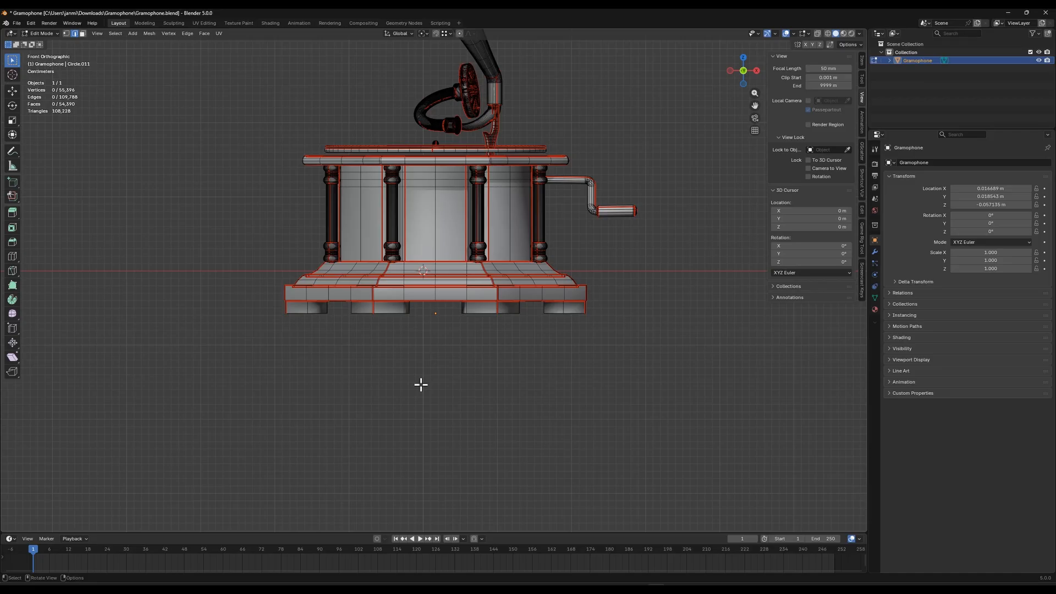
left_click(818, 34)
left_click_drag(243, 354, 643, 314)
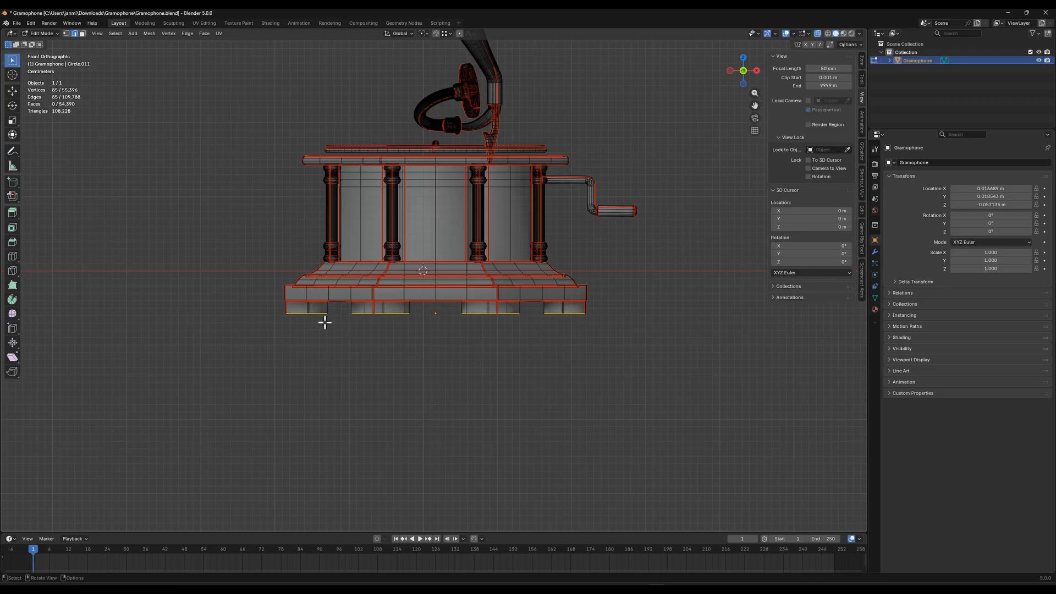
Reselect the feet's bottom edges and snap the 3D cursor to the selection
left_click_drag(208, 377, 659, 311)
left_click_drag(253, 353, 639, 312)
key("shift+s")
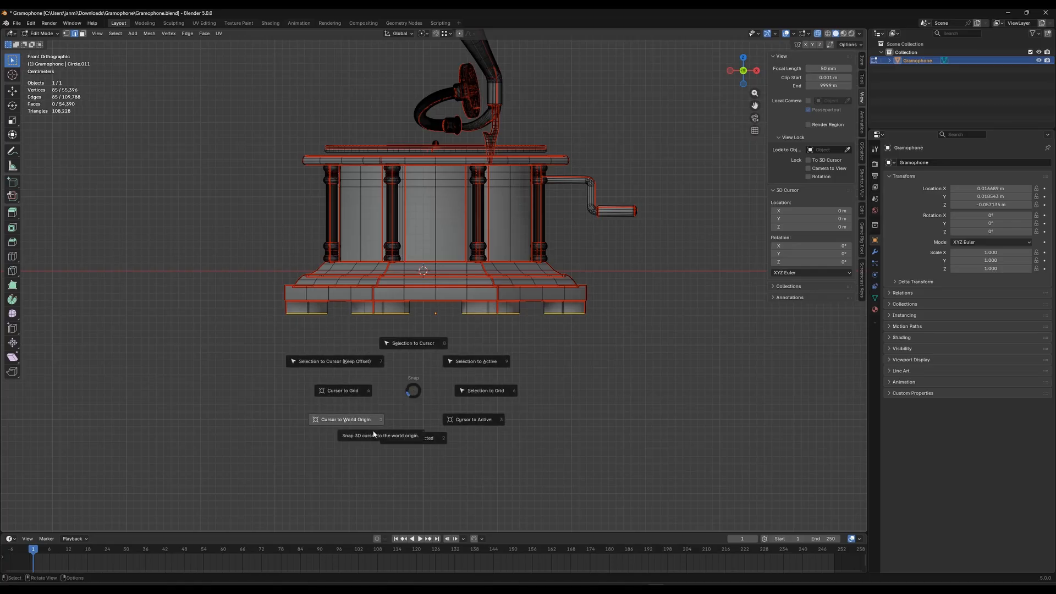
left_click(414, 438)
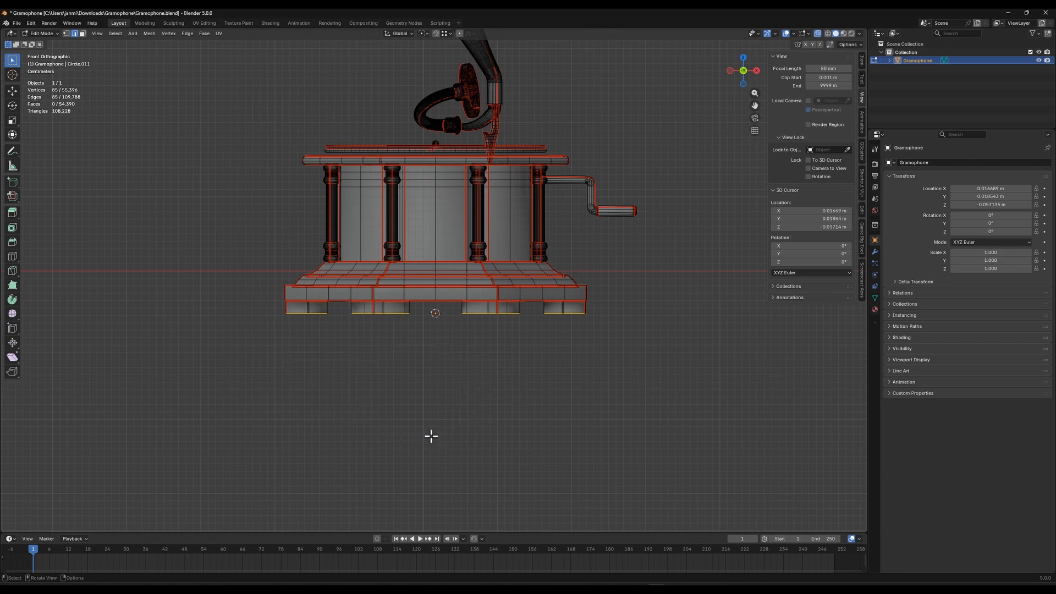
Examine the 3D cursor's position relative to the feet from below and close up in front view
middle_click_drag(431, 436, 464, 311)
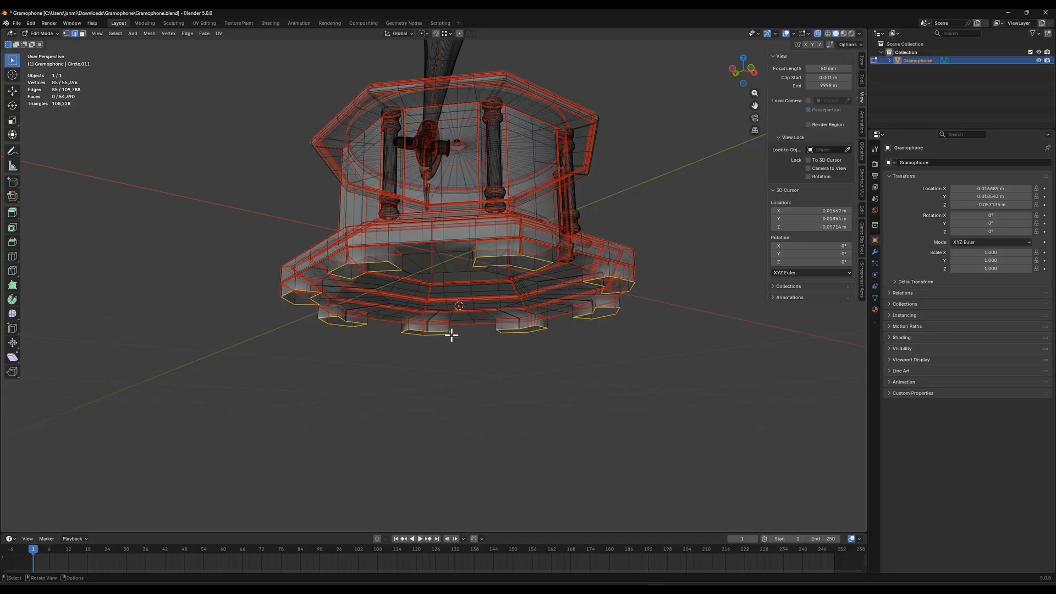
middle_click_drag(450, 334, 423, 292)
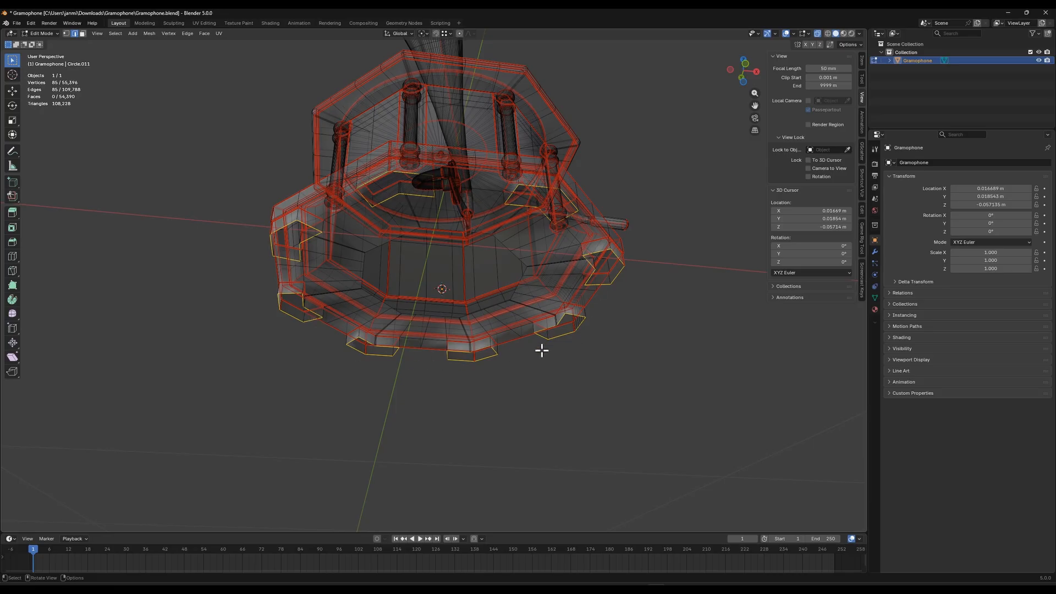
middle_click_drag(416, 320, 419, 344)
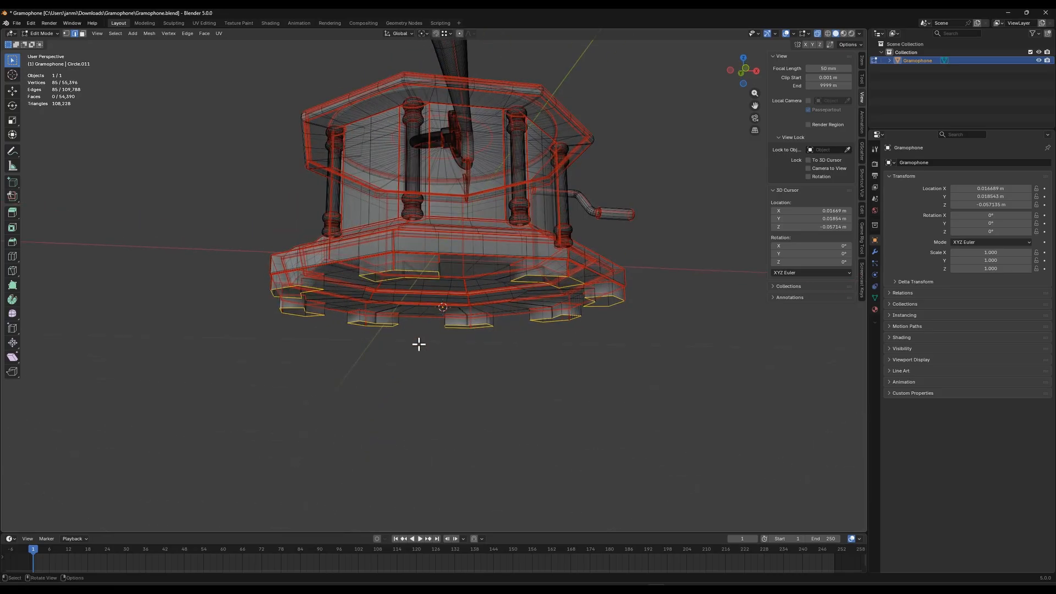
key("KP_1")
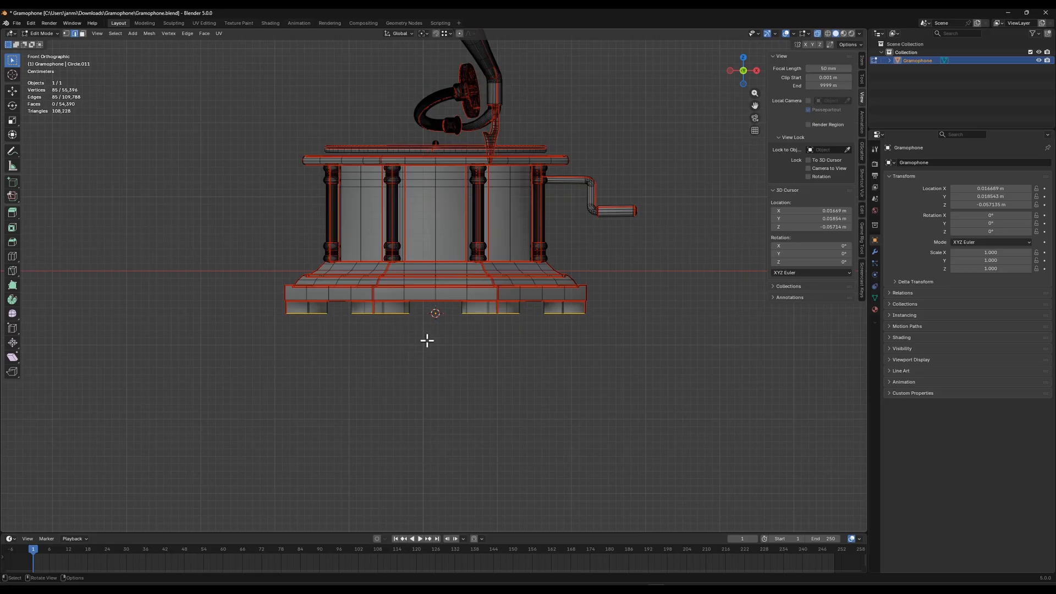
scroll(436, 344, "up", 1, "ctrl")
scroll(448, 373, "up", 4)
middle_click_drag(447, 372, 449, 369, "shift")
scroll(449, 368, "up", 3)
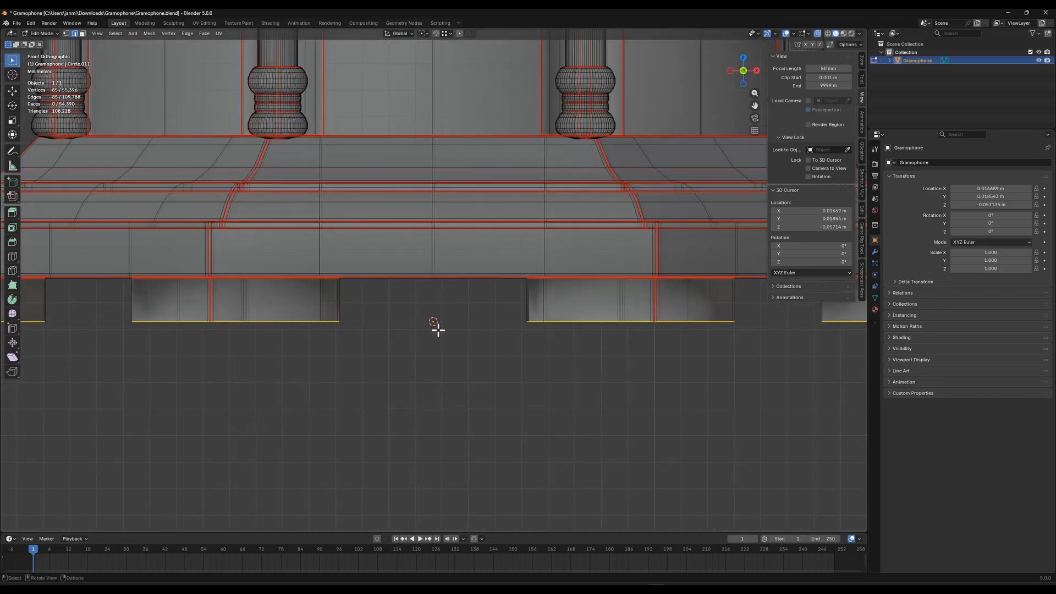
scroll(440, 338, "down", 8)
scroll(444, 333, "up", 4)
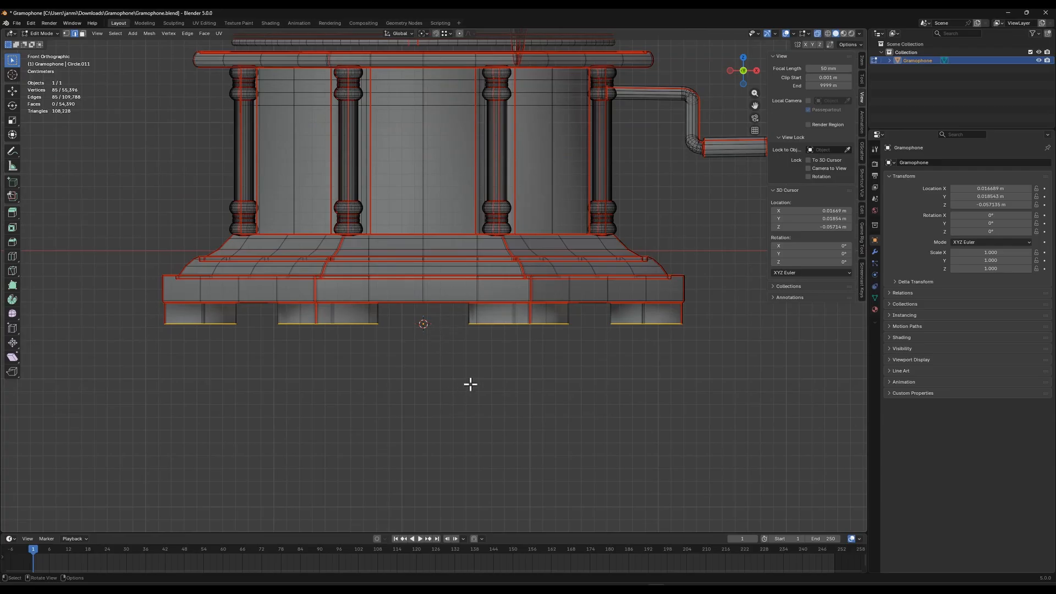
Return to Object Mode and set the gramophone's origin to the 3D cursor
key("Tab")
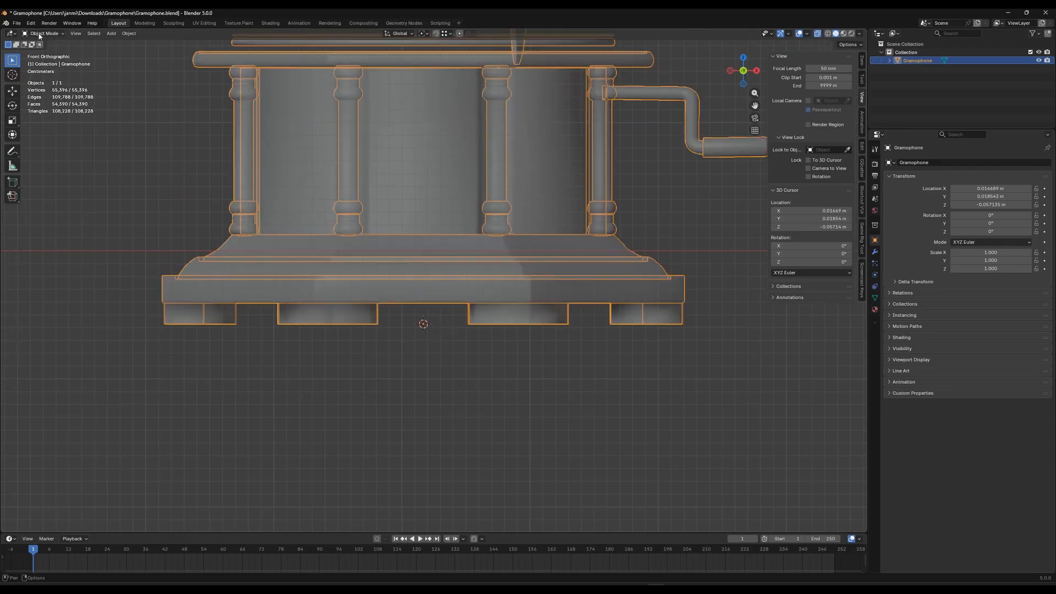
left_click(129, 33)
mouse_move(146, 46)
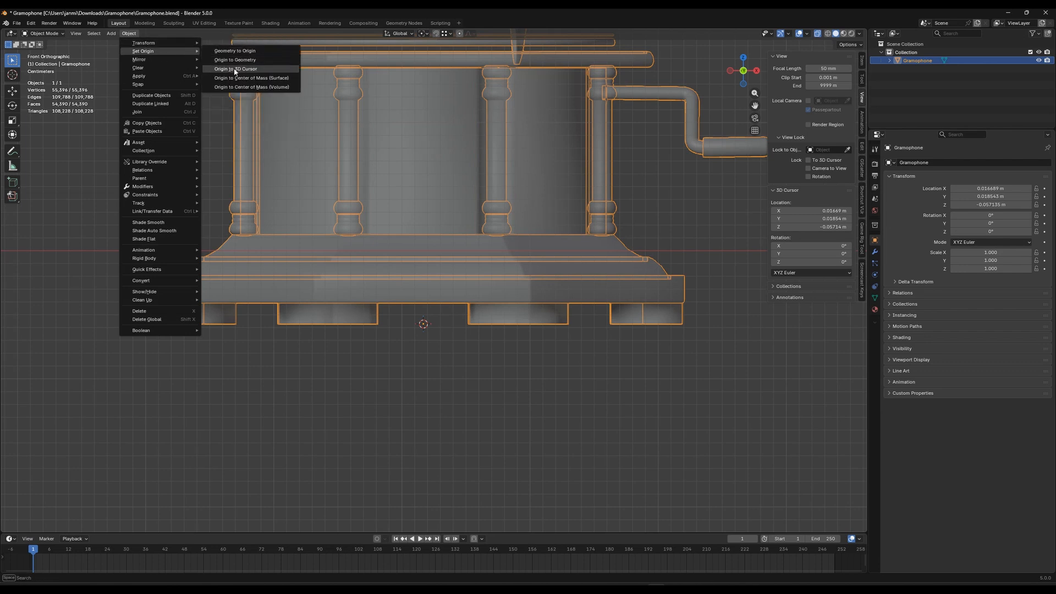
left_click(234, 70)
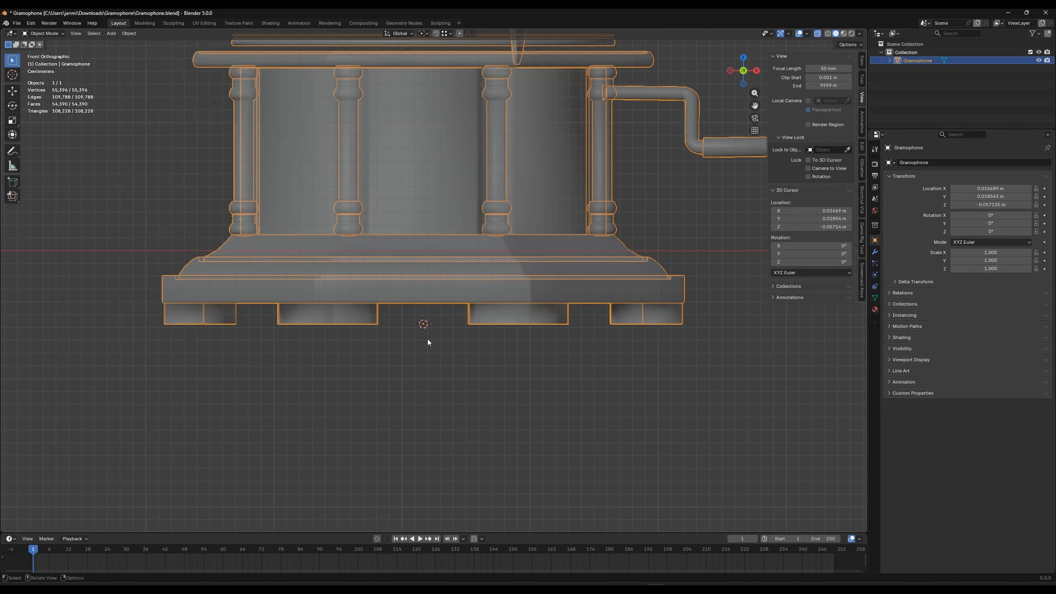
Snap the 3D cursor to the world origin
scroll(436, 311, "down", 4)
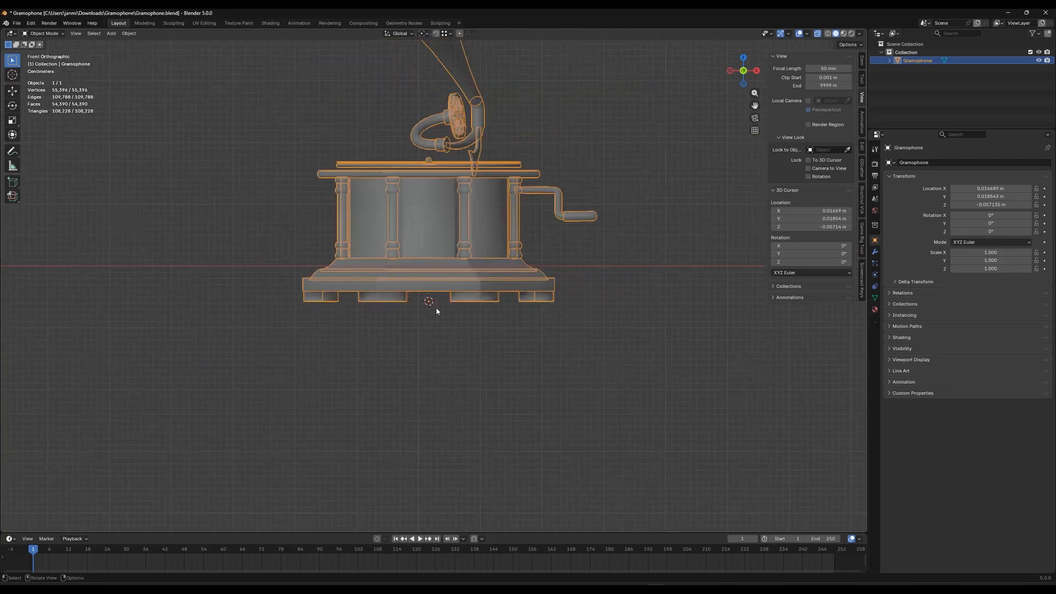
scroll(440, 341, "up", 1)
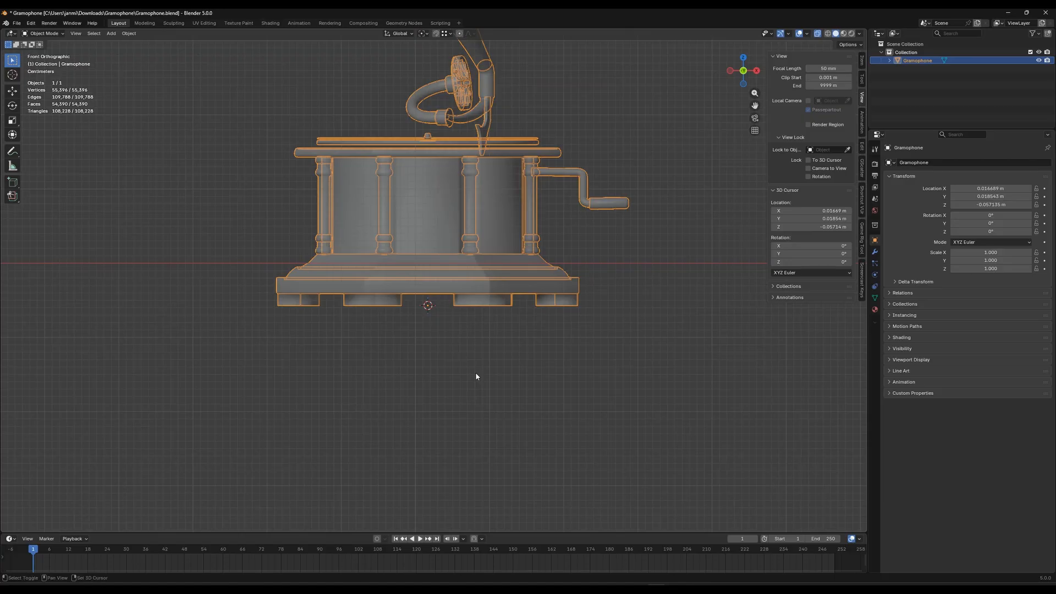
key("shift+s")
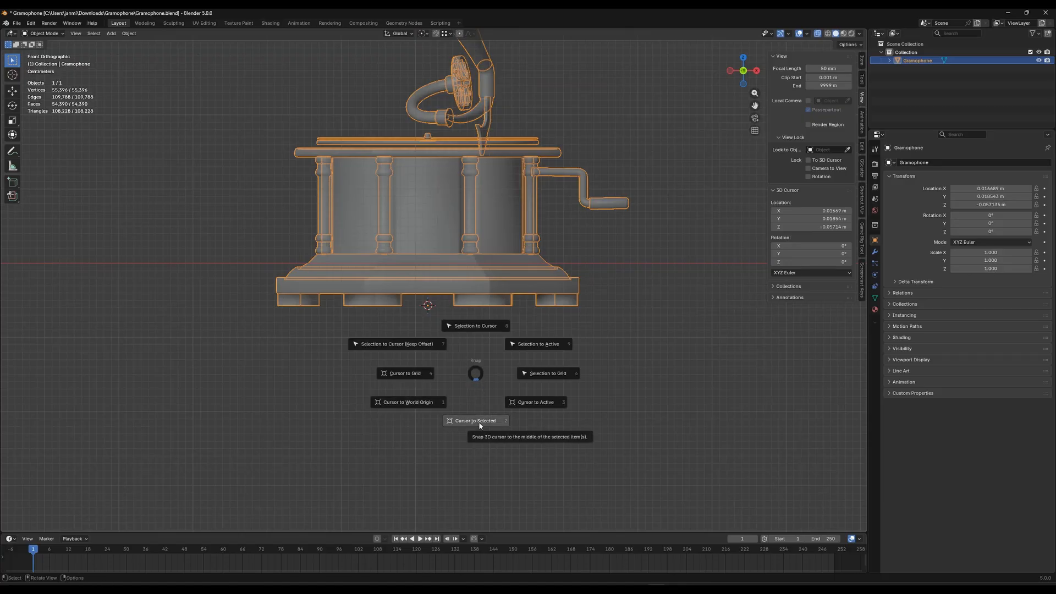
left_click(412, 404)
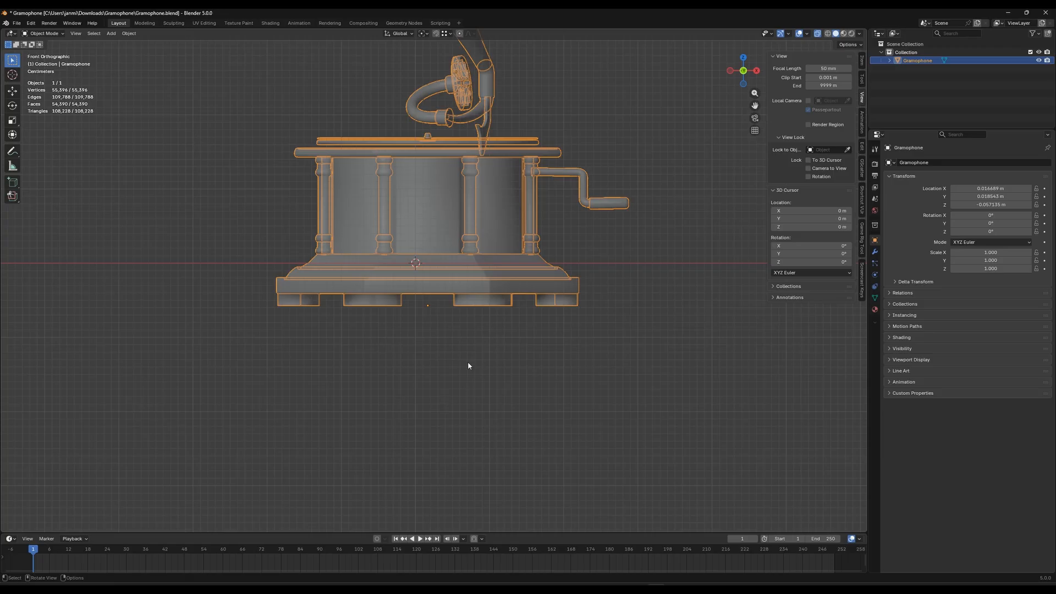
Snap the gramophone to the 3D cursor at the world origin and check its placement from the front and top
key("shift+s")
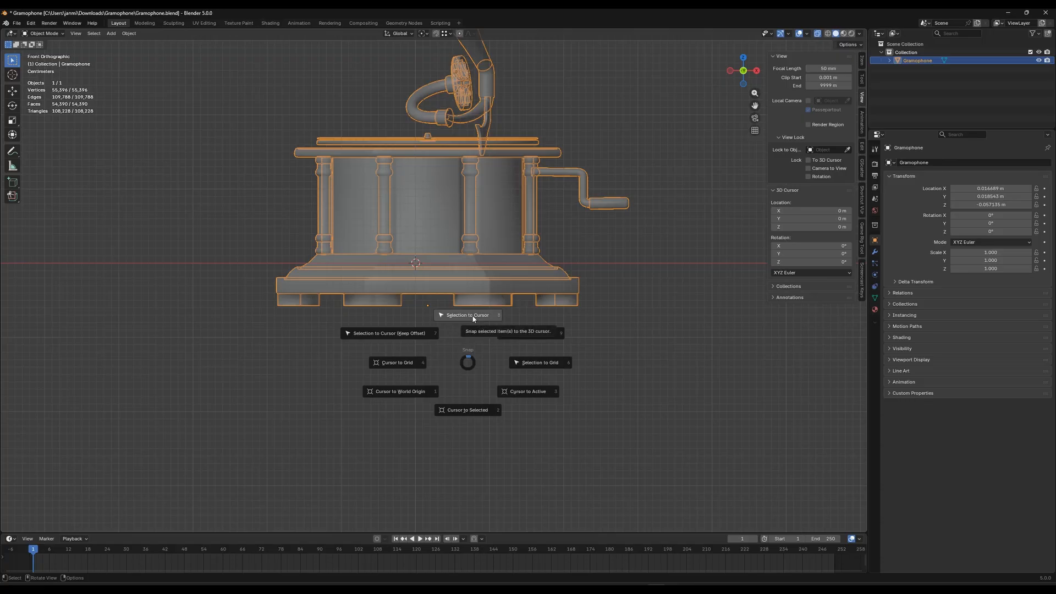
left_click(473, 318)
middle_click_drag(466, 323, 448, 391)
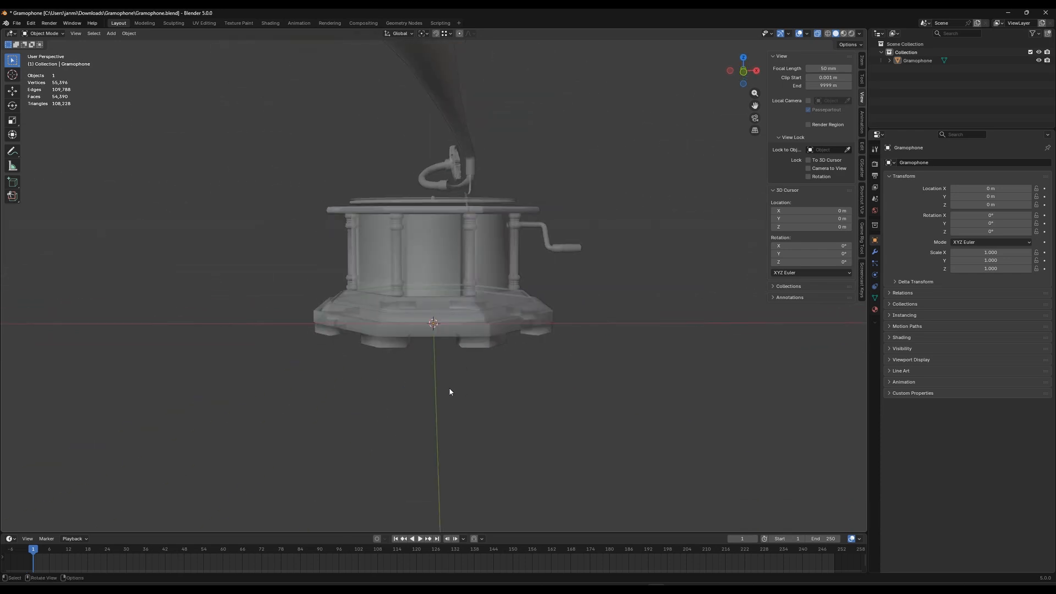
key("KP_1")
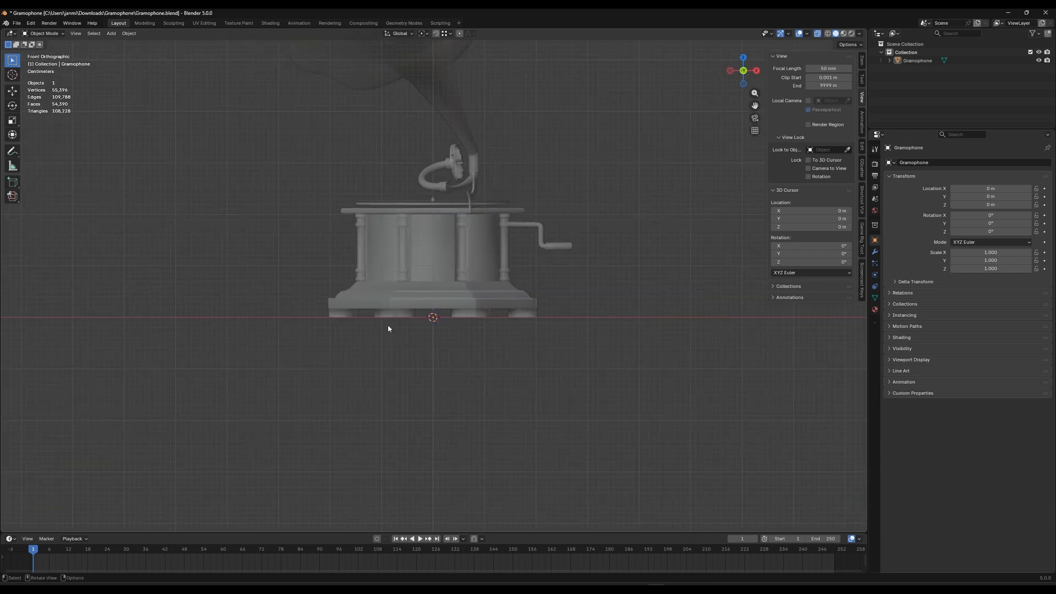
middle_click_drag(456, 341, 453, 375, "shift")
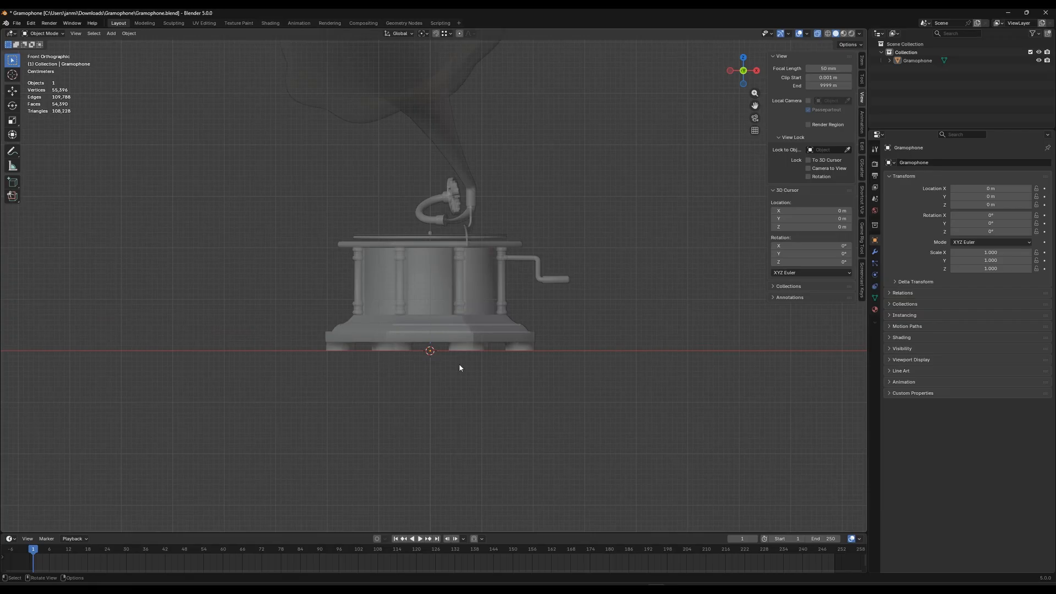
key("KP_7")
scroll(424, 399, "up", 6)
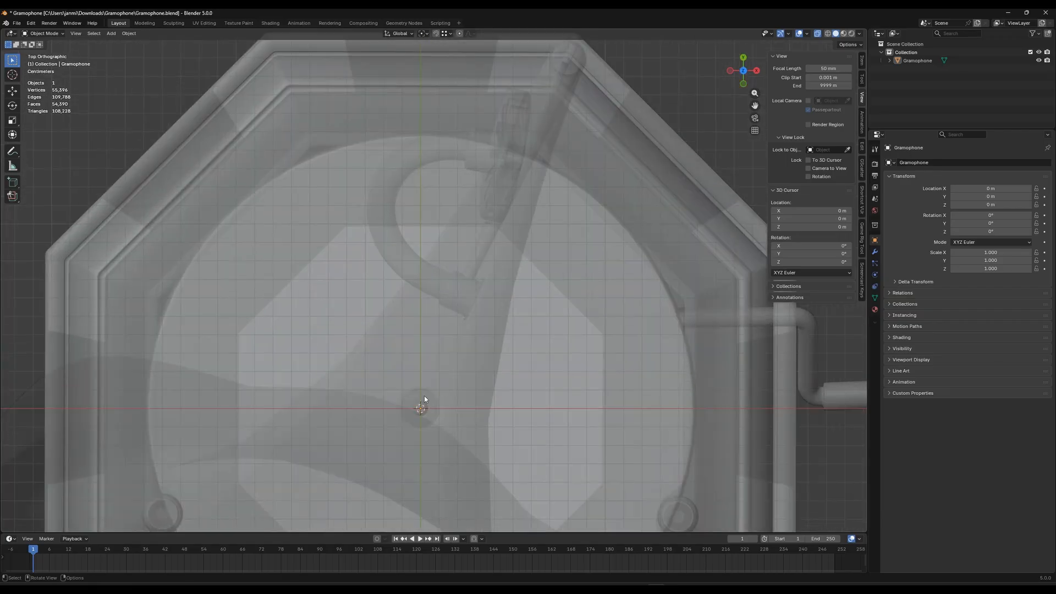
Examine the gramophone's placement relative to the world origin from the top and in perspective
middle_click_drag(446, 409, 460, 228, "shift")
scroll(444, 295, "up", 8)
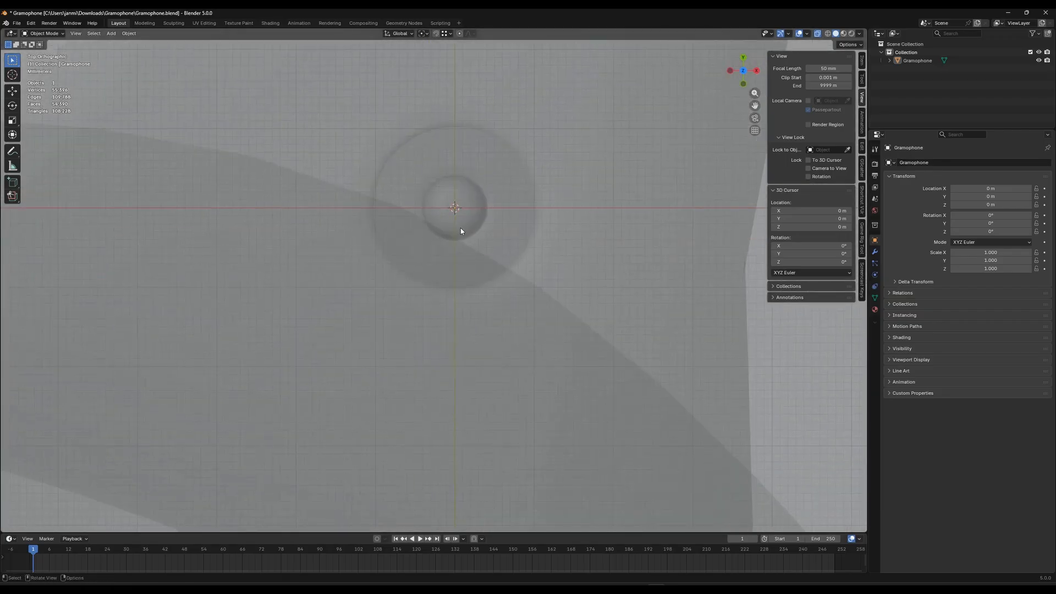
scroll(463, 220, "up", 7)
middle_click_drag(479, 175, 494, 213, "shift")
scroll(497, 281, "down", 10)
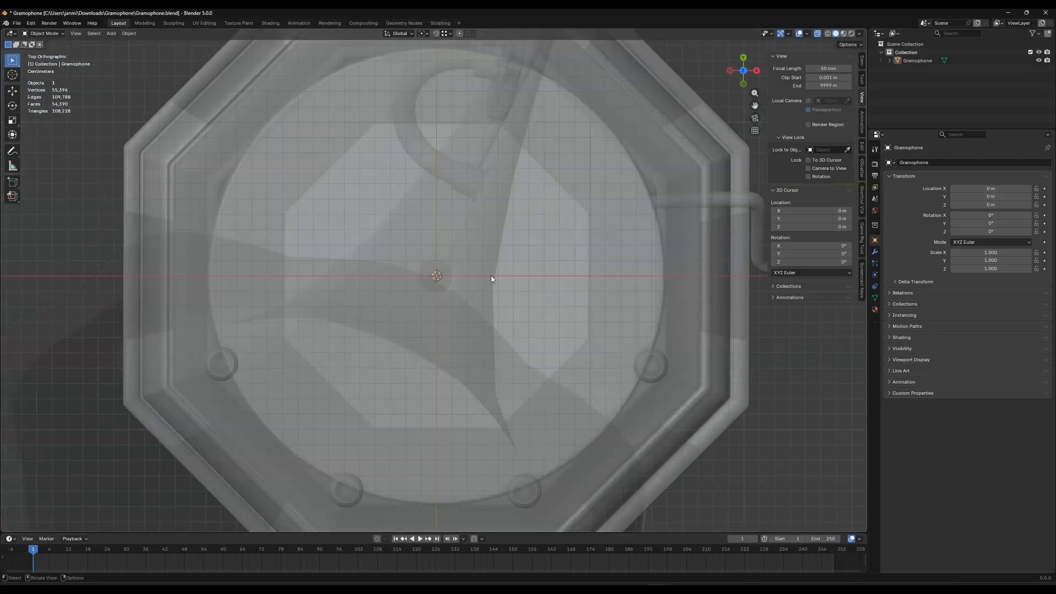
mouse_move(470, 292)
middle_mouse_down()
mouse_move(471, 233)
mouse_move(483, 339)
mouse_move(474, 312)
middle_mouse_up()
scroll(483, 338, "up", 3)
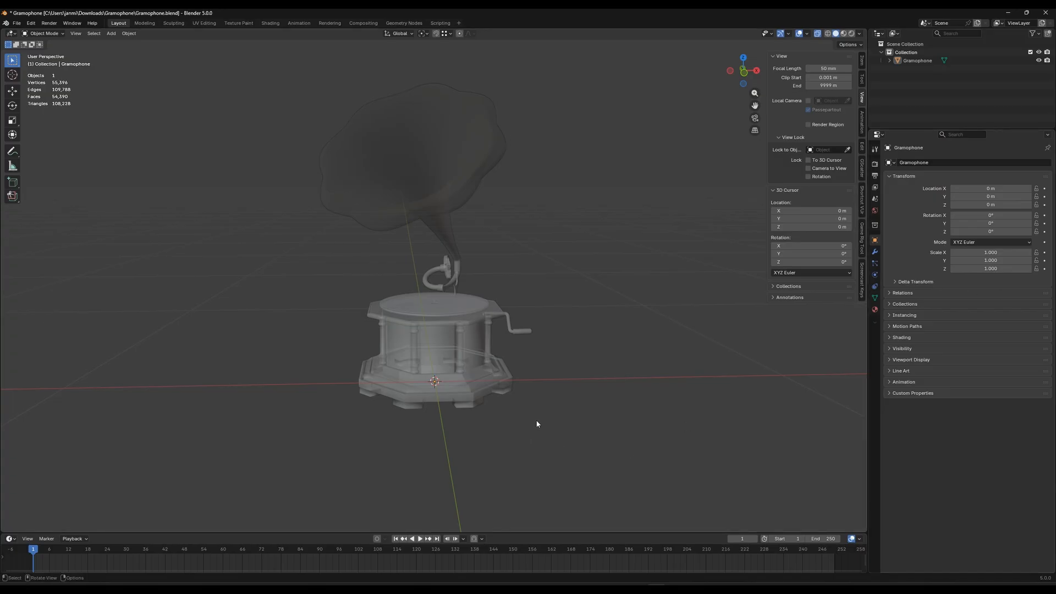
middle_click_drag(537, 424, 560, 368)
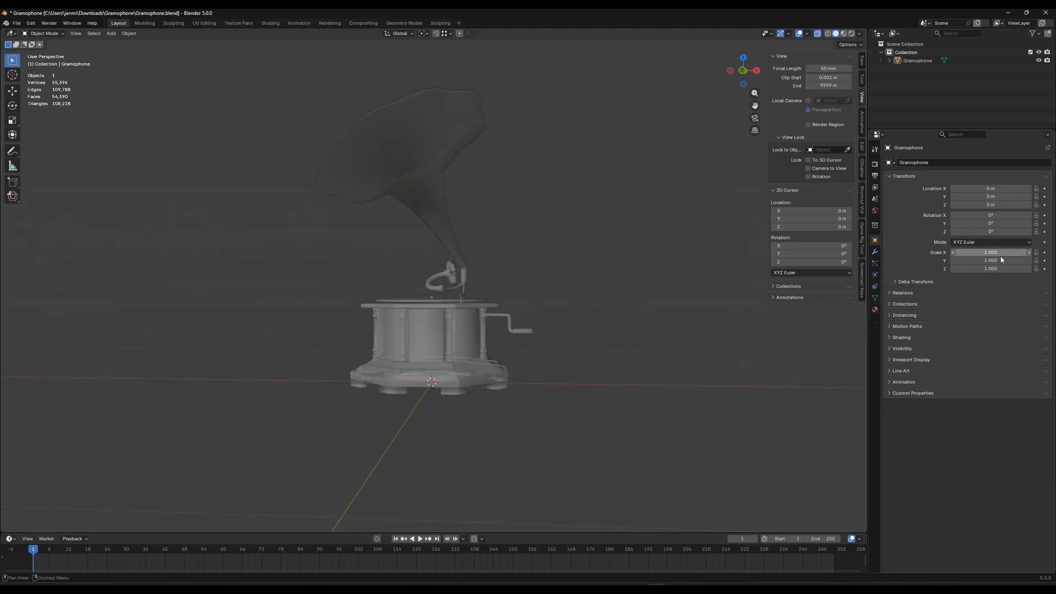
middle_click_drag(440, 384, 455, 388)
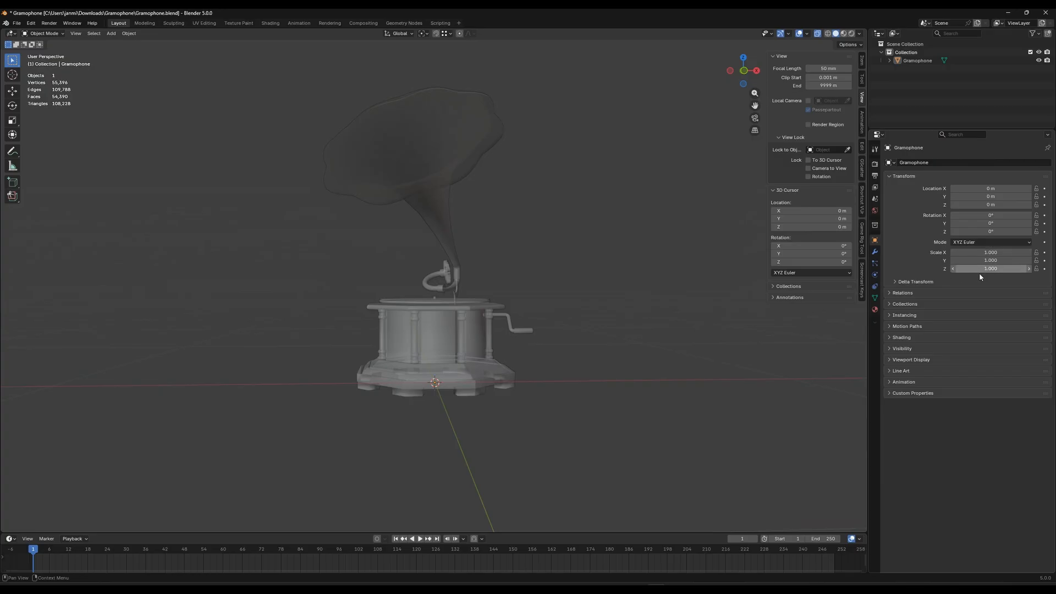
middle_click_drag(576, 396, 446, 414)
Select the gramophone and apply all its transforms
left_click(447, 341)
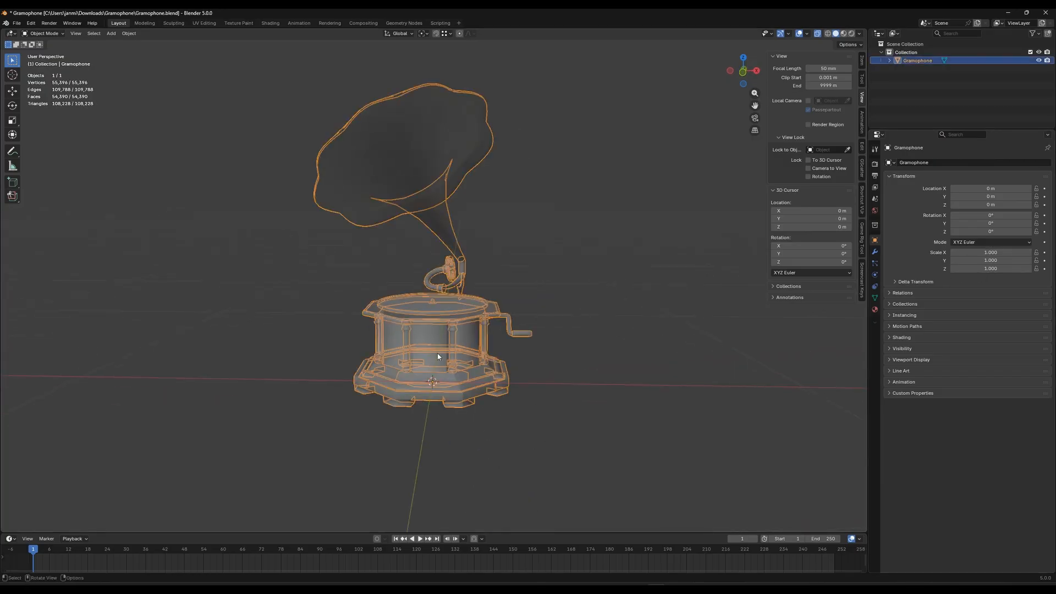
key("ctrl+a")
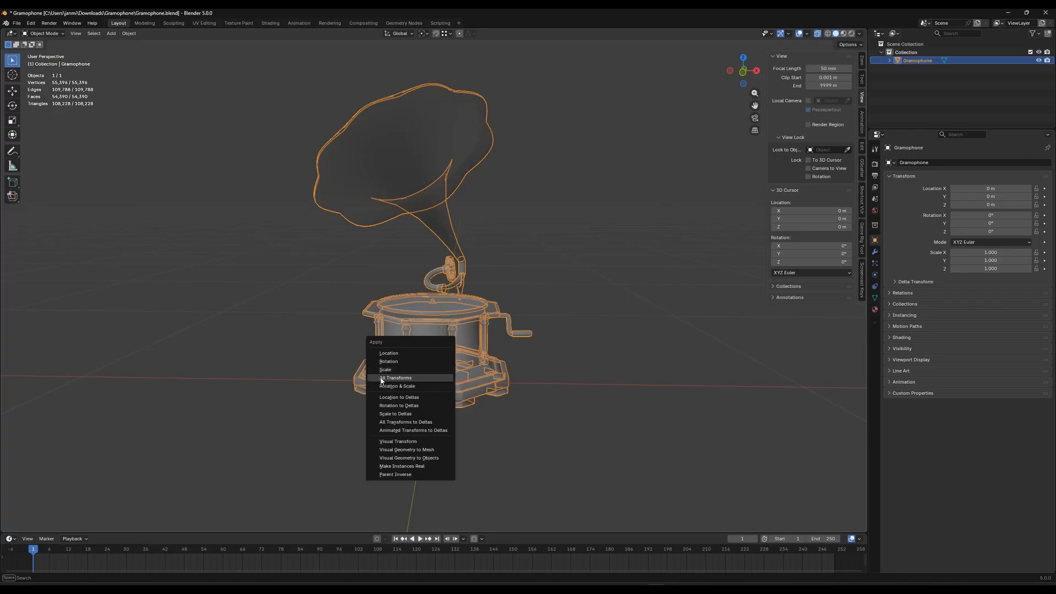
left_click(416, 380)
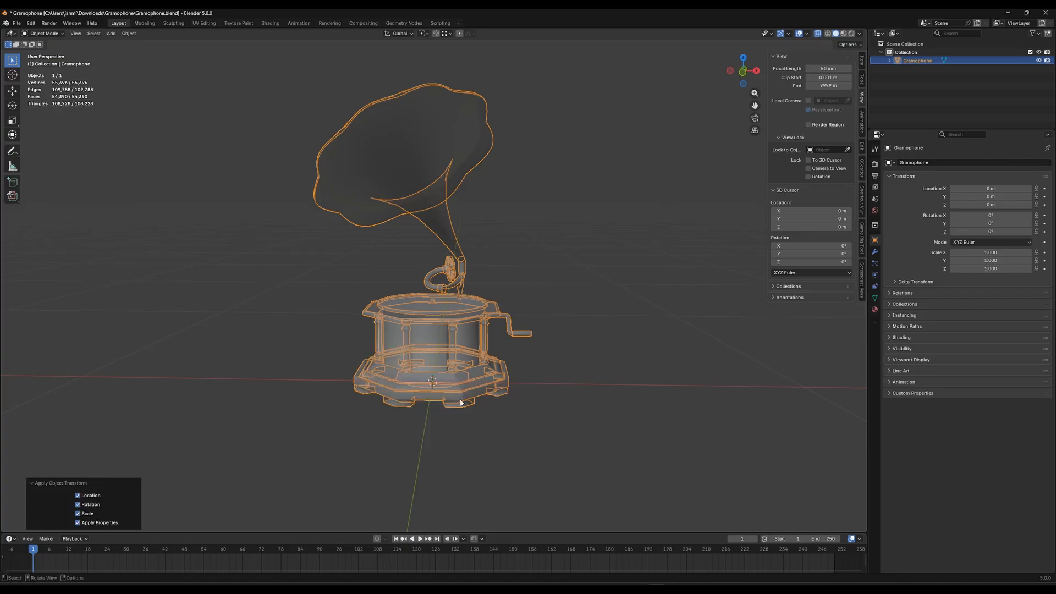
Turn off X-ray display and reselect the gramophone
left_click(817, 34)
left_click(534, 436)
middle_click_drag(533, 436, 542, 443)
left_click(496, 393)
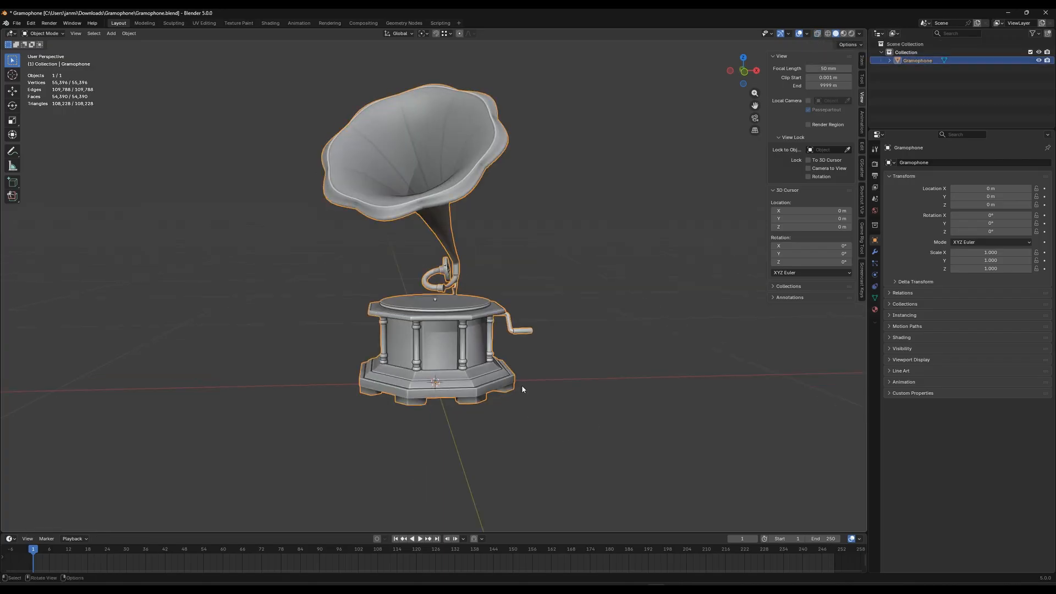
middle_click_drag(575, 355, 516, 356)
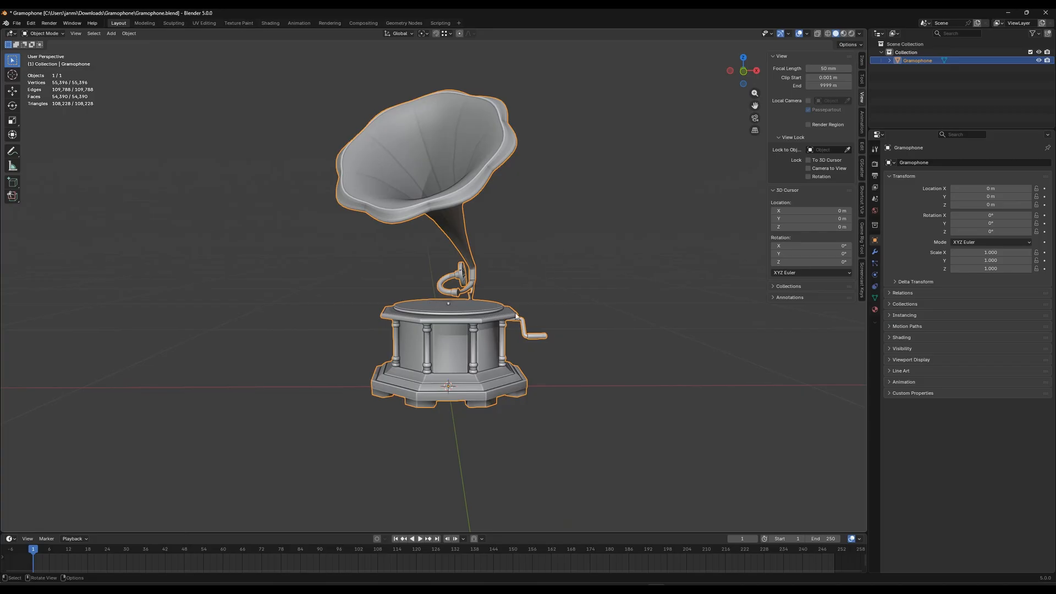
Set up an FBX export to Gramophone.fbx limited to selected objects and the Mesh type, and close it without exporting
left_click(17, 23)
mouse_move(80, 145)
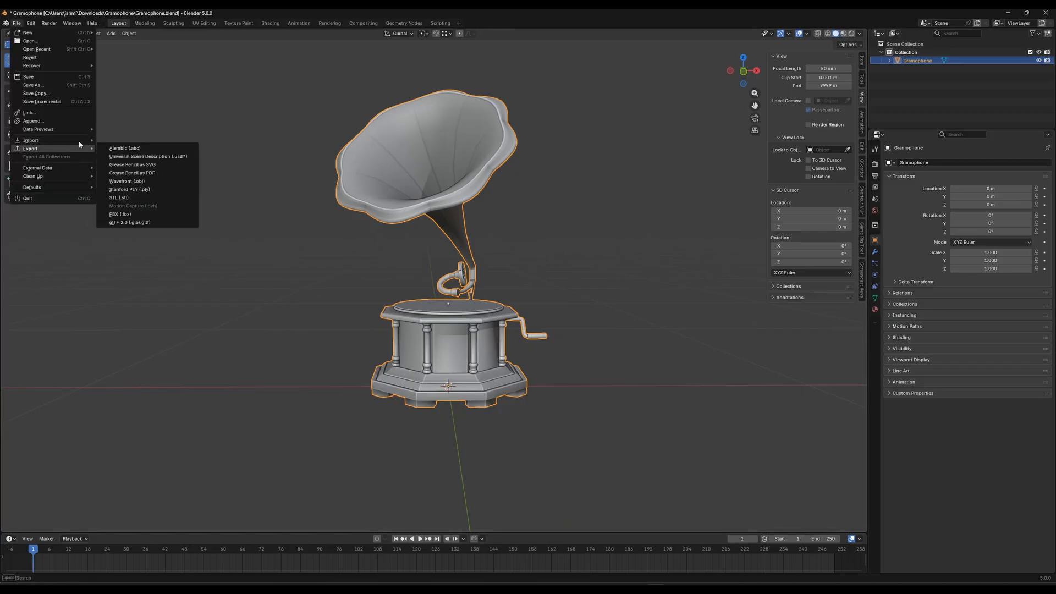
left_click(120, 214)
left_click(611, 271)
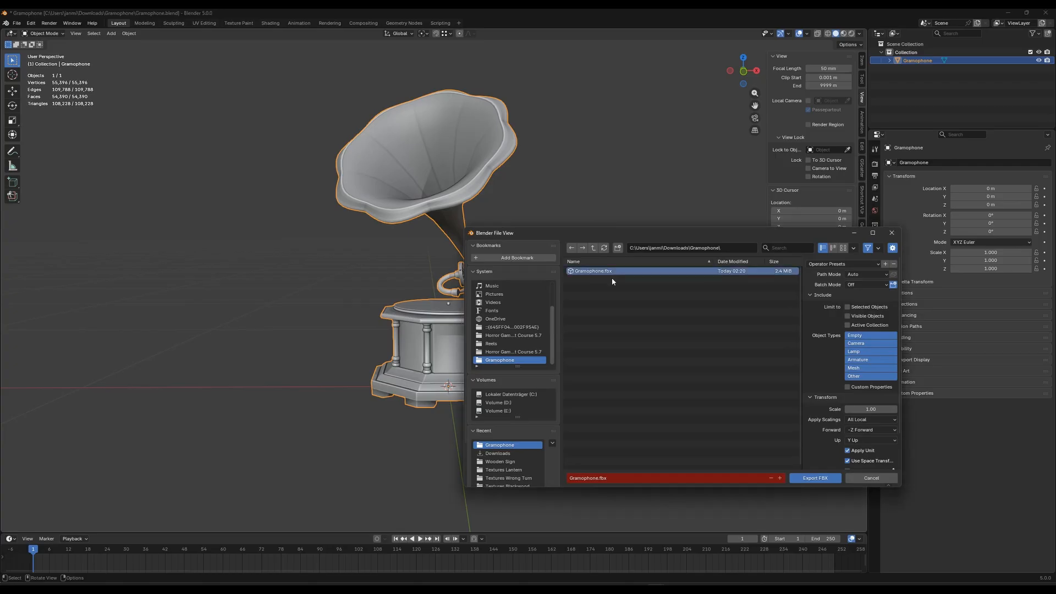
left_click(848, 308)
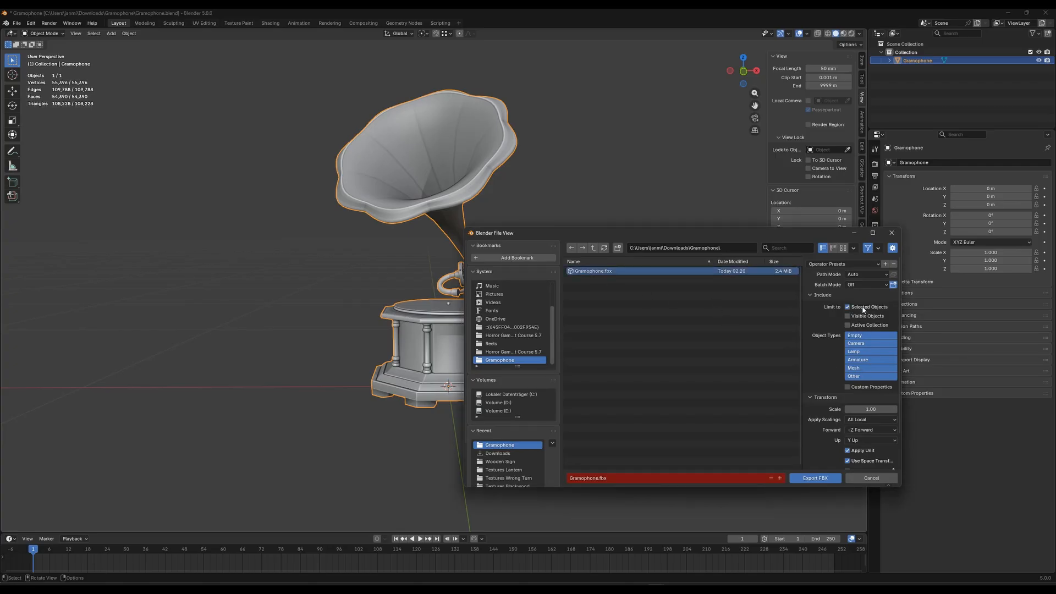
left_click(859, 370)
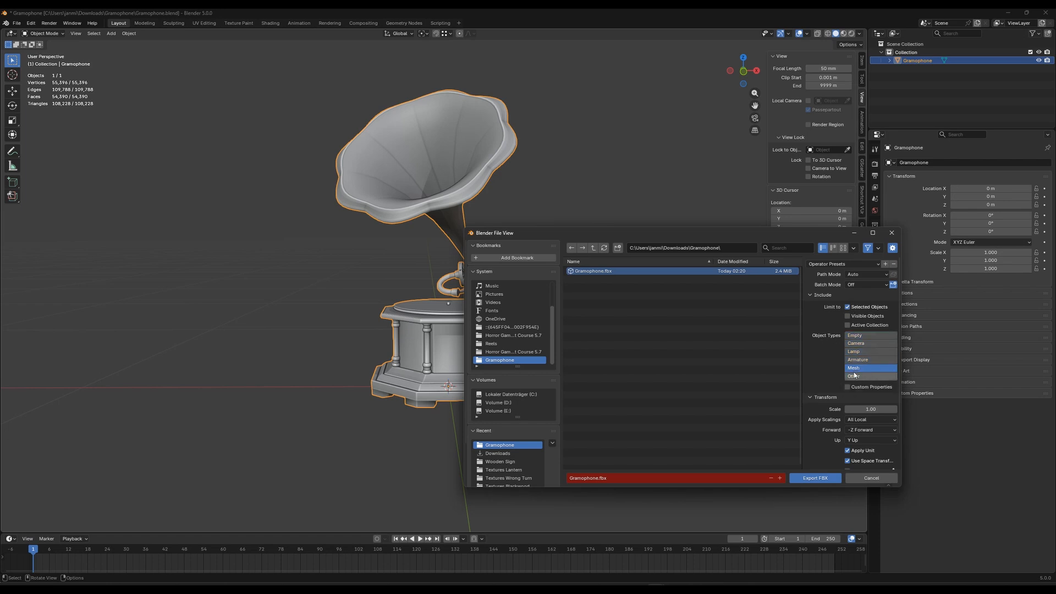
scroll(840, 456, "down", 2)
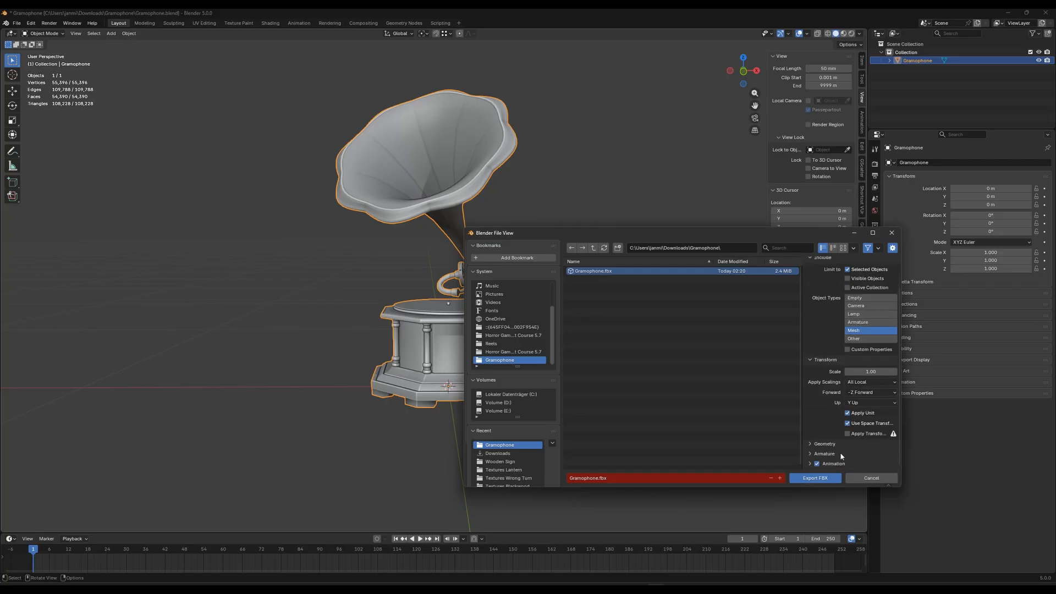
scroll(847, 435, "up", 2)
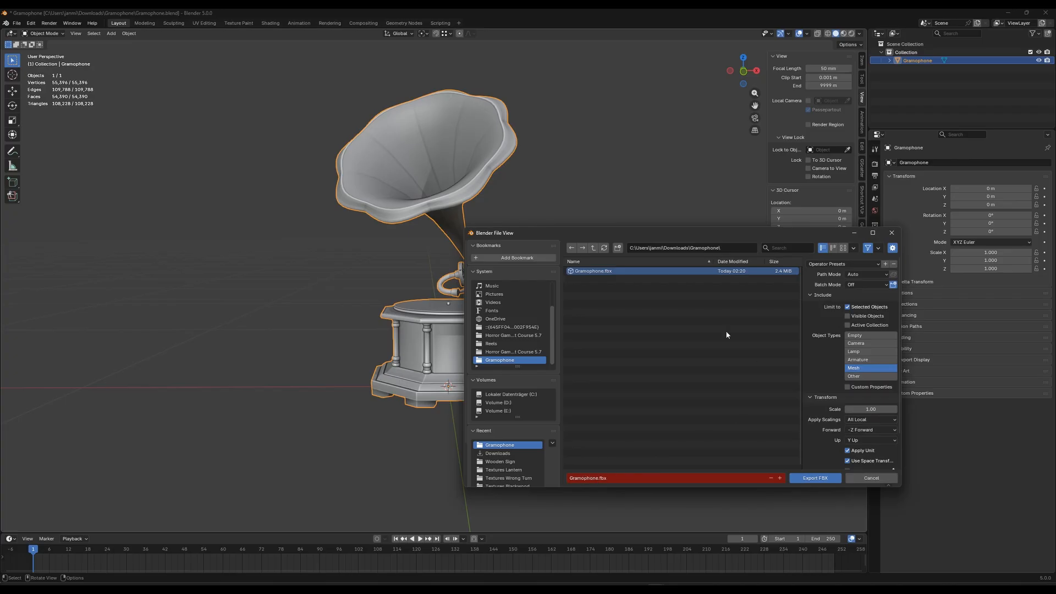
left_click(891, 232)
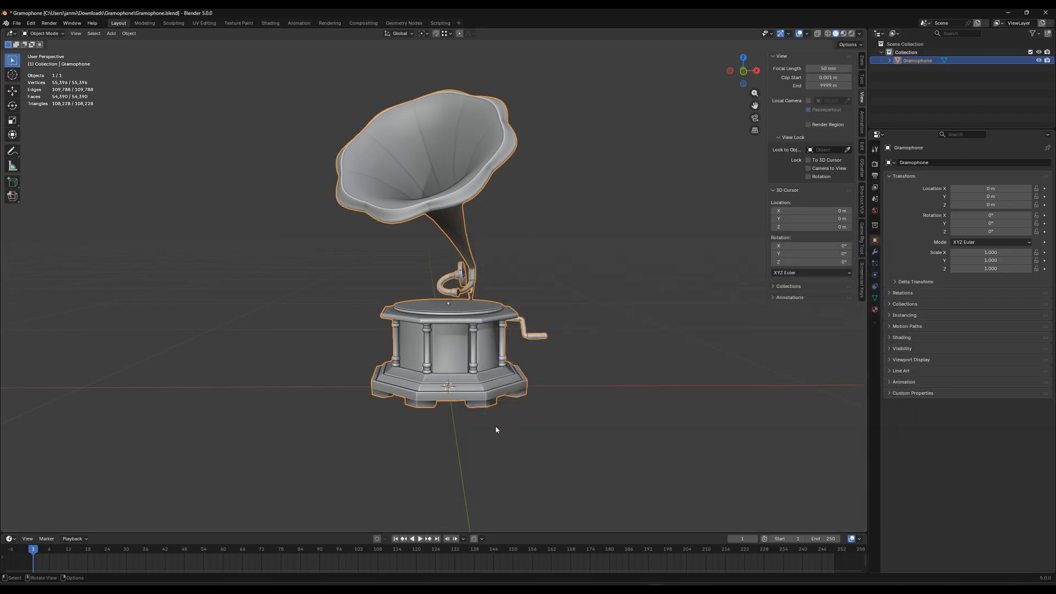
Deselect the gramophone and quit Blender without saving the changes to Gramophone.blend
left_click(532, 253)
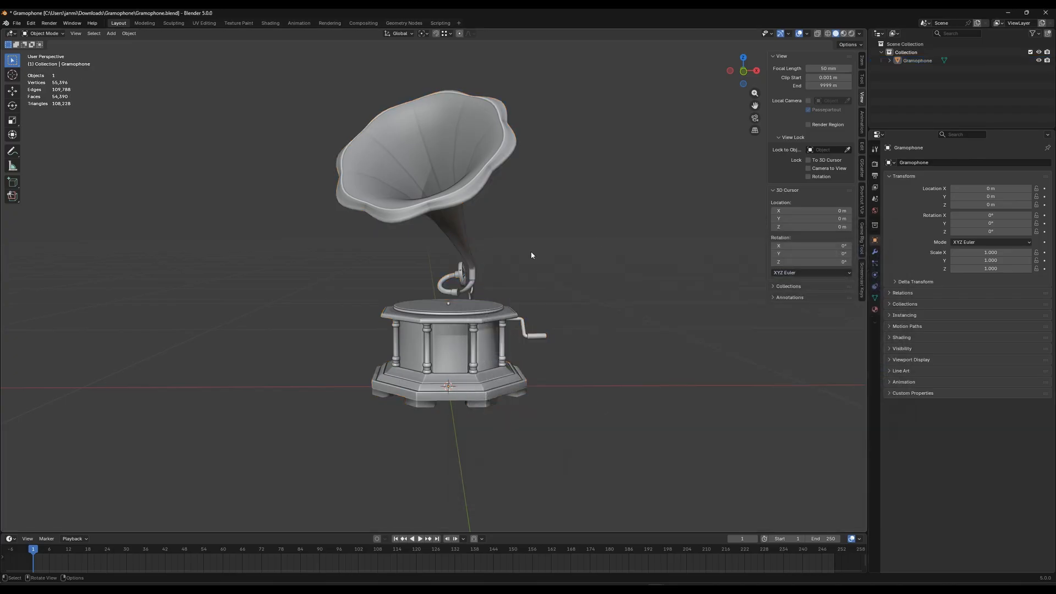
left_click(1045, 13)
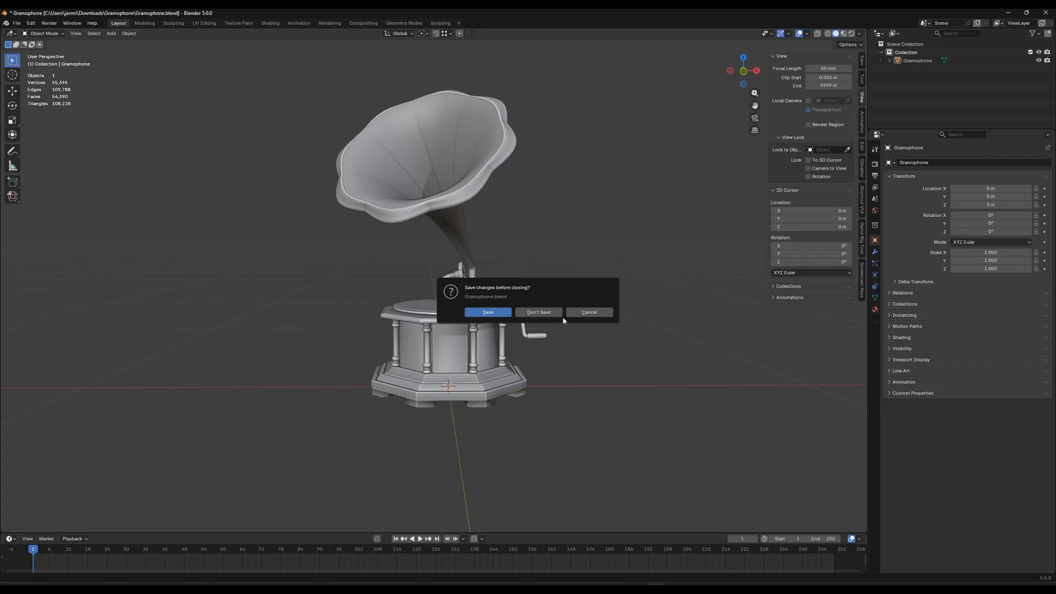
left_click(542, 312)
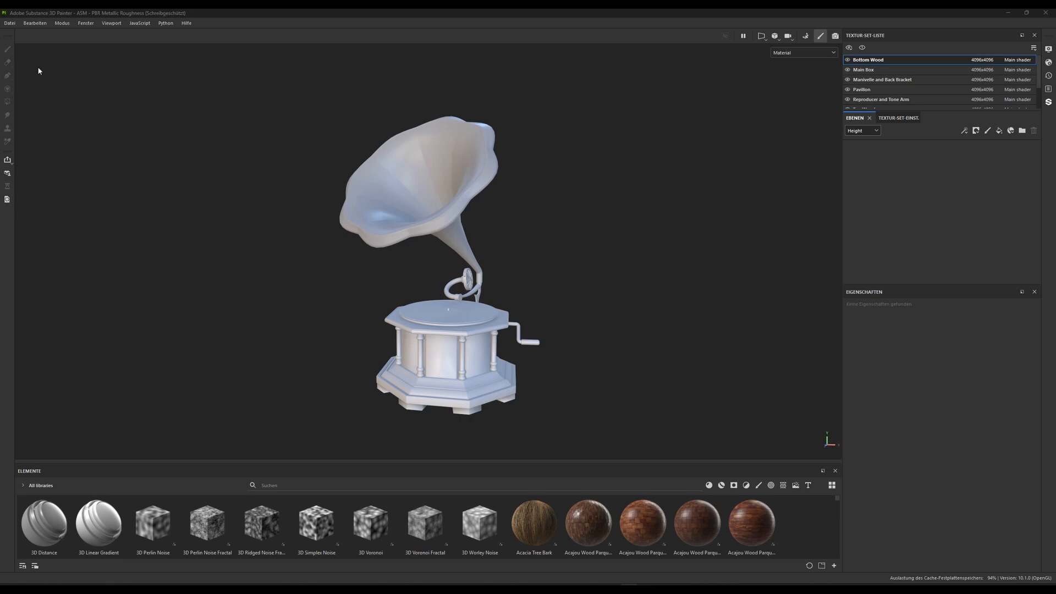
Switch to Adobe Substance 3D Painter and start a new project with a document resolution of 4096
left_click(11, 24)
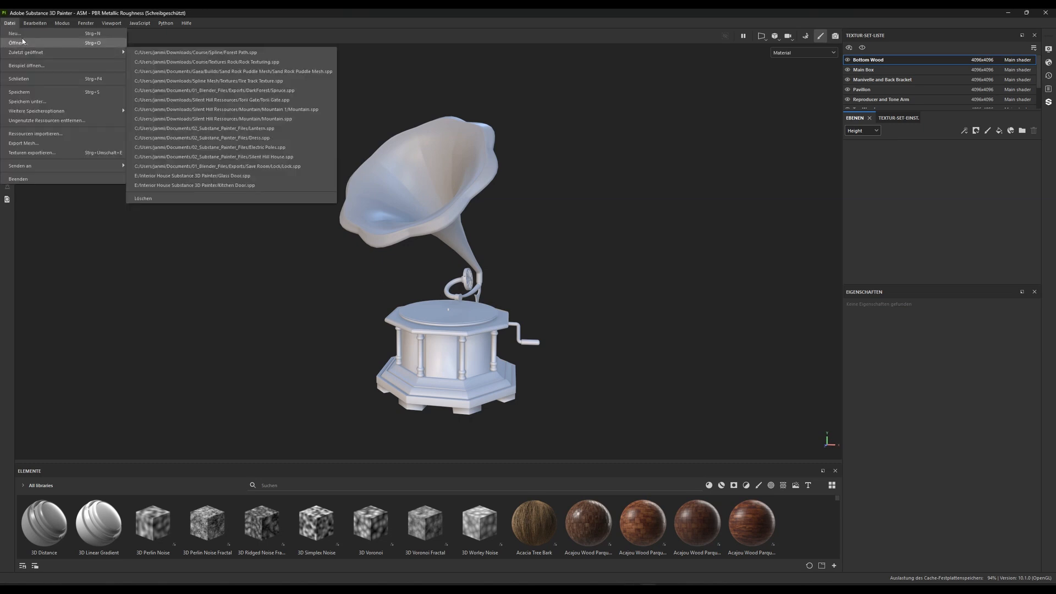
left_click(16, 34)
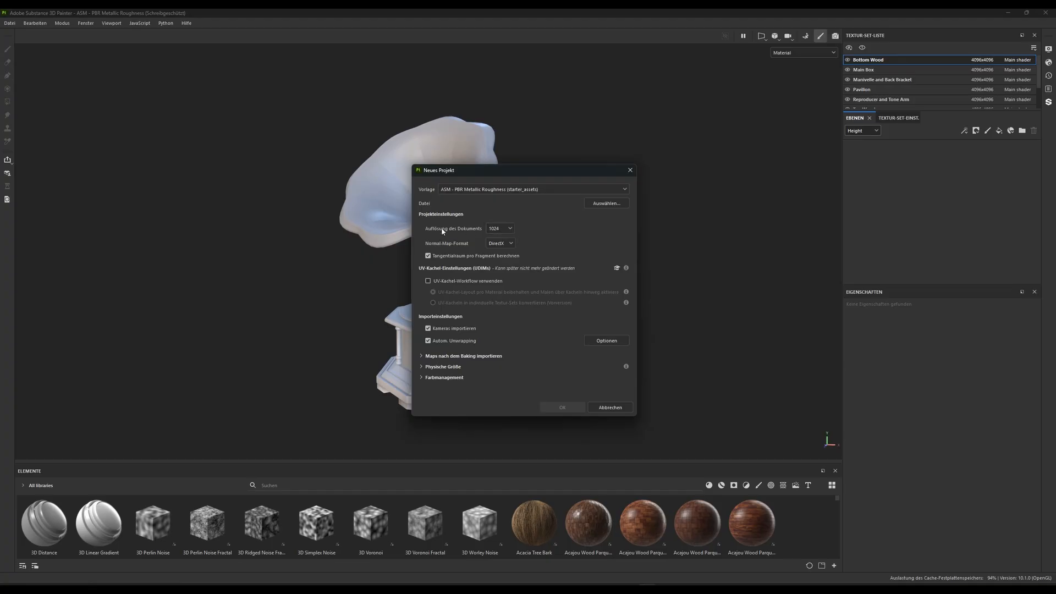
left_click(509, 228)
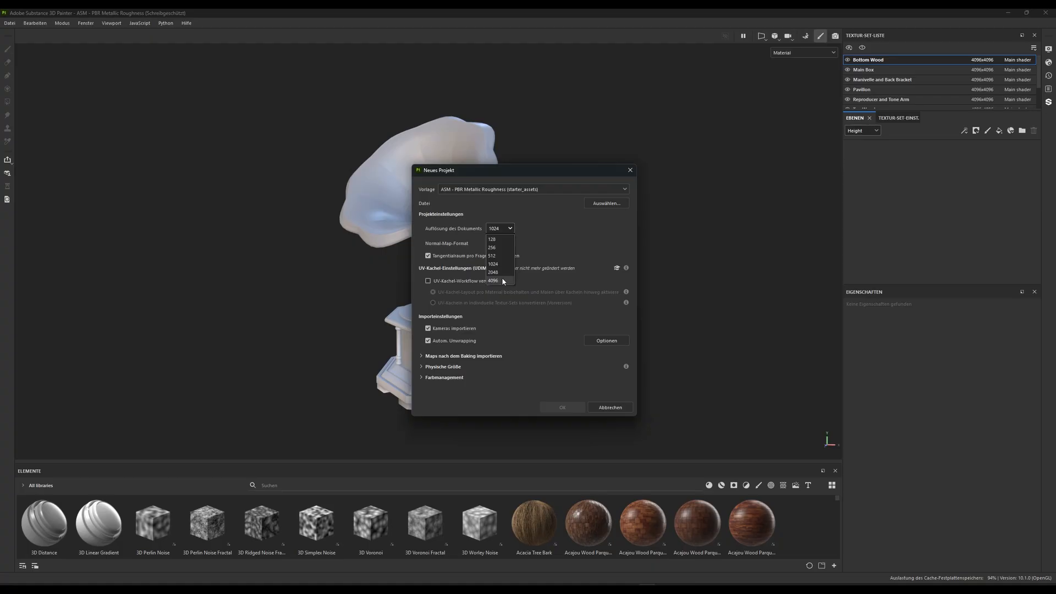
left_click(504, 280)
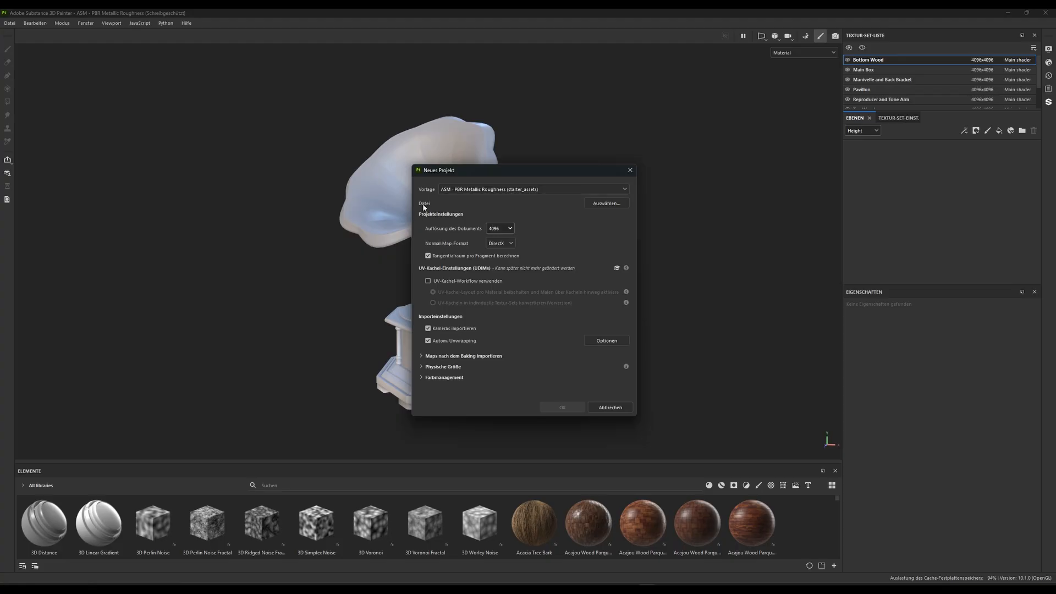
Use Gramophone.fbx from the Gramophone folder as the project mesh and create the project, discarding changes to the open one
left_click(606, 203)
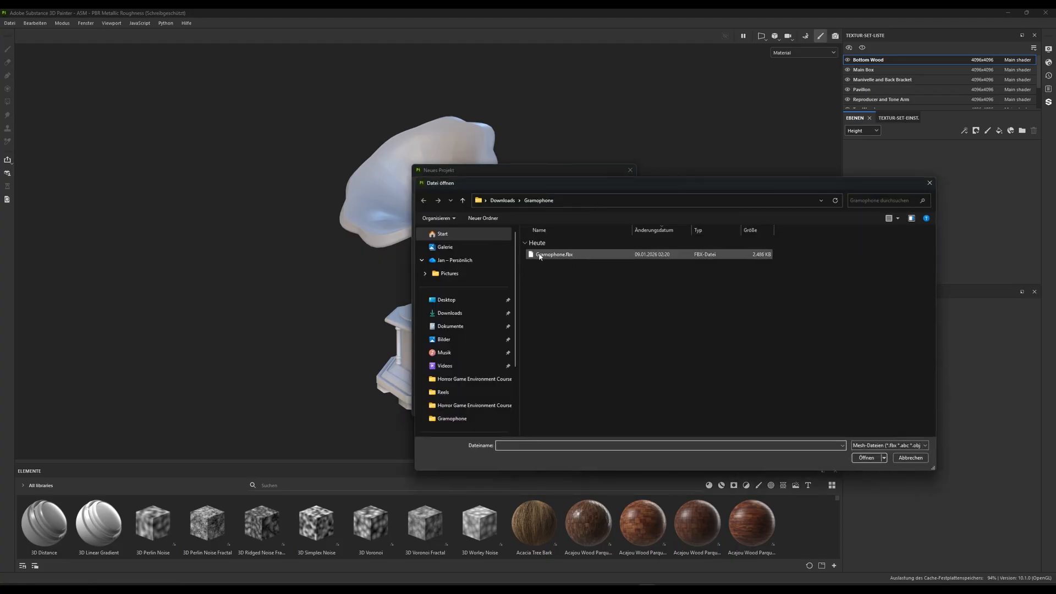
left_click(569, 255)
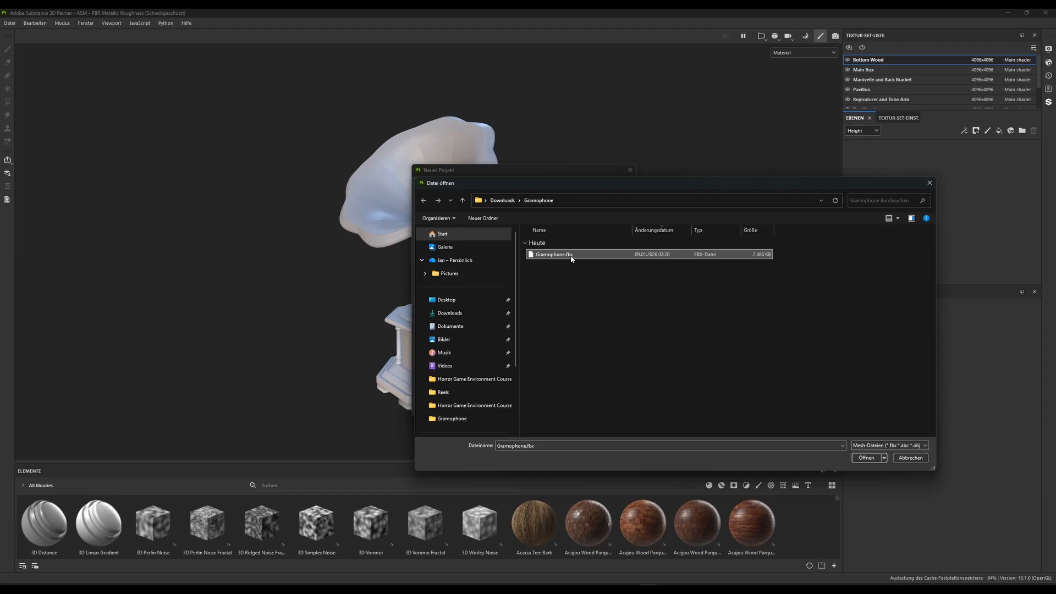
left_click(866, 459)
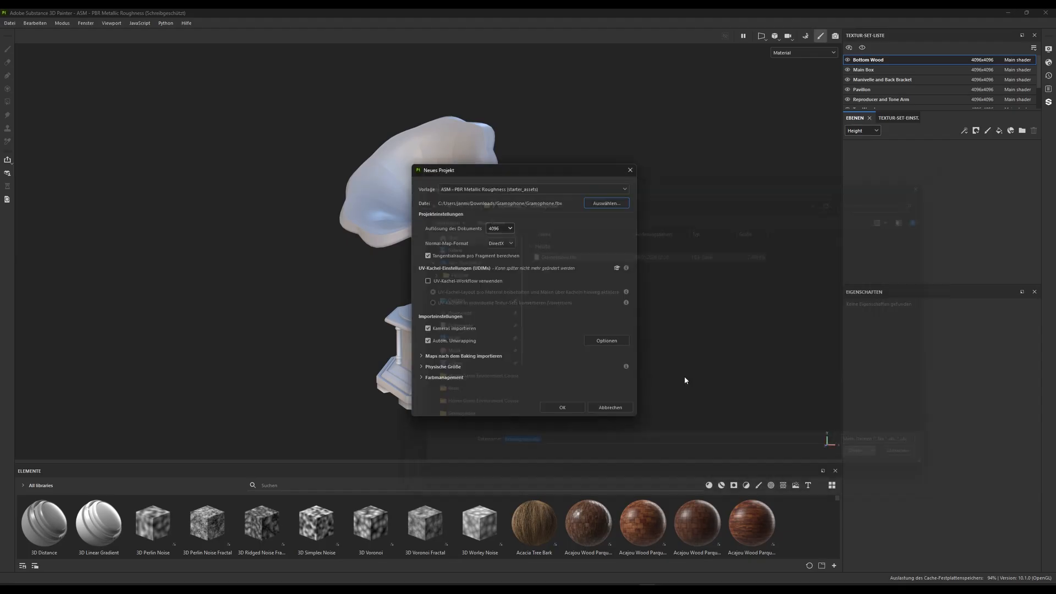
left_click(561, 407)
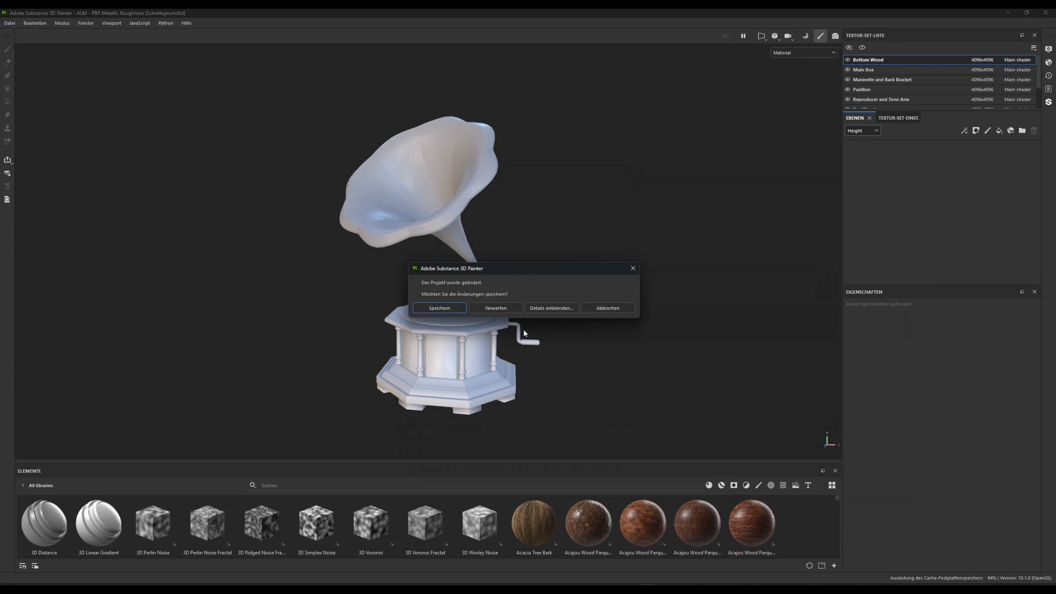
left_click(495, 308)
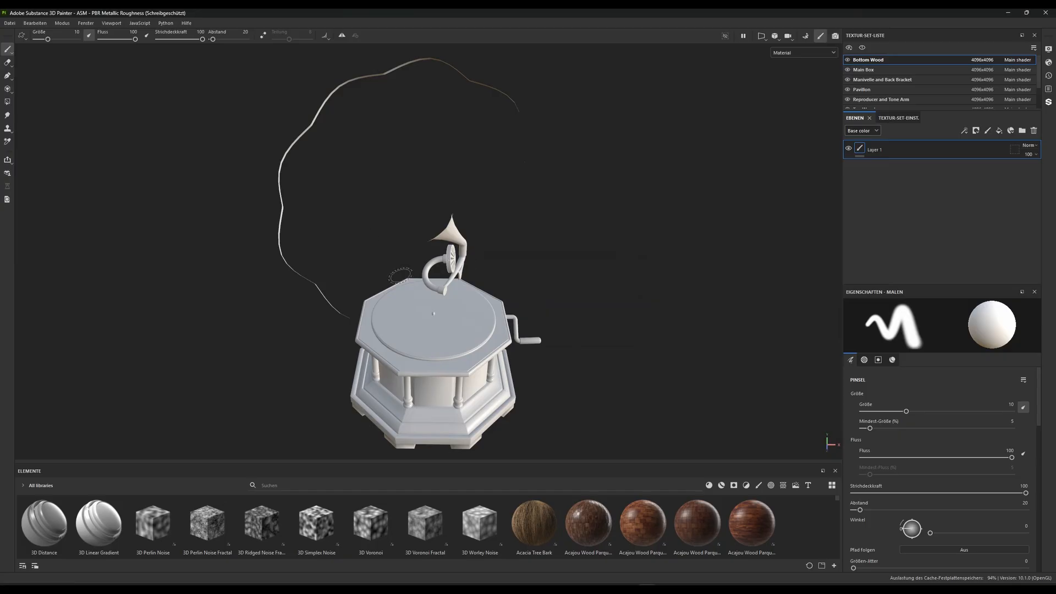
Examine the horn's inner and outer surfaces and the base from the front, above, side and back
left_click_drag(394, 272, 551, 249, "alt")
right_click_drag(391, 334, 357, 299, "alt")
left_click_drag(379, 317, 493, 328, "alt")
middle_click_drag(333, 278, 423, 213, "alt")
right_click_drag(422, 213, 299, 314, "alt")
left_click_drag(299, 313, 385, 315, "alt")
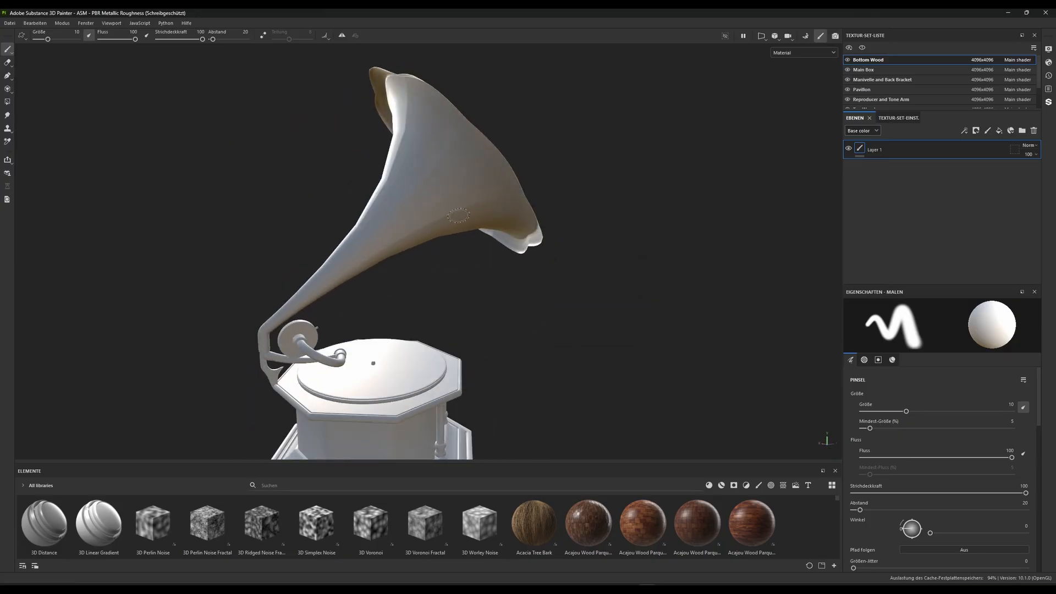
right_click_drag(459, 216, 424, 286, "alt")
left_click_drag(423, 299, 242, 336, "alt")
mouse_move(339, 332)
left_mouse_down("alt")
mouse_move(531, 276)
mouse_move(437, 333)
left_mouse_up("alt")
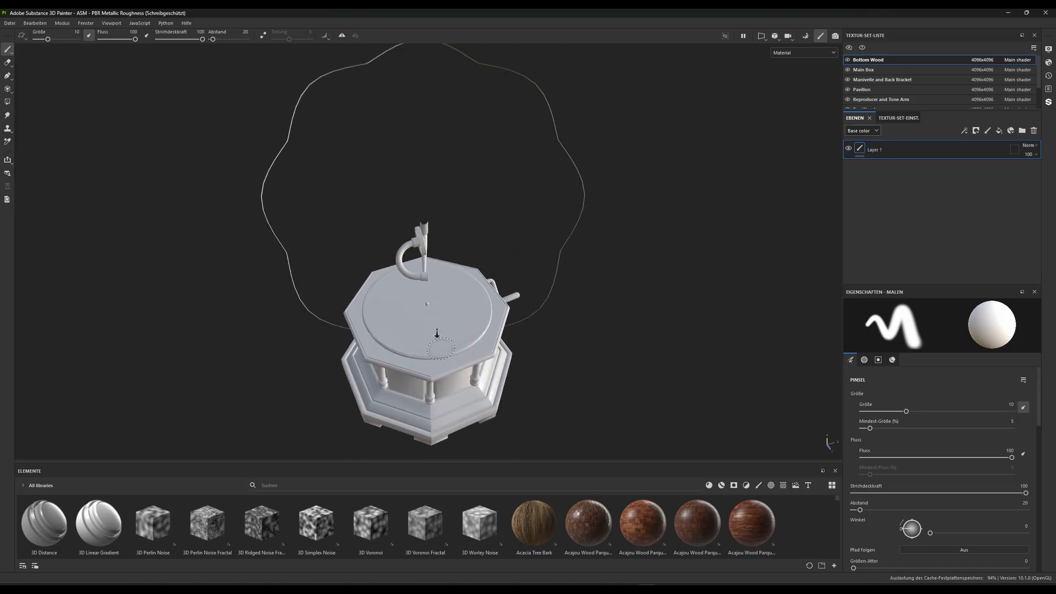
right_click_drag(437, 334, 566, 266, "alt")
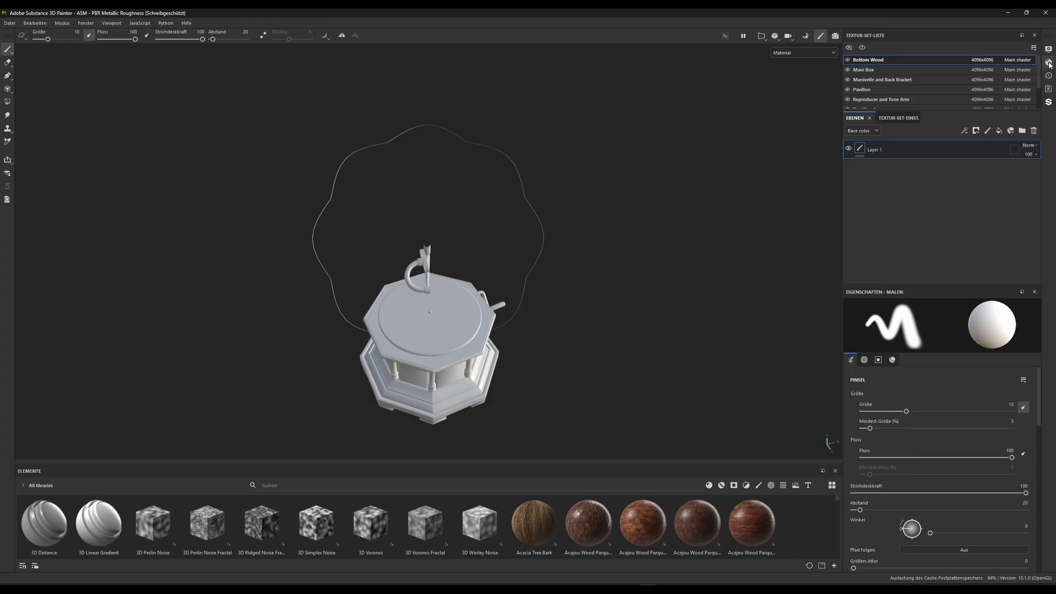
Enable double-sided geometry rendering in the Main shader's settings
left_click(1049, 64)
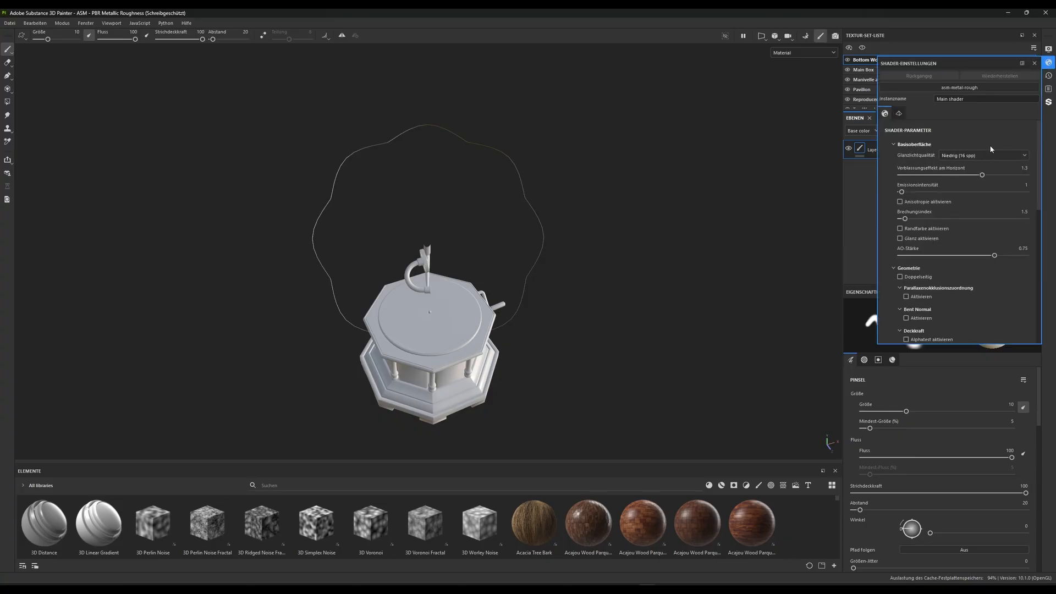
scroll(946, 220, "down", 2)
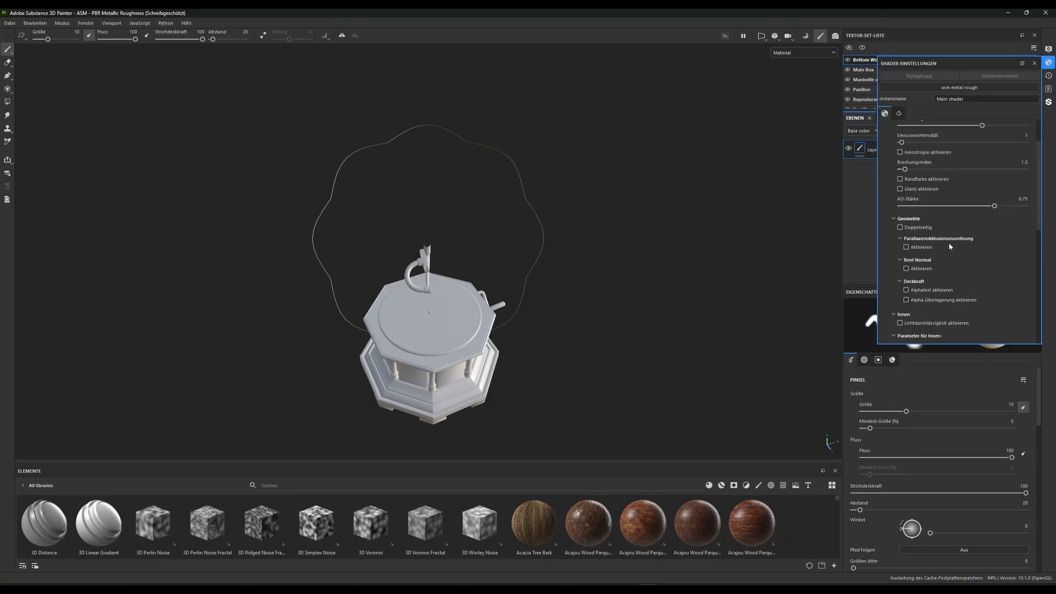
left_click(900, 228)
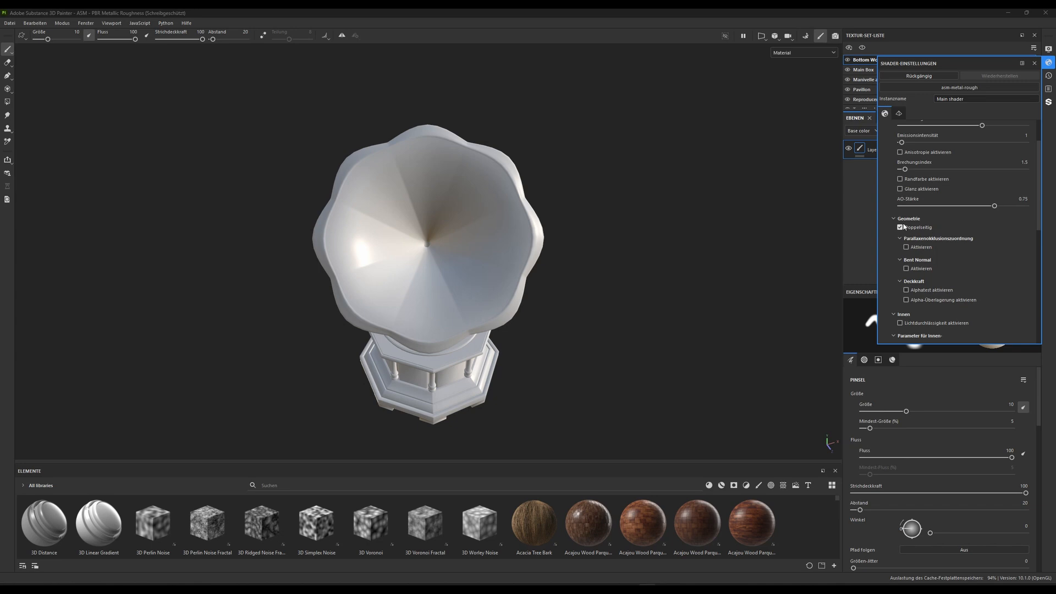
scroll(935, 250, "up", 3)
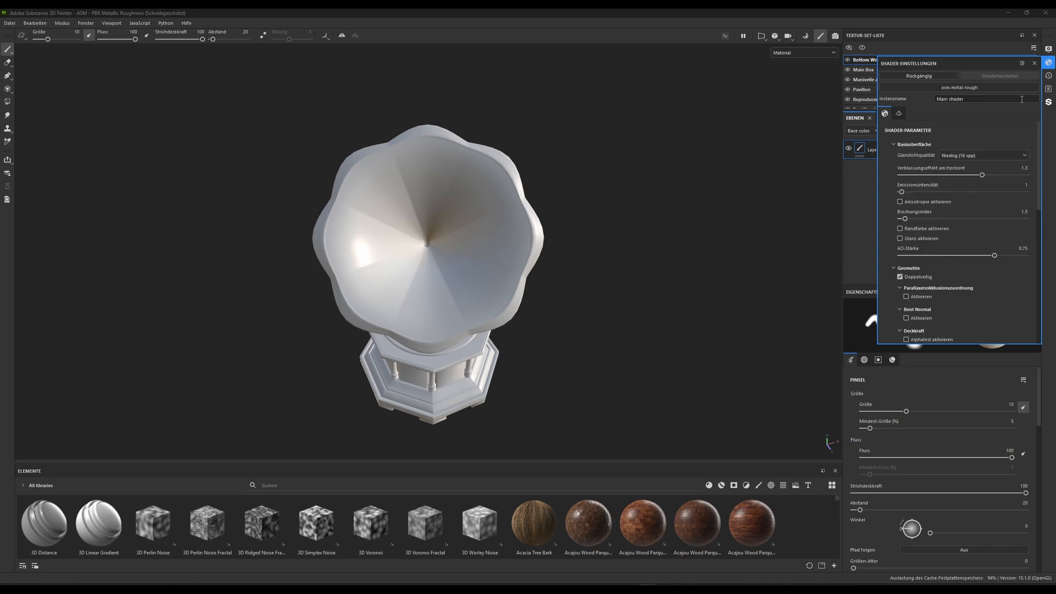
Set the environment map to Atelier in the display settings and check the lighting on the gramophone from the side
left_click(1049, 50)
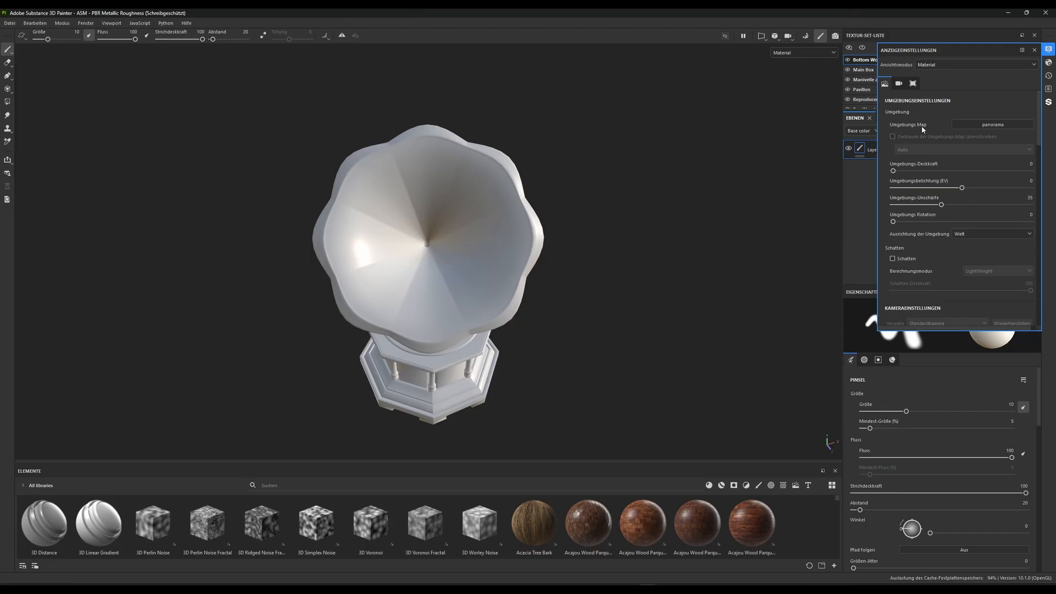
left_click(984, 126)
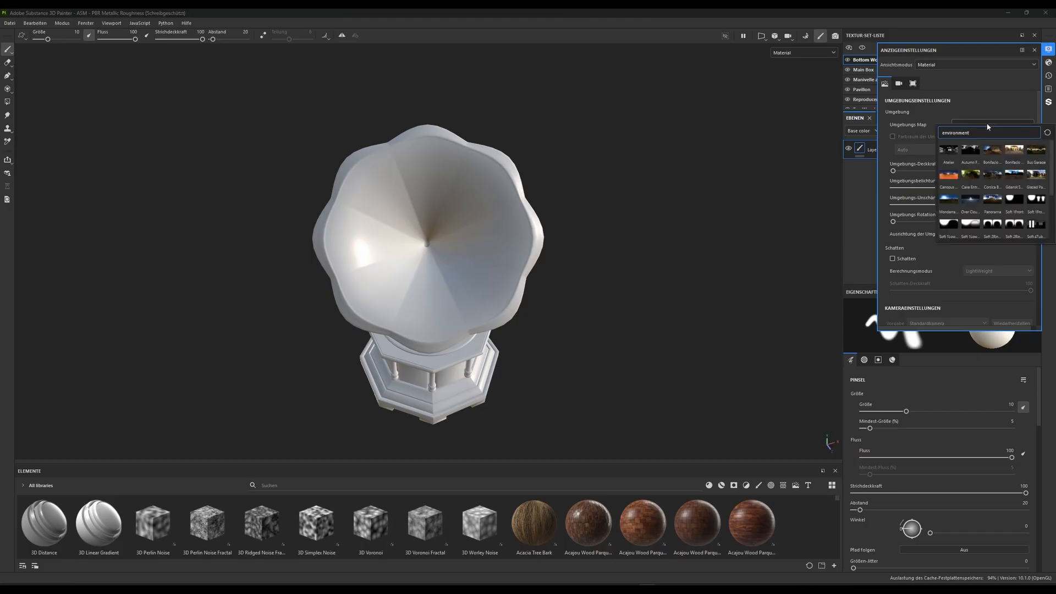
left_click(949, 149)
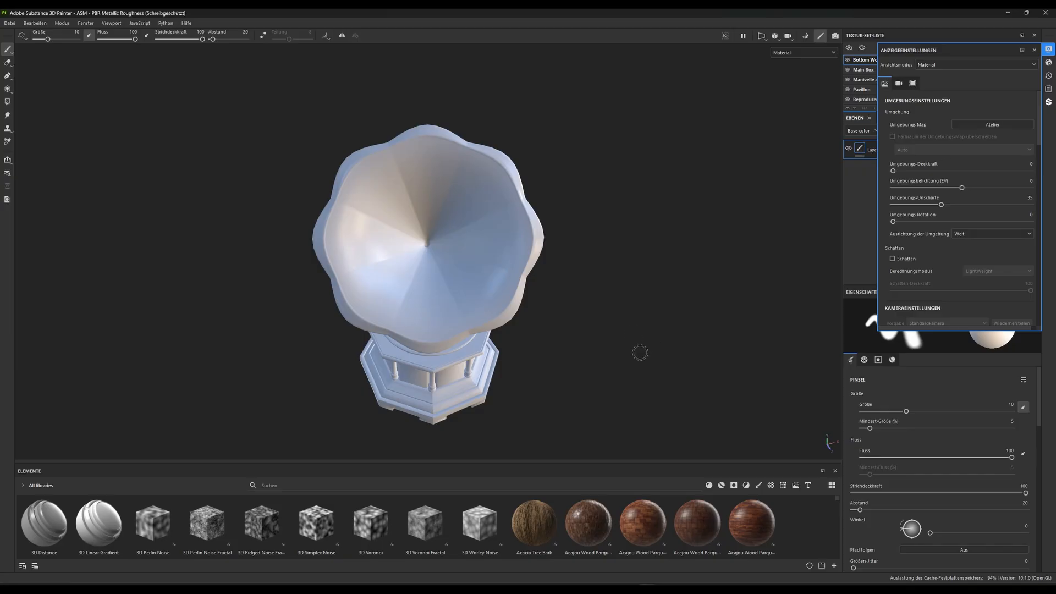
left_click_drag(638, 354, 403, 285, "alt")
scroll(402, 285, "down", 4)
left_click(1000, 126)
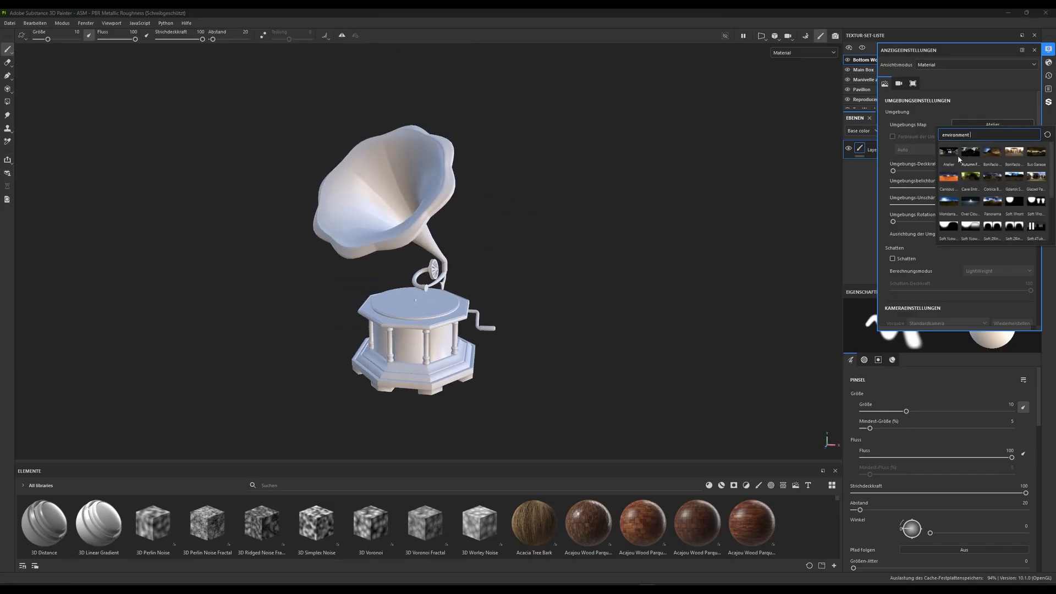
scroll(987, 211, "down", 2)
scroll(987, 209, "up", 3)
left_click(911, 160)
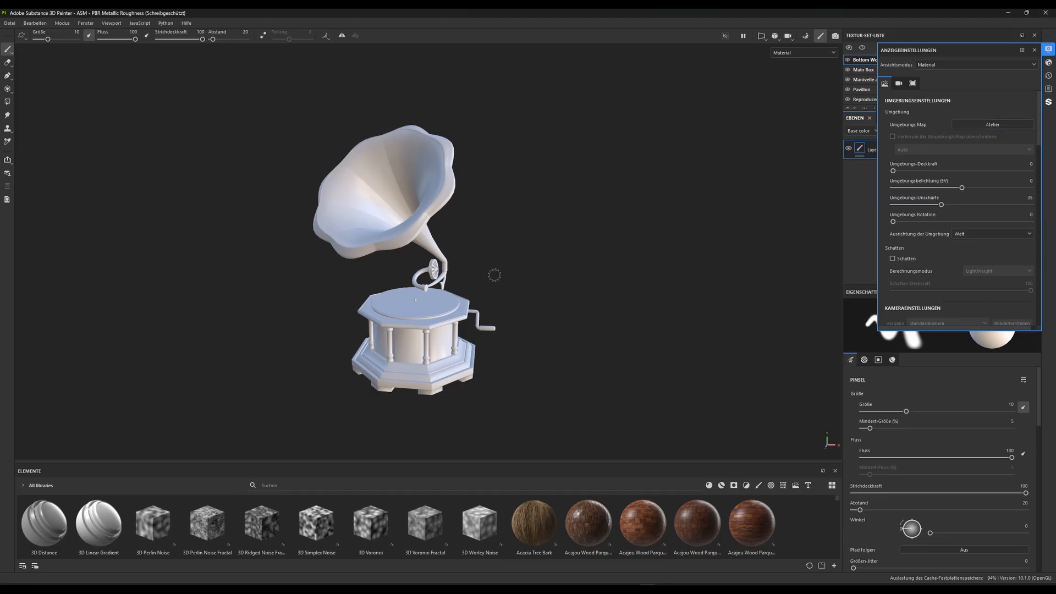
Enable shadows with an opacity of 79 and set their computation mode to Durchschnitt
right_click_drag(493, 275, 493, 302, "alt")
left_click_drag(493, 302, 347, 259, "alt")
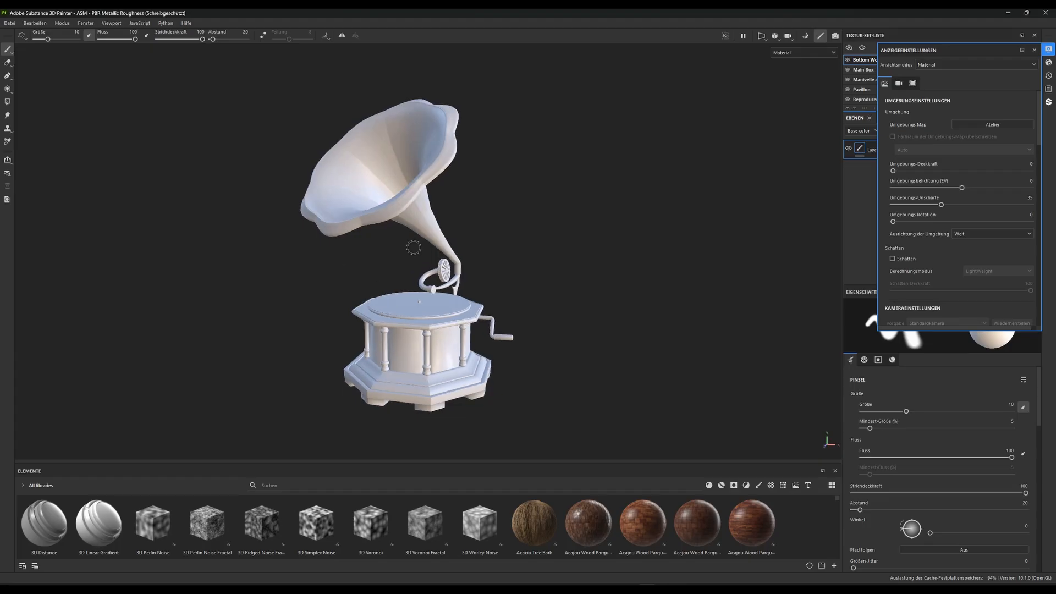
left_click_drag(420, 352, 449, 235, "alt")
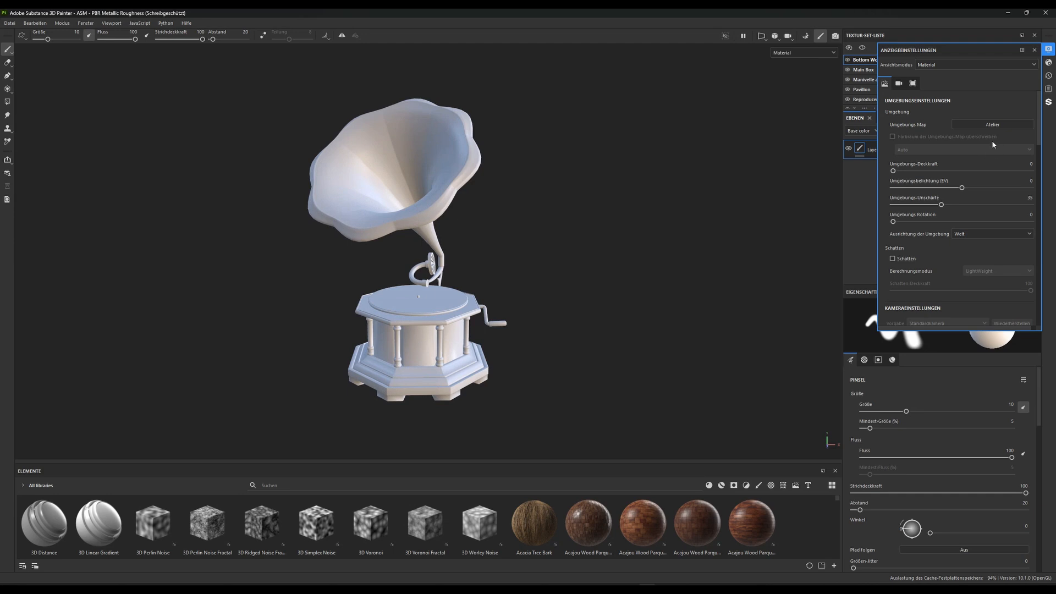
left_click(892, 259)
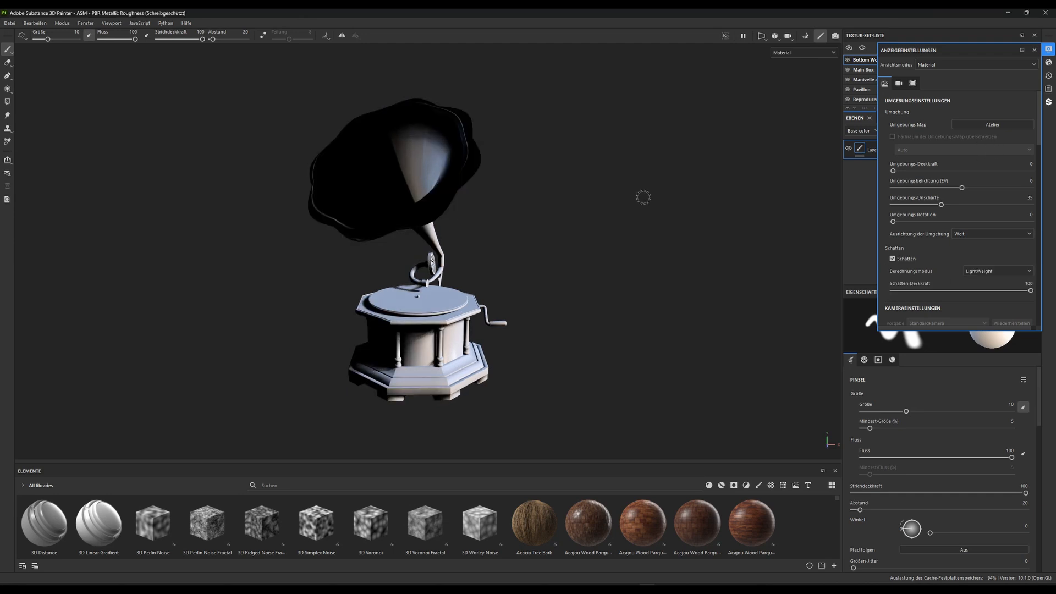
left_click_drag(1032, 295, 1004, 295)
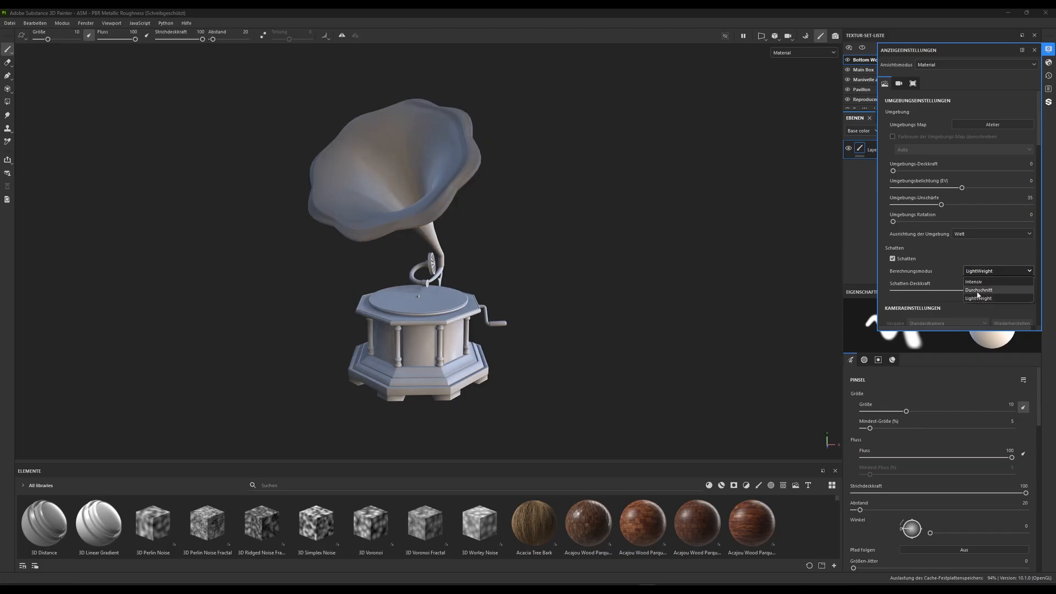
left_click(977, 292)
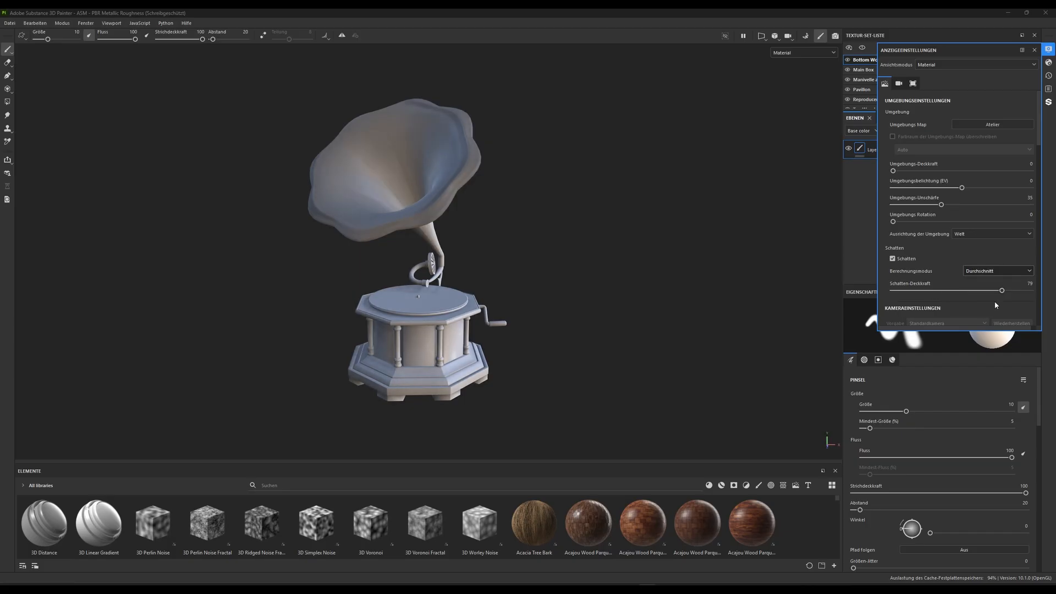
Try the Intensiv shadow computation mode with a shadow opacity of 61
mouse_move(1001, 290)
left_mouse_down()
mouse_move(908, 291)
mouse_move(1007, 290)
mouse_move(933, 292)
mouse_move(991, 290)
left_mouse_up()
left_click(998, 270)
left_click(984, 286)
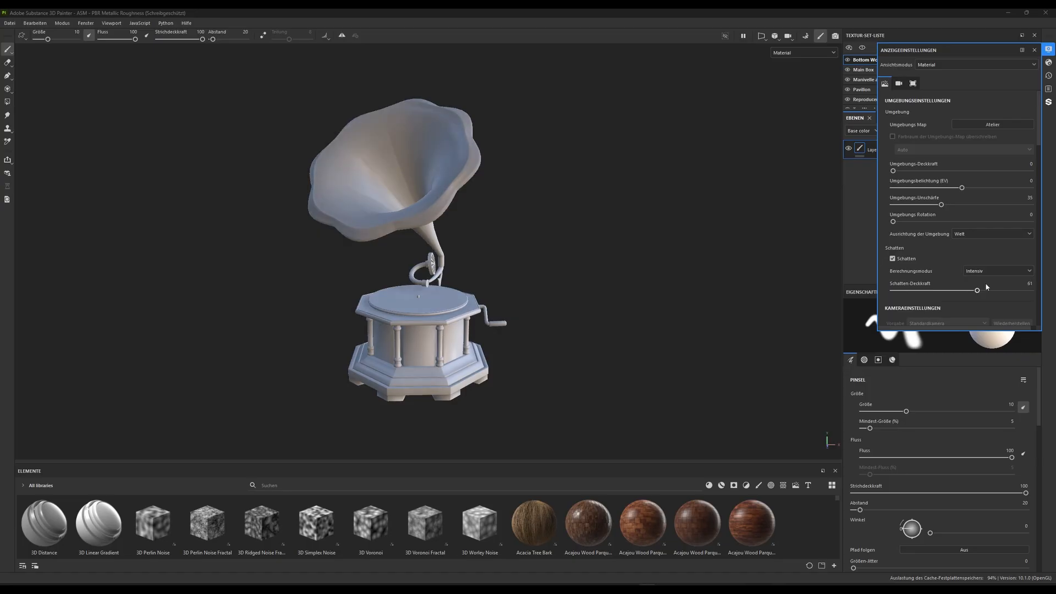
Set the shadow computation mode to Durchschnitt and the shadow opacity to 70
left_click(987, 271)
left_click(983, 290)
mouse_move(991, 291)
left_mouse_down()
mouse_move(891, 291)
mouse_move(1021, 292)
mouse_move(935, 291)
mouse_move(980, 290)
left_mouse_up()
left_click(1030, 283)
key("Return")
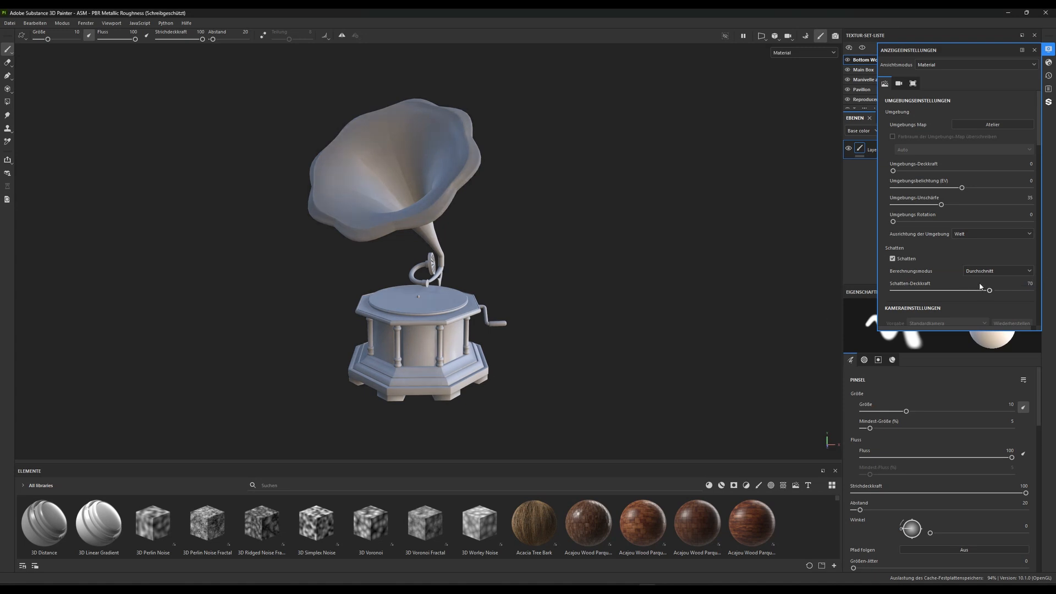
Compare the gramophone with shadows switched off and on, leaving them enabled
left_click(893, 259)
left_click(893, 258)
left_click(892, 258)
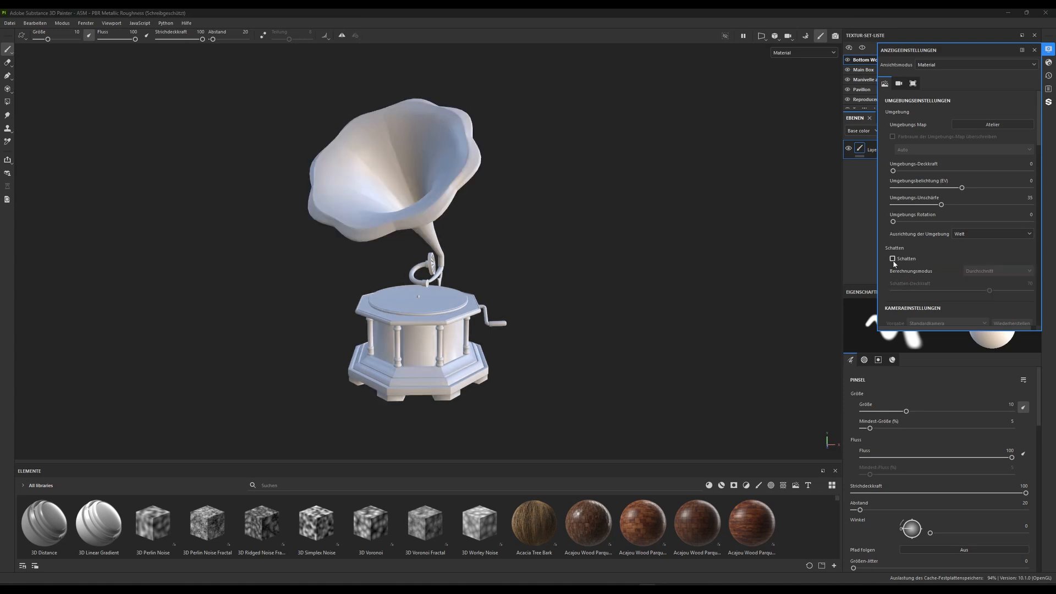
left_click(892, 259)
Rotate the environment lighting to 324, check the gramophone from several angles and close the display settings
left_click_drag(470, 326, 450, 312, "alt")
left_click_drag(535, 353, 483, 337, "alt")
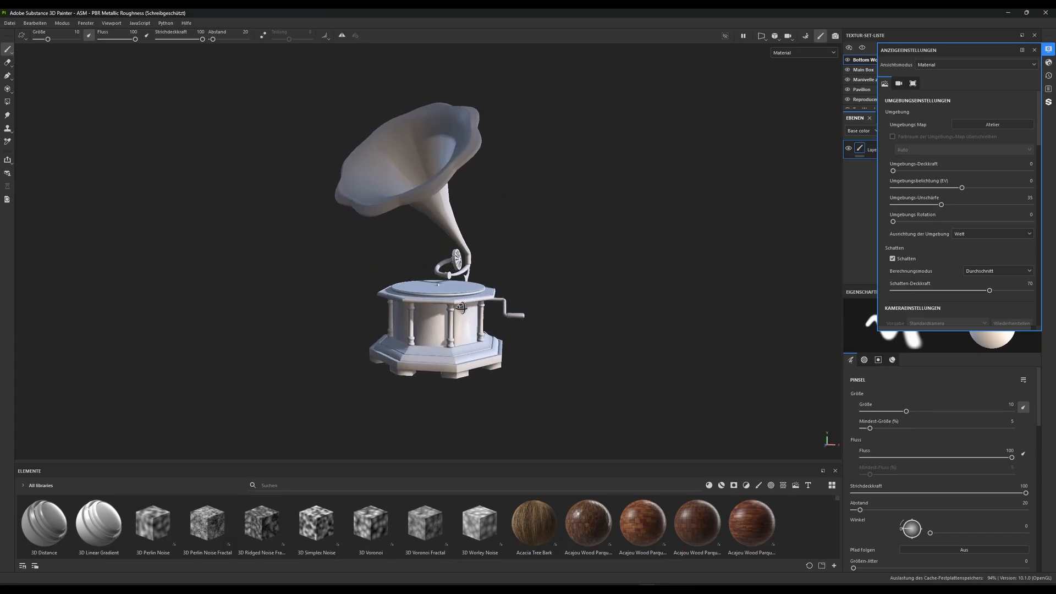
mouse_move(383, 281)
right_mouse_down("shift")
mouse_move(435, 281)
mouse_move(349, 289)
mouse_move(389, 291)
mouse_move(374, 292)
right_mouse_up("shift")
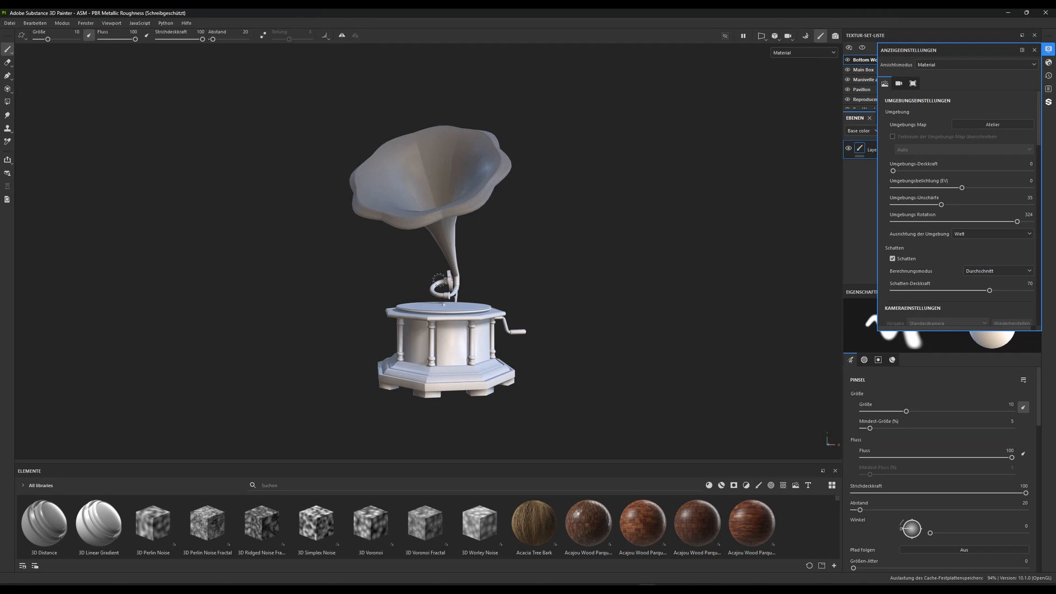
mouse_move(439, 279)
left_mouse_down("alt")
mouse_move(406, 271)
mouse_move(437, 259)
mouse_move(476, 273)
mouse_move(389, 278)
mouse_move(418, 277)
left_mouse_up("alt")
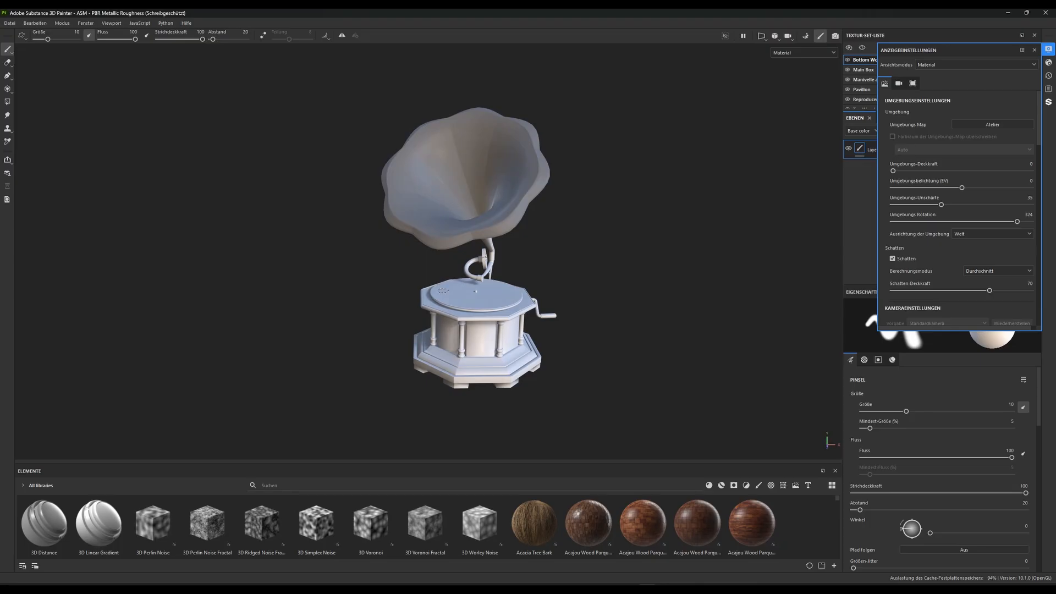
right_click_drag(461, 306, 488, 330, "alt")
left_click_drag(489, 330, 466, 307, "alt")
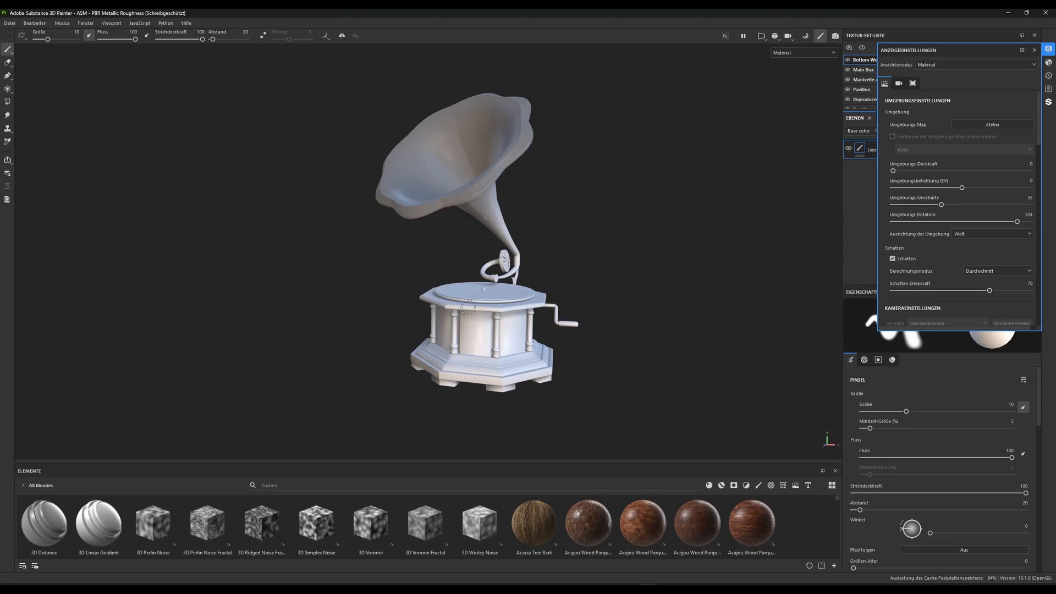
left_click_drag(468, 307, 469, 314, "alt")
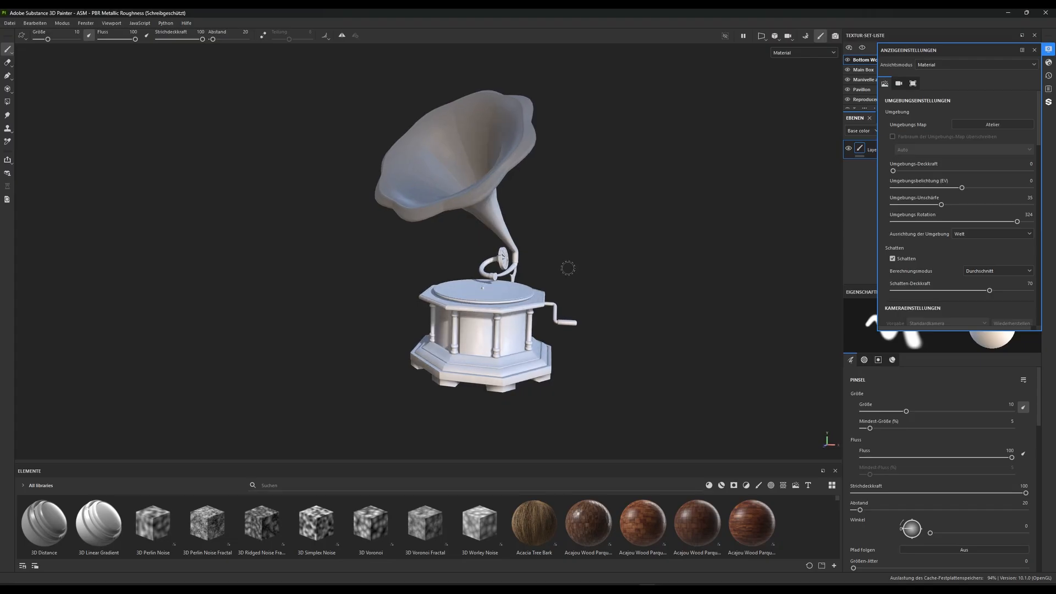
left_click(1035, 51)
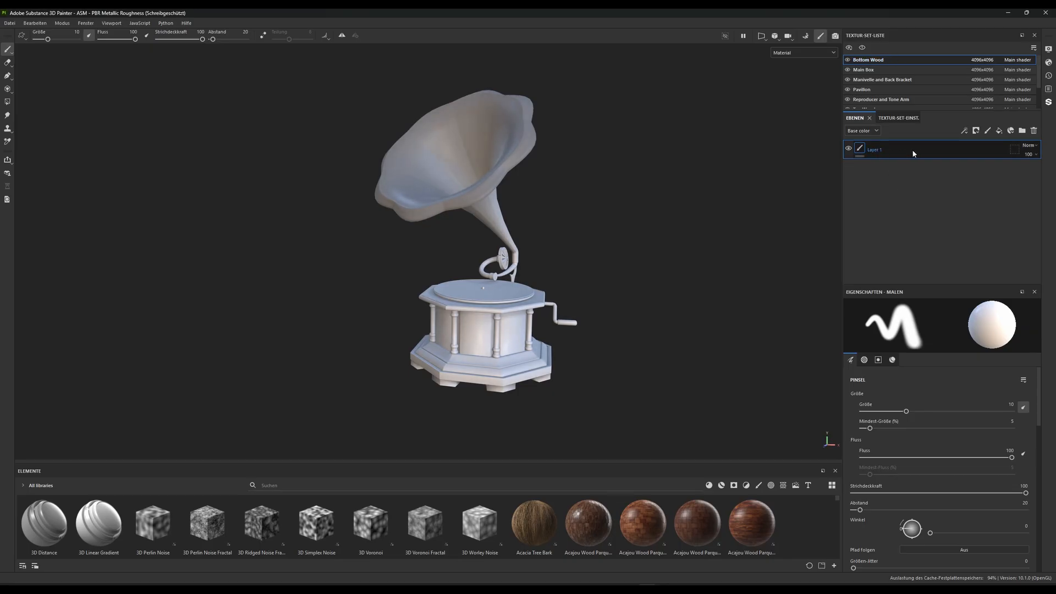
Replace the Bottom Wood texture set's default paint layer with a fill layer named Base Wood Material
key("Delete")
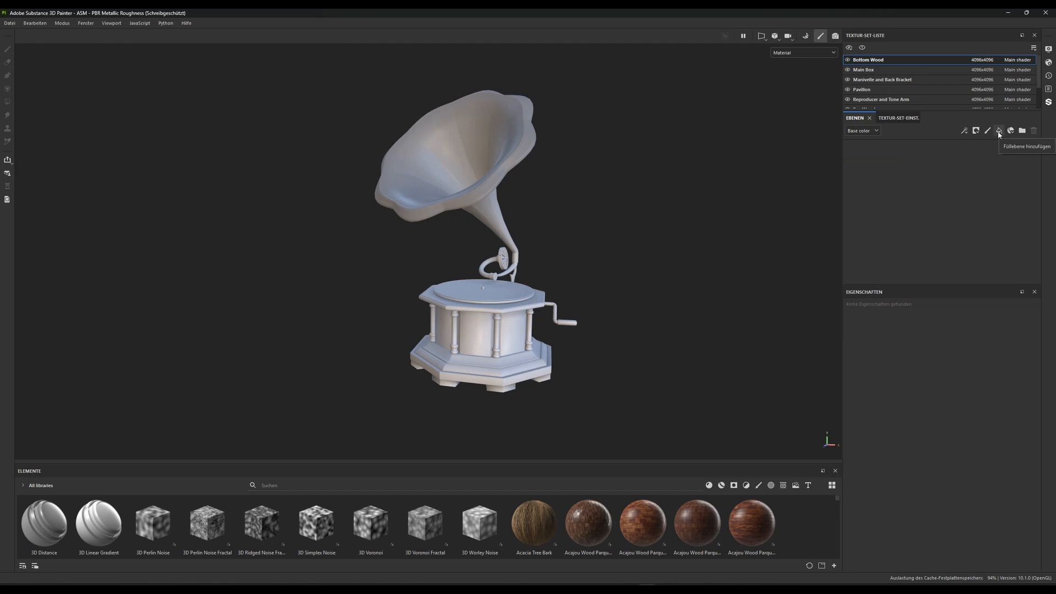
left_click(999, 130)
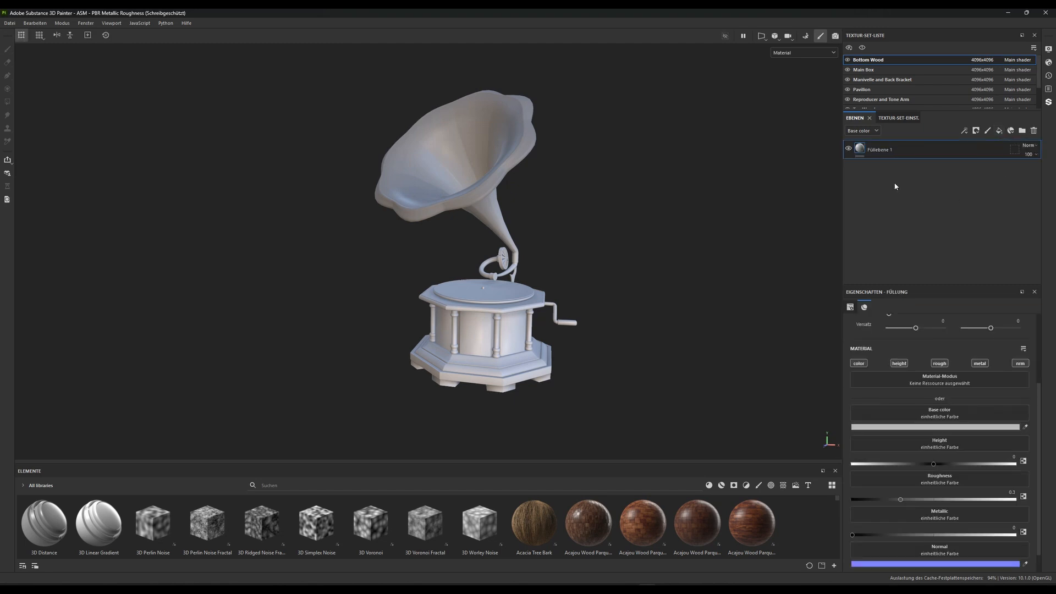
double_click(894, 149)
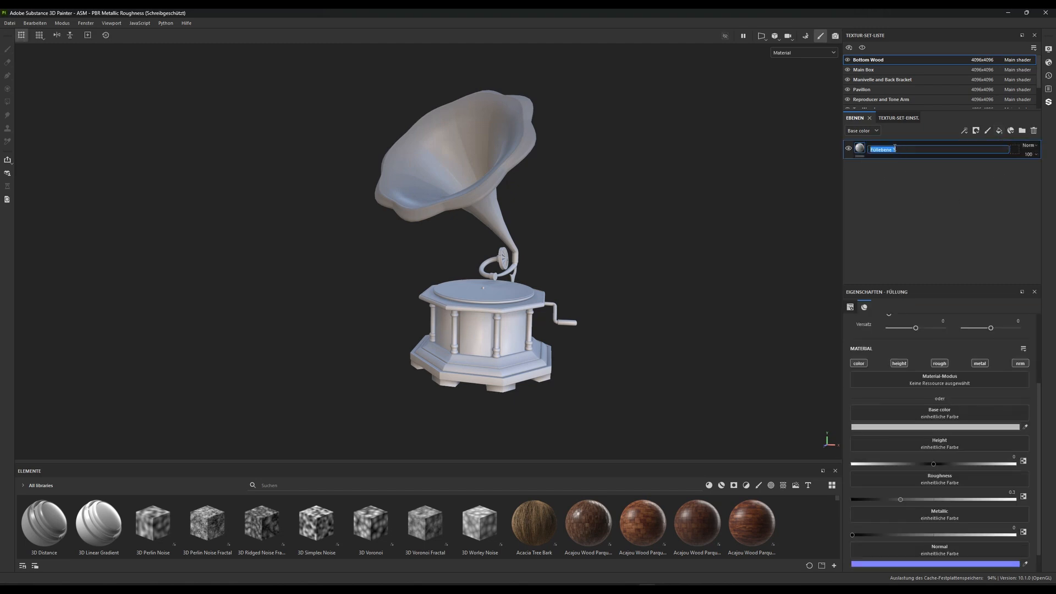
type("Base Wood Material")
key("Return")
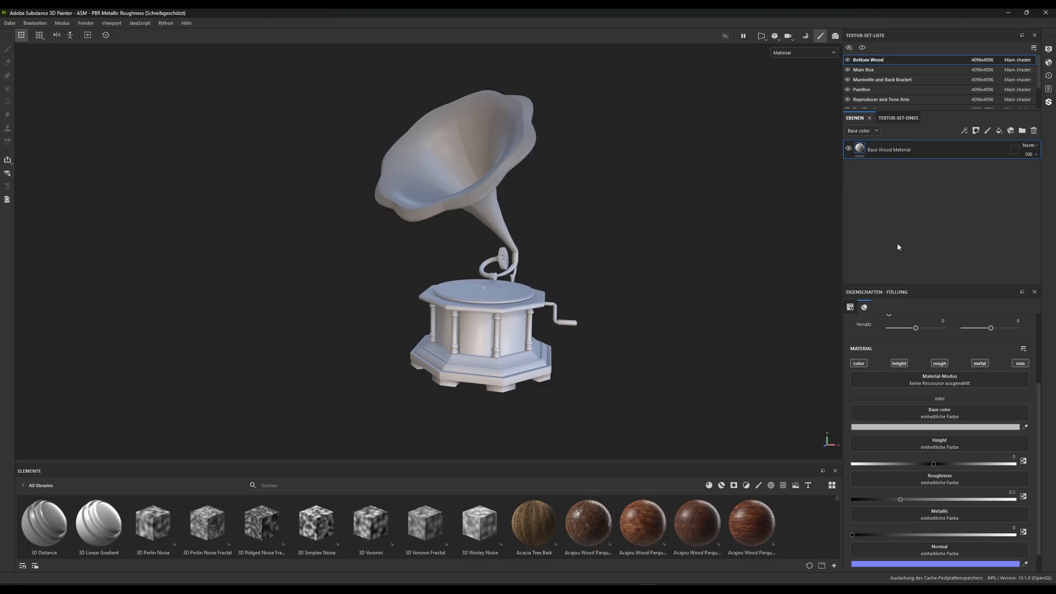
Switch to File Explorer, open the Gramophone folder in Downloads and look through the four wood texture files
key("alt+Tab")
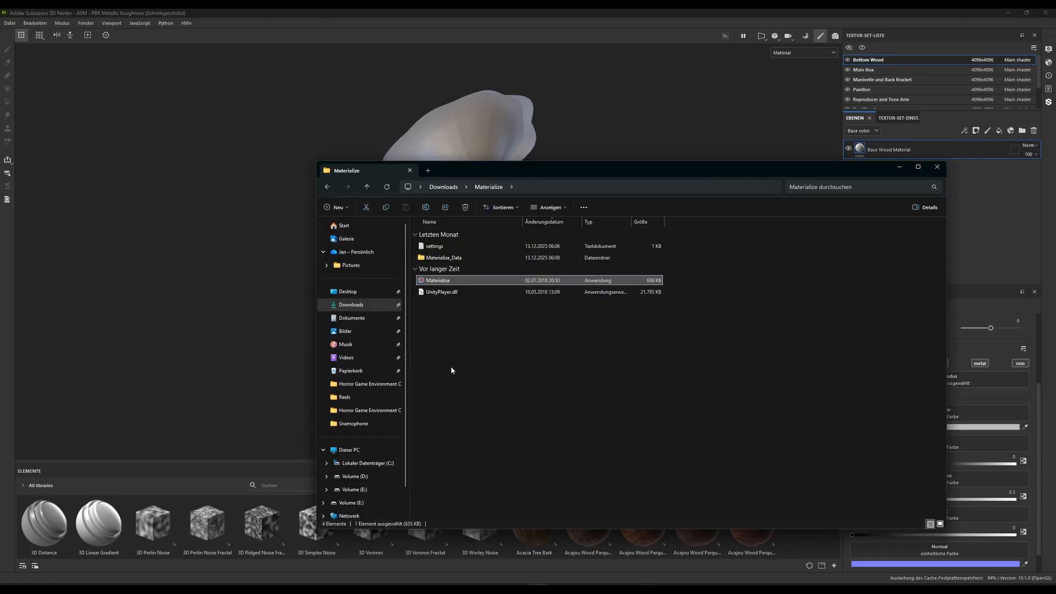
left_click(450, 365)
left_click(352, 304)
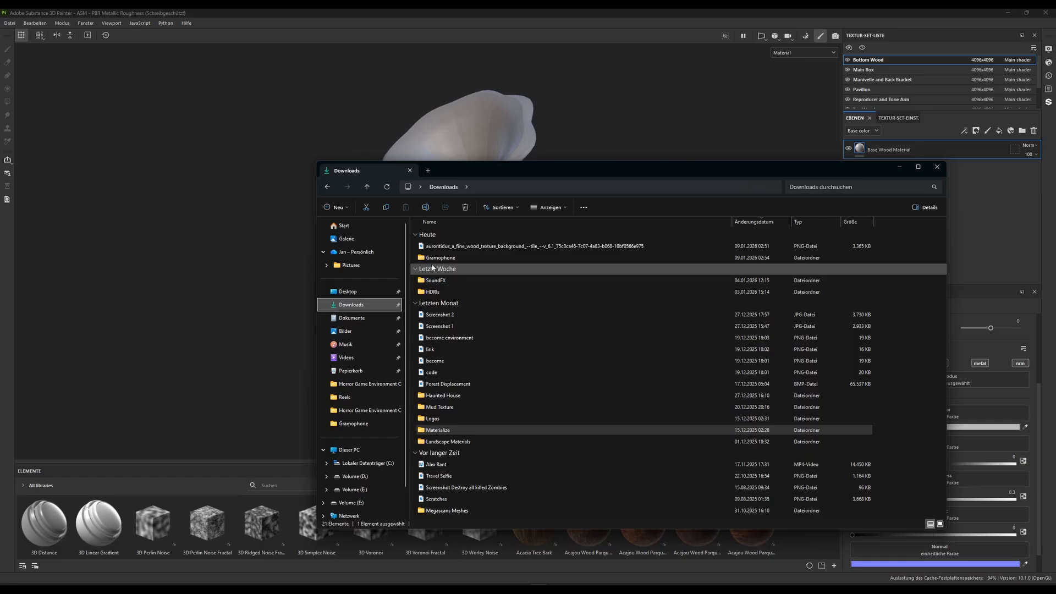
double_click(440, 257)
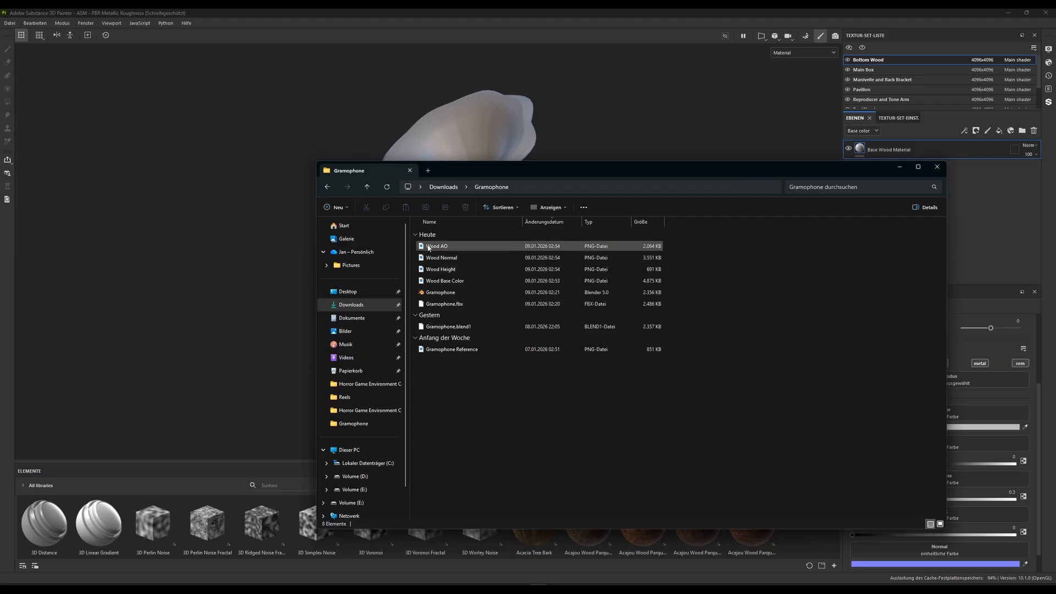
left_click(458, 282)
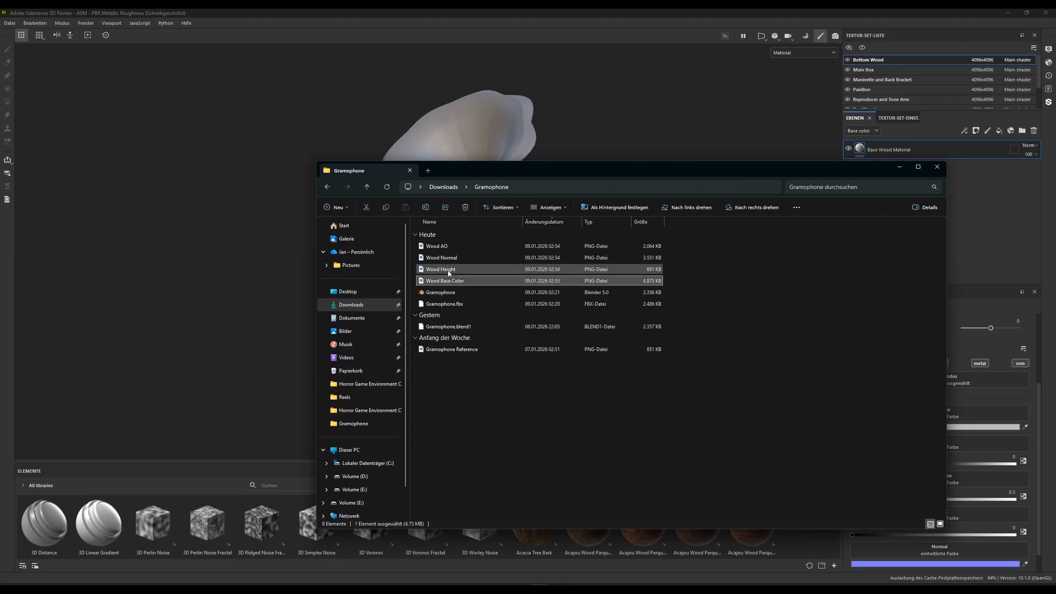
key("Up")
key("Up")
key("Up")
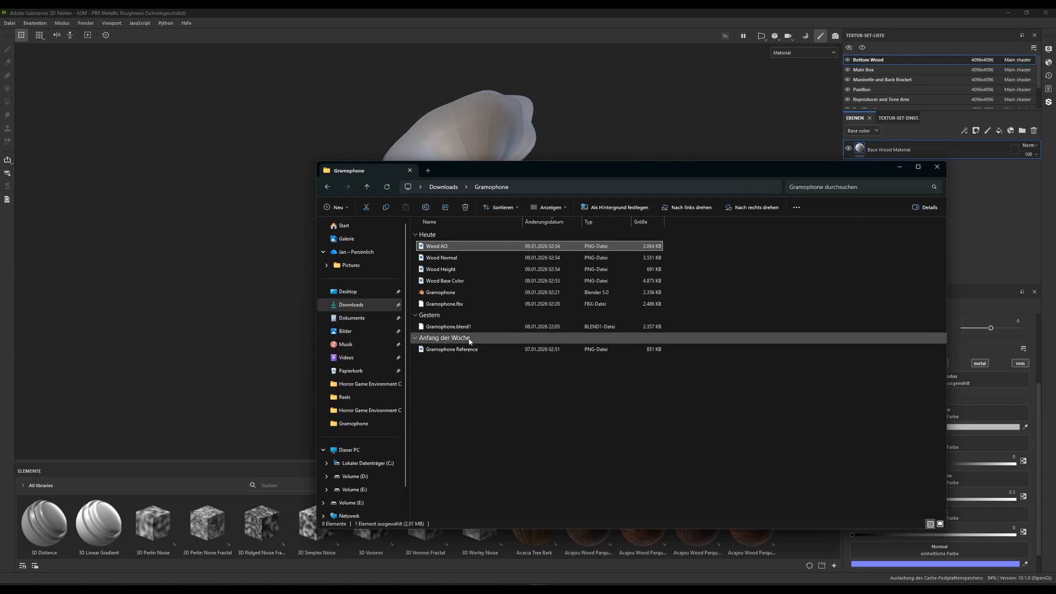
left_click(443, 282)
key("shift+Up")
key("shift+Up")
key("shift+Up")
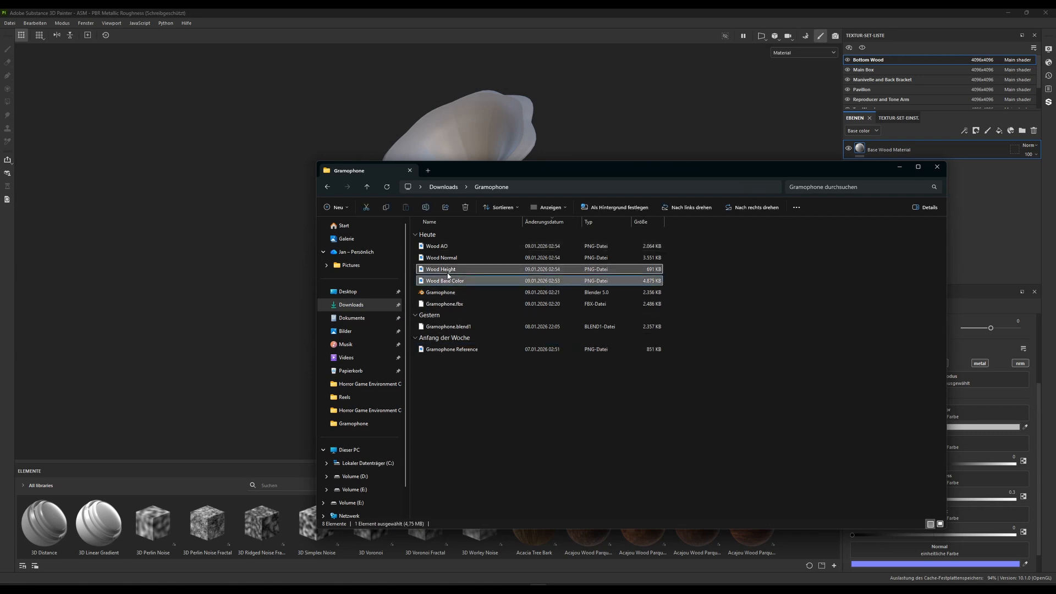
right_click(437, 265)
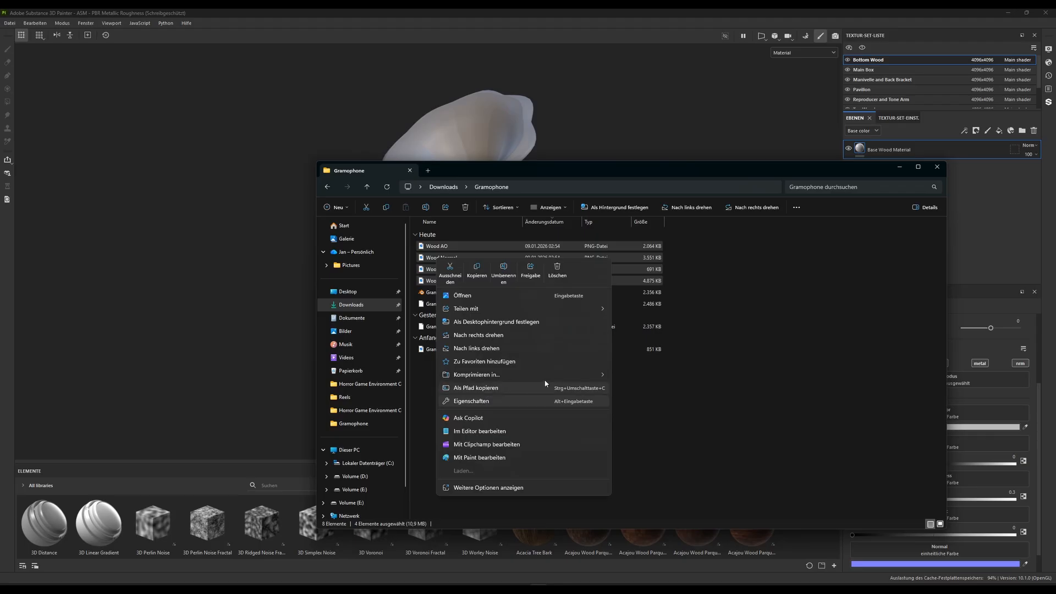
left_click(418, 410)
Create a new folder named Legacy Textures in the Gramophone folder
right_click(438, 406)
mouse_move(546, 468)
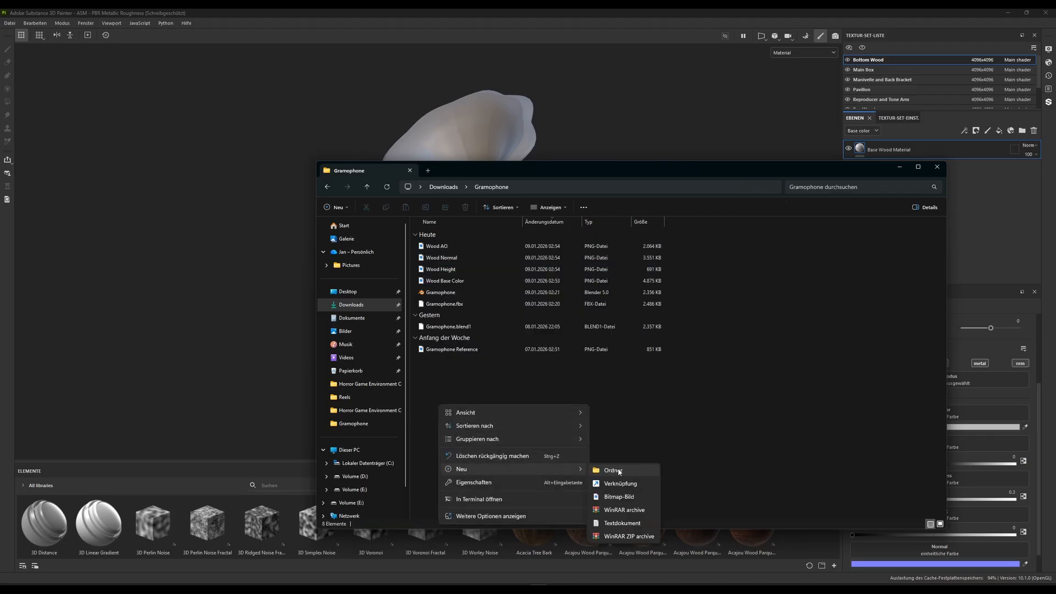
left_click(618, 469)
type("L")
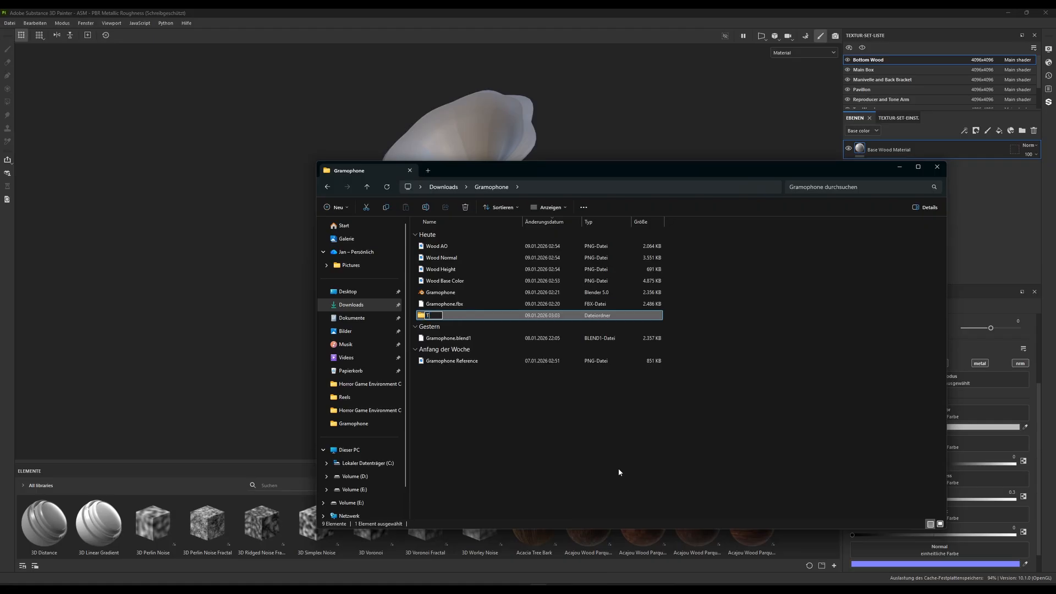
type("egacy Textures")
key("Return")
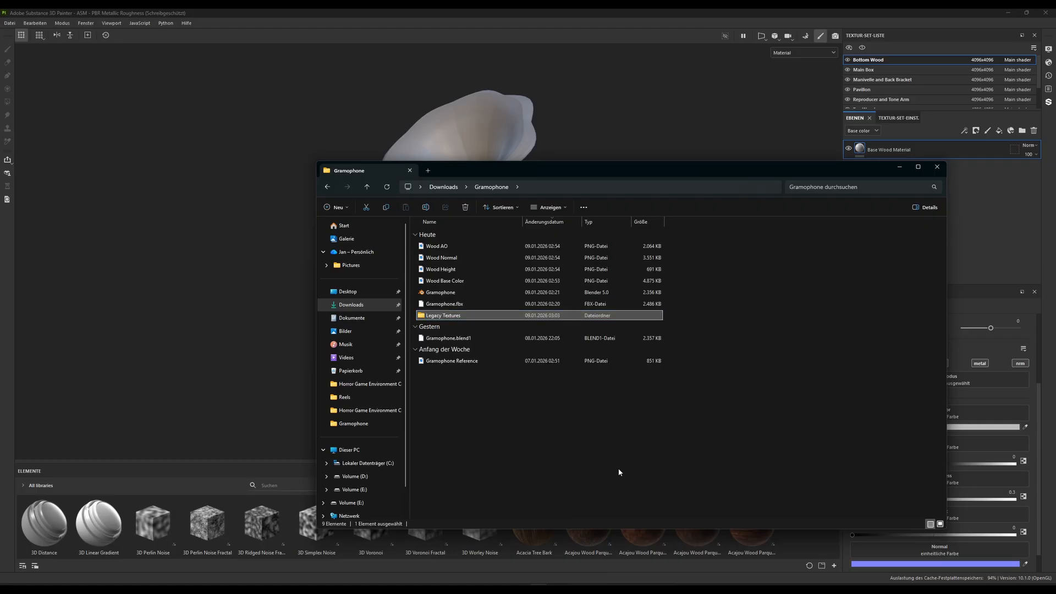
Move the Wood AO, Wood Normal, Wood Height and Wood Base Color files into the Legacy Textures folder
left_click(441, 249)
left_click(446, 281, "shift")
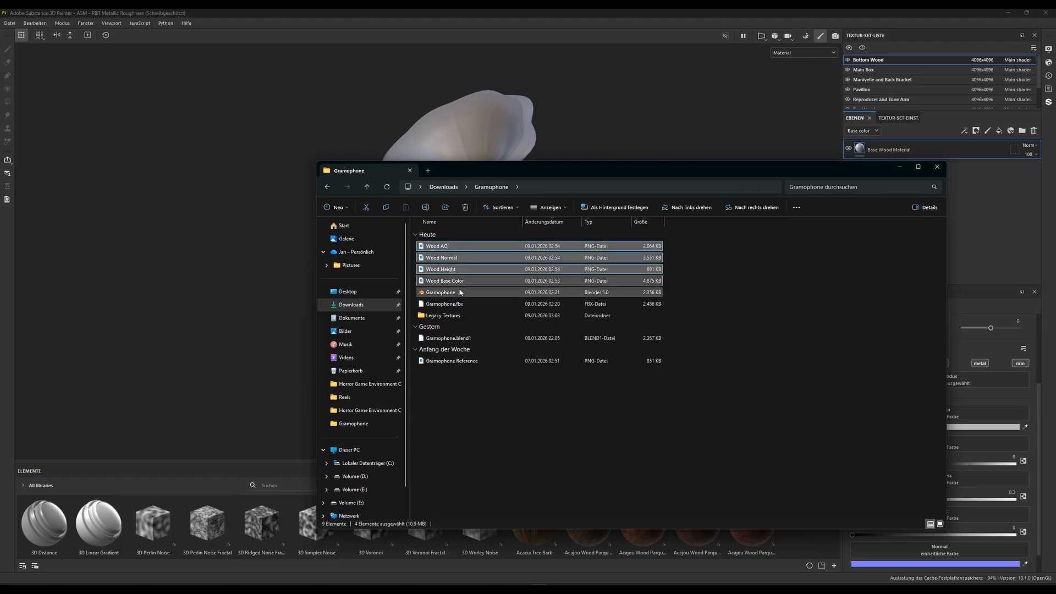
left_click_drag(447, 281, 450, 317)
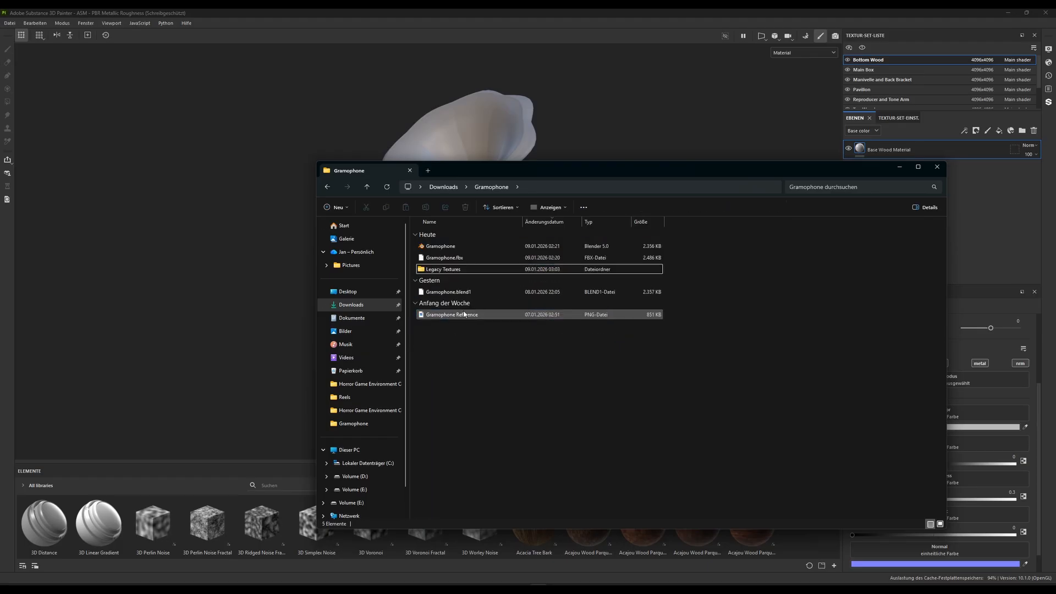
Close File Explorer and add the Wood AO, Wood Normal, Wood Height and Wood Base Color files from Legacy Textures to a Substance 3D Painter resource import
double_click(444, 269)
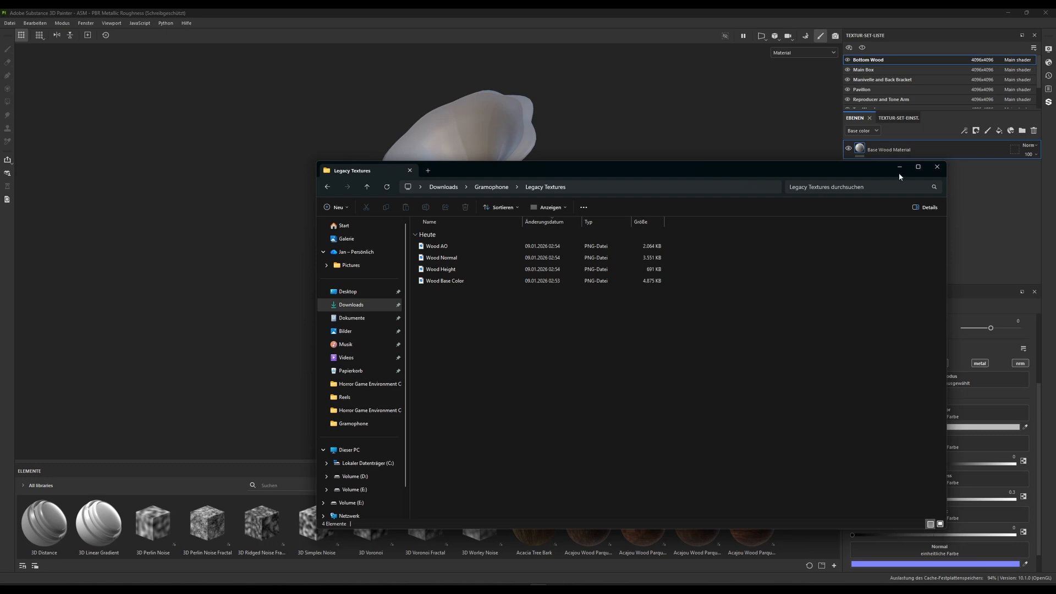
left_click(933, 174)
left_click(10, 23)
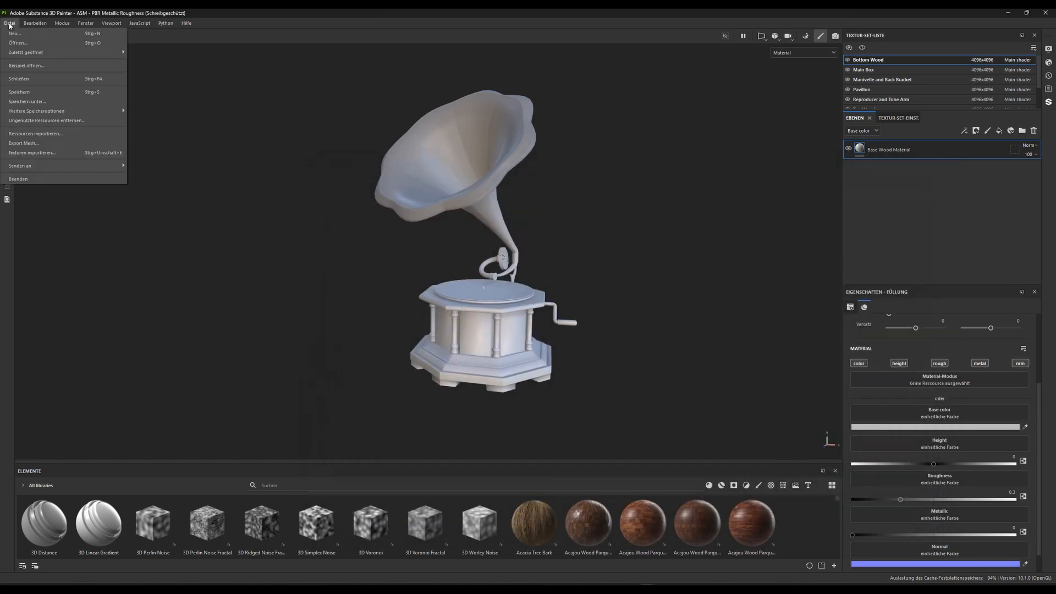
left_click(44, 134)
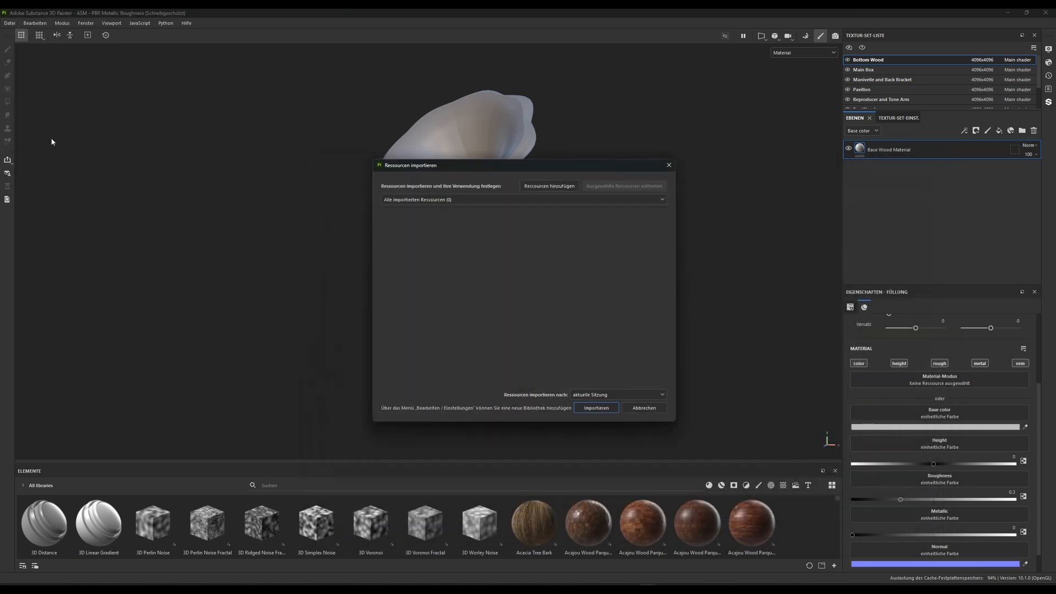
left_click(552, 186)
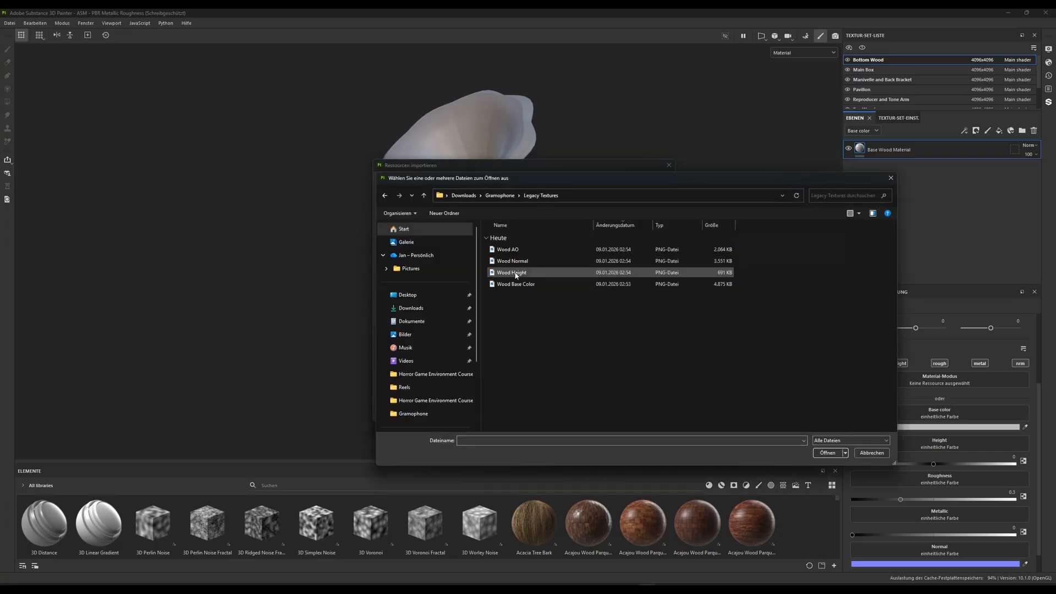
left_click(515, 284)
left_click(512, 272, "shift")
left_click(522, 262, "shift")
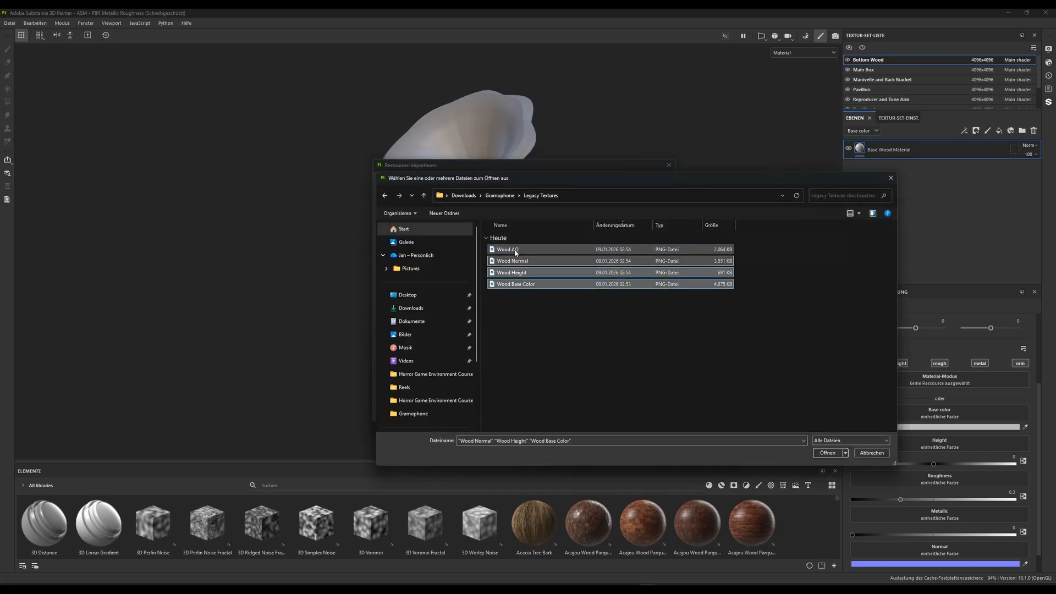
left_click(511, 249, "shift")
left_click(827, 453)
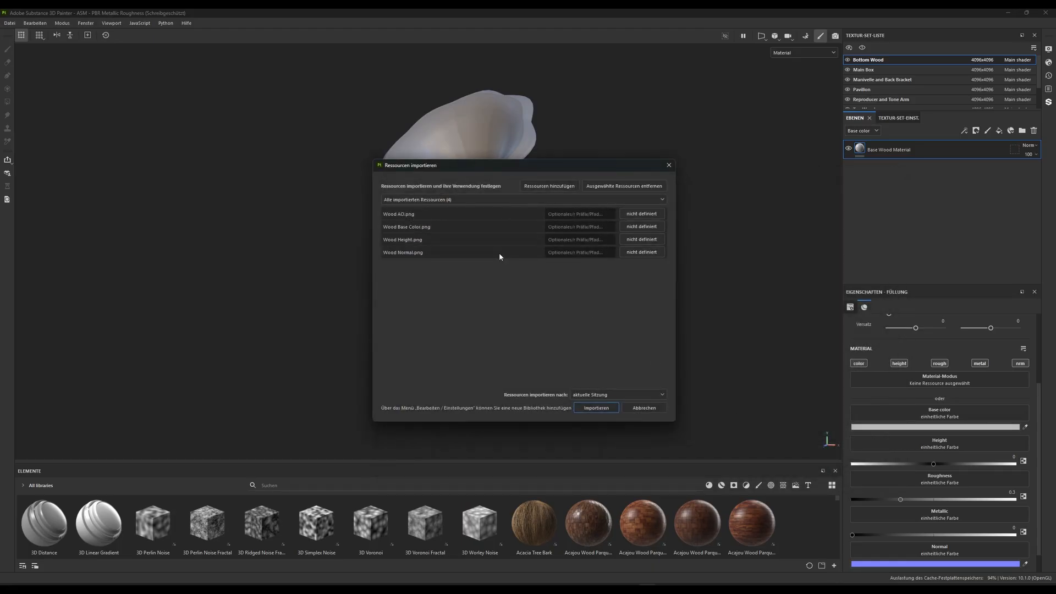
Define all four wood images as textures and import them into the current session
left_click(638, 214)
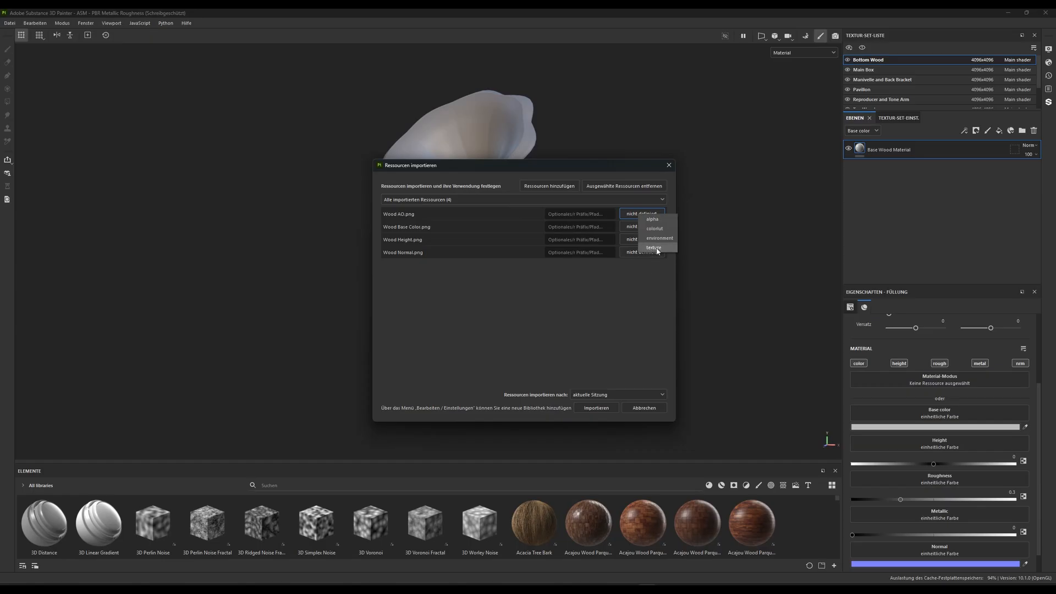
left_click(655, 247)
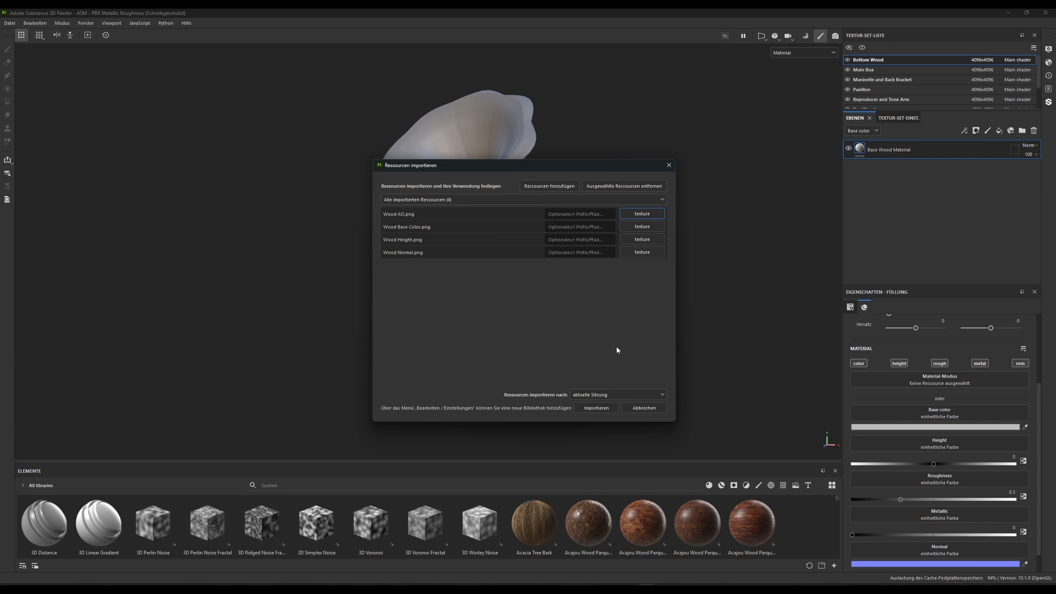
left_click(595, 409)
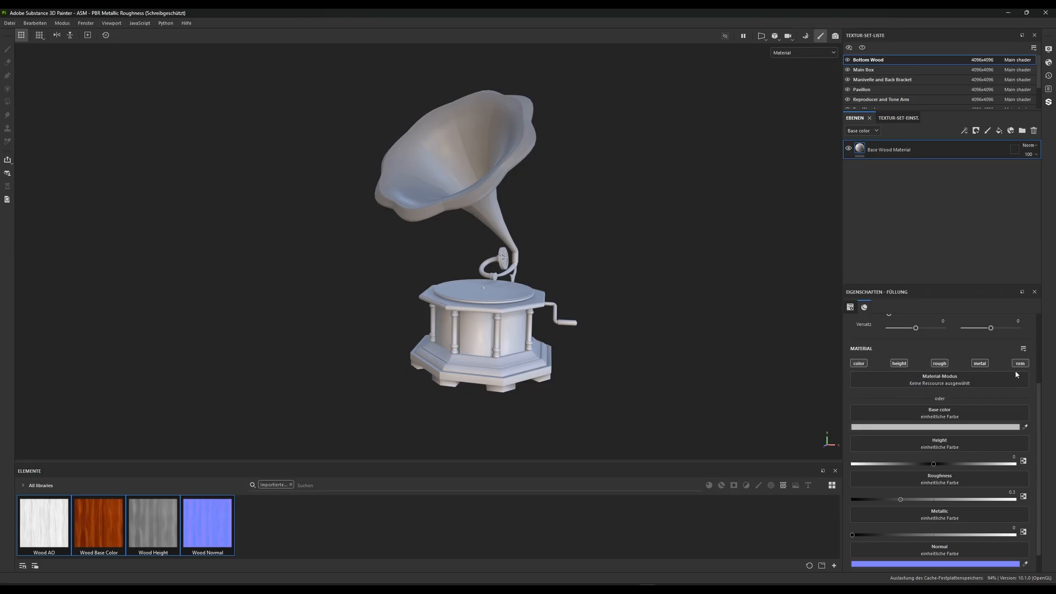
Disable the Base Wood Material layer's metal channel and set its roughness to 0.8
left_click(978, 364)
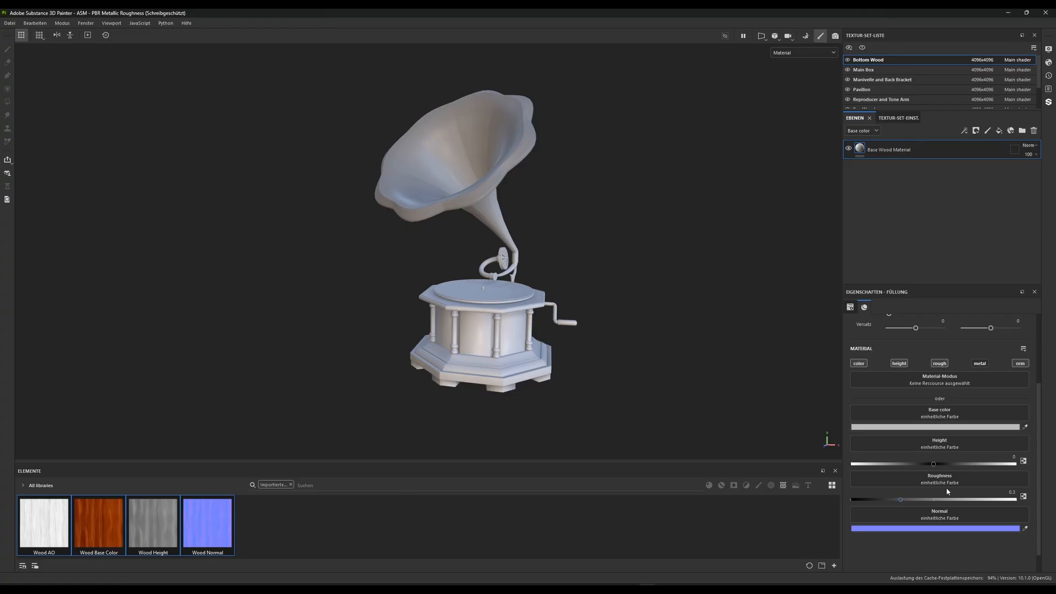
left_click(1011, 492)
type("0.8")
key("Return")
Inspect the gramophone base up close and set the Base Wood Material's roughness to 0.7
left_click_drag(514, 331, 508, 297, "alt")
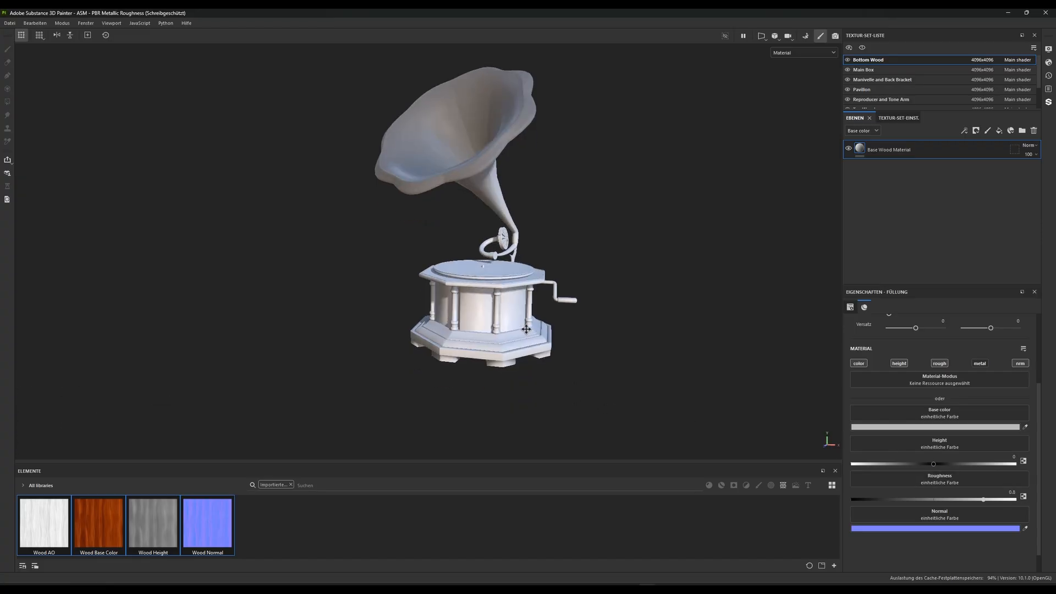
middle_click_drag(509, 388, 487, 337, "alt")
scroll(486, 348, "up", 3)
scroll(486, 348, "down", 3)
left_click_drag(486, 347, 509, 372, "alt")
right_click_drag(508, 372, 496, 399, "alt")
middle_click_drag(496, 399, 499, 366, "alt")
mouse_move(499, 365)
right_mouse_down("alt")
mouse_move(499, 380)
mouse_move(493, 349)
right_mouse_up("alt")
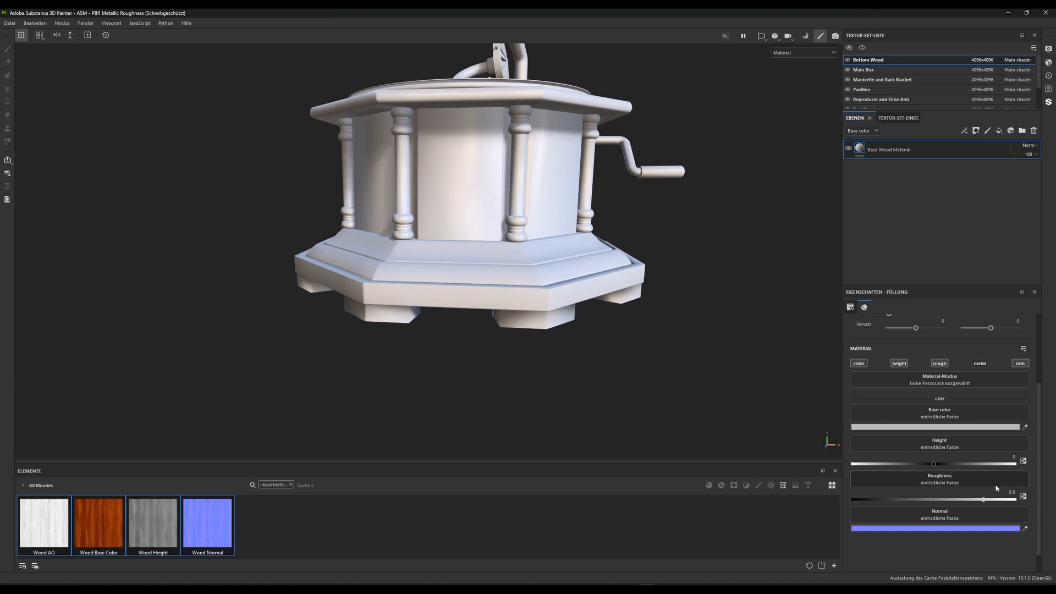
left_click(1011, 492)
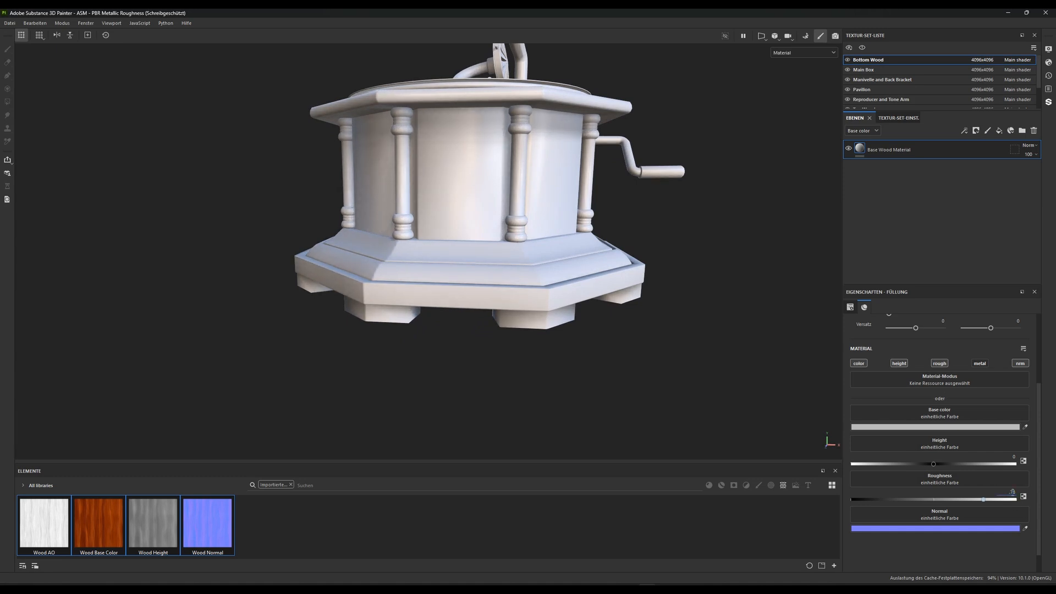
key("Return")
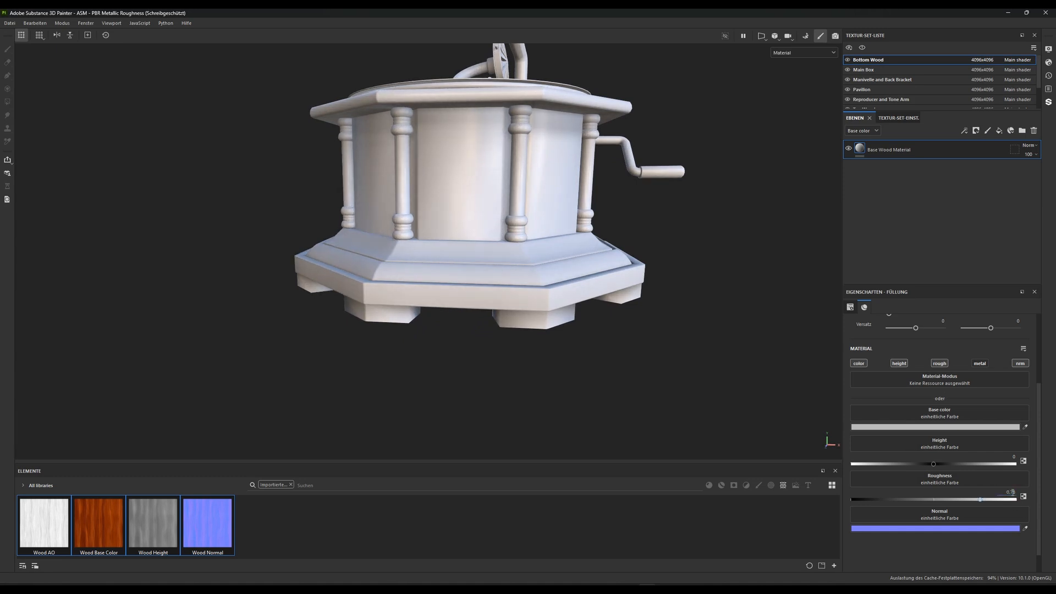
left_click(1014, 493)
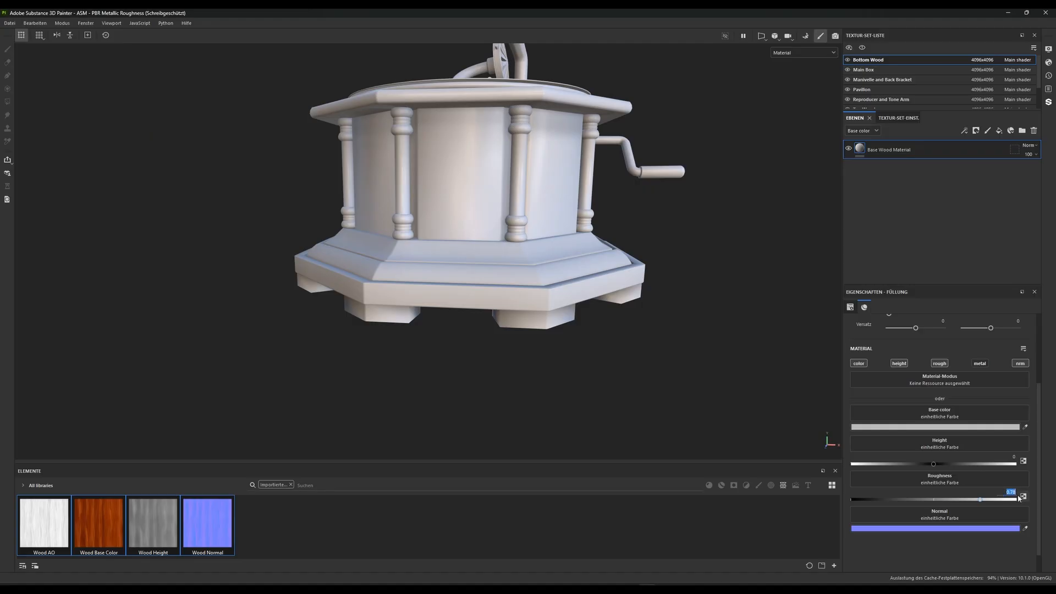
type(".7")
key("Return")
Assign the Wood Base Color, Wood Normal and Wood Height textures to the matching channels of the Base Wood Material
left_click_drag(439, 342, 469, 357, "alt")
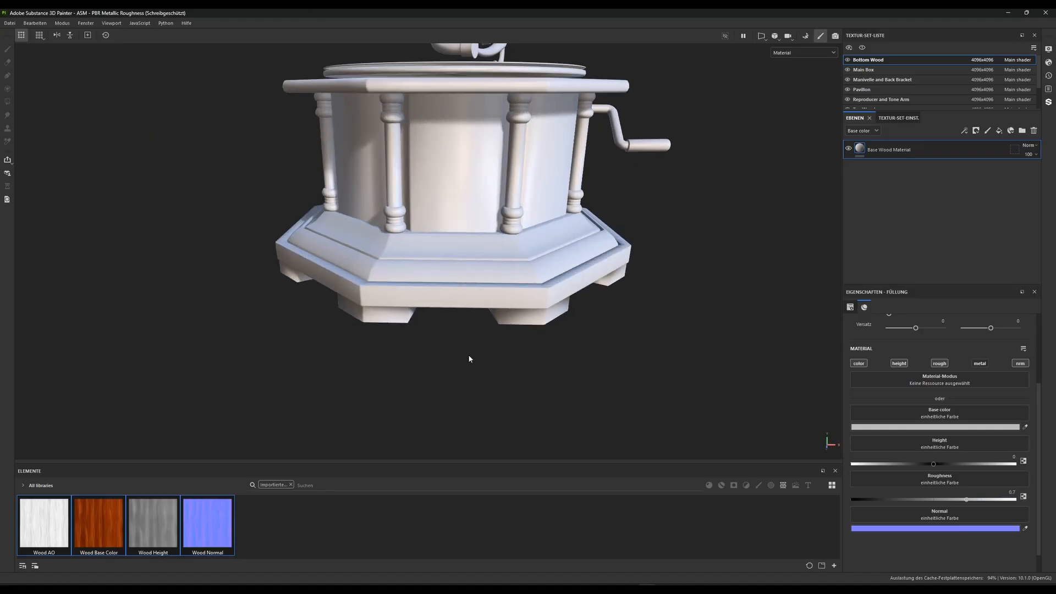
scroll(511, 322, "up", 2)
left_click_drag(516, 331, 463, 296, "alt")
right_click_drag(464, 296, 513, 283, "alt")
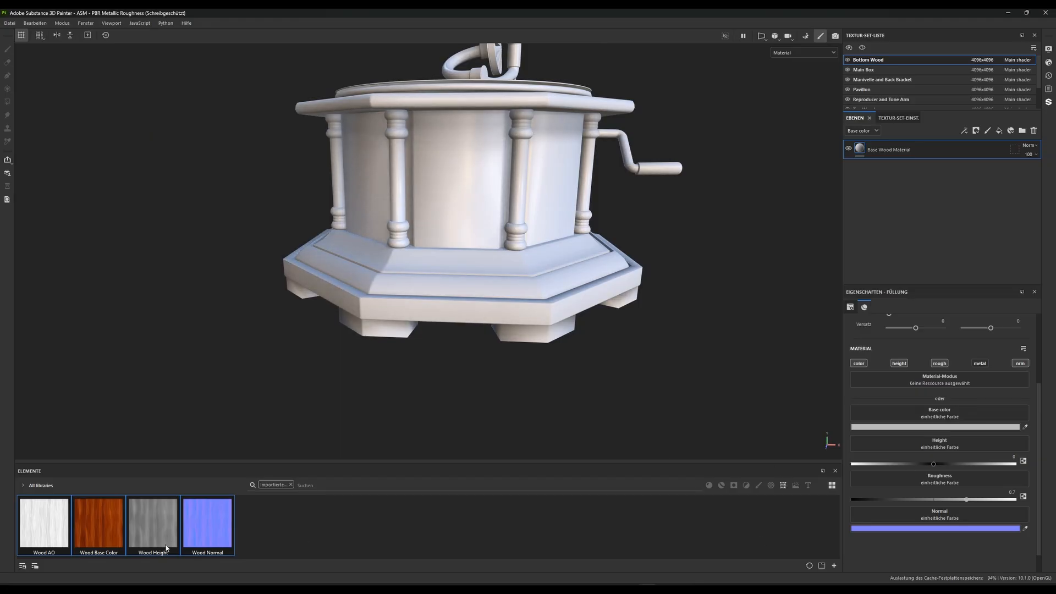
left_click_drag(98, 528, 941, 414)
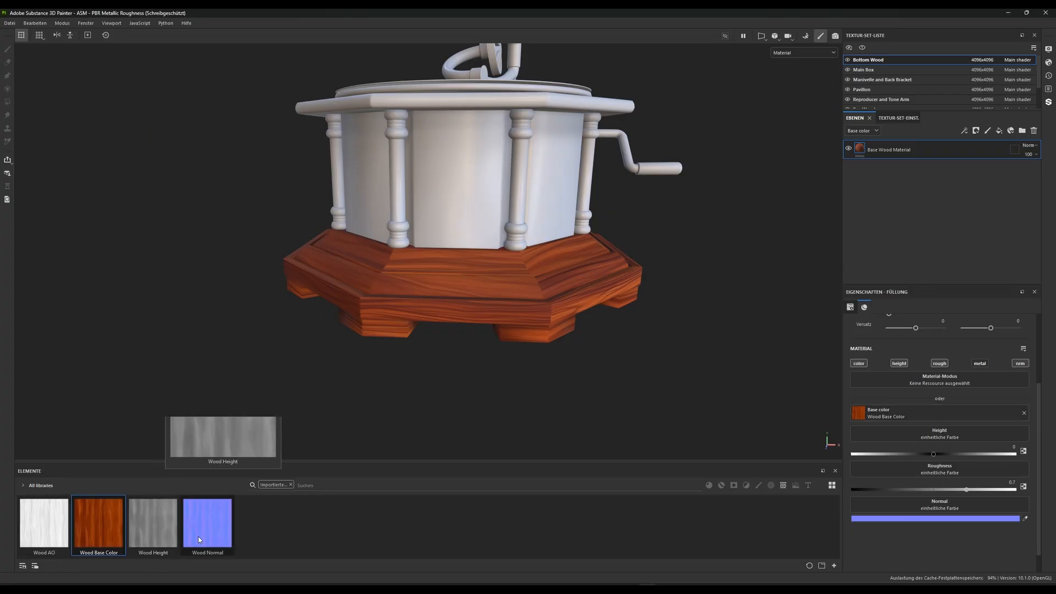
left_click_drag(199, 535, 935, 509)
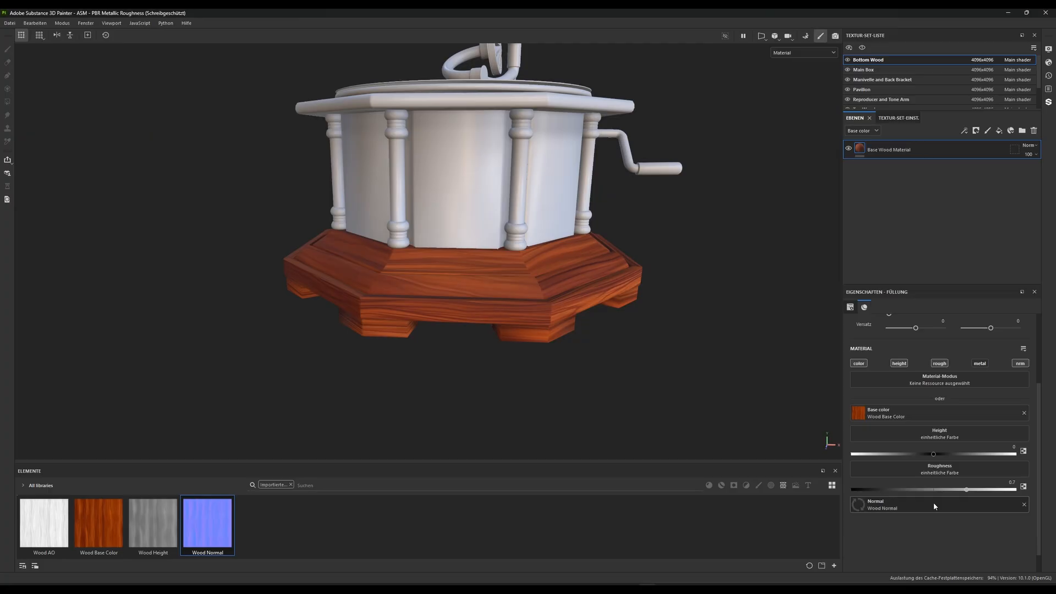
left_click_drag(153, 528, 902, 438)
Check the wood grain on the base and set the fill layer's uniform UV tiling to 2
scroll(525, 396, "up", 3)
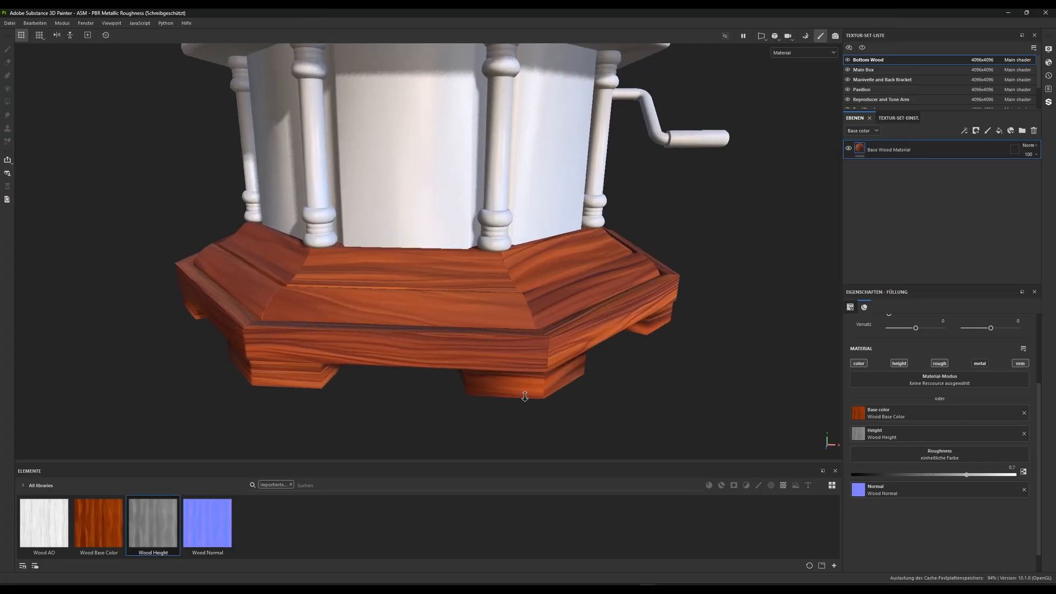
left_click_drag(525, 396, 375, 347, "alt")
right_click_drag(375, 346, 370, 308, "alt")
left_click_drag(369, 313, 445, 349, "alt")
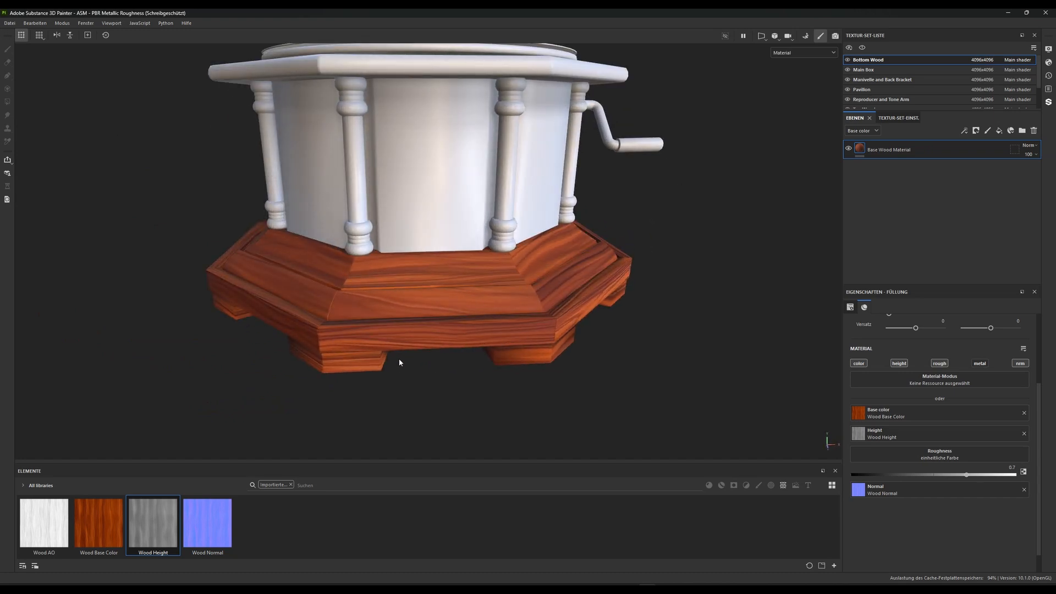
left_click_drag(392, 342, 355, 333, "alt")
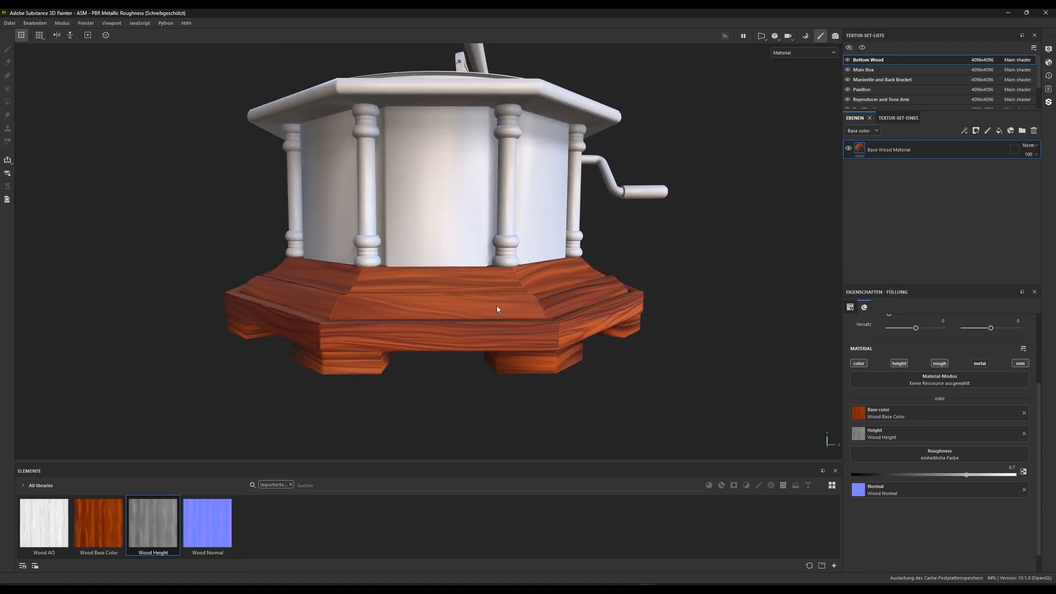
left_click_drag(497, 305, 447, 333, "alt")
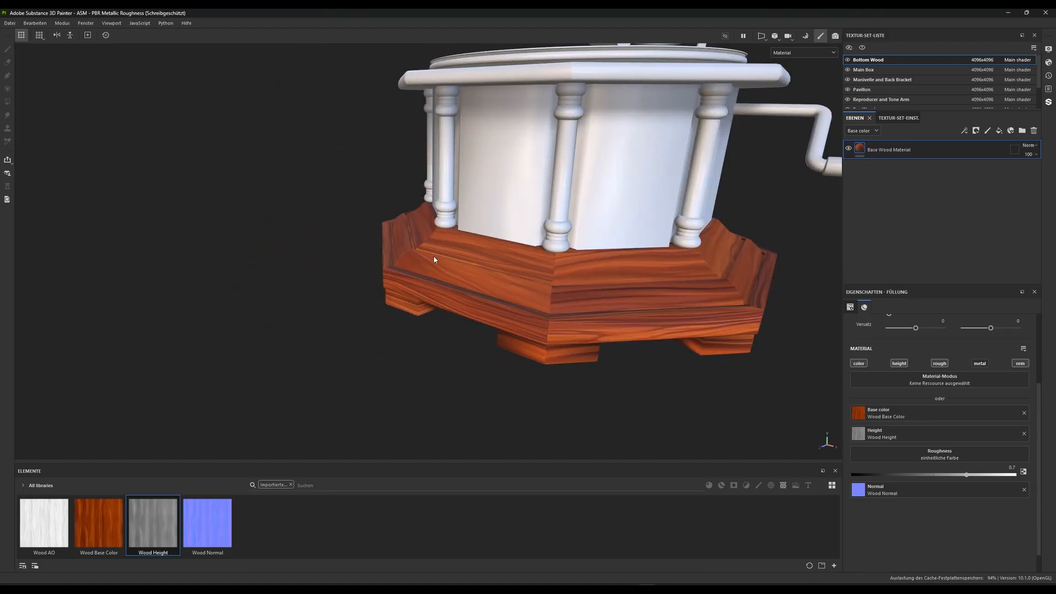
scroll(933, 388, "up", 3)
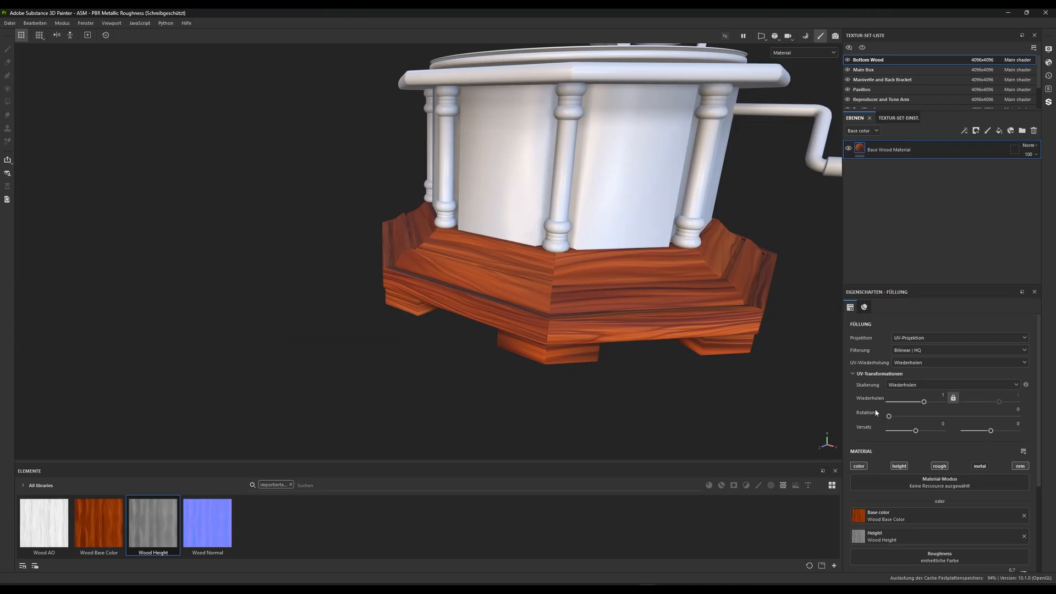
scroll(936, 462, "down", 1)
scroll(940, 461, "up", 1)
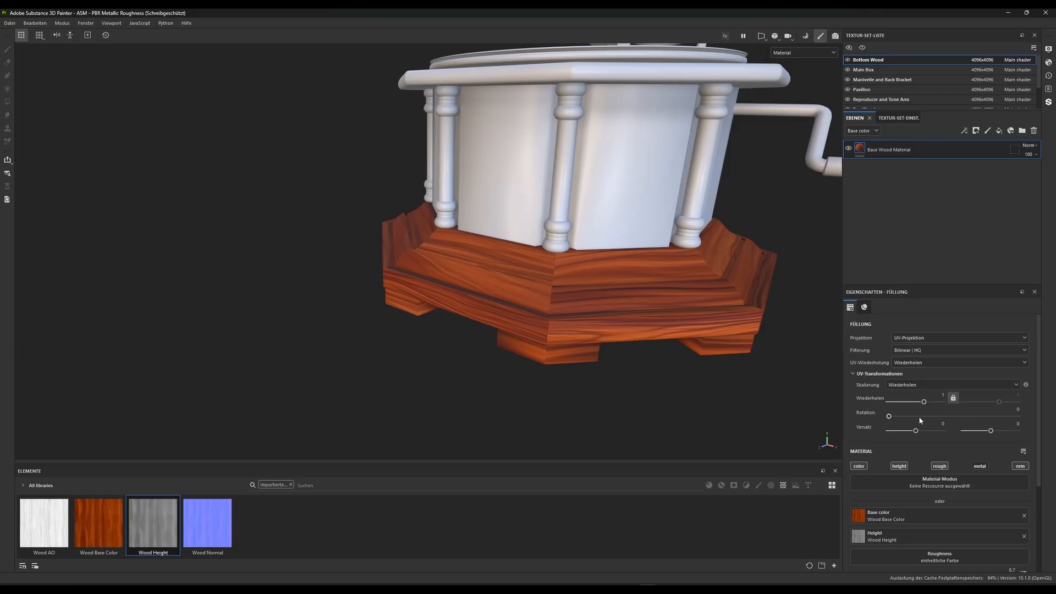
left_click(941, 396)
key("Return")
left_click(942, 395)
type("2")
key("Return")
Unlink the fill's two UV tiling values and reduce the second one to about 0.3 to stretch the grain
left_click_drag(561, 246, 494, 280, "alt")
right_click_drag(495, 281, 482, 379, "alt")
left_click_drag(440, 311, 483, 279, "alt")
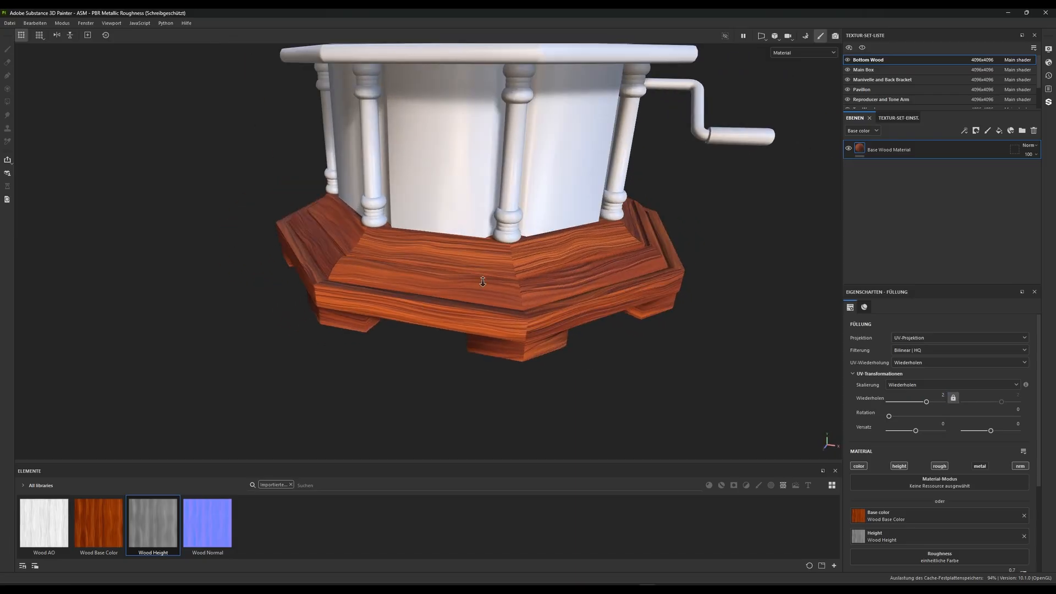
right_click_drag(483, 278, 570, 325, "alt")
left_click_drag(571, 325, 469, 299, "alt")
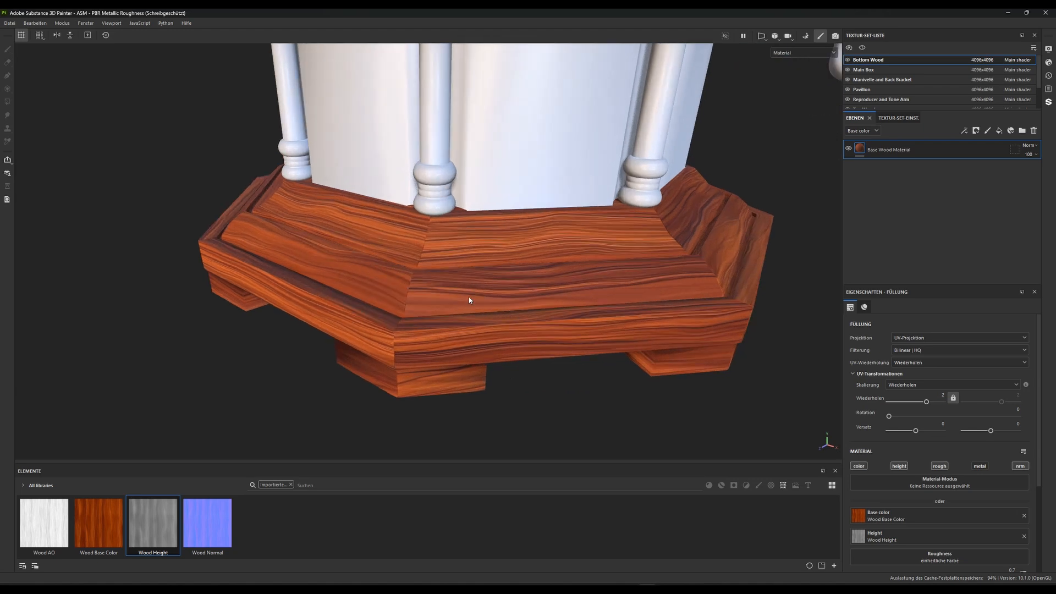
left_click(953, 397)
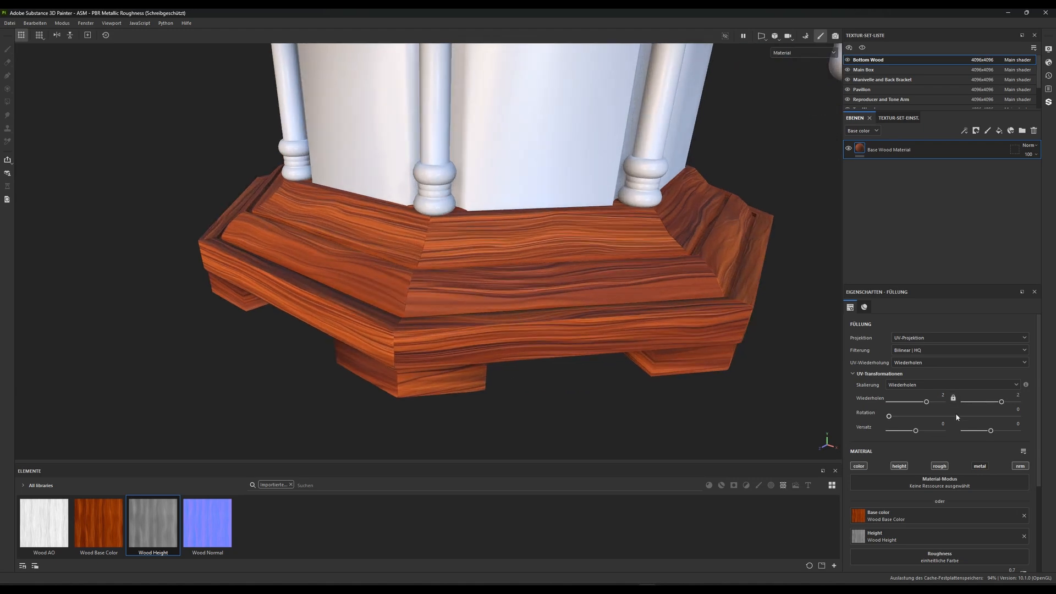
left_click_drag(1002, 405, 972, 406)
mouse_move(965, 405)
left_mouse_down()
mouse_move(909, 403)
mouse_move(950, 400)
left_mouse_up()
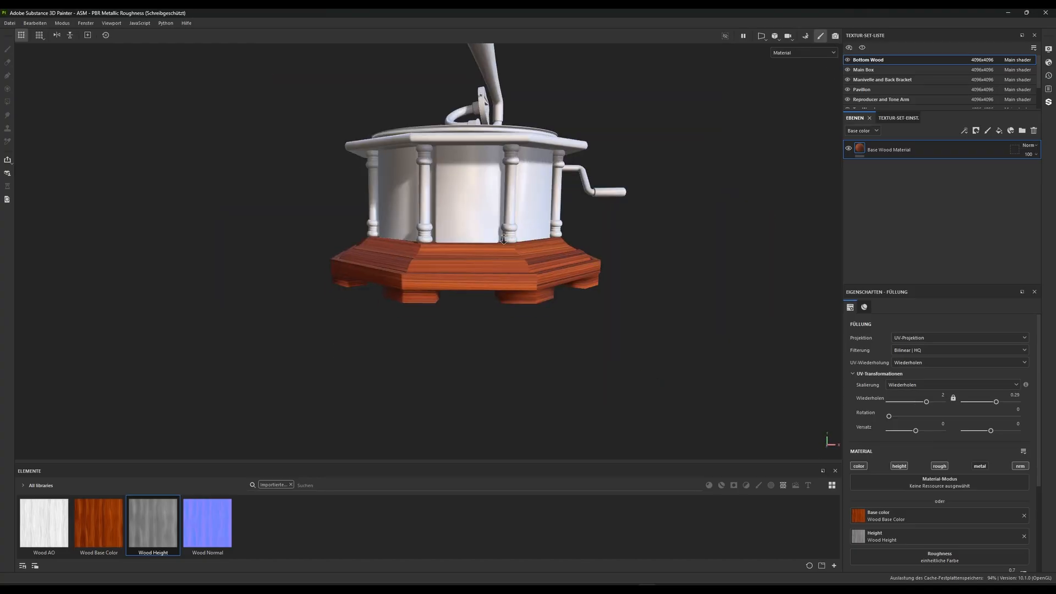
Shift the wood texture's UV offset to 0.05 on the first axis and 0.74 on the second
scroll(495, 308, "up", 5)
left_click_drag(484, 308, 450, 322, "alt")
scroll(484, 308, "up", 5)
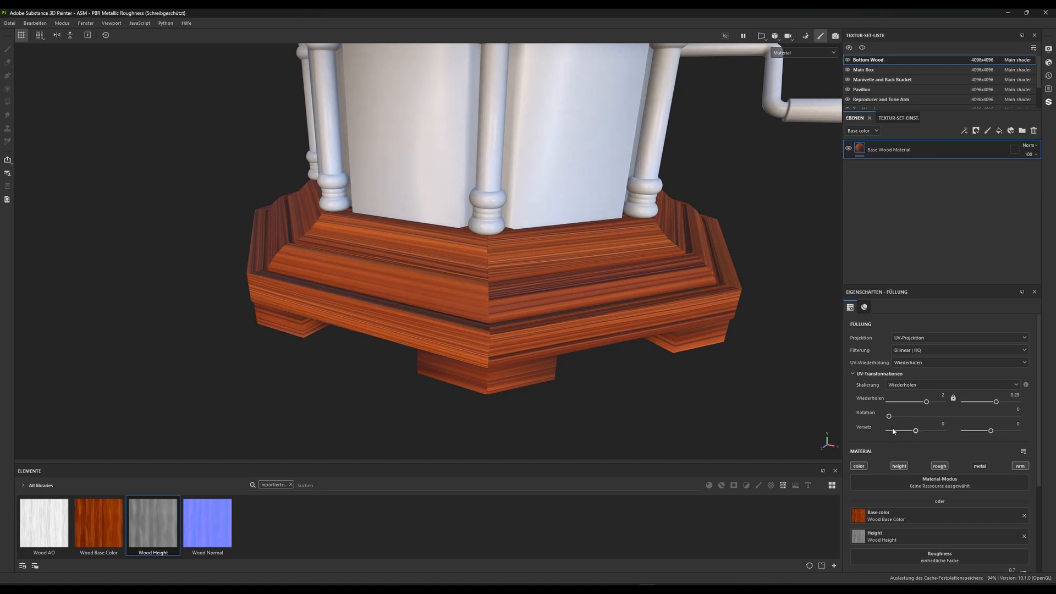
mouse_move(916, 432)
left_mouse_down()
mouse_move(929, 434)
mouse_move(897, 435)
mouse_move(923, 434)
left_mouse_up()
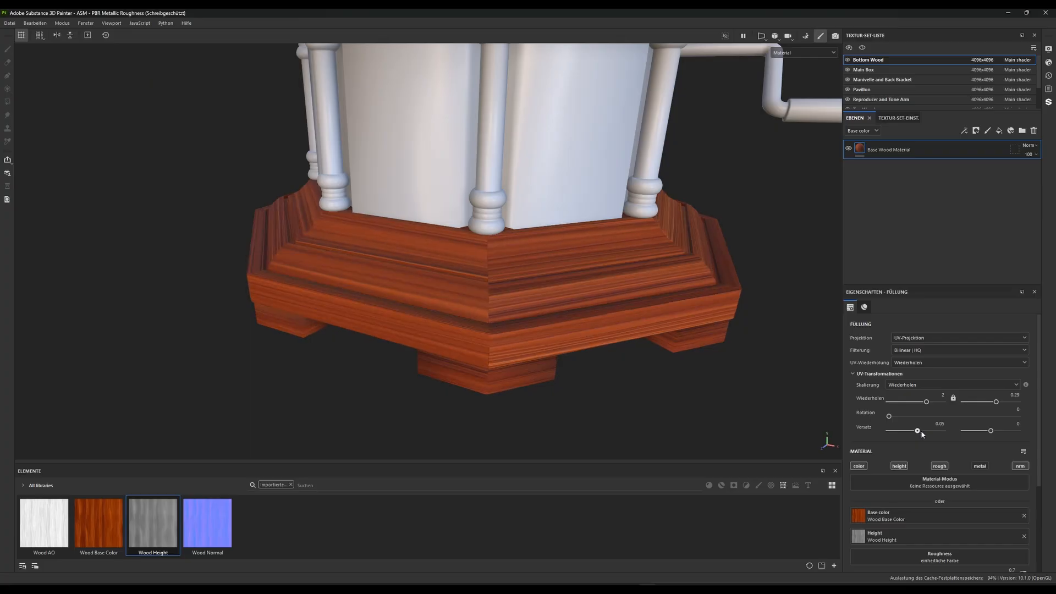
scroll(609, 264, "down", 3)
left_click_drag(605, 250, 547, 269, "alt")
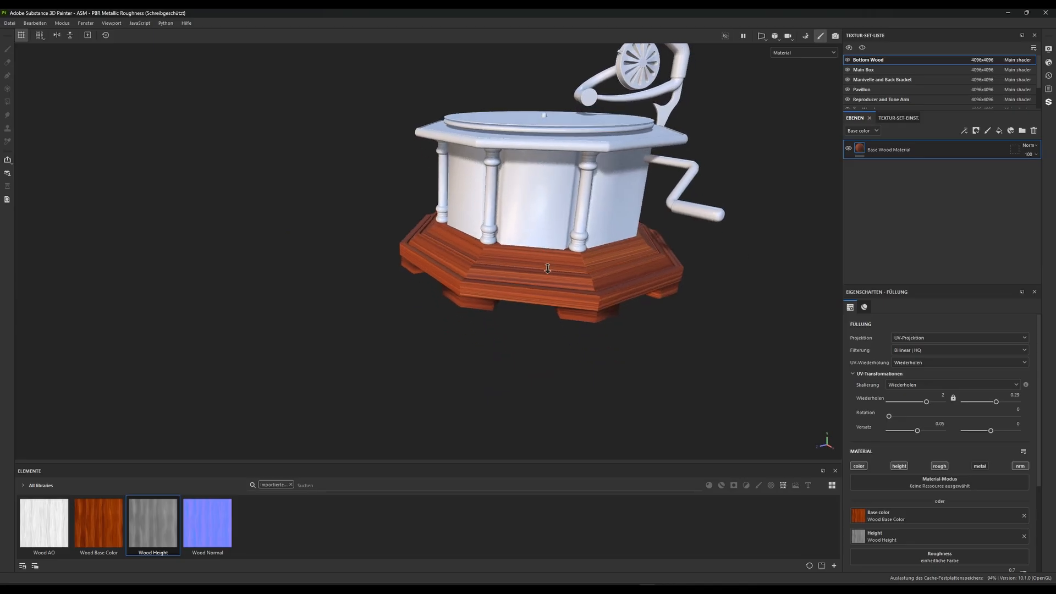
scroll(547, 269, "up", 2)
mouse_move(991, 431)
left_mouse_down()
mouse_move(1052, 435)
mouse_move(999, 431)
mouse_move(1030, 433)
mouse_move(1011, 431)
left_mouse_up()
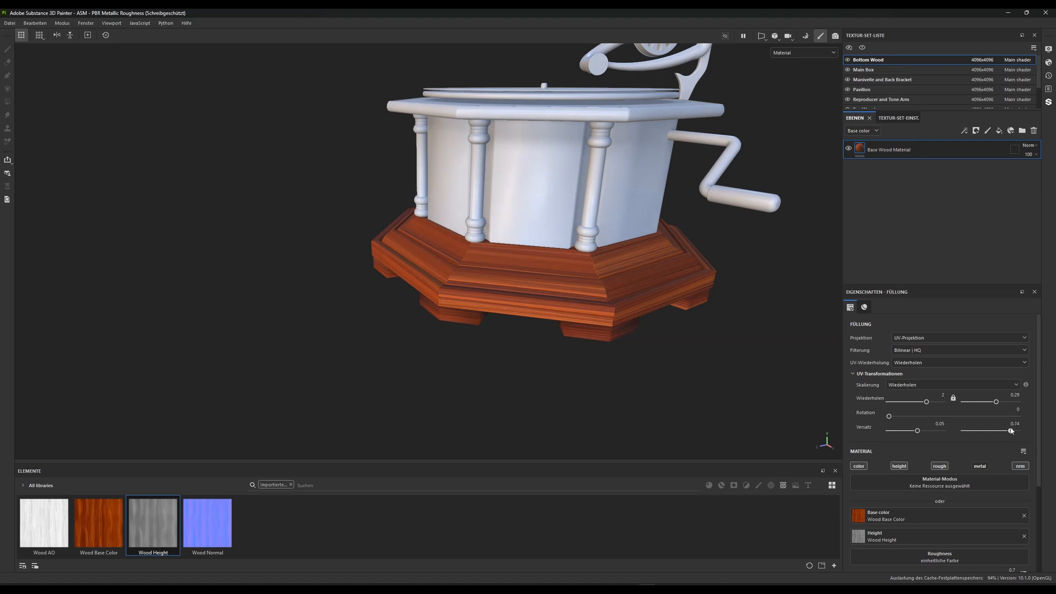
Add a Color Correct filter to the Base Wood Material layer
left_click_drag(645, 292, 485, 331, "alt")
scroll(506, 377, "up", 3)
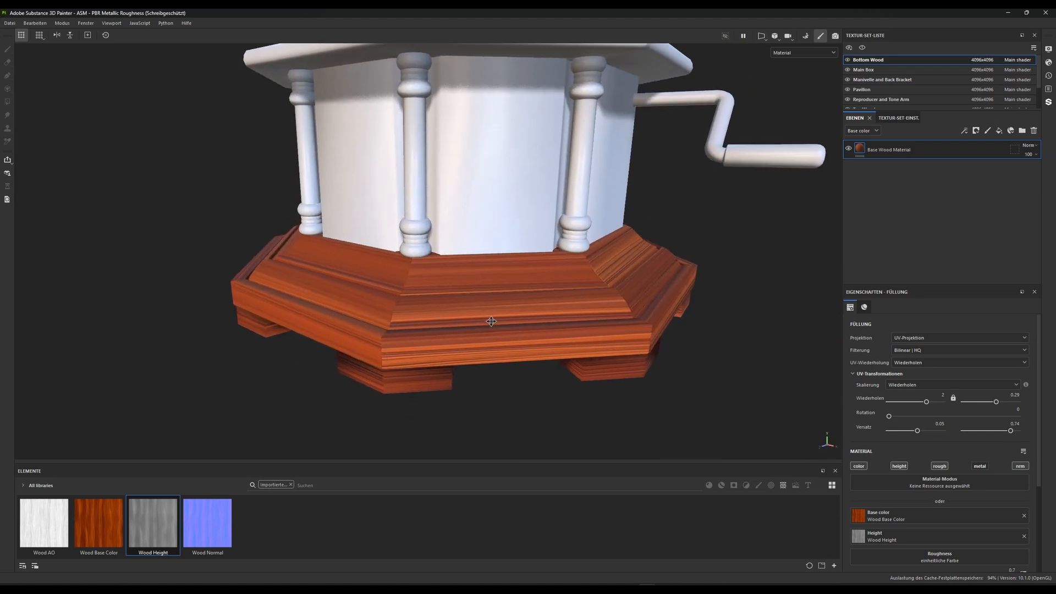
right_click(859, 146)
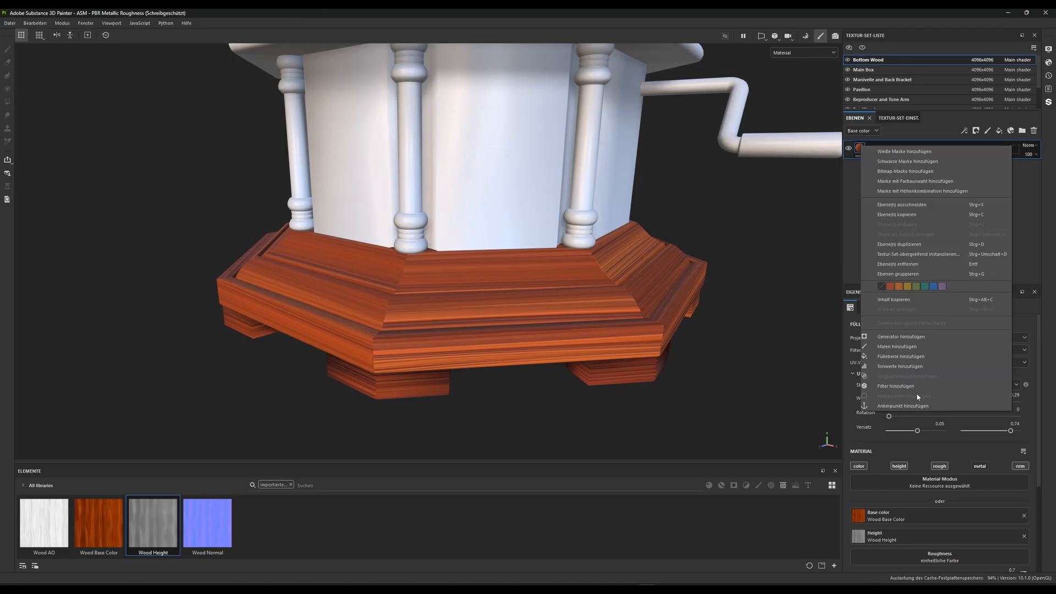
left_click(898, 388)
left_click(938, 342)
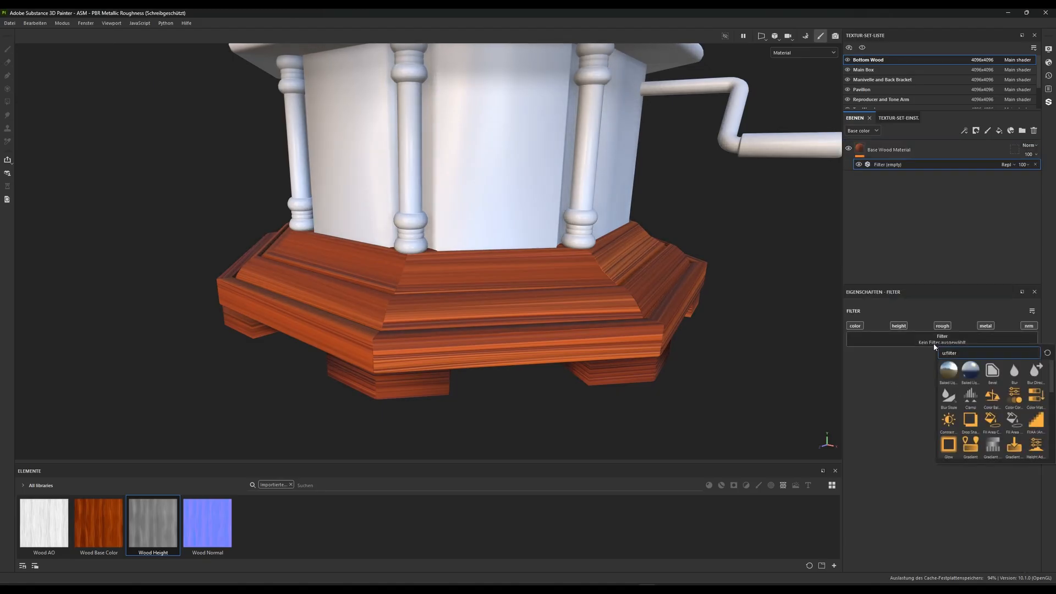
left_click(1015, 400)
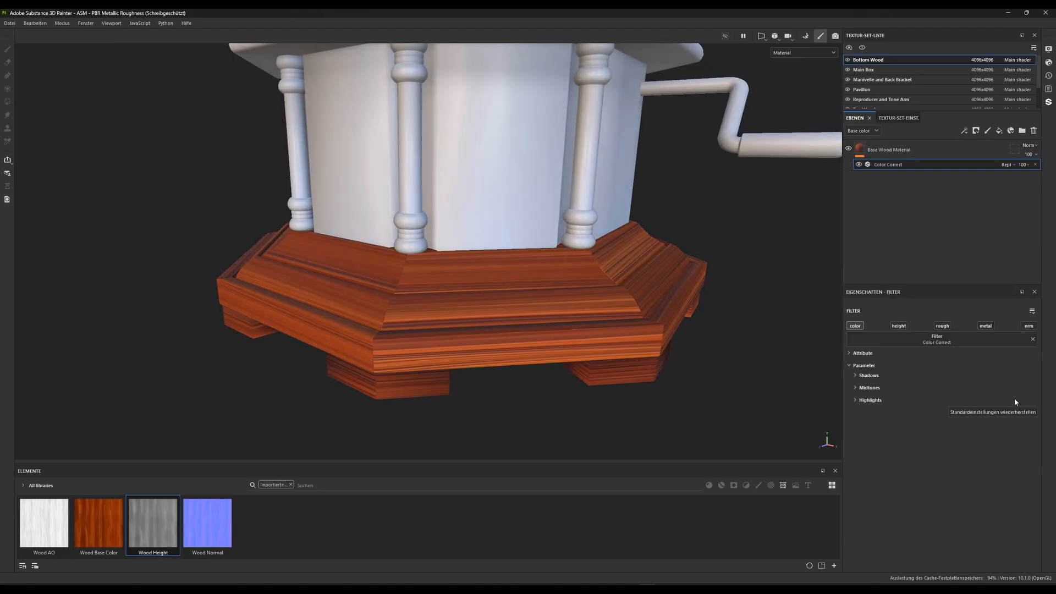
Set the Color Correct filter's midtones to contrast -0.69, luminosity -0.52 and saturation 0.41
left_click(855, 388)
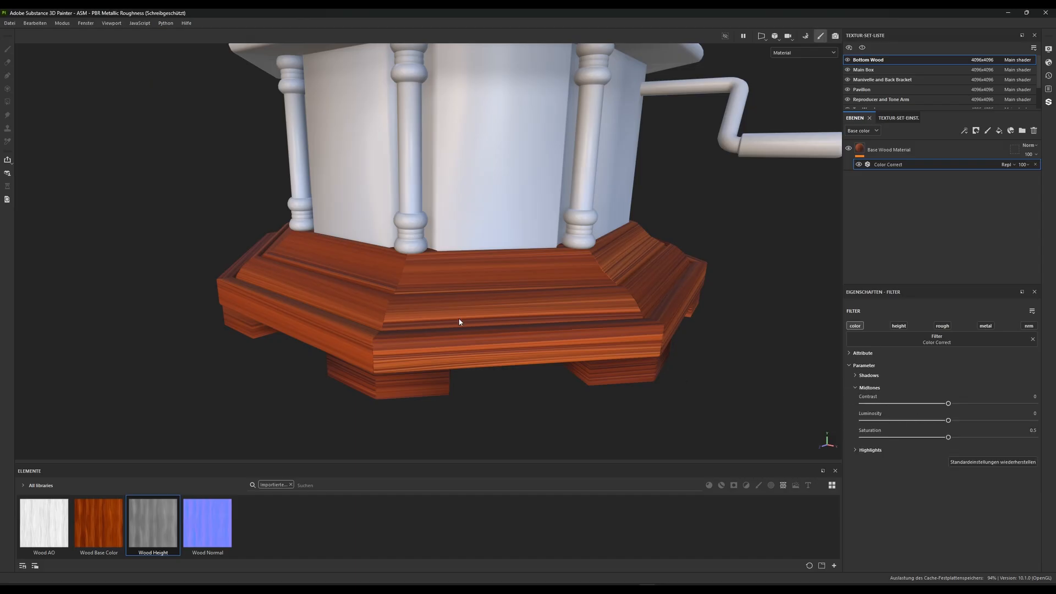
left_click_drag(460, 321, 535, 349, "alt")
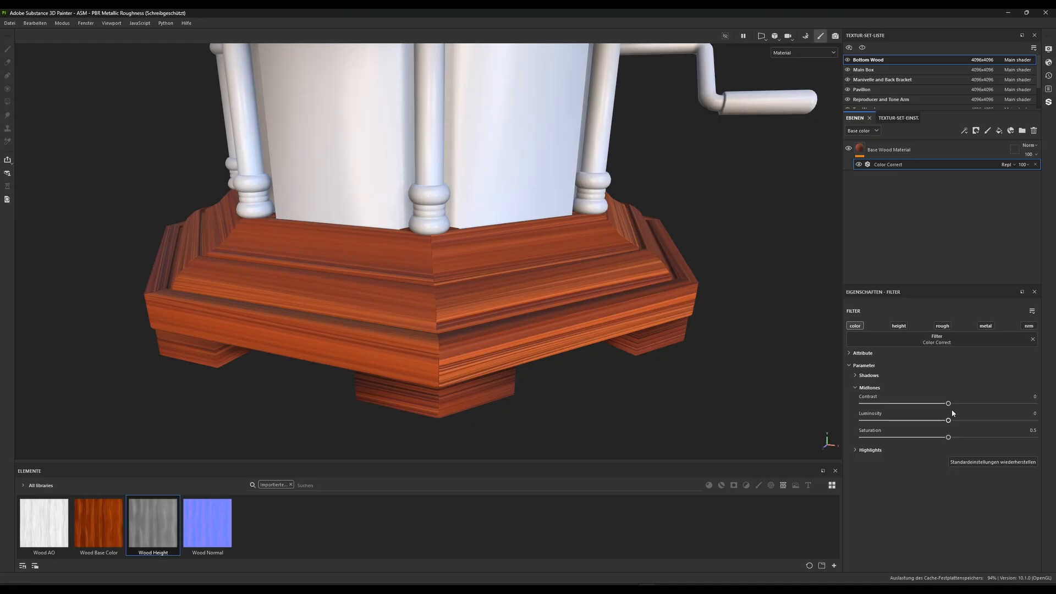
left_click_drag(948, 404, 932, 406)
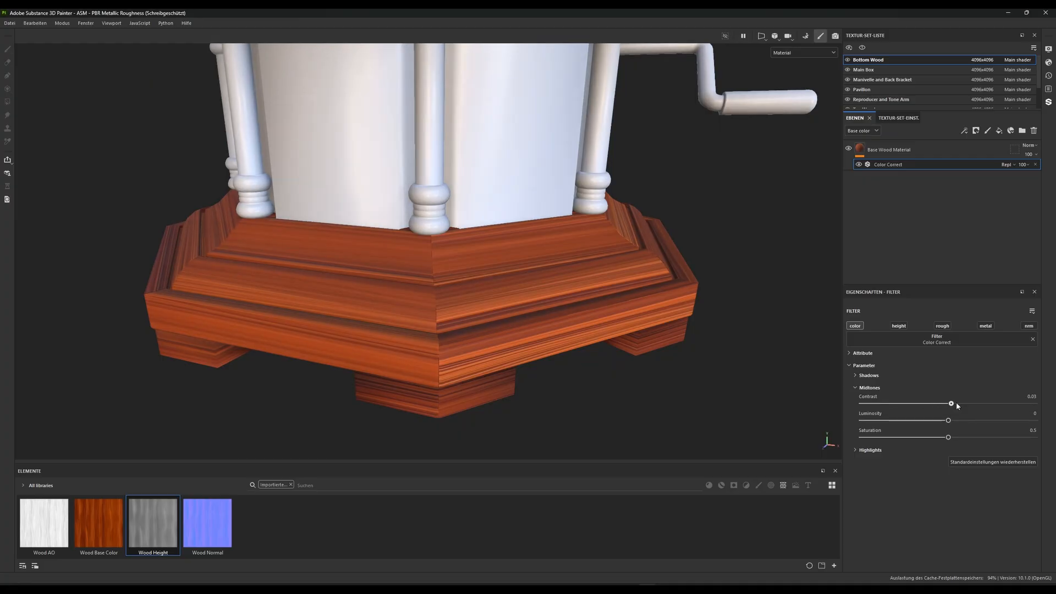
left_click_drag(1045, 405, 846, 406)
left_click_drag(915, 405, 890, 405)
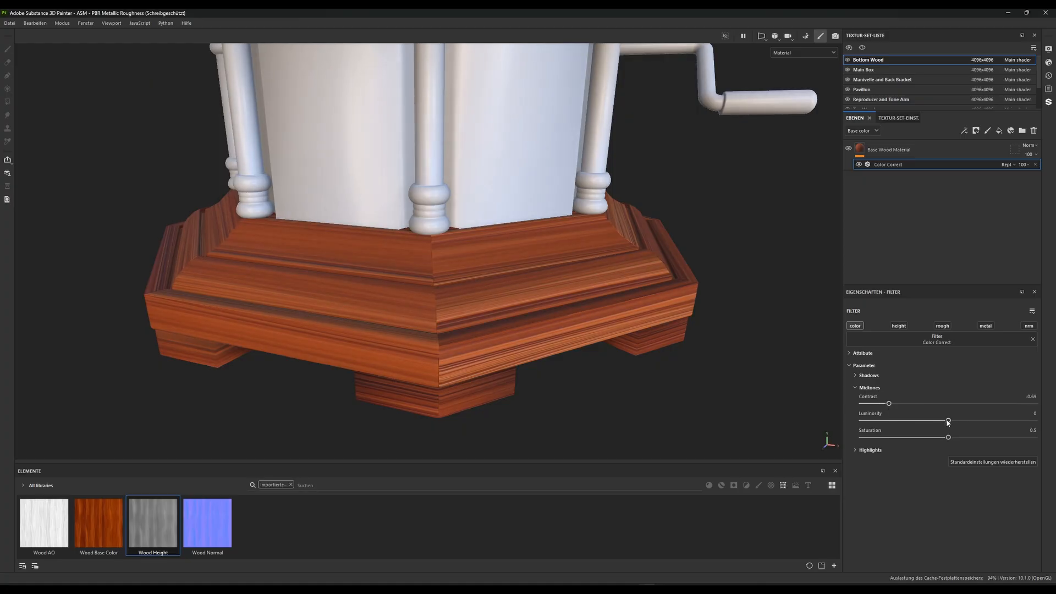
left_click_drag(947, 421, 956, 443)
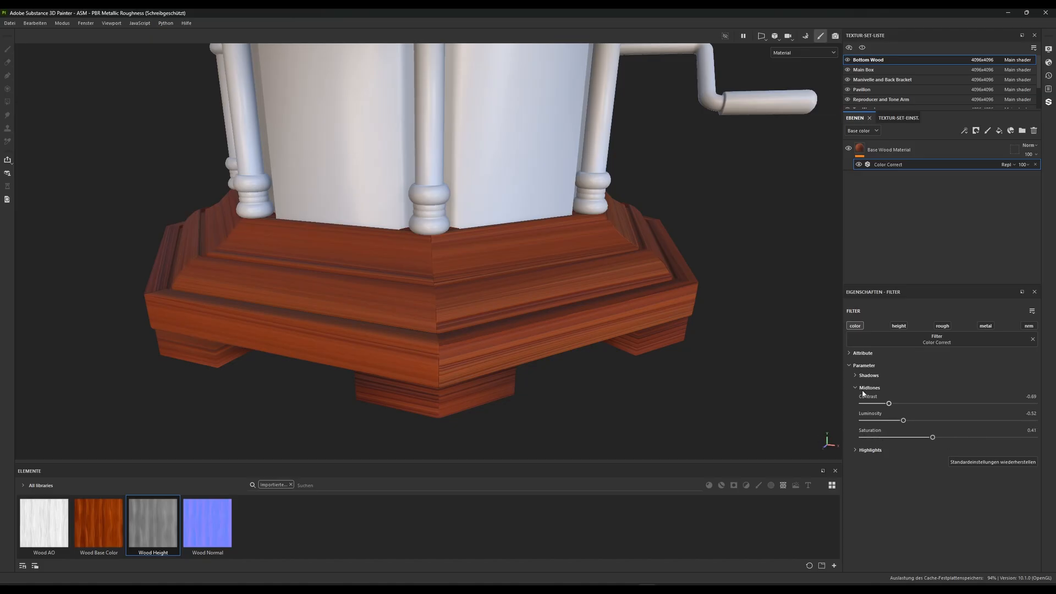
Set the Color Correct filter's shadows to contrast 0.18, luminosity -0.04 and saturation 0.27
left_click(855, 376)
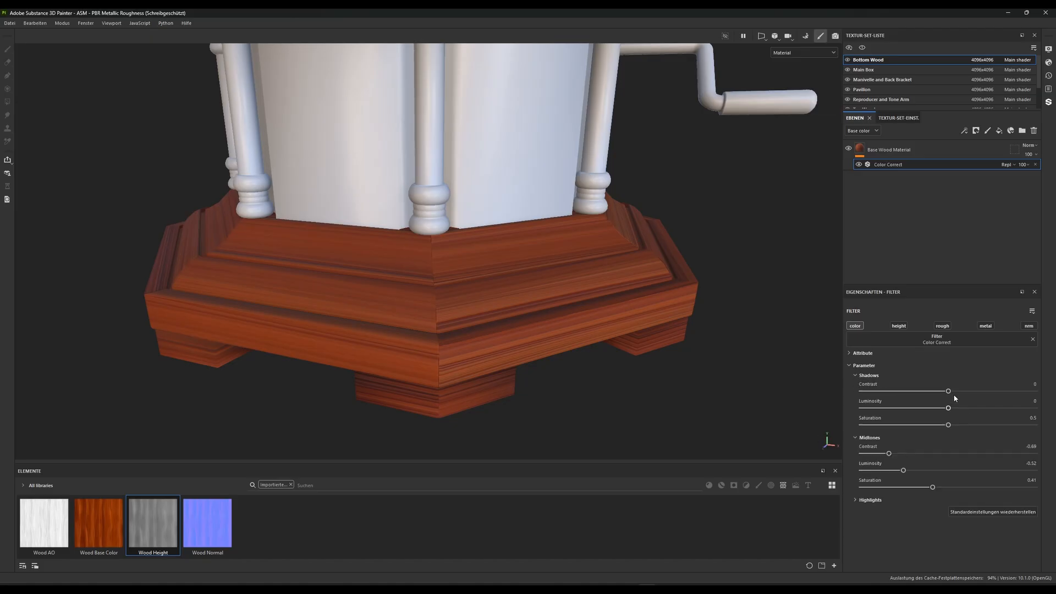
mouse_move(948, 392)
left_mouse_down()
mouse_move(916, 394)
mouse_move(985, 392)
mouse_move(938, 393)
mouse_move(964, 394)
mouse_move(943, 410)
mouse_move(904, 409)
mouse_move(979, 408)
mouse_move(924, 407)
mouse_move(935, 408)
left_mouse_up()
left_click_drag(949, 426, 909, 416)
Check the wood tone around the base and reduce the Color Correct shadow saturation to 0.18
scroll(450, 190, "down", 4)
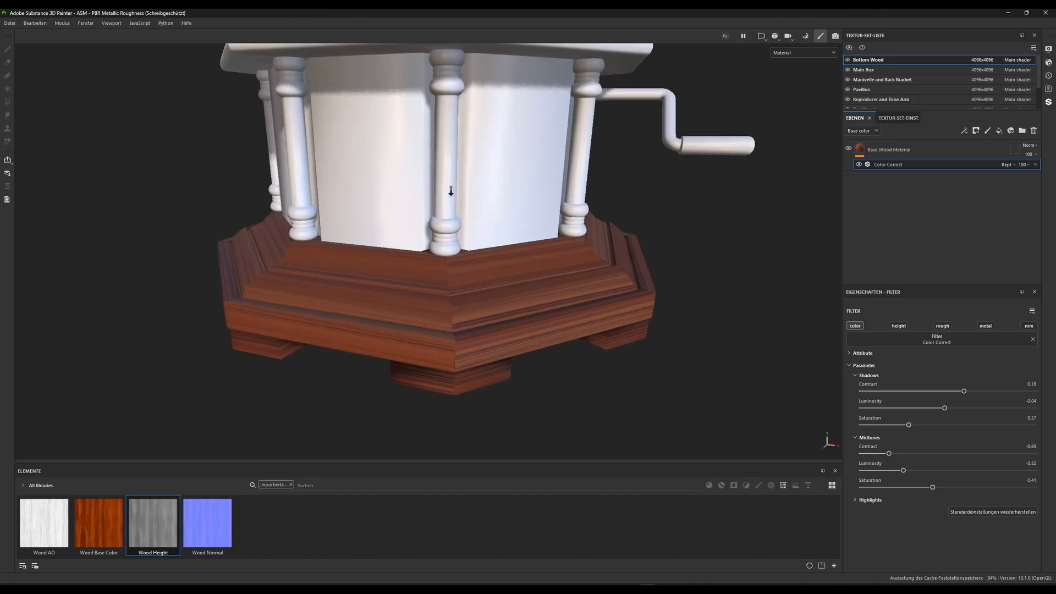
left_click_drag(450, 191, 433, 284, "alt")
scroll(446, 330, "up", 2)
left_click_drag(450, 344, 531, 286, "alt")
scroll(457, 330, "up", 2)
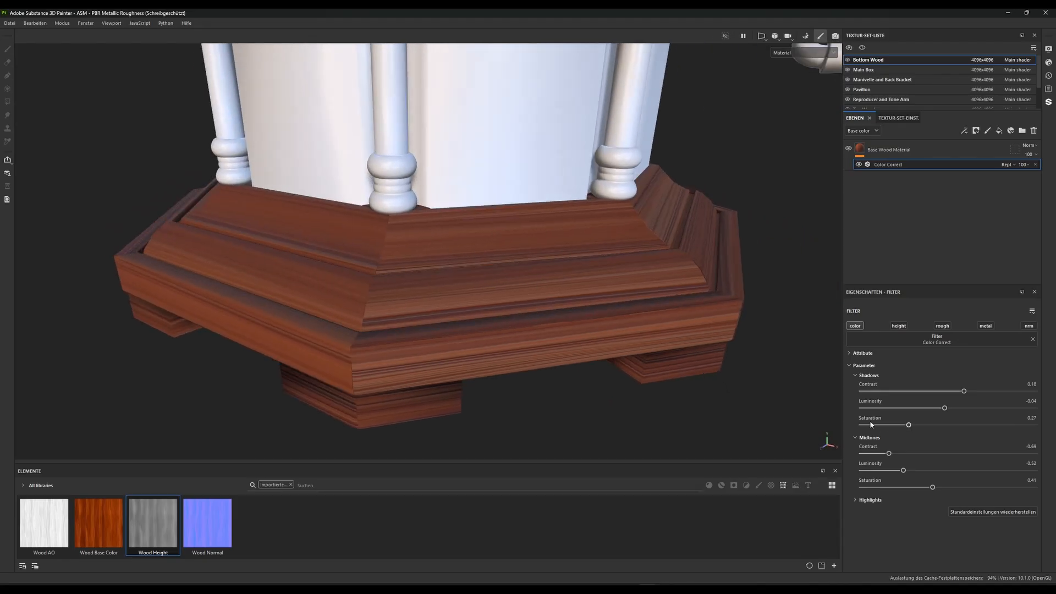
left_click_drag(909, 425, 883, 424)
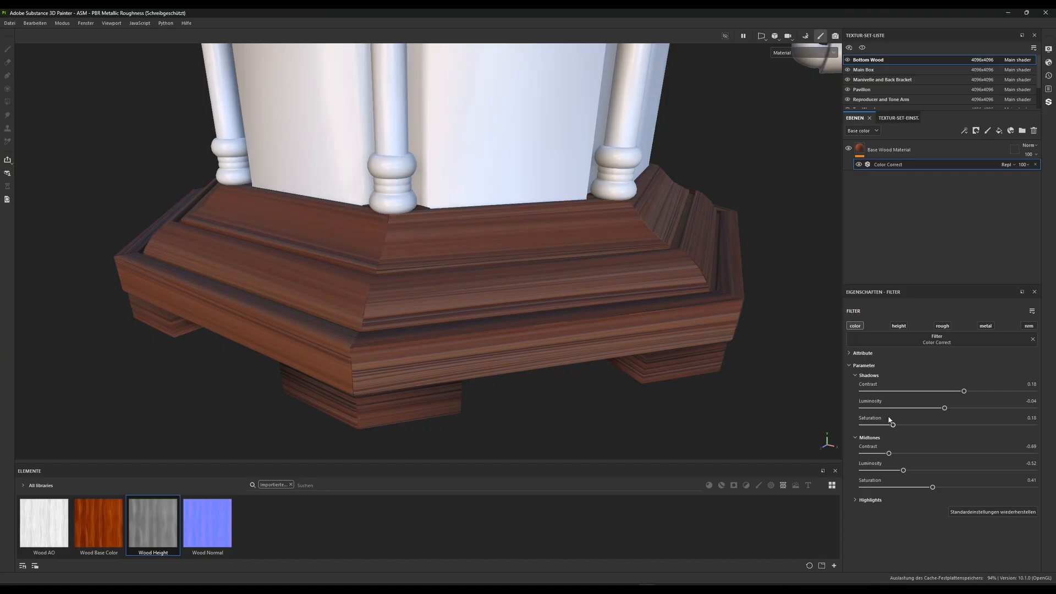
left_click_drag(554, 331, 483, 256, "alt")
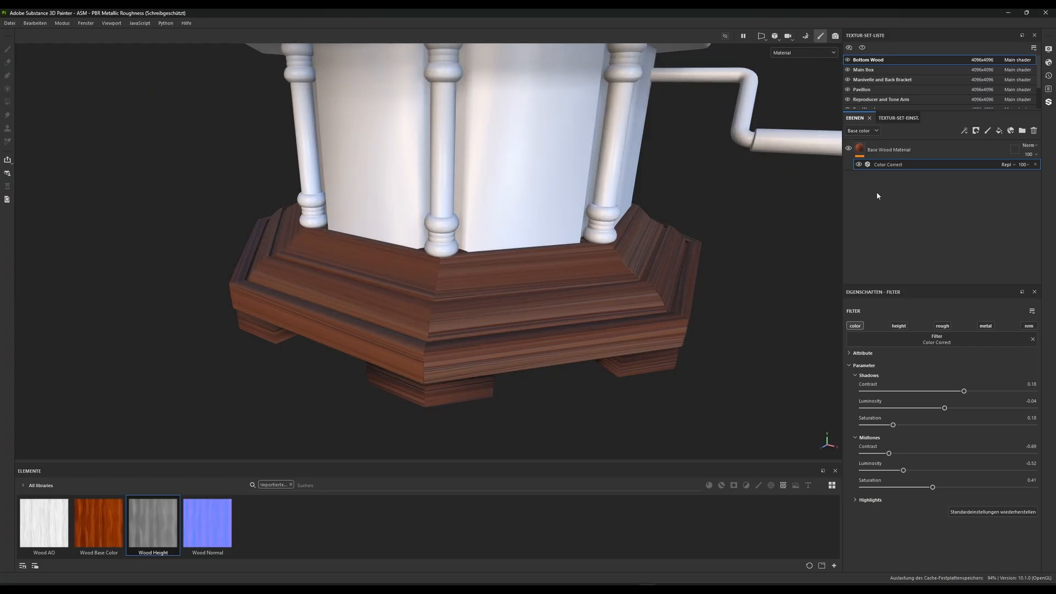
Set the Color Correct filter's highlights to contrast 0.25, luminosity 0.17 and saturation 0.49
left_click(856, 499)
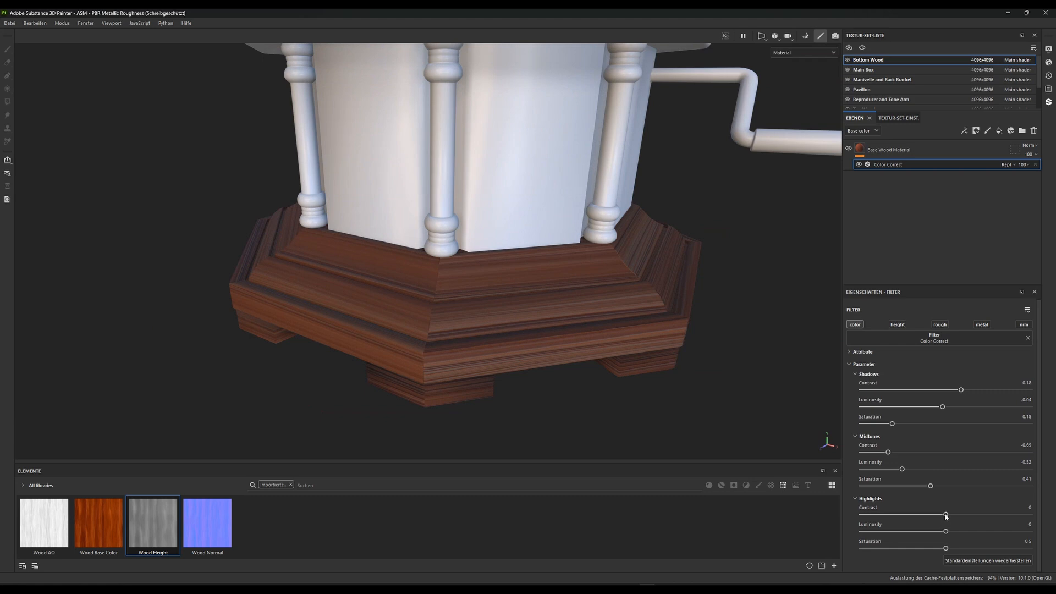
mouse_move(946, 515)
left_mouse_down()
mouse_move(986, 516)
mouse_move(878, 515)
left_mouse_up()
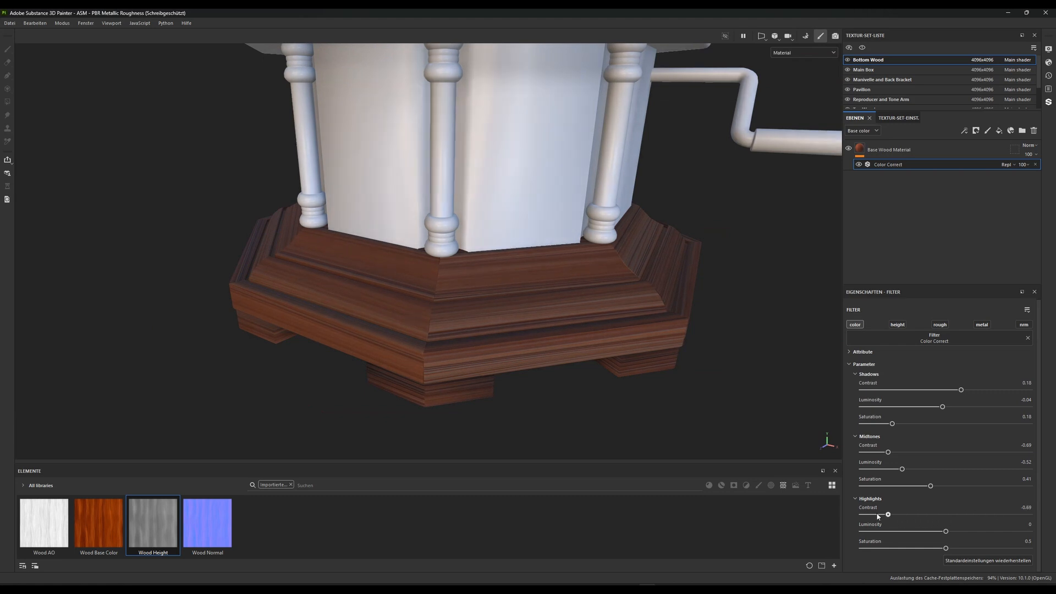
left_click_drag(1001, 516, 944, 543)
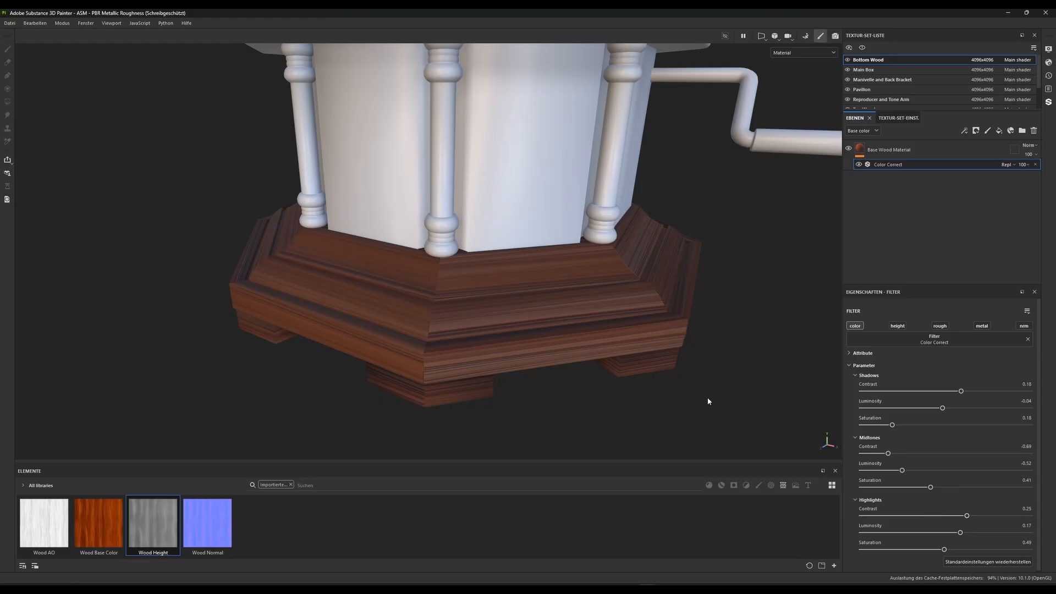
Compare the wooden base with and without the Color Correct filter, leaving the filter enabled
key("f")
left_click(858, 165)
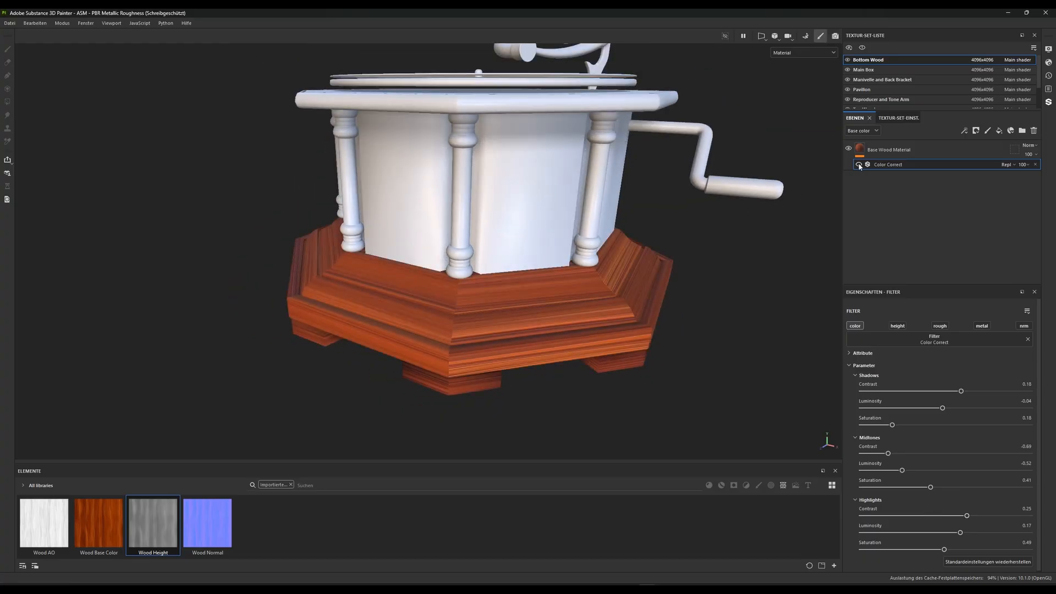
left_click(859, 164)
left_click(859, 166)
left_click(859, 165)
right_click_drag(536, 236, 494, 361, "alt")
left_click_drag(493, 361, 490, 323, "alt")
middle_click_drag(490, 322, 495, 297, "alt")
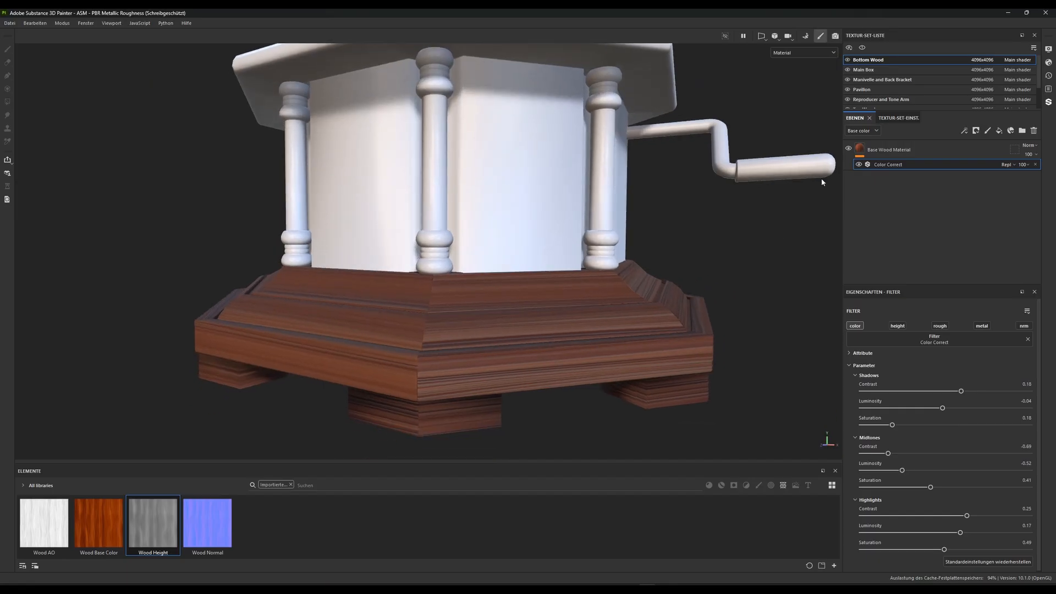
Add a Levels adjustment on the Base Wood Material's base color with input white 0.657, midtone about 1.28 and output white 0.72
right_click(862, 151)
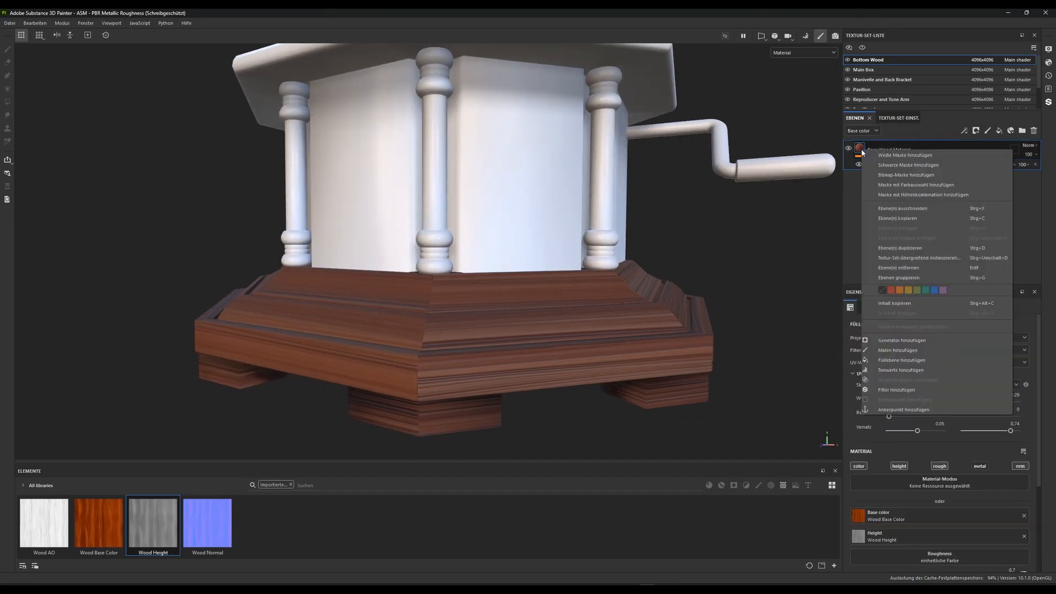
left_click(896, 373)
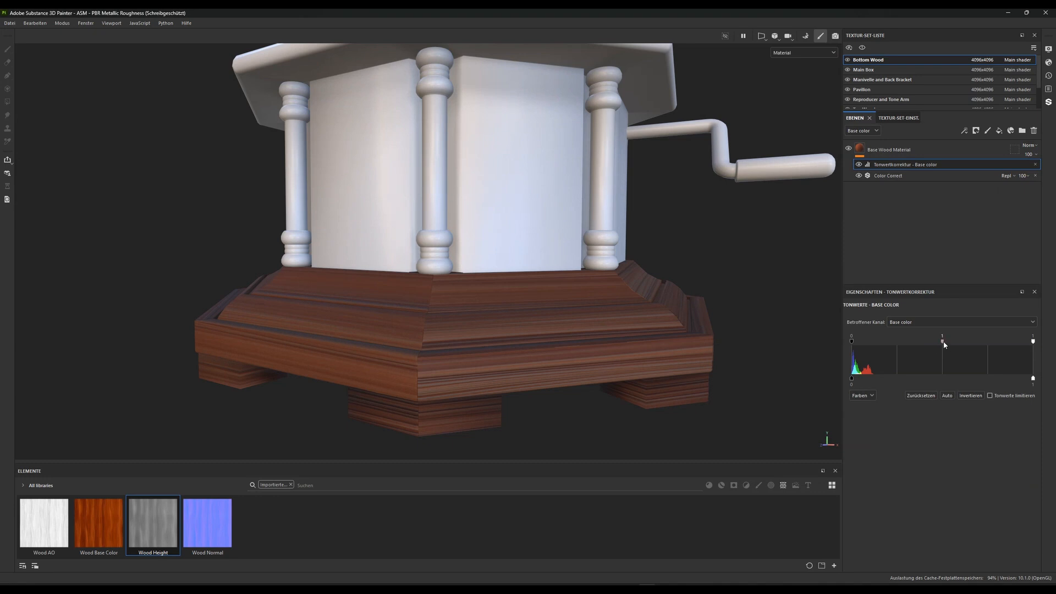
left_click_drag(943, 344, 920, 344)
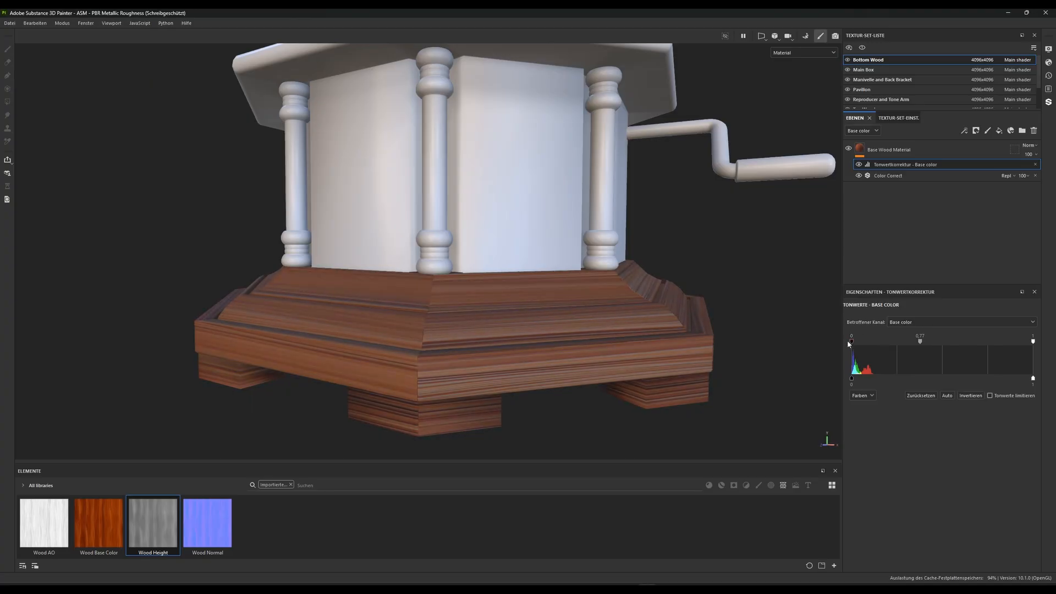
left_click_drag(920, 345, 904, 344)
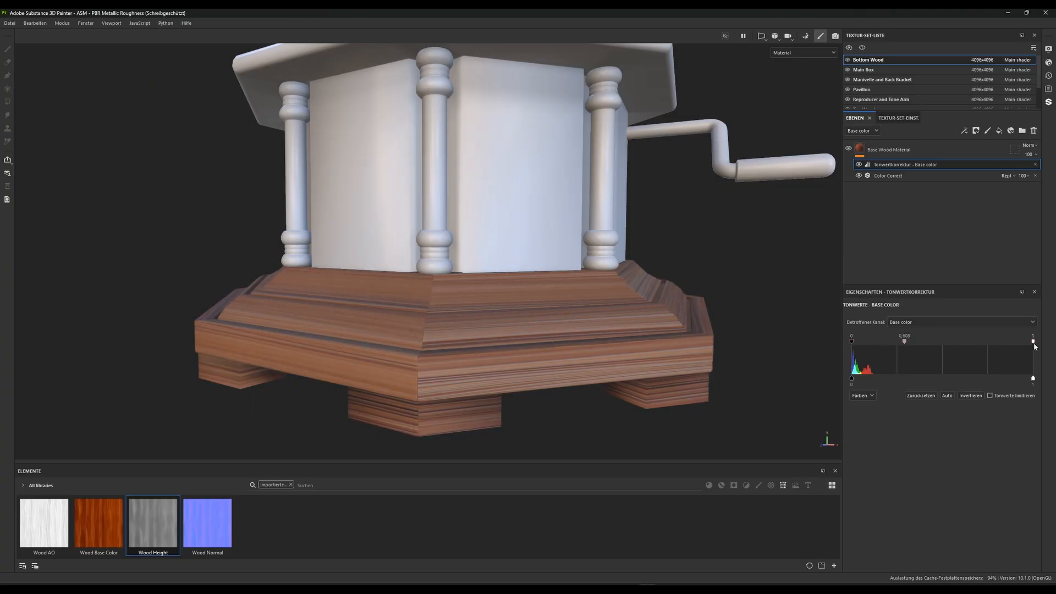
left_click_drag(1033, 345, 971, 345)
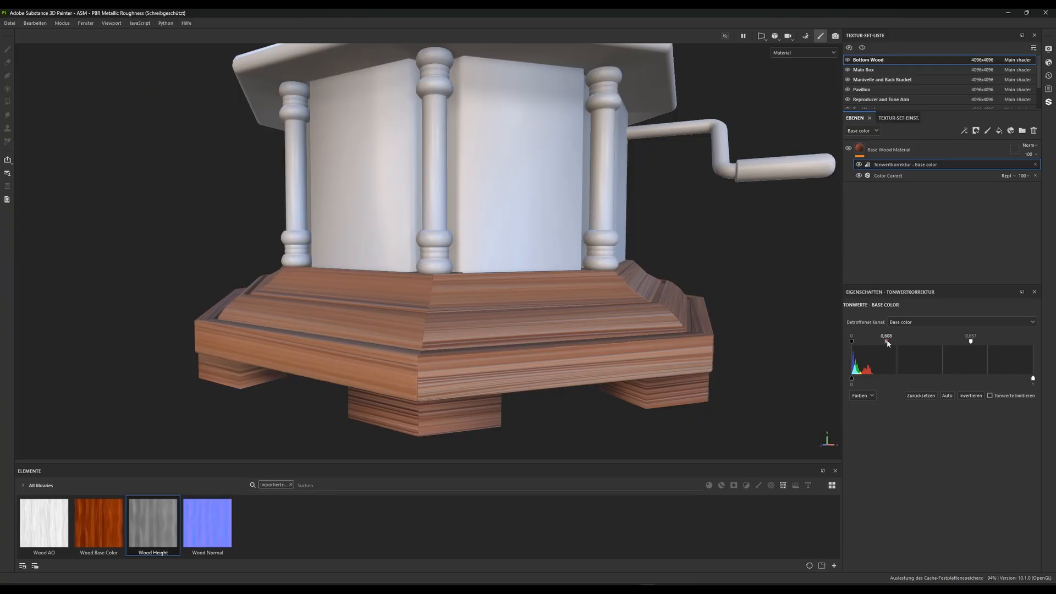
left_click_drag(886, 343, 911, 343)
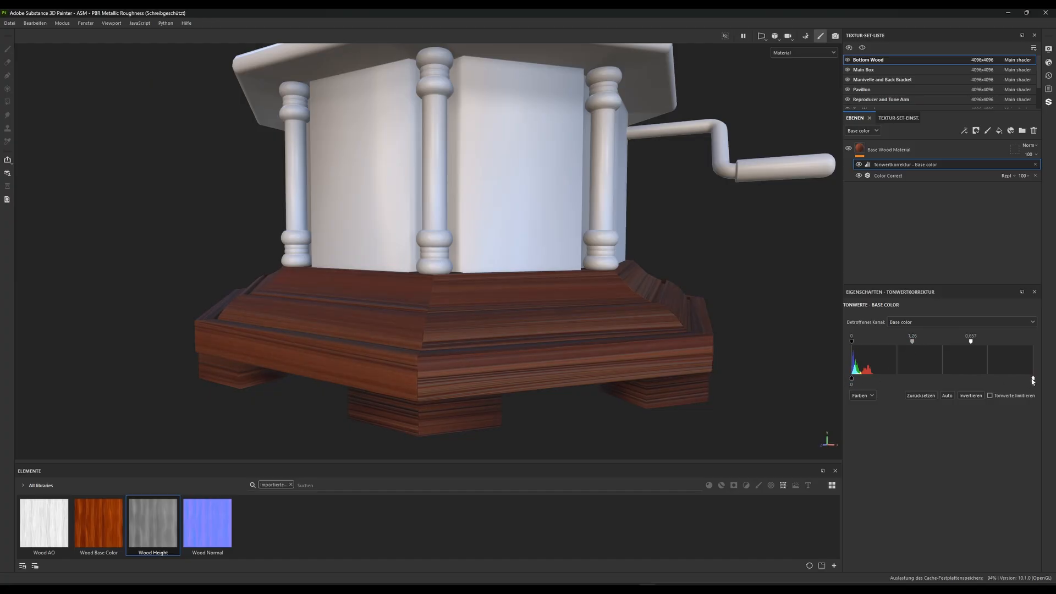
left_click_drag(1033, 380, 983, 377)
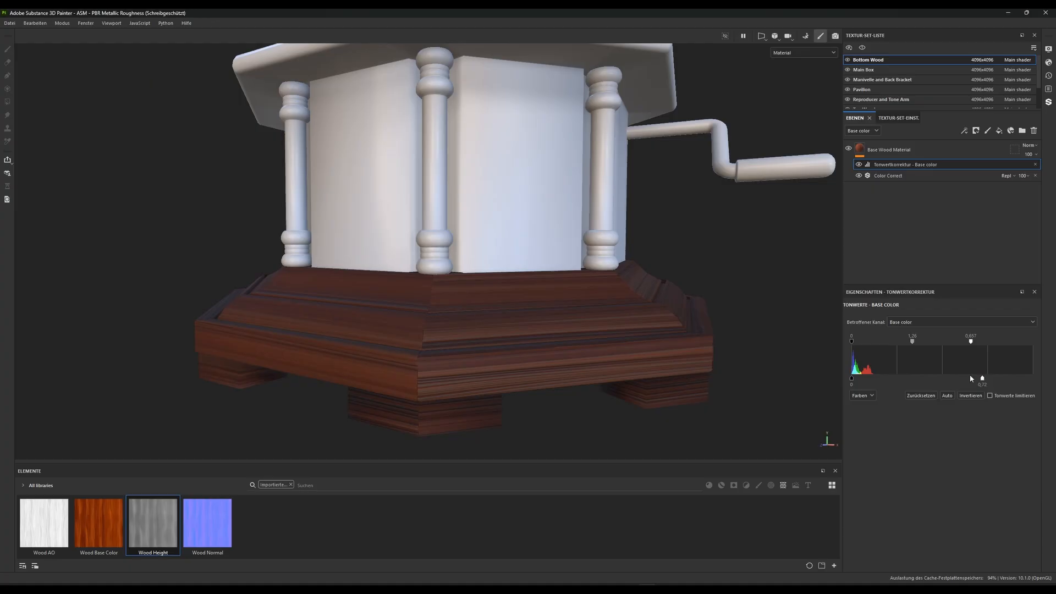
Brighten the wood's base color levels with a midtone of about 0.85 and an input white of 0.714
left_click_drag(578, 270, 591, 345, "alt")
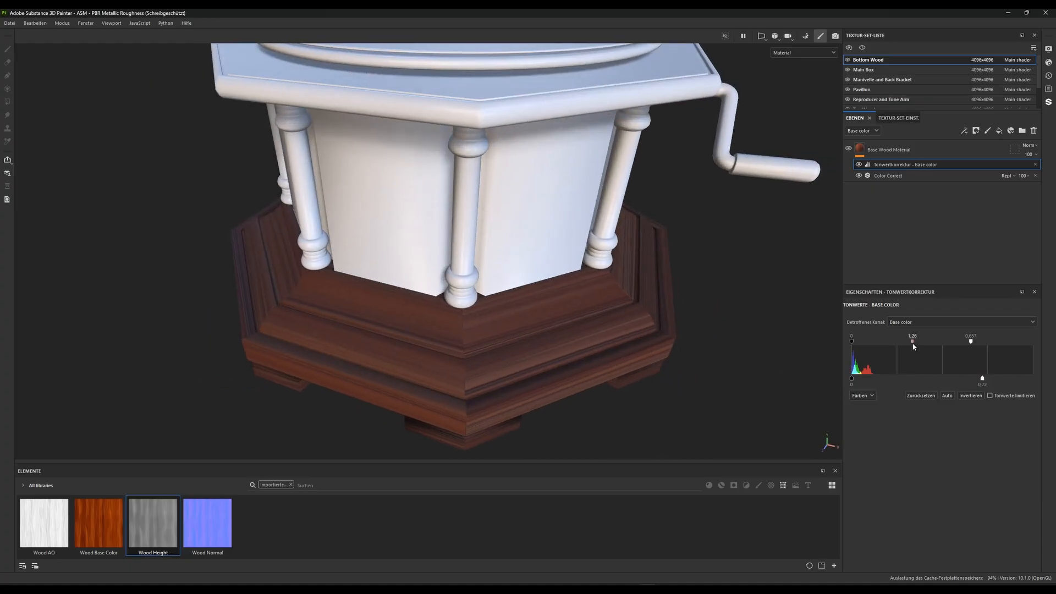
left_click_drag(912, 344, 902, 342)
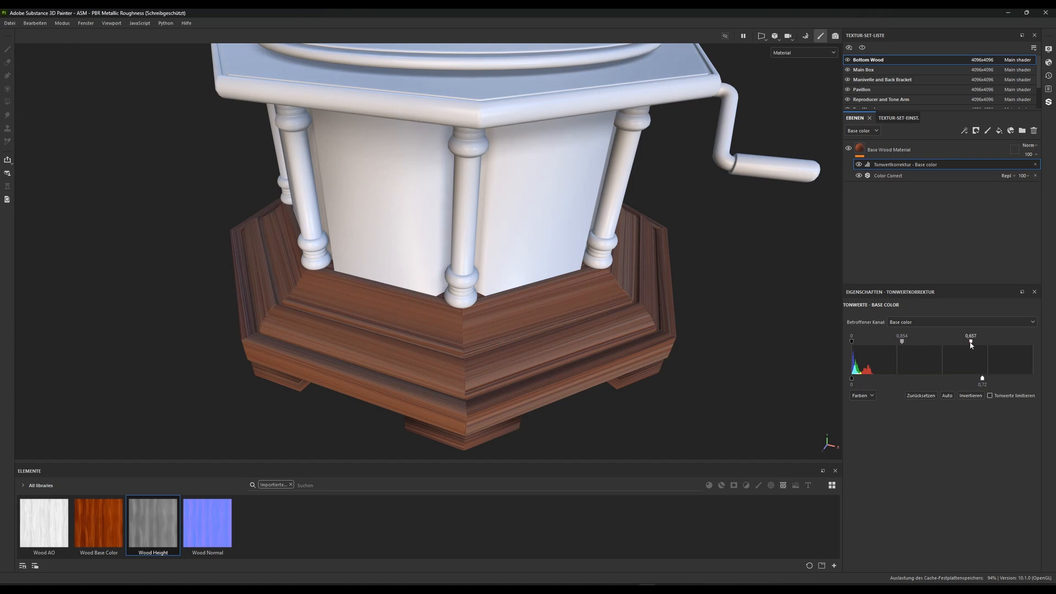
left_click_drag(971, 344, 943, 344)
mouse_move(952, 342)
left_mouse_down()
mouse_move(1013, 341)
mouse_move(916, 341)
mouse_move(1033, 341)
mouse_move(982, 345)
left_mouse_up()
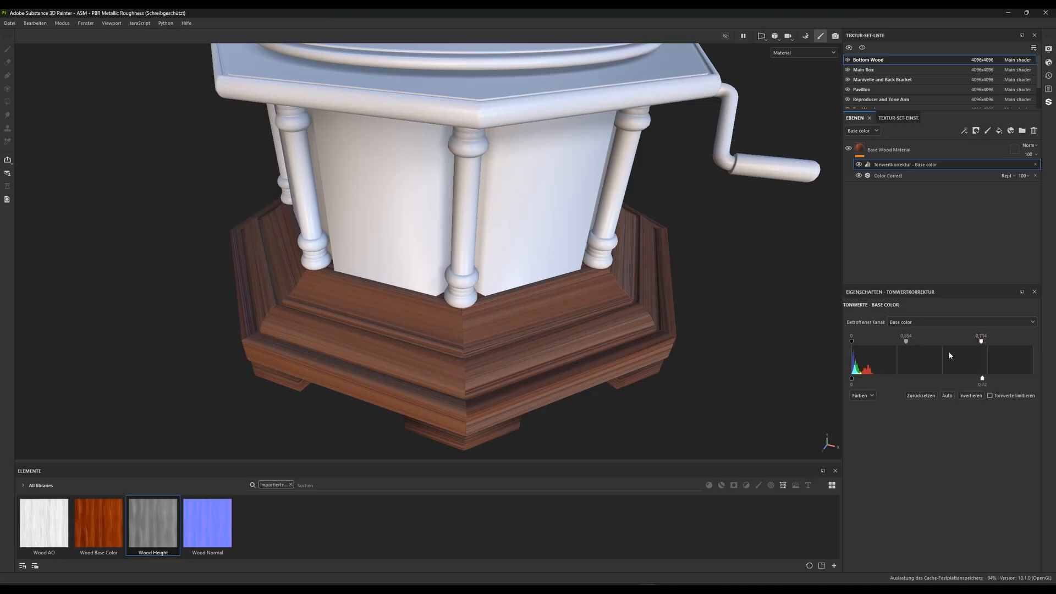
Inspect the wooden base from several angles and darken its base color by setting the levels midtone to 1.096
scroll(467, 349, "down", 4)
left_click_drag(467, 349, 497, 248, "alt")
scroll(497, 248, "up", 5)
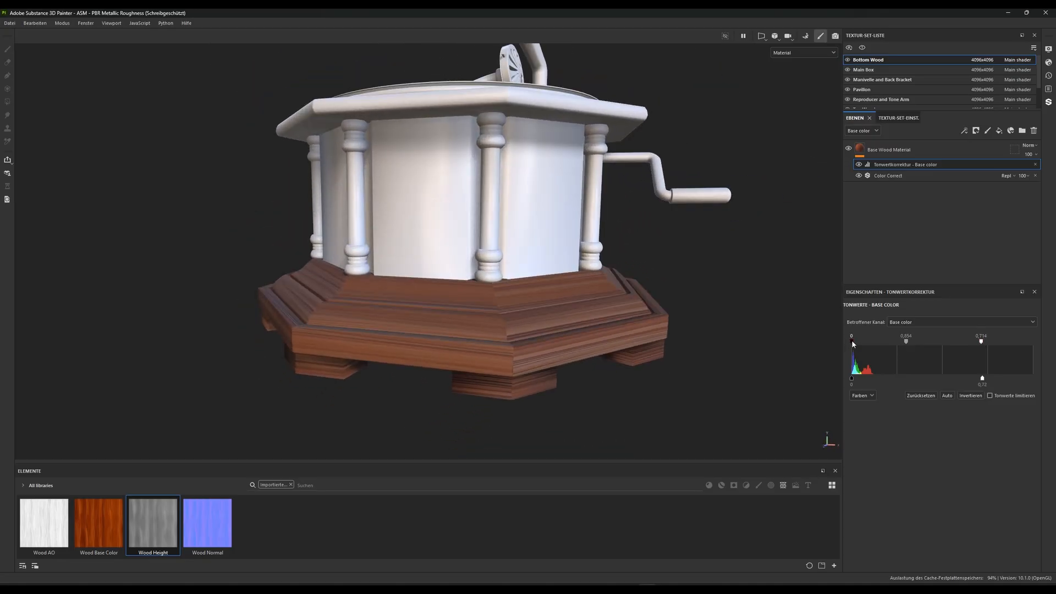
left_click_drag(852, 341, 826, 345)
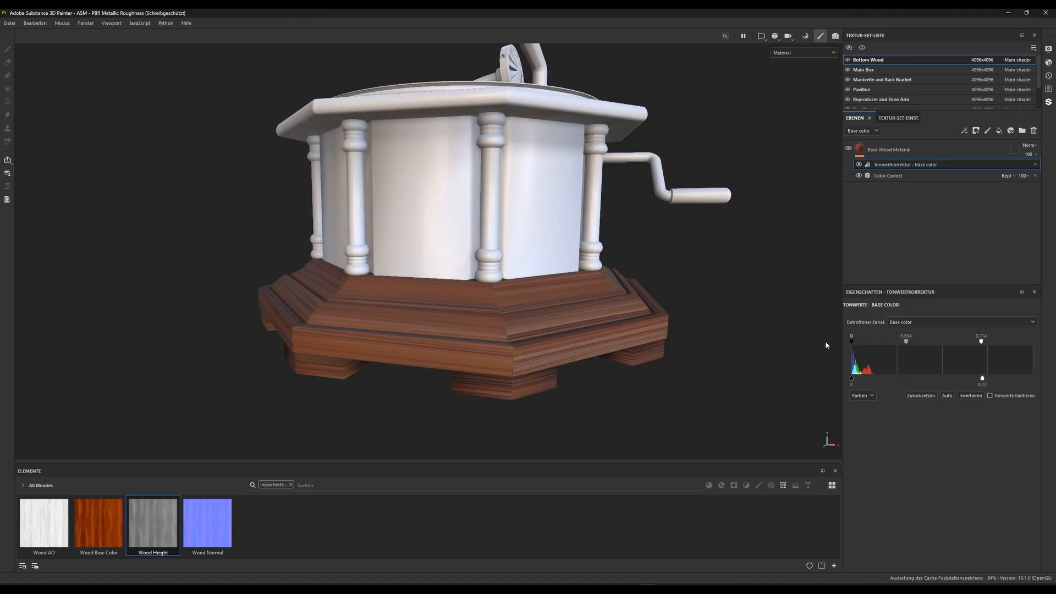
mouse_move(906, 341)
left_mouse_down()
mouse_move(925, 342)
mouse_move(894, 343)
left_mouse_up()
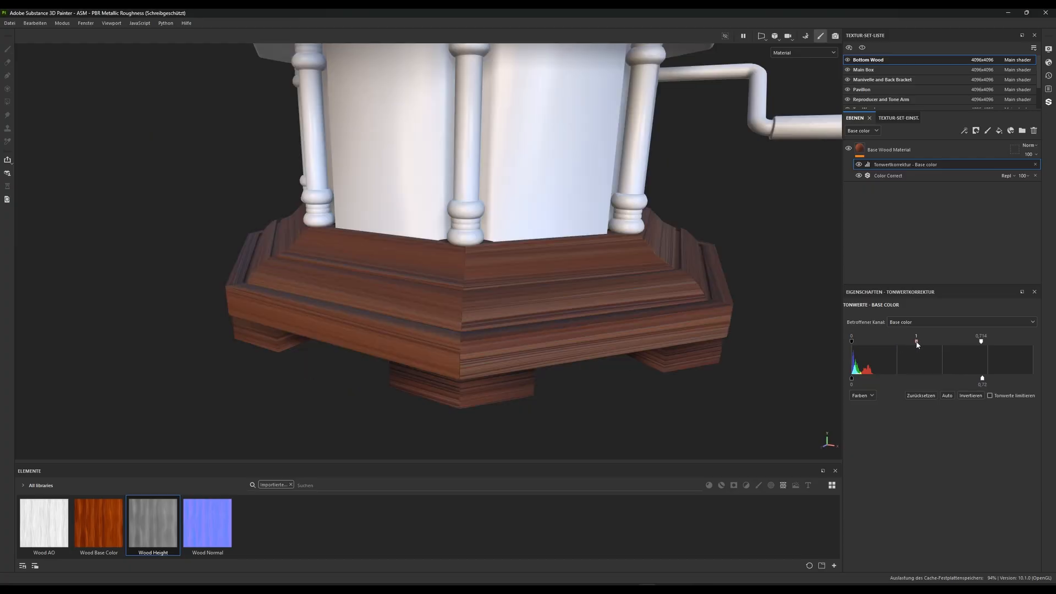
right_click_drag(520, 355, 489, 242, "alt")
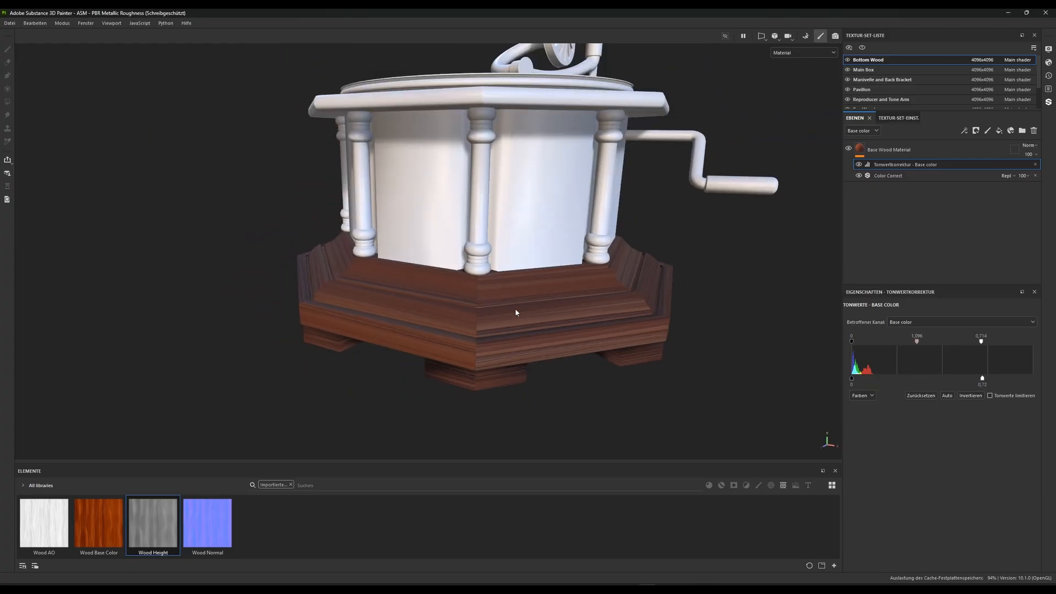
left_click_drag(516, 312, 514, 338, "alt")
Raise the midtone saturation of the Color Correct filter to 0.43
left_click(887, 176)
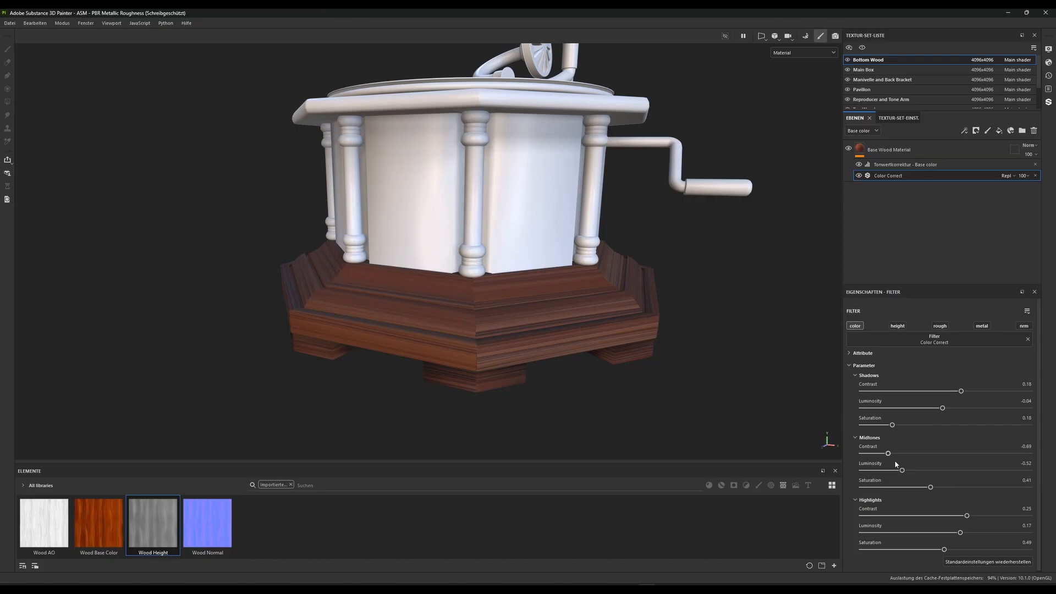
mouse_move(934, 487)
left_mouse_down()
mouse_move(1000, 487)
mouse_move(896, 482)
mouse_move(984, 483)
mouse_move(907, 482)
mouse_move(944, 480)
mouse_move(933, 481)
left_mouse_up()
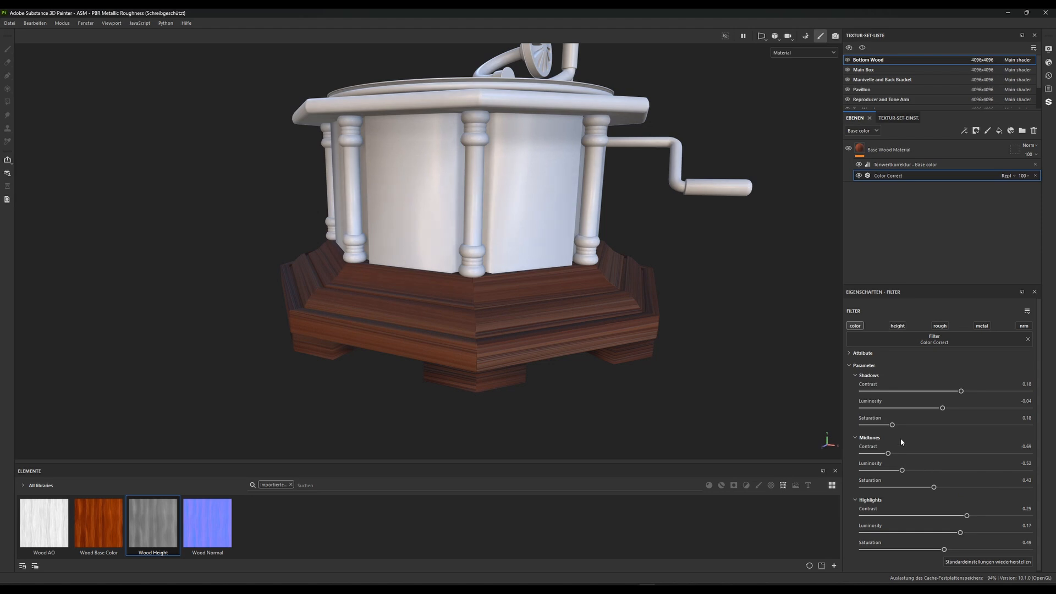
Set the Color Correct filter's shadows saturation to 0.19 and examine the wooden base from several angles
mouse_move(891, 423)
left_mouse_down()
mouse_move(905, 426)
mouse_move(893, 426)
left_mouse_up()
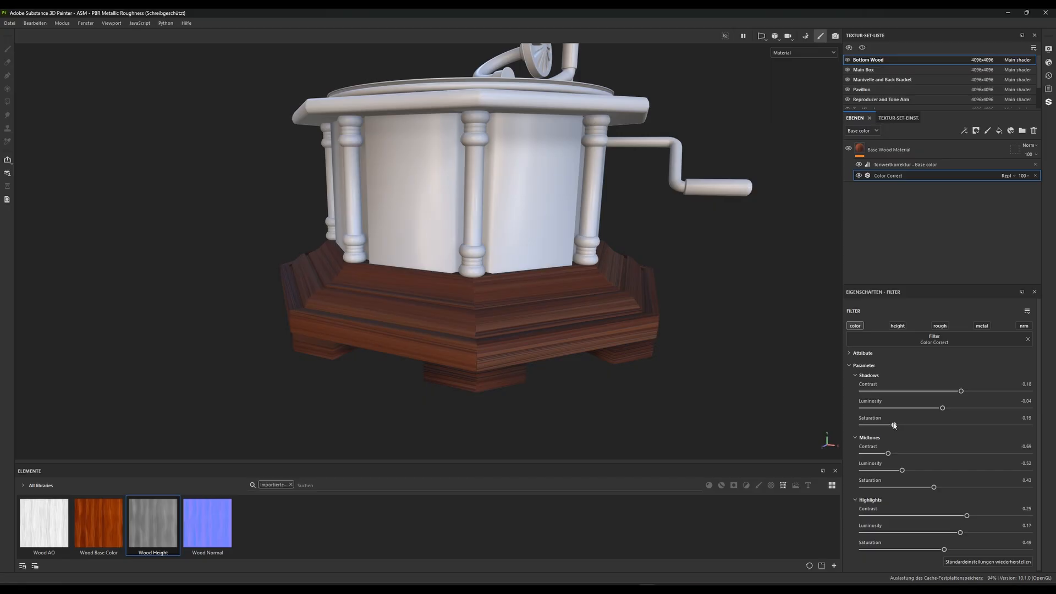
scroll(425, 168, "down", 2)
left_click_drag(425, 168, 485, 348, "alt")
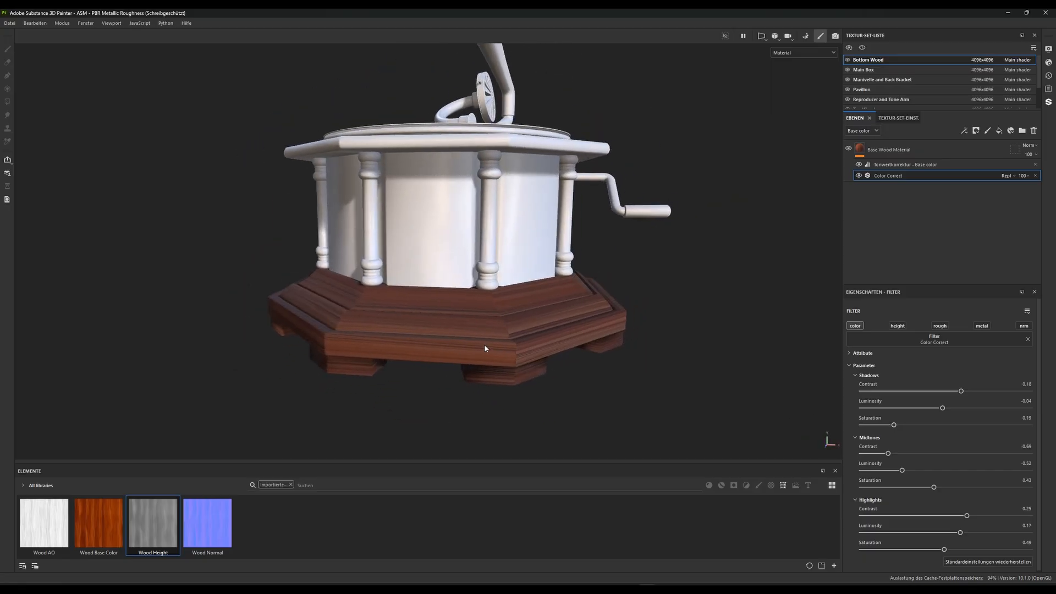
scroll(520, 364, "up", 2)
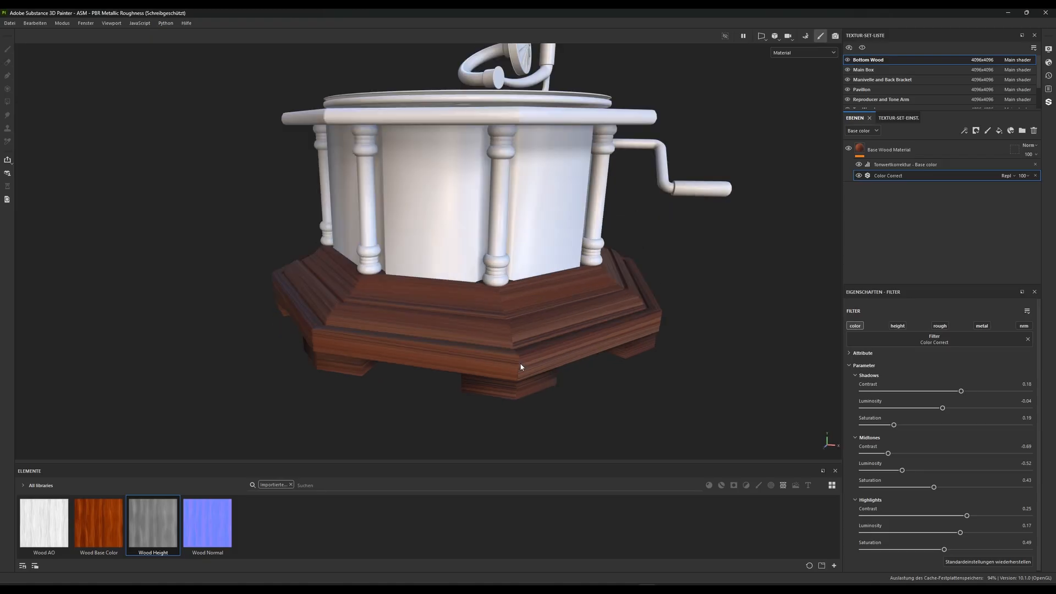
left_click_drag(538, 358, 620, 302, "alt")
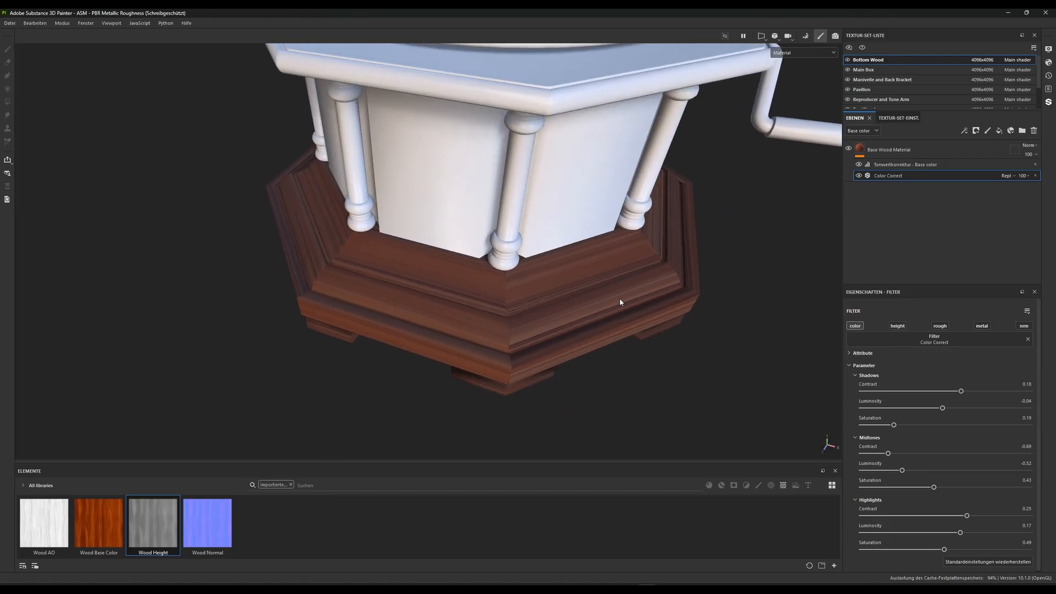
left_click_drag(465, 348, 488, 272, "alt")
middle_click_drag(489, 272, 476, 243, "alt")
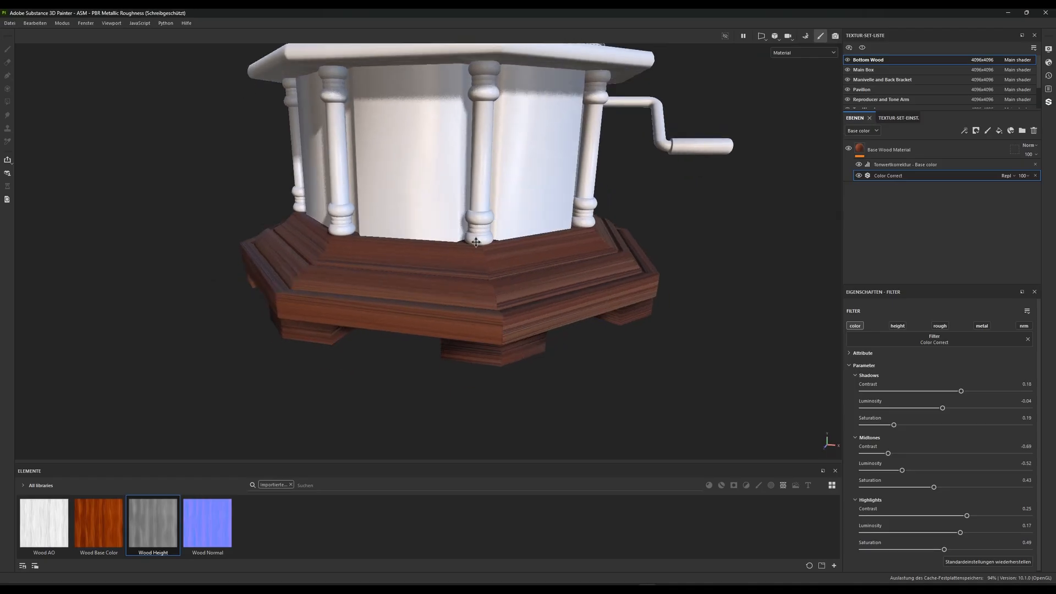
left_click_drag(476, 242, 426, 323, "alt")
right_click_drag(427, 323, 396, 360, "alt")
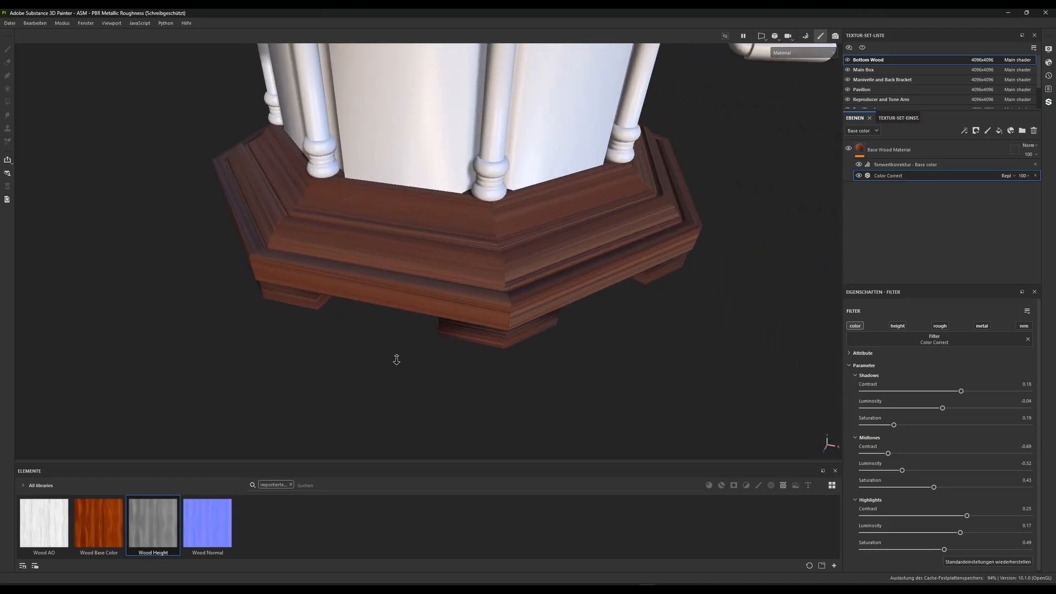
left_click_drag(397, 359, 412, 324, "alt")
middle_click_drag(412, 325, 443, 342, "alt")
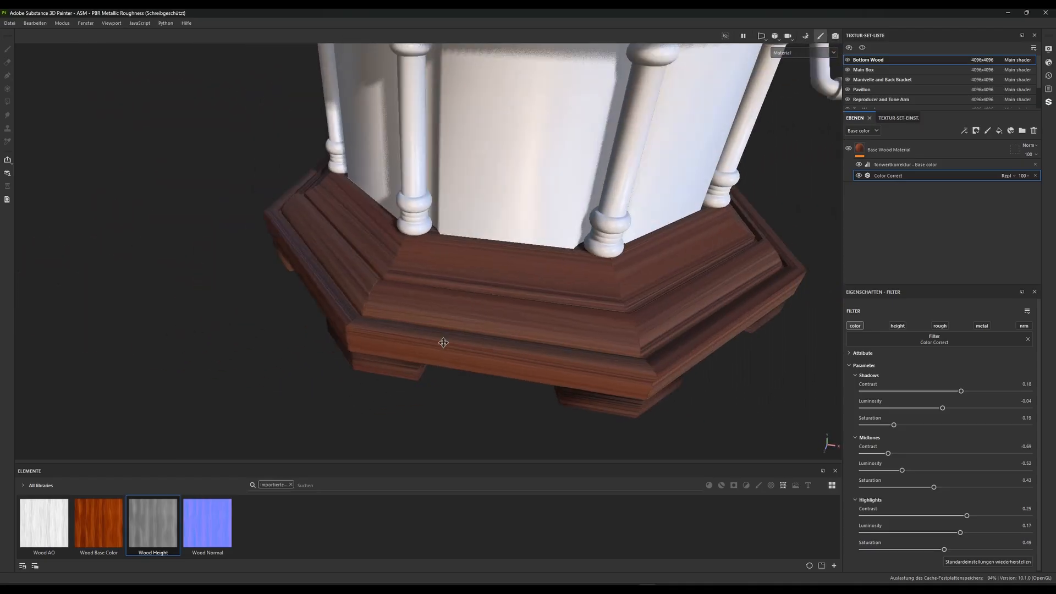
right_click_drag(443, 342, 451, 268, "alt")
left_click_drag(451, 268, 444, 352, "alt")
right_click_drag(443, 352, 467, 139, "alt")
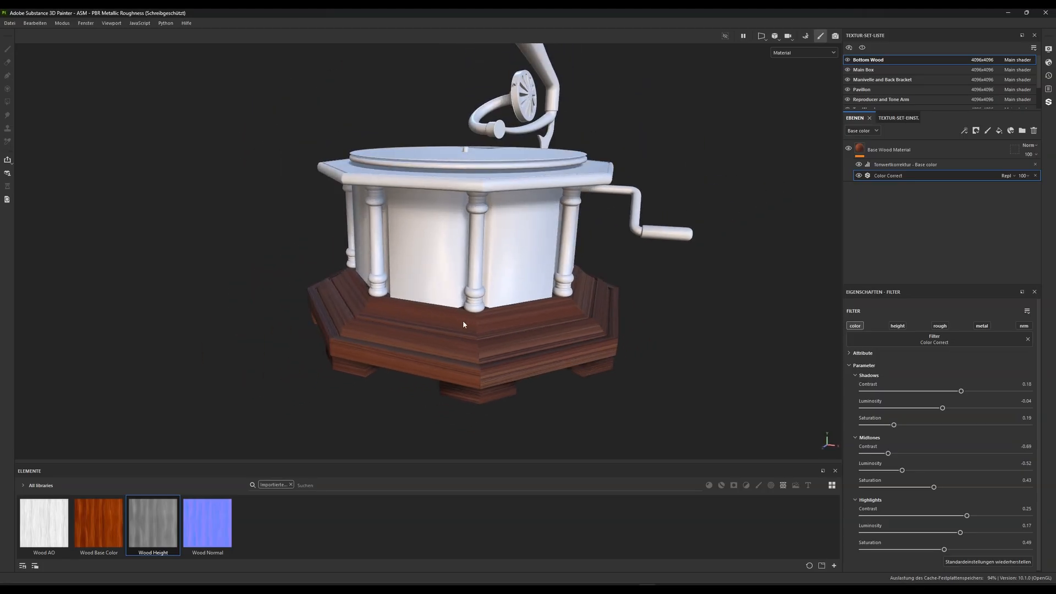
left_click_drag(348, 214, 346, 220, "alt")
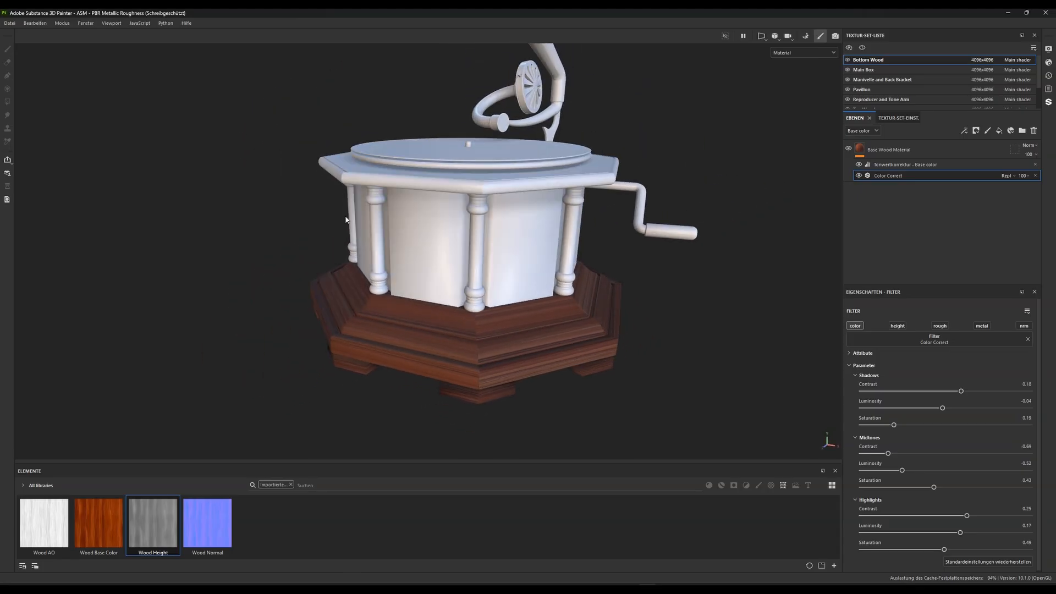
Switch to mesh map baking and set output size 4096, the low-poly mesh as high-poly mesh, and Supersampling 16x antialiasing
left_click(61, 24)
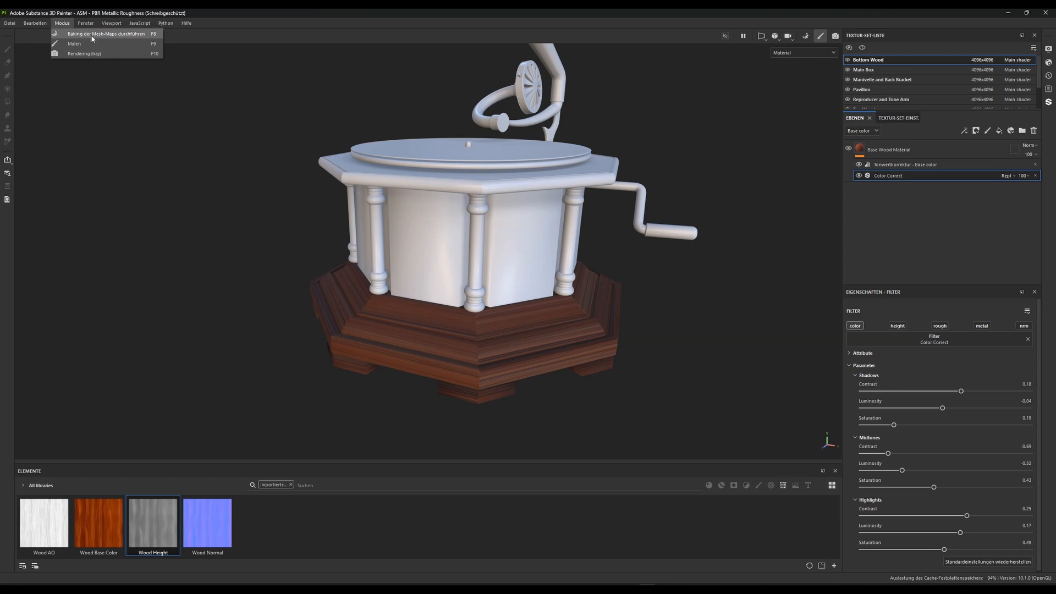
left_click(80, 36)
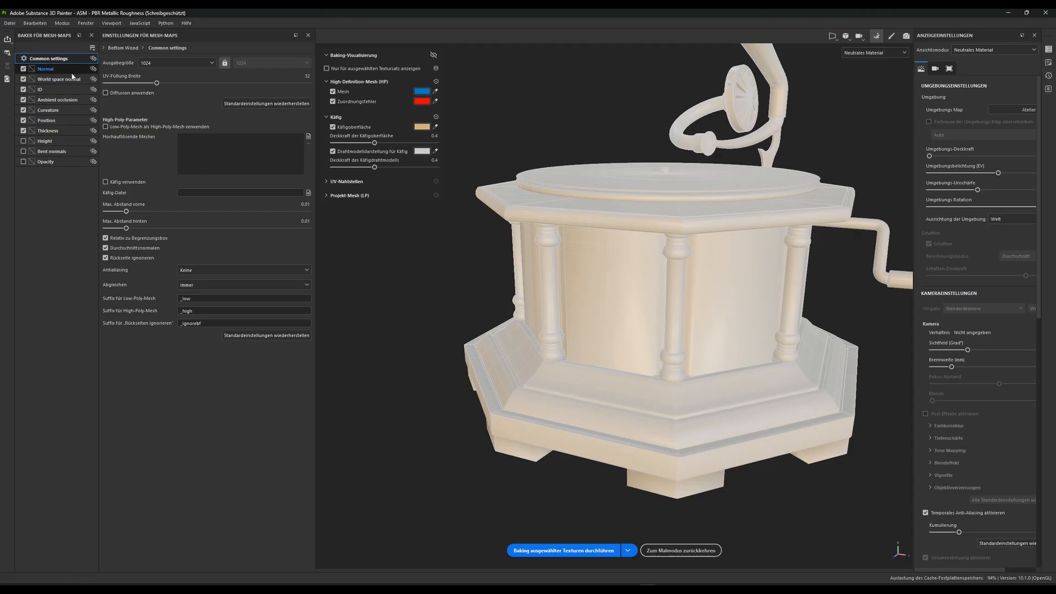
left_click(176, 63)
left_click(148, 135)
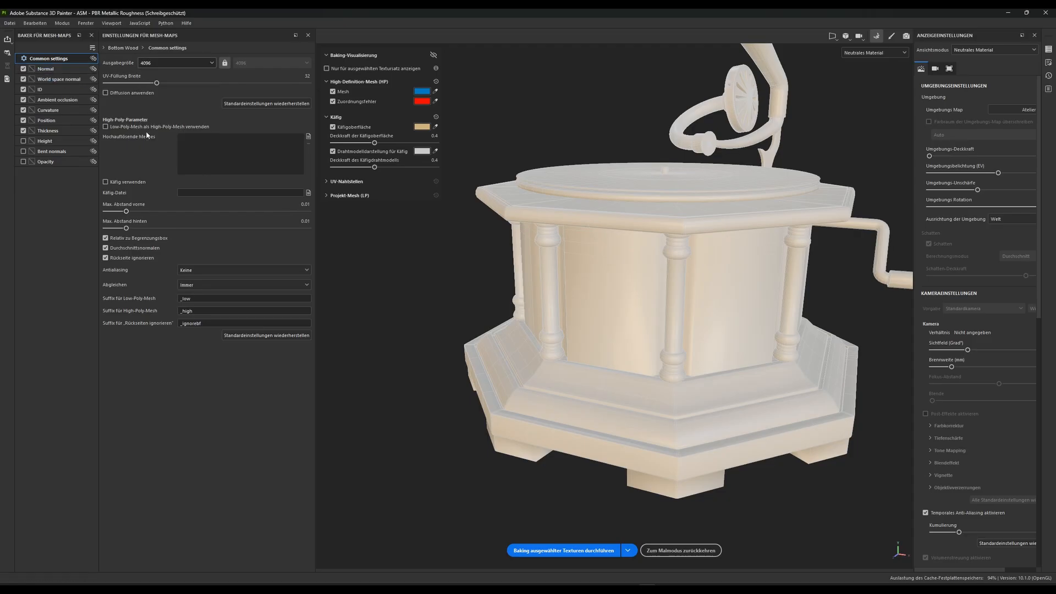
left_click(106, 127)
left_click(187, 271)
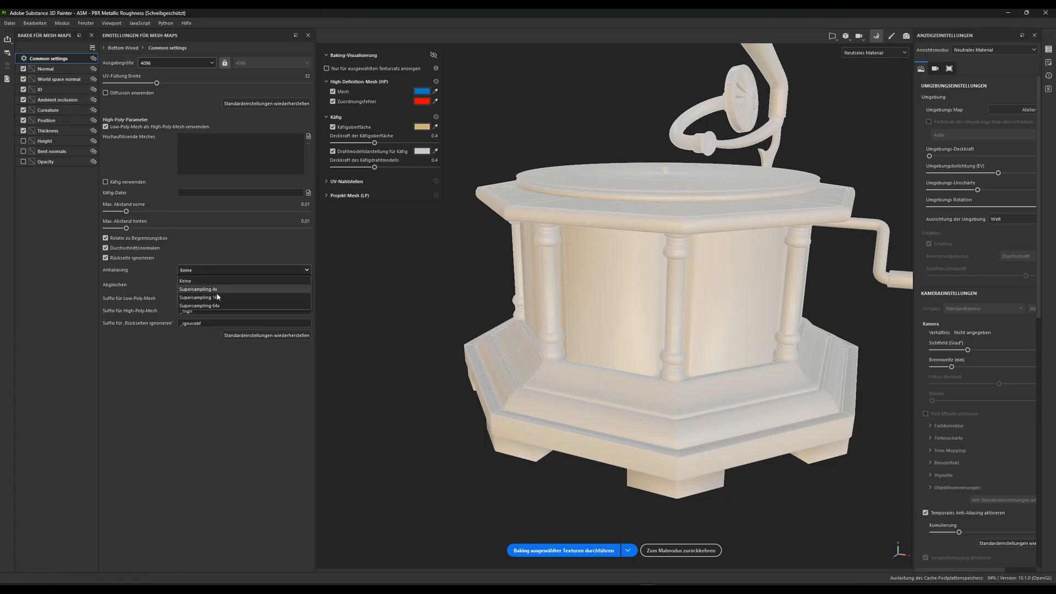
left_click(210, 298)
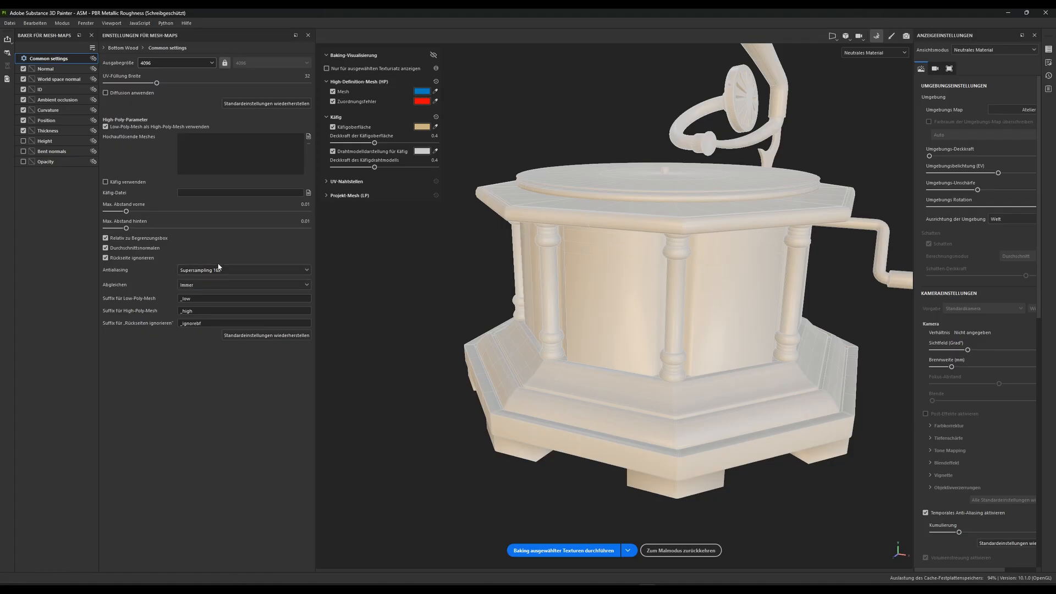
Exclude the ID and Normal maps for Bottom Wood and bake the selected textures
left_click(23, 90)
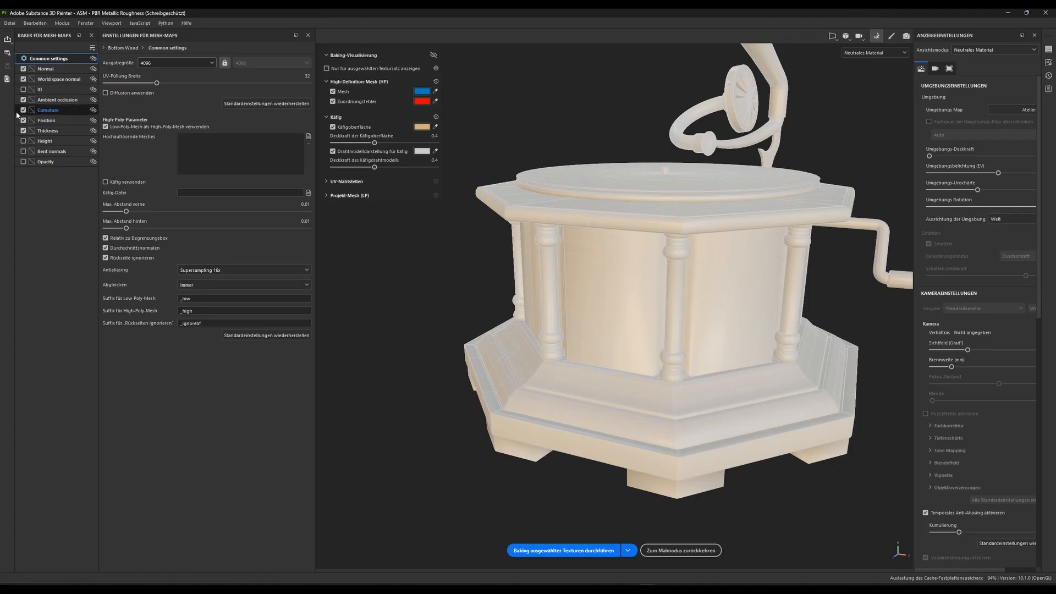
left_click(23, 69)
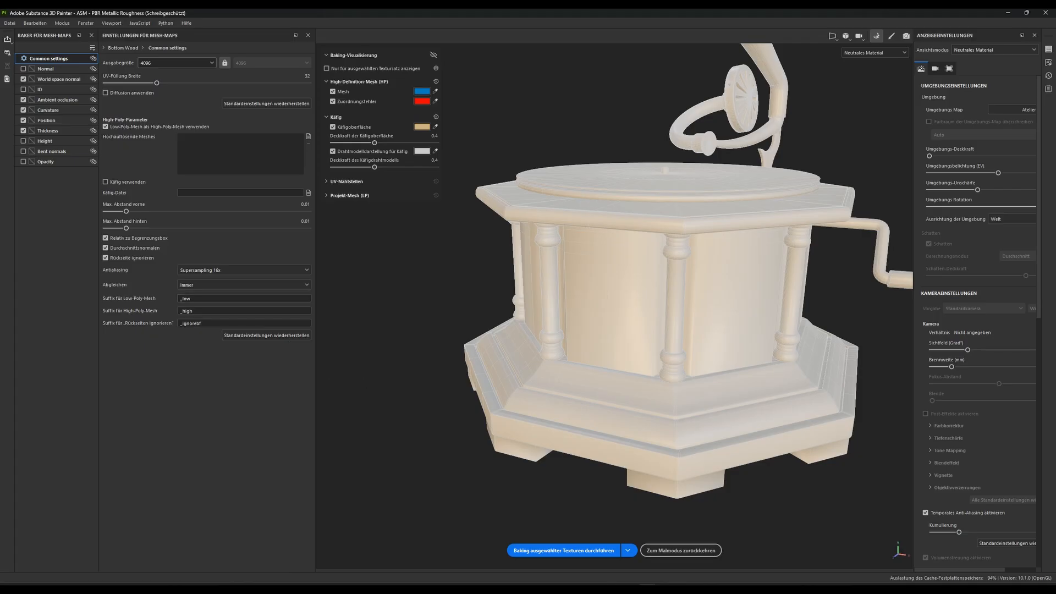
left_click(563, 551)
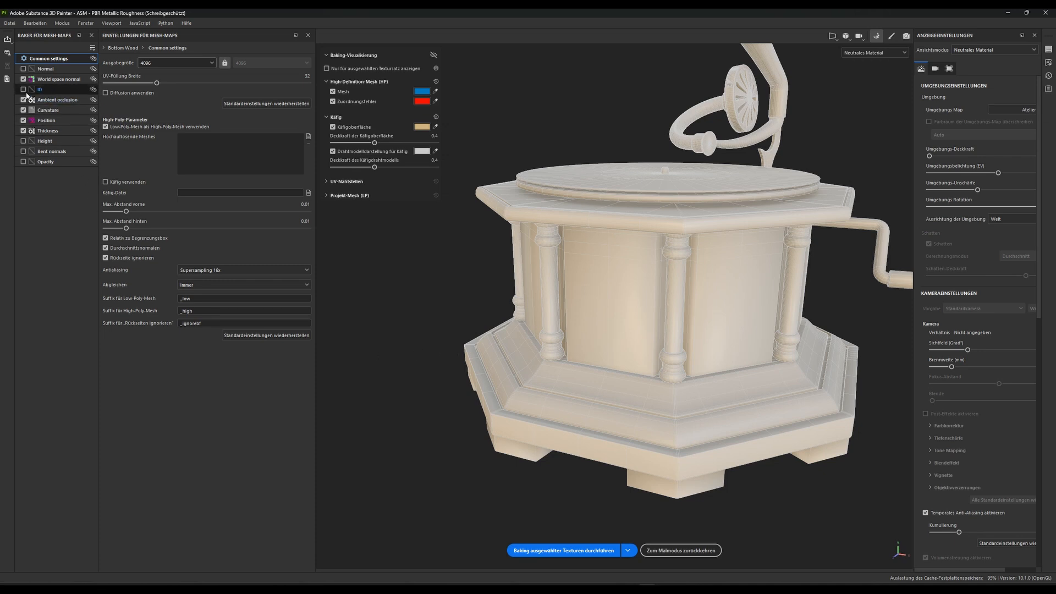
Turn off the ID and Normal bakers in the mesh map settings of the Main Box texture set
left_click(118, 48)
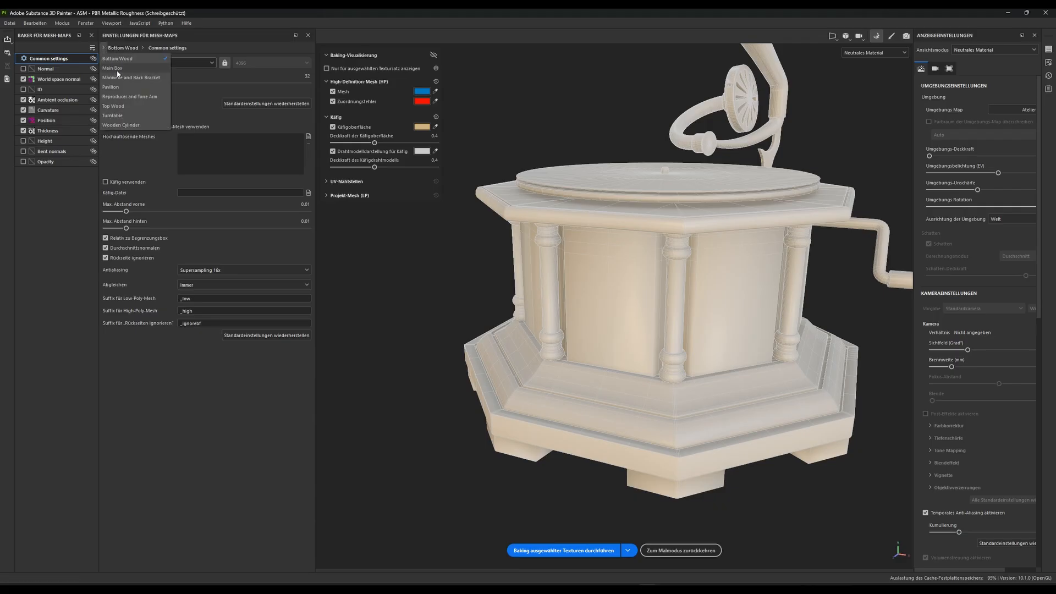
left_click(117, 69)
left_click(23, 89)
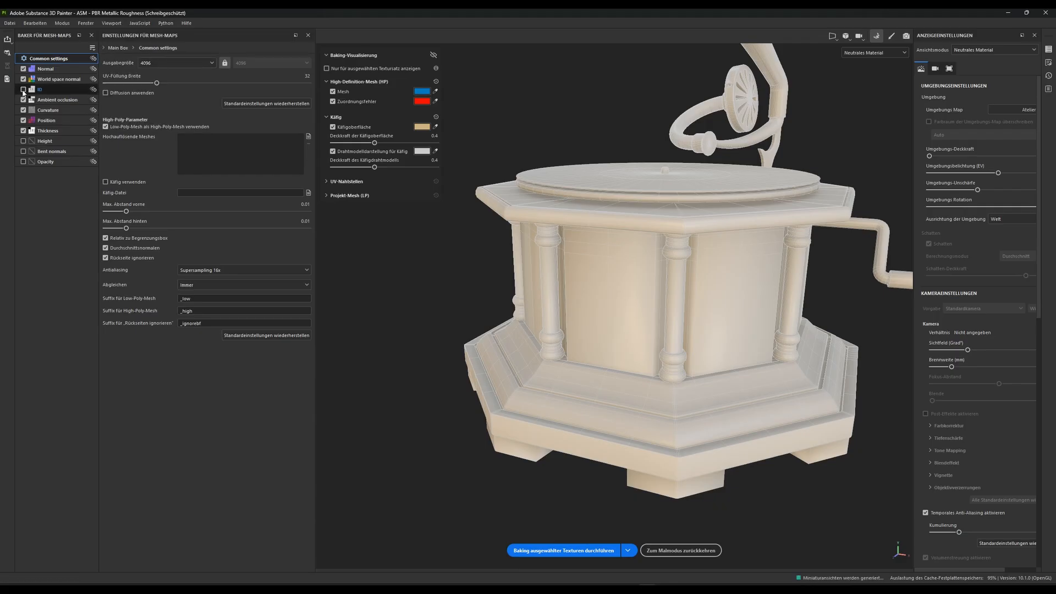
left_click(23, 110)
left_click(23, 69)
Turn off the ID and Normal bakers for the Manivelle and Back Bracket texture set
left_click(105, 47)
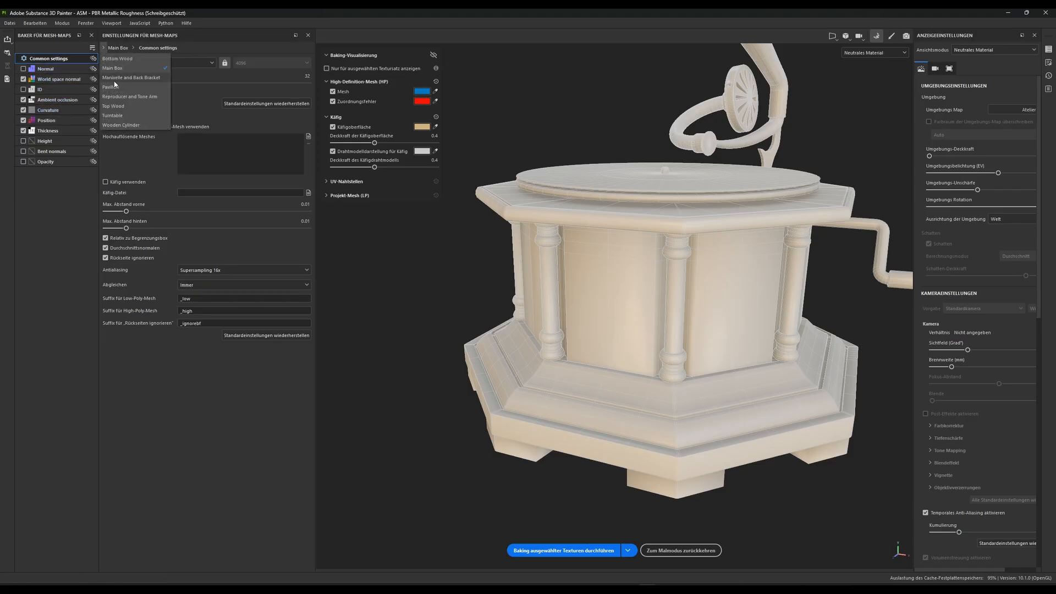
left_click(113, 81)
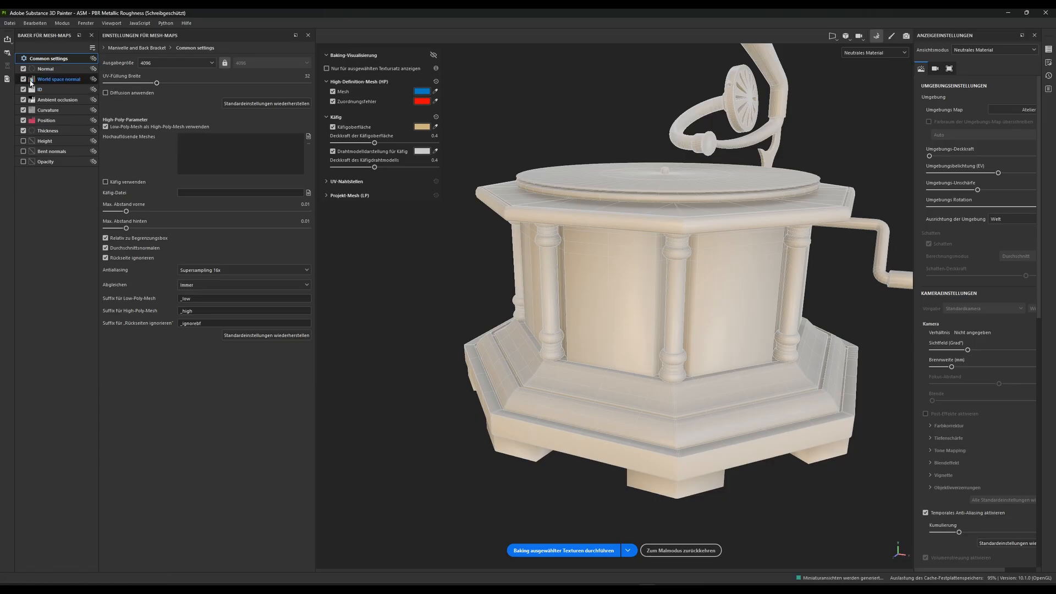
left_click(24, 89)
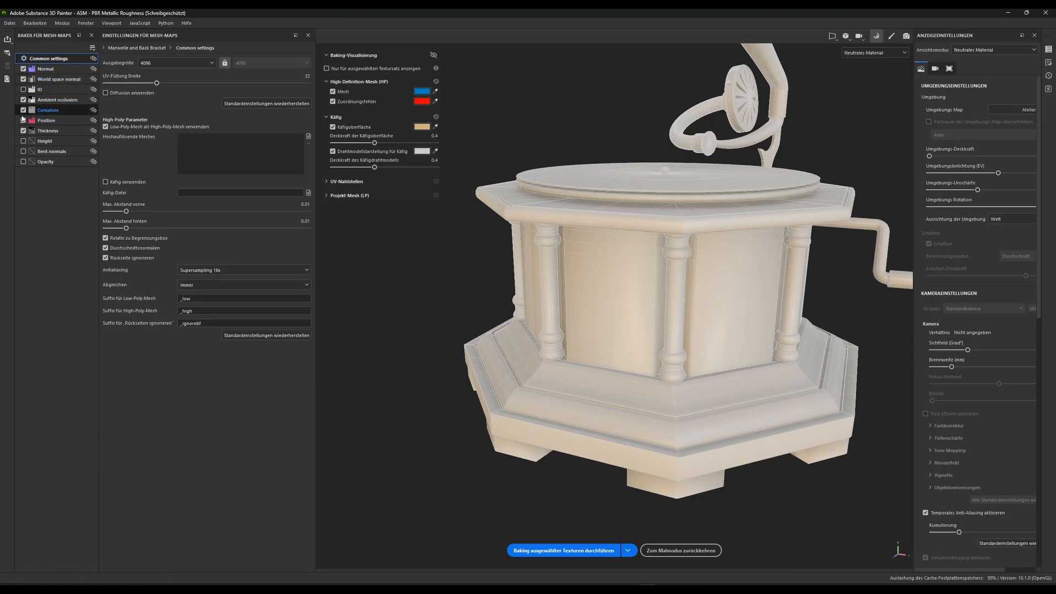
left_click(23, 69)
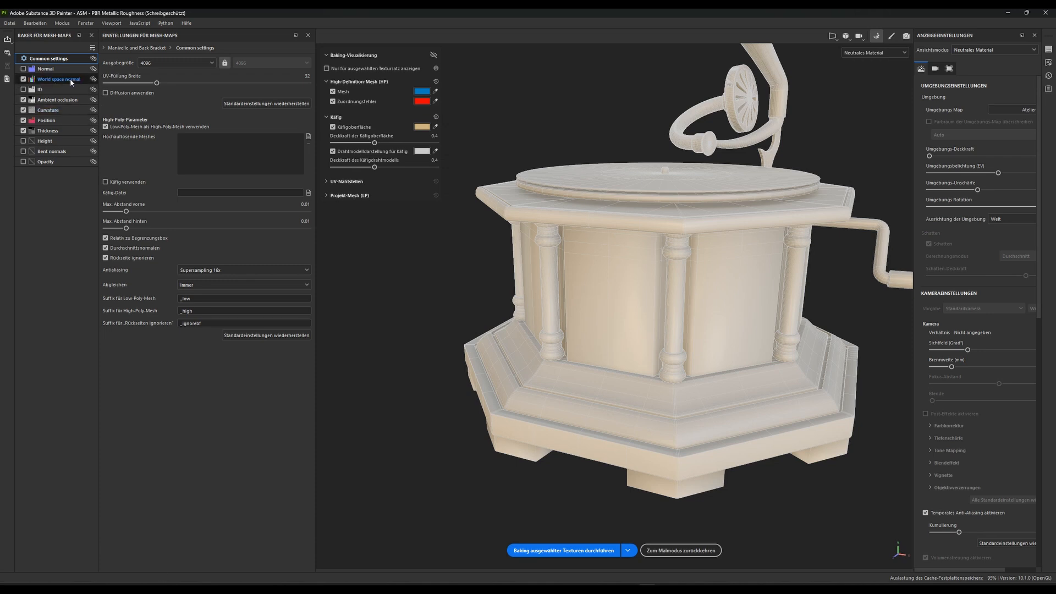
Return to painting mode and make Bottom Wood the active texture set
mouse_move(71, 81)
mouse_move(64, 104)
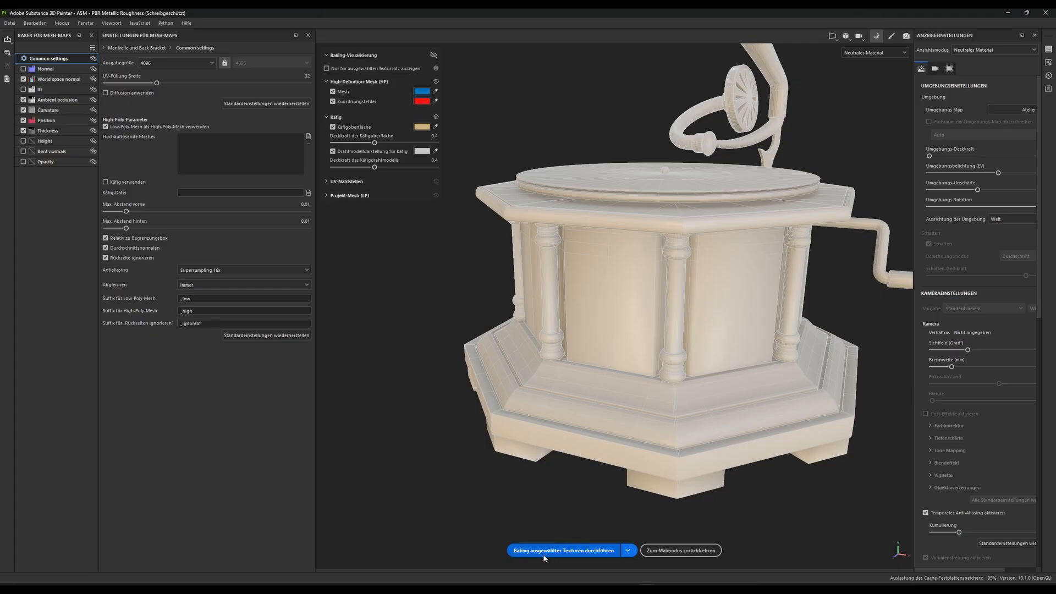
left_click(696, 553)
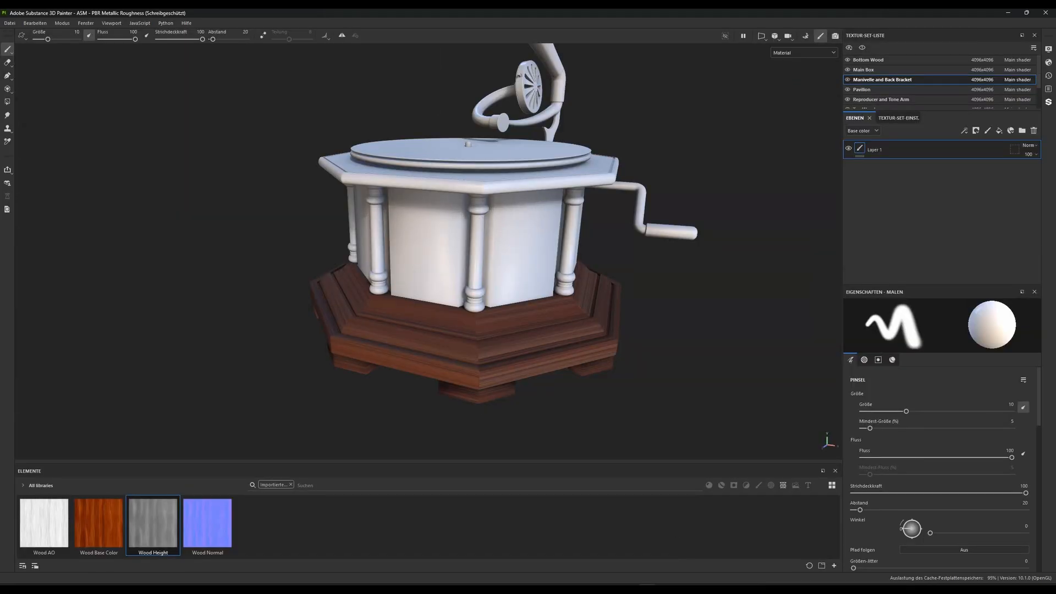
left_click_drag(463, 313, 491, 290, "alt")
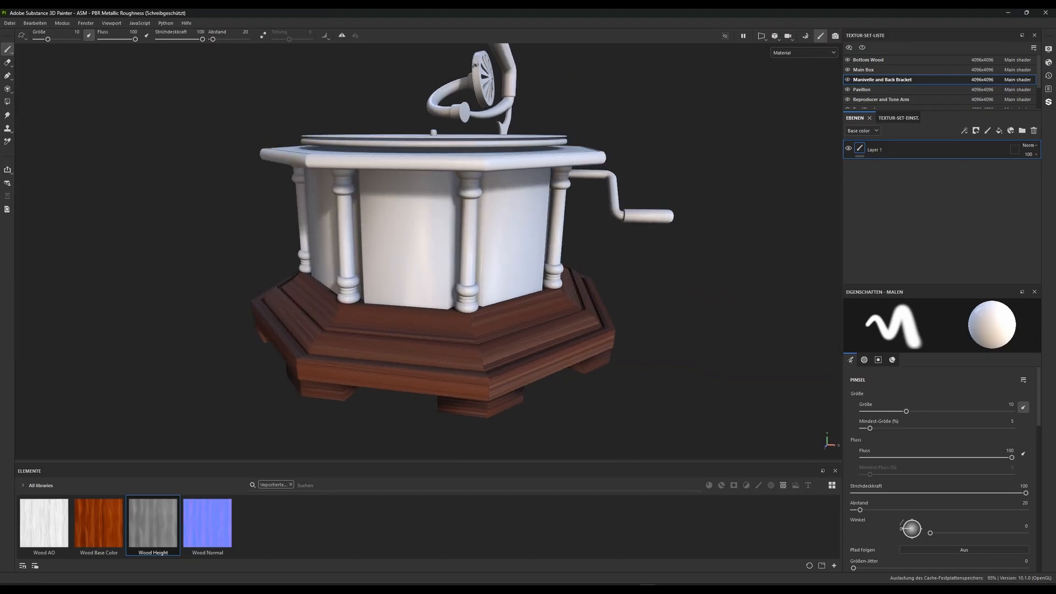
left_click(877, 61)
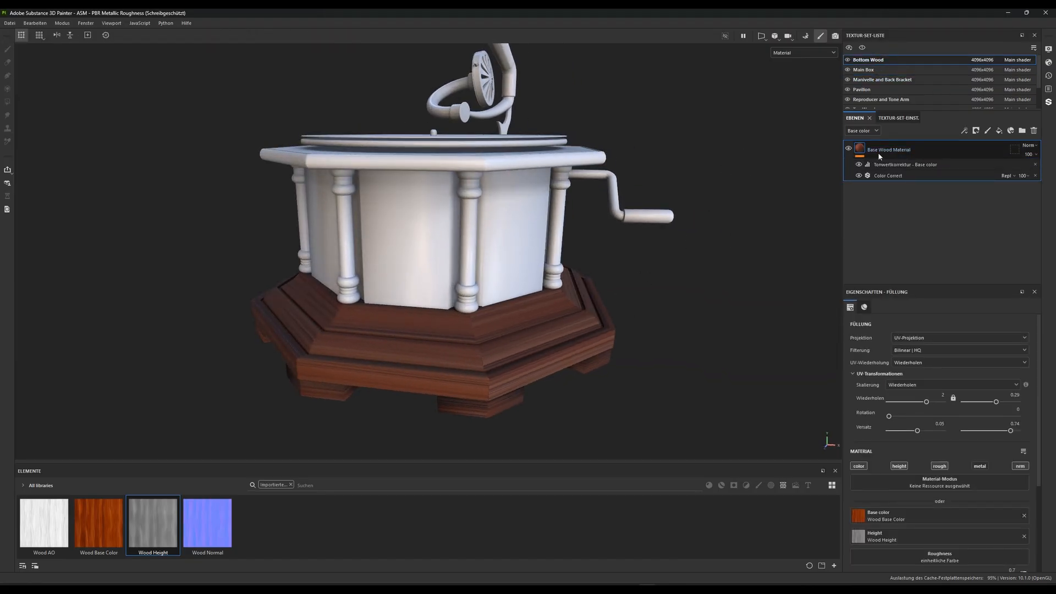
Add a fill layer above the Base Wood Material and name it Damage
left_click_drag(549, 314, 605, 288, "alt")
middle_click_drag(605, 288, 613, 198, "alt")
scroll(573, 285, "up", 2)
left_click_drag(572, 286, 743, 223, "alt")
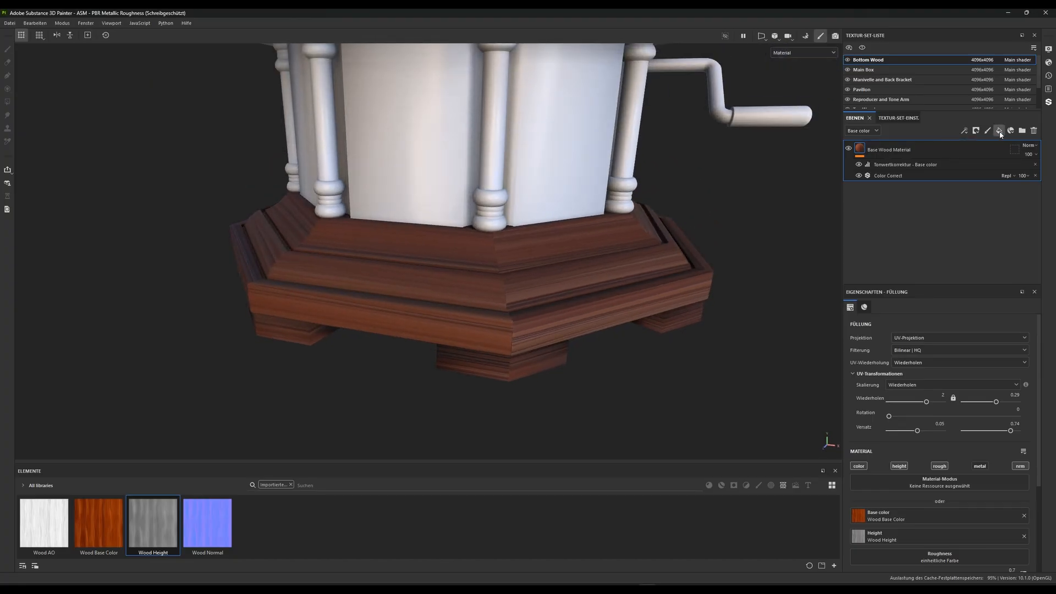
left_click(998, 131)
double_click(880, 150)
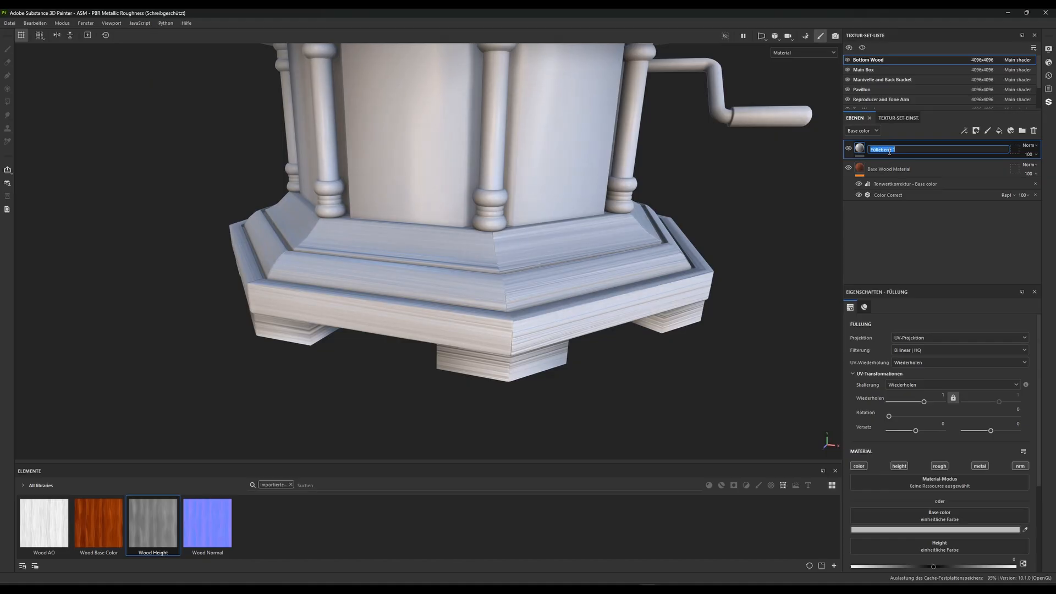
type("Damage")
key("Return")
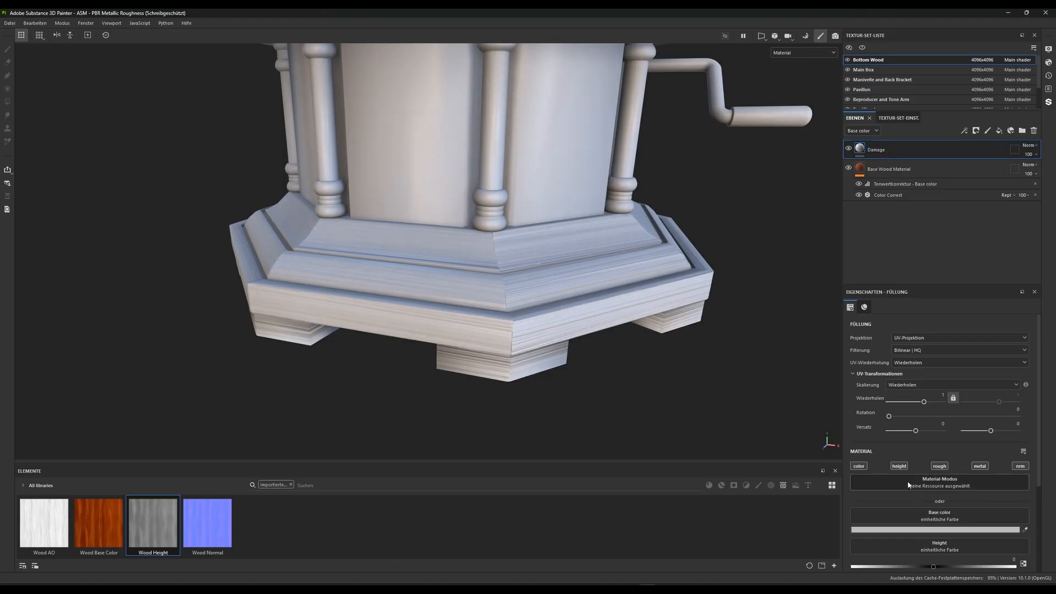
Disable the height, roughness, normal and metallic channels of the Damage layer, leaving only color
left_click(898, 465)
left_click(939, 466)
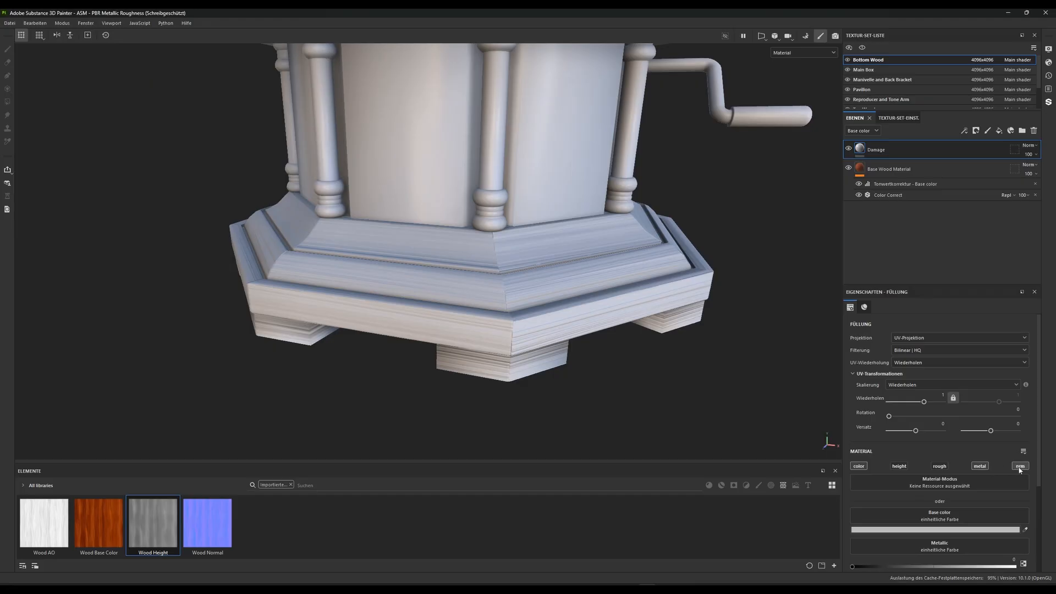
left_click(1019, 467)
left_click(980, 466)
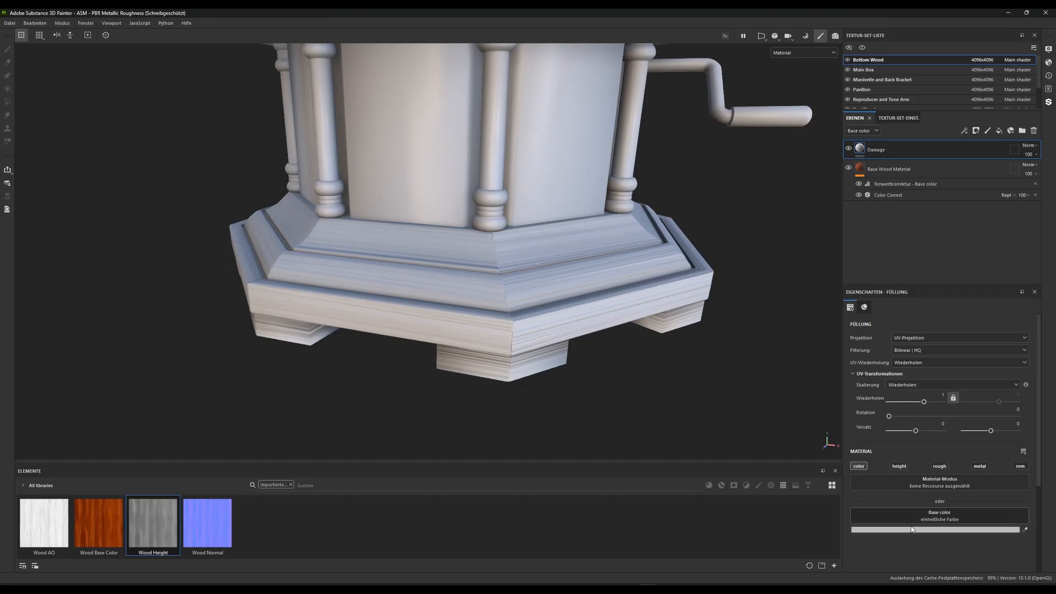
Add a black mask to the Damage layer and apply a Metal Edge Wear generator to it
right_click(862, 147)
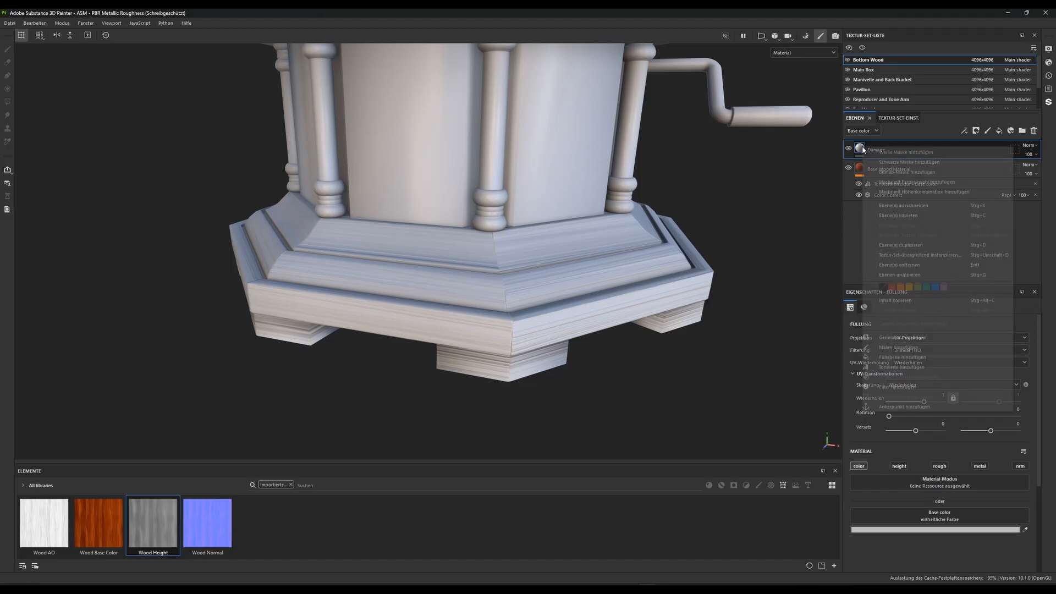
left_click(902, 163)
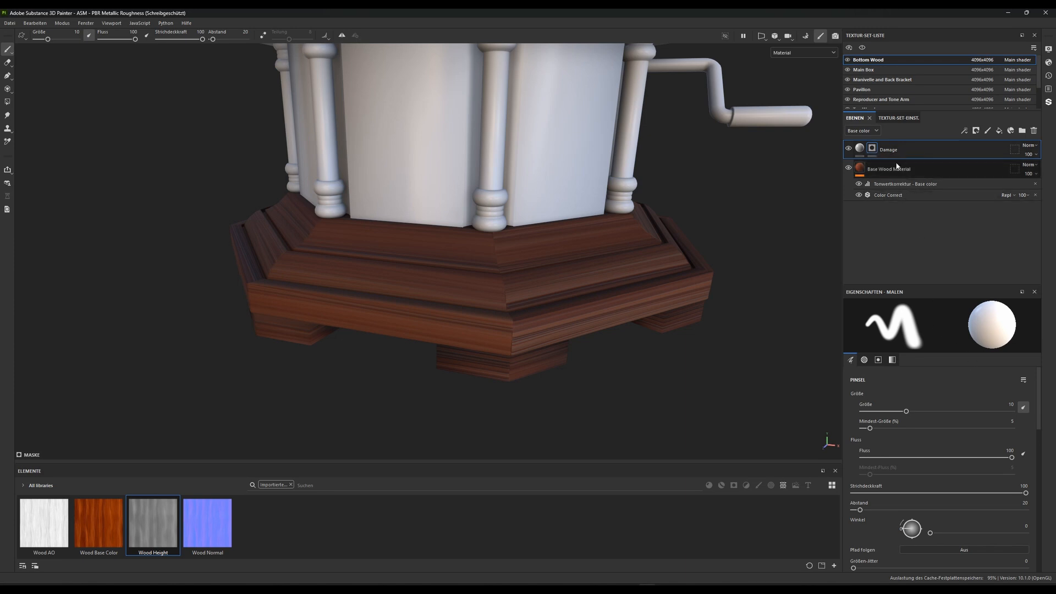
right_click(874, 152)
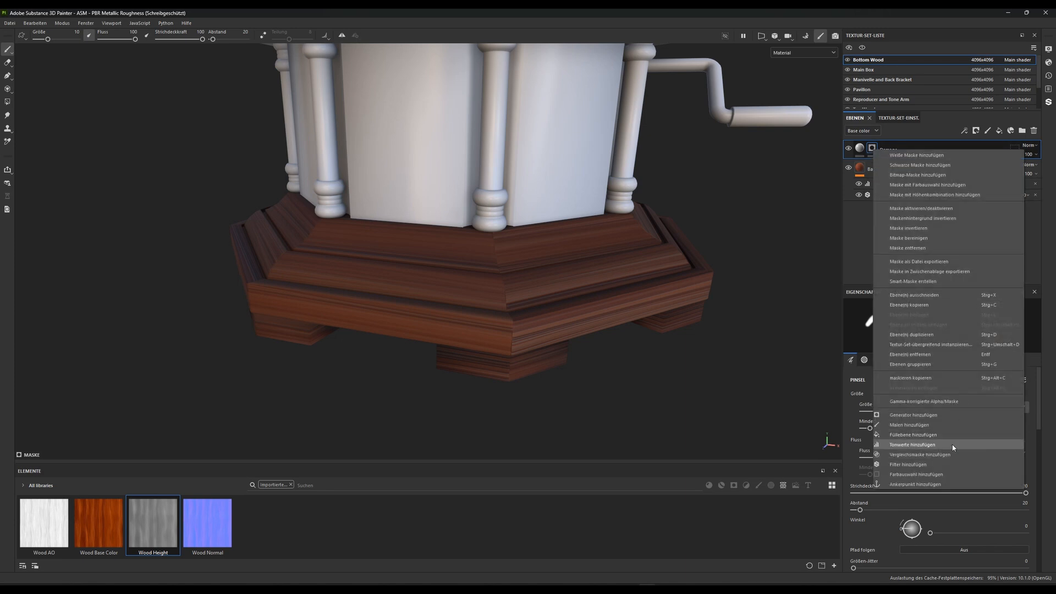
left_click(916, 416)
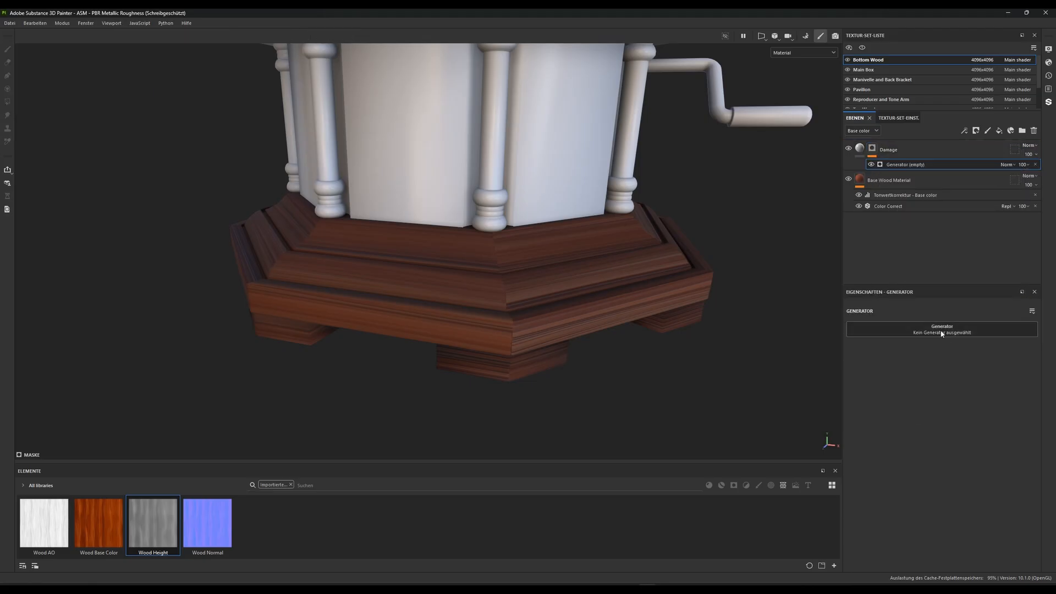
left_click(942, 330)
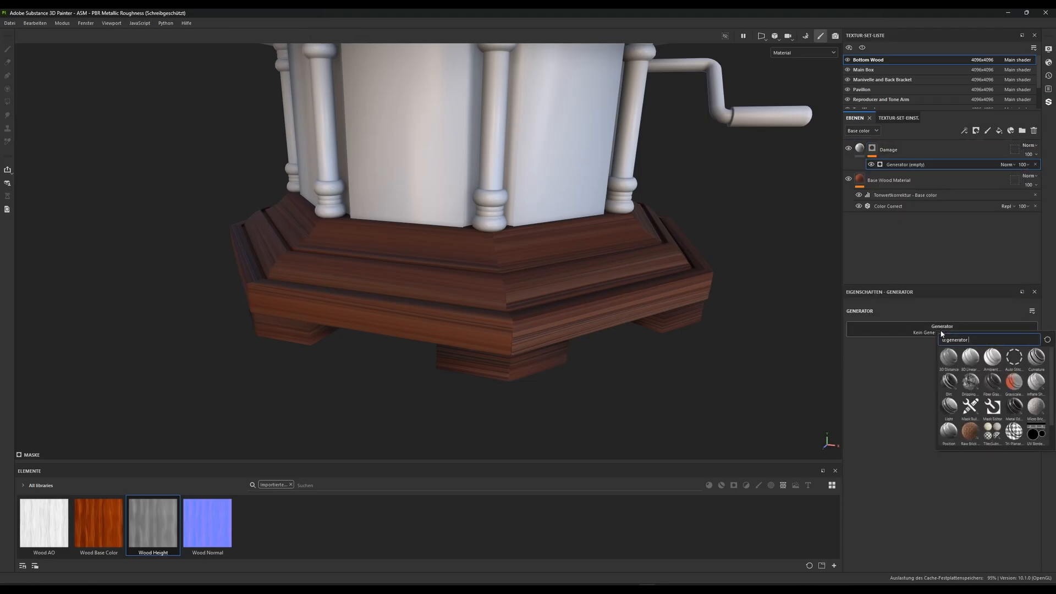
left_click(1016, 406)
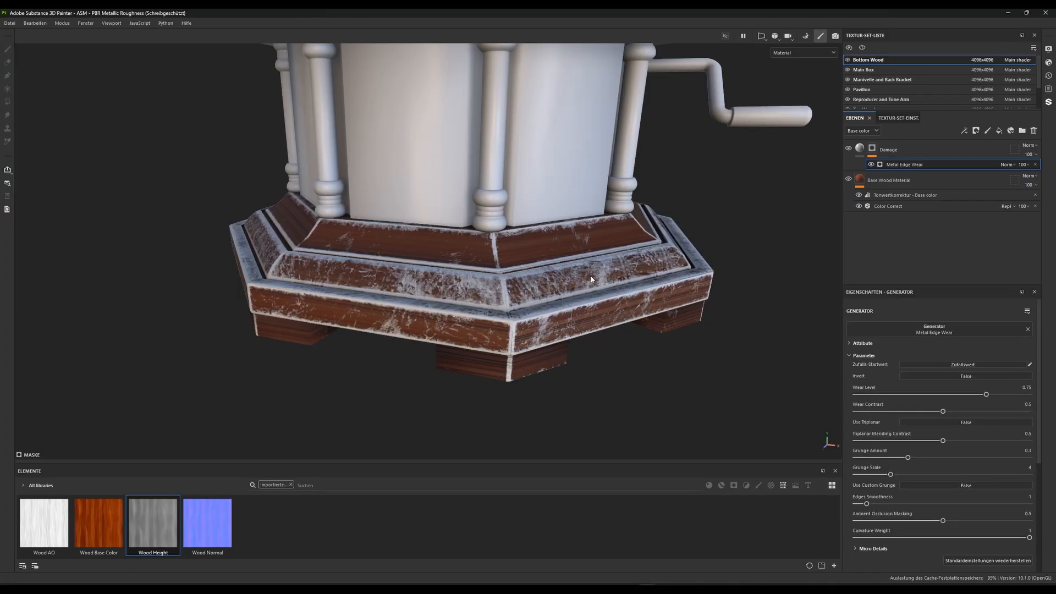
Set the Metal Edge Wear generator's Wear Level to 0.55 and its Wear Contrast to 0.57
left_click_drag(591, 280, 481, 282, "alt")
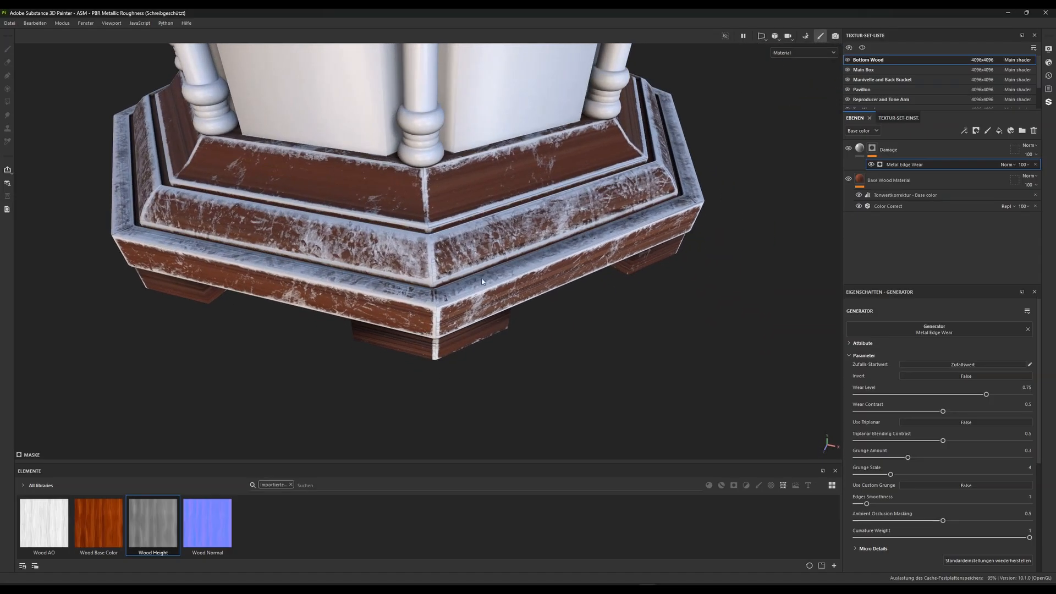
left_click_drag(567, 222, 477, 303, "alt")
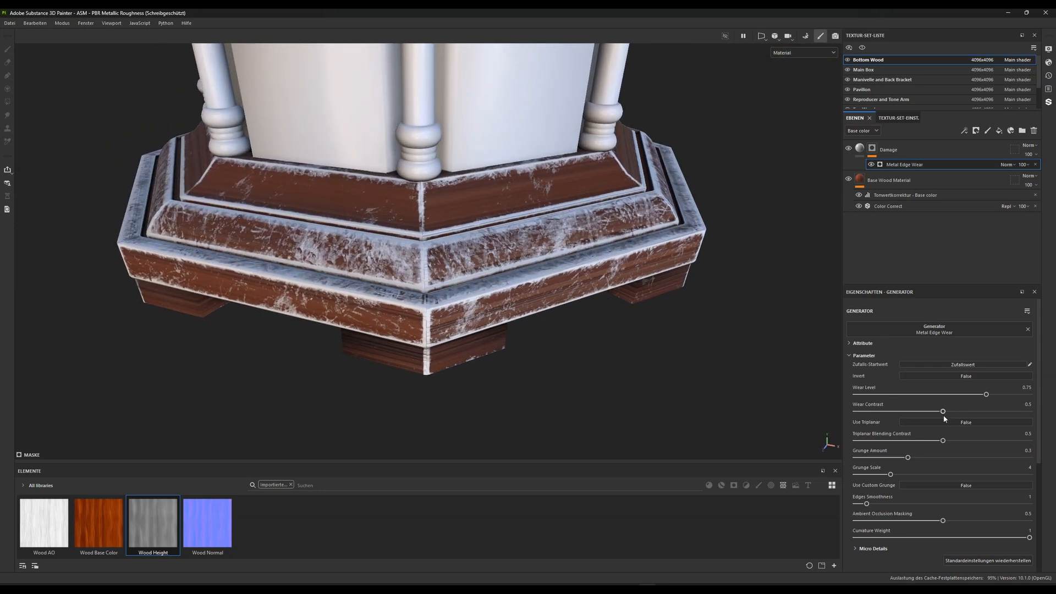
left_click_drag(986, 396, 952, 397)
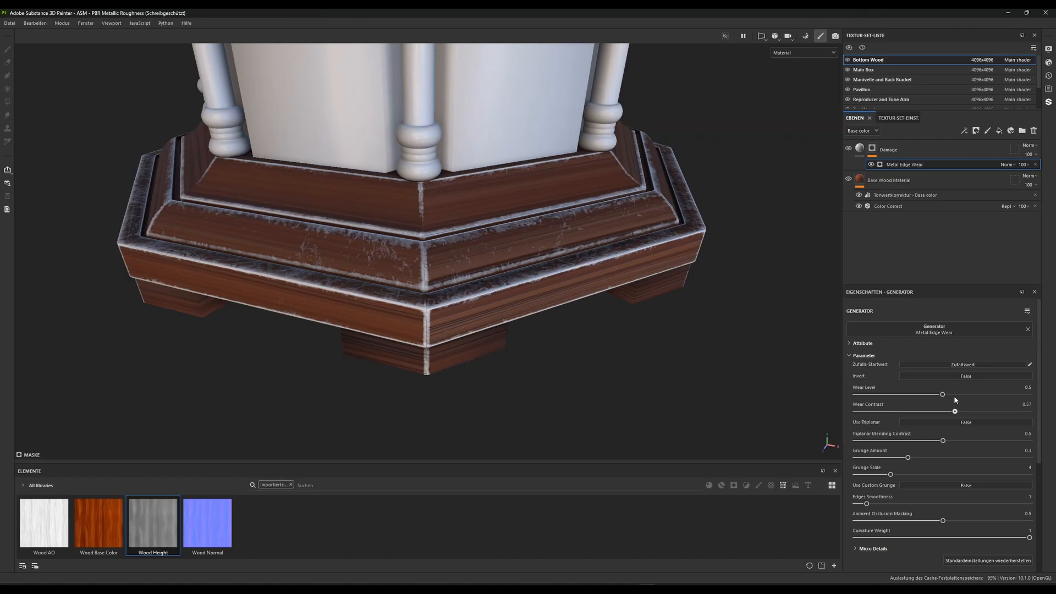
left_click_drag(942, 396, 951, 398)
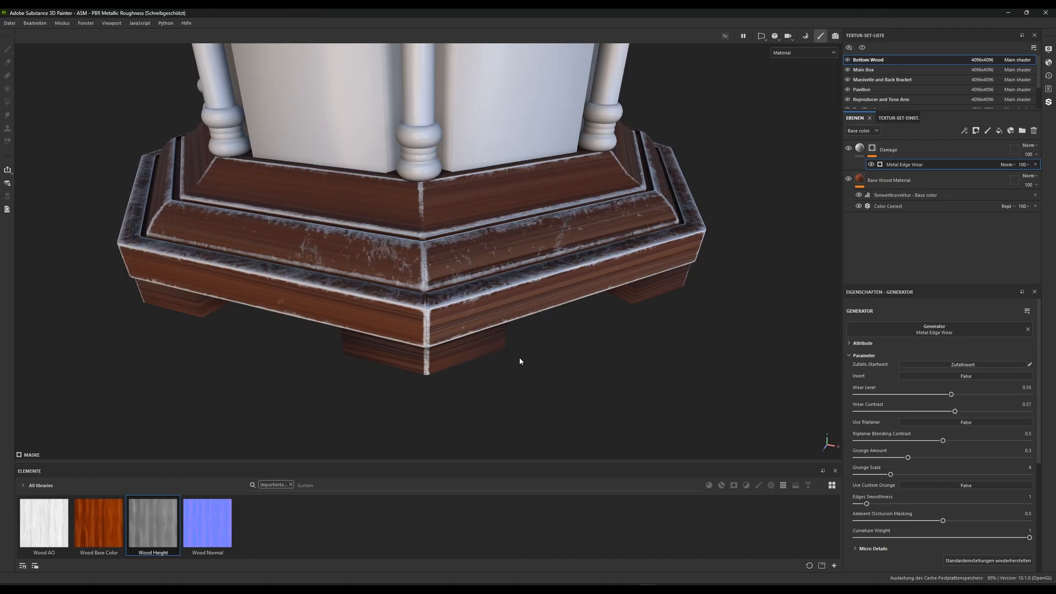
Try a higher Grunge Scale on the edge wear generator, and settle on a value of 2
left_click_drag(428, 355, 554, 267, "alt")
scroll(647, 266, "up", 1)
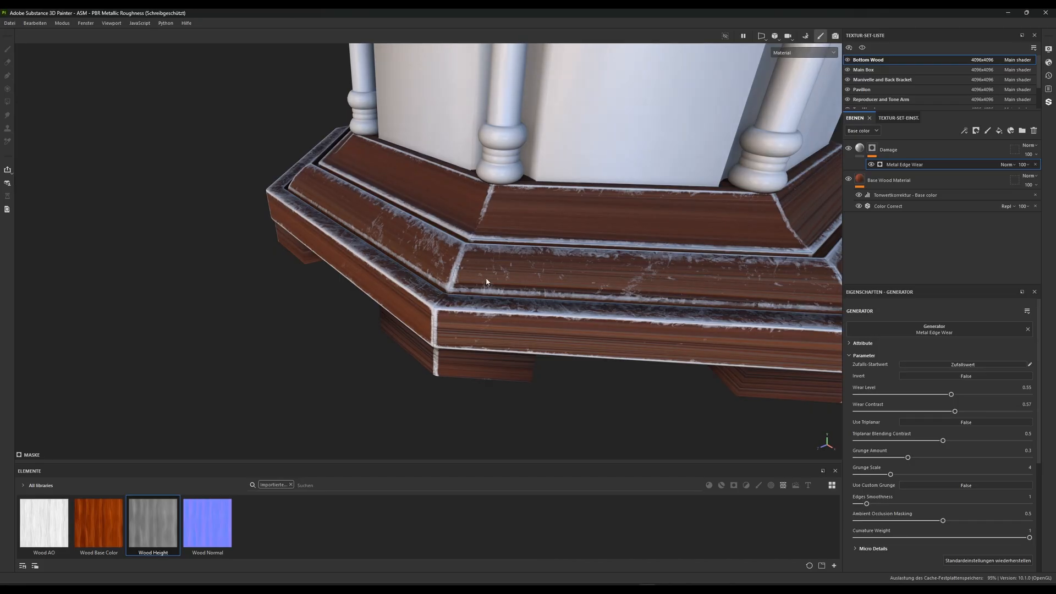
left_click_drag(882, 476, 969, 474)
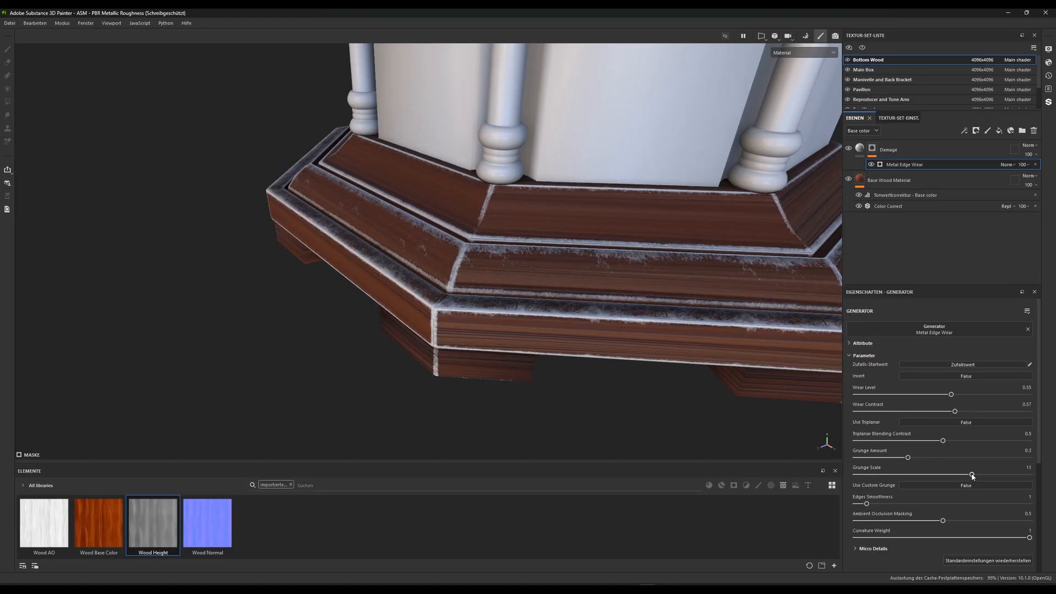
left_click_drag(971, 474, 868, 472)
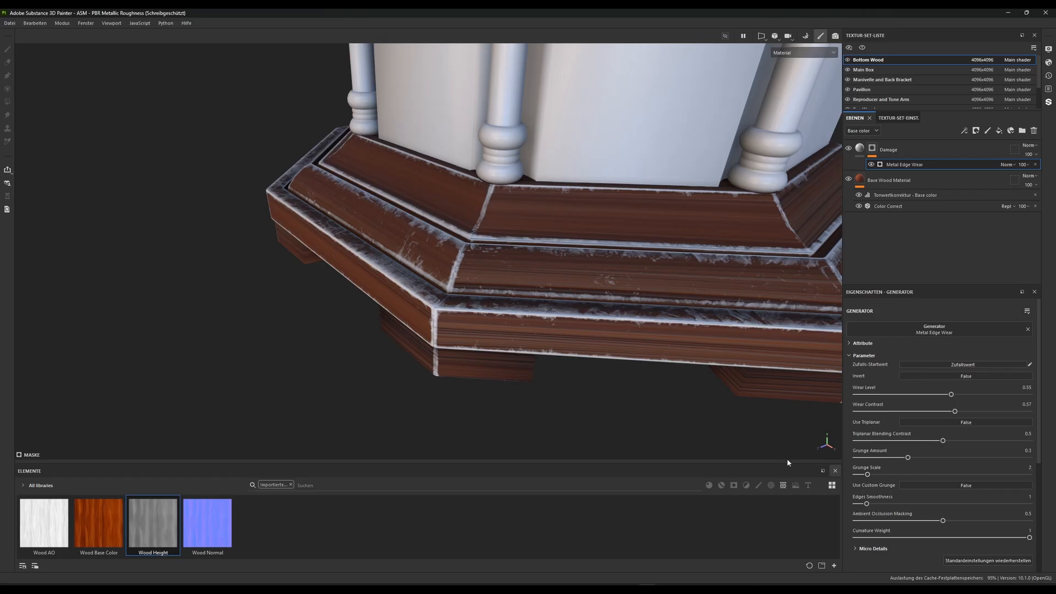
Set the edge wear generator's Ambient Occlusion Masking to 0.68 and its Curvature Weight to 0.82
left_click_drag(512, 327, 531, 298, "alt")
right_click_drag(531, 298, 544, 392, "alt")
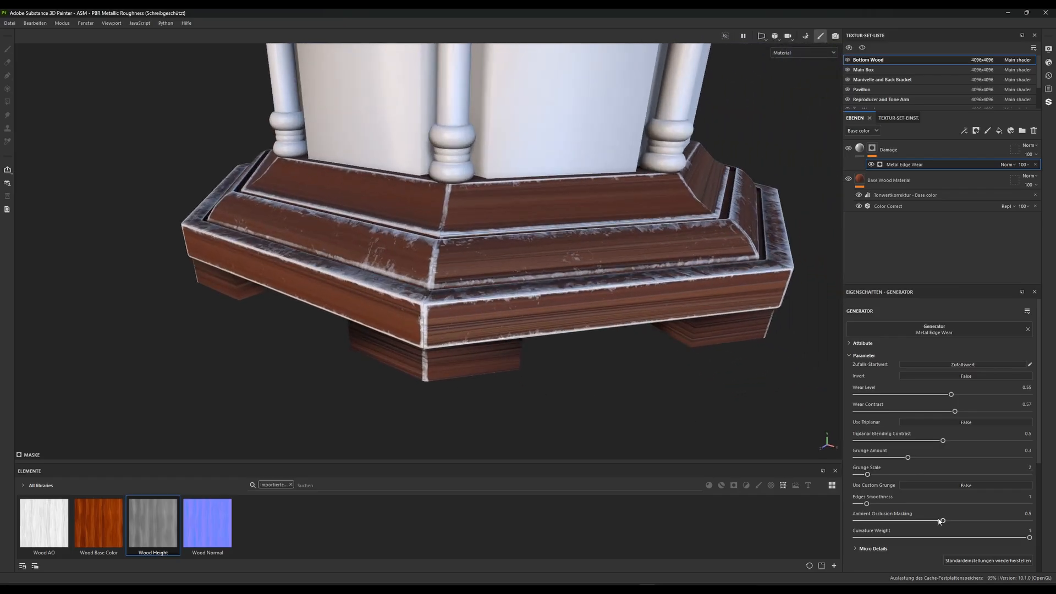
left_click_drag(943, 521, 974, 507)
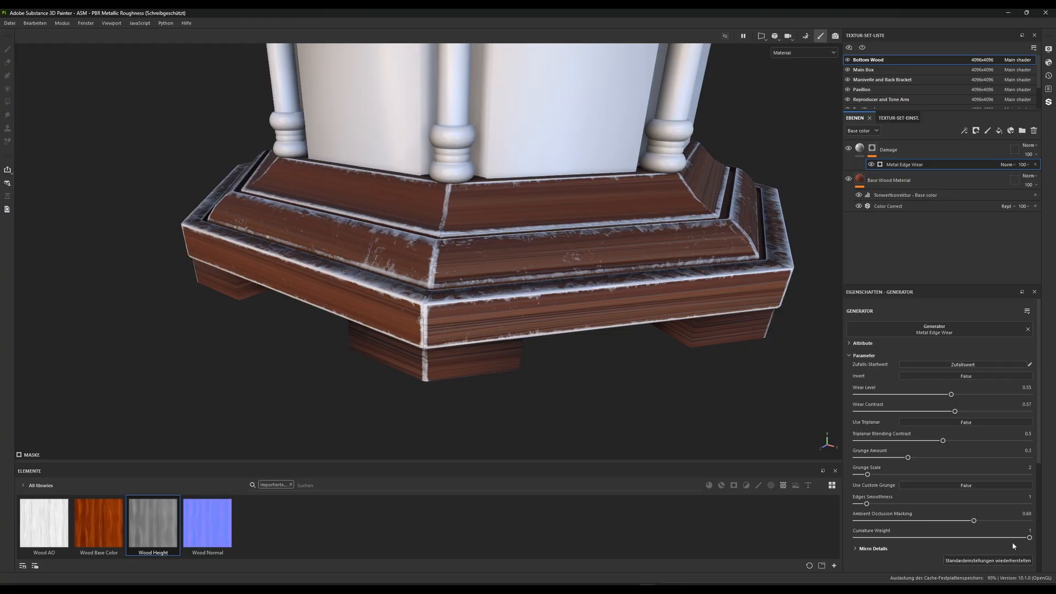
left_click_drag(1028, 537, 999, 528)
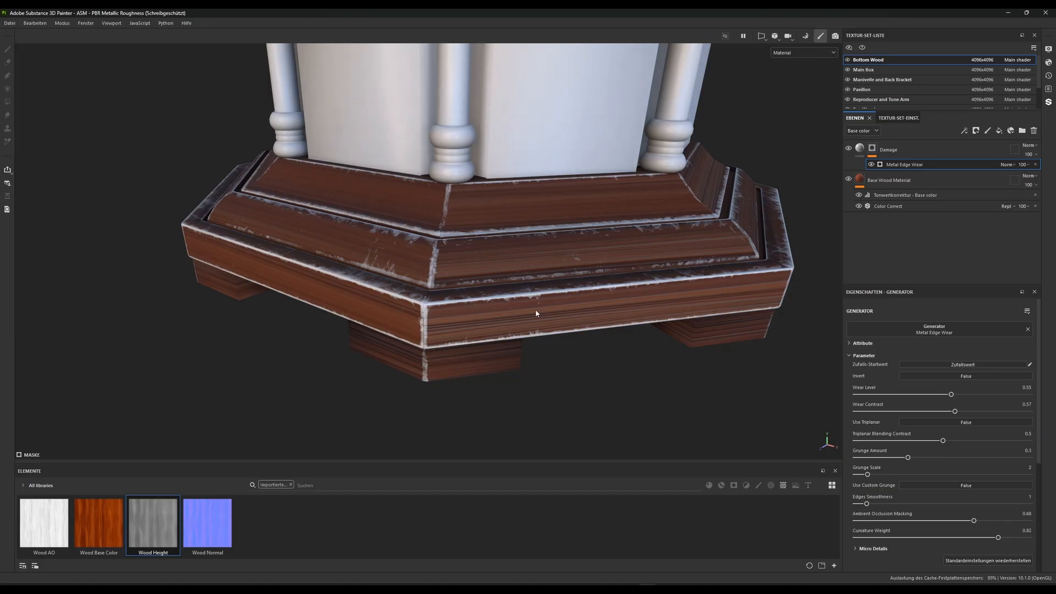
left_click_drag(535, 309, 410, 303, "alt")
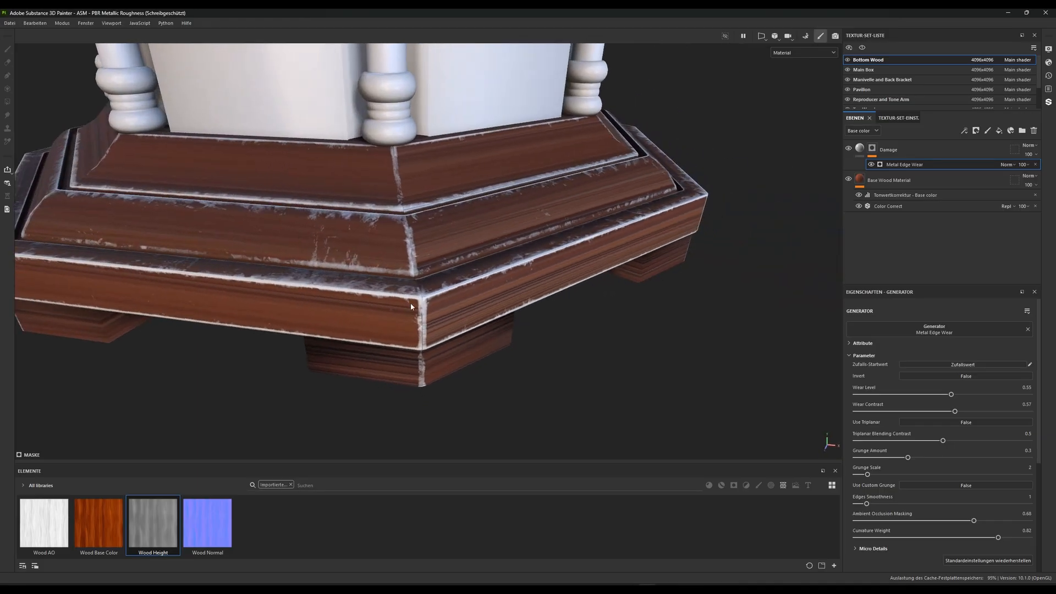
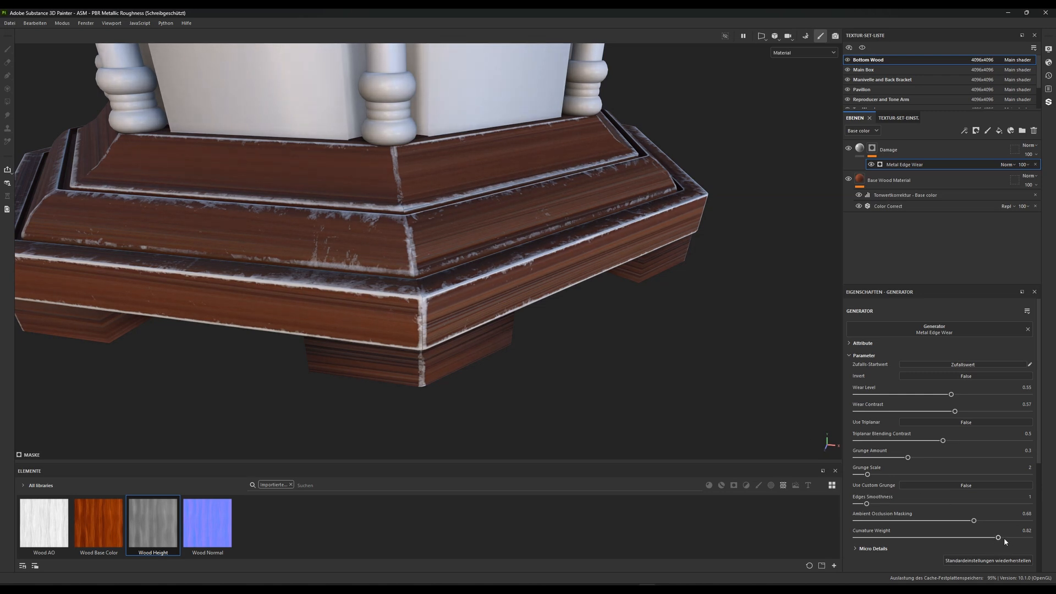
Set the Metal Edge Wear generator's Curvature Weight to 1 and check the worn edges around the wooden base
left_click_drag(1012, 537, 1053, 539)
scroll(540, 353, "down", 3)
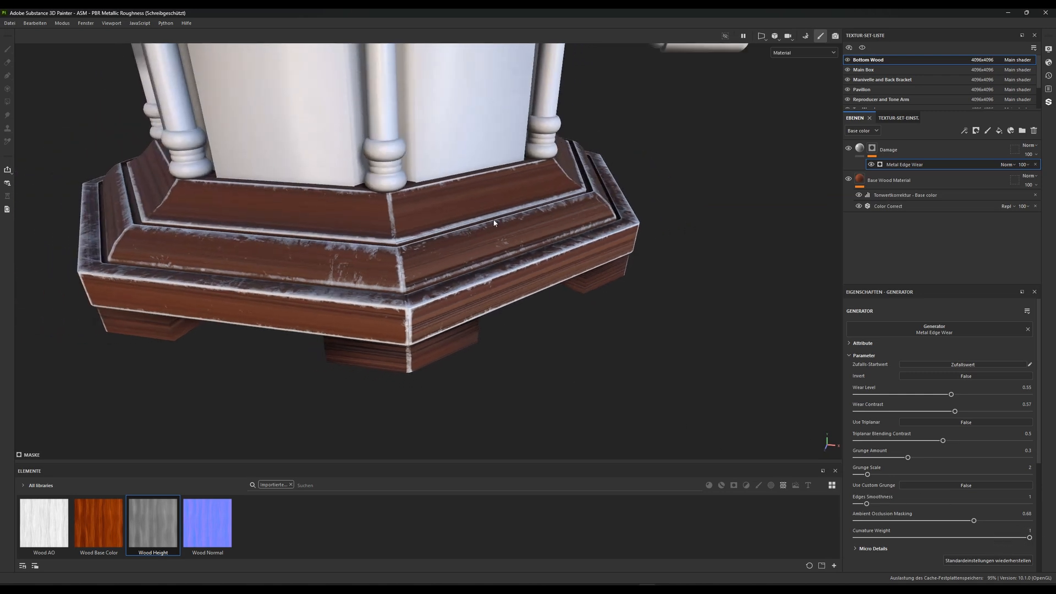
left_click_drag(531, 326, 473, 316, "alt")
scroll(473, 316, "up", 1)
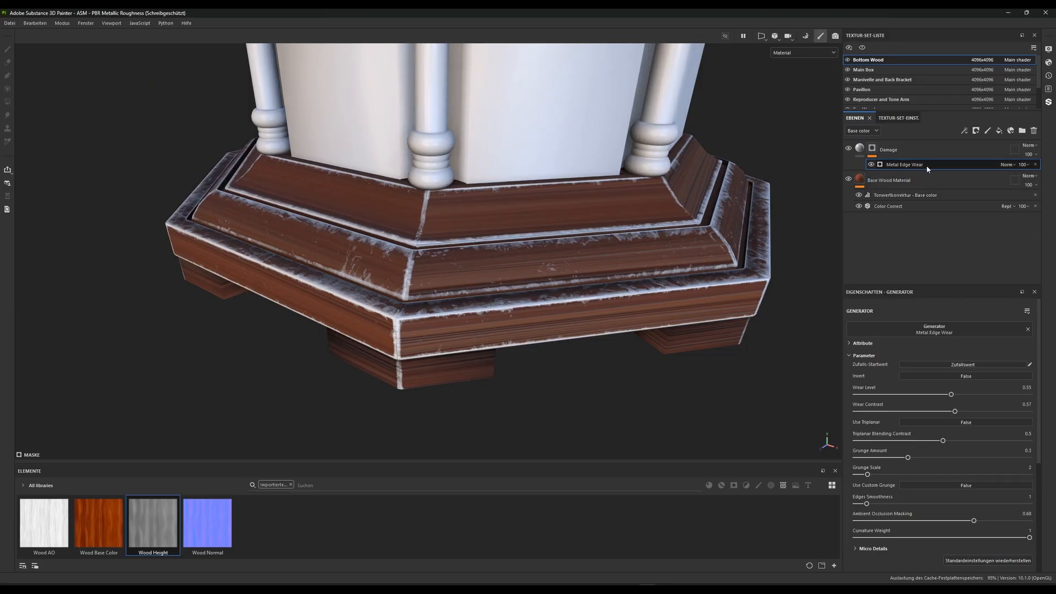
Clear the imported-assets filter, show only textures, and browse the grunge maps for one that suits worn wood
left_click(291, 485)
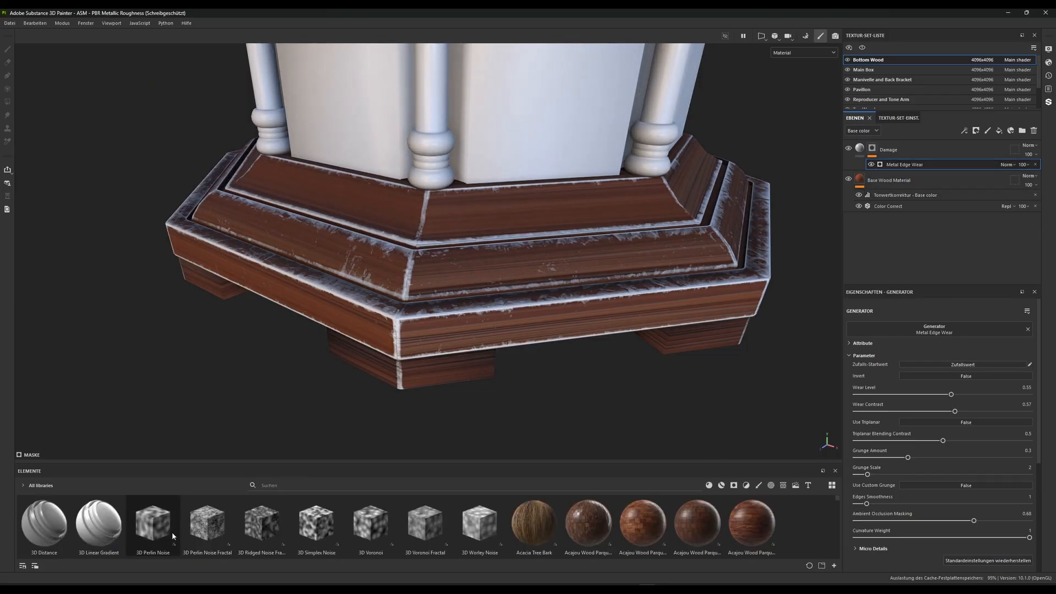
left_click(784, 485)
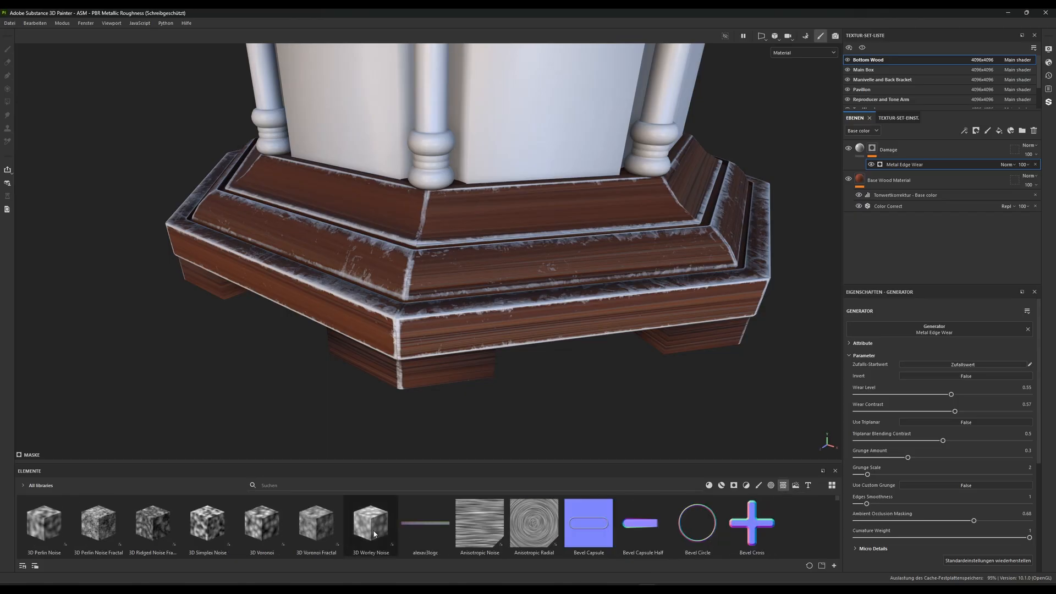
scroll(450, 533, "down", 10)
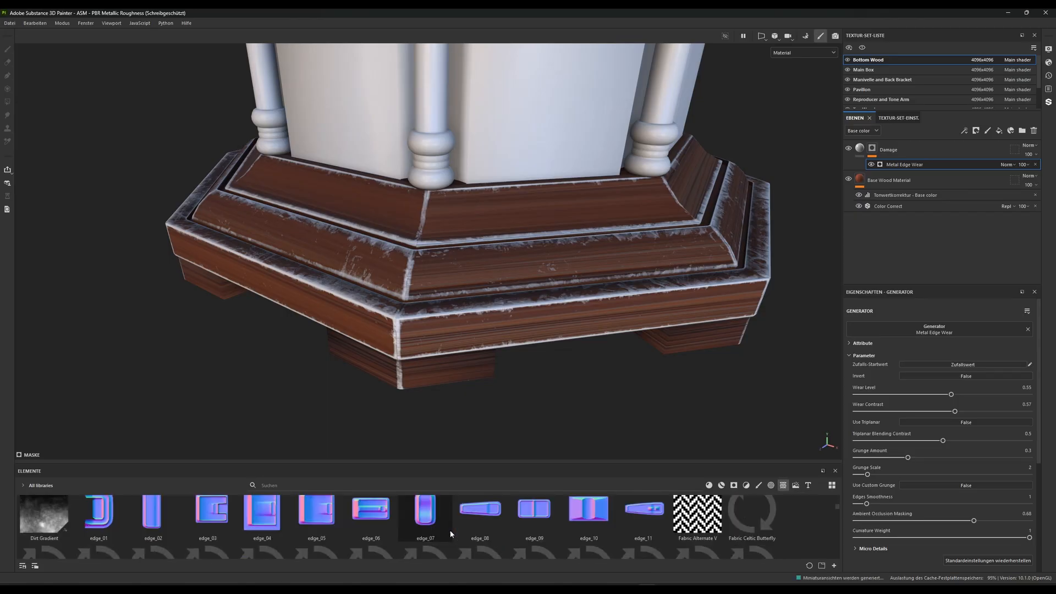
scroll(450, 533, "down", 8)
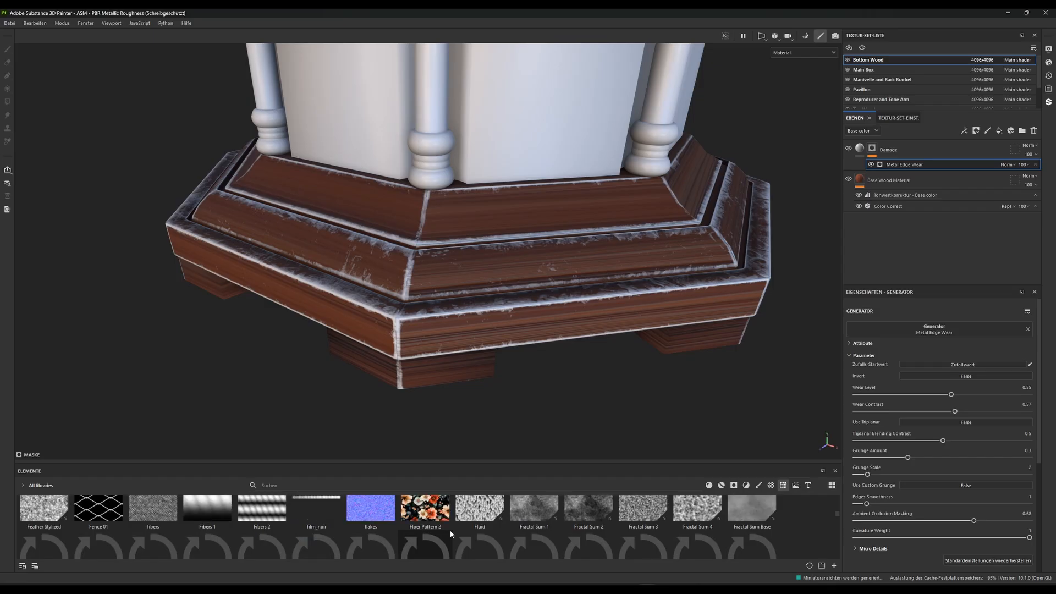
scroll(449, 533, "down", 2)
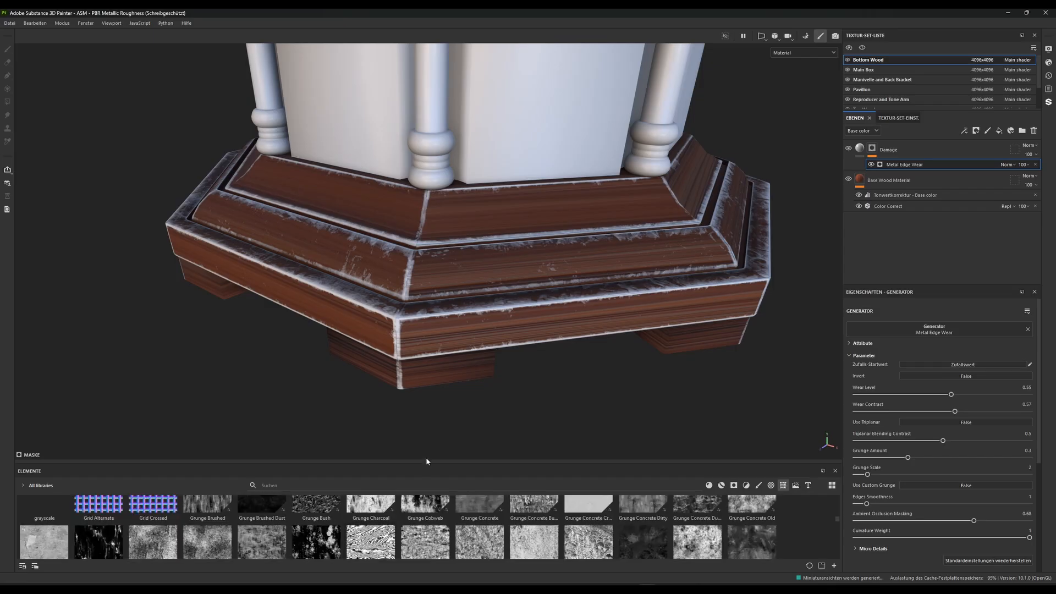
left_click_drag(426, 465, 427, 398)
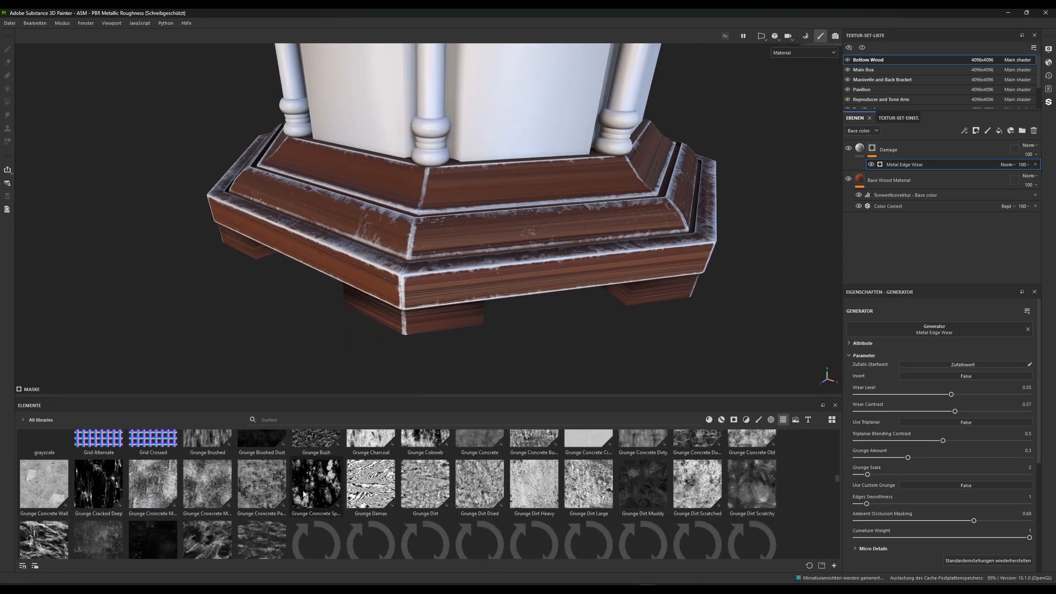
scroll(302, 494, "up", 2)
scroll(295, 514, "down", 2)
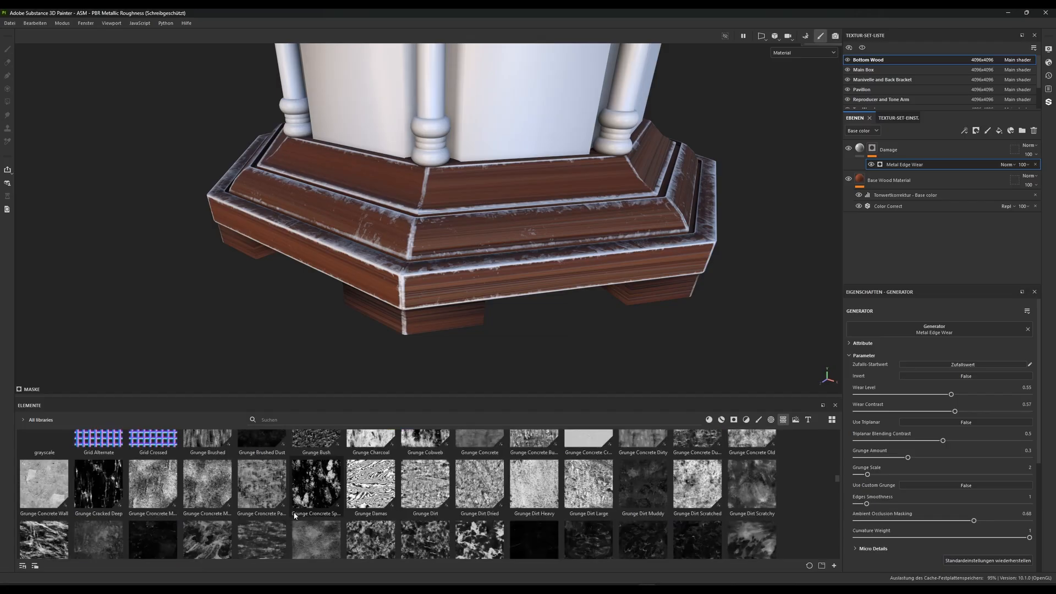
scroll(365, 523, "down", 3)
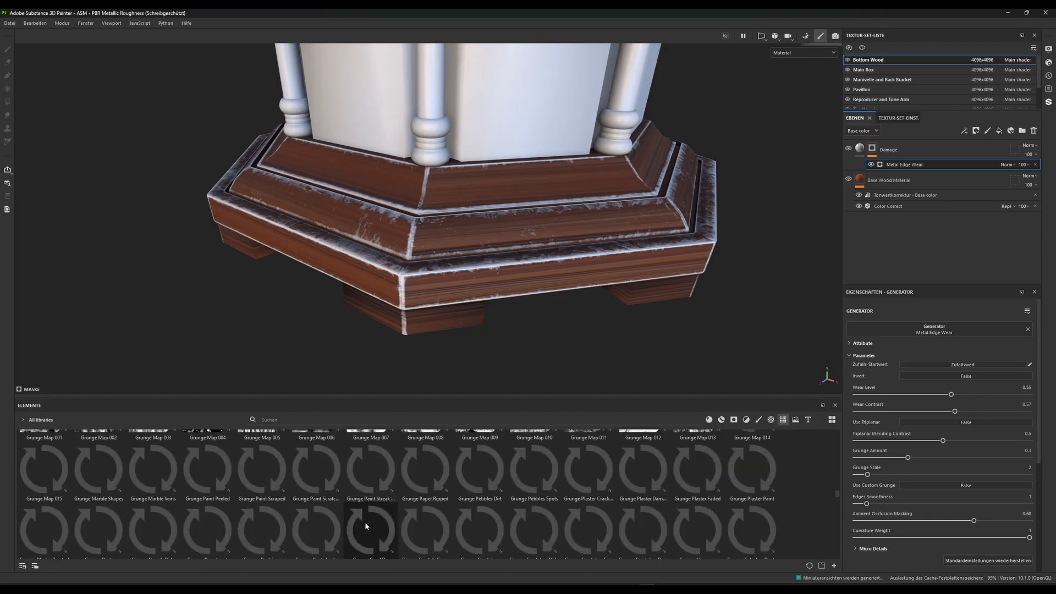
scroll(365, 523, "down", 3)
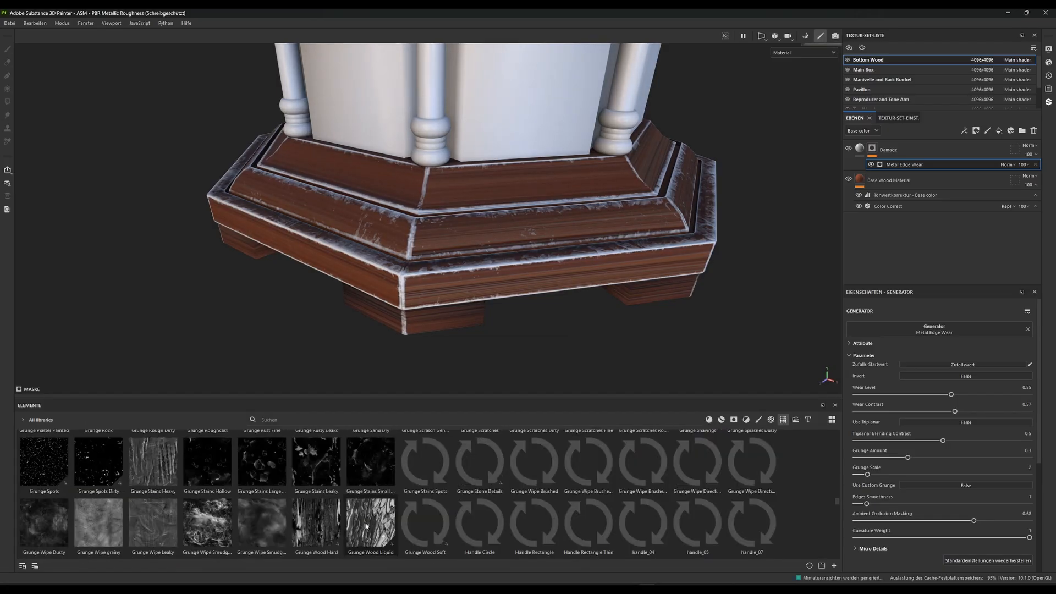
scroll(365, 525, "down", 1)
scroll(365, 525, "up", 9)
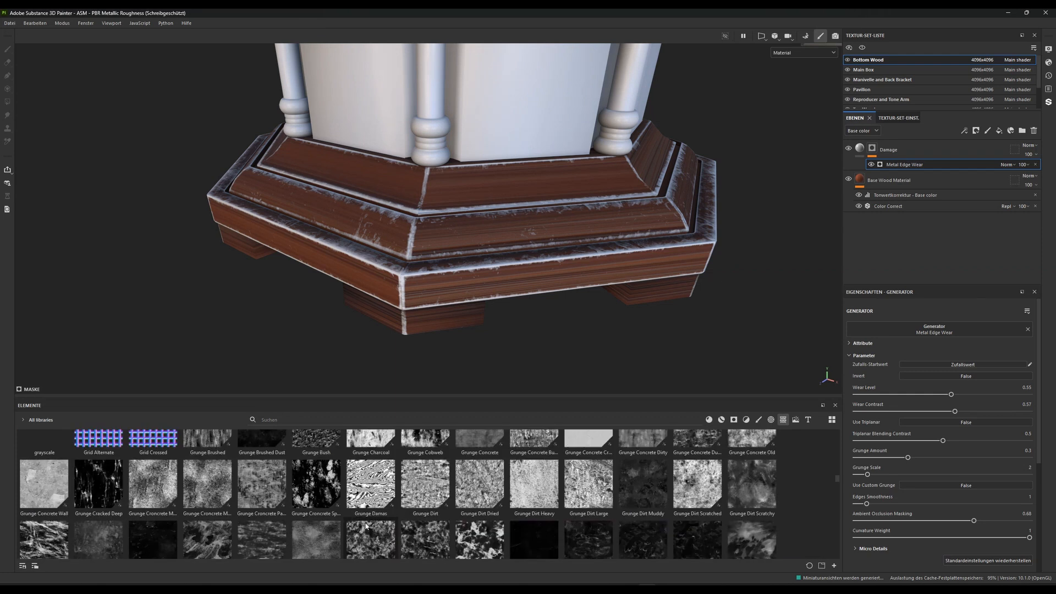
scroll(365, 526, "down", 2)
scroll(357, 526, "up", 2)
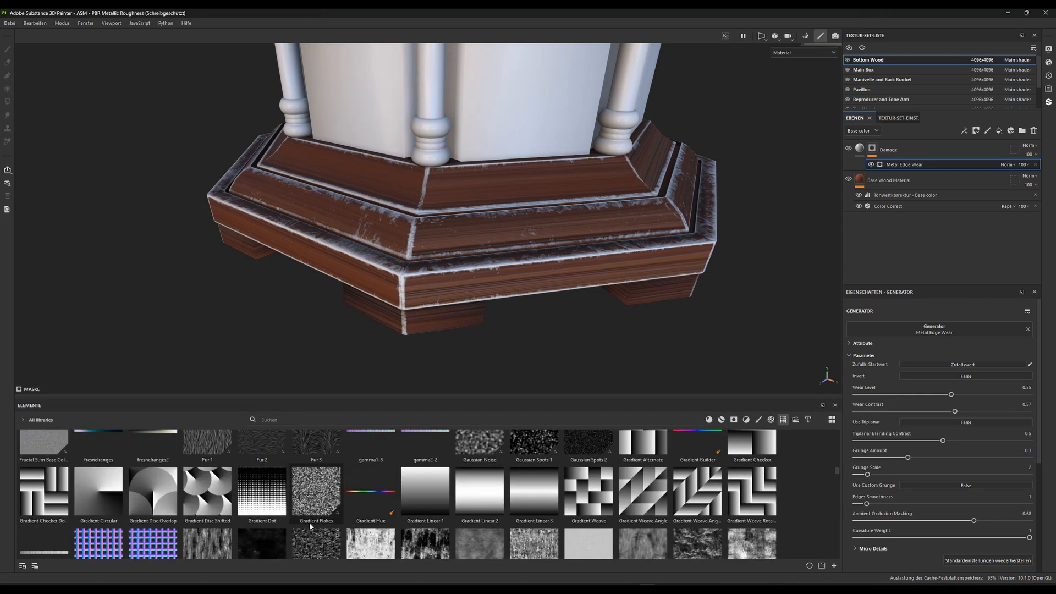
scroll(203, 484, "down", 2)
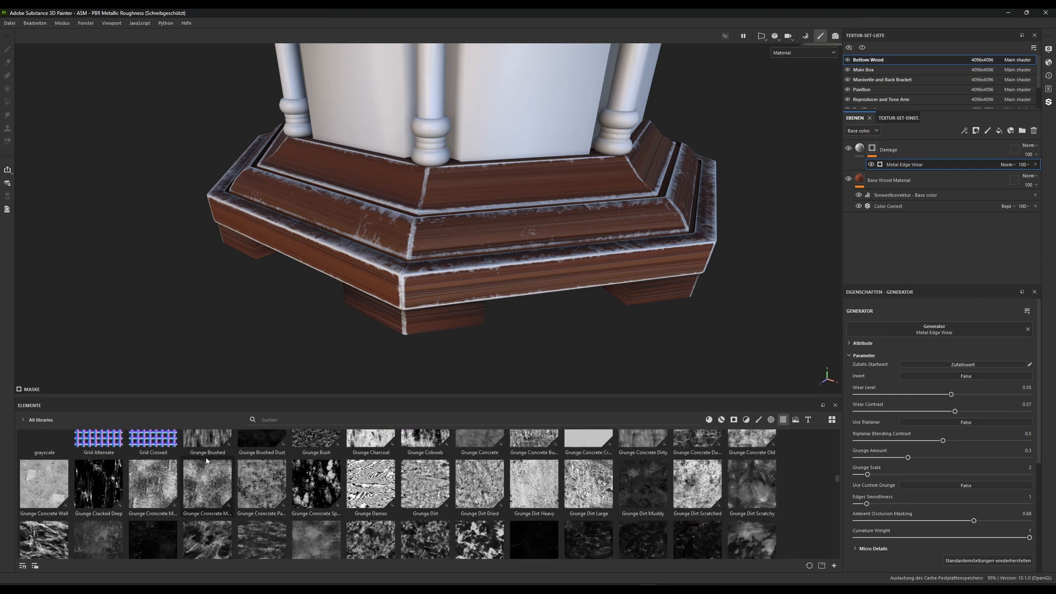
scroll(216, 474, "up", 2)
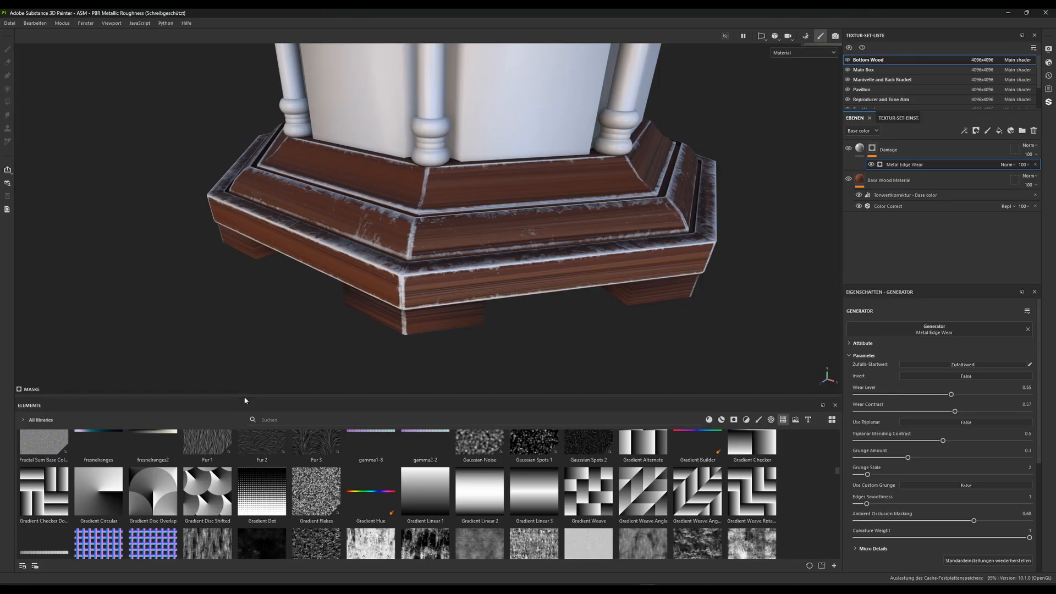
scroll(236, 457, "down", 2)
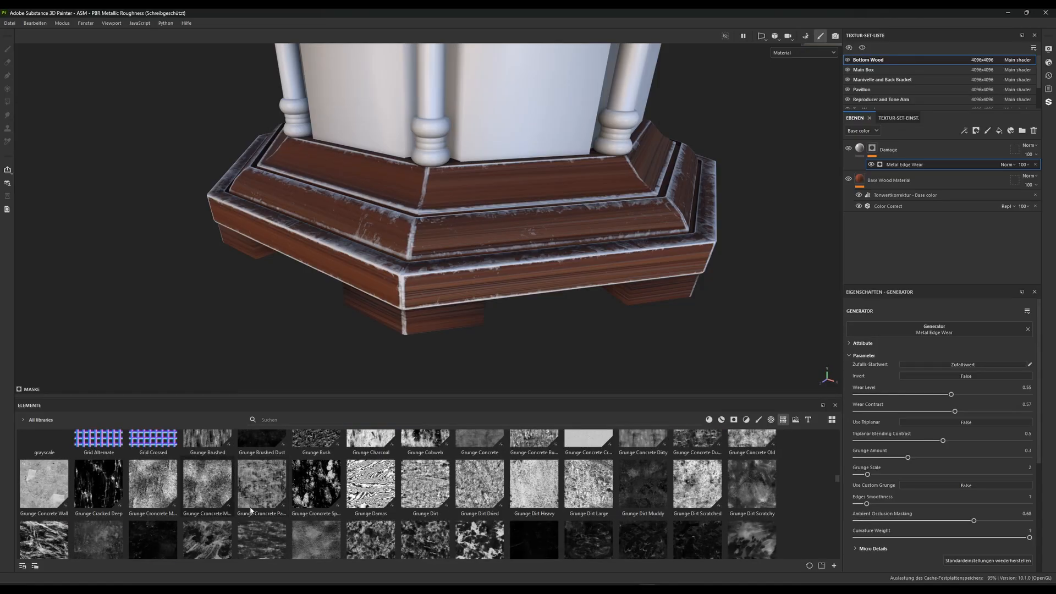
Add the Grunge Brushed texture as a fill in the Damage layer's mask, above the Metal Edge Wear generator
mouse_move(204, 441)
left_click(203, 441)
left_click_drag(435, 441, 922, 160)
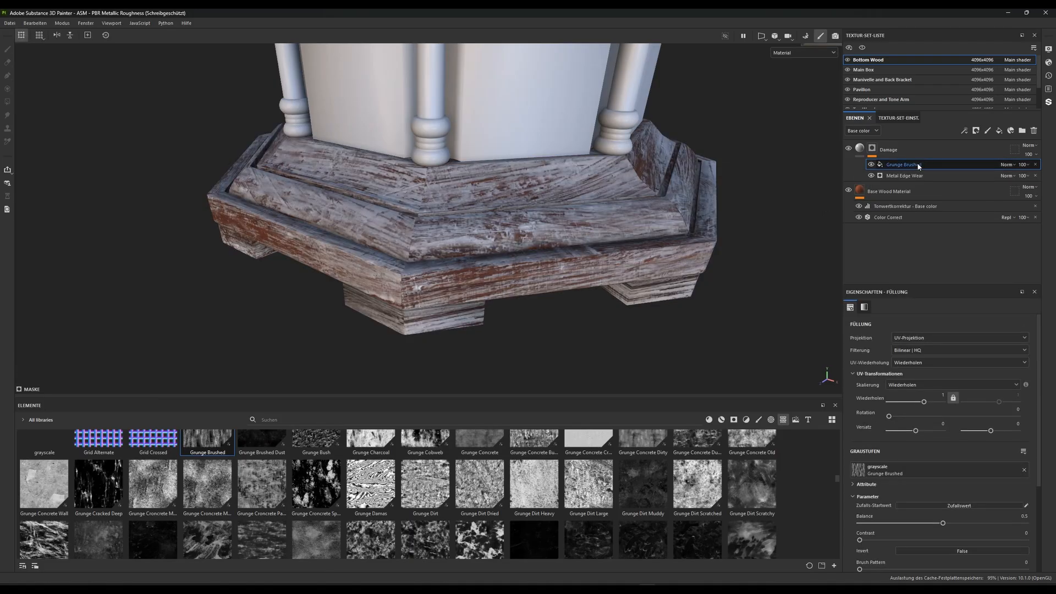
Unlink the Grunge Brushed fill's repeat values and set its tiling to 1.27 by 0.71
scroll(538, 321, "up", 2)
left_click_drag(538, 318, 386, 222, "alt")
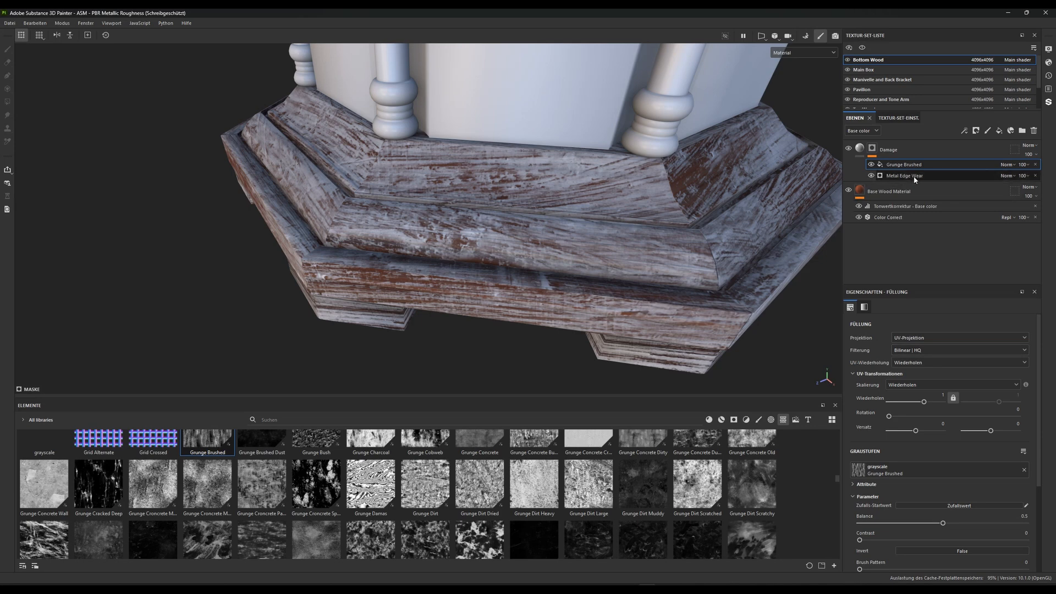
left_click(953, 398)
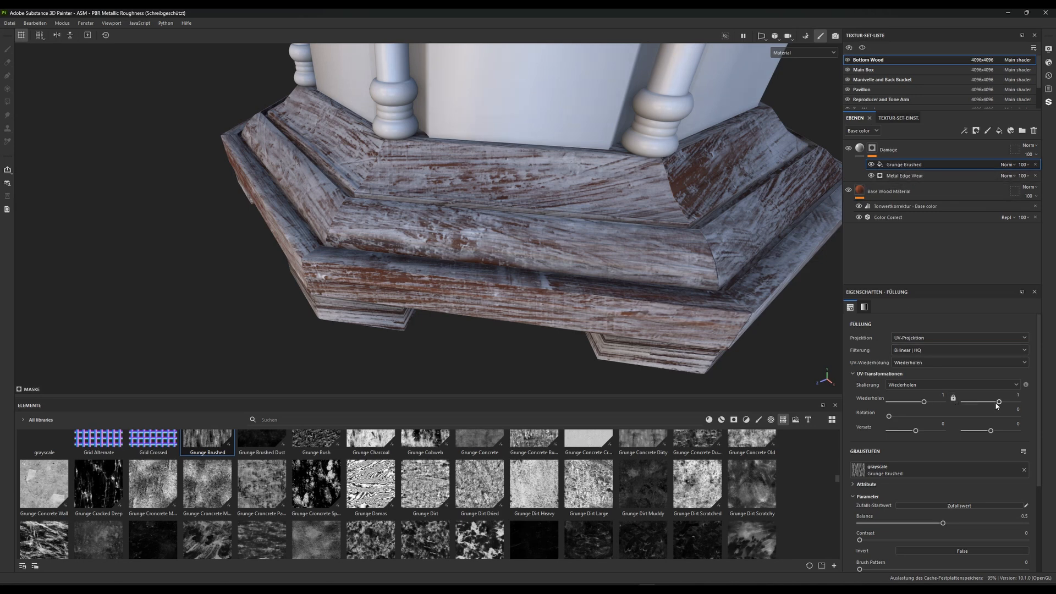
left_click_drag(999, 403, 997, 403)
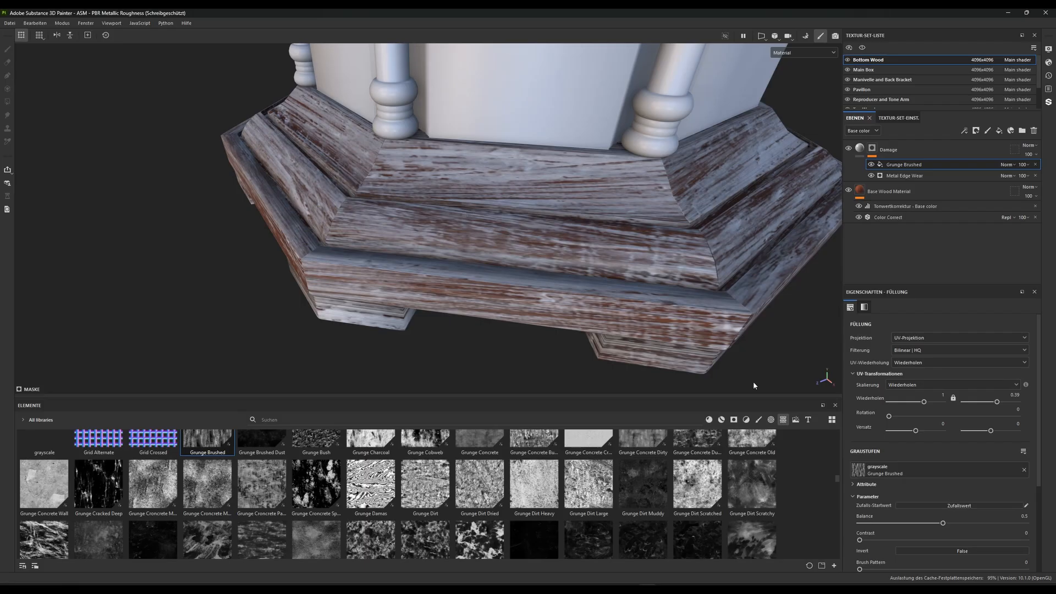
left_click_drag(924, 406, 998, 403)
left_click_drag(576, 264, 471, 255, "alt")
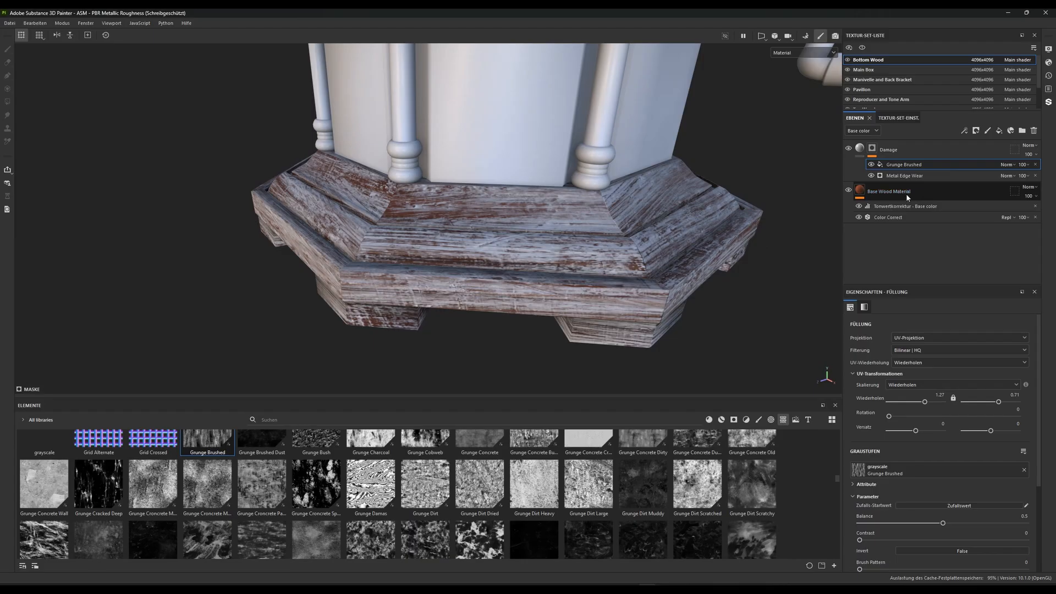
Set the Grunge Brushed fill's blending mode to Multiply over the edge wear mask
left_click(1010, 165)
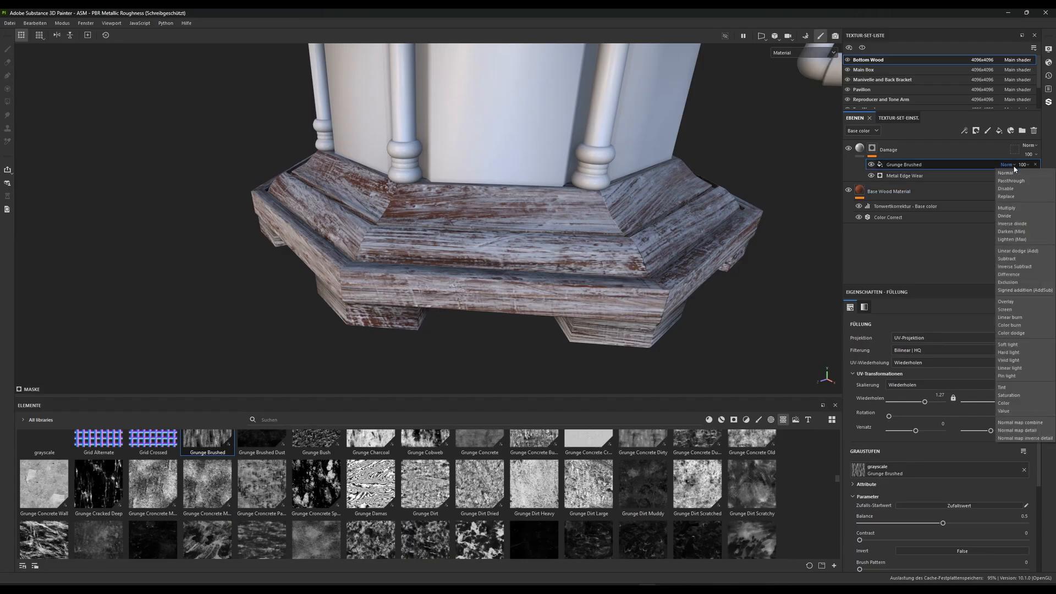
left_click(1011, 208)
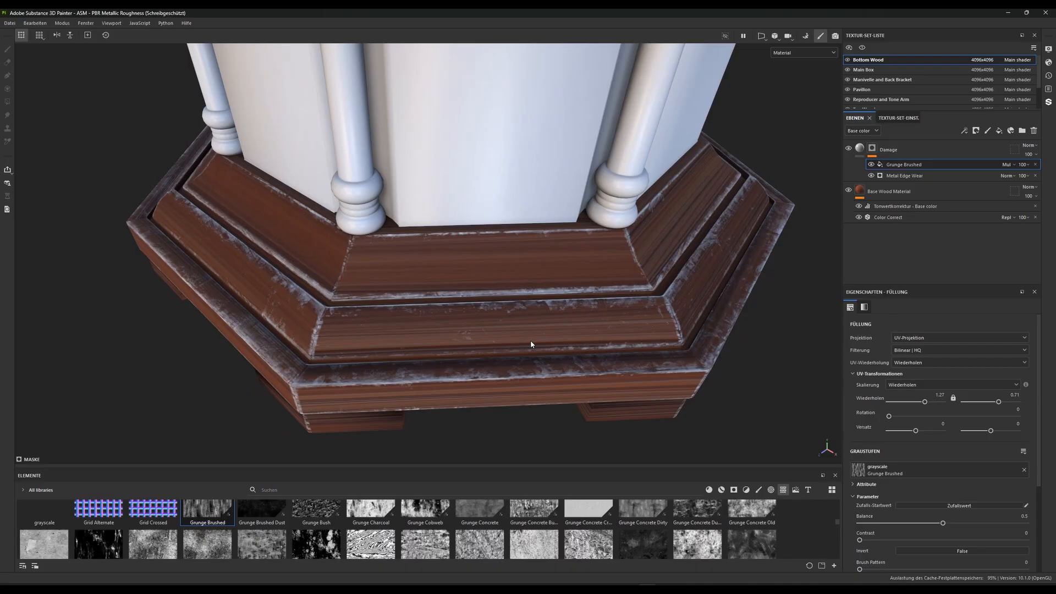
left_click_drag(531, 343, 582, 254, "alt")
scroll(508, 268, "up", 3)
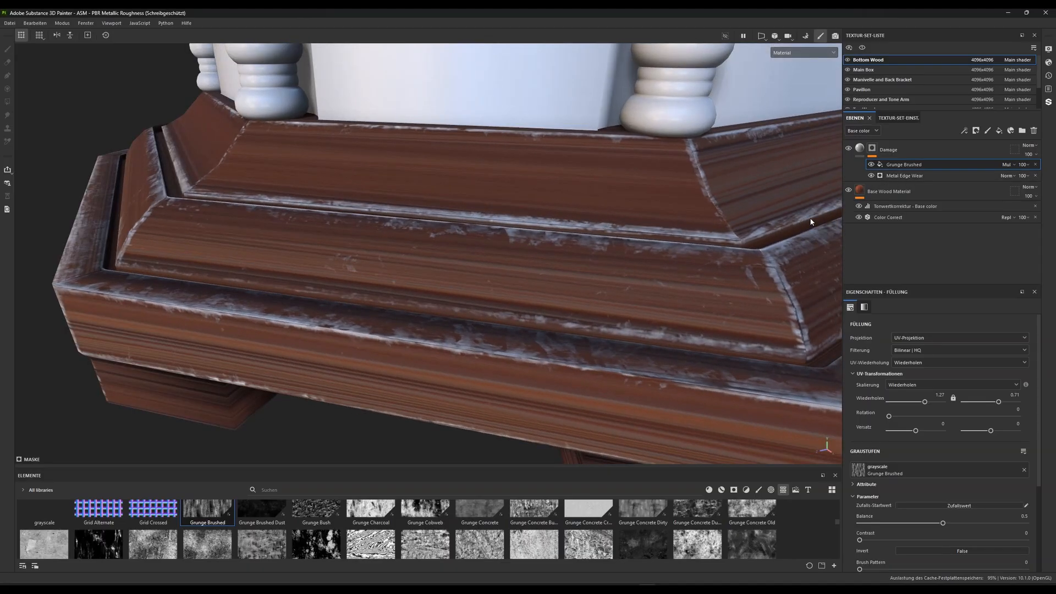
Compare the edge damage with and without the Grunge Brushed fill, and examine the base's corners up close
left_click(871, 165)
left_click(871, 164)
left_click(871, 164)
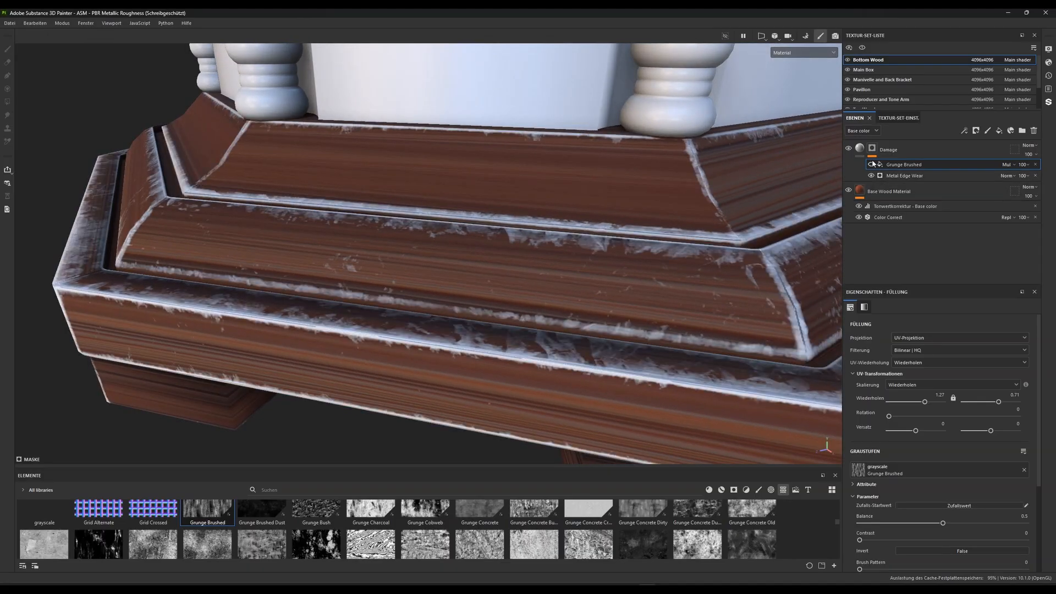
left_click(871, 165)
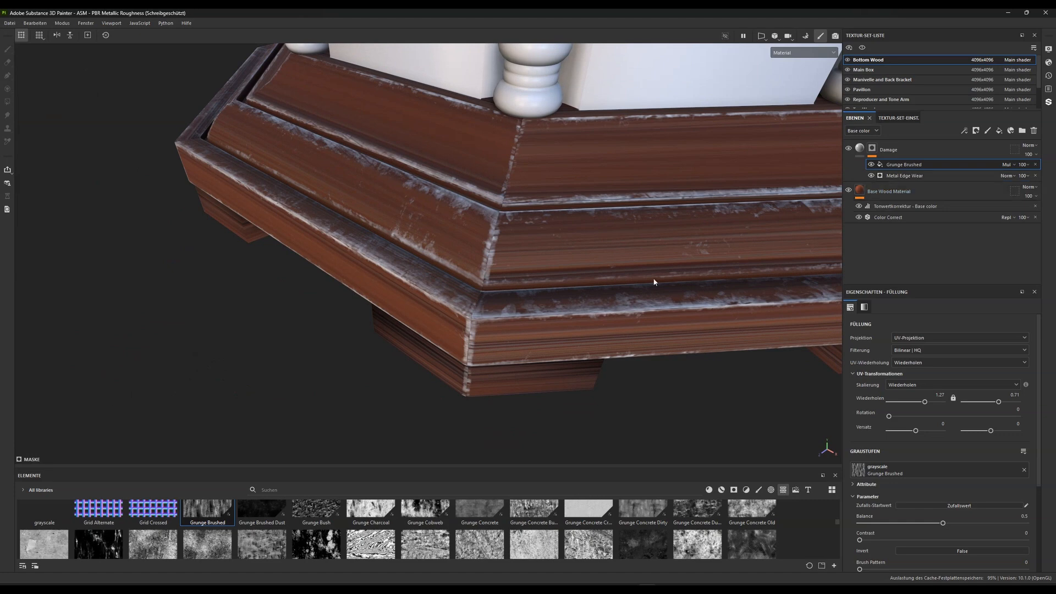
left_click_drag(609, 292, 632, 267, "alt")
scroll(569, 182, "up", 3)
left_click_drag(410, 240, 464, 315, "alt")
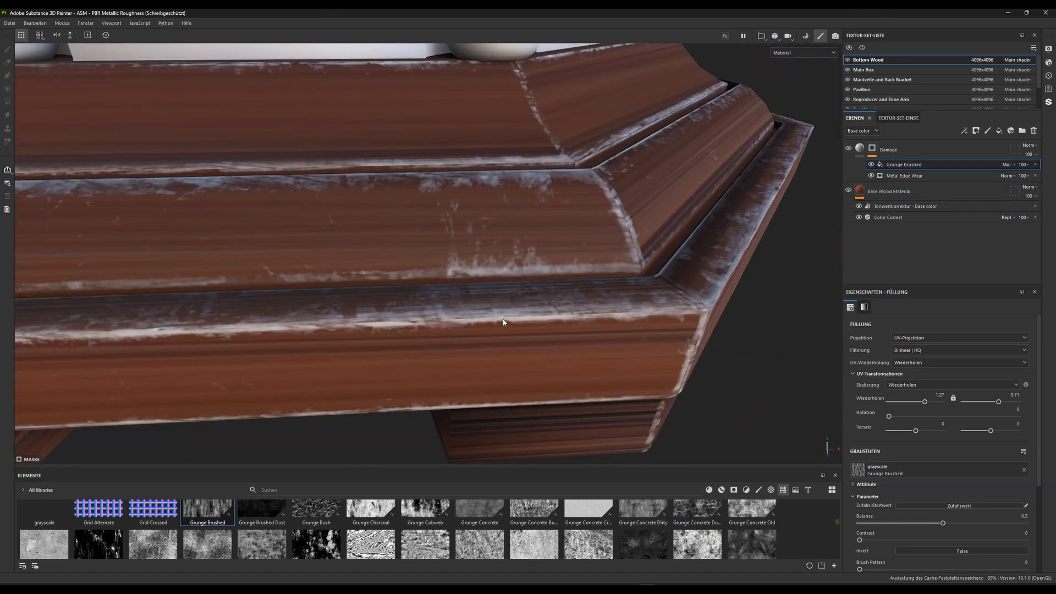
scroll(663, 344, "down", 2)
scroll(618, 351, "down", 3)
left_click_drag(618, 347, 518, 256, "alt")
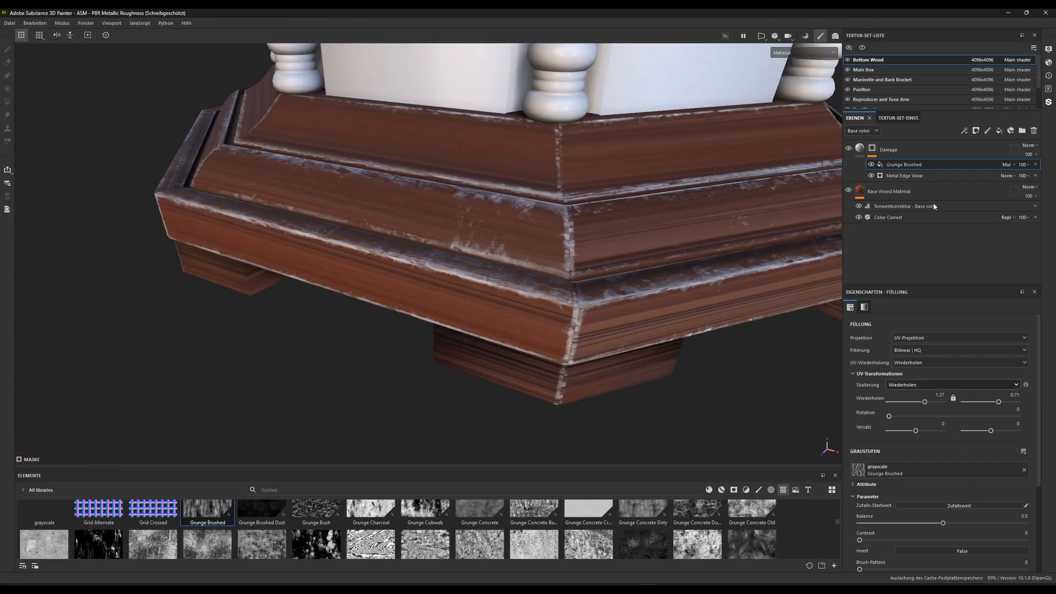
Set the Grunge Brushed fill's Balance to 0.28 and its Contrast to 0.1
scroll(954, 428, "down", 2)
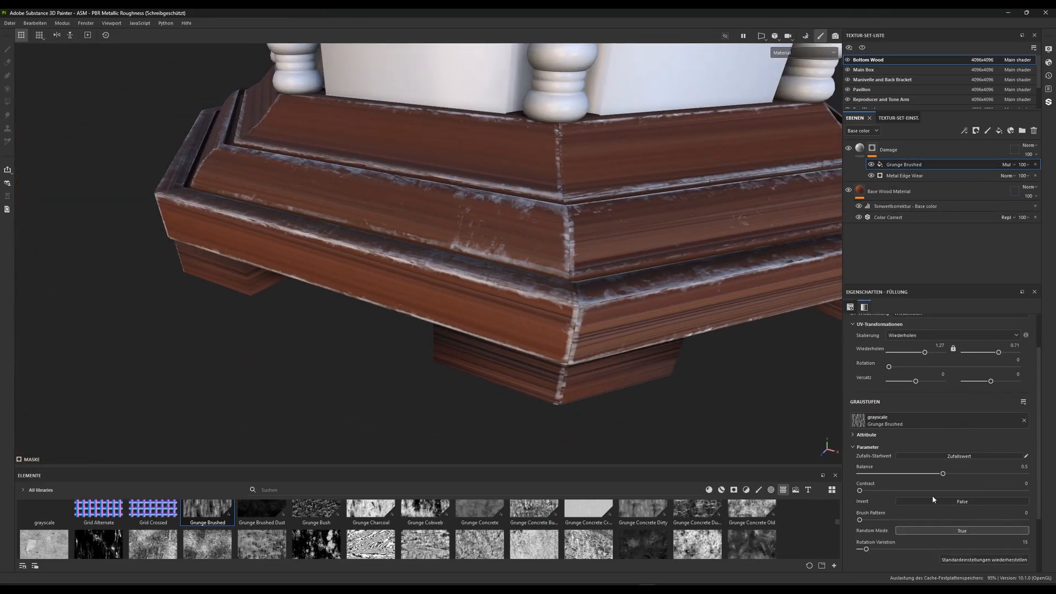
left_click_drag(942, 474, 898, 474)
left_click_drag(560, 206, 505, 309, "alt")
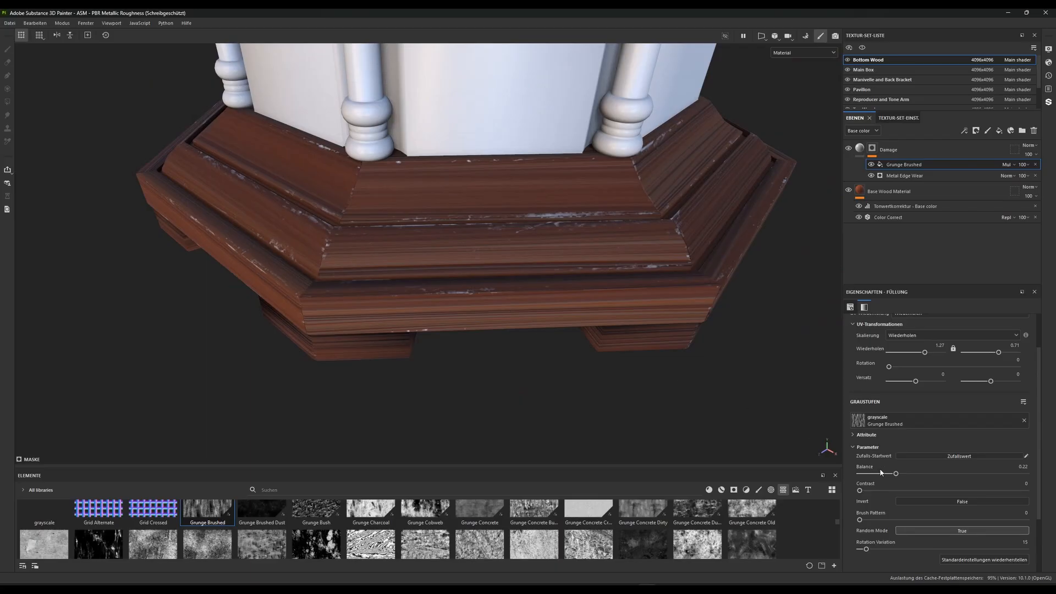
left_click_drag(859, 490, 906, 475)
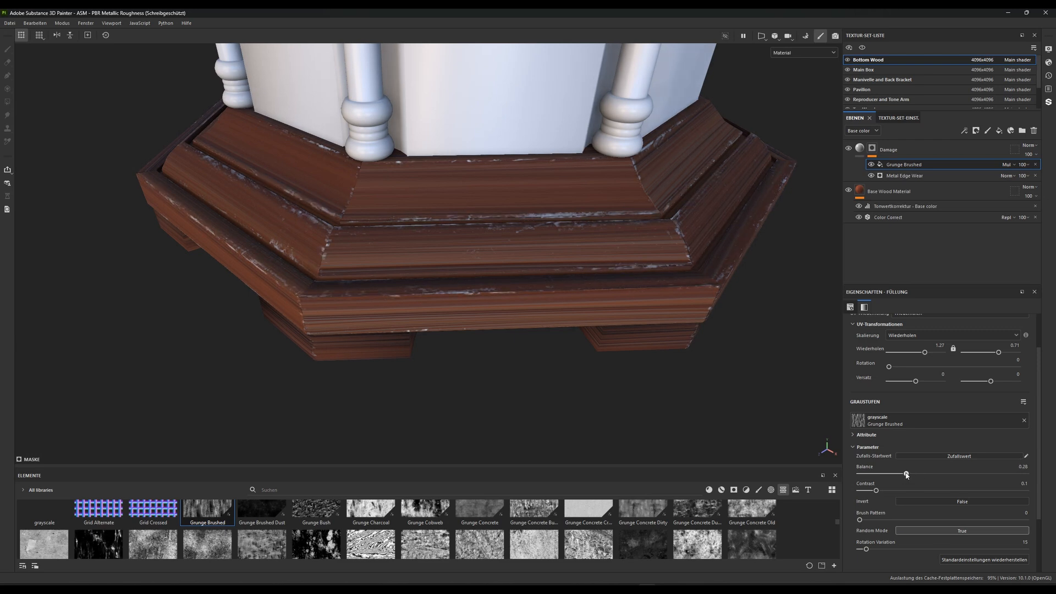
Set the Metal Edge Wear generator's Grunge Amount to 0.56, and the Grunge Brushed fill's Balance to 0.26 and Contrast to 0.39
left_click(899, 175)
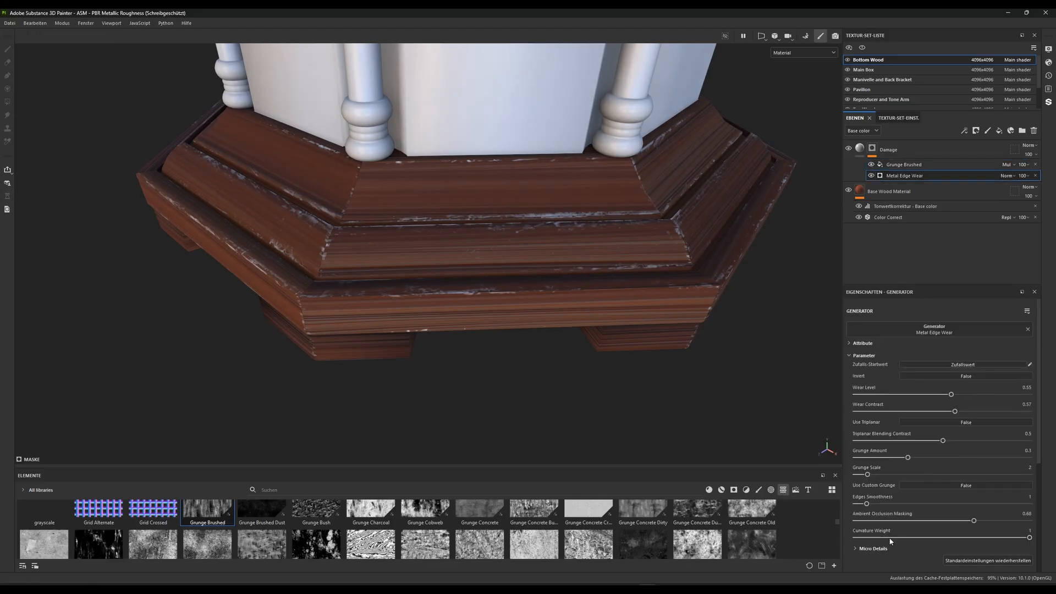
left_click_drag(909, 459, 954, 458)
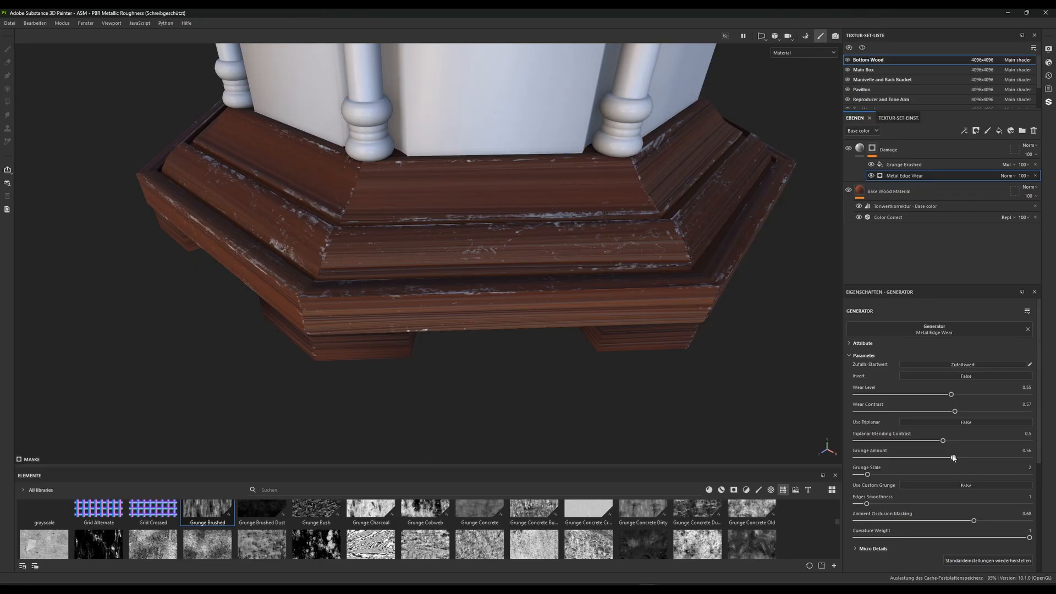
left_click(905, 165)
left_click_drag(909, 476, 925, 491)
right_click_drag(564, 267, 572, 341, "alt")
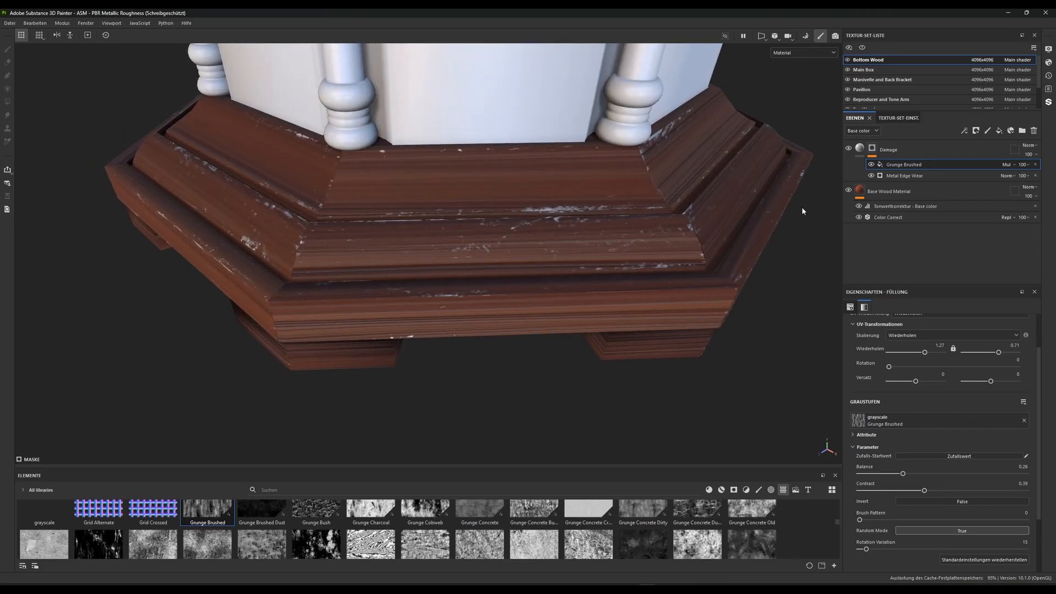
Add a levels effect to the Damage layer's mask, above the Grunge Brushed fill
right_click(907, 168)
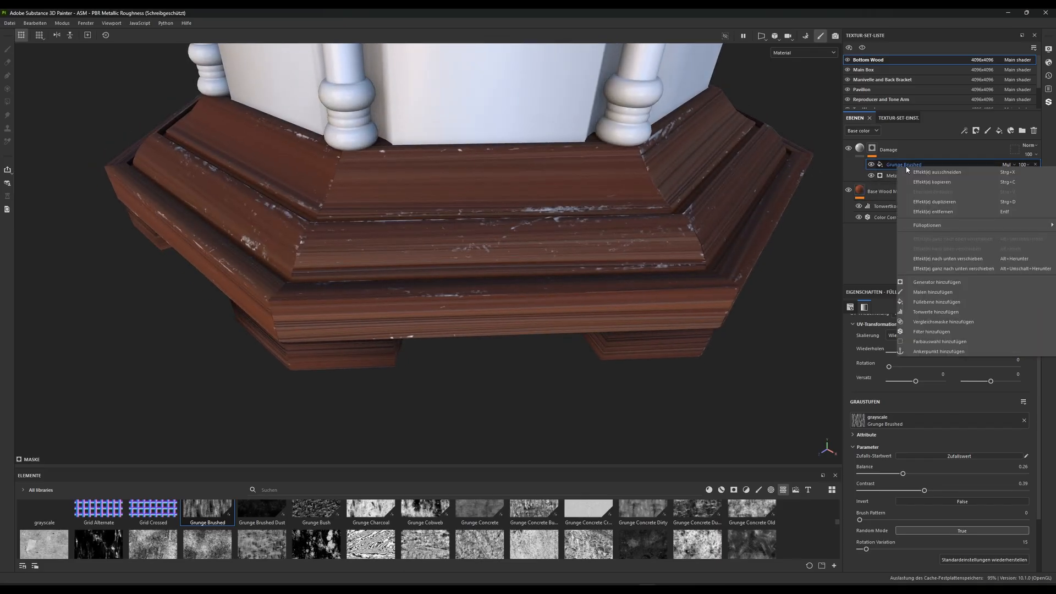
left_click(928, 313)
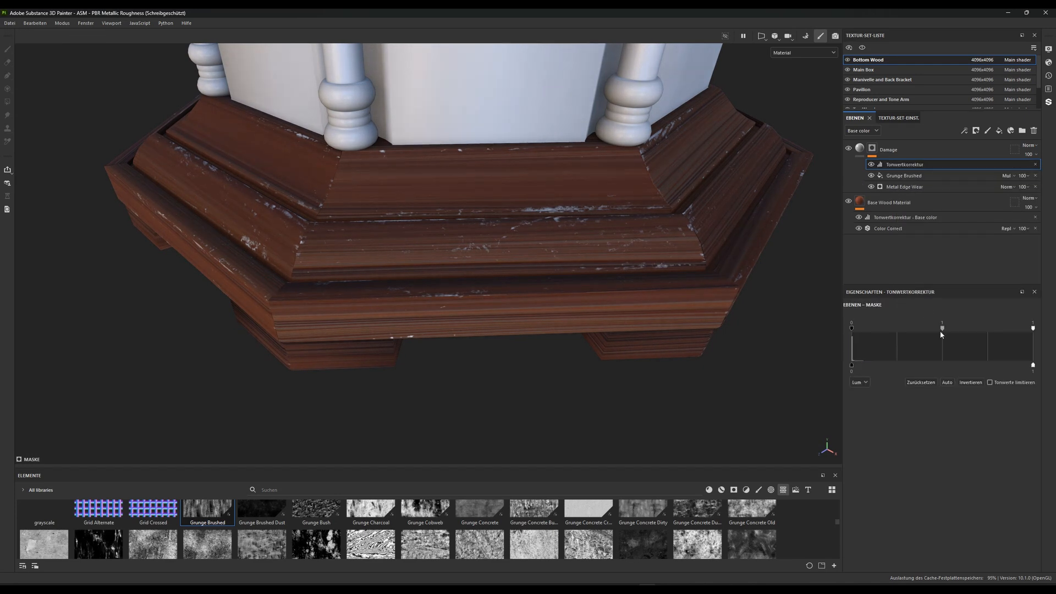
Adjust the Damage mask's levels: set the input midtone to 0.54, input white to 0.509 and output white to 0.452
left_click_drag(942, 330, 860, 329)
mouse_move(928, 327)
left_mouse_down()
mouse_move(959, 326)
mouse_move(844, 329)
left_mouse_up()
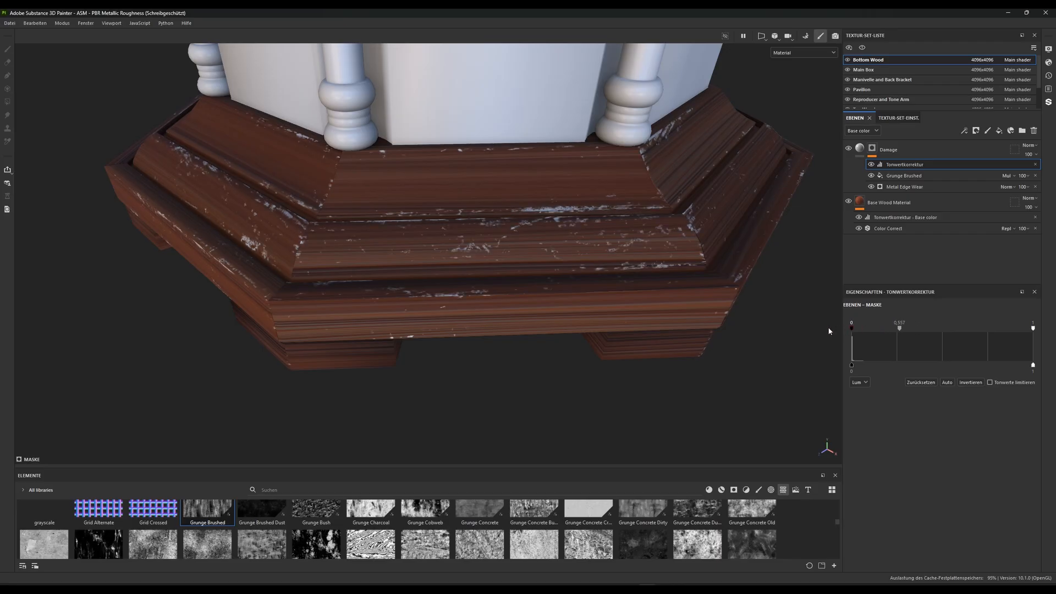
left_click_drag(1033, 329, 952, 328)
mouse_move(883, 329)
left_mouse_down()
mouse_move(918, 329)
mouse_move(861, 329)
mouse_move(938, 329)
mouse_move(850, 327)
mouse_move(863, 327)
left_mouse_up()
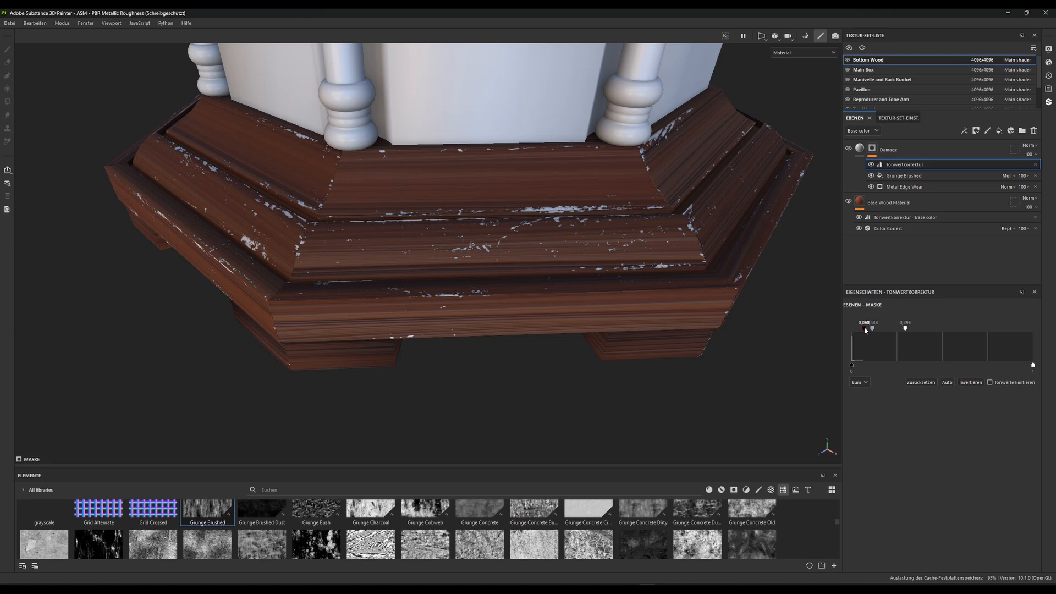
left_click_drag(854, 329, 850, 329)
left_click_drag(852, 367, 837, 362)
left_click_drag(1032, 367, 940, 334)
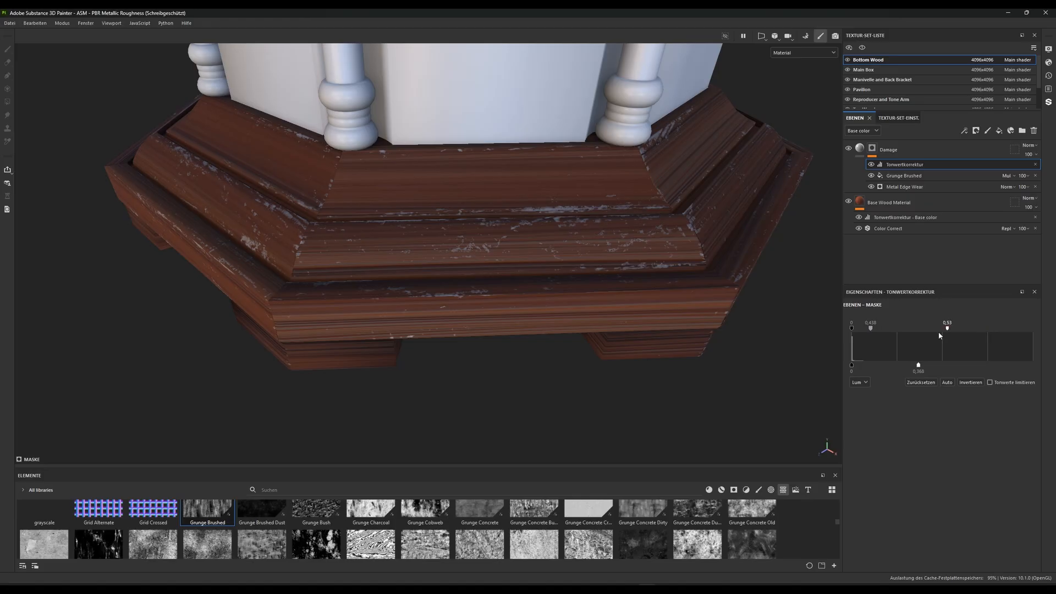
mouse_move(870, 329)
left_mouse_down()
mouse_move(888, 330)
mouse_move(856, 331)
mouse_move(874, 330)
left_mouse_up()
mouse_move(938, 364)
left_mouse_down()
mouse_move(1017, 366)
mouse_move(918, 365)
mouse_move(933, 365)
left_mouse_up()
left_click_drag(627, 275, 549, 230, "alt")
scroll(601, 290, "down", 3)
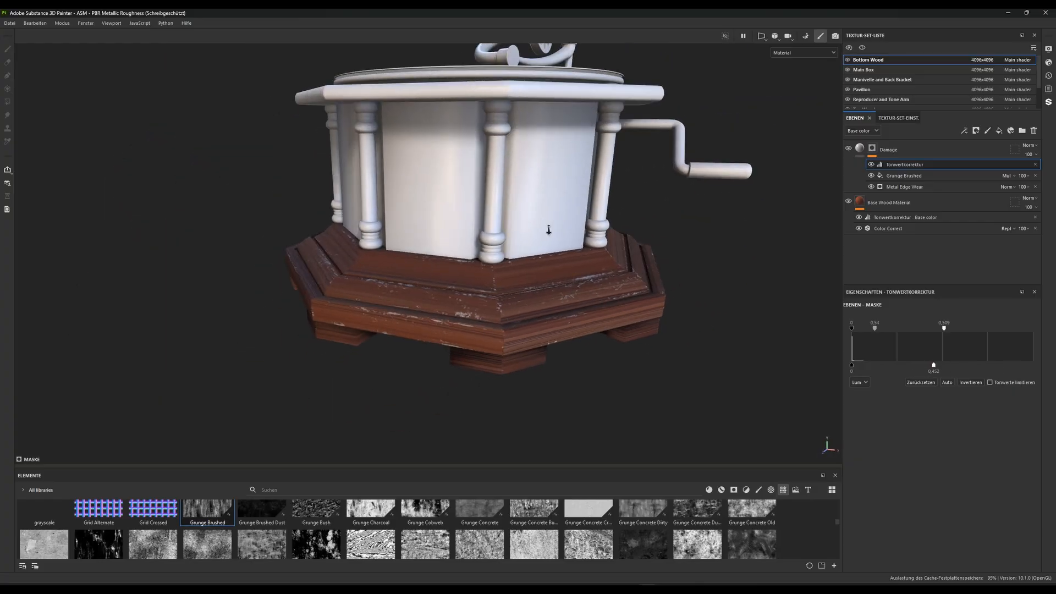
Set the Metal Edge Wear generator's Wear Level to 0.48, Wear Contrast to 0.55 and Grunge Amount to 0.02
scroll(549, 230, "up", 2)
middle_click_drag(549, 237, 549, 269, "alt")
left_click_drag(550, 269, 598, 248, "alt")
left_click(915, 186)
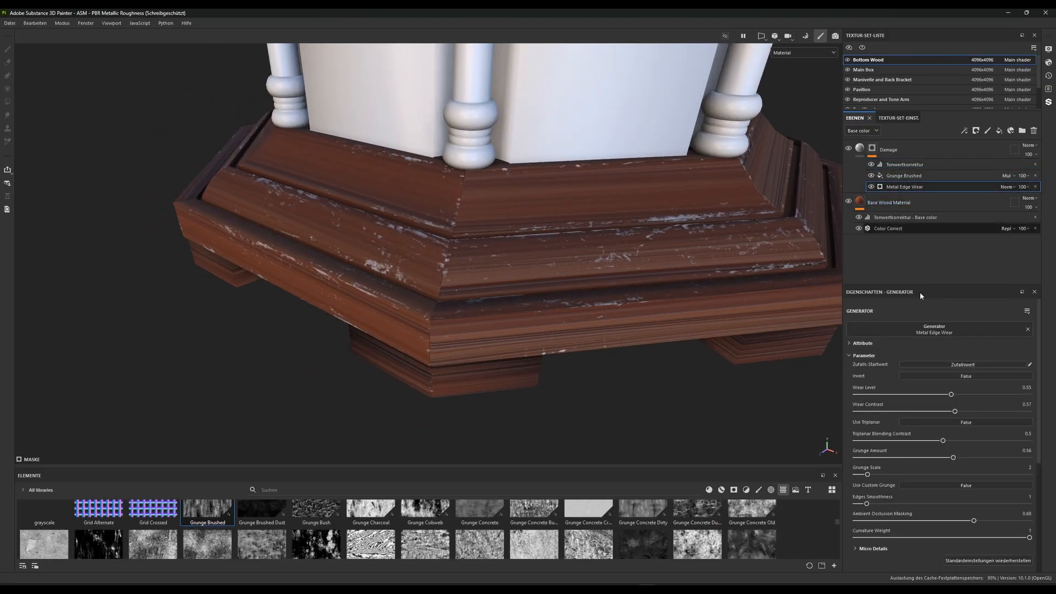
scroll(902, 437, "down", 3)
scroll(962, 402, "up", 3)
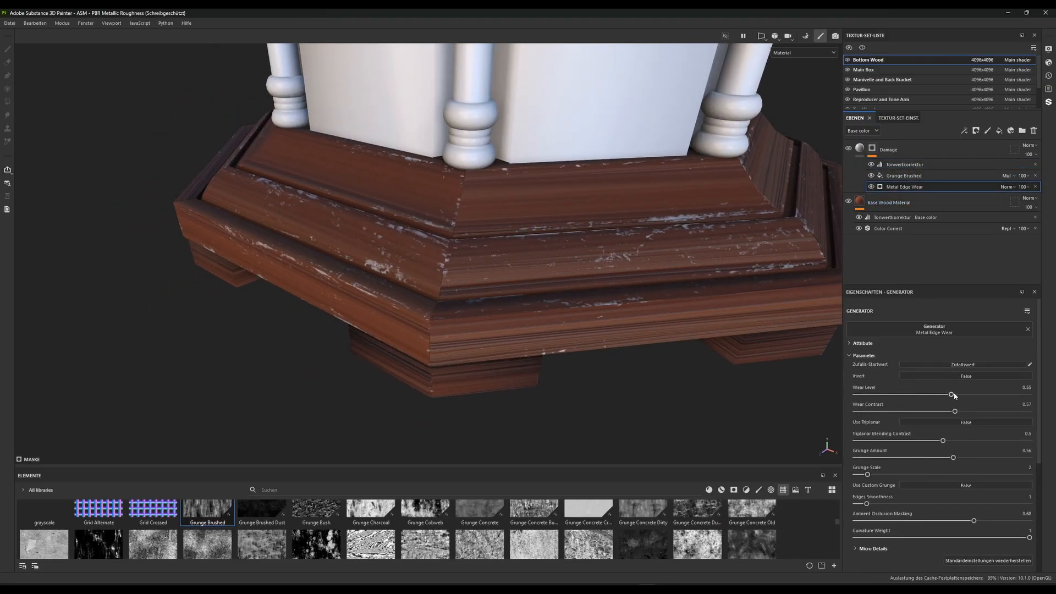
left_click_drag(952, 395, 974, 395)
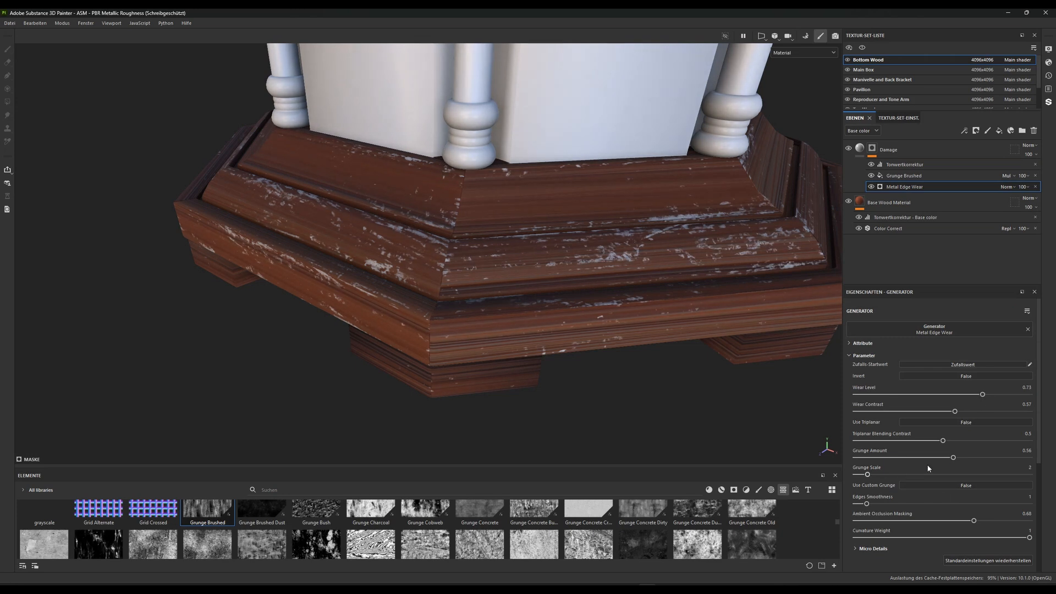
left_click_drag(953, 458, 860, 458)
scroll(483, 199, "down", 3)
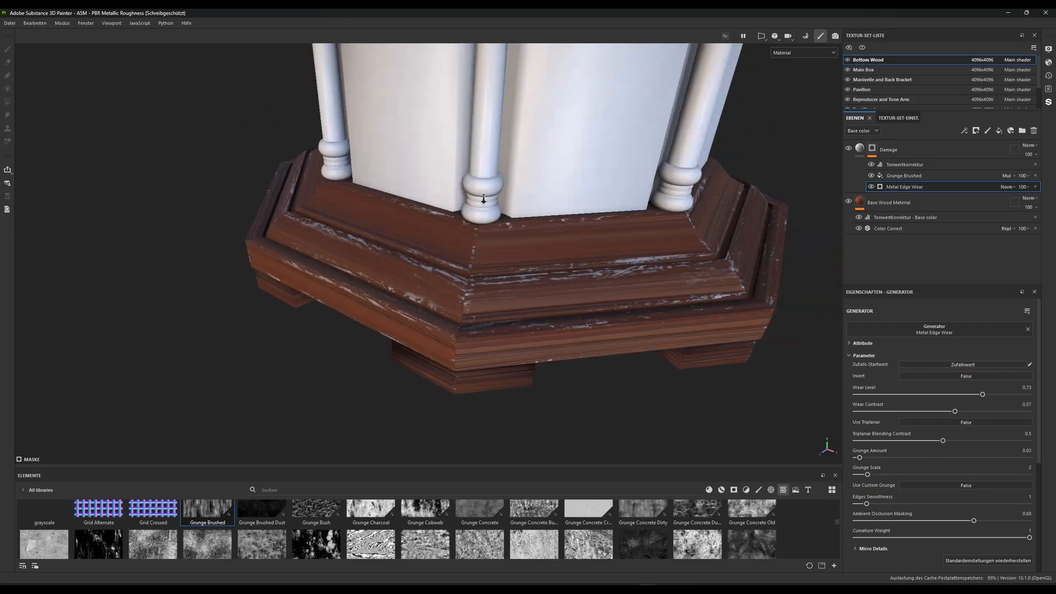
left_click_drag(483, 199, 572, 300, "alt")
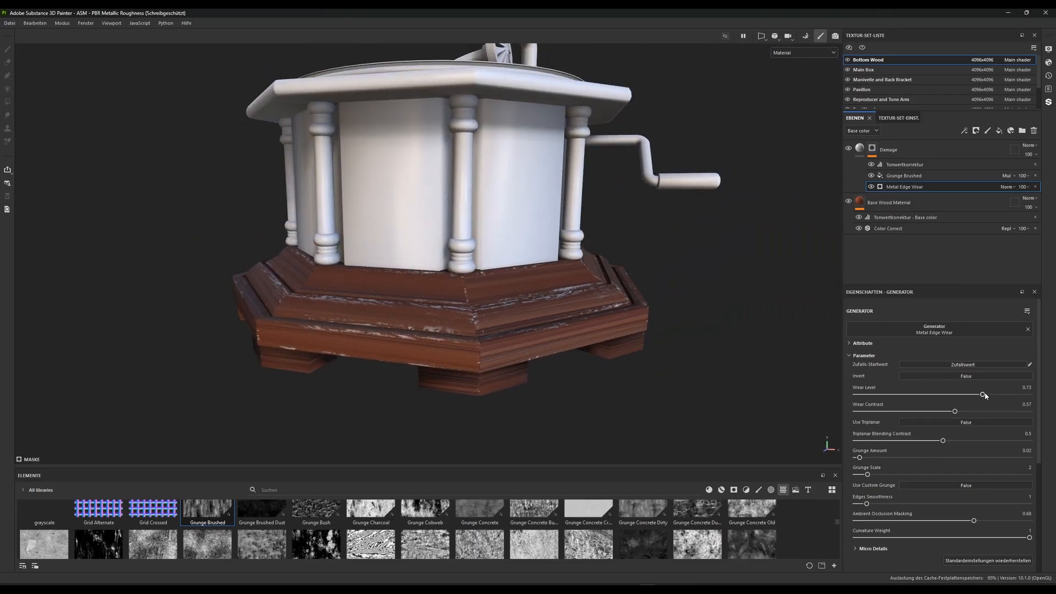
mouse_move(955, 411)
left_mouse_down()
mouse_move(909, 413)
mouse_move(952, 413)
mouse_move(971, 396)
mouse_move(934, 398)
left_mouse_up()
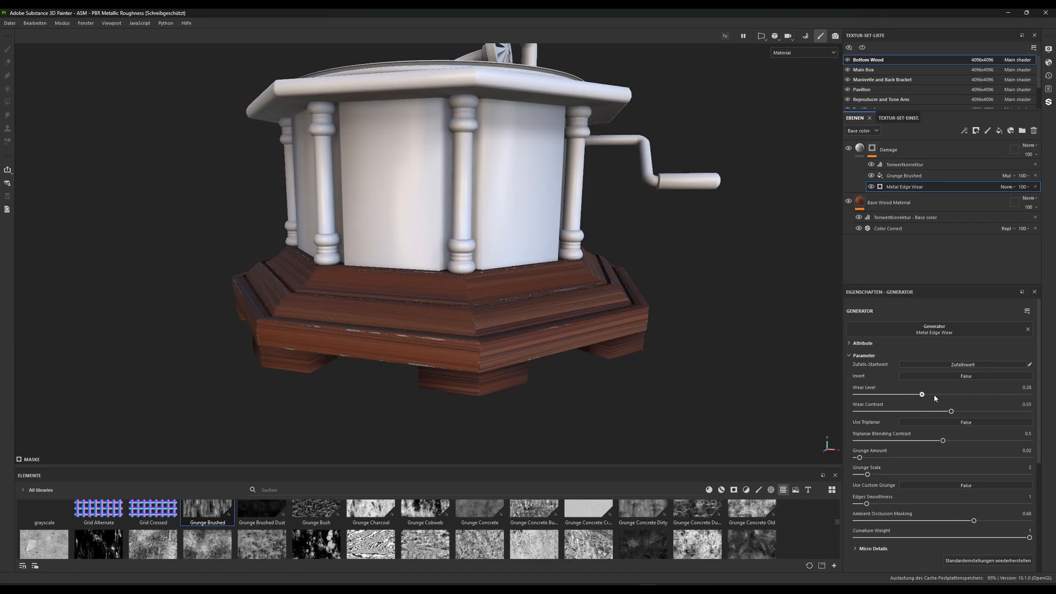
Set the Balance of the Grunge Brushed fill in the Damage mask to 0.3
left_click(904, 176)
mouse_move(904, 475)
left_mouse_down()
mouse_move(938, 474)
mouse_move(905, 474)
left_mouse_up()
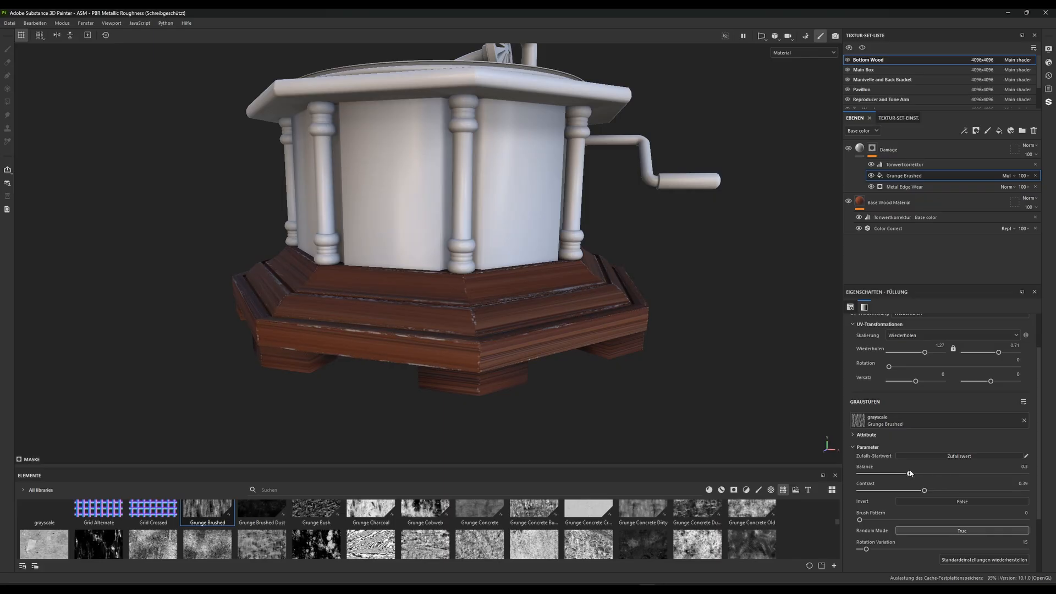
key("f")
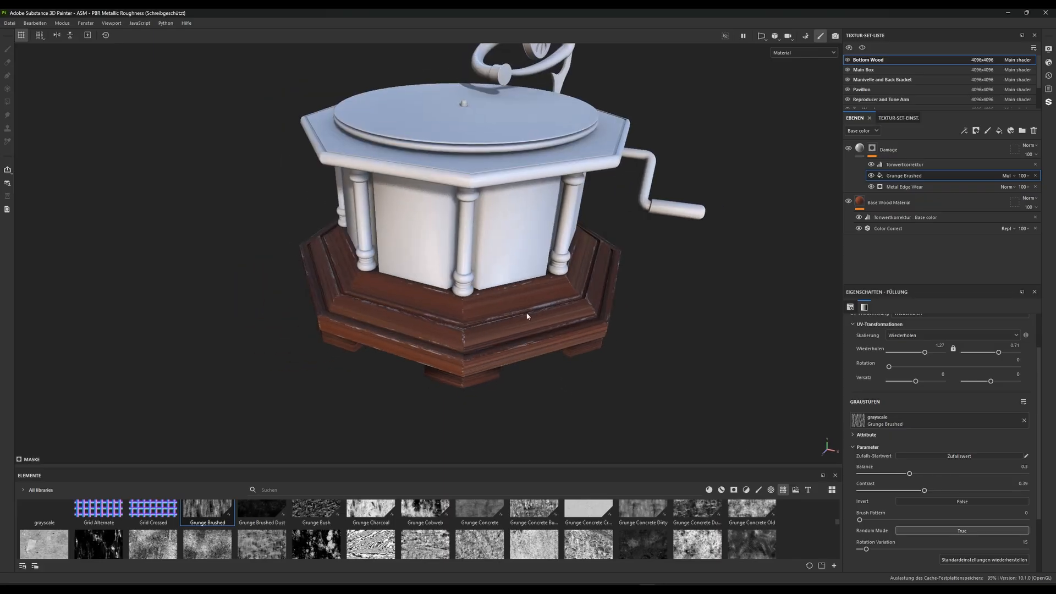
Raise the Metal Edge Wear generator's Grunge Amount to 0.48 and check the damage on the wooden base
left_click(905, 187)
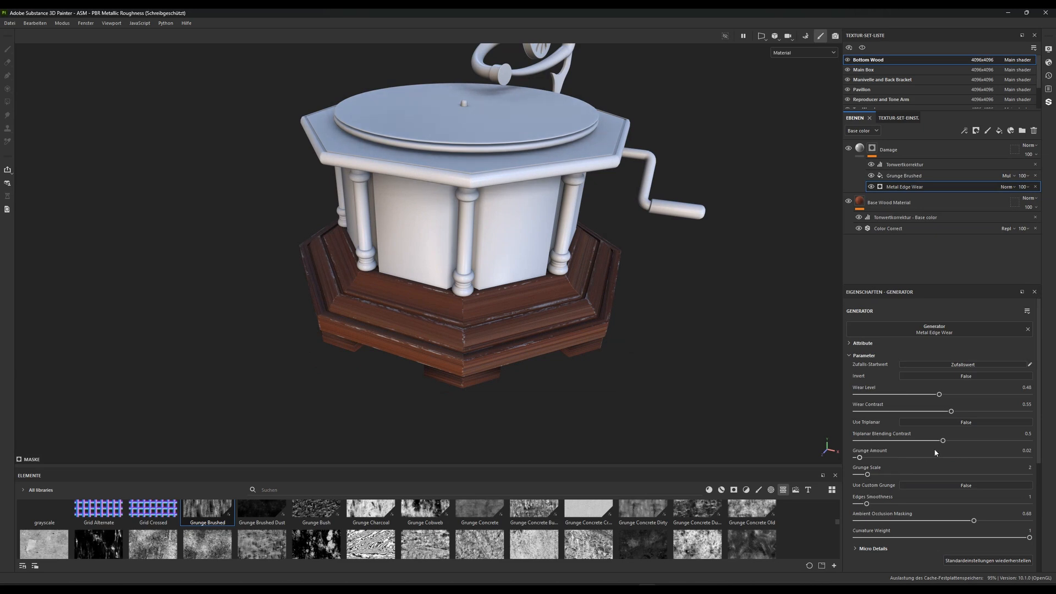
left_click_drag(860, 460, 938, 457)
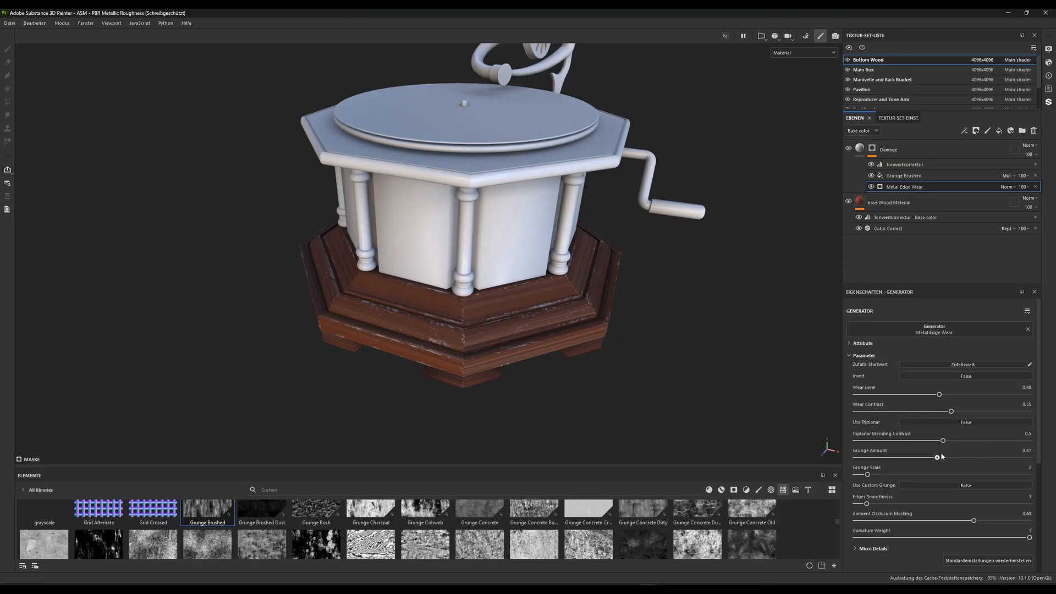
mouse_move(541, 333)
left_mouse_down("alt")
mouse_move(506, 332)
mouse_move(518, 224)
mouse_move(516, 325)
mouse_move(550, 326)
left_mouse_up("alt")
scroll(519, 224, "up", 3)
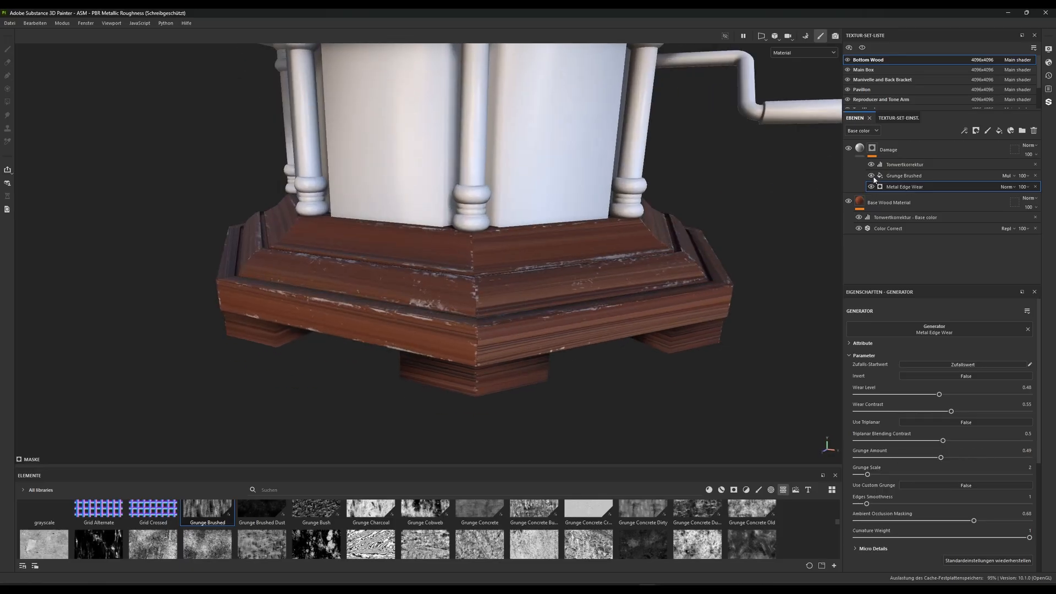
Set the Damage layer's base color to the pale peach F5DBC6 and check the scratches up close
left_click(858, 154)
left_click(908, 480)
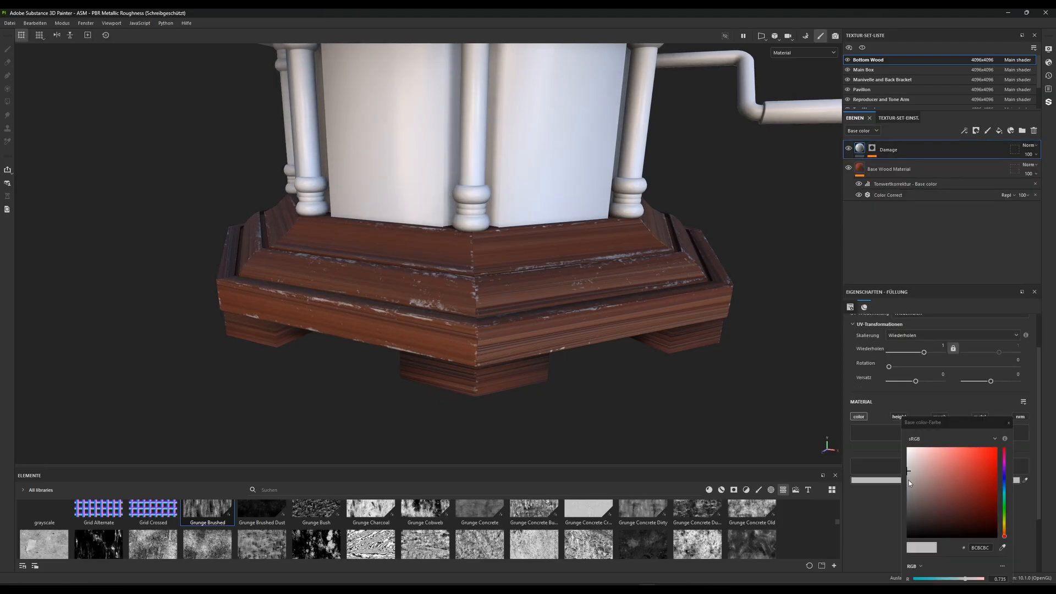
left_click(1005, 533)
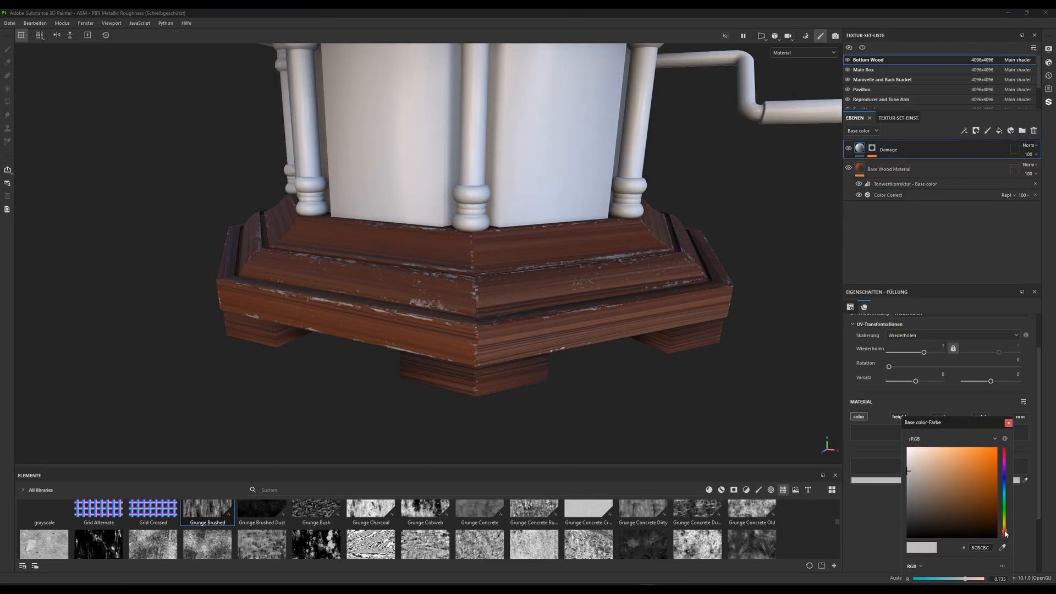
mouse_move(907, 473)
left_mouse_down()
mouse_move(945, 464)
mouse_move(934, 452)
mouse_move(925, 458)
left_mouse_up()
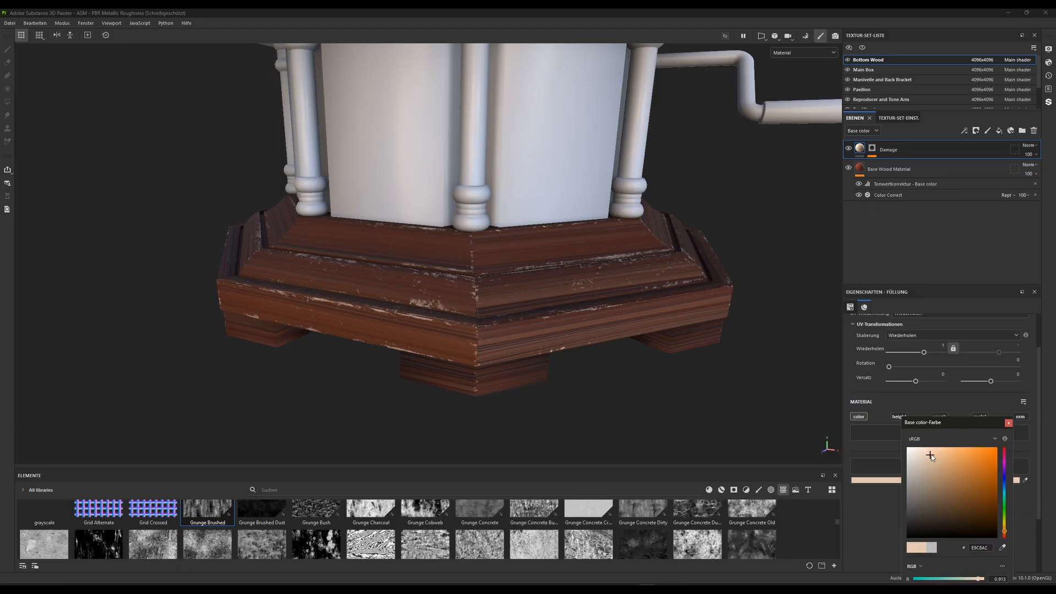
left_click(924, 452)
mouse_move(924, 452)
left_mouse_down()
mouse_move(915, 450)
mouse_move(924, 451)
left_mouse_up()
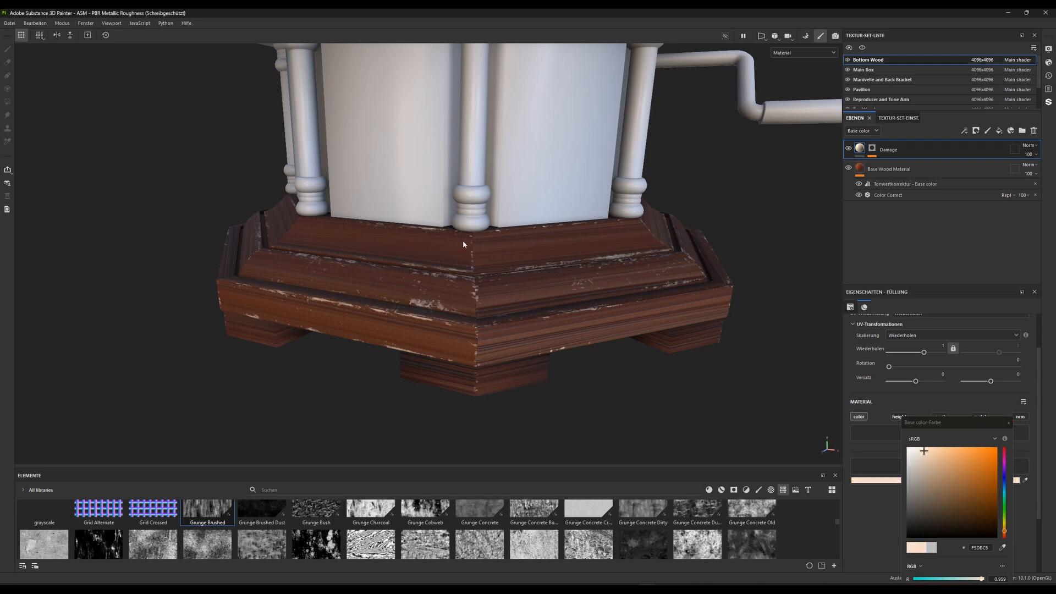
scroll(463, 240, "up", 3)
left_click_drag(463, 242, 529, 228, "alt")
scroll(528, 228, "up", 2)
left_click_drag(533, 309, 551, 329, "alt")
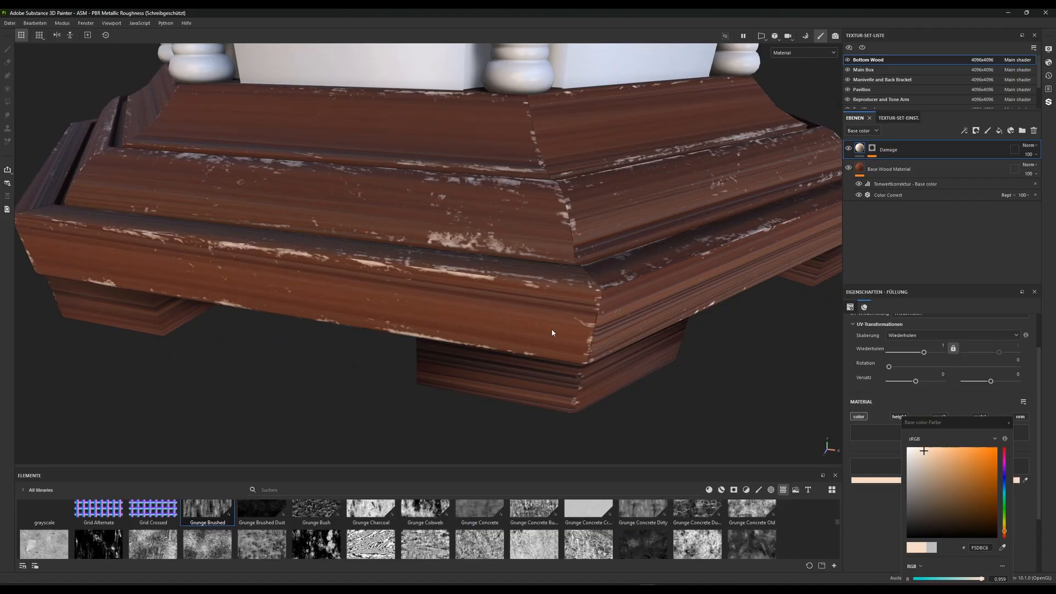
left_click(1008, 423)
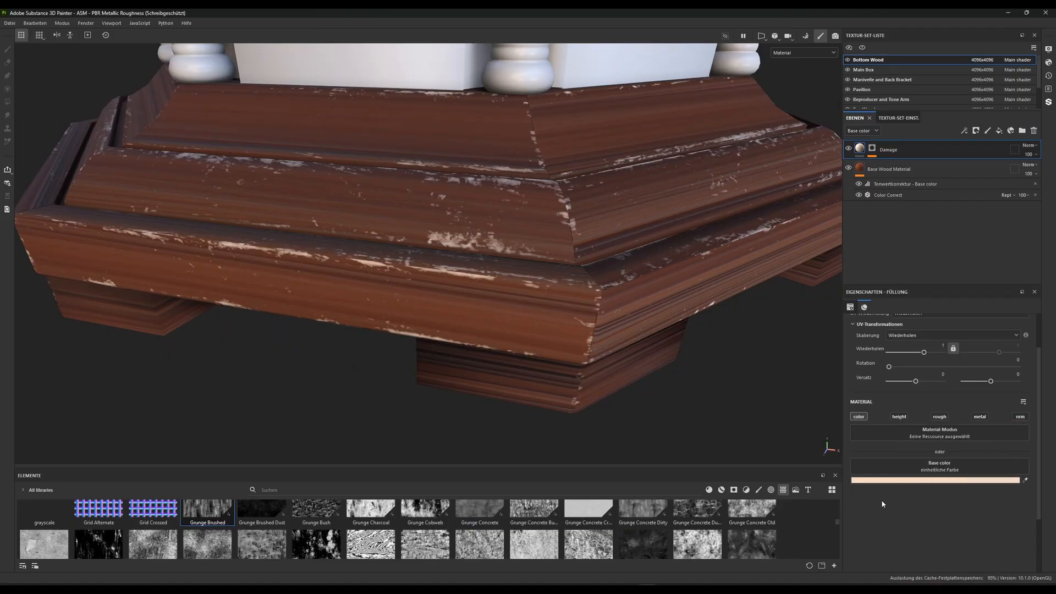
Enable the Damage layer's height channel at -0.5411 and add a levels effect to the layer that affects Height
left_click(899, 417)
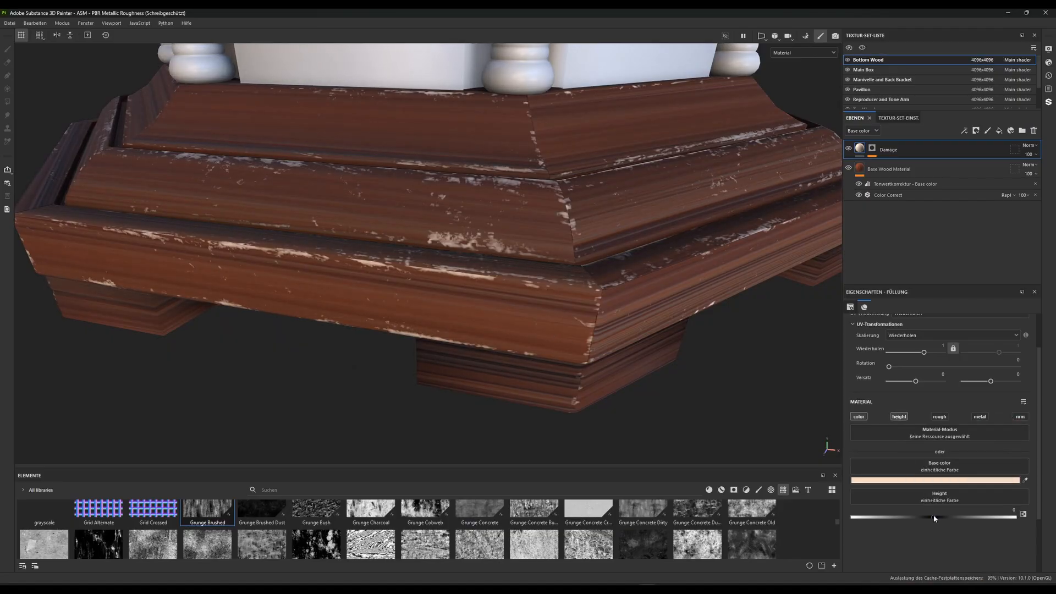
left_click_drag(933, 517, 889, 515)
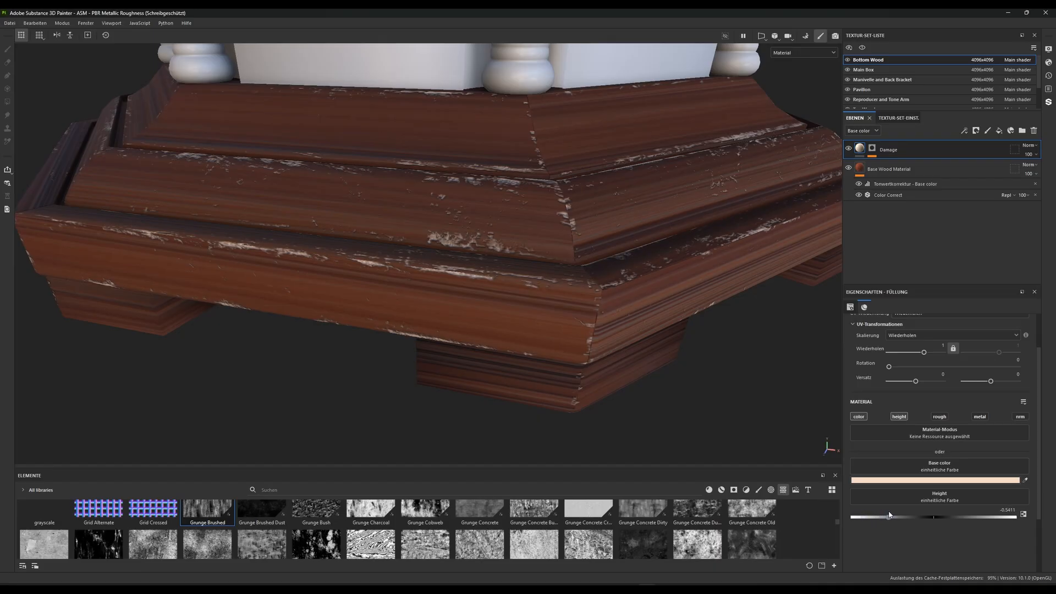
right_click(859, 148)
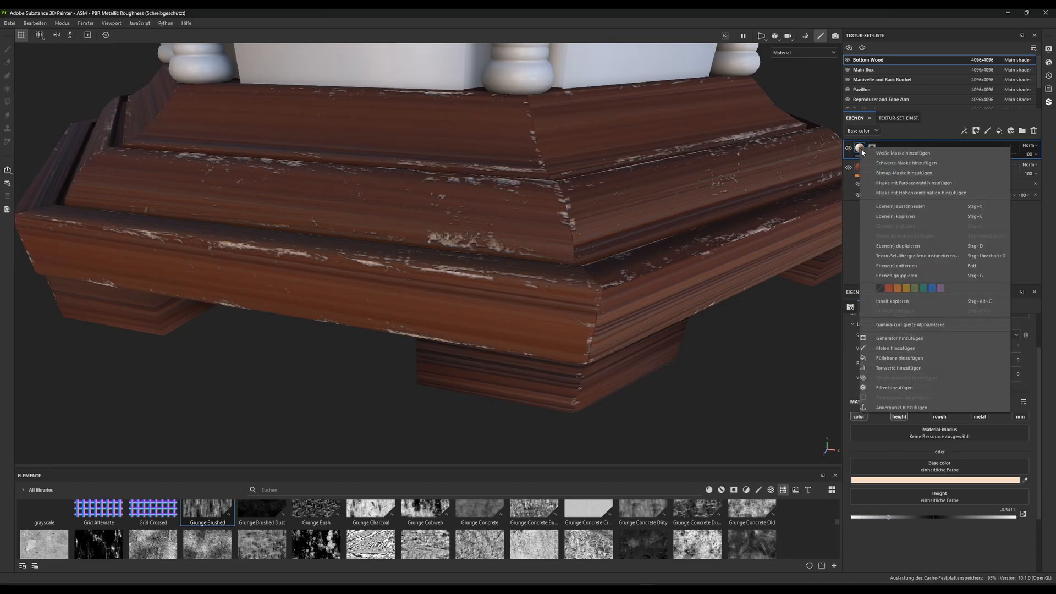
left_click(895, 367)
left_click(927, 322)
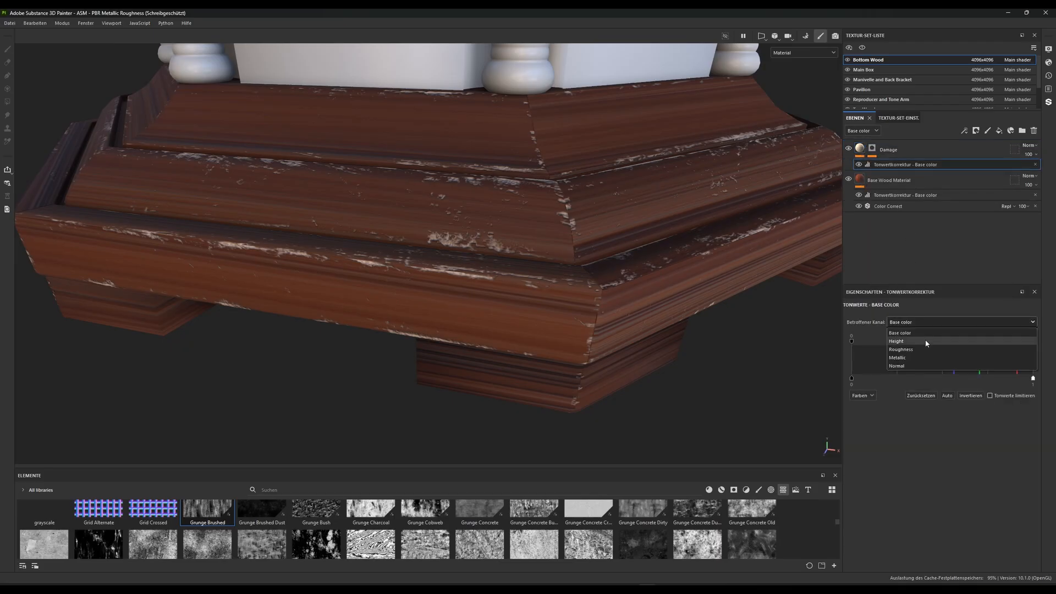
left_click(913, 341)
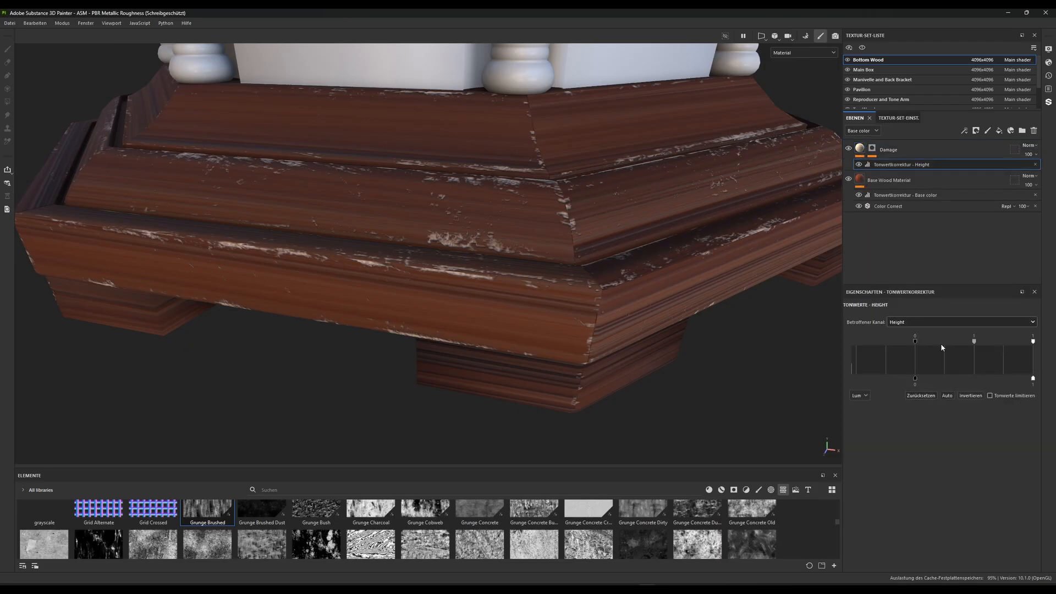
Adjust the Damage layer's Height levels: shift the midtone, and set the input black to -0.068 and output black to 0.177
left_click_drag(976, 344, 941, 342)
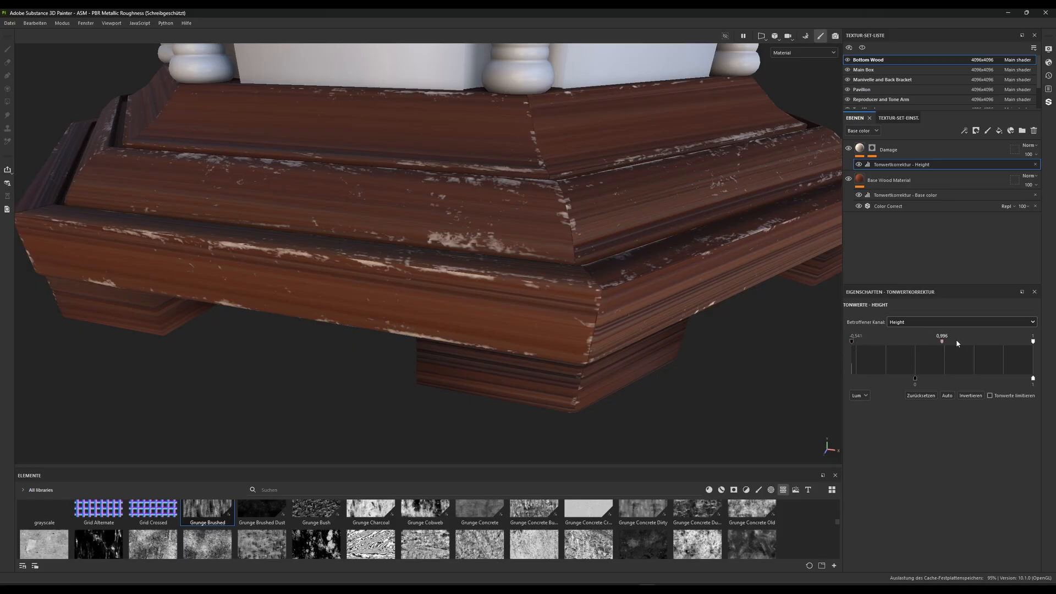
left_click_drag(1007, 343, 908, 344)
mouse_move(924, 380)
left_mouse_down()
mouse_move(956, 381)
mouse_move(922, 380)
mouse_move(936, 380)
left_mouse_up()
scroll(625, 283, "down", 3)
left_click_drag(624, 283, 519, 300, "alt")
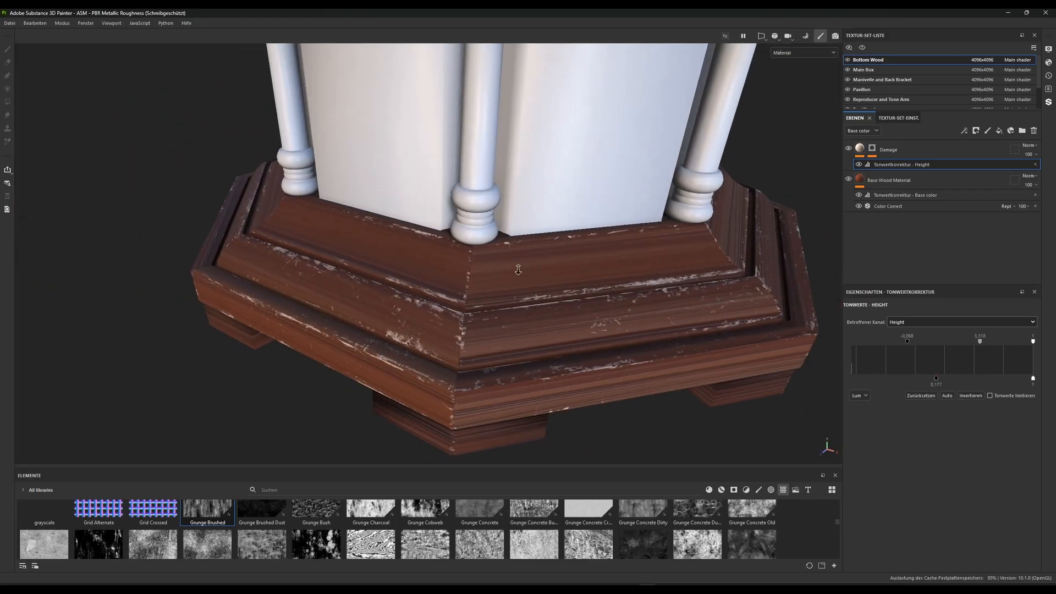
Compare the base's edge damage up close with and without the Height levels effect
left_click(860, 165)
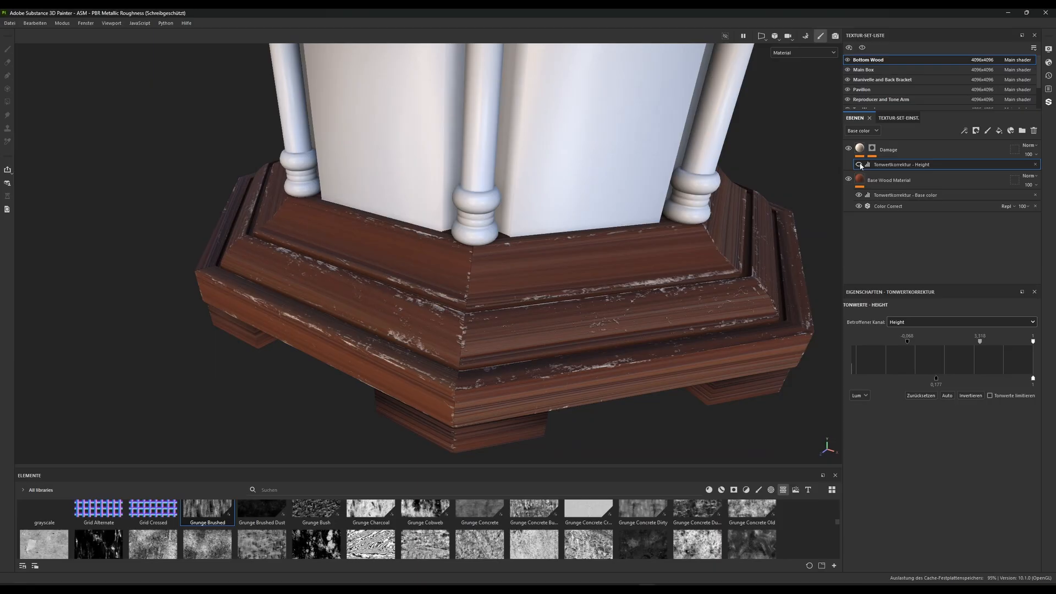
scroll(597, 214, "up", 5)
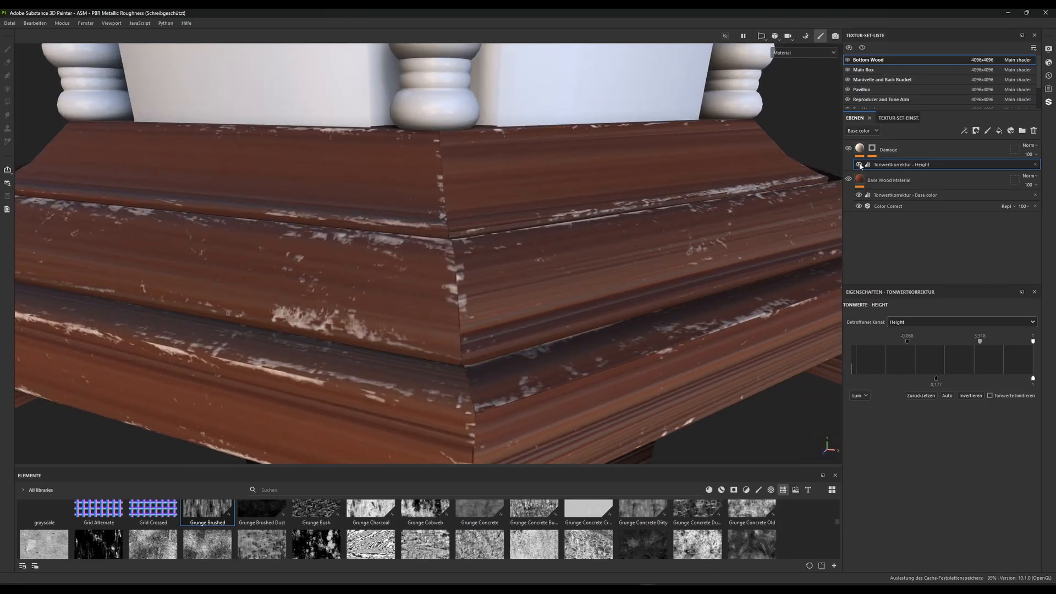
left_click(859, 164)
left_click(859, 164)
left_click(859, 164)
left_click(859, 165)
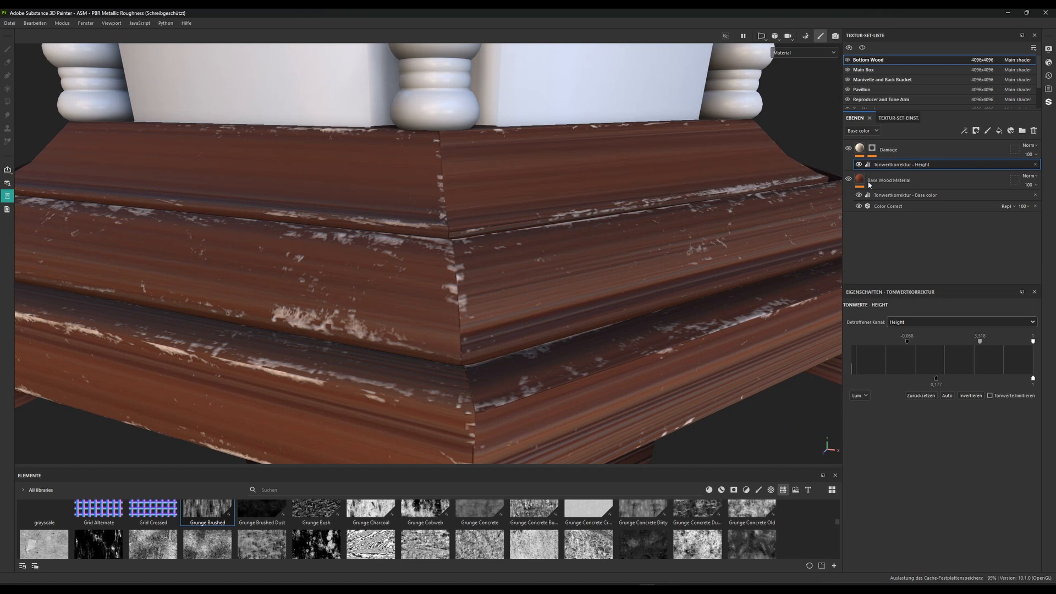
Raise the midtone of the Height levels slightly and set the Damage layer's height to about -0.735
mouse_move(977, 345)
left_mouse_down()
mouse_move(967, 343)
mouse_move(1003, 341)
mouse_move(913, 341)
mouse_move(985, 343)
left_mouse_up()
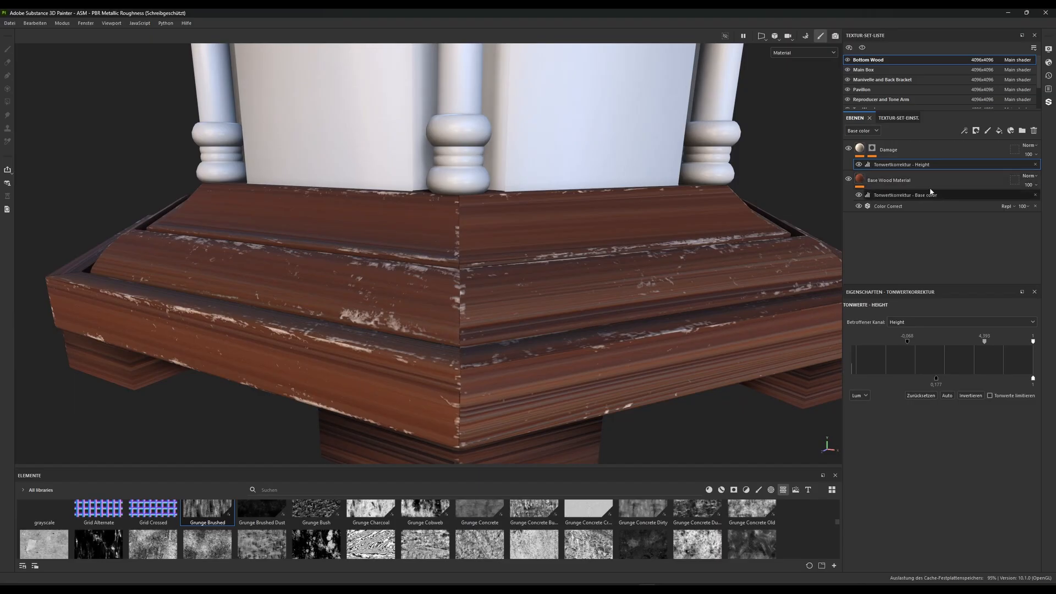
left_click(890, 150)
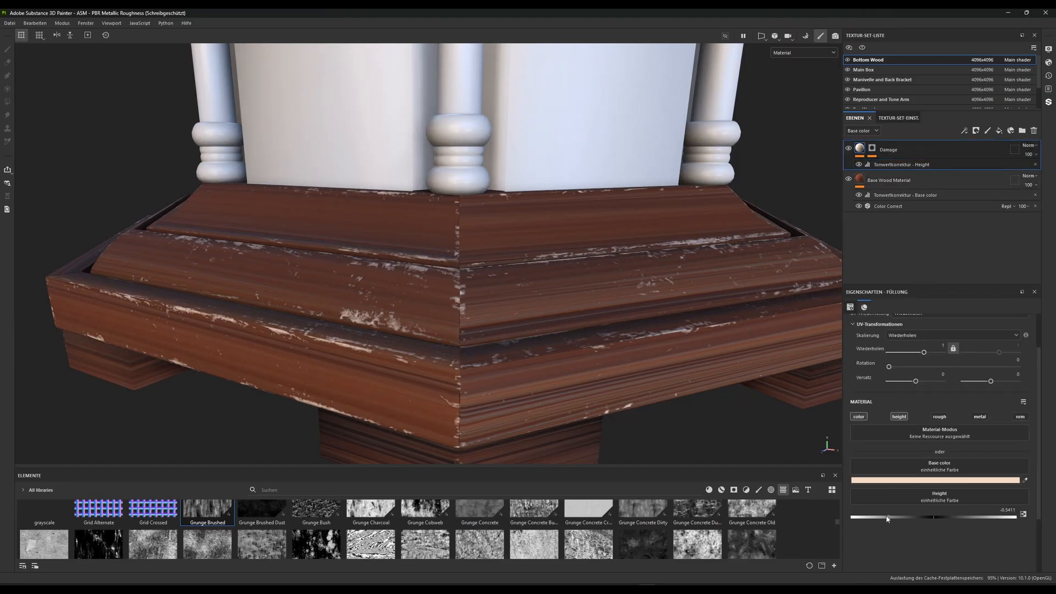
mouse_move(892, 521)
left_mouse_down()
mouse_move(855, 519)
mouse_move(877, 518)
left_mouse_up()
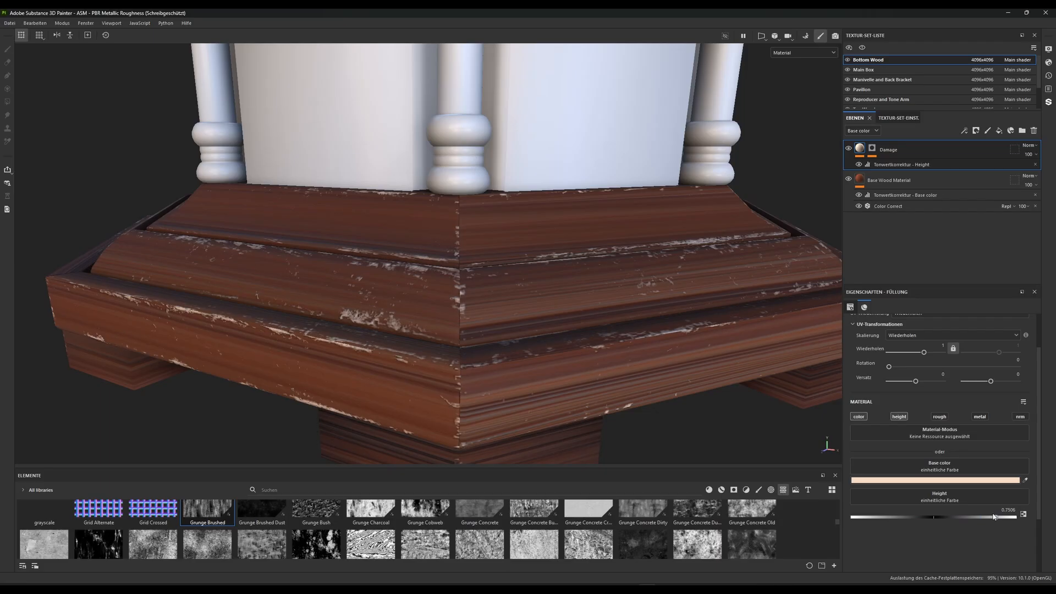
mouse_move(995, 517)
left_mouse_down()
mouse_move(1033, 513)
mouse_move(858, 517)
mouse_move(911, 511)
mouse_move(878, 511)
left_mouse_up()
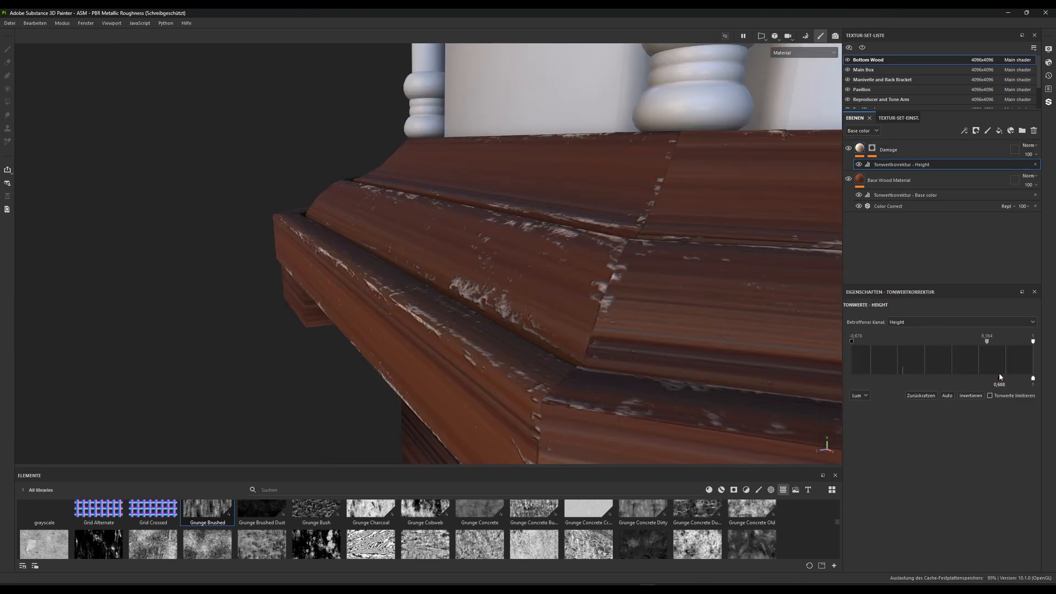
Set the output black of the Damage layer's Height levels to 0.429 and check the base from several angles
left_click_drag(996, 377, 971, 377)
scroll(512, 308, "down", 3)
left_click_drag(511, 308, 726, 338, "alt")
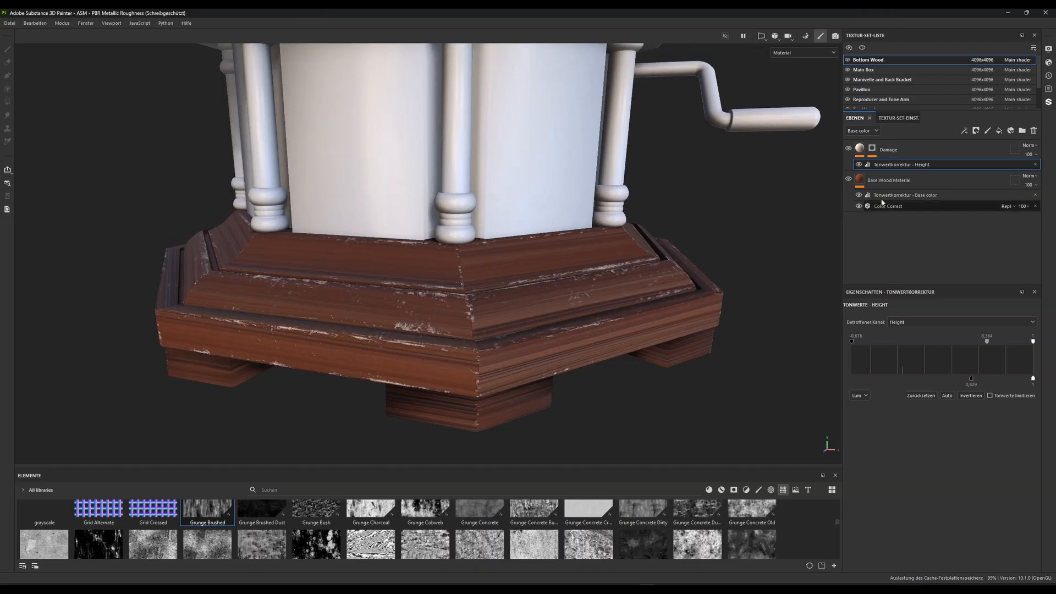
Set the Grunge Scale of the Metal Edge Wear generator in the Damage layer's mask to 1
left_click(860, 149)
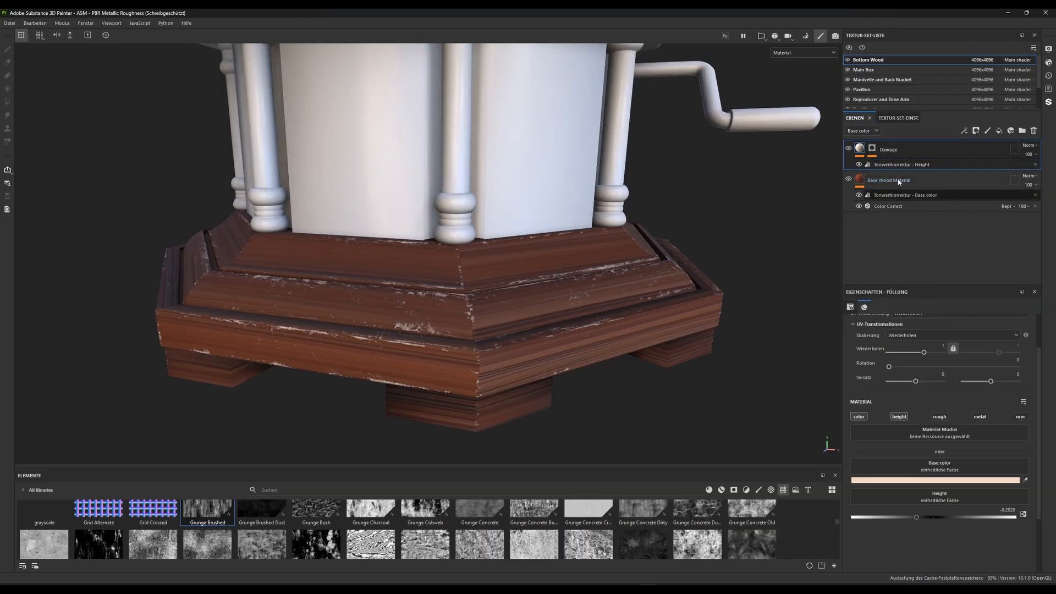
left_click(872, 150)
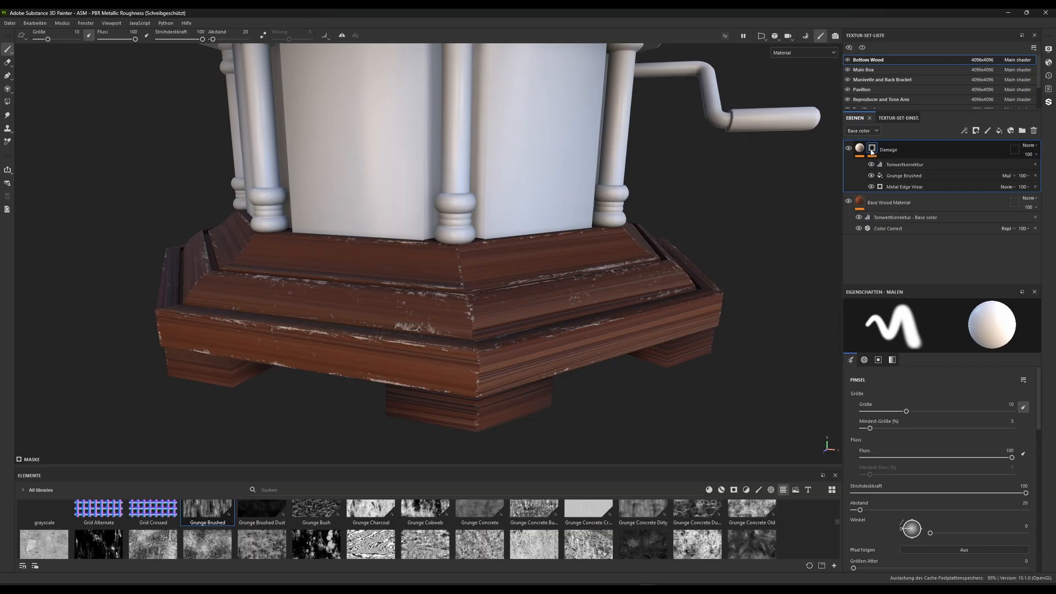
left_click(902, 187)
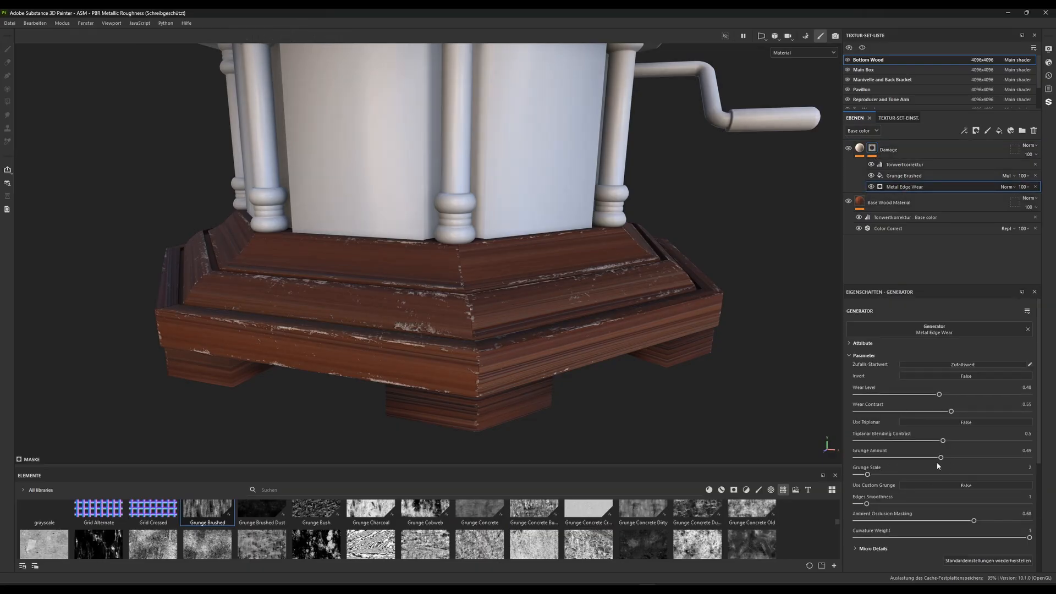
left_click_drag(868, 476, 939, 481)
left_click_drag(952, 476, 810, 477)
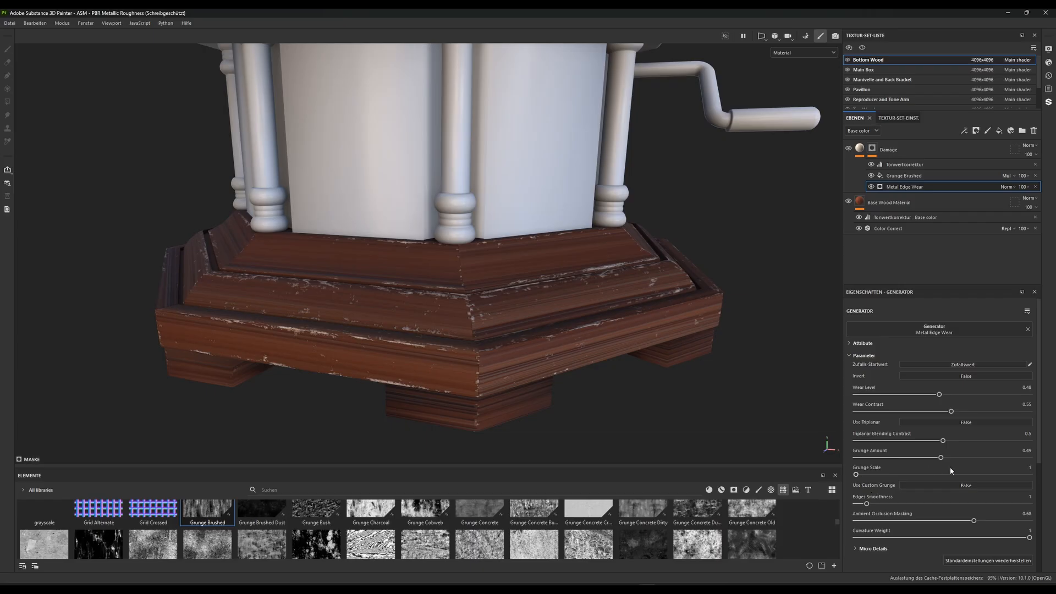
Set the Metal Edge Wear generator's Grunge Amount to 0.14 and Wear Level to 0.52
mouse_move(941, 462)
left_mouse_down()
mouse_move(1011, 457)
mouse_move(895, 457)
mouse_move(946, 458)
mouse_move(934, 458)
left_mouse_up()
left_click(944, 395)
left_click_drag(962, 396, 970, 396)
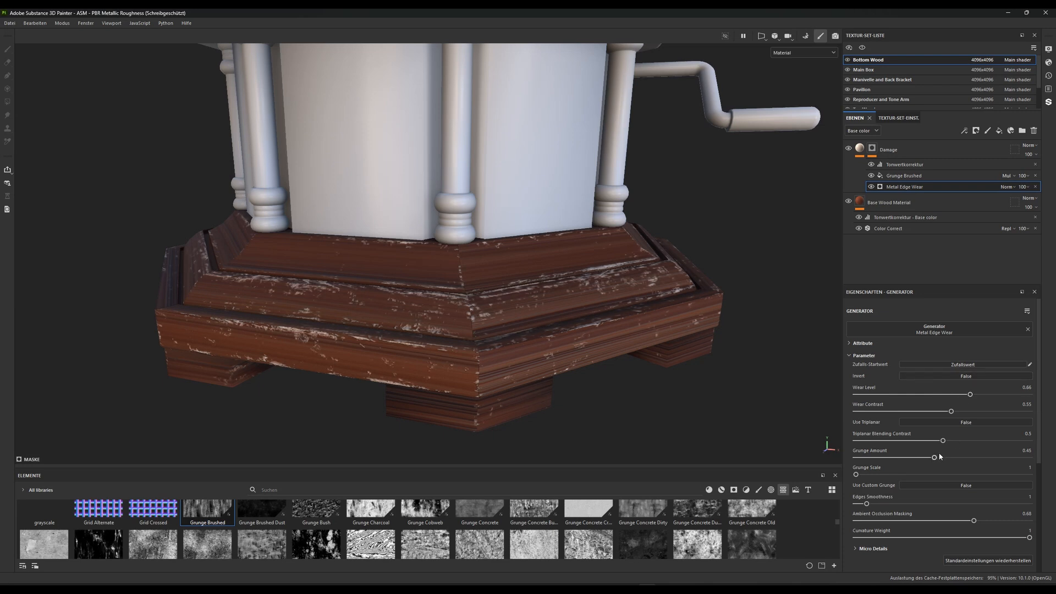
left_click_drag(934, 458, 881, 456)
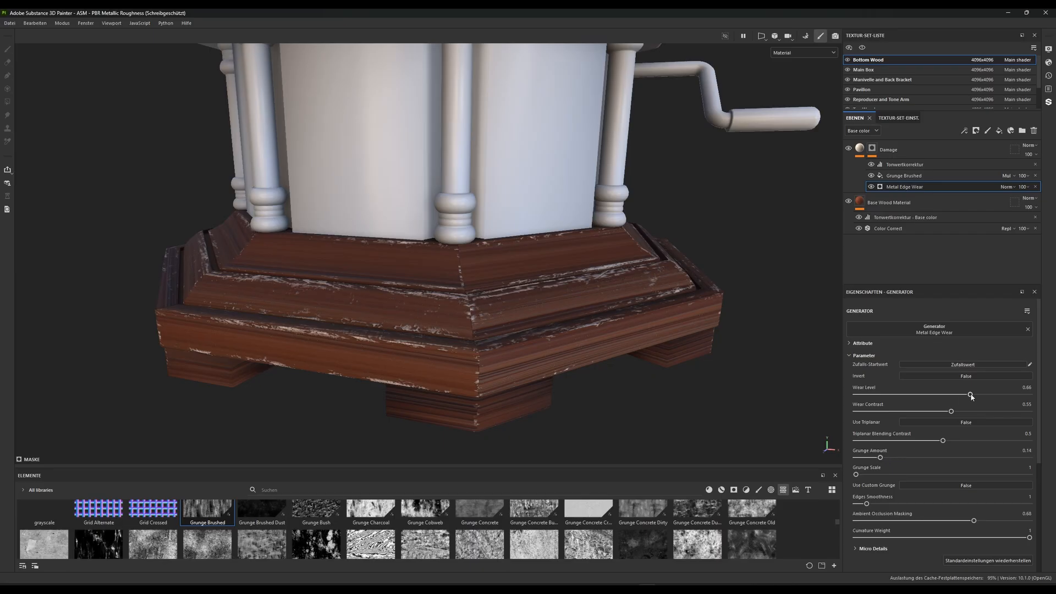
left_click_drag(970, 395, 946, 398)
scroll(544, 292, "down", 2)
left_click_drag(542, 290, 478, 318, "alt")
Change the Damage layer's base color to a darker tan, D6B08E
left_click(860, 149)
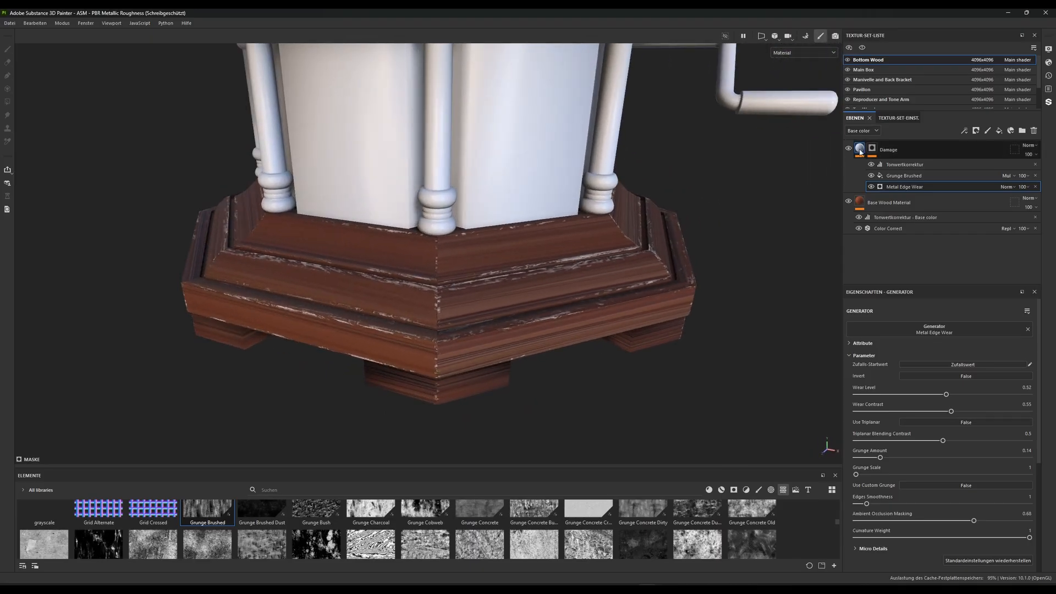
left_click(927, 482)
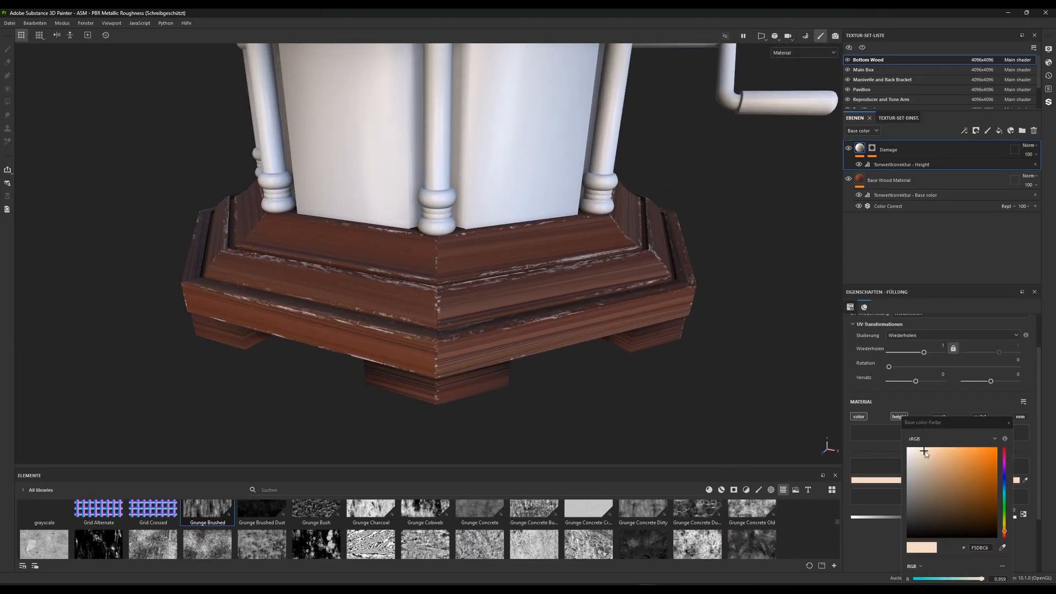
left_click(932, 456)
mouse_move(934, 457)
left_mouse_down()
mouse_move(940, 466)
mouse_move(926, 478)
mouse_move(928, 465)
mouse_move(942, 474)
mouse_move(926, 470)
mouse_move(938, 464)
left_mouse_up()
left_click(948, 464)
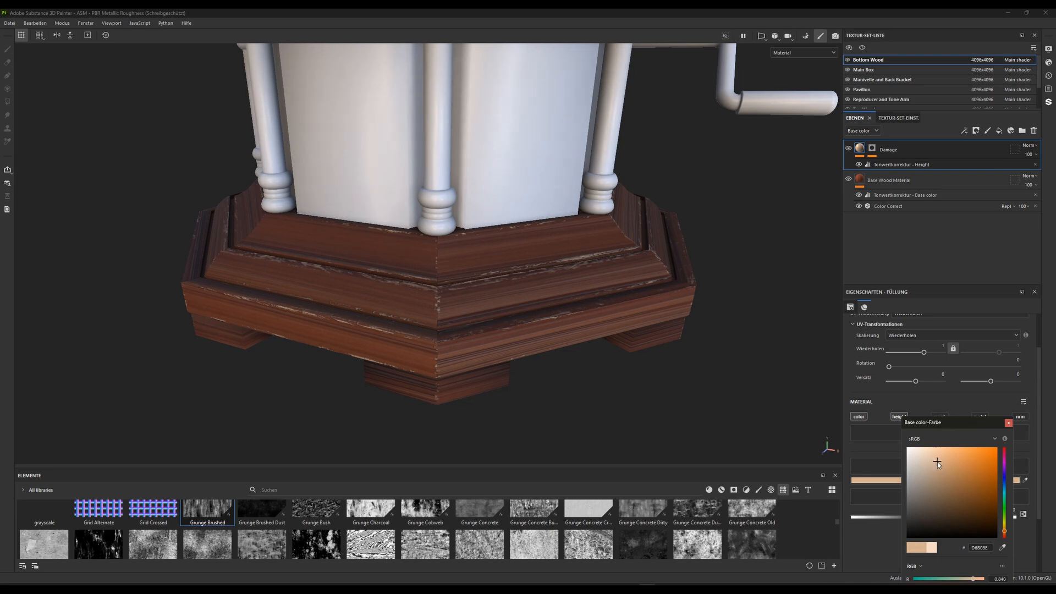
Examine the recolored edge damage on the wooden base from several angles
right_click_drag(519, 319, 470, 278, "alt")
left_click_drag(471, 278, 502, 279, "alt")
middle_click_drag(501, 279, 512, 213, "alt")
right_click_drag(512, 213, 565, 252, "alt")
left_click_drag(566, 252, 483, 271, "alt")
middle_click_drag(483, 271, 462, 283, "alt")
right_click_drag(462, 283, 503, 375, "alt")
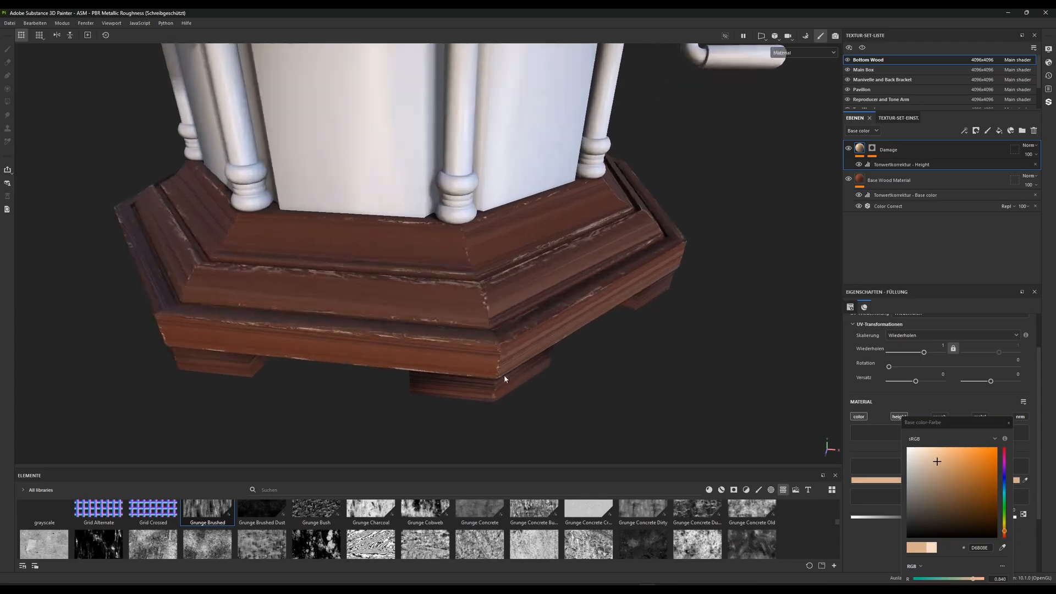
left_click_drag(504, 374, 525, 360, "alt")
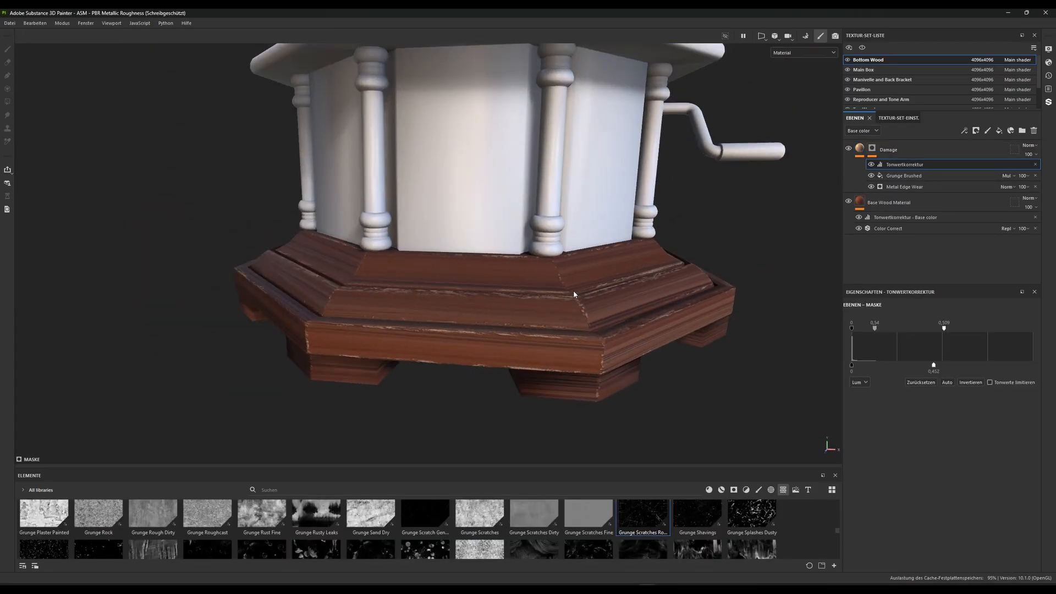
right_click_drag(550, 258, 580, 286, "alt")
Add a fill layer above Damage and mask it with the Grunge Scratches Fine texture
left_click(999, 130)
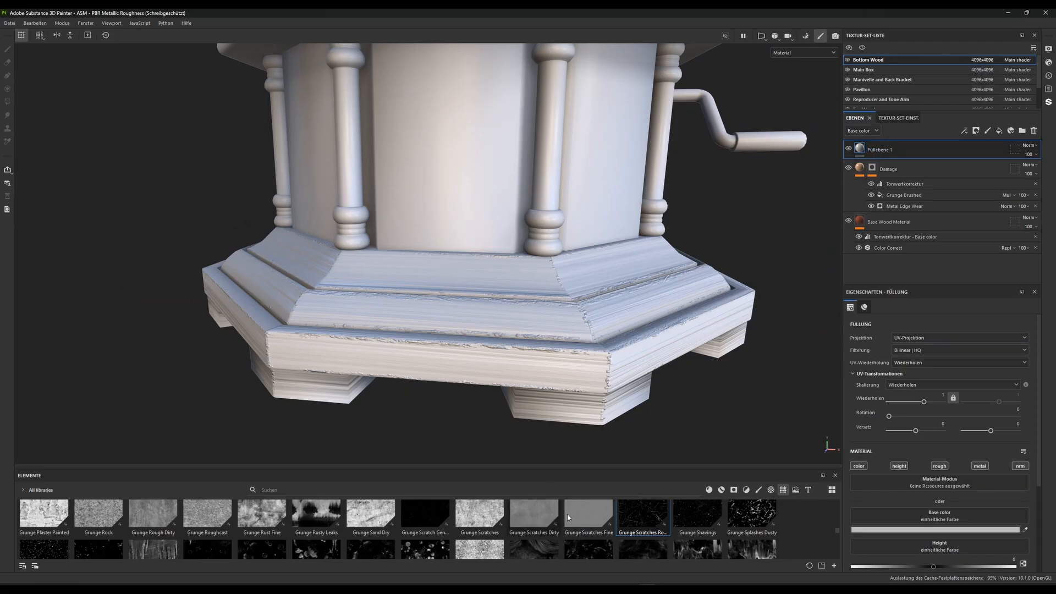
scroll(579, 526, "up", 1)
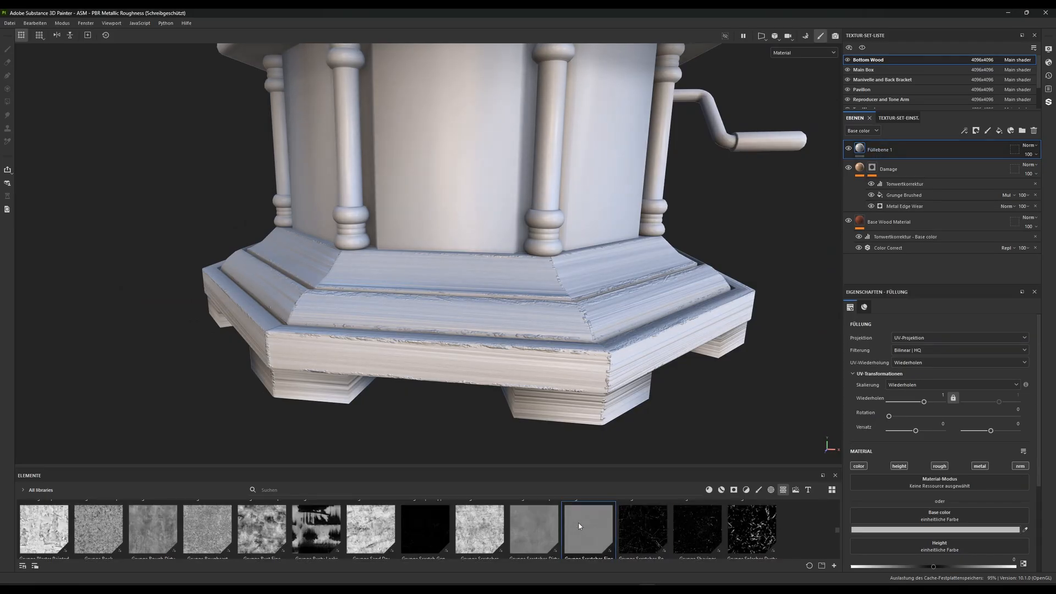
mouse_move(580, 534)
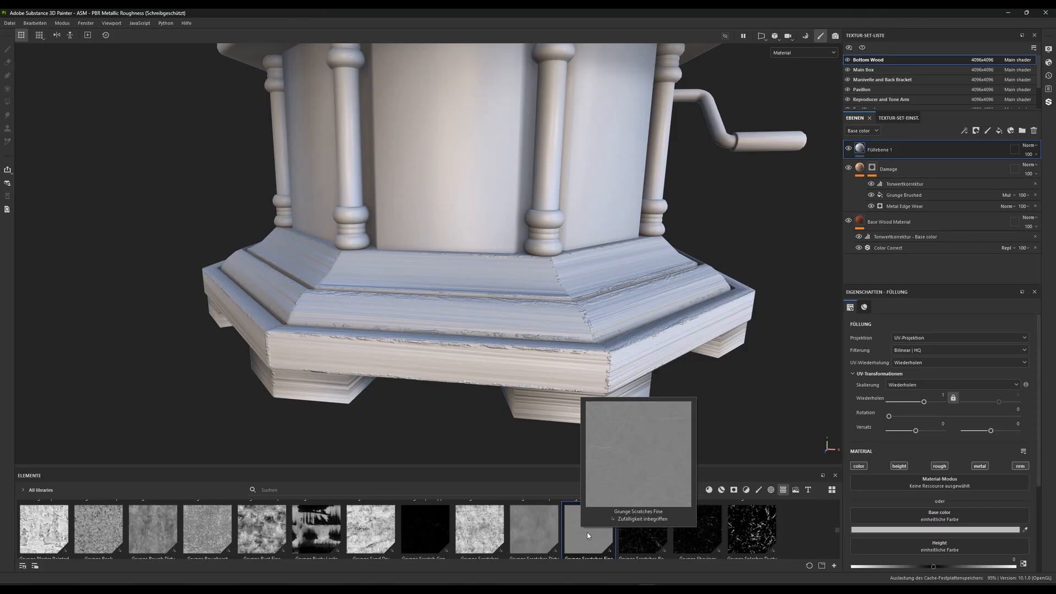
left_click_drag(586, 532, 874, 150)
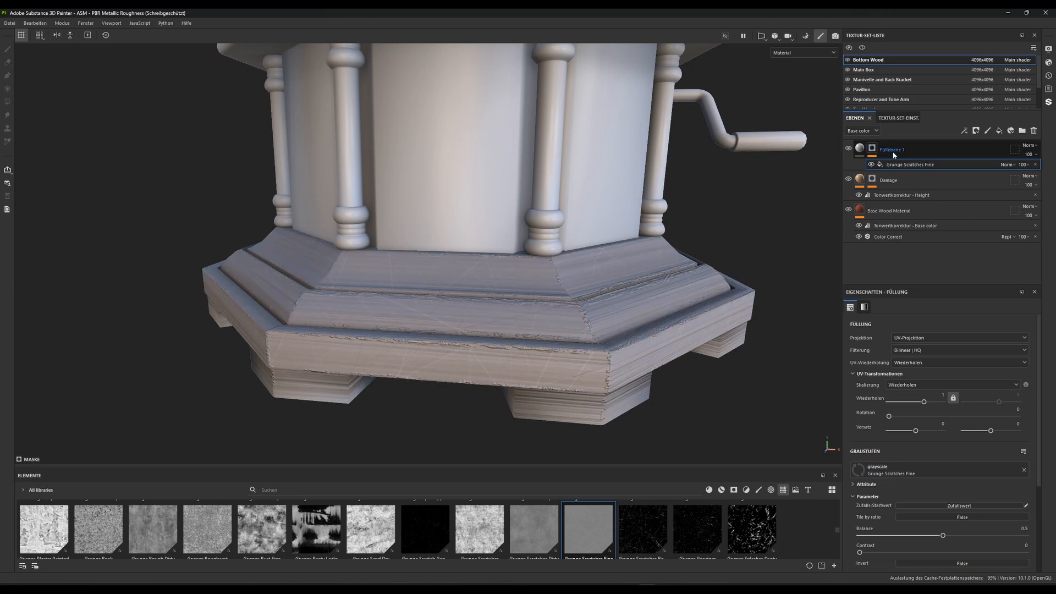
left_click_drag(629, 216, 625, 272, "alt")
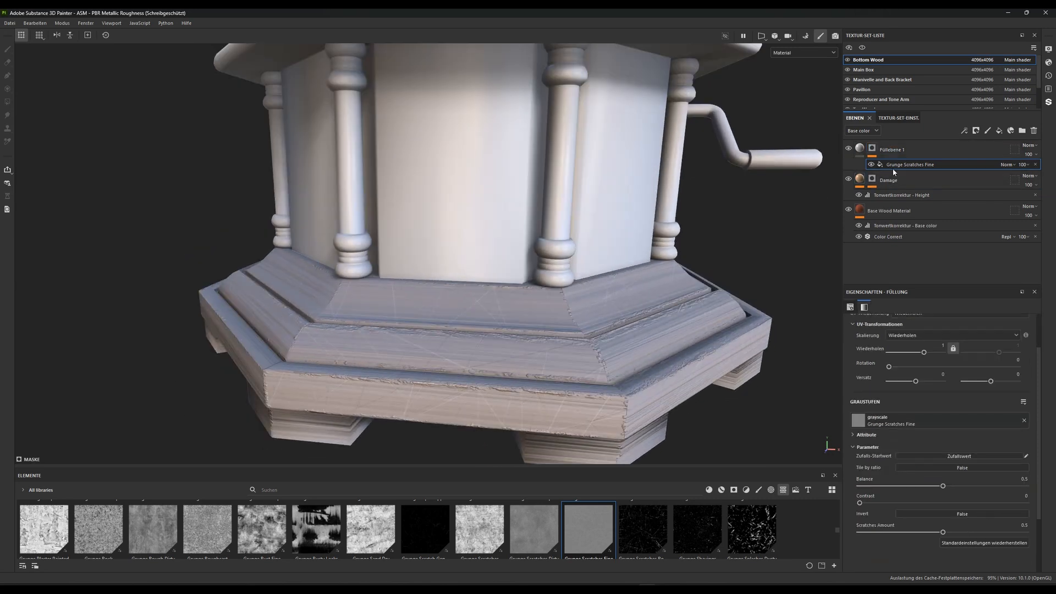
Add a levels effect to the scratches mask, with input black at 0.498 and the midtone at 1.611
right_click(898, 165)
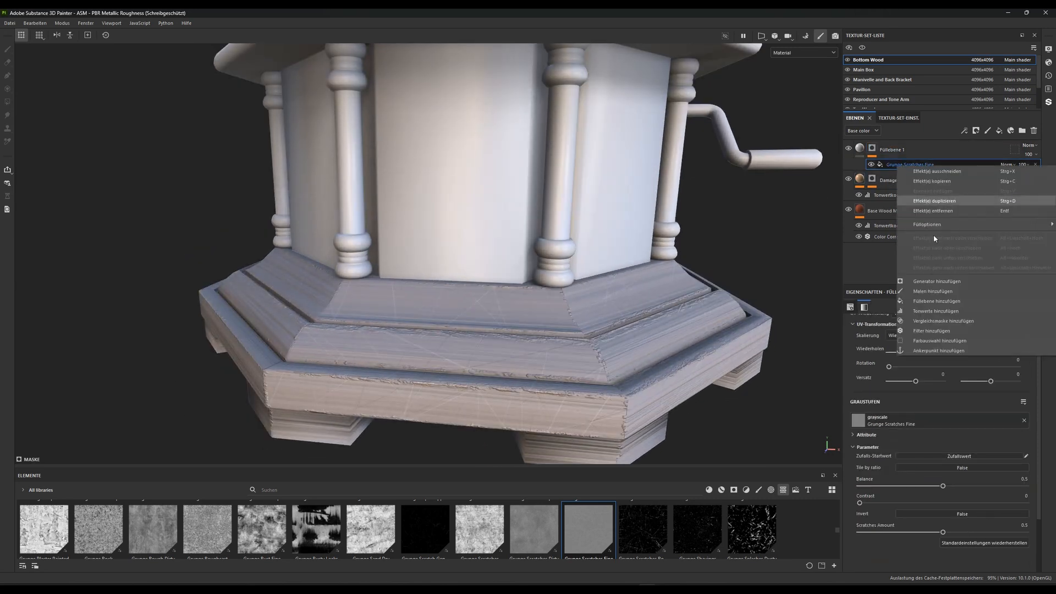
left_click(924, 311)
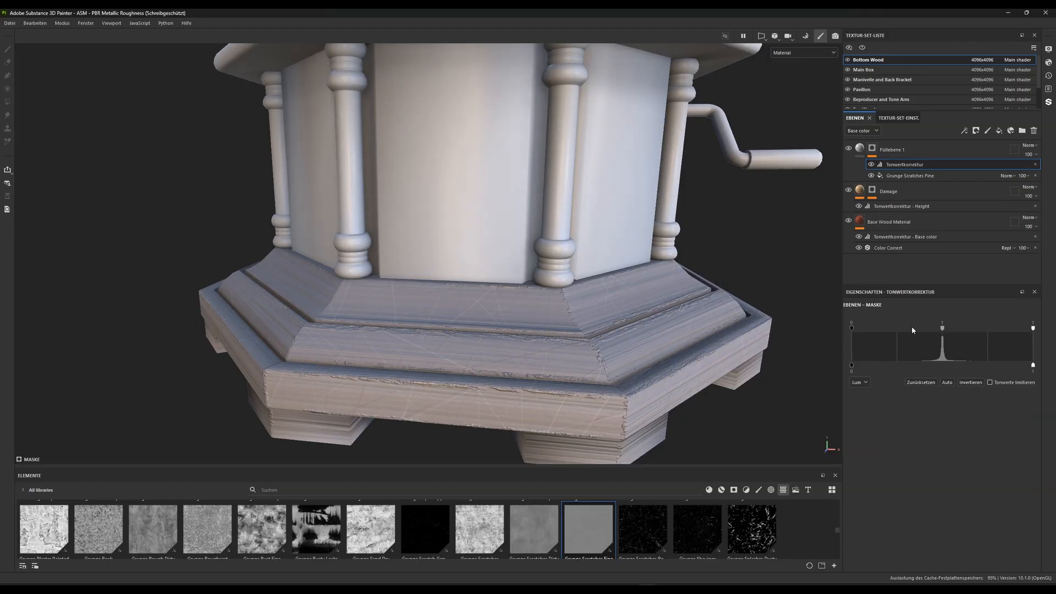
mouse_move(944, 331)
left_mouse_down()
mouse_move(915, 331)
mouse_move(957, 331)
left_mouse_up()
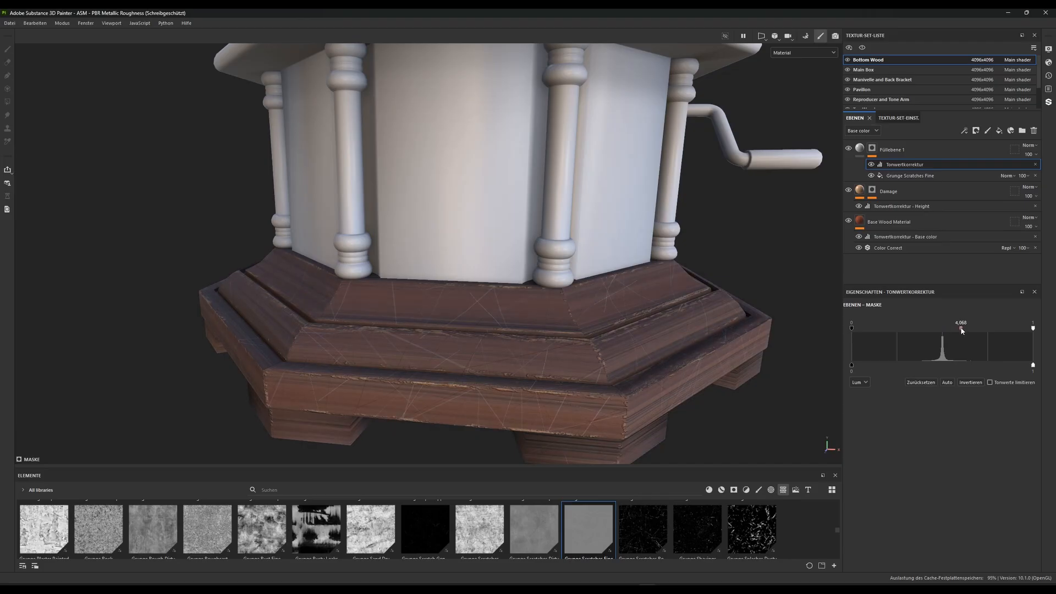
left_click_drag(852, 328, 926, 329)
right_click_drag(578, 379, 579, 462, "alt")
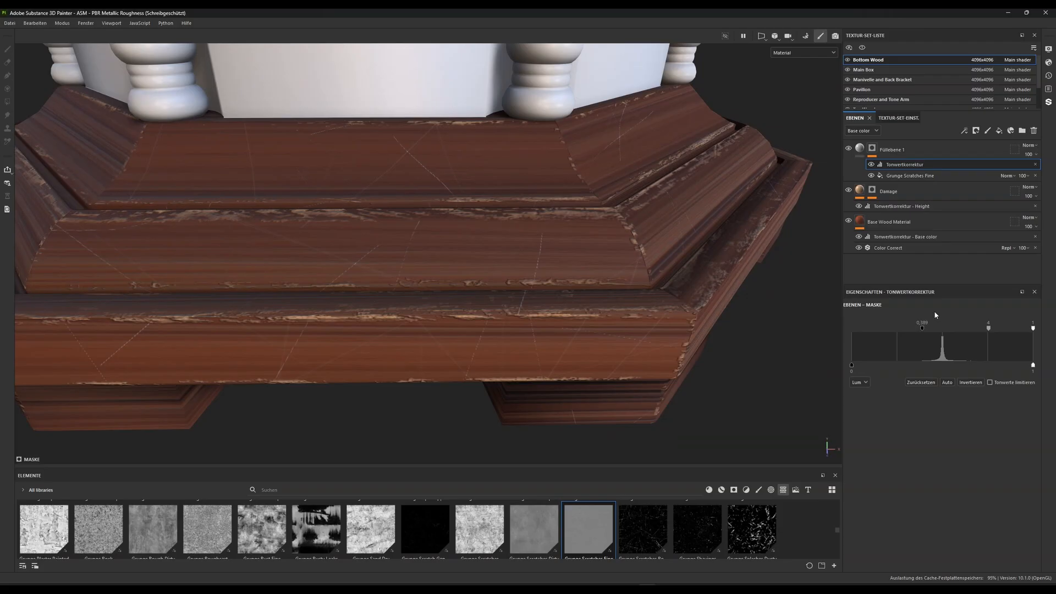
left_click_drag(923, 328, 990, 330)
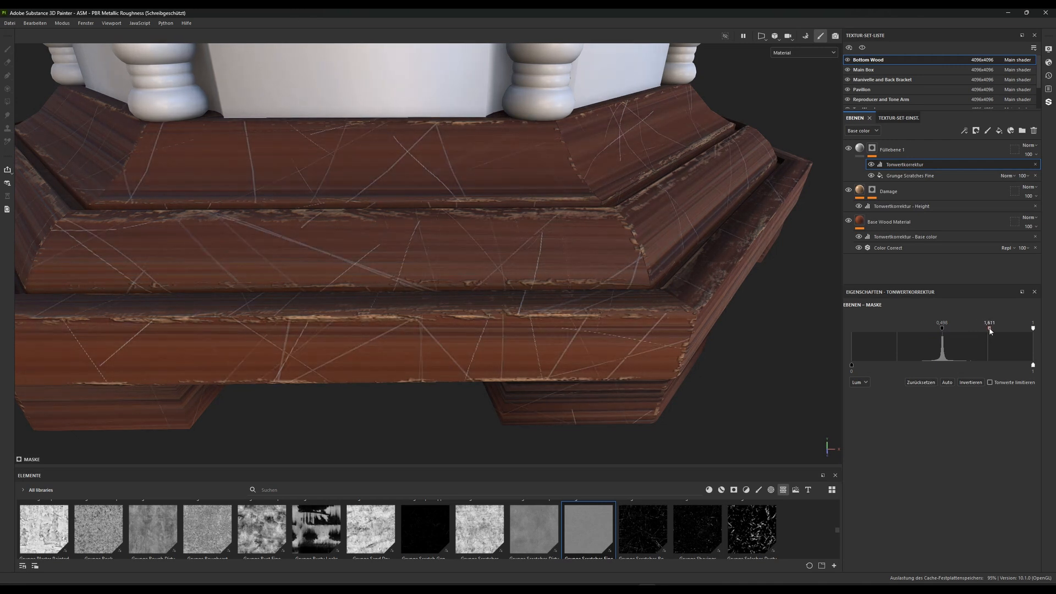
Set the UV repeat of the mask's Grunge Scratches Fine fill to about 0.79
scroll(559, 253, "down", 5)
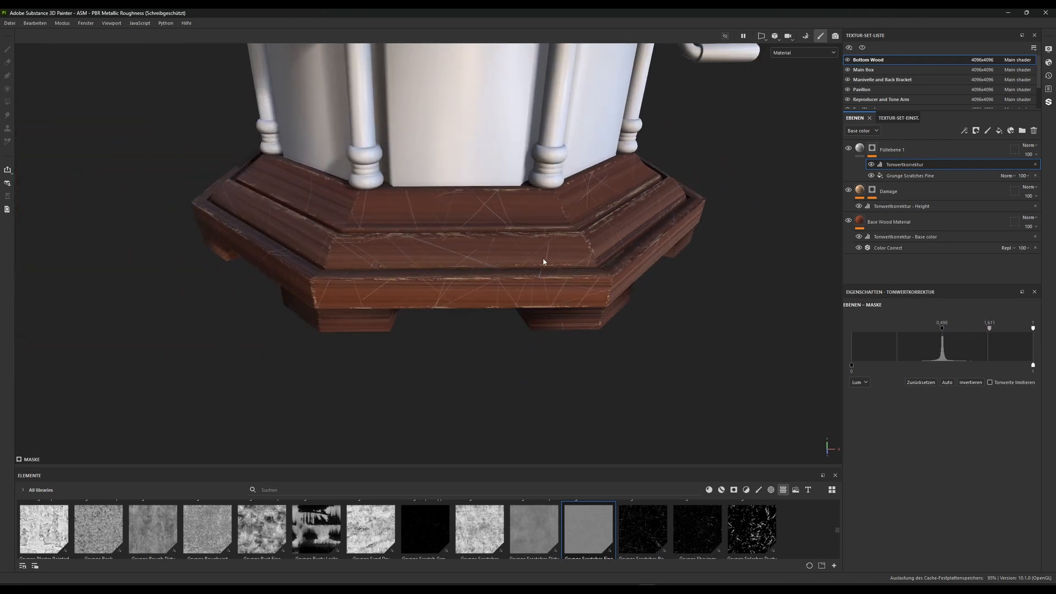
left_click(913, 177)
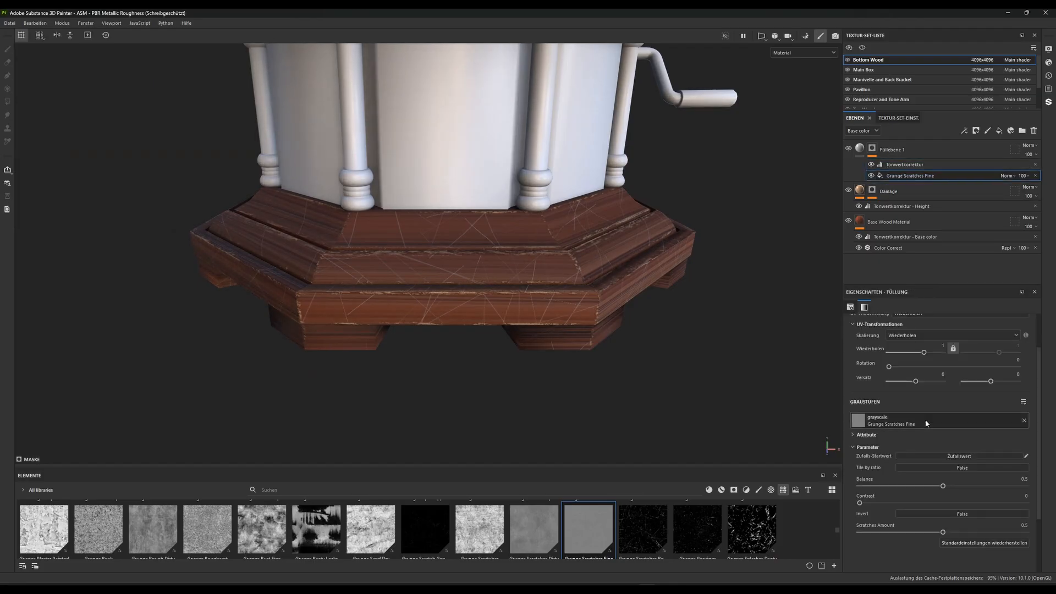
mouse_move(925, 381)
left_mouse_down()
mouse_move(947, 381)
mouse_move(912, 379)
left_mouse_up()
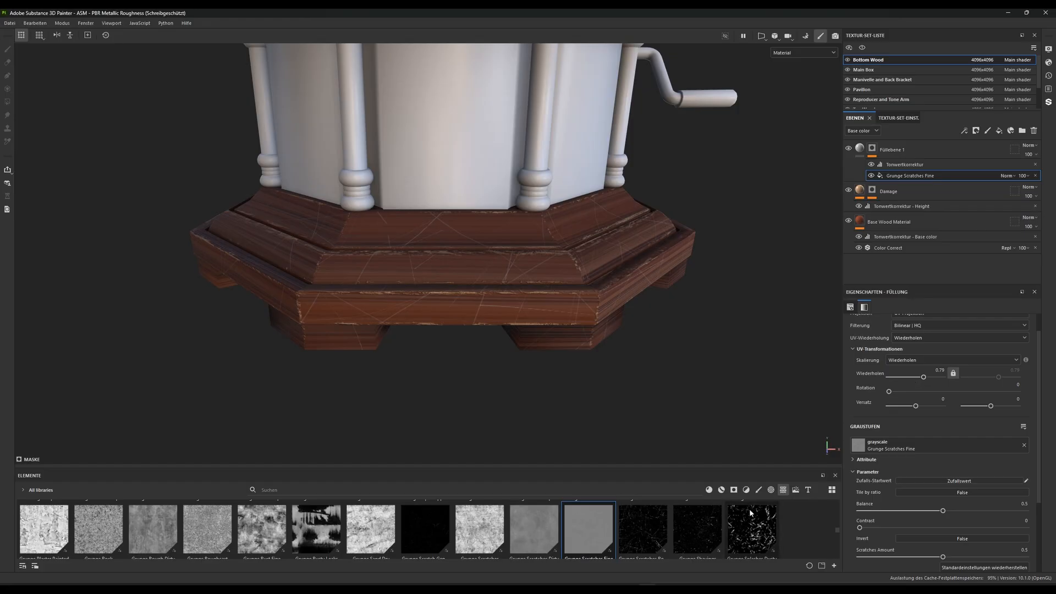
Add the Grunge Paper Ripped texture on top of the new fill layer's mask effects and set its blend mode to Multiply
scroll(473, 529, "up", 1)
scroll(403, 532, "down", 2)
scroll(388, 531, "up", 2)
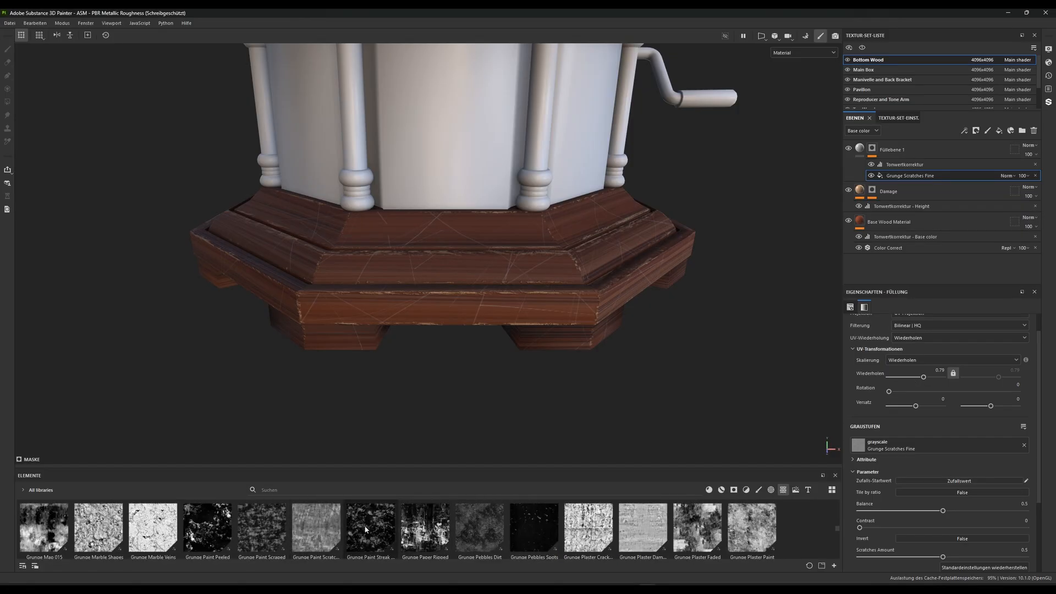
left_click_drag(414, 535, 913, 164)
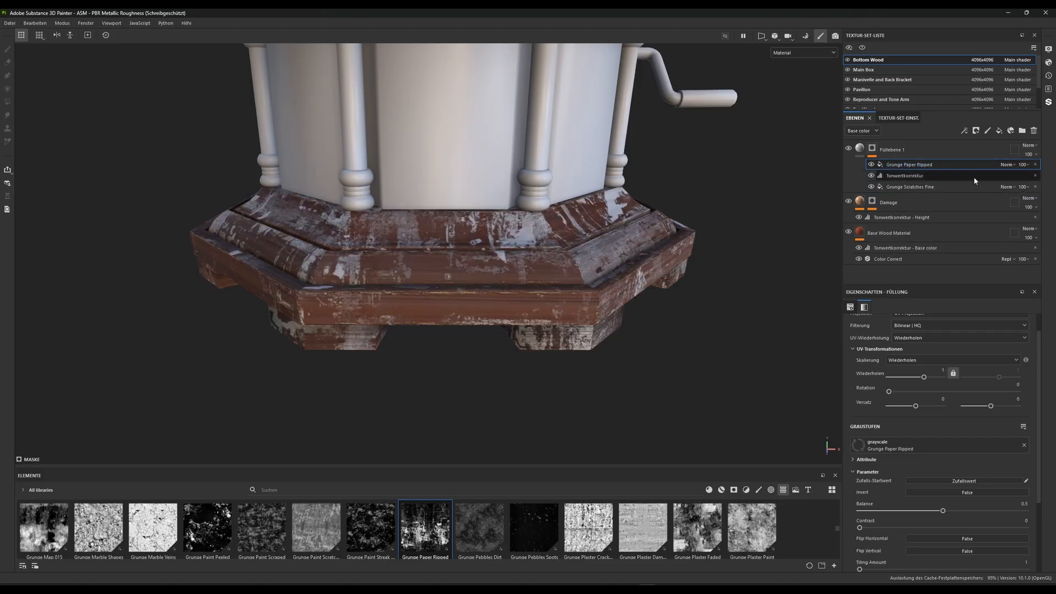
left_click(1014, 164)
left_click(1015, 179)
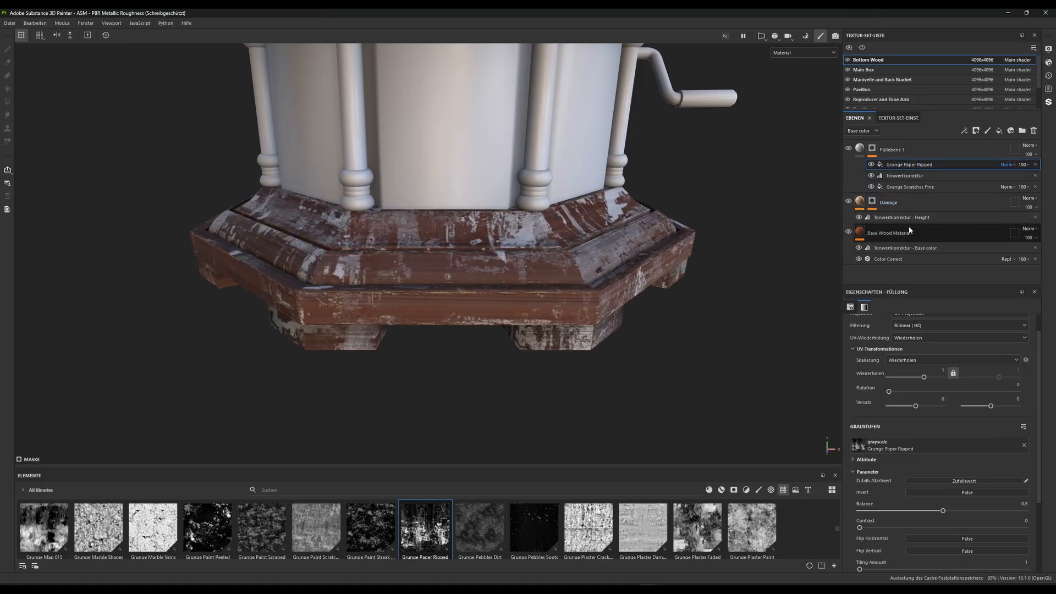
left_click(1007, 164)
left_click(1012, 211)
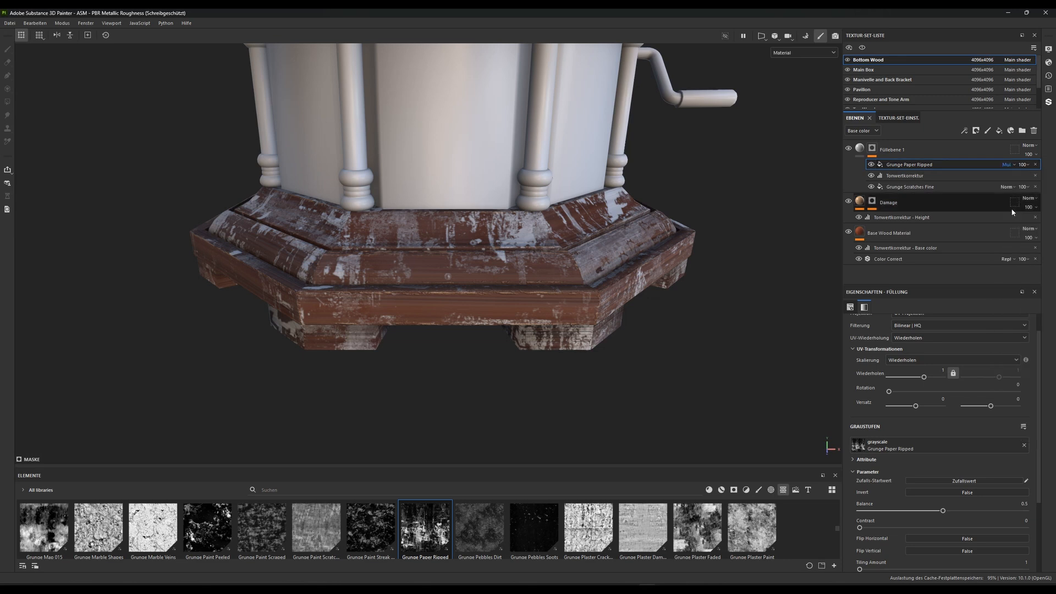
left_click_drag(615, 229, 599, 288, "alt")
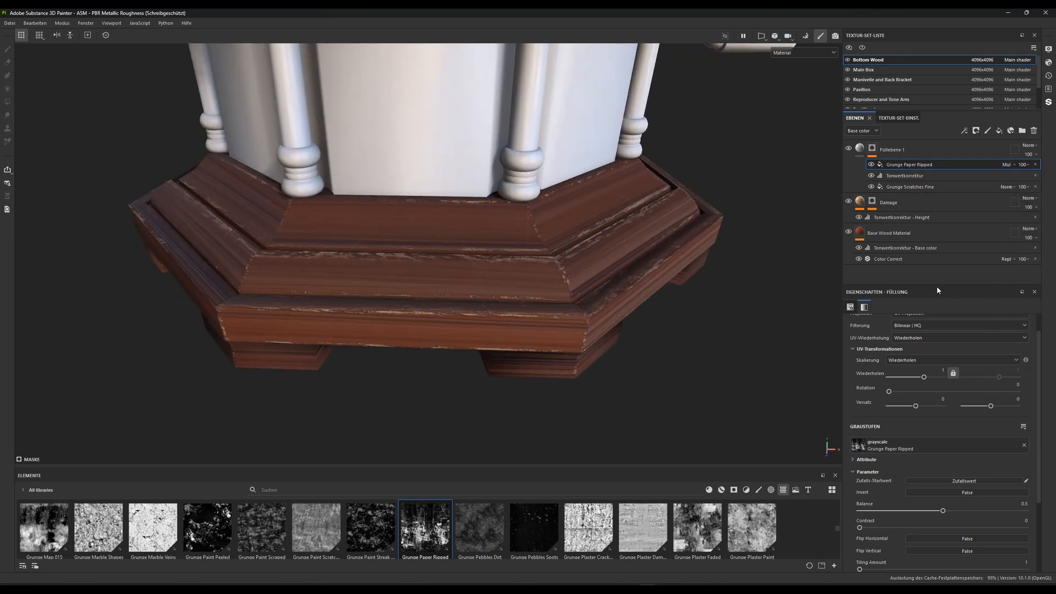
Set the Grunge Paper Ripped fill's Balance to 0.94 and Contrast to 0.49, and check the scratches around the base
left_click_drag(944, 513, 895, 513)
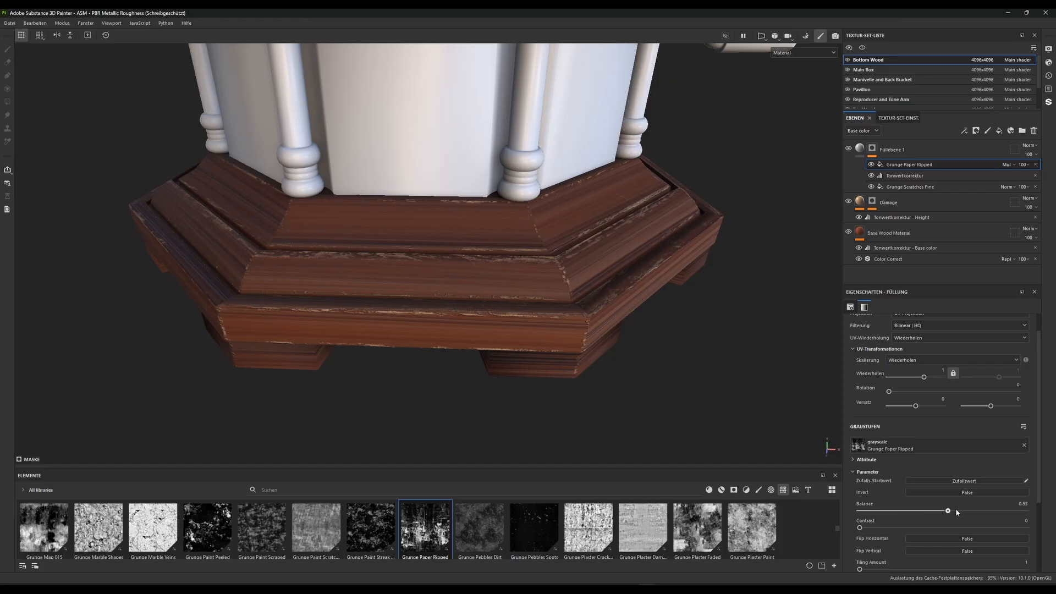
mouse_move(1022, 512)
left_mouse_down()
mouse_move(925, 513)
mouse_move(1022, 512)
mouse_move(1002, 512)
left_mouse_up()
left_click_drag(860, 528, 941, 528)
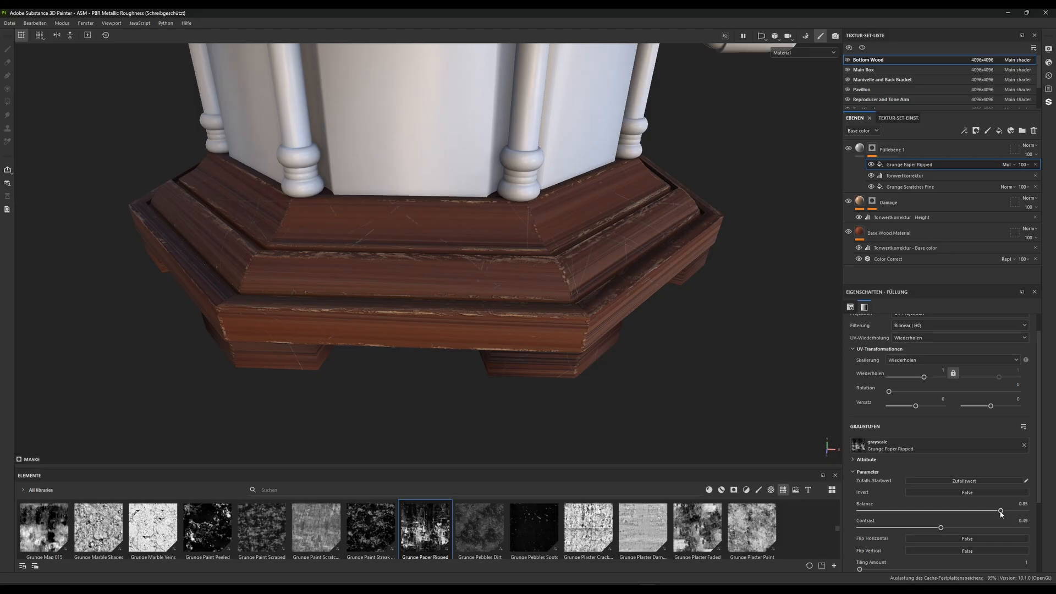
mouse_move(1000, 512)
left_mouse_down()
mouse_move(981, 512)
mouse_move(1021, 511)
left_mouse_up()
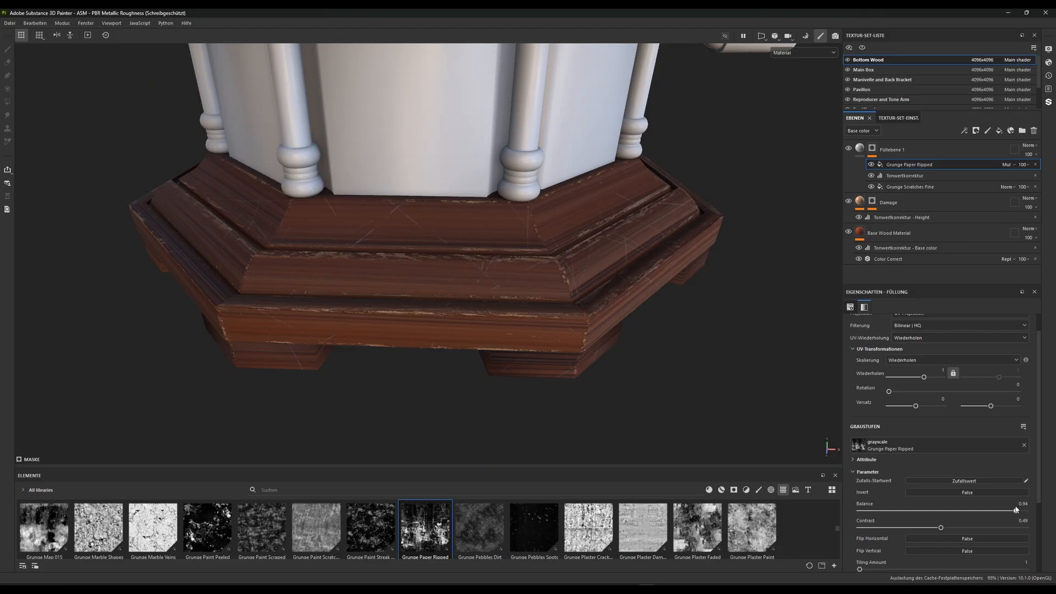
scroll(418, 313, "down", 2)
left_click_drag(385, 308, 416, 249, "alt")
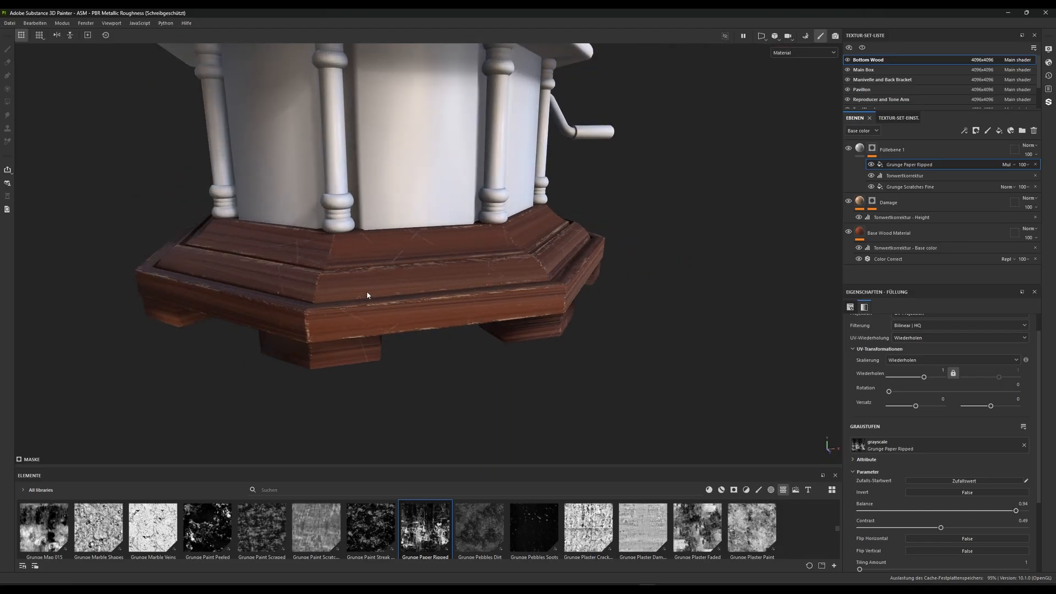
left_click_drag(368, 296, 462, 329, "alt")
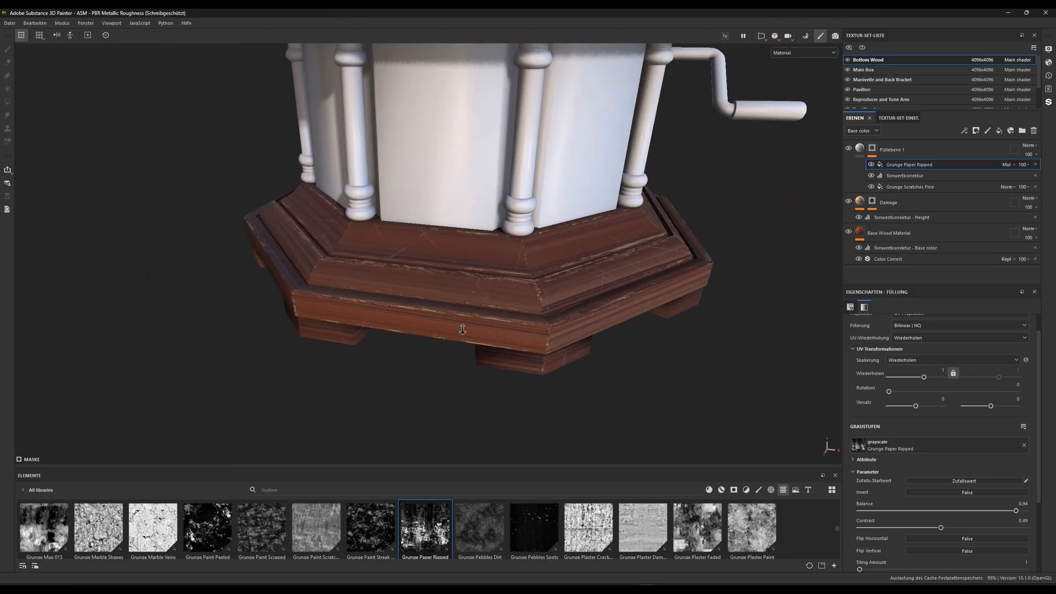
right_click_drag(462, 328, 478, 339, "alt")
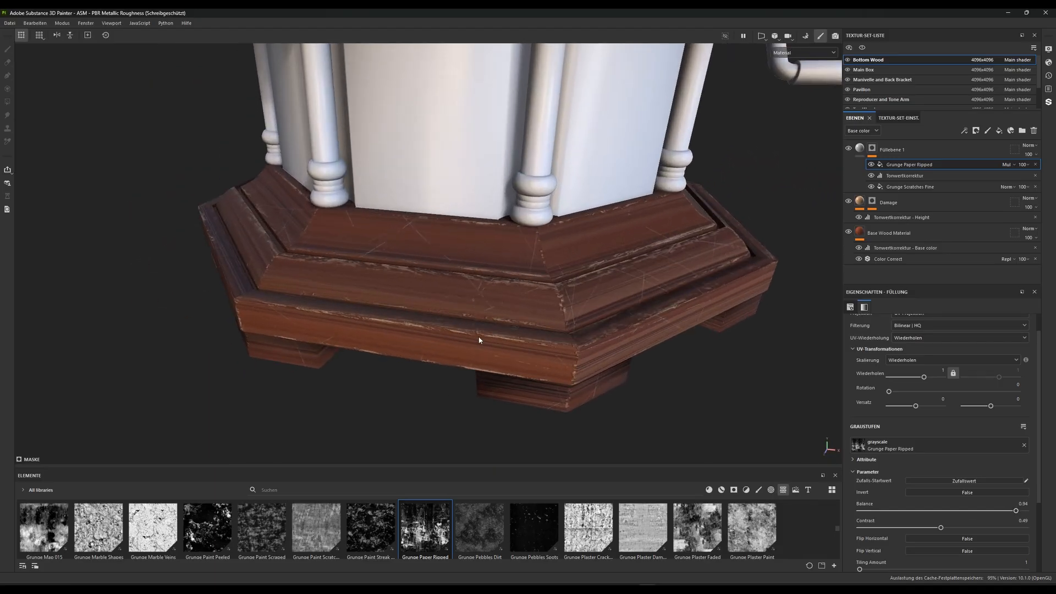
Rotate the mask's Grunge Scratches Fine fill to 90 degrees and check the scratches on another side of the base
left_click(902, 187)
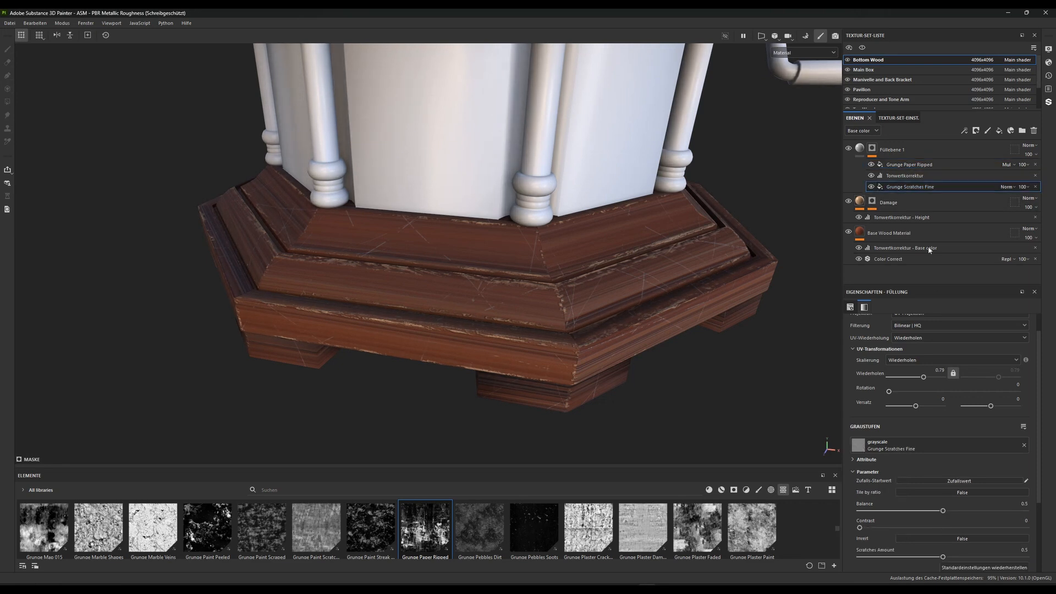
scroll(943, 539, "down", 1)
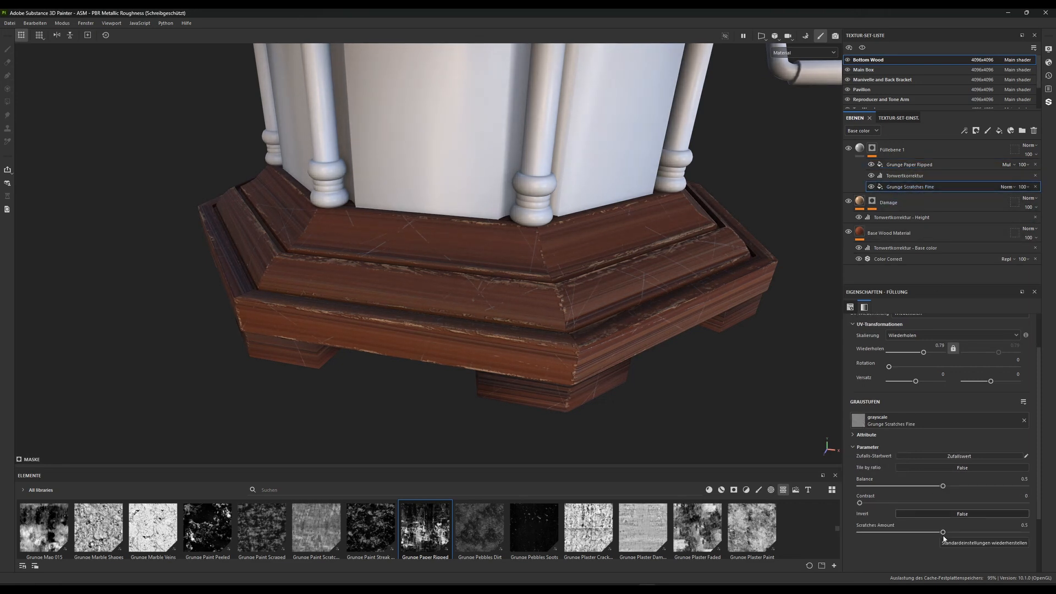
scroll(918, 425, "up", 1)
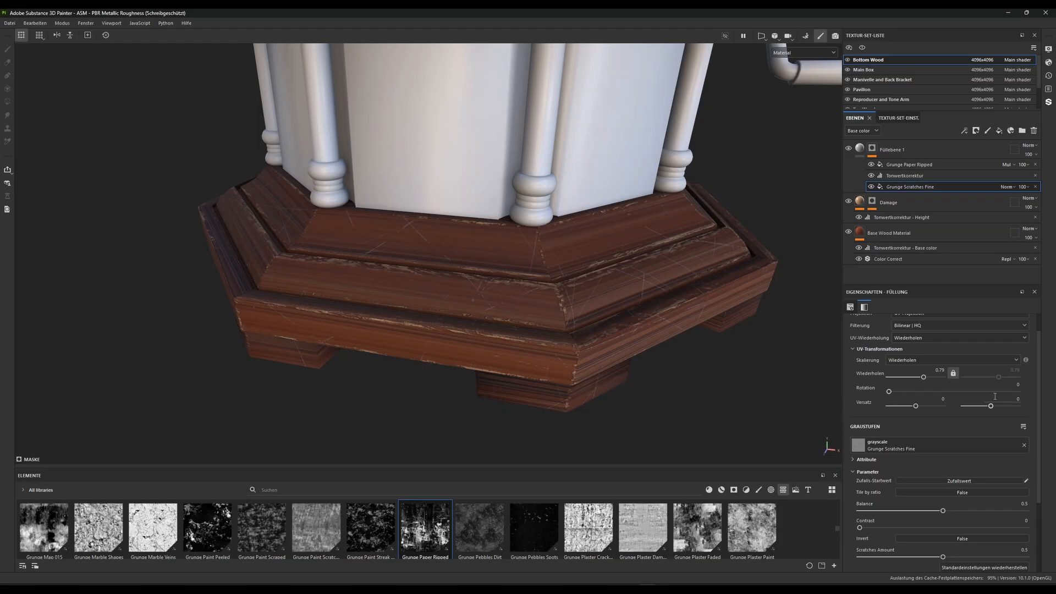
left_click(1020, 390)
left_click_drag(1010, 385, 1027, 386)
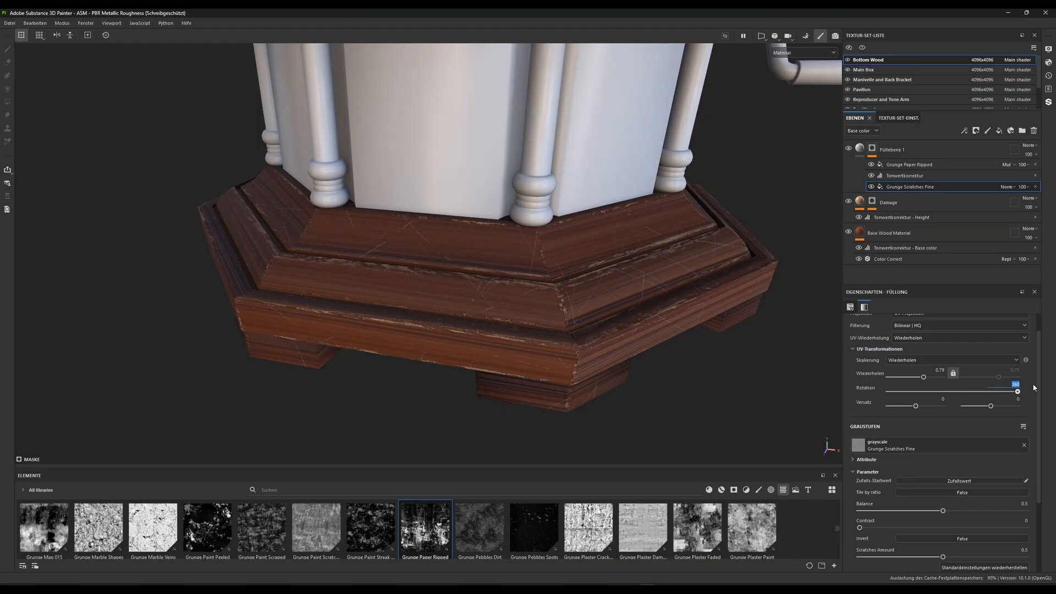
key("Return")
right_click_drag(596, 350, 560, 330, "alt")
left_click_drag(561, 330, 559, 292, "alt")
right_click_drag(559, 292, 537, 377, "alt")
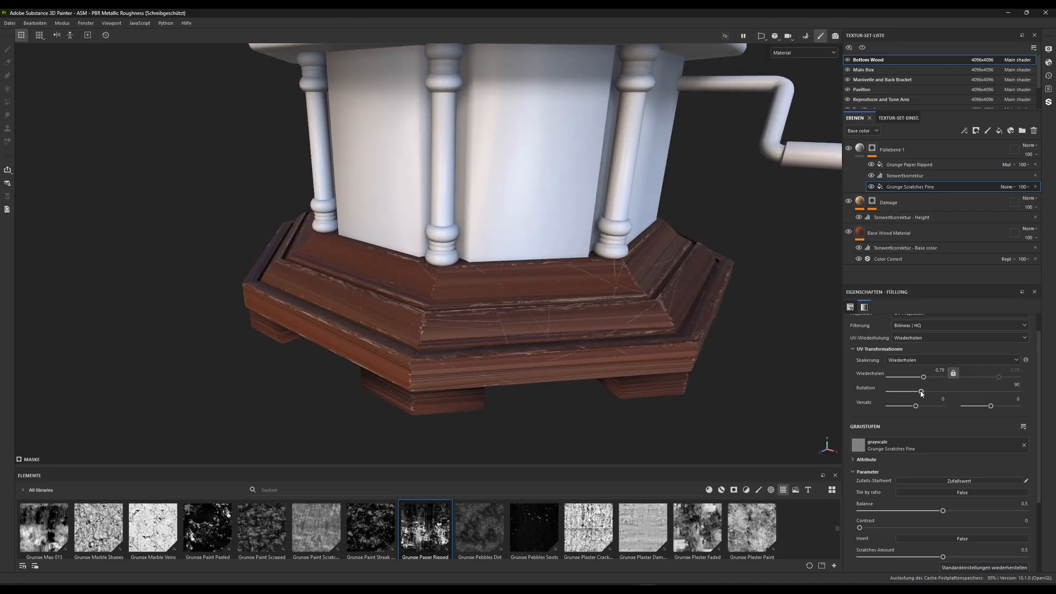
Unlock the Grunge Scratches Fine fill's UV repeat, set the second value to about 1.78, and use rotation 90 with a shifted first offset
mouse_move(921, 393)
left_mouse_down()
mouse_move(896, 394)
mouse_move(925, 396)
left_mouse_up()
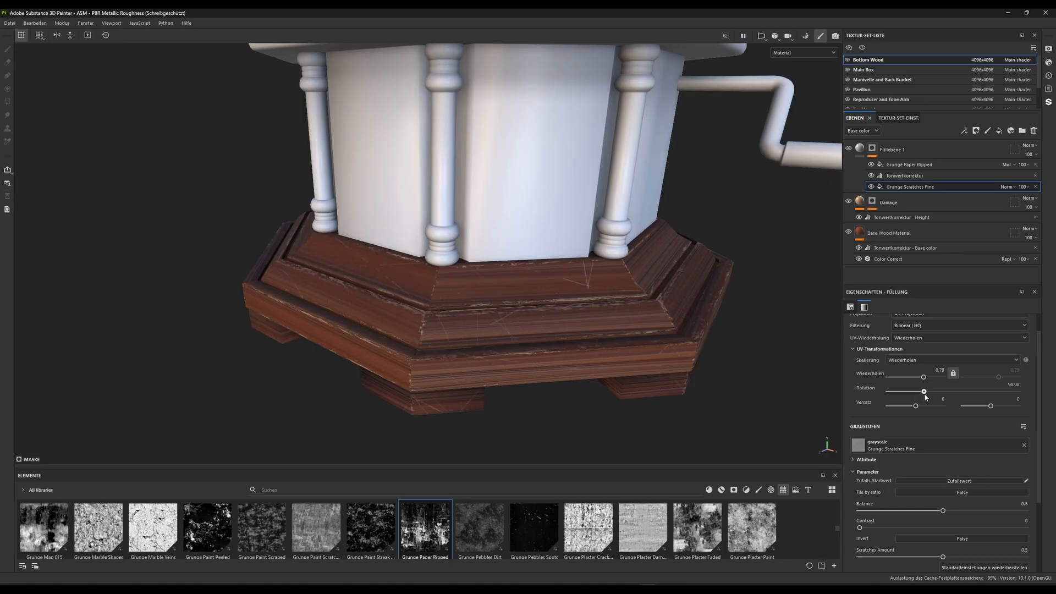
left_click(954, 374)
left_click_drag(999, 378, 1021, 378)
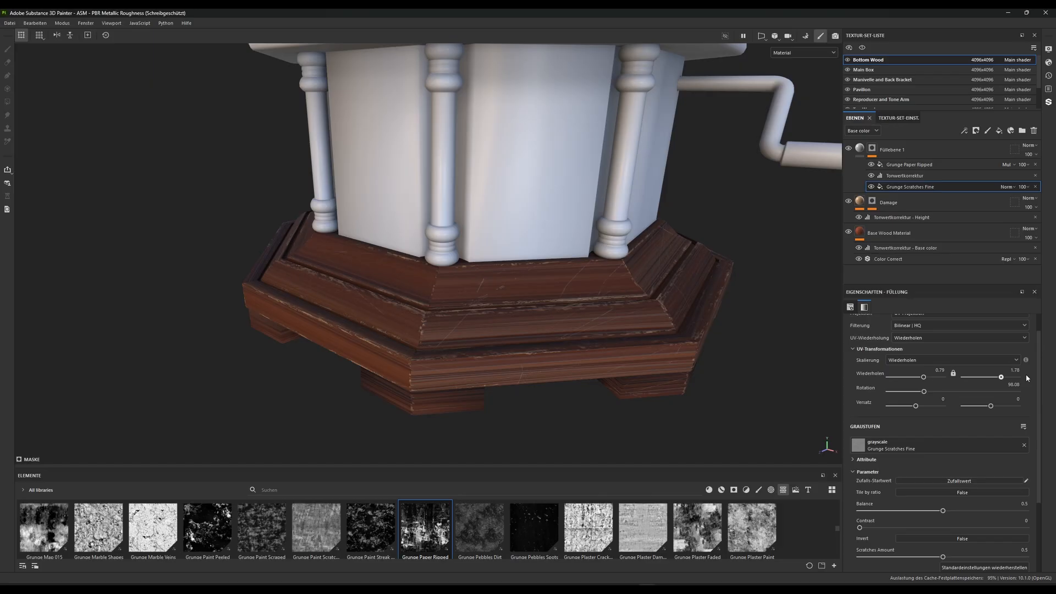
left_click(1014, 384)
type("90")
key("Return")
left_click_drag(915, 406, 933, 408)
Set the input black of the scratches mask's levels effect to about 0.514
left_click(908, 176)
left_click_drag(986, 331, 944, 330)
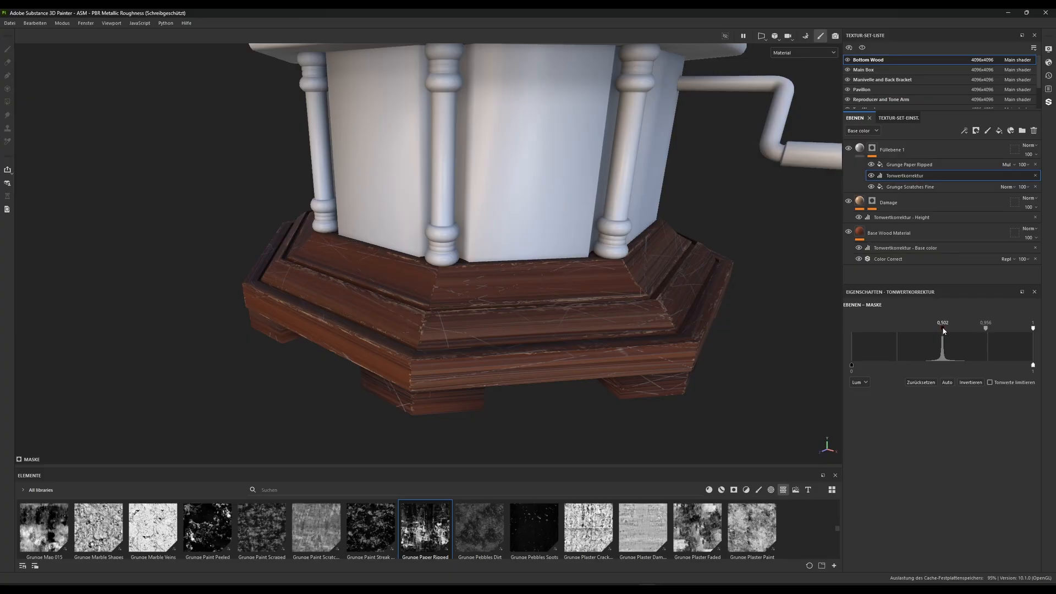
left_click_drag(943, 329, 945, 328)
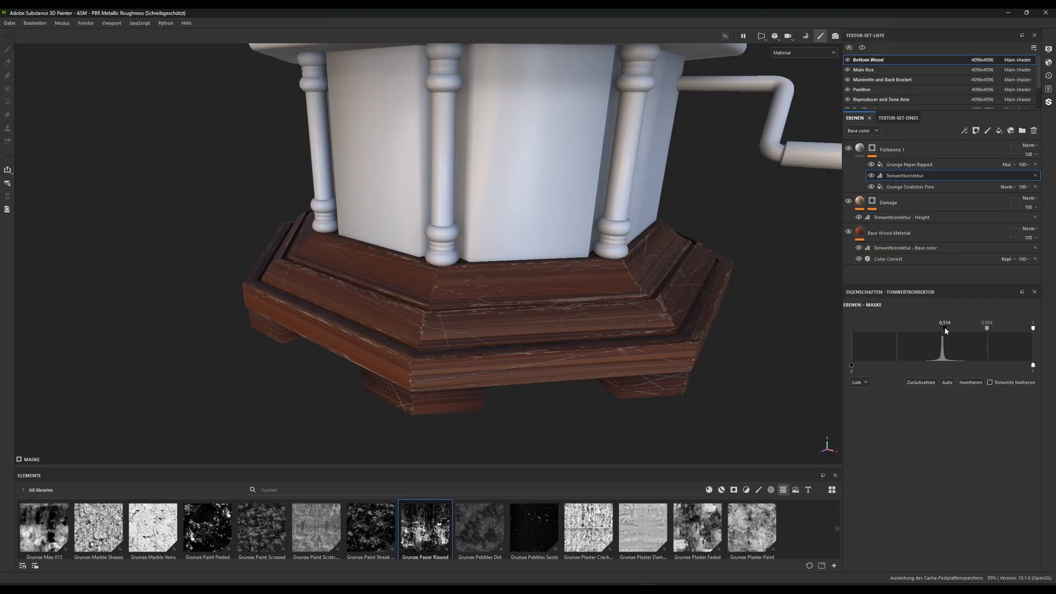
Turn off the roughness, metallic and normal channels on the scratches fill layer, keeping only color and height
left_click(860, 148)
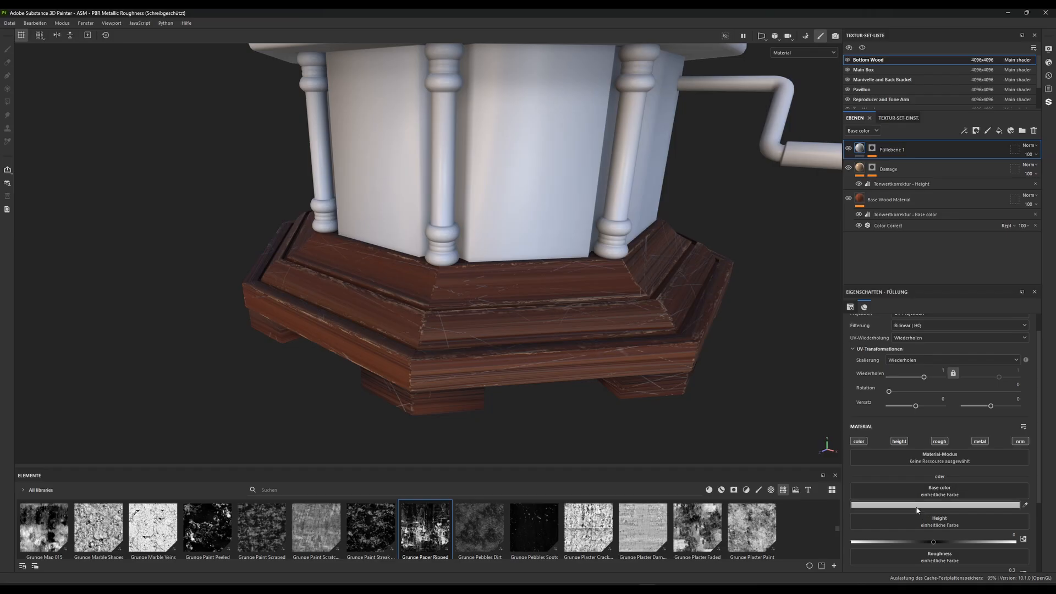
scroll(916, 508, "down", 3)
left_click(940, 366)
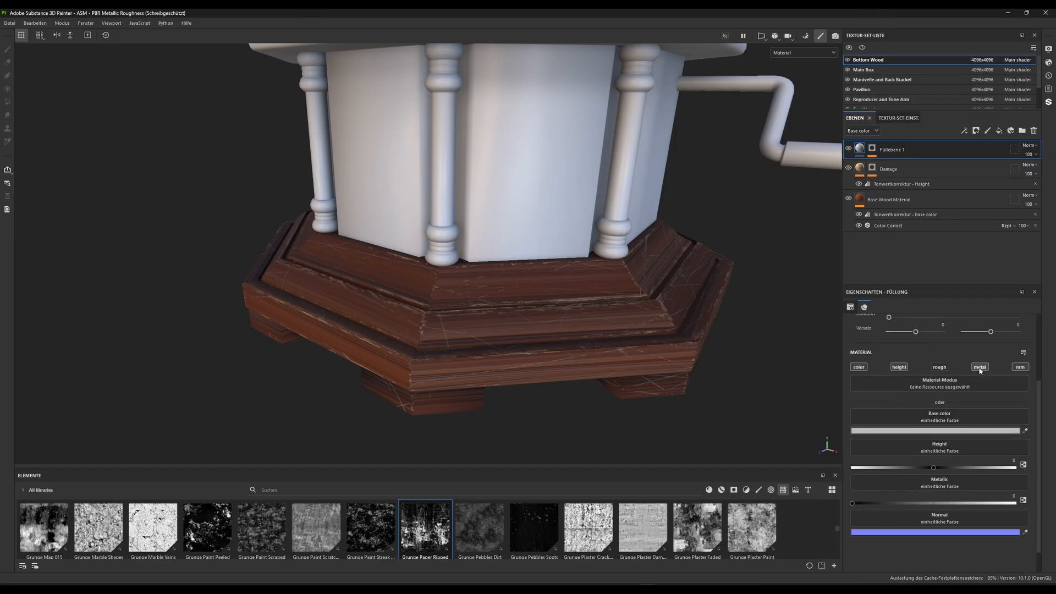
left_click(979, 367)
left_click(1020, 366)
Set the scratches fill layer's base color to a muted tan, about BA9874
left_click(920, 431)
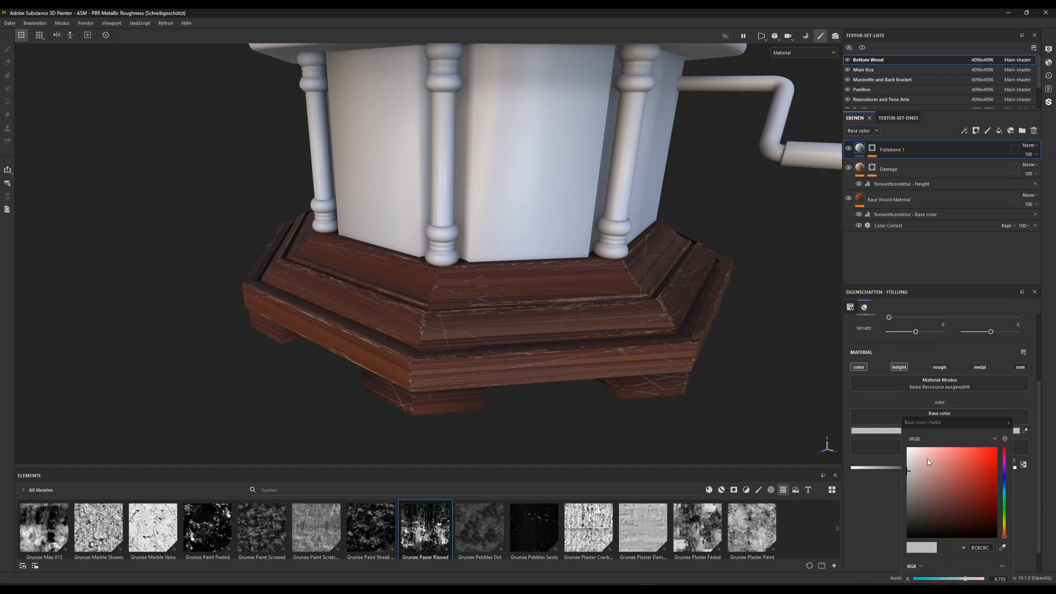
left_click(1004, 532)
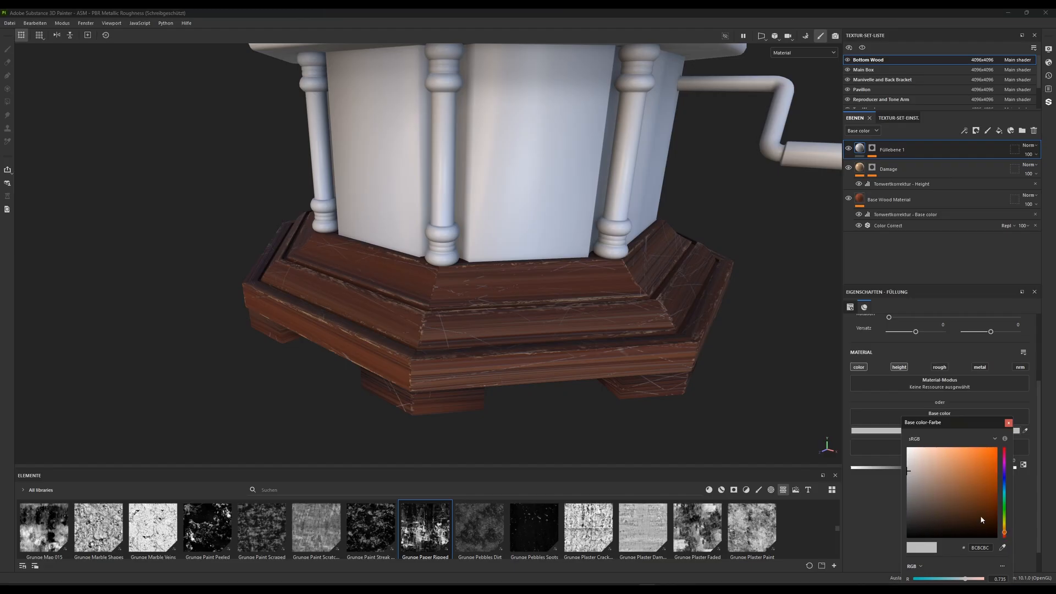
left_click(925, 467)
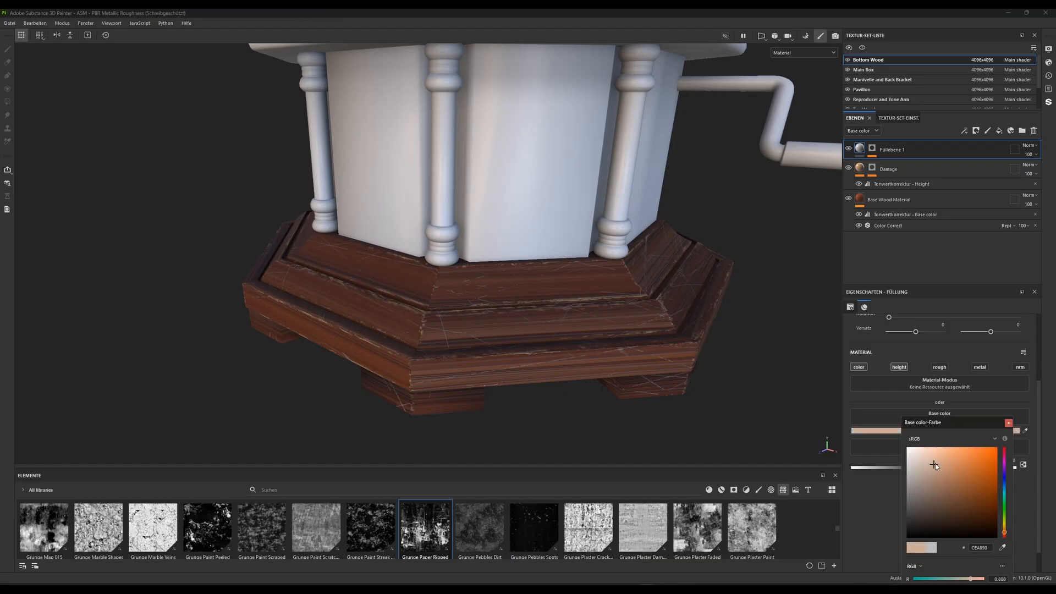
mouse_move(931, 463)
left_mouse_down()
mouse_move(922, 463)
mouse_move(930, 462)
left_mouse_up()
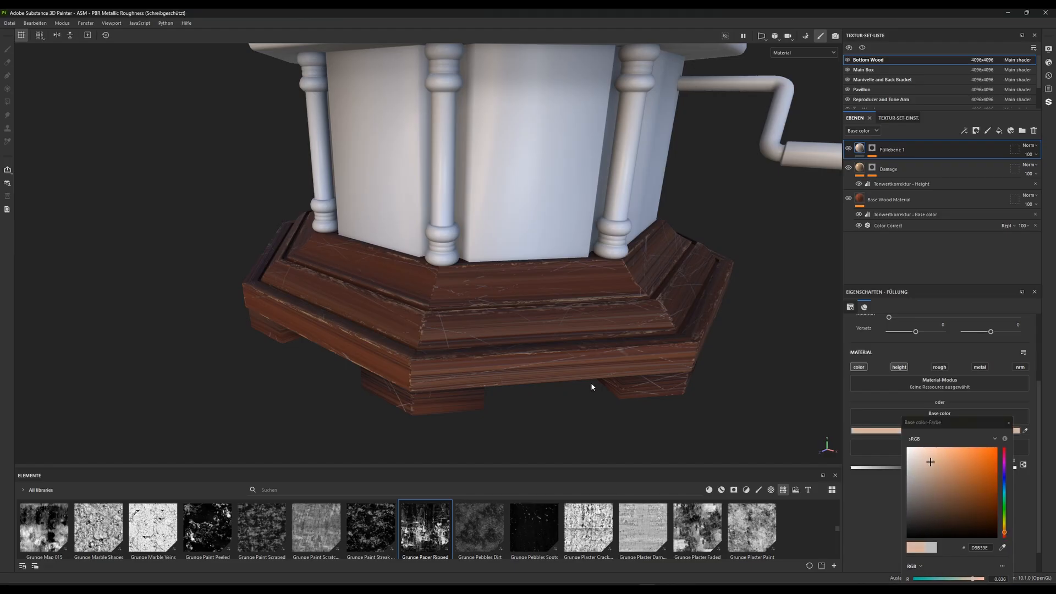
right_click_drag(518, 303, 538, 436, "alt")
middle_click_drag(537, 436, 626, 354, "alt")
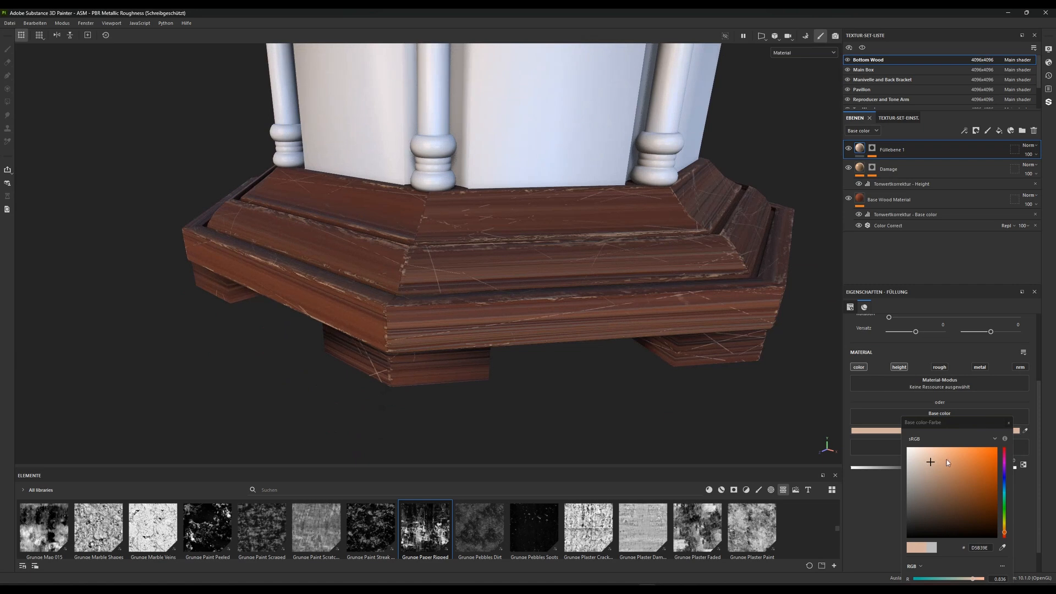
mouse_move(931, 464)
left_mouse_down()
mouse_move(924, 456)
mouse_move(944, 482)
mouse_move(966, 487)
mouse_move(960, 474)
mouse_move(941, 472)
left_mouse_up()
left_click(1004, 530)
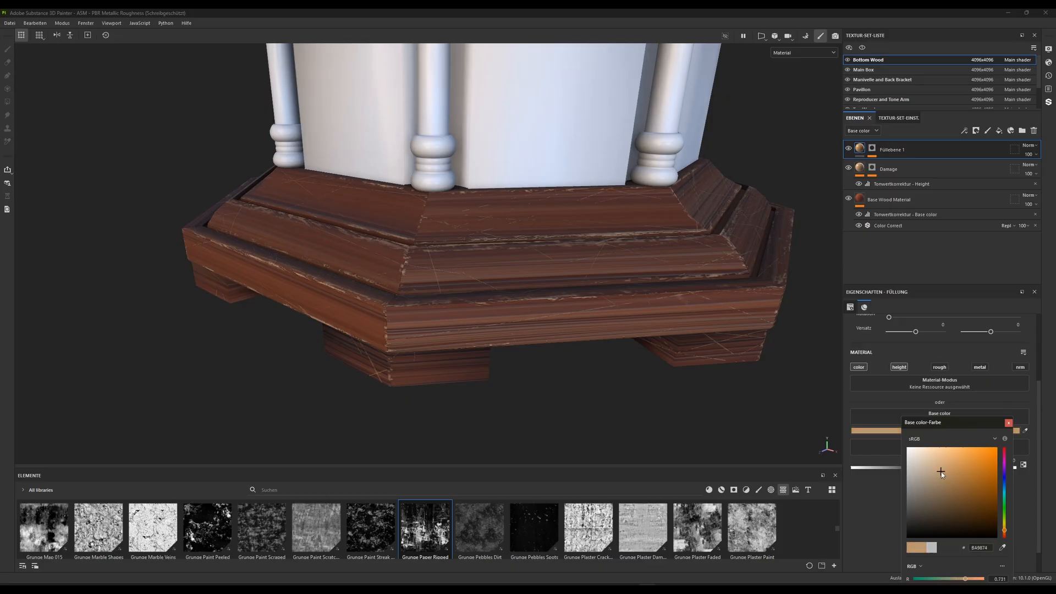
left_click(881, 395)
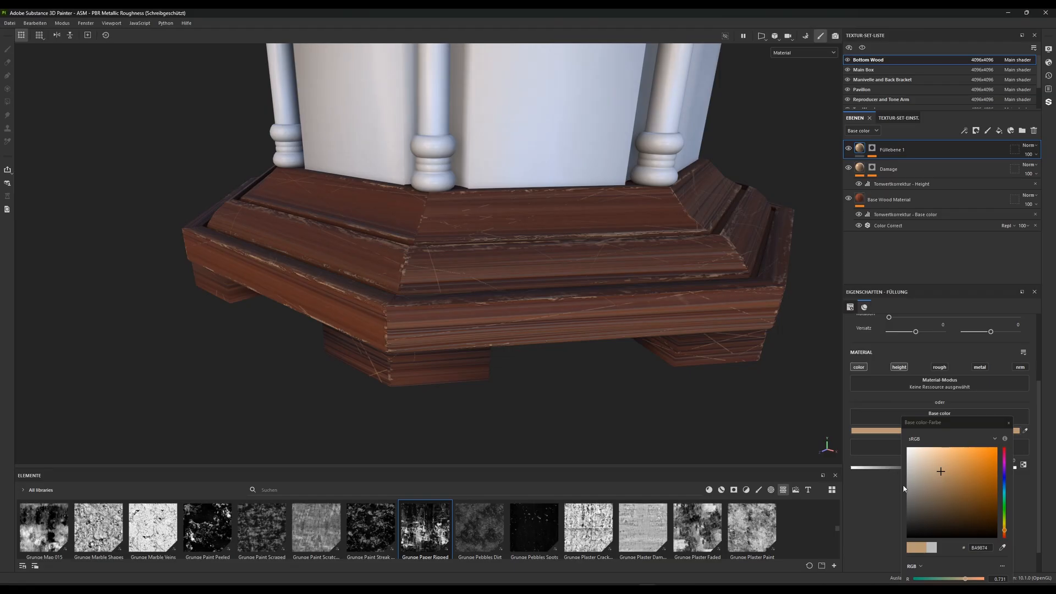
left_click(1008, 423)
Set the scratches fill layer's height to about -0.1022 and check the engraved scratches up close and from afar
left_click_drag(932, 466, 917, 470)
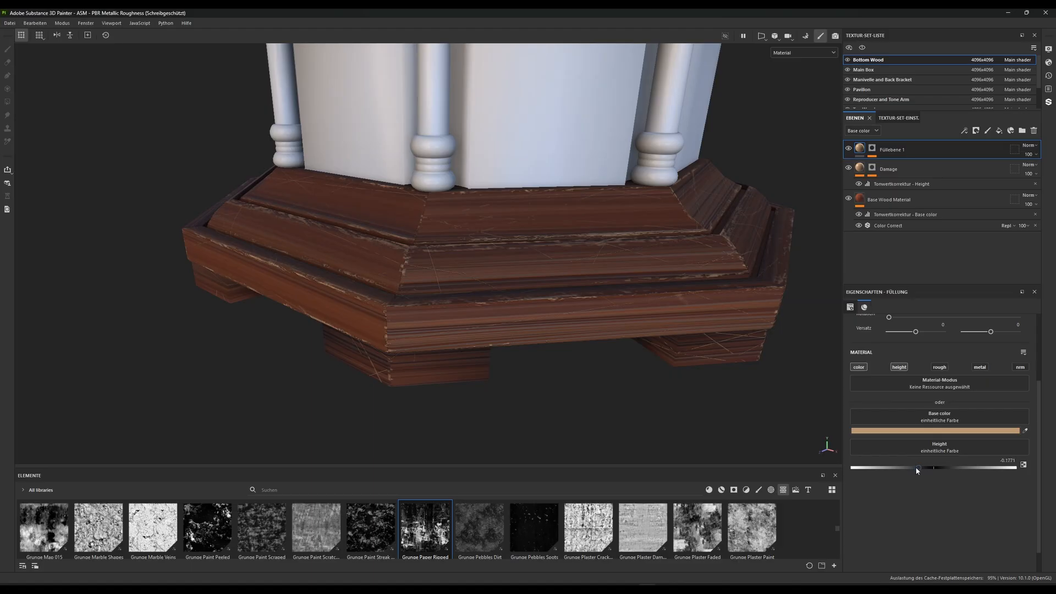
scroll(490, 385, "up", 5)
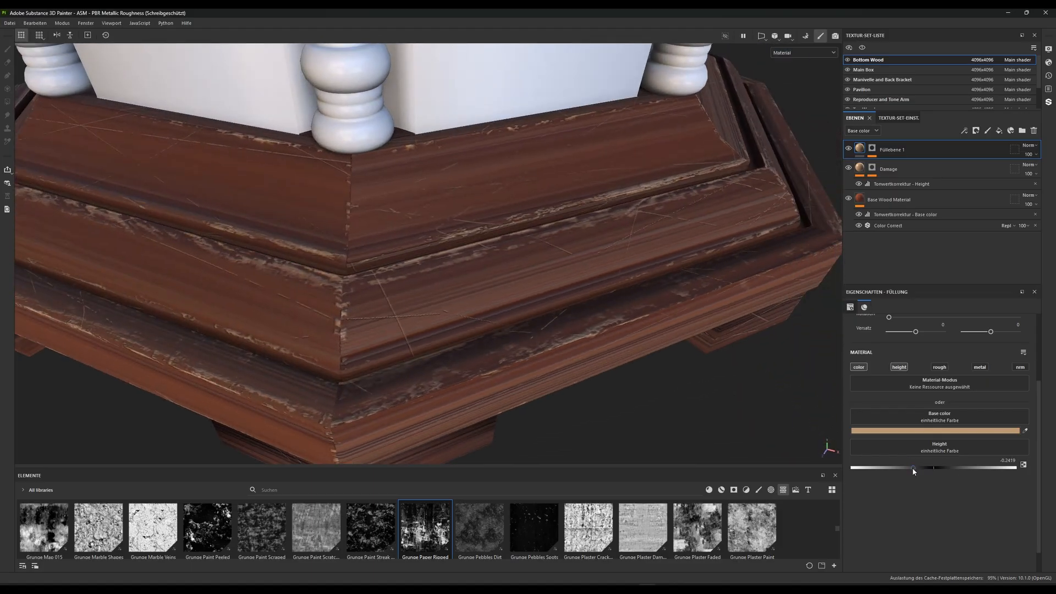
left_click_drag(914, 471, 920, 471)
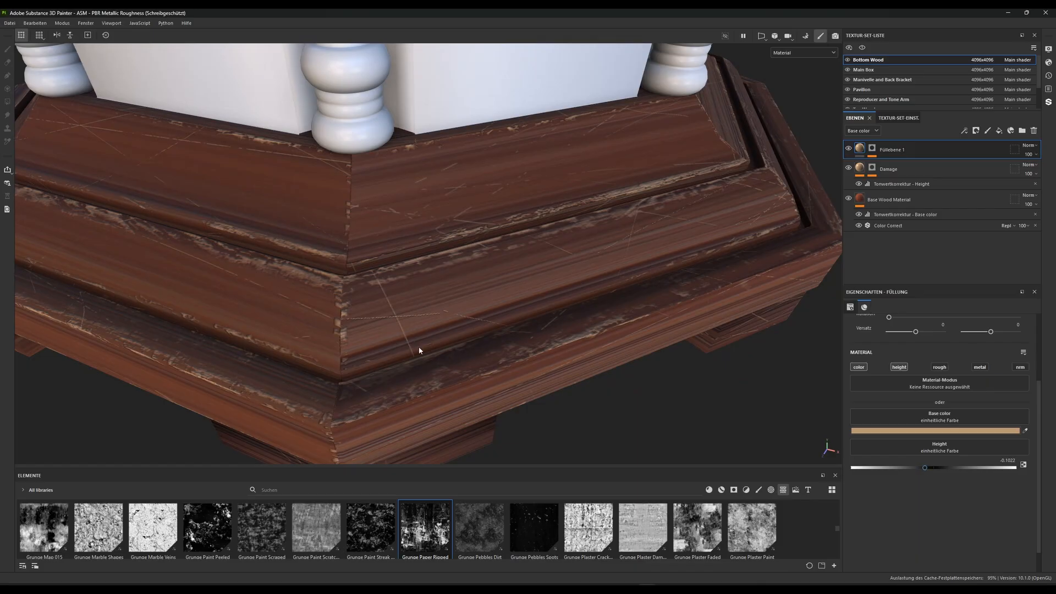
scroll(419, 350, "down", 8)
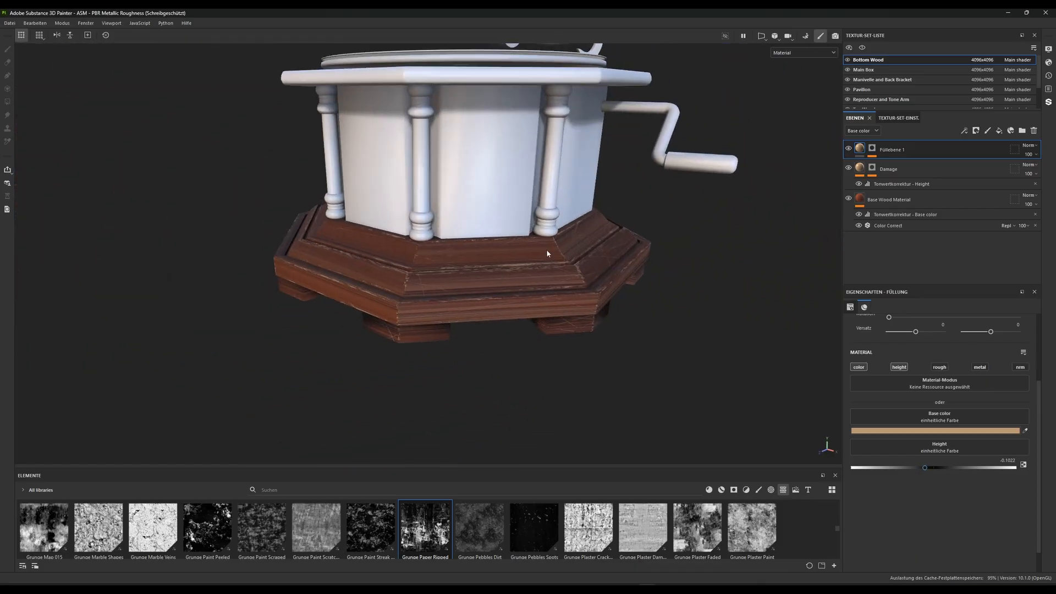
left_click_drag(548, 253, 550, 285, "alt")
middle_click_drag(550, 284, 555, 321, "alt")
right_click_drag(544, 264, 520, 269, "alt")
Set the scratches mask's levels effect to input black 0.486 and midtone 1
left_click(872, 149)
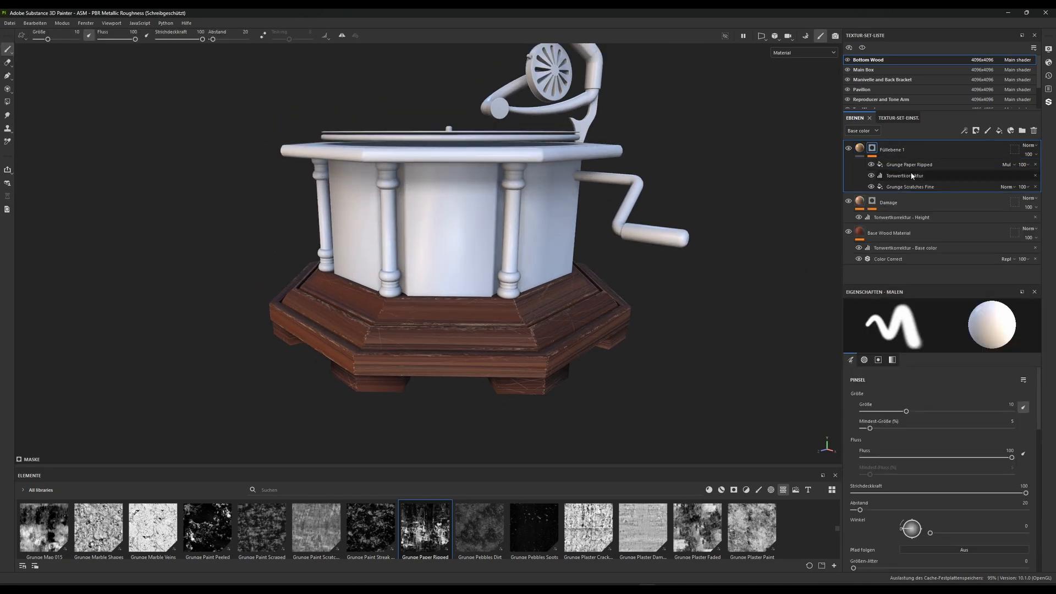
left_click(911, 176)
mouse_move(987, 333)
left_mouse_down()
mouse_move(995, 333)
mouse_move(940, 330)
left_mouse_up()
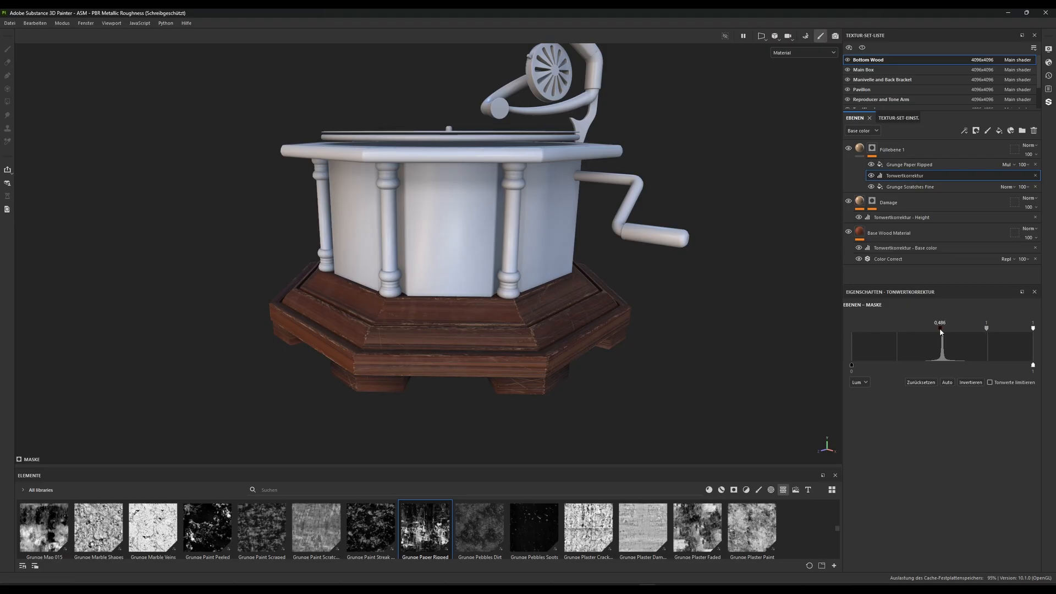
Examine the scratches and faint dirt on the wooden base from several sides and distances
right_click_drag(462, 288, 465, 395, "alt")
left_click_drag(464, 395, 478, 368, "alt")
middle_click_drag(479, 368, 500, 284, "alt")
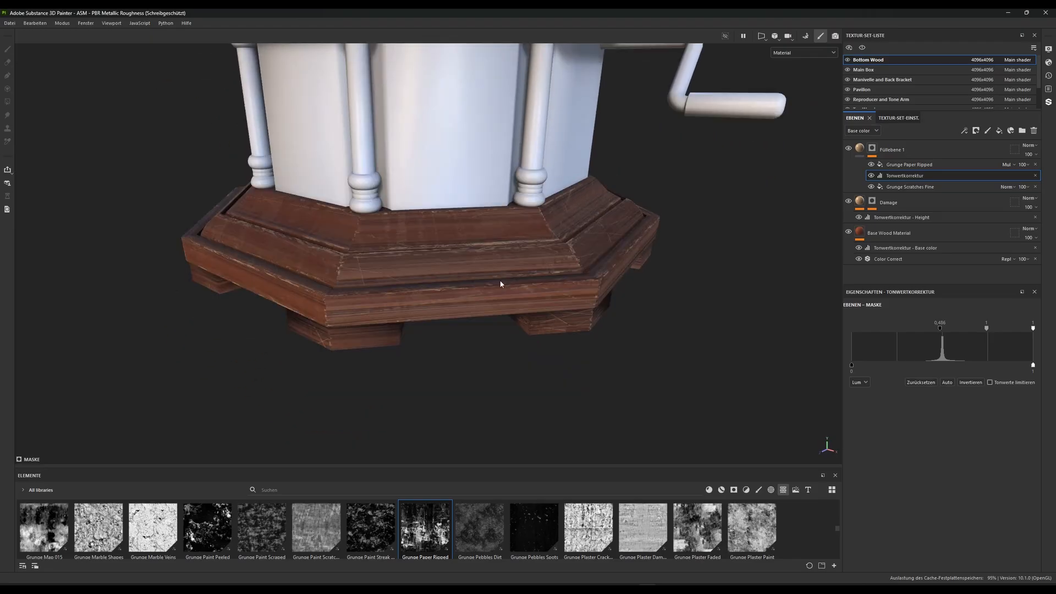
middle_click_drag(477, 164, 488, 247, "alt")
right_click_drag(488, 247, 441, 353, "alt")
left_click_drag(441, 352, 454, 305, "alt")
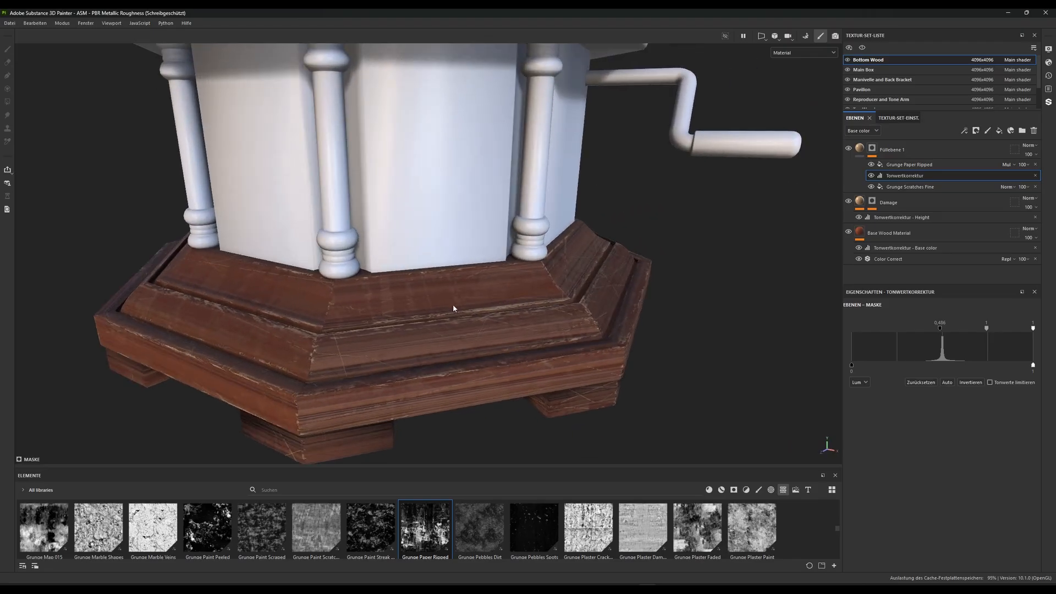
middle_click_drag(491, 355, 523, 318, "alt")
right_click_drag(465, 276, 374, 288, "alt")
left_click_drag(374, 287, 465, 302, "alt")
Inspect the base's Roughness channel on its own, and return the viewport to the Material display
left_click(797, 53)
left_click(789, 106)
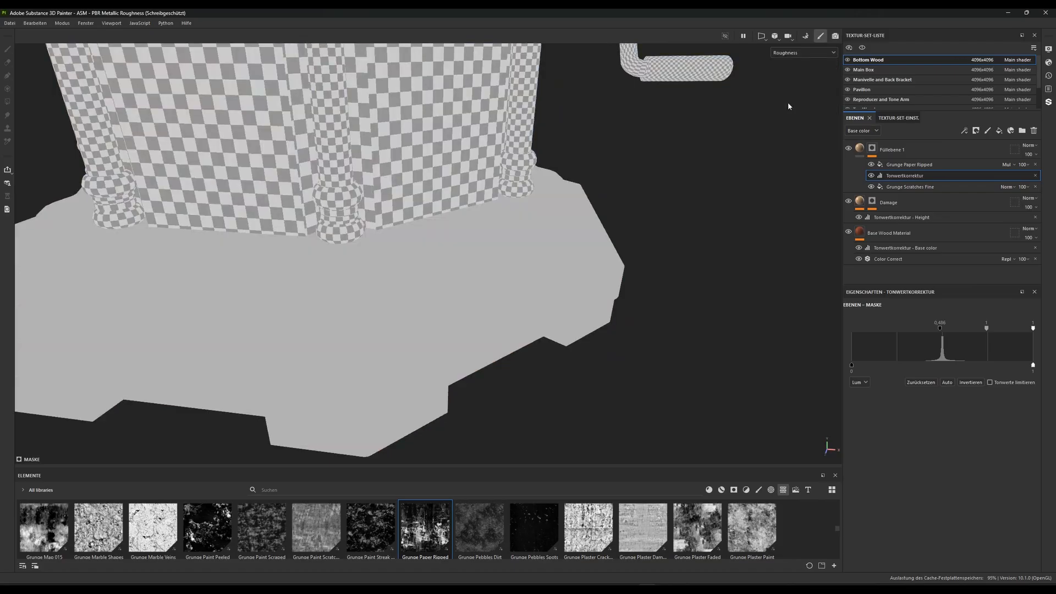
left_click_drag(612, 296, 427, 272, "alt")
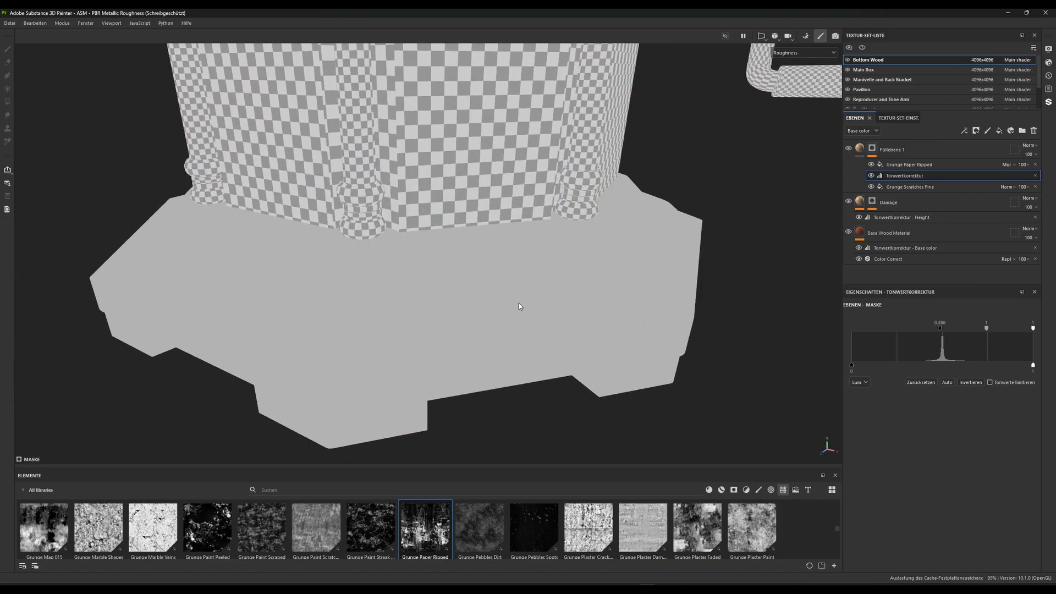
left_click(810, 55)
left_click(797, 62)
left_click_drag(409, 330, 514, 306, "alt")
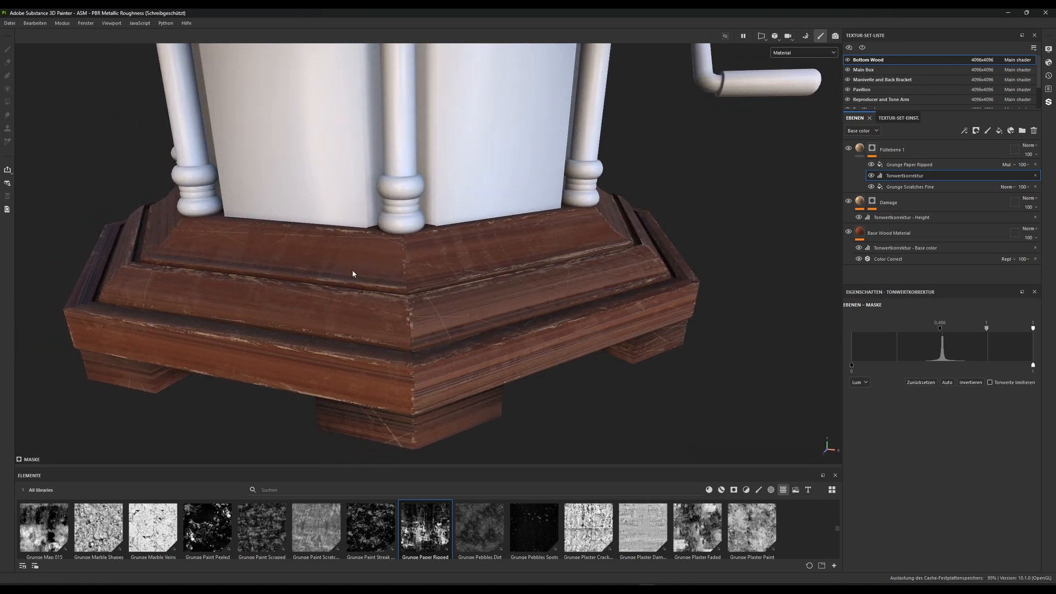
Rename the scratches fill layer as Scratches and Dirt Layer
double_click(906, 151)
type("s")
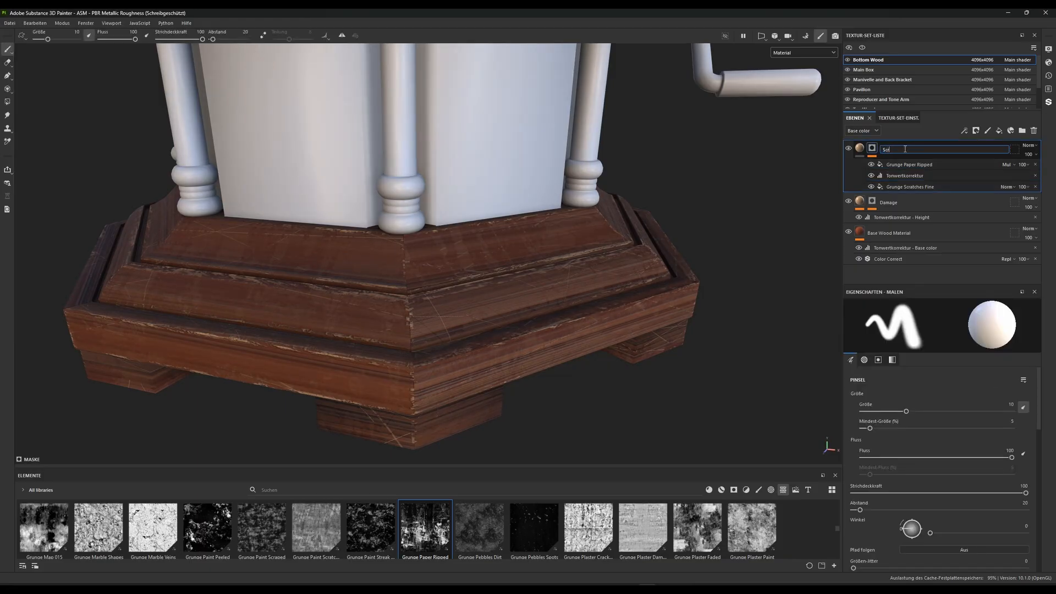
type("cratches and")
type("Dirt Layer")
key("Return")
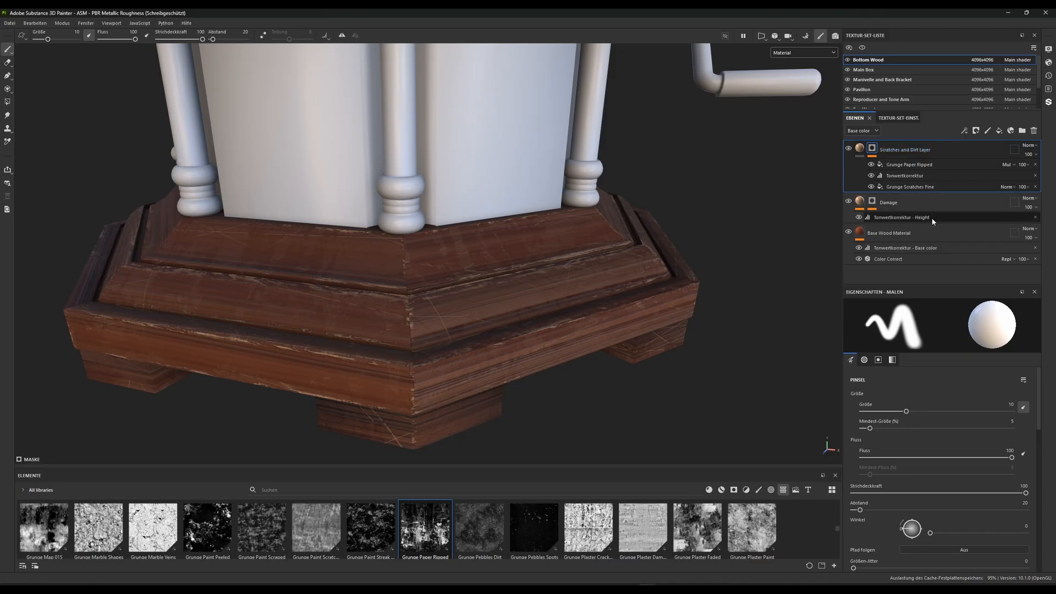
Enable roughness on the Scratches and Dirt Layer, set it to about 0.3217, and display the Roughness channel in the viewport
left_click(859, 149)
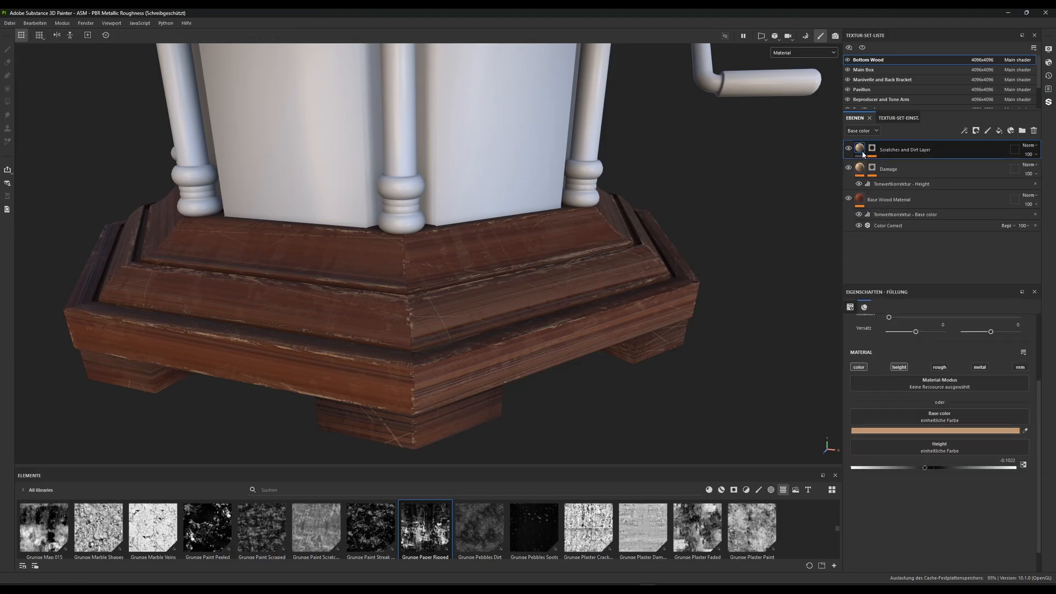
left_click(938, 367)
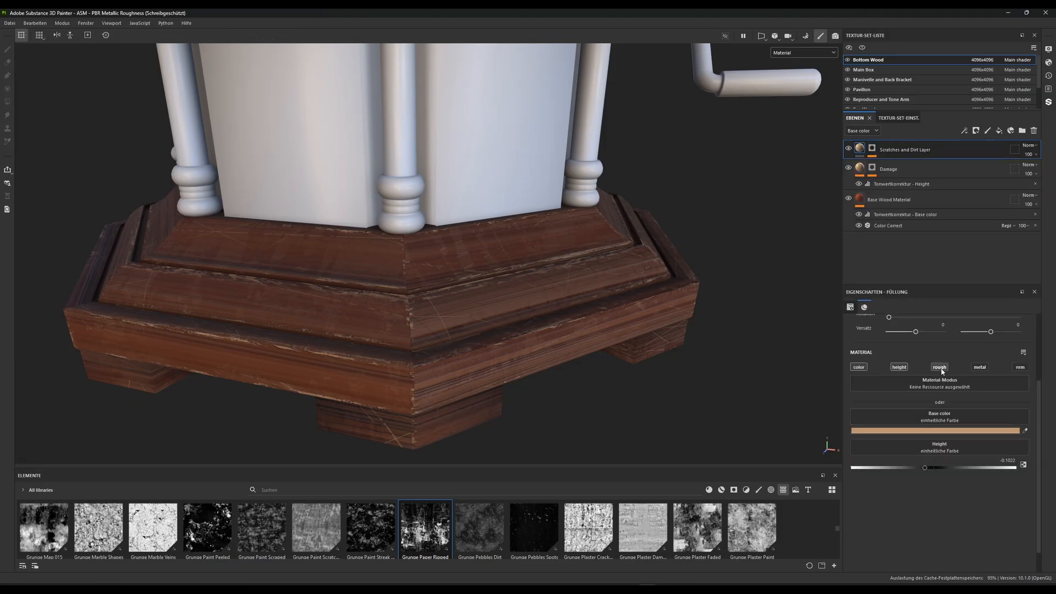
left_click_drag(900, 503, 914, 504)
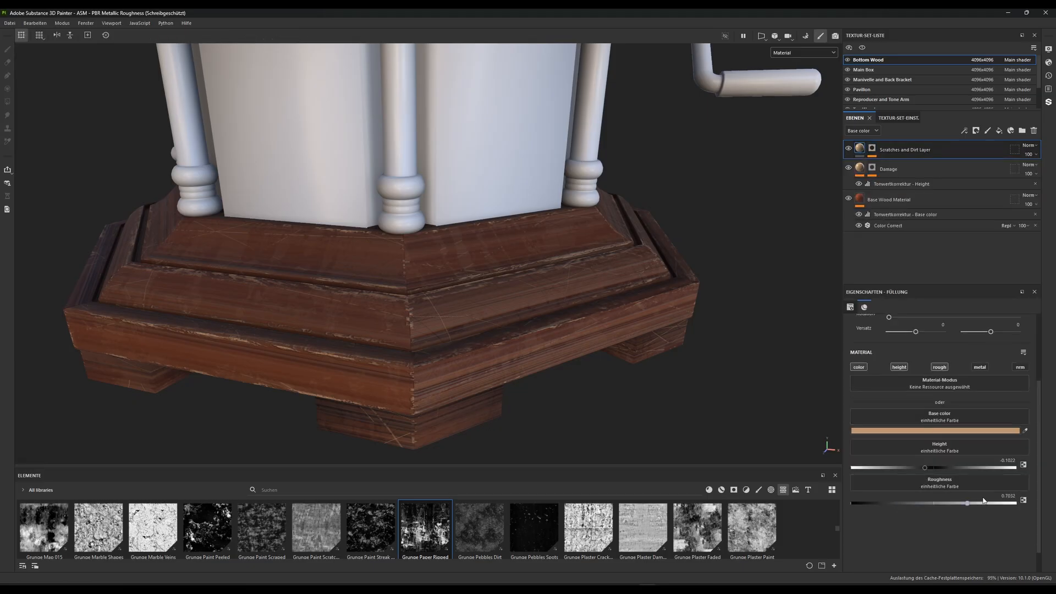
left_click_drag(984, 499, 892, 496)
left_click(817, 53)
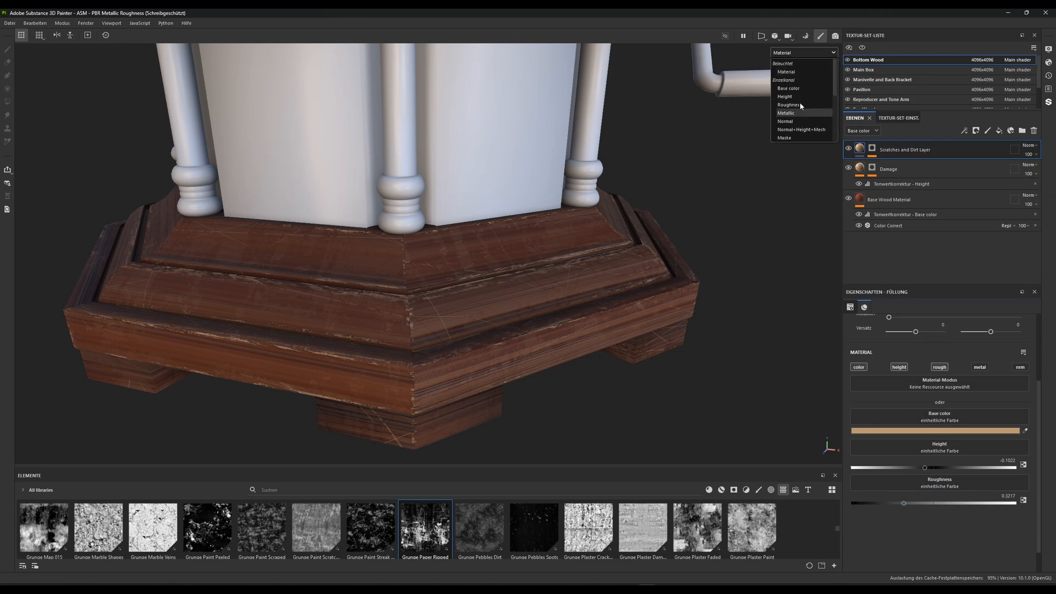
left_click(789, 104)
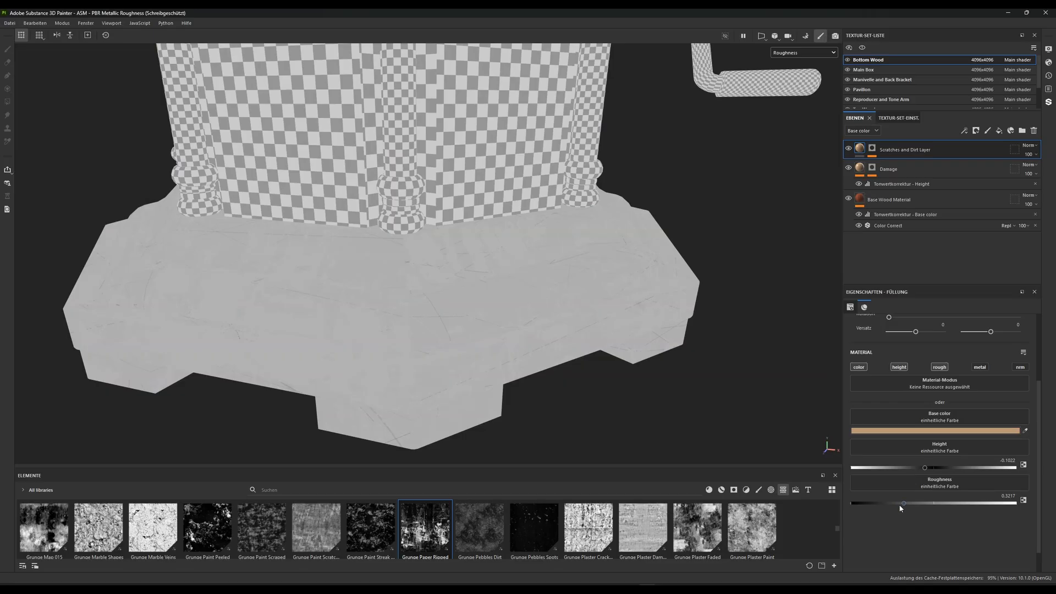
Try low and high roughness values on the Scratches and Dirt Layer, ending at 1
left_click_drag(900, 508, 935, 506)
left_click_drag(862, 506, 853, 505)
left_click_drag(852, 503, 1014, 503)
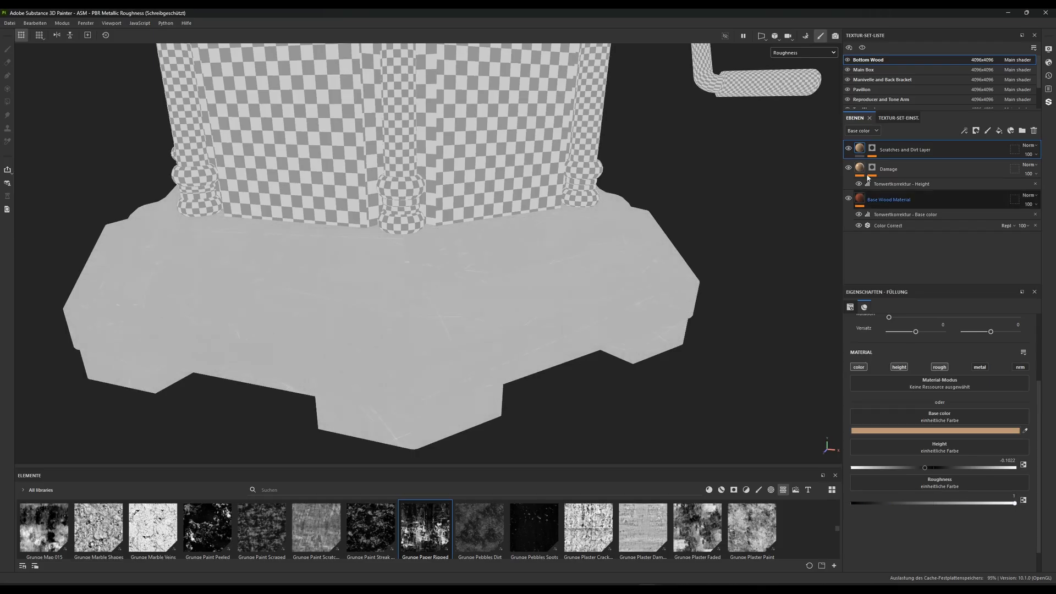
Set the Base Wood Material layer's roughness to 0.6
left_click(879, 202)
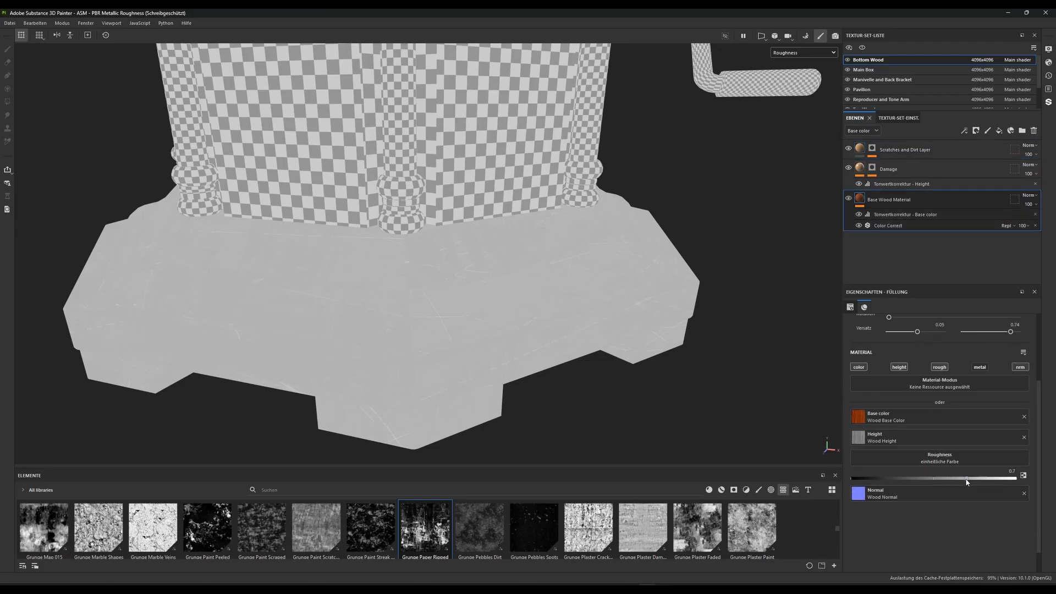
mouse_move(967, 479)
left_mouse_down()
mouse_move(990, 479)
mouse_move(943, 477)
mouse_move(957, 477)
left_mouse_up()
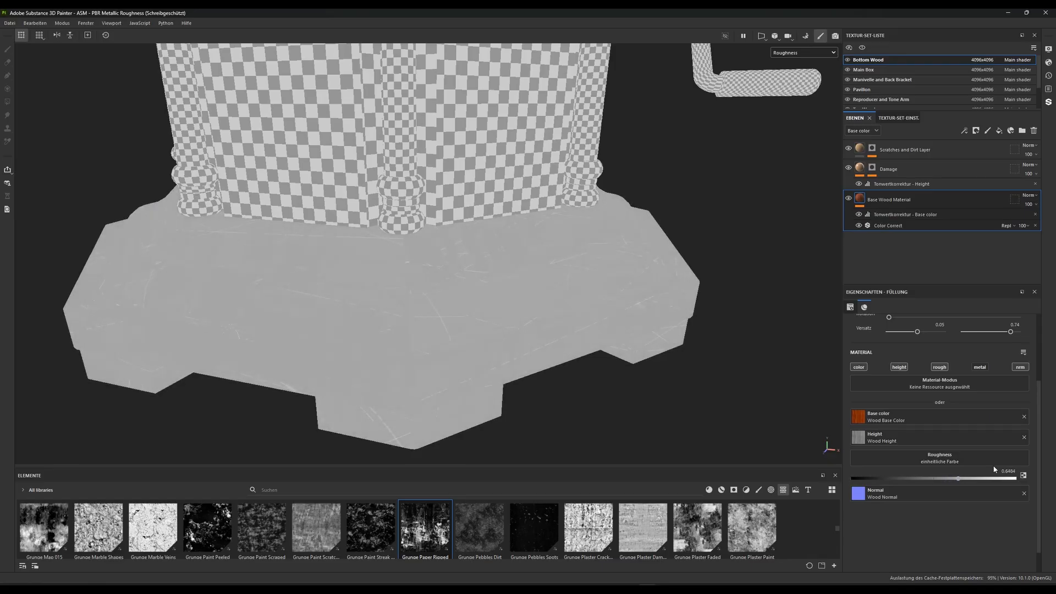
left_click(999, 472)
type("0.6")
key("Return")
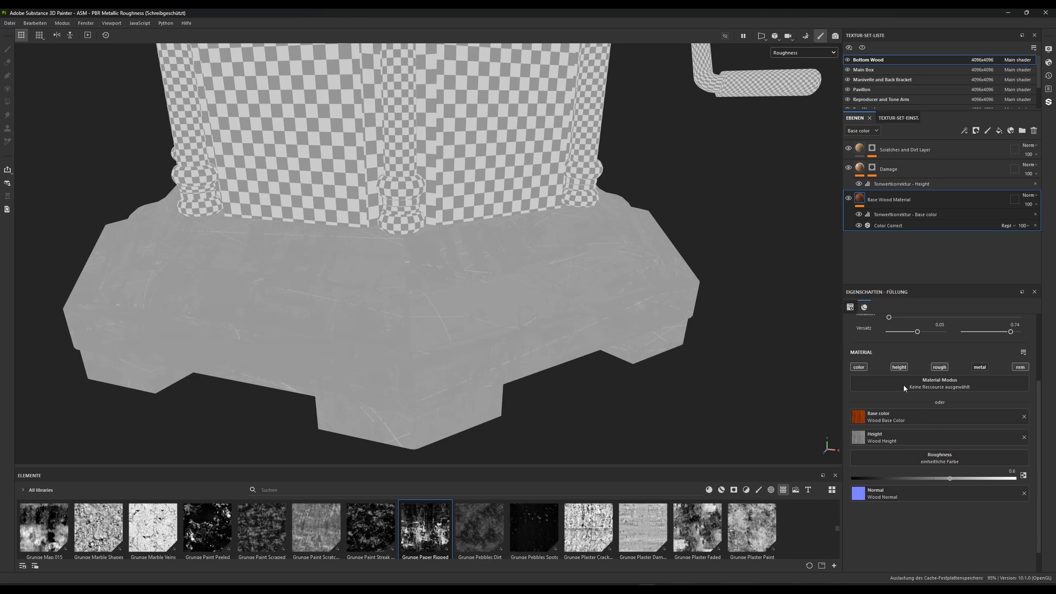
Enable roughness on the Damage layer and set it to 0.9
left_click(859, 171)
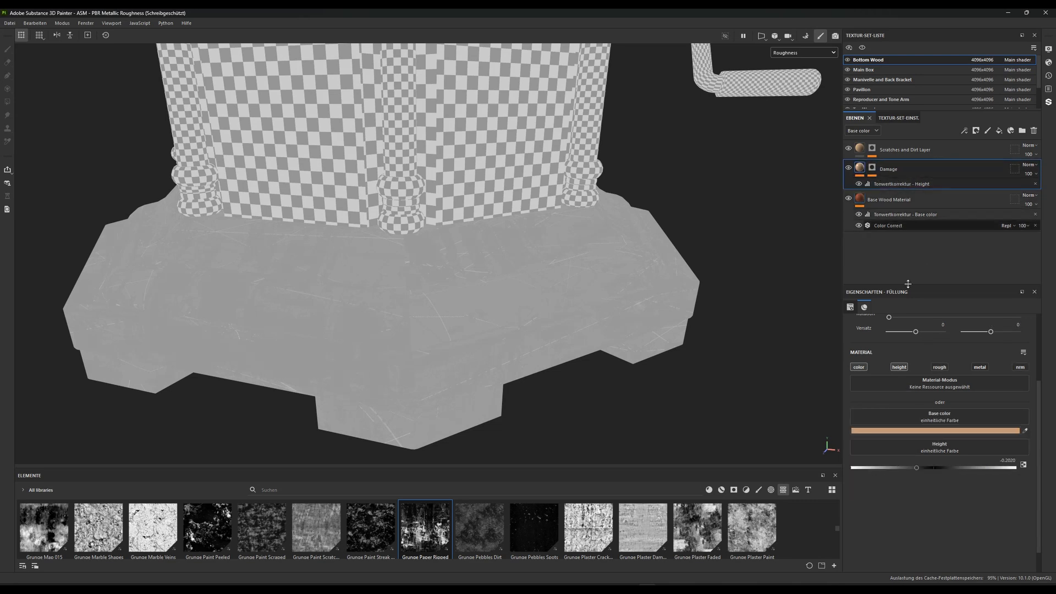
left_click(934, 367)
left_click_drag(900, 503, 1001, 502)
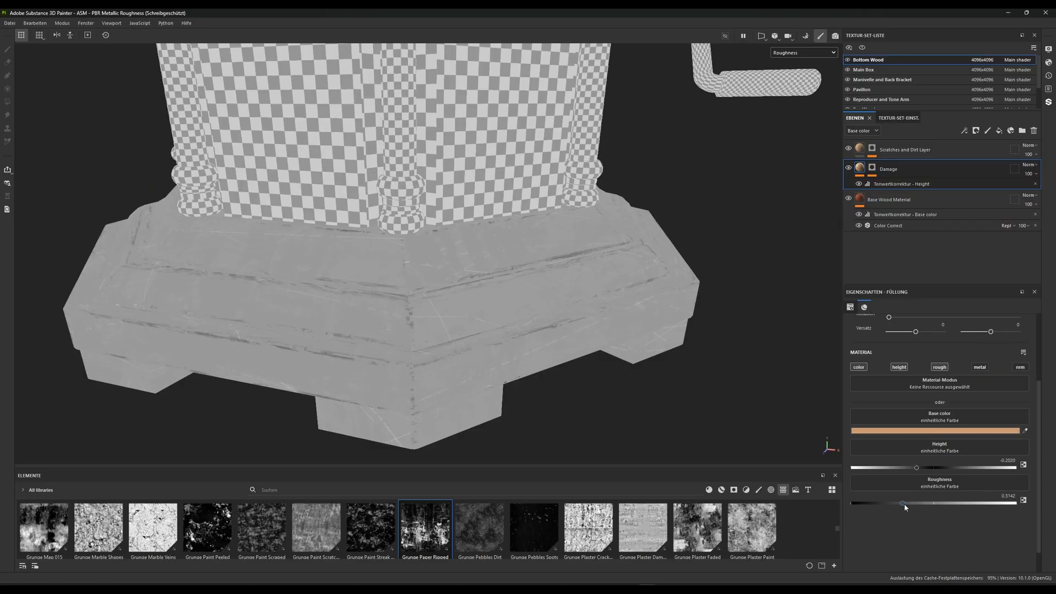
left_click(999, 500)
left_click_drag(1000, 496, 1024, 497)
type("0.9")
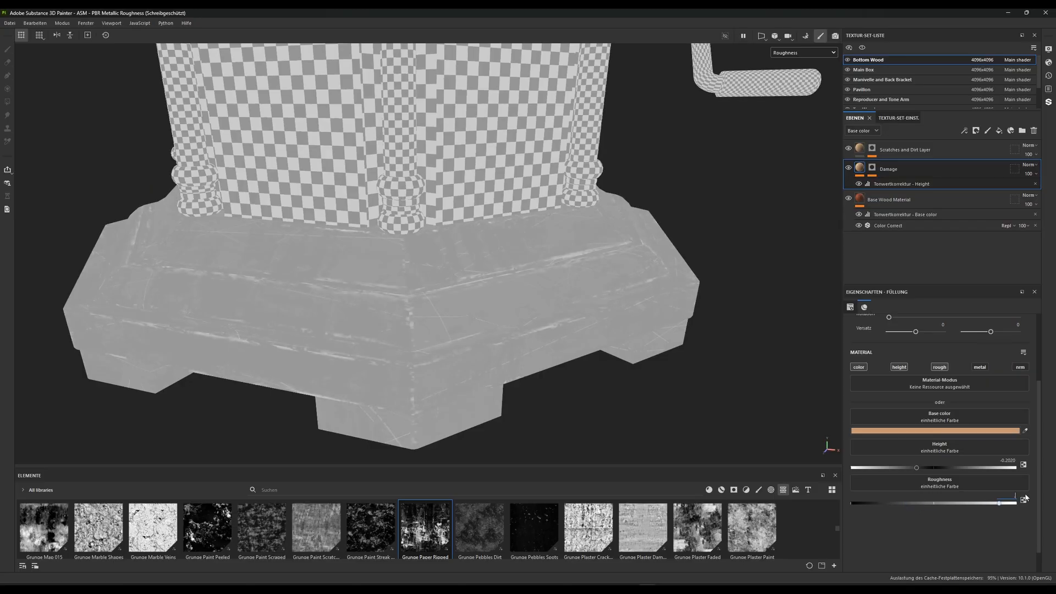
key("Return")
Set the Scratches and Dirt Layer's roughness to 0.5
left_click(874, 153)
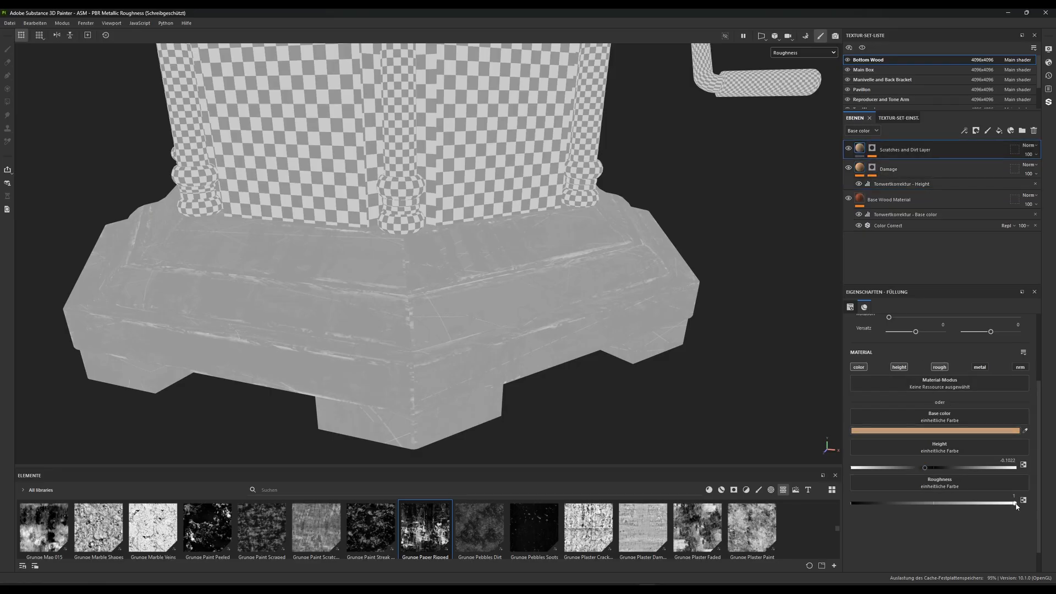
left_click_drag(1014, 503, 911, 504)
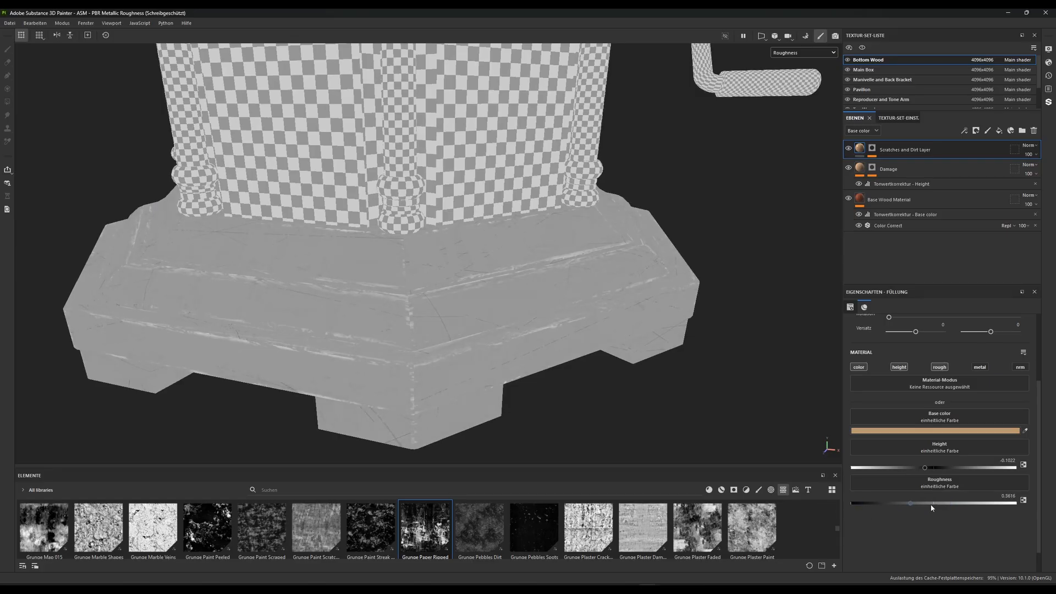
left_click(1002, 495)
type("0.5")
key("Return")
Set the Base Wood Material layer's roughness to 0.7
left_click(929, 201)
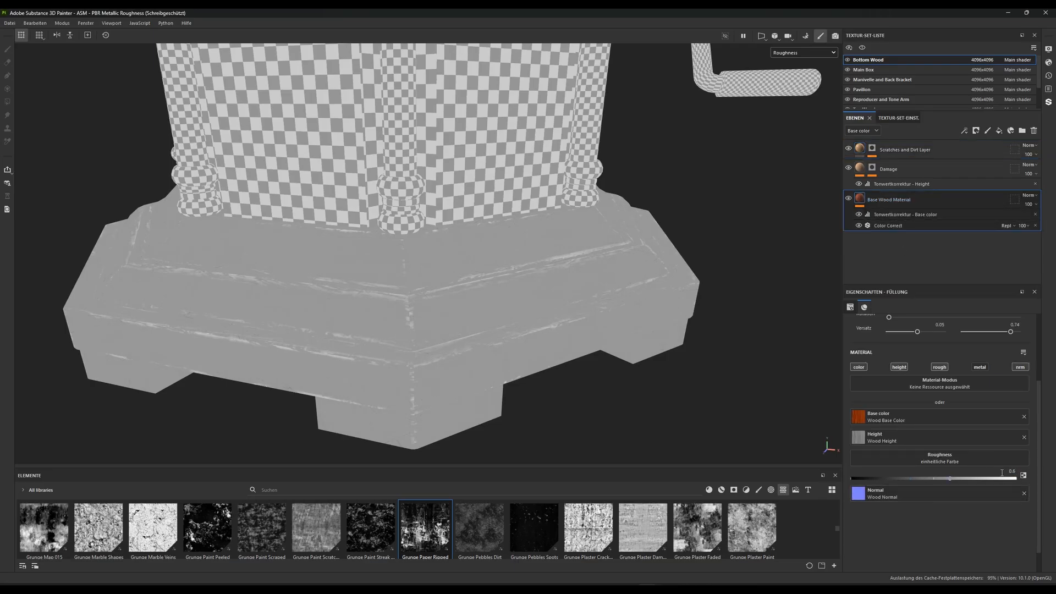
left_click_drag(1002, 472, 1019, 473)
type("0.7")
key("Return")
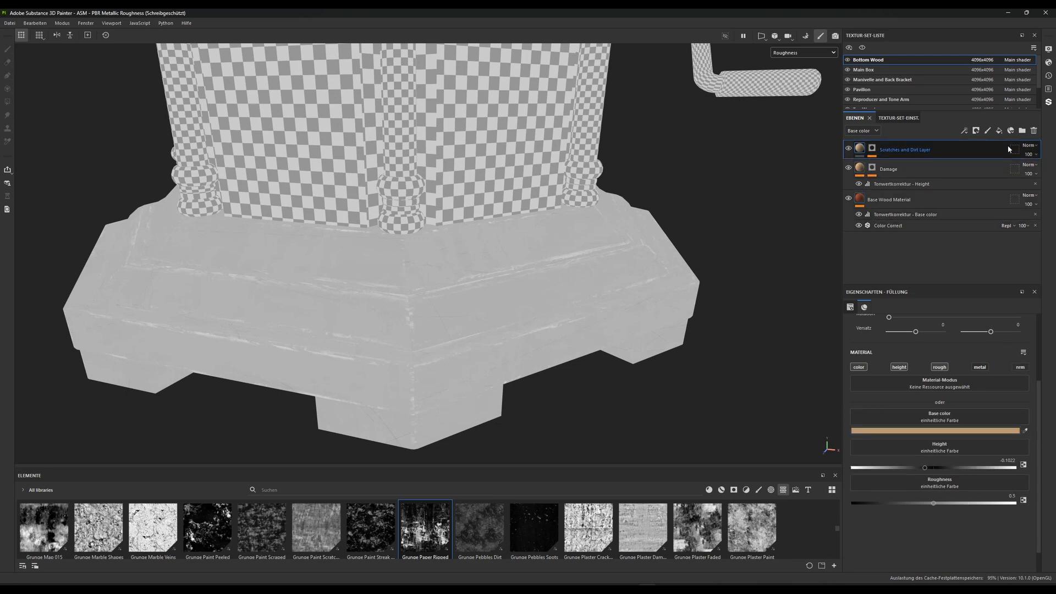
Try Multiply as the Scratches and Dirt Layer's base color blend mode, and restore Normal
left_click(1032, 145)
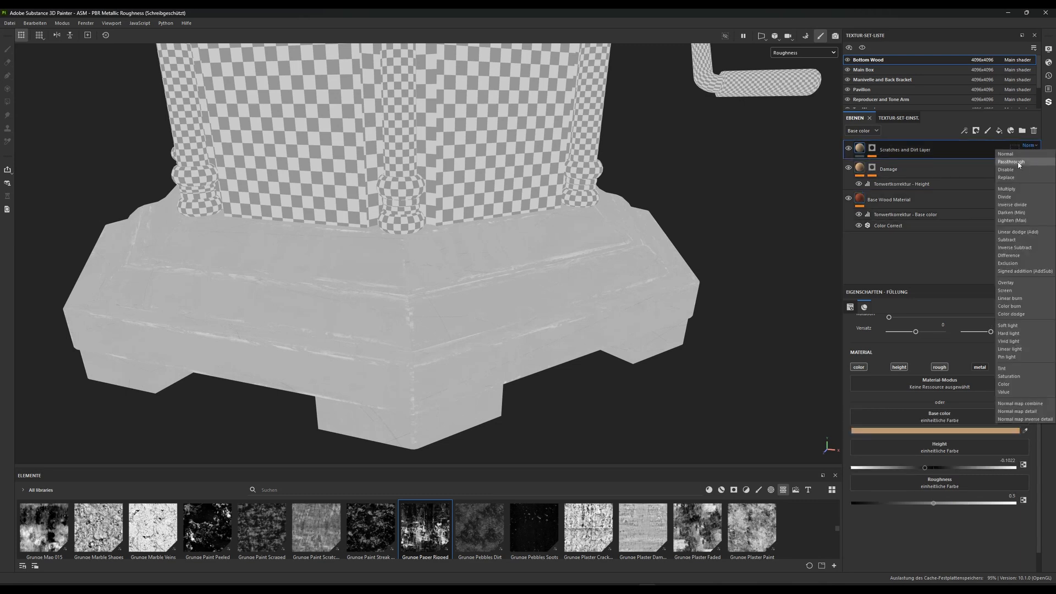
left_click(1011, 190)
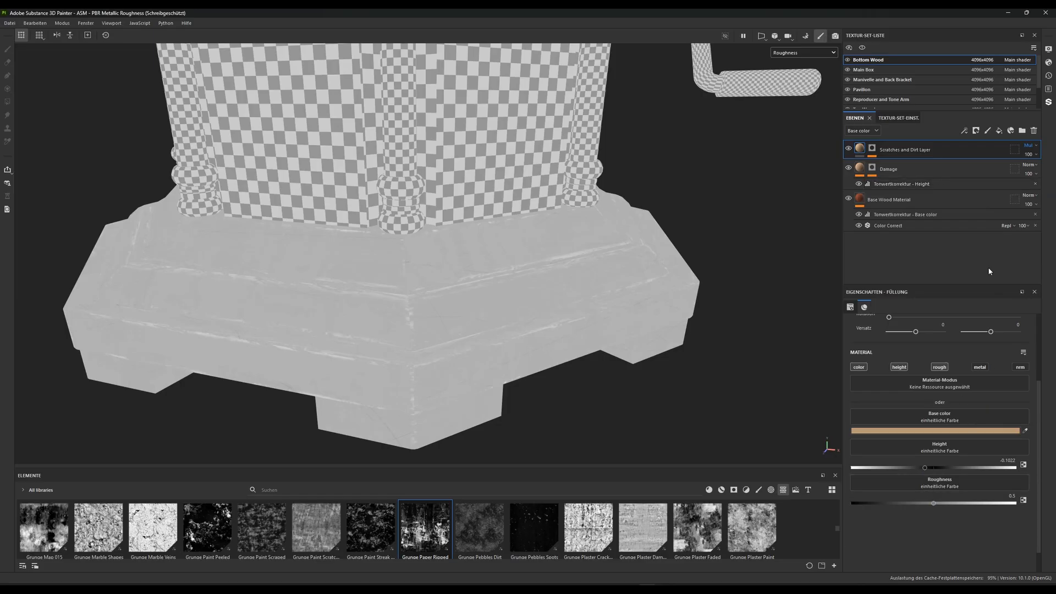
left_click(1028, 145)
left_click(1011, 157)
Show the layer stack's Roughness channel and set the Scratches and Dirt Layer's blend mode there to Multiply
left_click(861, 132)
left_click(867, 138)
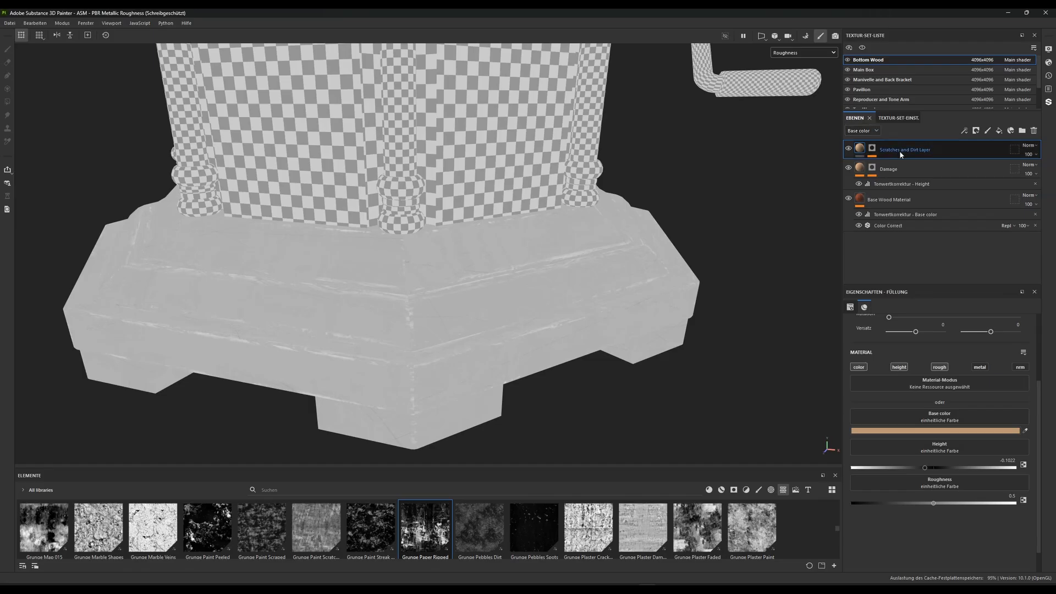
left_click(862, 131)
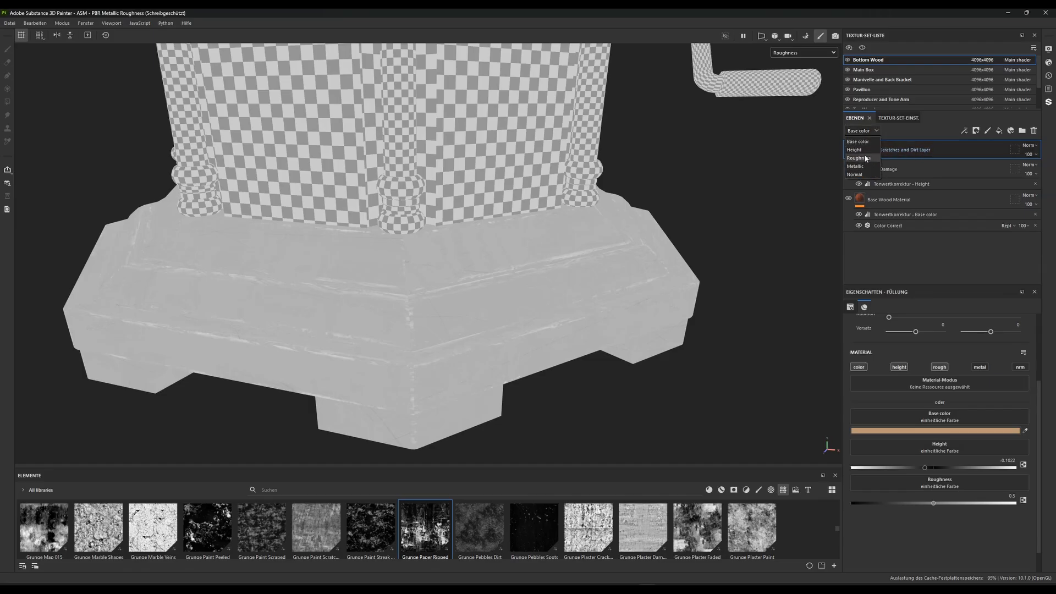
left_click(859, 159)
left_click(1028, 145)
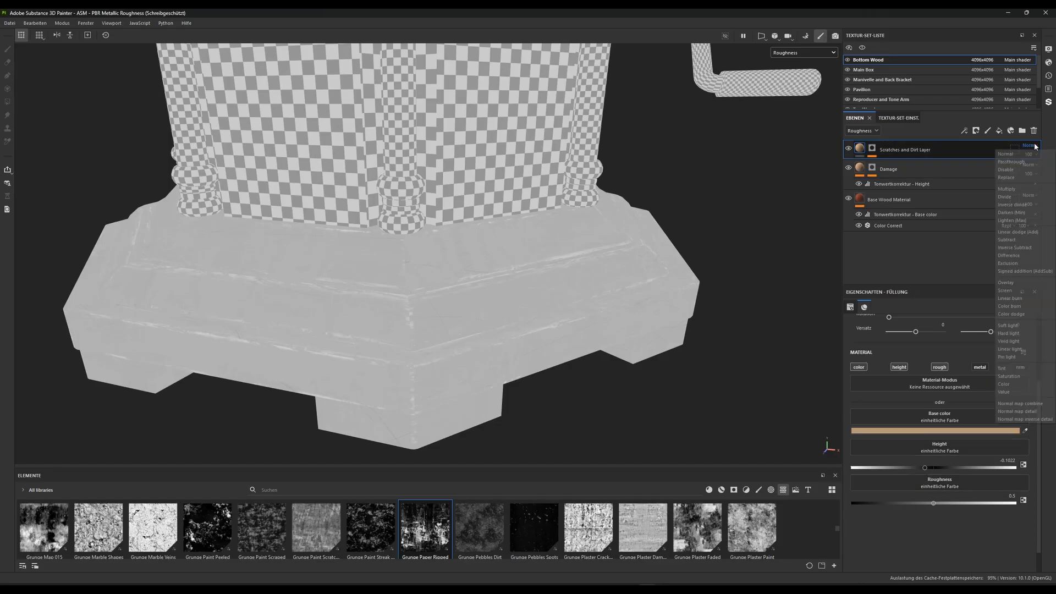
left_click(1013, 189)
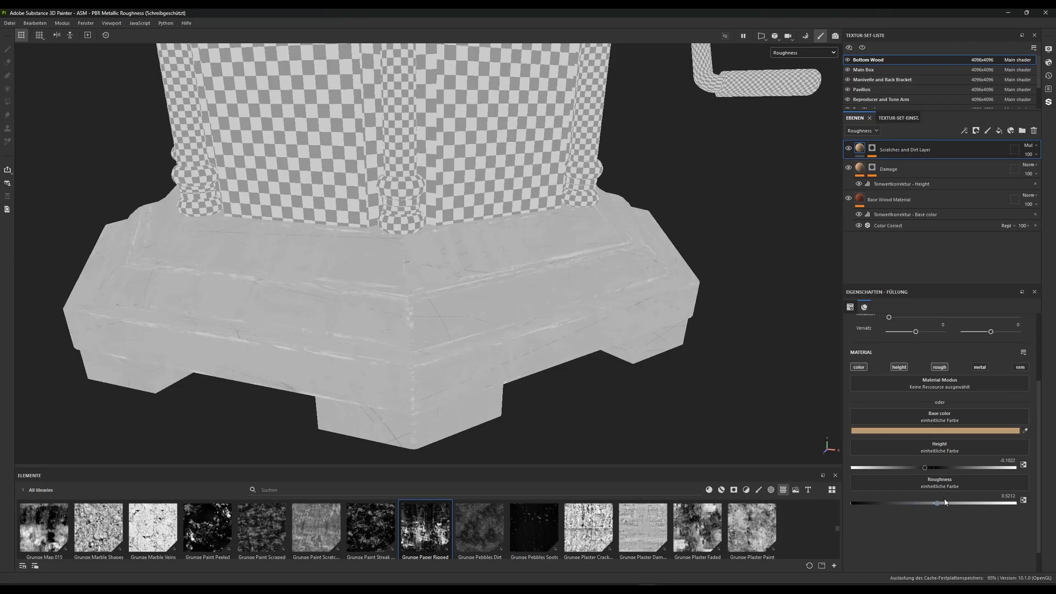
Set the Scratches and Dirt Layer's roughness to 0.25
left_click_drag(999, 501, 910, 498)
left_click_drag(914, 479, 931, 482)
left_click_drag(870, 480, 872, 481)
left_click(1009, 496)
Return the viewport to the Material display and examine the scratches and sheen on the wooden base from several sides
left_click(799, 53)
left_click(786, 71)
right_click_drag(618, 342, 549, 187, "alt")
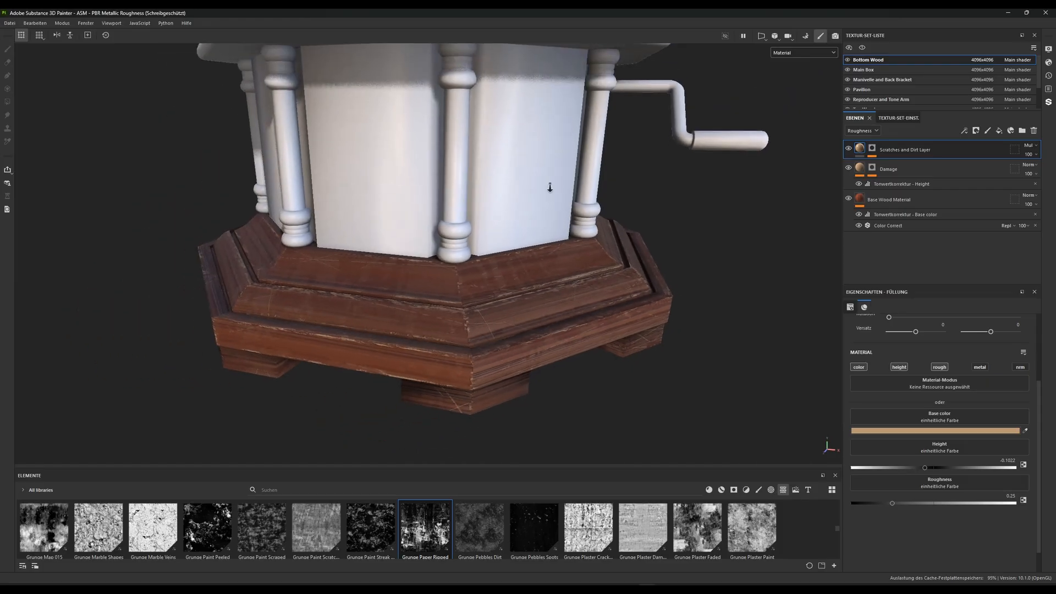
left_click_drag(549, 186, 394, 223, "alt")
right_click_drag(394, 224, 352, 258, "alt")
left_click_drag(352, 258, 447, 278, "alt")
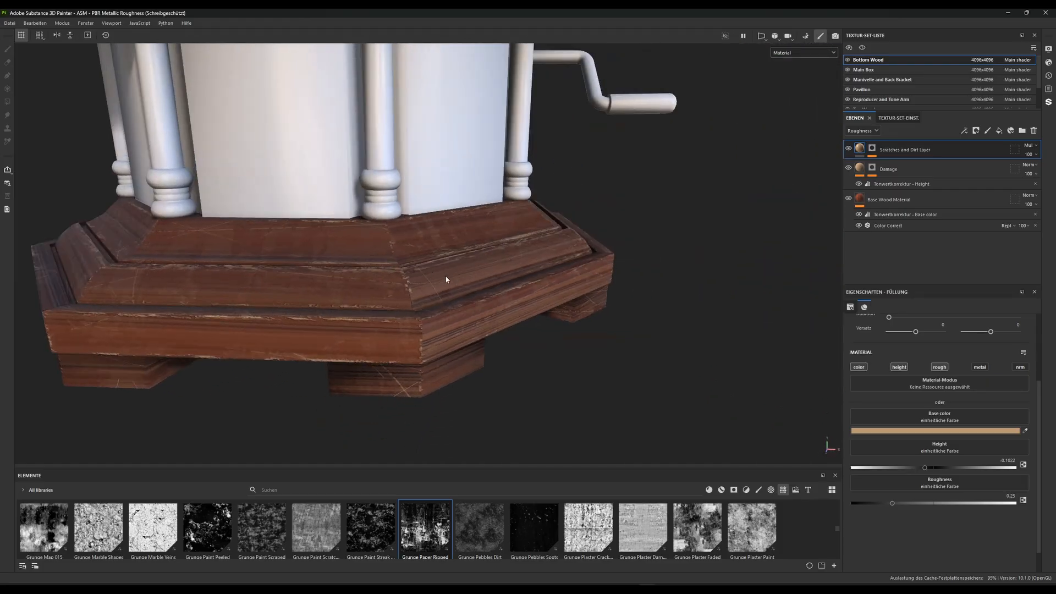
middle_click_drag(448, 279, 487, 282, "alt")
right_click_drag(487, 282, 566, 308, "alt")
middle_click_drag(566, 307, 519, 288, "alt")
left_click_drag(519, 289, 589, 260, "alt")
right_click_drag(589, 260, 414, 284, "alt")
left_click_drag(413, 283, 504, 230, "alt")
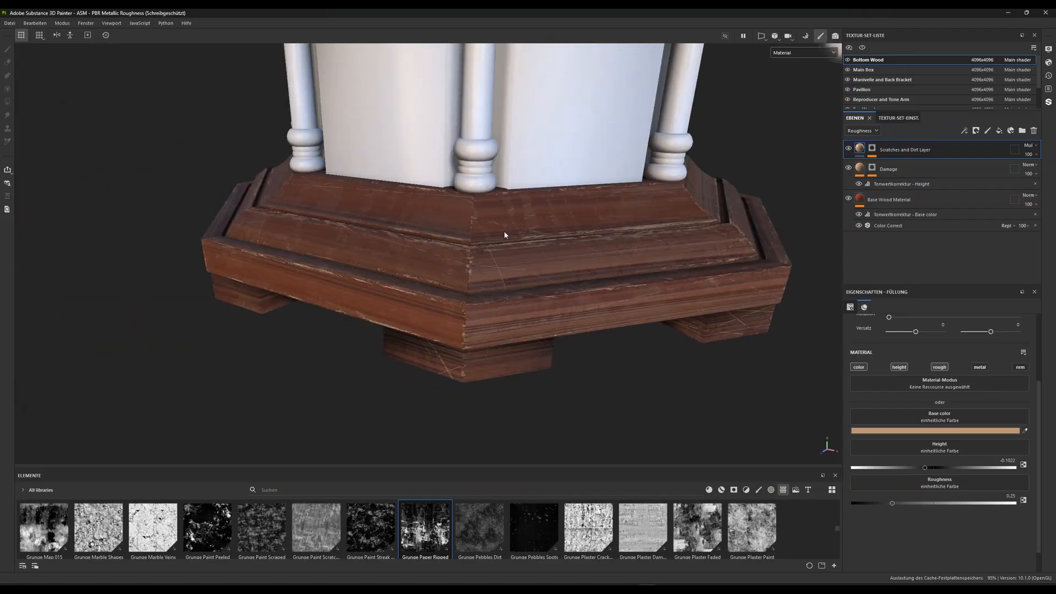
middle_click_drag(503, 230, 448, 240, "alt")
right_click_drag(449, 241, 489, 268, "alt")
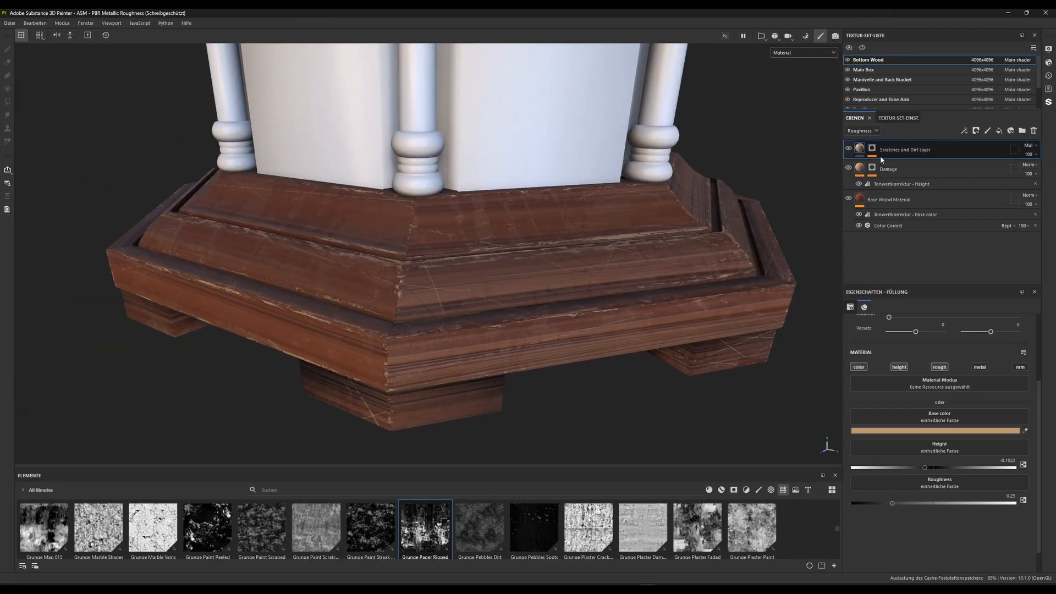
In the Base color channel, try blending the Scratches and Dirt Layer with Subtract and the darker brown 6A5641
left_click(869, 131)
left_click(865, 143)
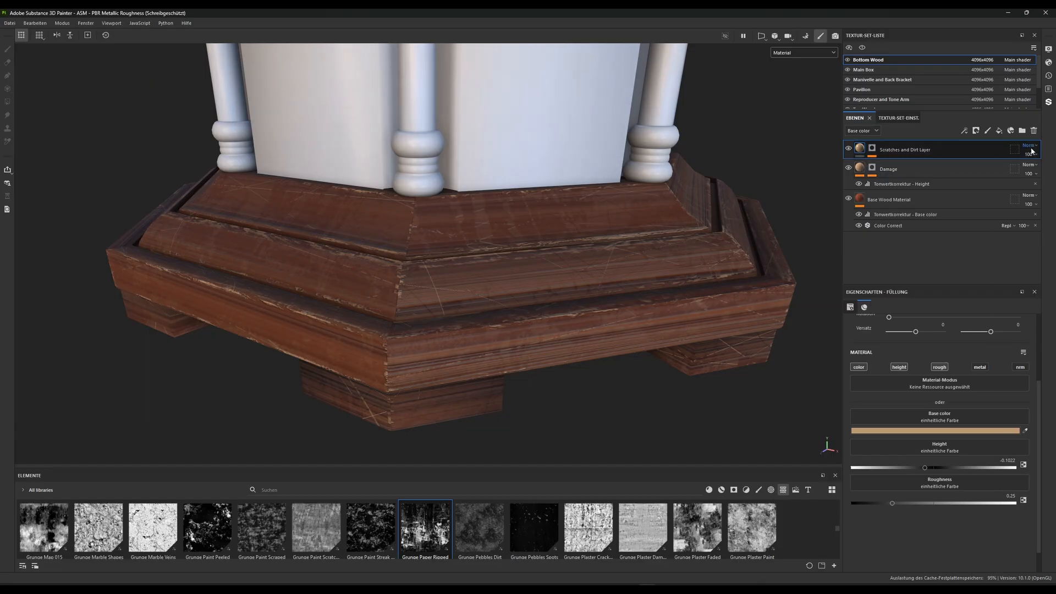
left_click(1029, 146)
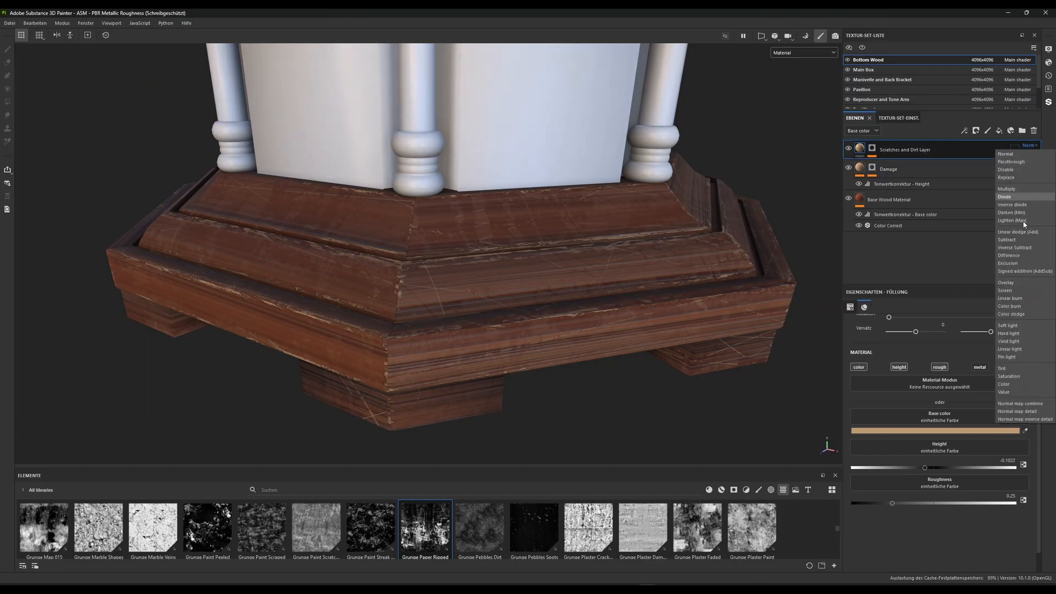
left_click(1007, 240)
scroll(563, 295, "up", 3)
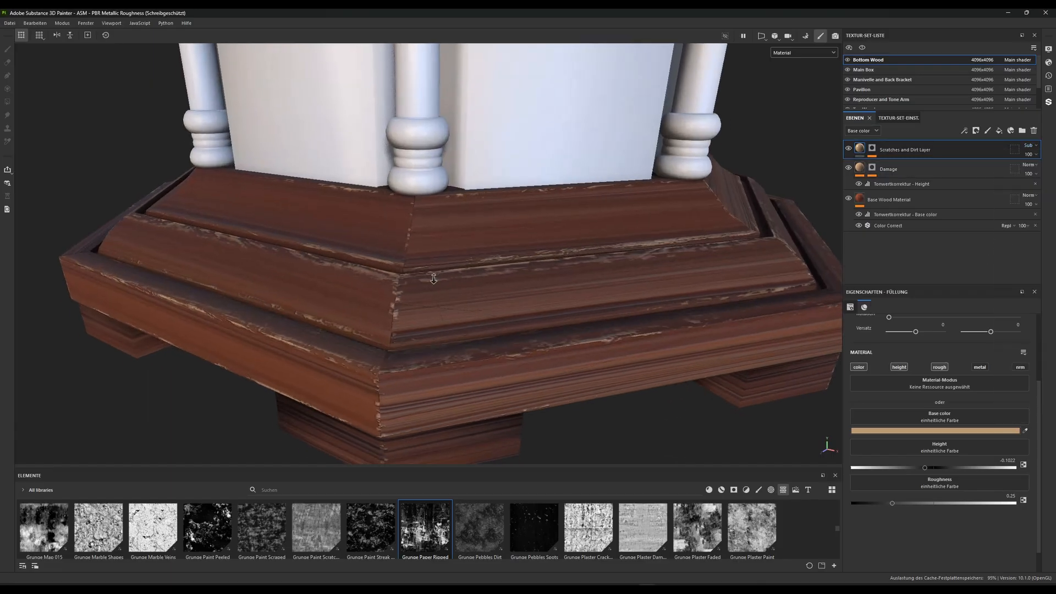
left_click(929, 430)
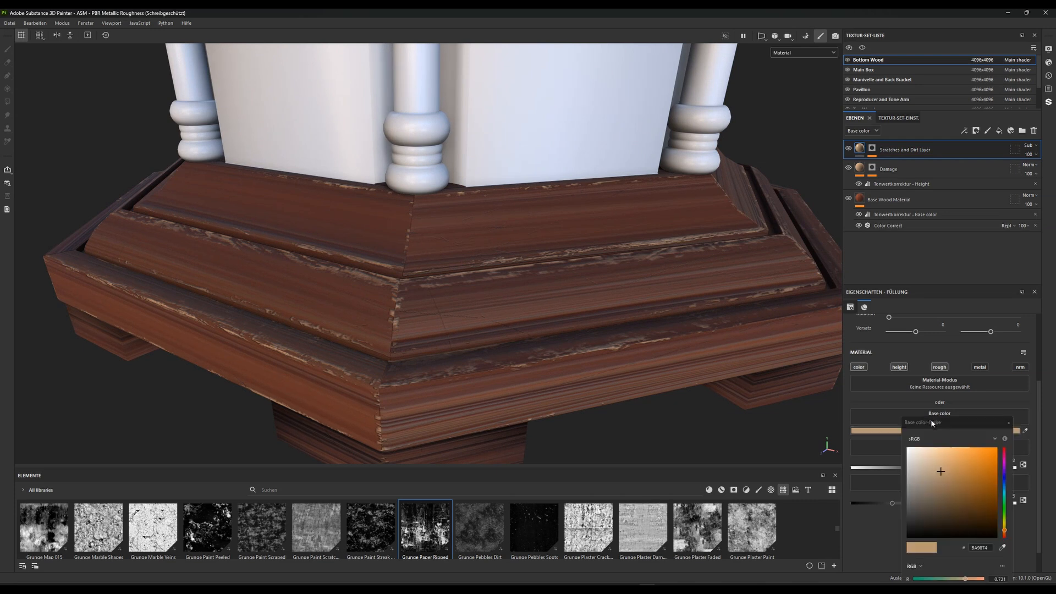
left_click_drag(941, 473, 941, 500)
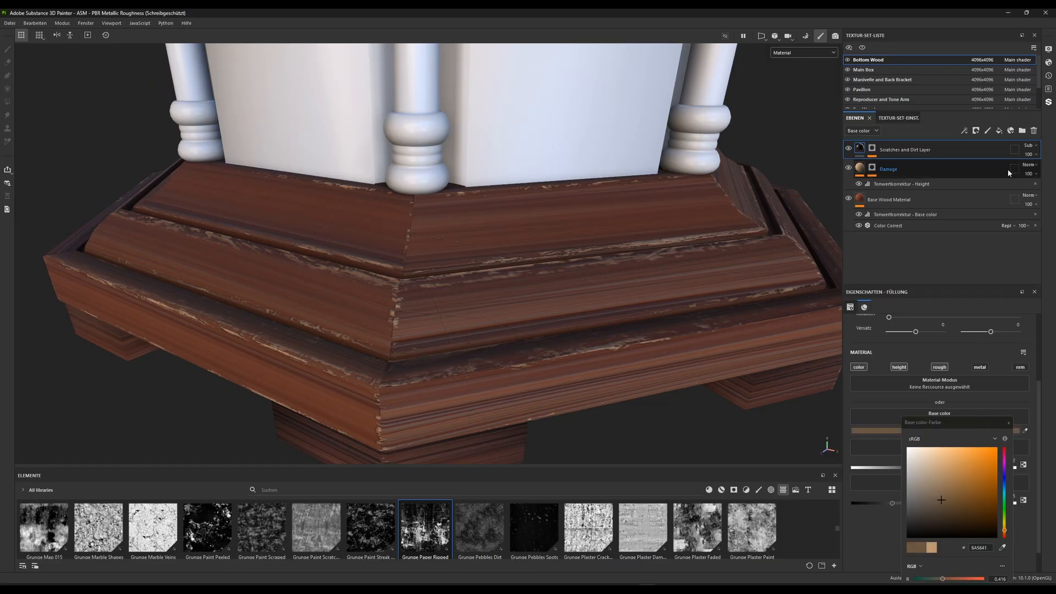
Try Overlay blending for the Scratches and Dirt Layer's base color with the lighter brown A58F77
left_click(1028, 145)
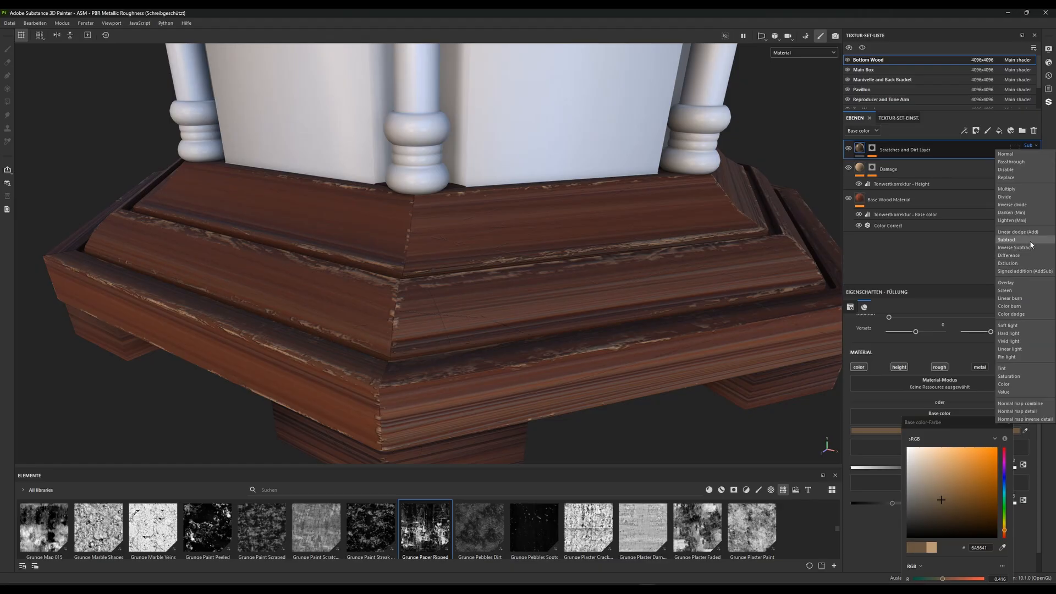
left_click(1007, 282)
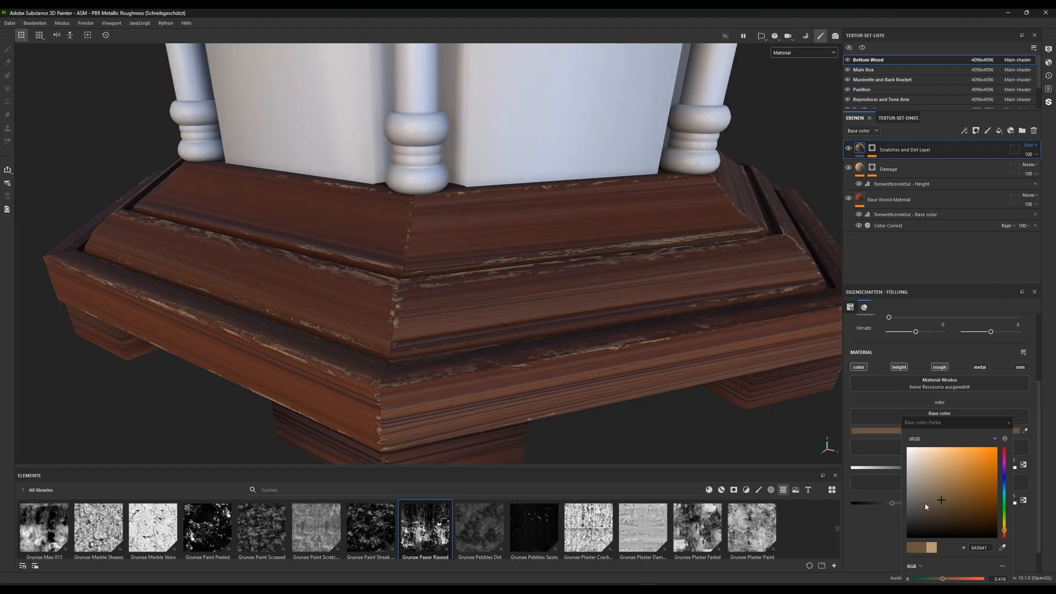
left_click_drag(939, 500, 931, 479)
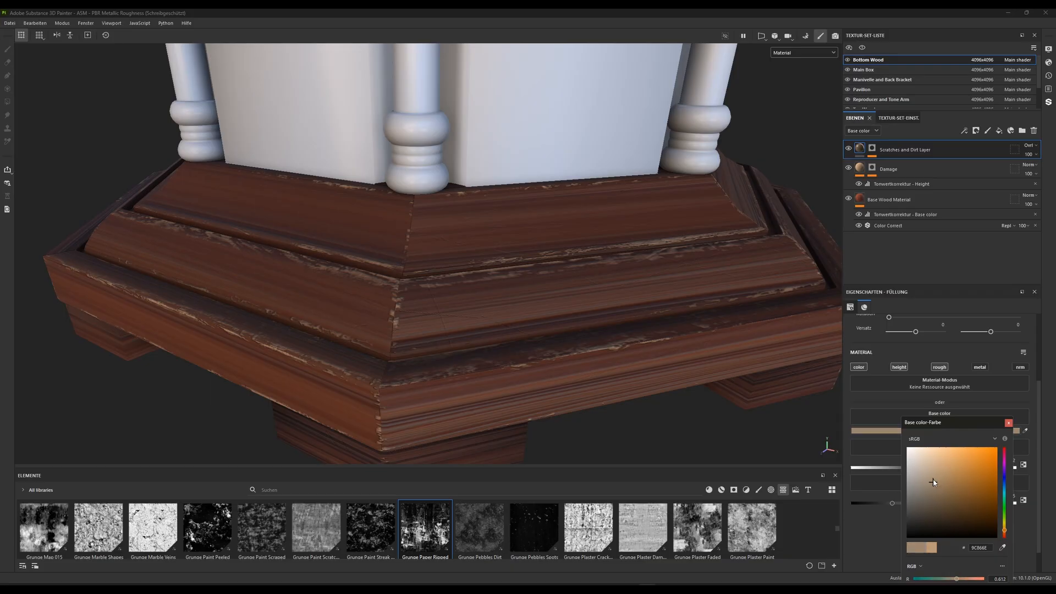
Return the Scratches and Dirt Layer's base color blending to Normal and set its color to the tan C4996A
left_click(1031, 145)
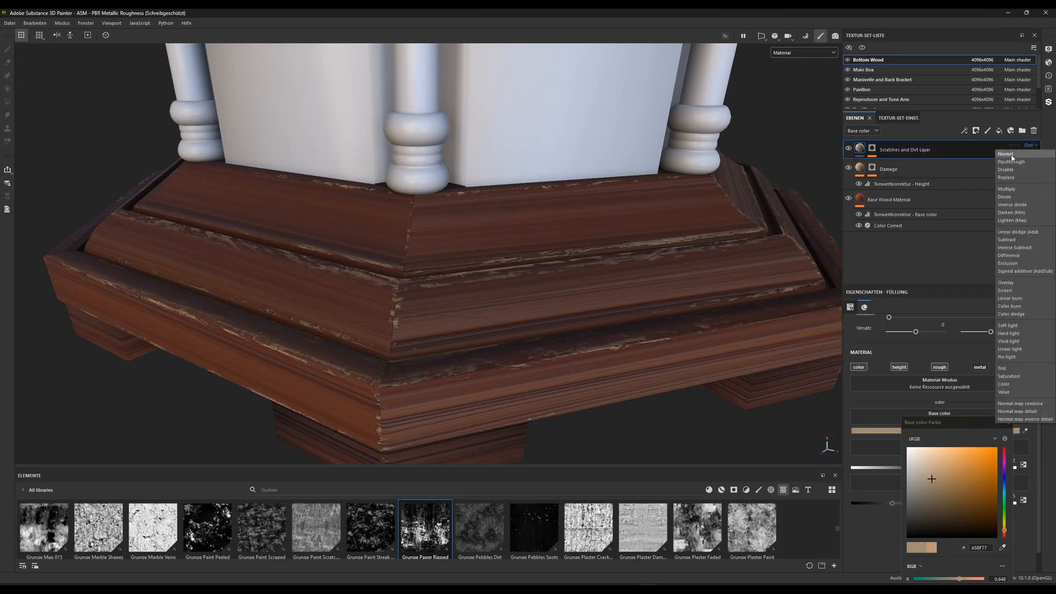
left_click(1006, 154)
mouse_move(938, 479)
left_mouse_down()
mouse_move(951, 448)
mouse_move(930, 448)
mouse_move(956, 459)
mouse_move(954, 446)
mouse_move(932, 461)
mouse_move(950, 470)
left_mouse_up()
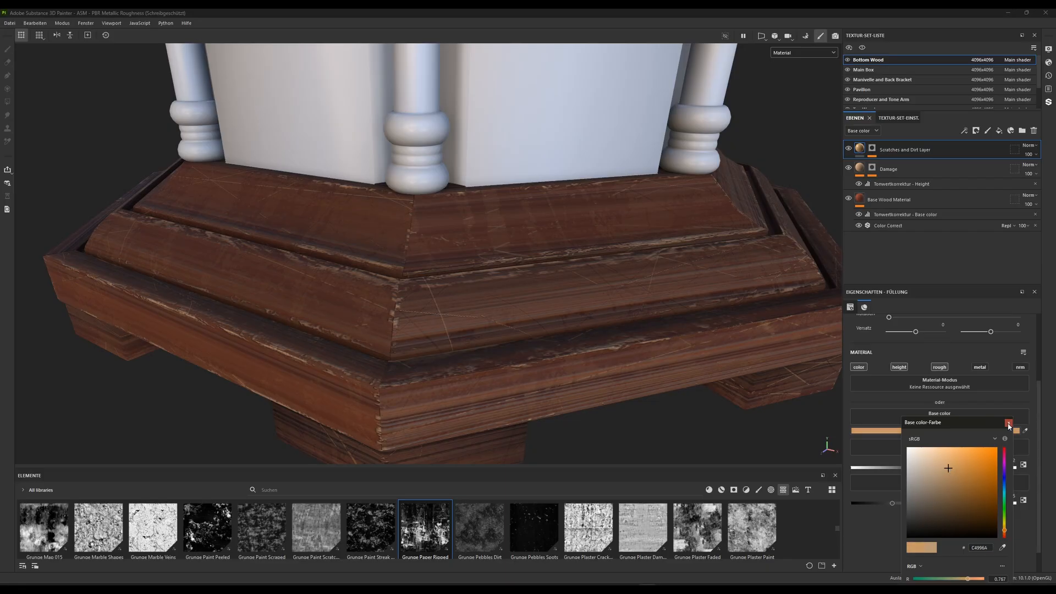
left_click(903, 416)
Try other roughness values on the Scratches and Dirt Layer, and set it back to 0.25
left_click_drag(891, 504, 866, 502)
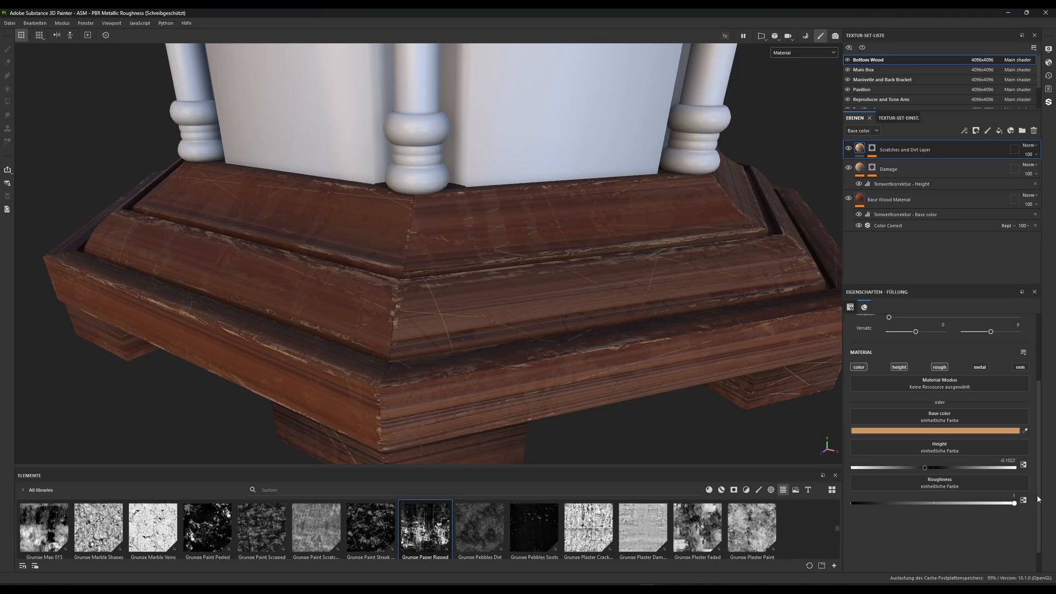
left_click_drag(1004, 502, 959, 502)
double_click(1001, 496)
type("0.25")
key("Return")
Compare the scratches at the base's corner with the Scratches and Dirt Layer's height off and on
mouse_move(924, 467)
left_mouse_down()
mouse_move(860, 468)
mouse_move(924, 467)
left_mouse_up()
scroll(676, 351, "up", 5)
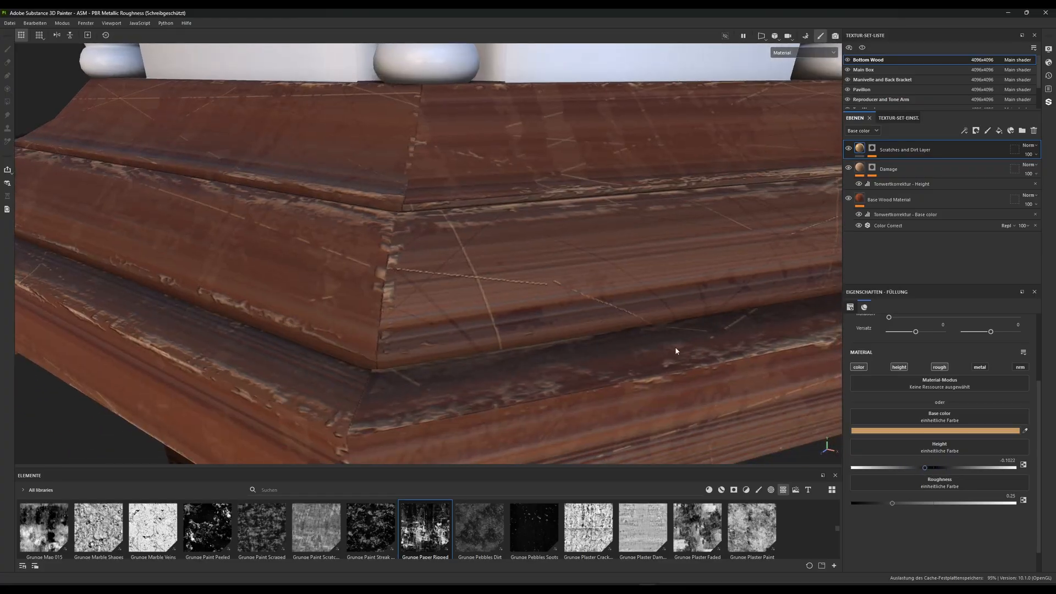
left_click(904, 368)
left_click(905, 368)
left_click(905, 368)
left_click(905, 368)
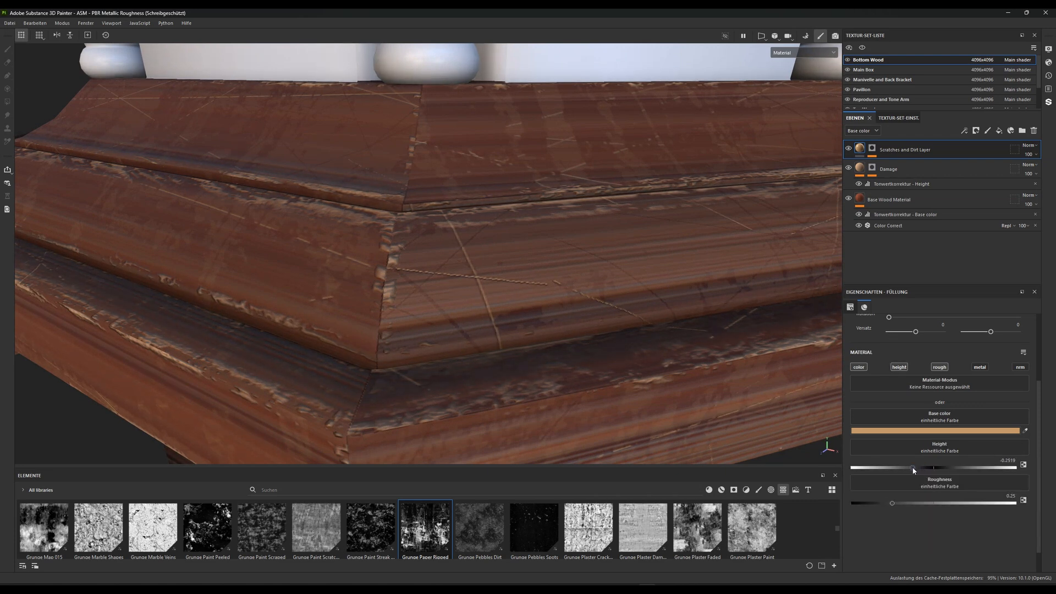
Set the Scratches and Dirt Layer's height to about -0.2918, and check the effect with height off and on
mouse_move(912, 467)
left_mouse_down()
mouse_move(879, 467)
mouse_move(930, 468)
left_mouse_up()
left_click(905, 368)
left_click(905, 369)
right_click_drag(521, 292, 461, 118, "alt")
left_click_drag(508, 212, 480, 254, "alt")
middle_click_drag(479, 254, 458, 285, "alt")
right_click_drag(465, 234, 471, 325, "alt")
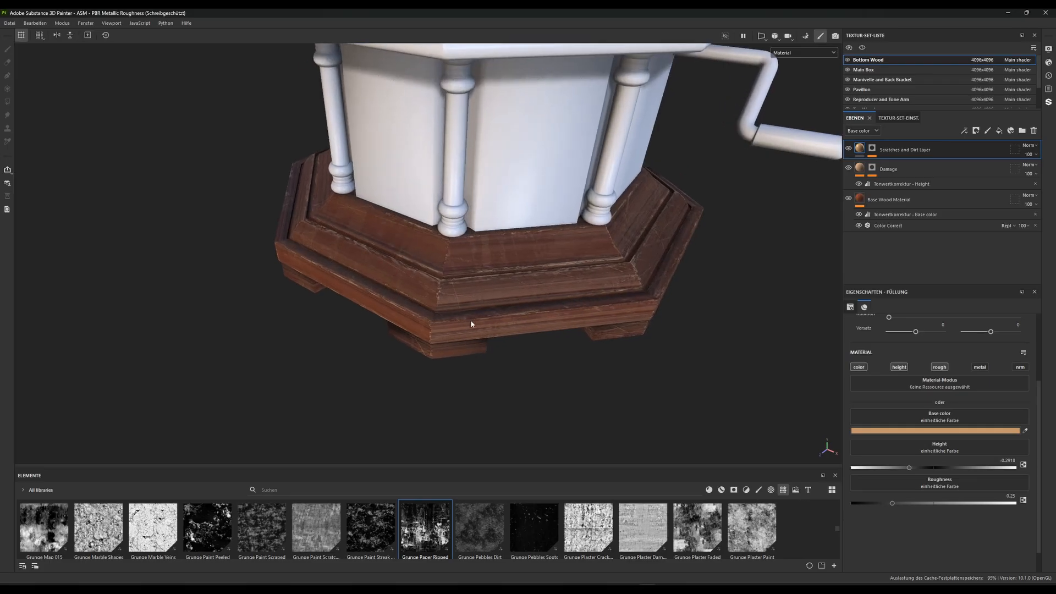
Examine the scratches around the wooden base up close and the effects in the Scratches and Dirt Layer's mask
left_click_drag(470, 325, 514, 297, "alt")
right_click_drag(481, 259, 457, 503, "alt")
middle_click_drag(450, 330, 448, 313, "alt")
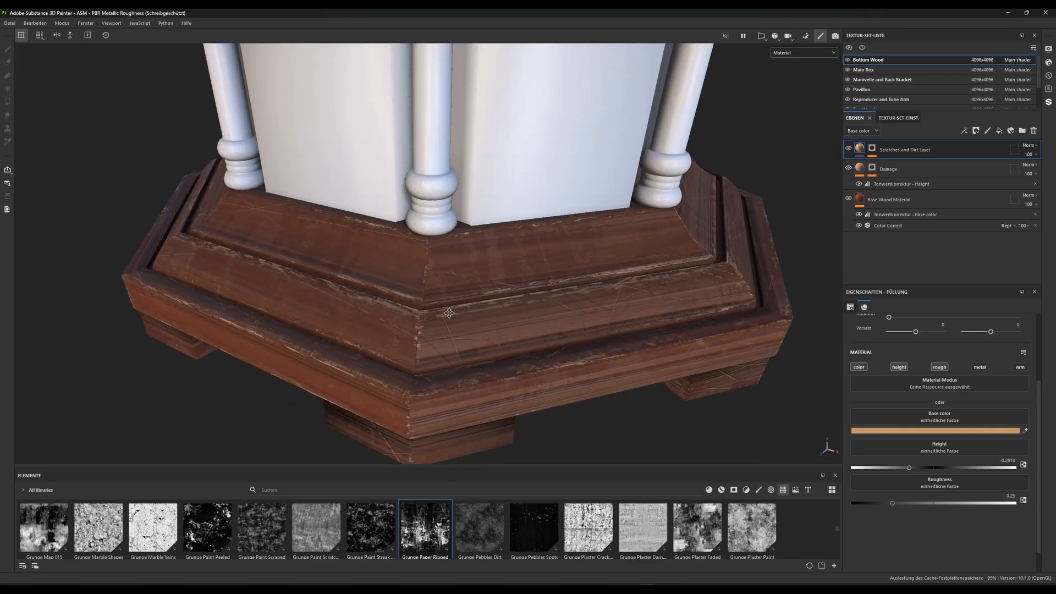
left_click_drag(449, 313, 452, 281, "alt")
right_click_drag(452, 282, 438, 321, "alt")
left_click_drag(438, 320, 404, 305, "alt")
mouse_move(451, 291)
right_mouse_down("alt")
mouse_move(447, 253)
mouse_move(451, 291)
right_mouse_up("alt")
left_click(872, 149)
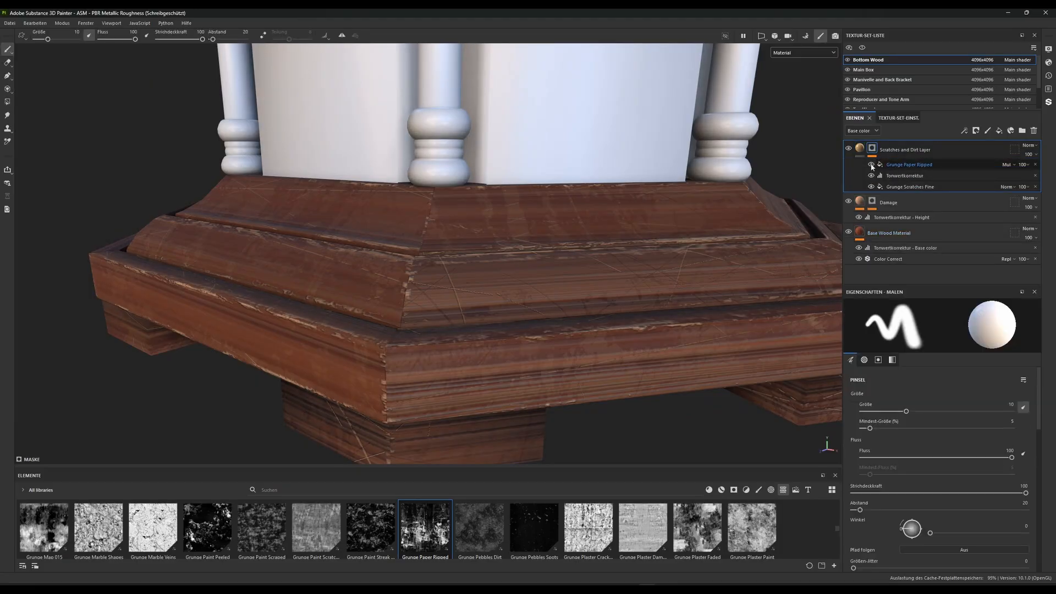
left_click(910, 168)
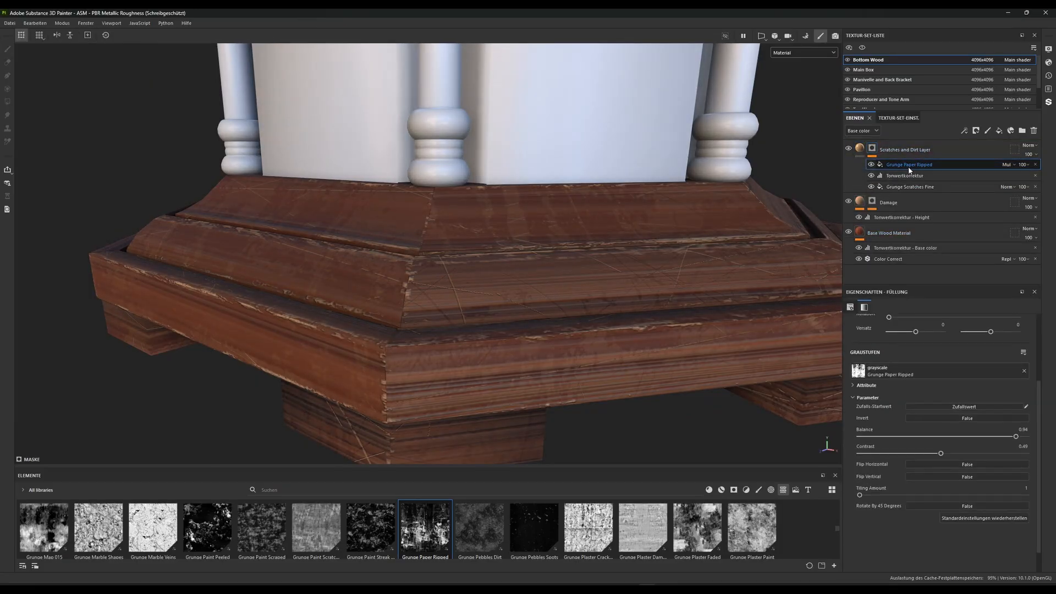
left_click(861, 149)
left_click(871, 151)
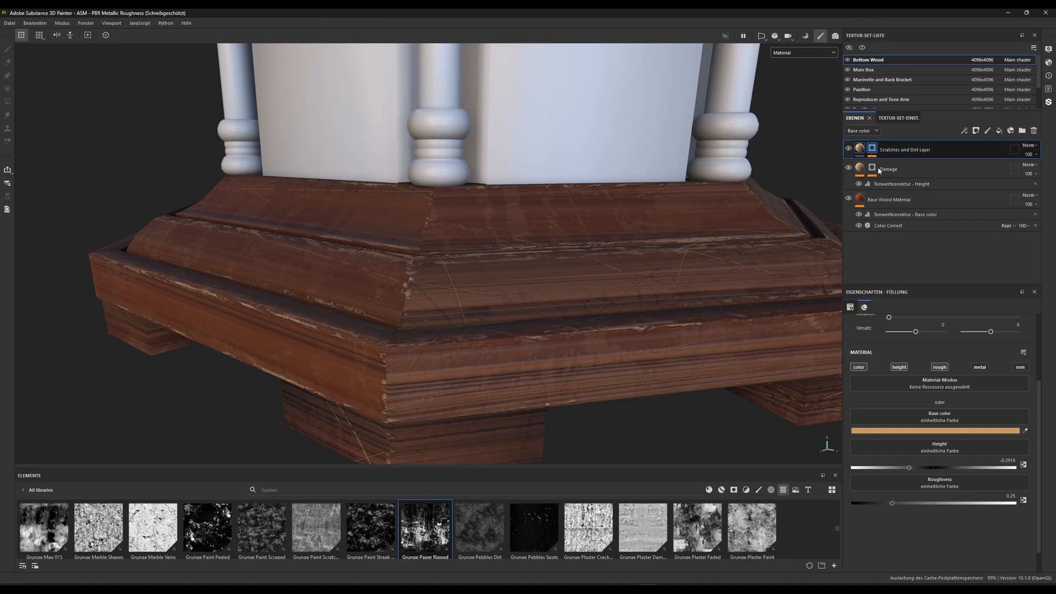
left_click(902, 164)
right_click(896, 164)
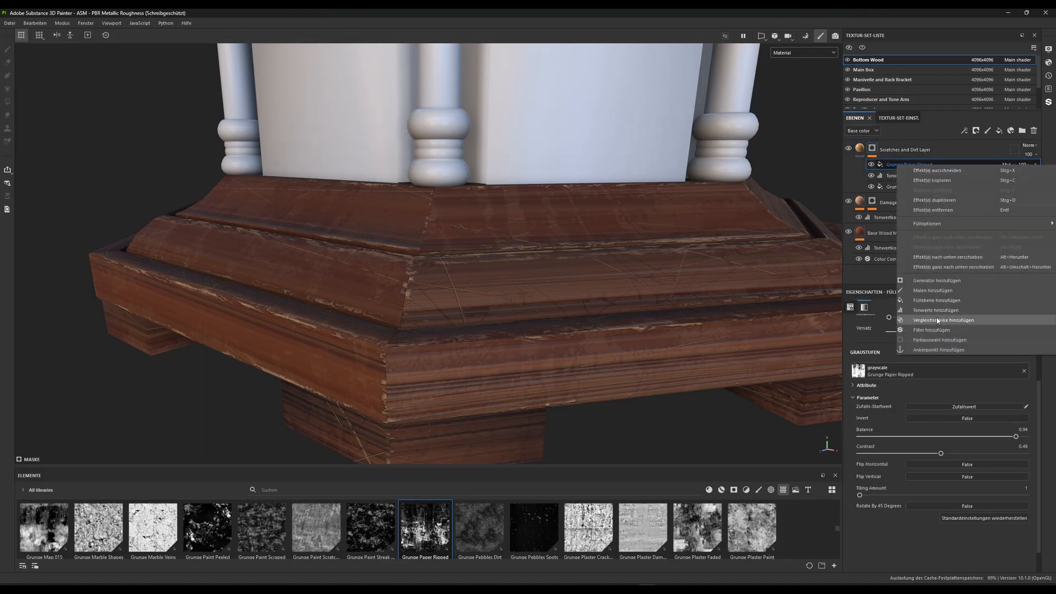
left_click(930, 281)
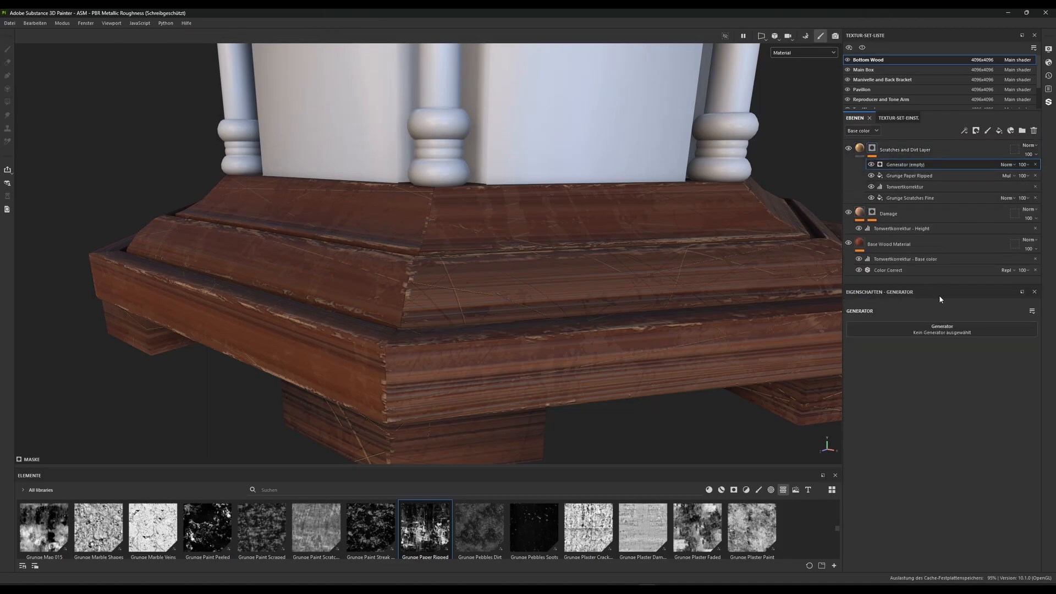
left_click(941, 329)
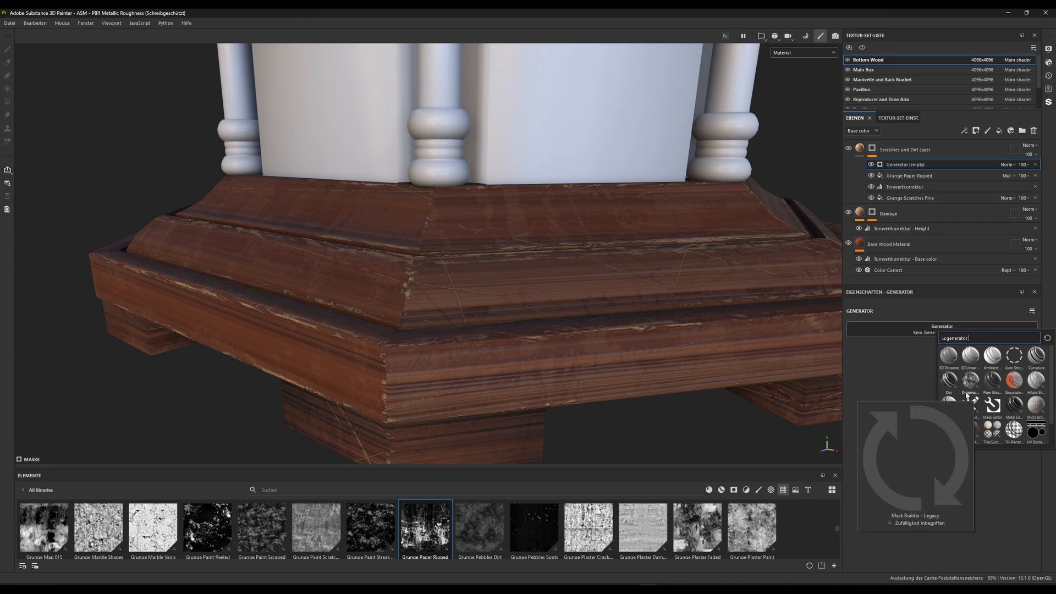
left_click(918, 364)
left_click(1035, 164)
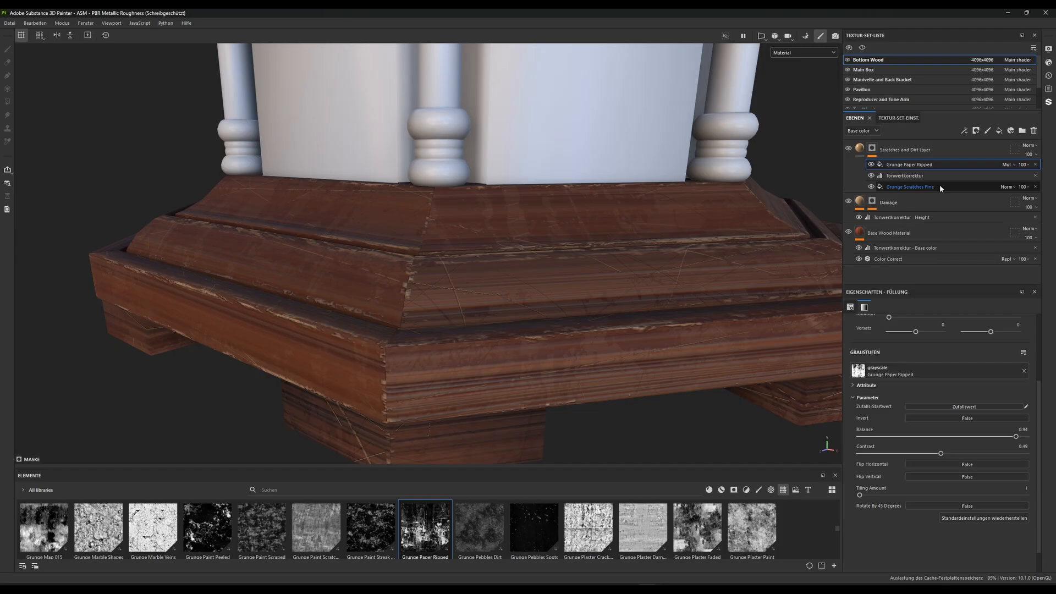
Add a Blur filter above Grunge Paper Ripped in the Scratches and Dirt Layer's mask and set its intensity to 0.08
right_click(904, 168)
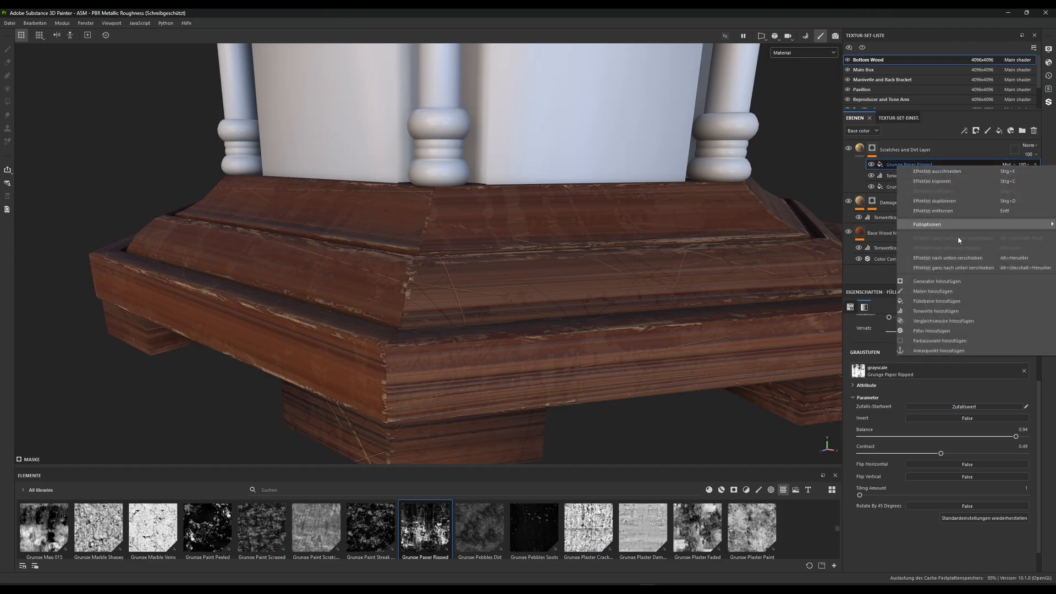
left_click(941, 333)
left_click(931, 332)
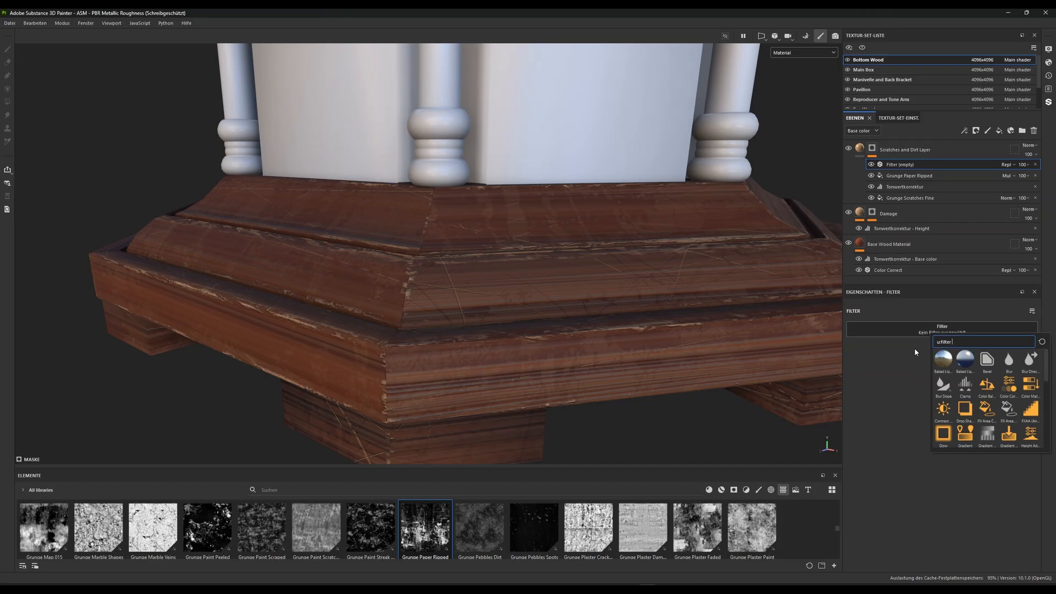
left_click(1009, 363)
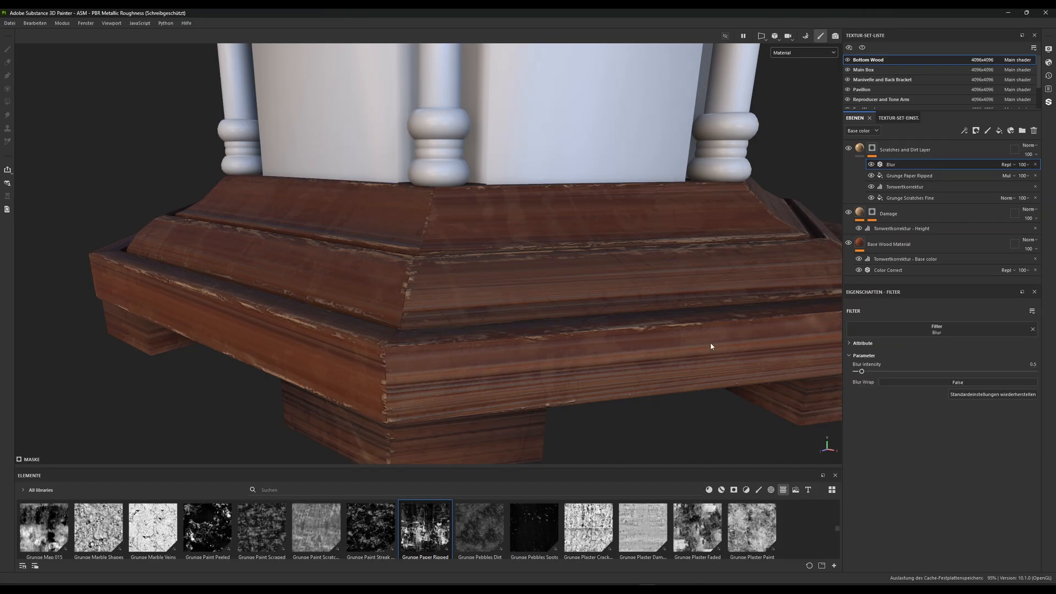
left_click(1037, 365)
key("Return")
left_click(1017, 365)
type(".08")
key("Return")
Compare the scratches at the base's corner up close with the Blur filter off and on
scroll(528, 237, "up", 4)
left_click_drag(512, 263, 492, 389, "alt")
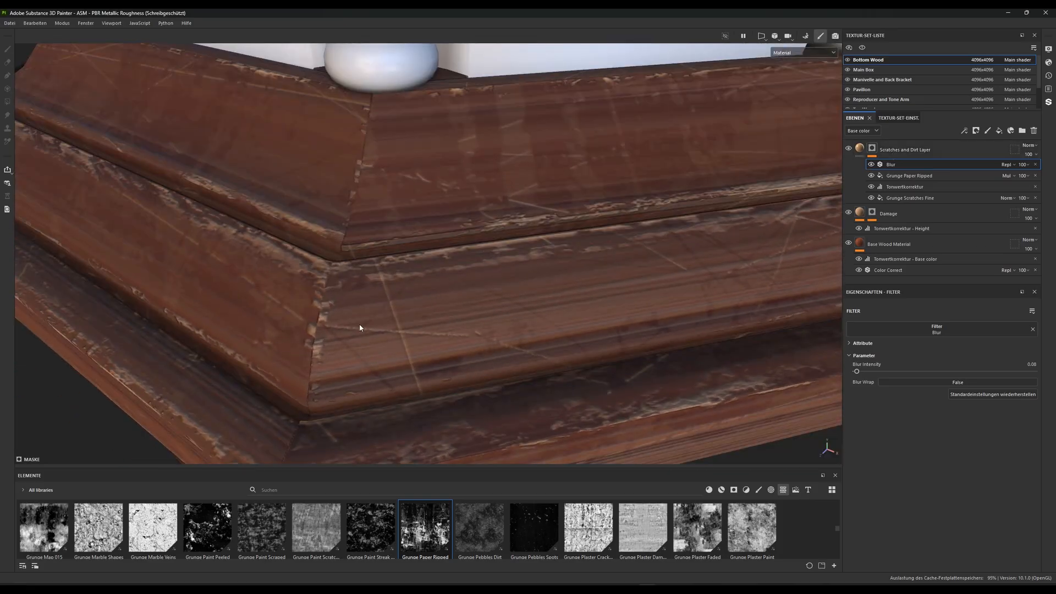
left_click(871, 165)
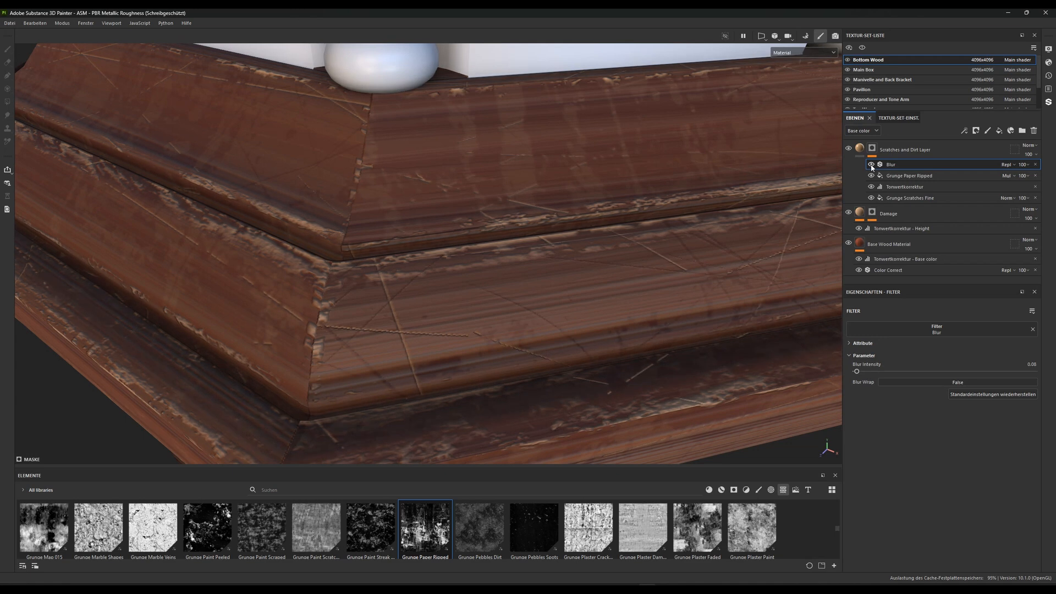
left_click(871, 166)
left_click(871, 166)
left_click(871, 165)
Check the Blur filter's effect on the whole wooden base from farther away, with the filter off and on
scroll(509, 309, "down", 8)
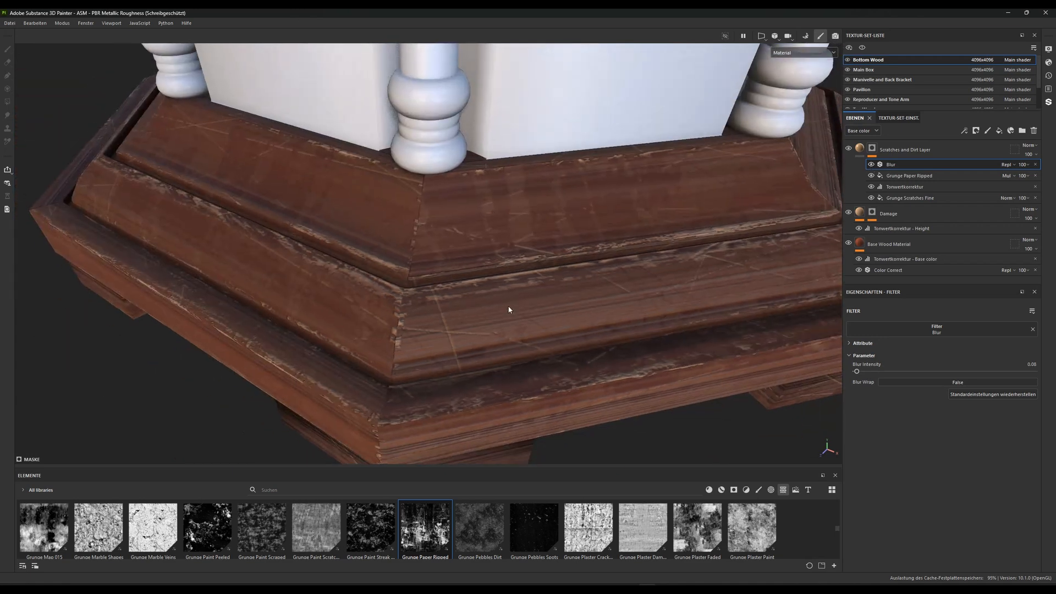
left_click_drag(502, 314, 625, 275, "alt")
left_click(871, 165)
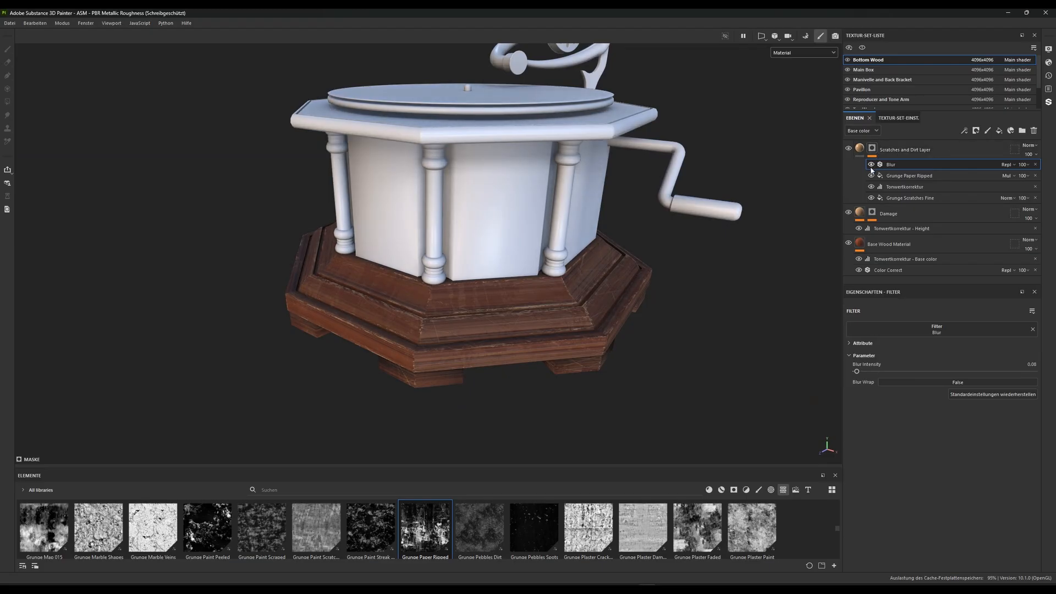
left_click(871, 166)
scroll(462, 314, "up", 5)
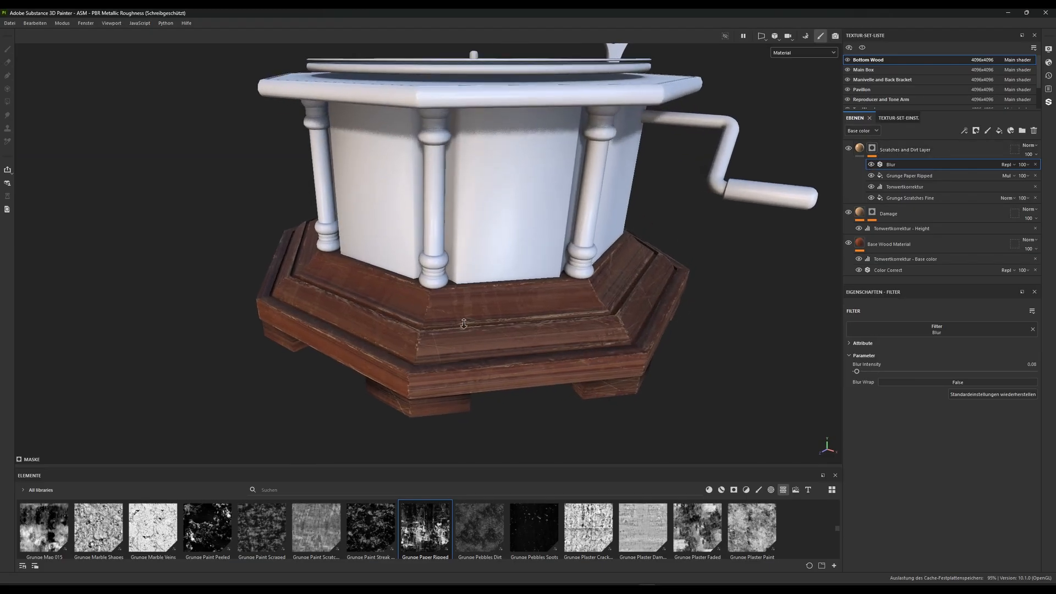
left_click_drag(461, 303, 527, 285, "alt")
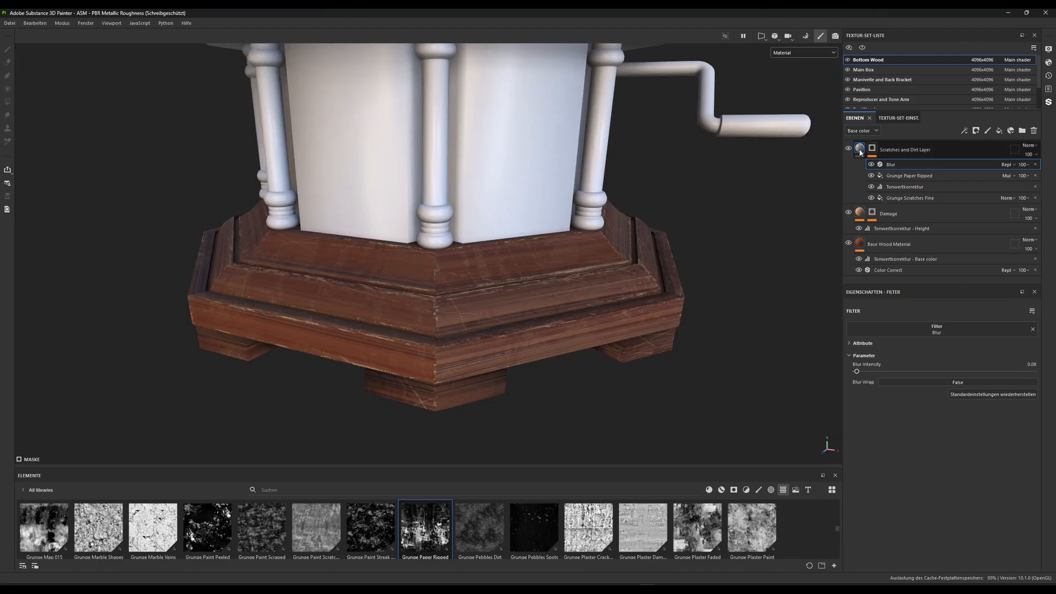
Add a fill layer above the Scratches and Dirt Layer and name it Dirt
left_click(1017, 149)
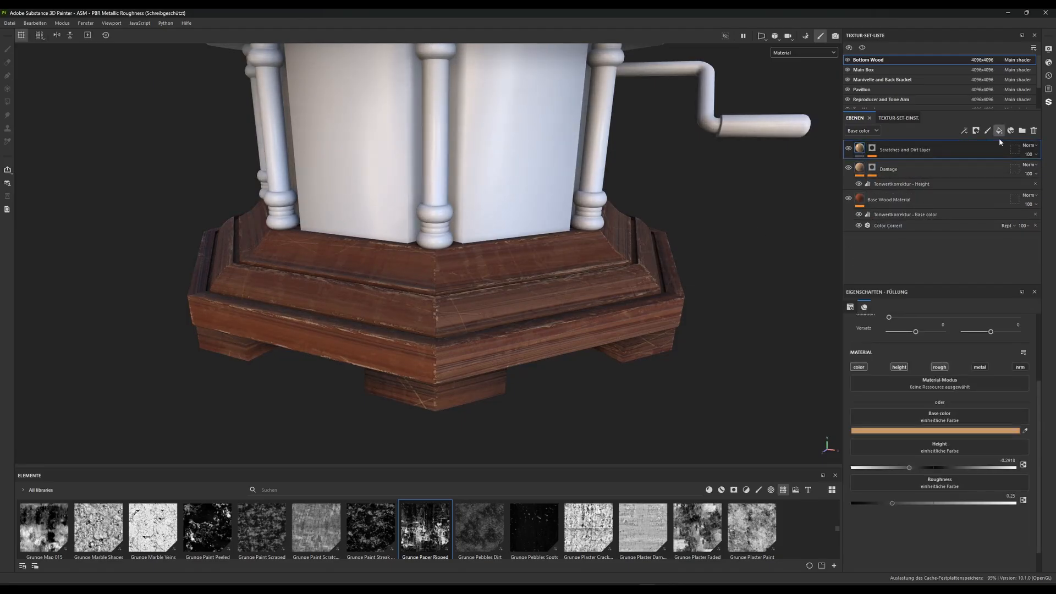
left_click(999, 130)
double_click(882, 149)
type("Dirt")
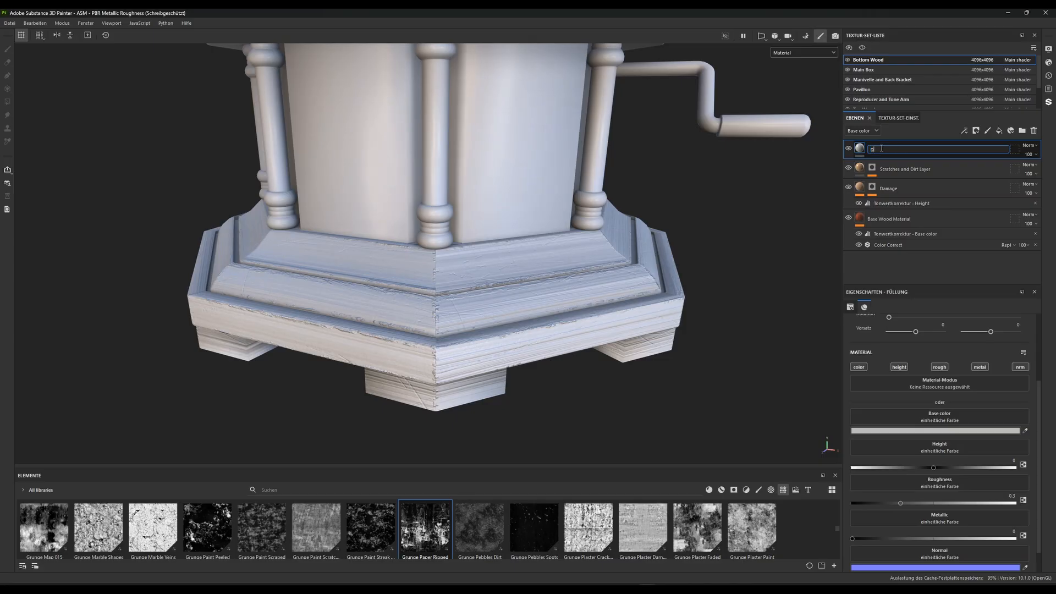
key("Return")
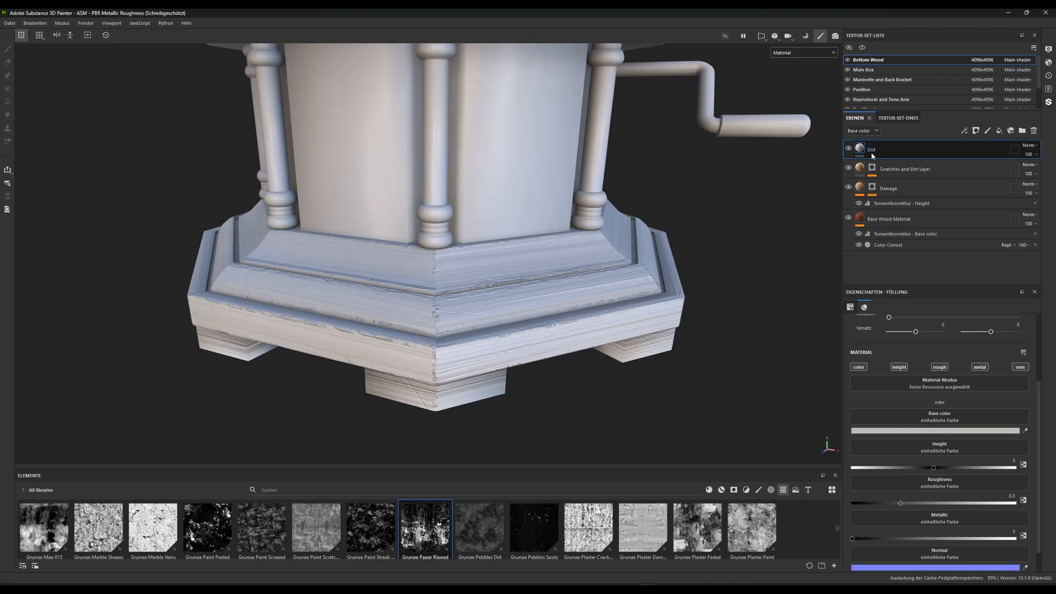
Add a black mask to the Dirt layer and fill it with the Grunge Paper Ripped texture
right_click(860, 152)
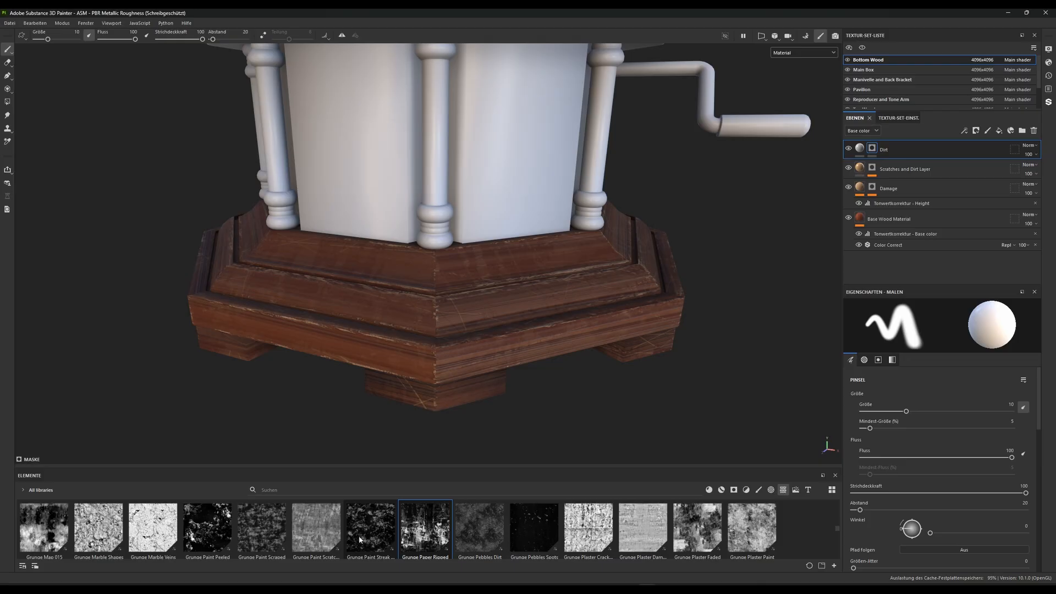
mouse_move(416, 545)
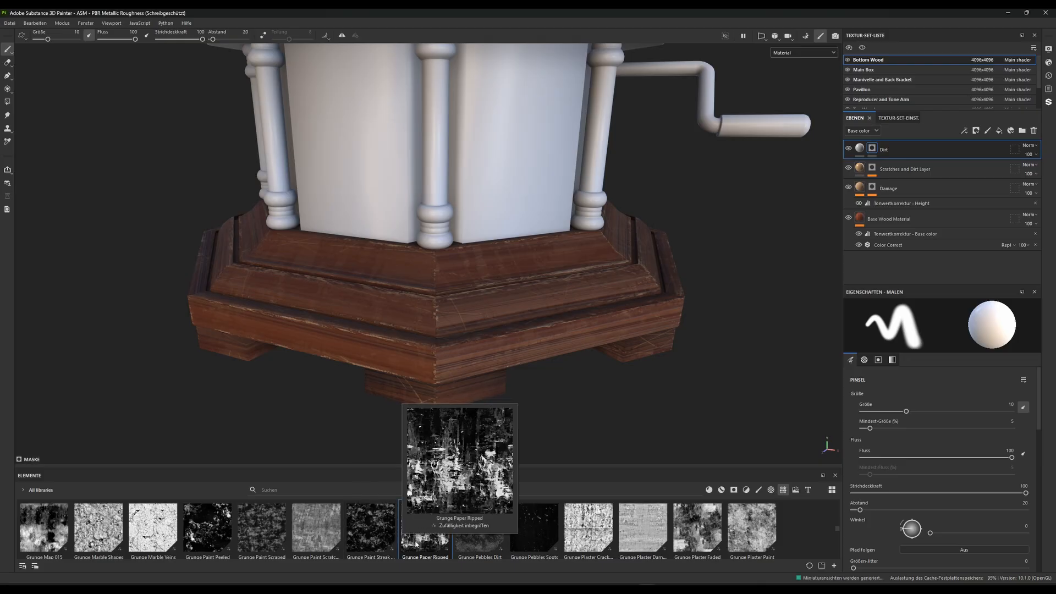
mouse_move(423, 544)
left_mouse_down()
mouse_move(507, 500)
mouse_move(891, 209)
mouse_move(879, 151)
left_mouse_up()
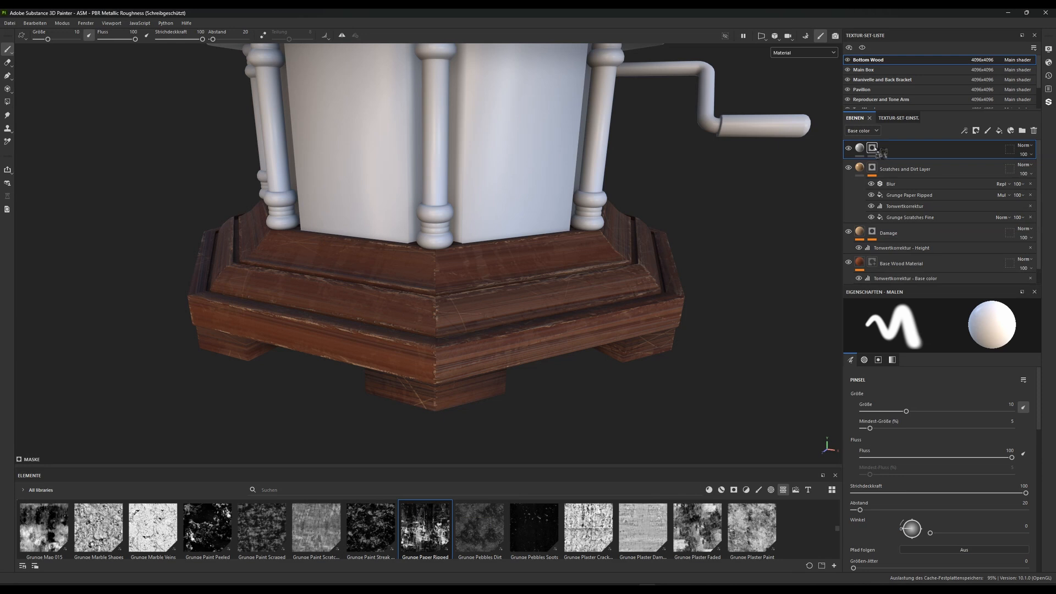
Offset the Dirt mask's Grunge Paper Ripped texture by 0.28 horizontally and 0.42 vertically
scroll(952, 440, "up", 3)
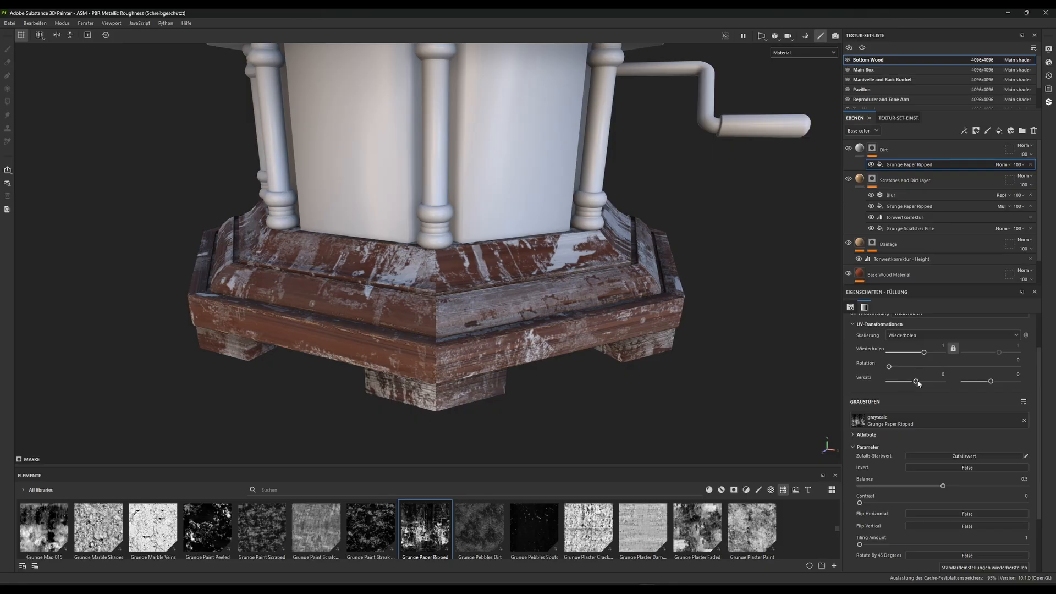
left_click_drag(915, 381, 923, 381)
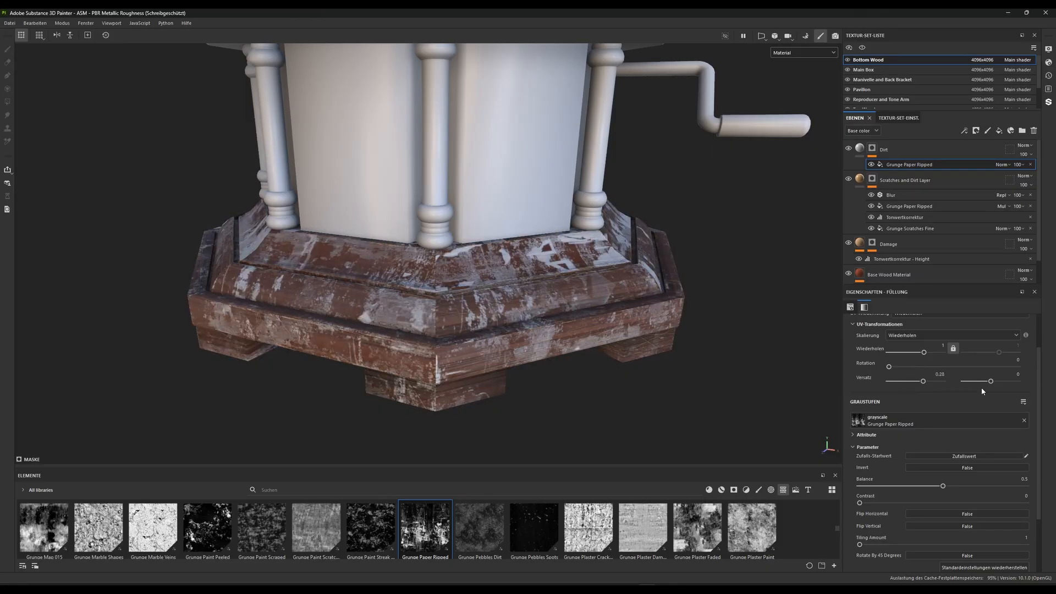
left_click_drag(992, 382, 1003, 383)
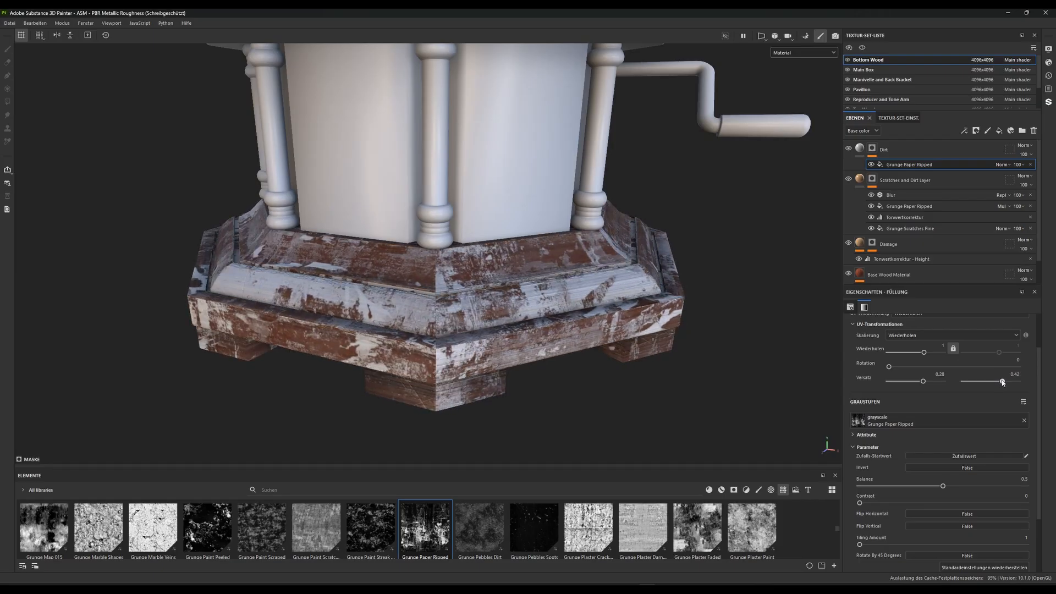
Set the Dirt mask's Grunge Paper Ripped balance to 0.45, keeping its contrast at 0
scroll(947, 423, "down", 1)
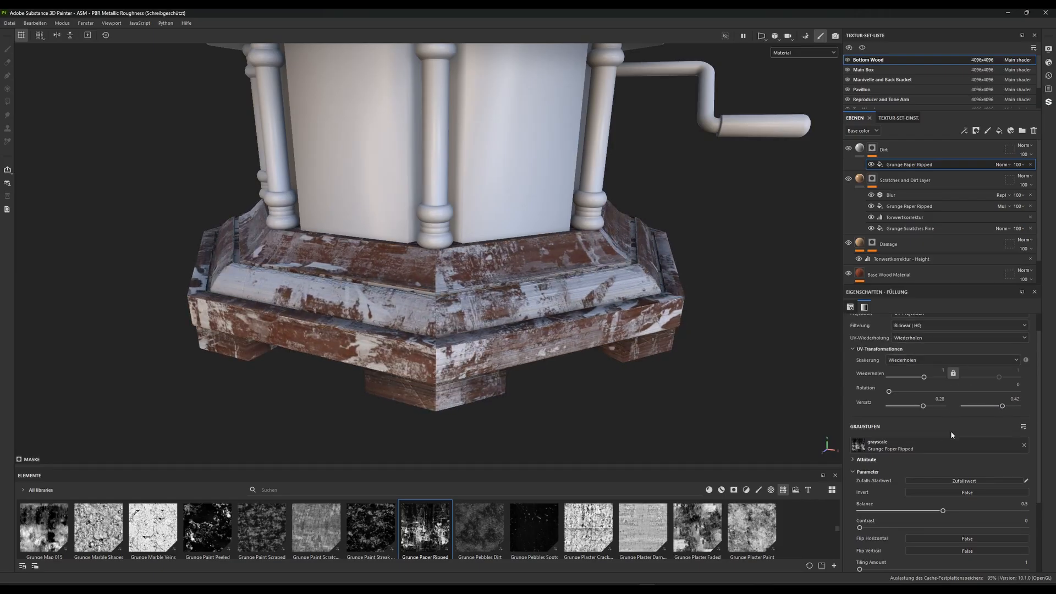
left_click_drag(943, 462, 903, 463)
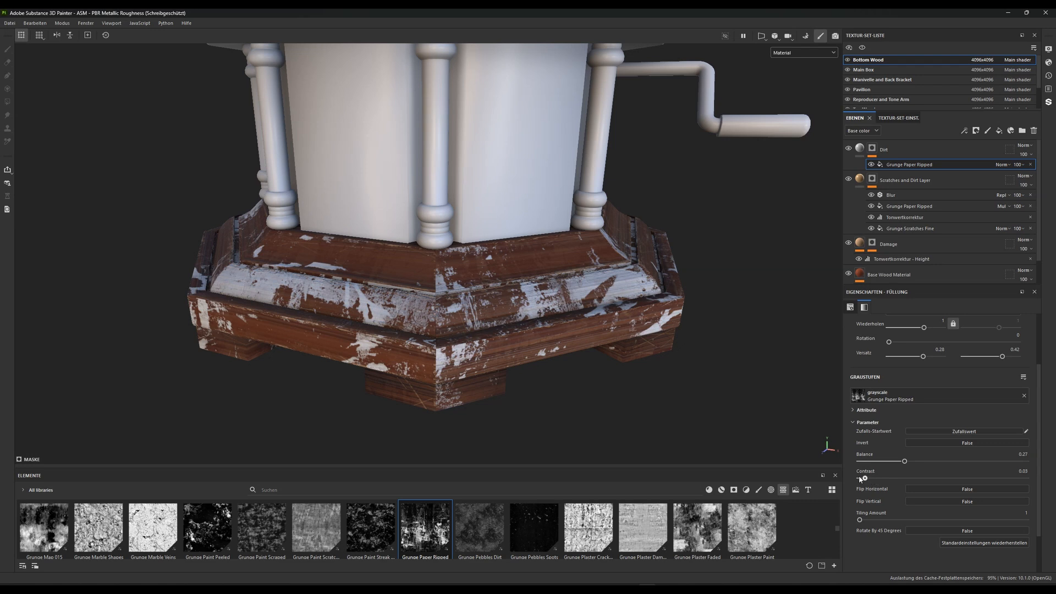
left_click_drag(899, 462, 935, 462)
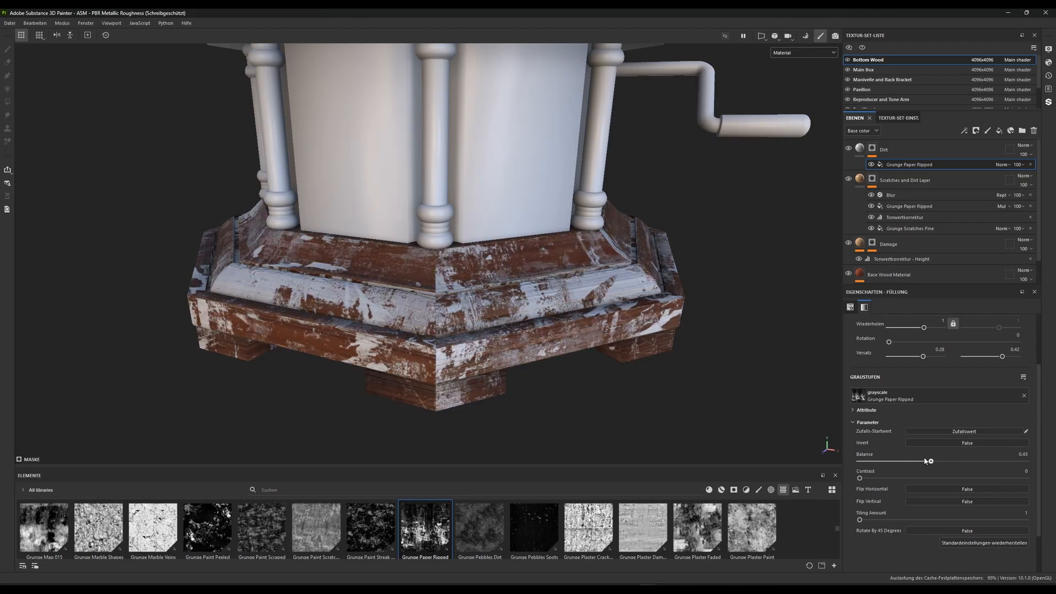
left_click_drag(925, 461, 934, 461)
Add a Levels effect to the Dirt mask, with the midtone at about 2.15 and the output white at about 0.31
right_click(902, 165)
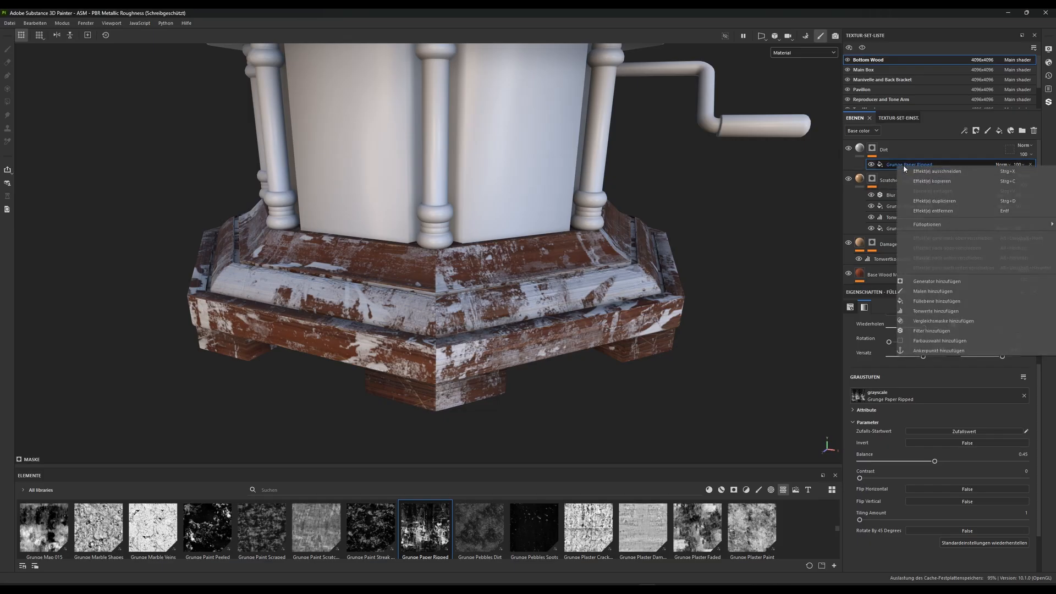
left_click(935, 311)
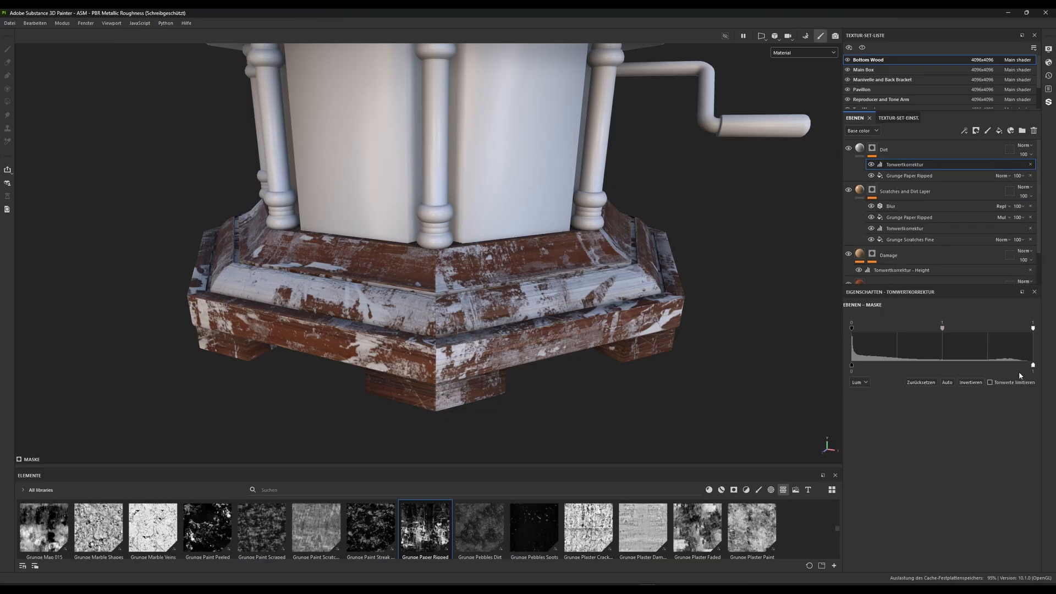
left_click_drag(1034, 365, 931, 364)
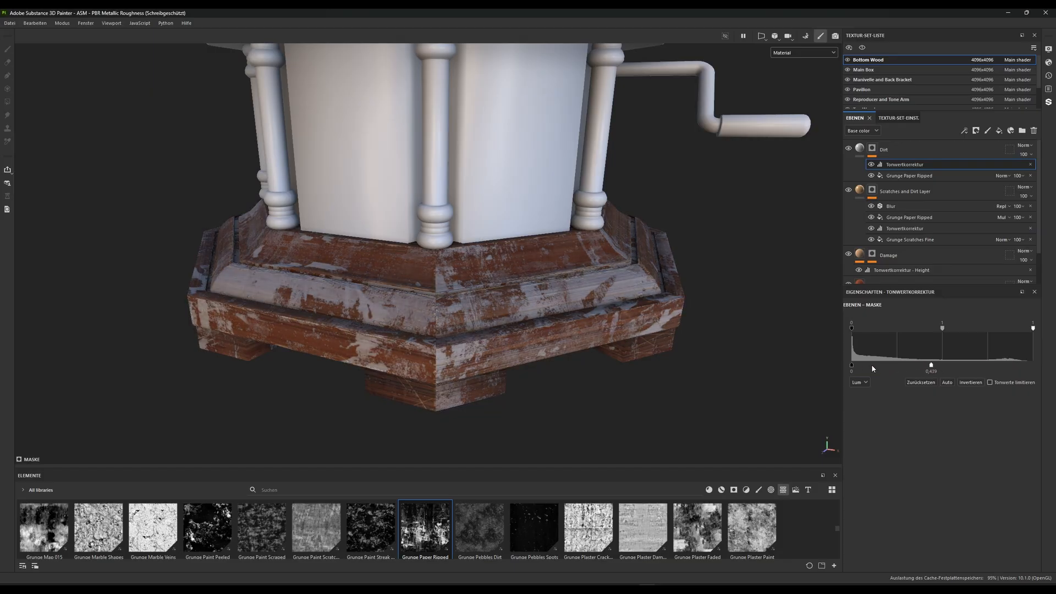
mouse_move(852, 365)
left_mouse_down()
mouse_move(877, 365)
mouse_move(844, 364)
left_mouse_up()
mouse_move(944, 330)
left_mouse_down()
mouse_move(915, 330)
mouse_move(971, 329)
mouse_move(950, 329)
left_mouse_up()
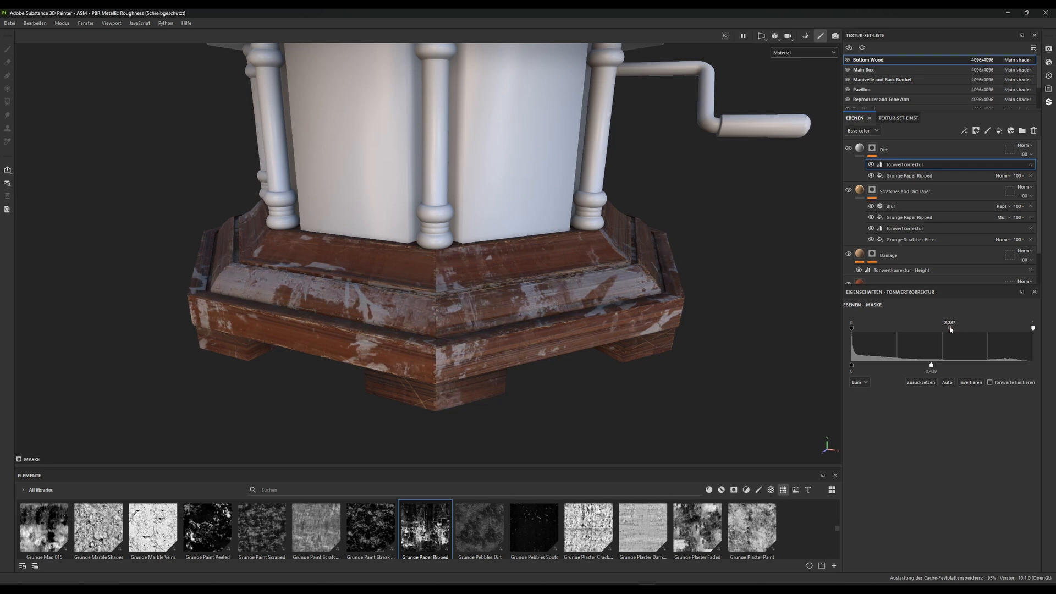
left_click_drag(932, 367, 910, 365)
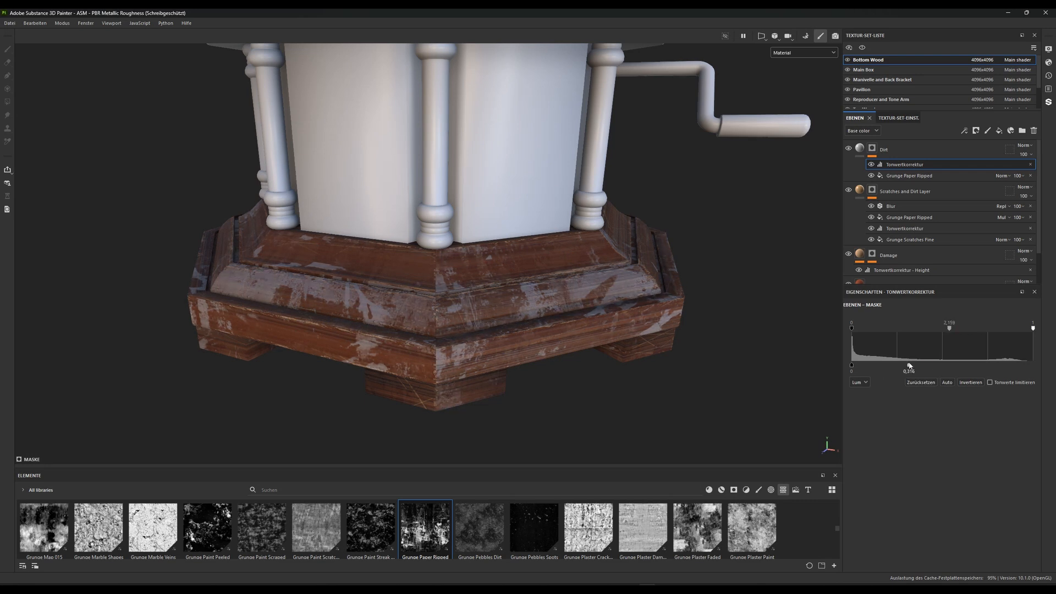
Set the Dirt layer's base color blending mode to Subtract
left_click(859, 149)
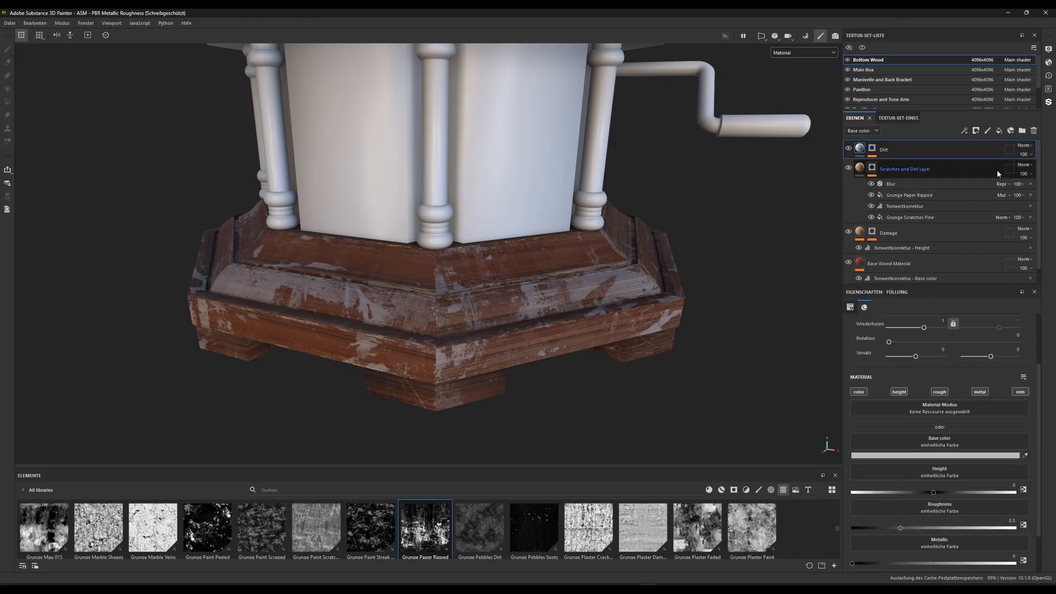
left_click(1023, 145)
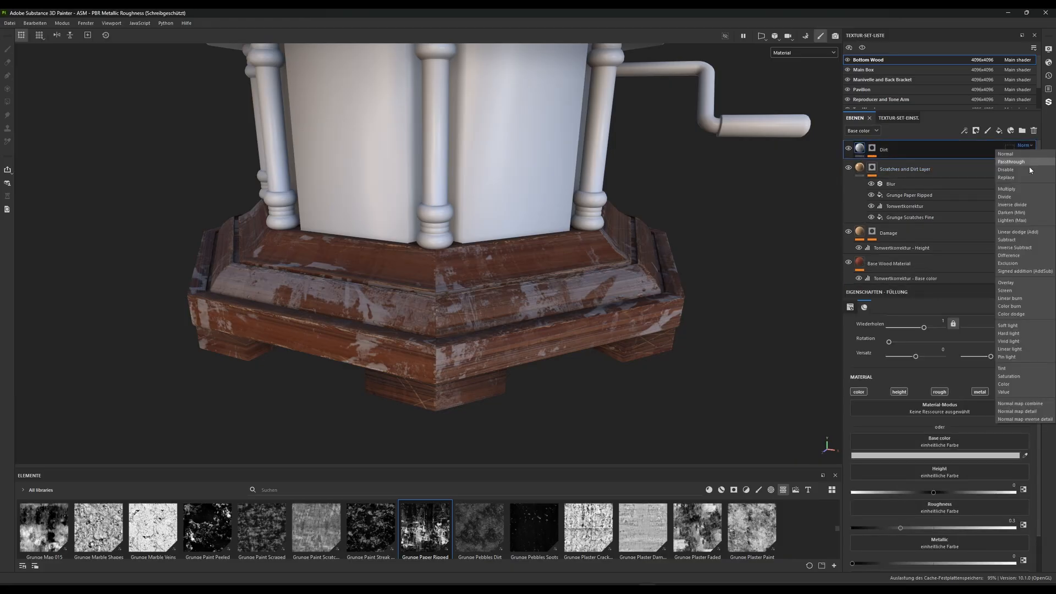
left_click(1011, 239)
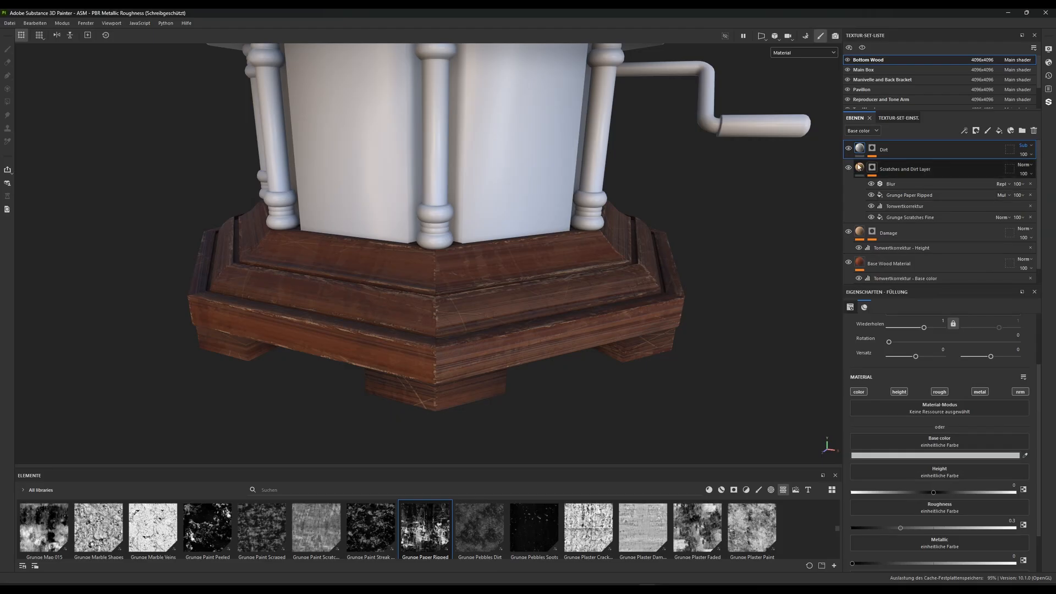
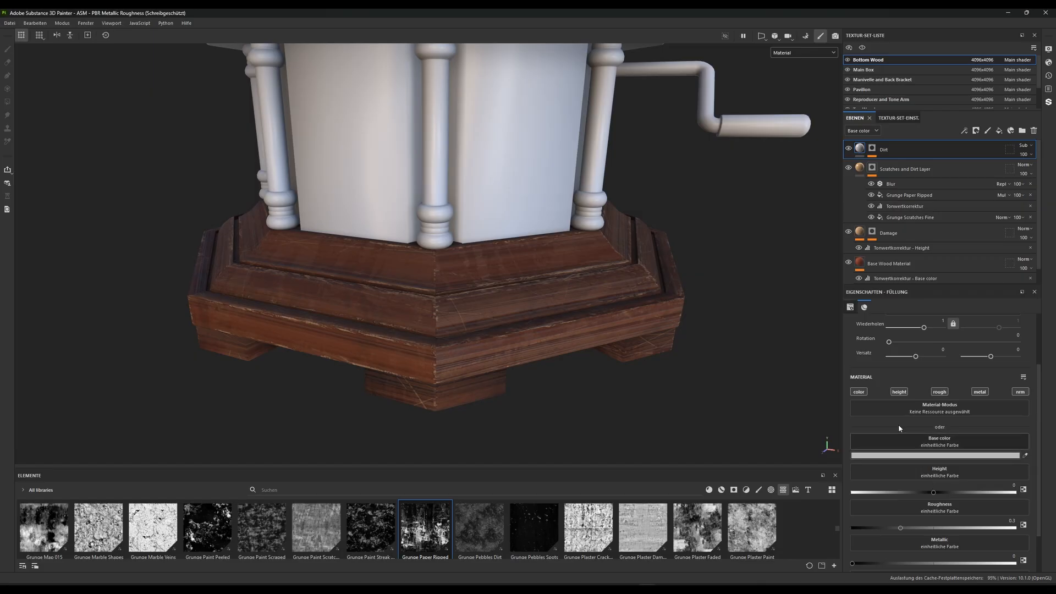
Disable the height, metallic and normal channels of the Dirt layer, leaving only color and roughness active
left_click(900, 391)
left_click(979, 391)
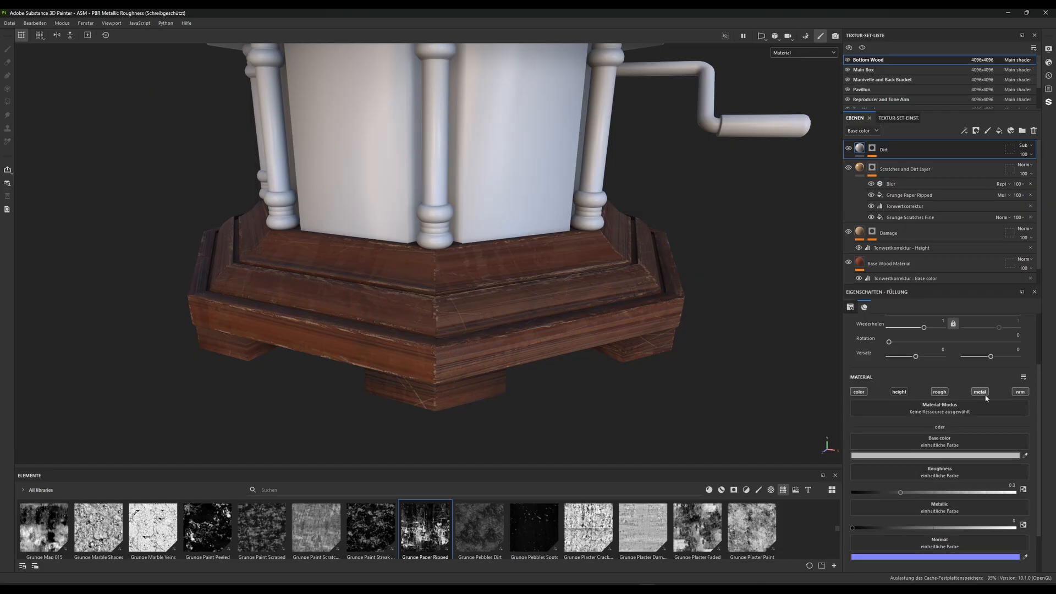
left_click(1020, 391)
left_click(1020, 392)
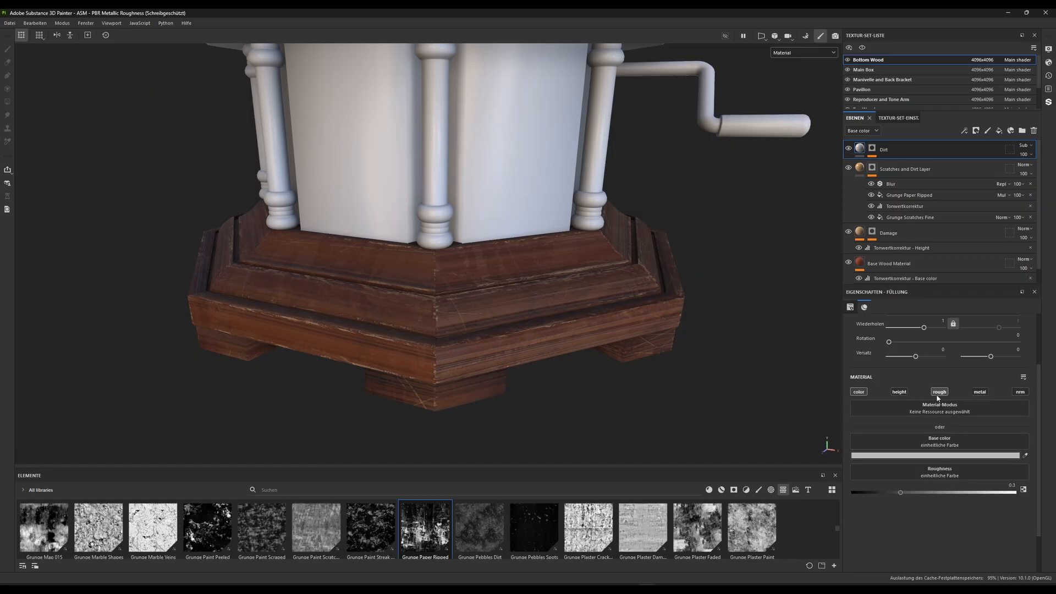
Set the Dirt layer's base color to a muted medium blue
left_click(912, 455)
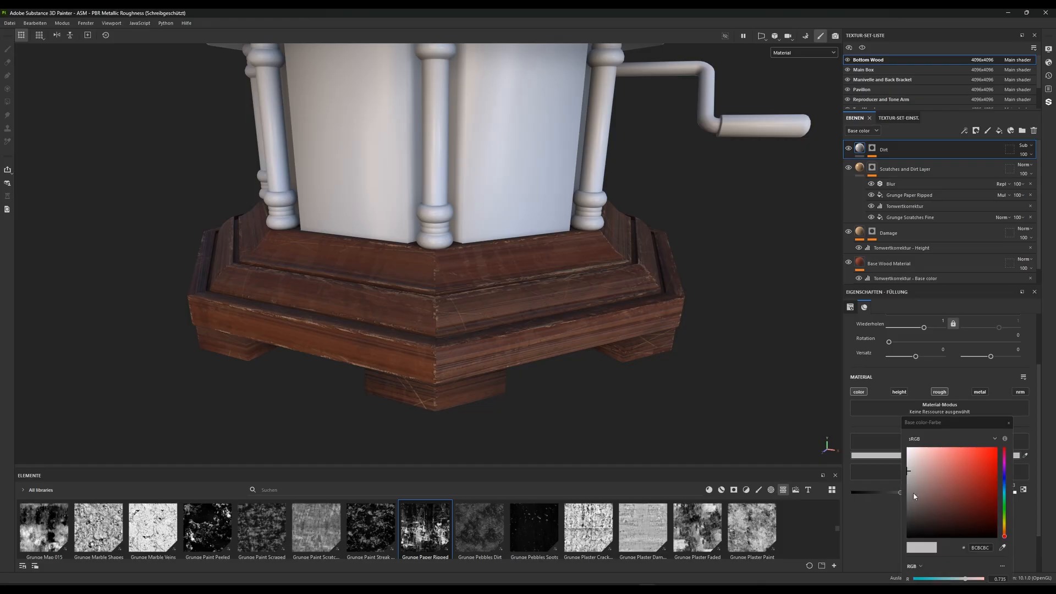
mouse_move(907, 474)
left_mouse_down()
mouse_move(891, 507)
mouse_move(889, 468)
mouse_move(888, 487)
mouse_move(880, 473)
left_mouse_up()
left_click_drag(1004, 536, 1004, 484)
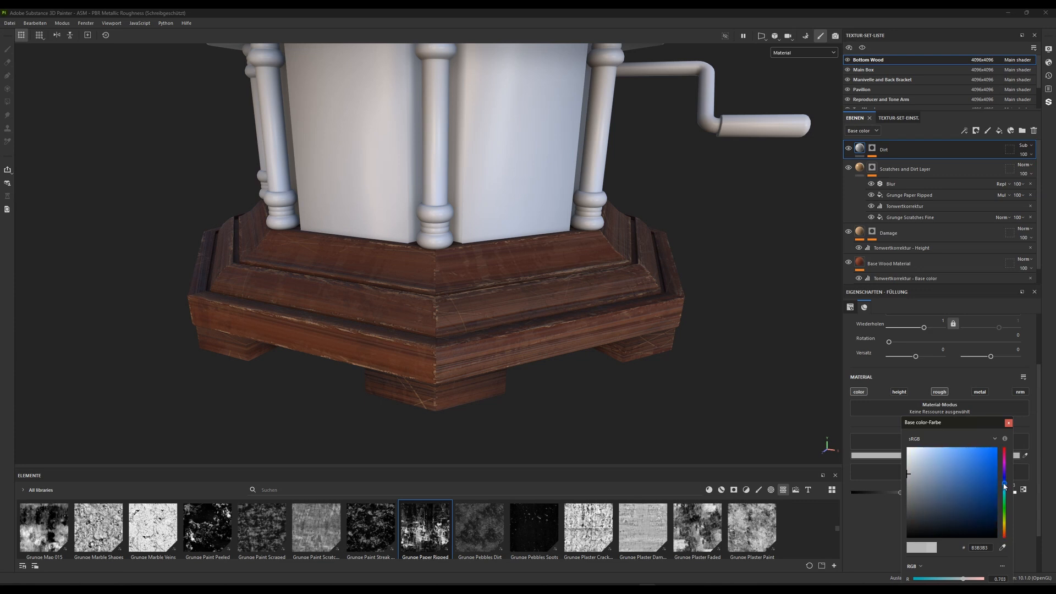
mouse_move(908, 474)
left_mouse_down()
mouse_move(956, 468)
mouse_move(965, 499)
mouse_move(968, 484)
mouse_move(977, 505)
mouse_move(1004, 509)
mouse_move(1003, 487)
mouse_move(956, 480)
mouse_move(952, 491)
mouse_move(957, 476)
mouse_move(952, 486)
left_mouse_up()
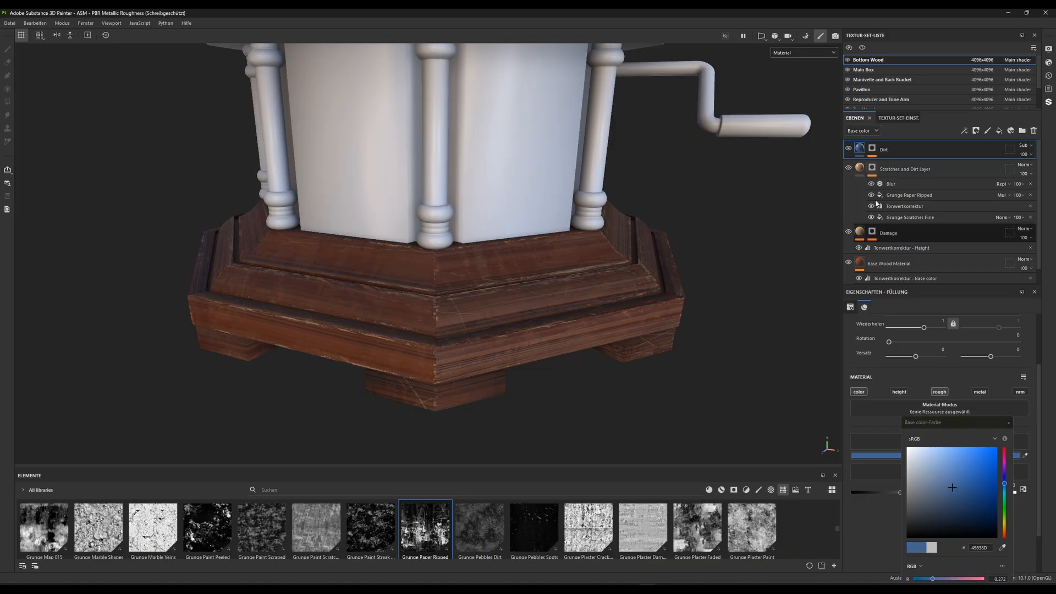
Set the balance of the Dirt mask's Grunge Paper Ripped texture to 0.68
left_click(872, 149)
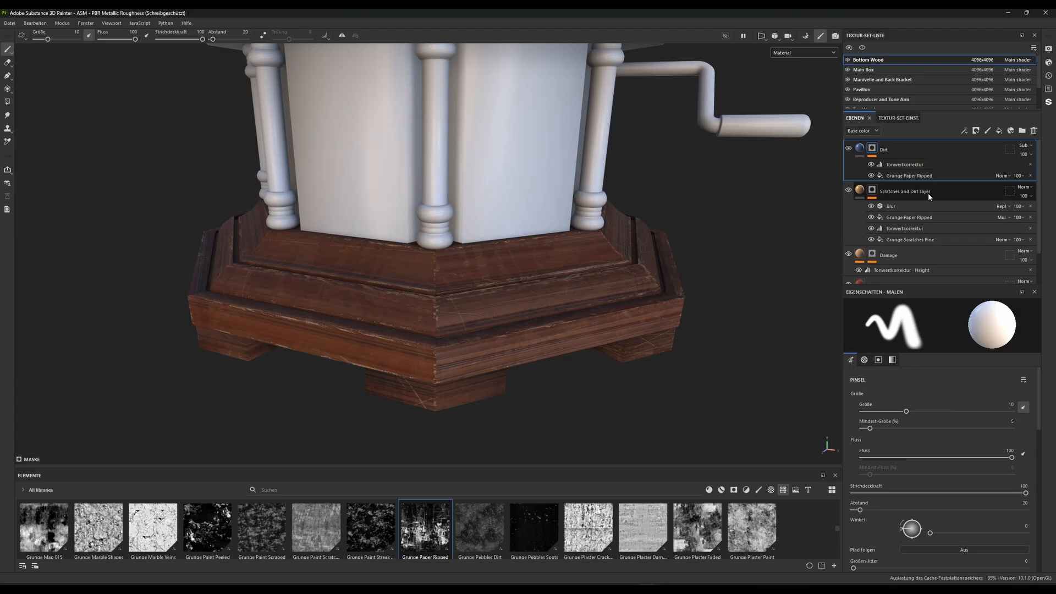
left_click(905, 176)
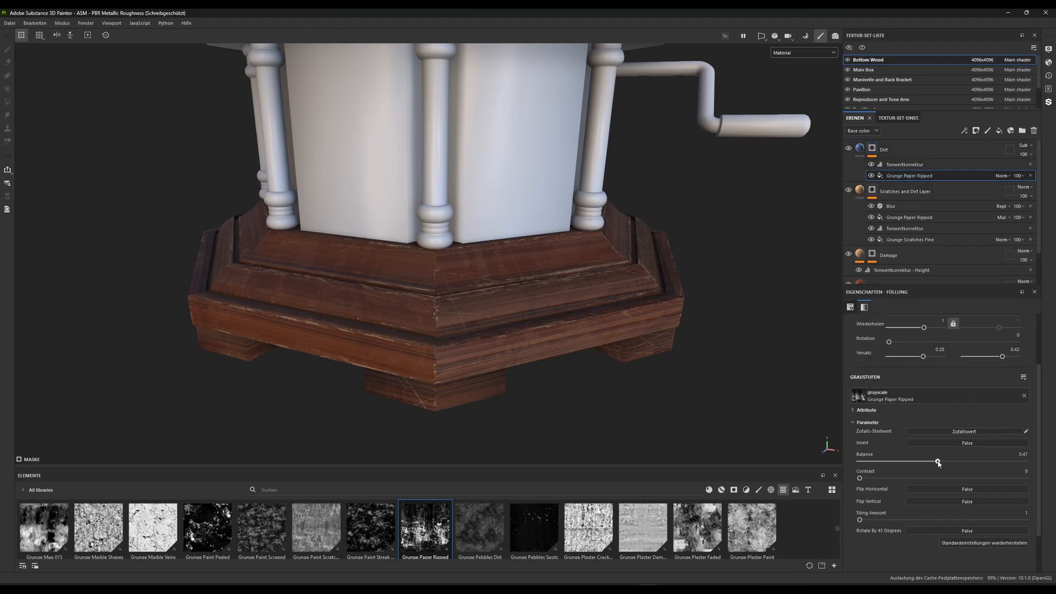
left_click_drag(939, 464, 867, 463)
mouse_move(988, 463)
left_mouse_down()
mouse_move(935, 463)
mouse_move(974, 463)
left_mouse_up()
Raise the midtone of the Dirt mask's Levels effect and lower its output white to about 0.28
left_click(902, 165)
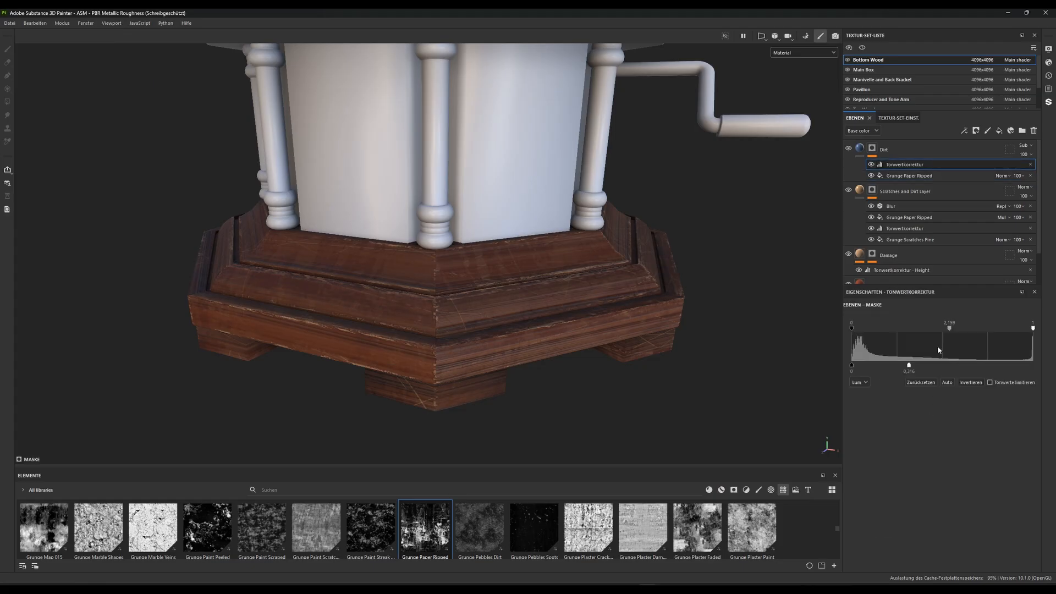
left_click_drag(949, 330, 1010, 327)
mouse_move(911, 364)
left_mouse_down()
mouse_move(936, 367)
mouse_move(893, 367)
mouse_move(967, 371)
mouse_move(882, 372)
mouse_move(951, 372)
mouse_move(883, 372)
mouse_move(904, 372)
left_mouse_up()
Set the Dirt layer's base color to the neutral dark gray 636363
left_click(859, 149)
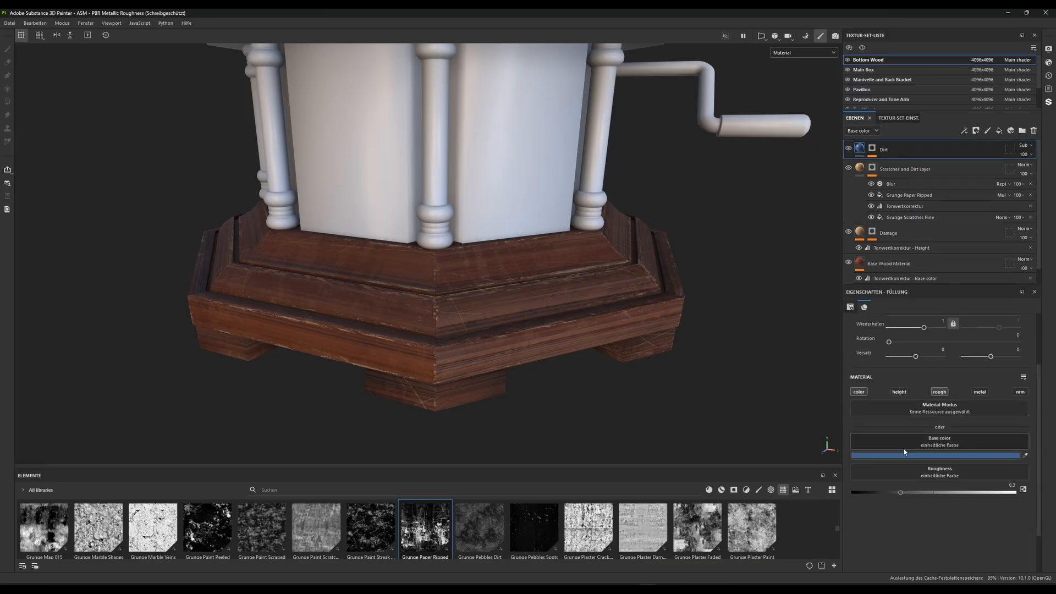
left_click(930, 456)
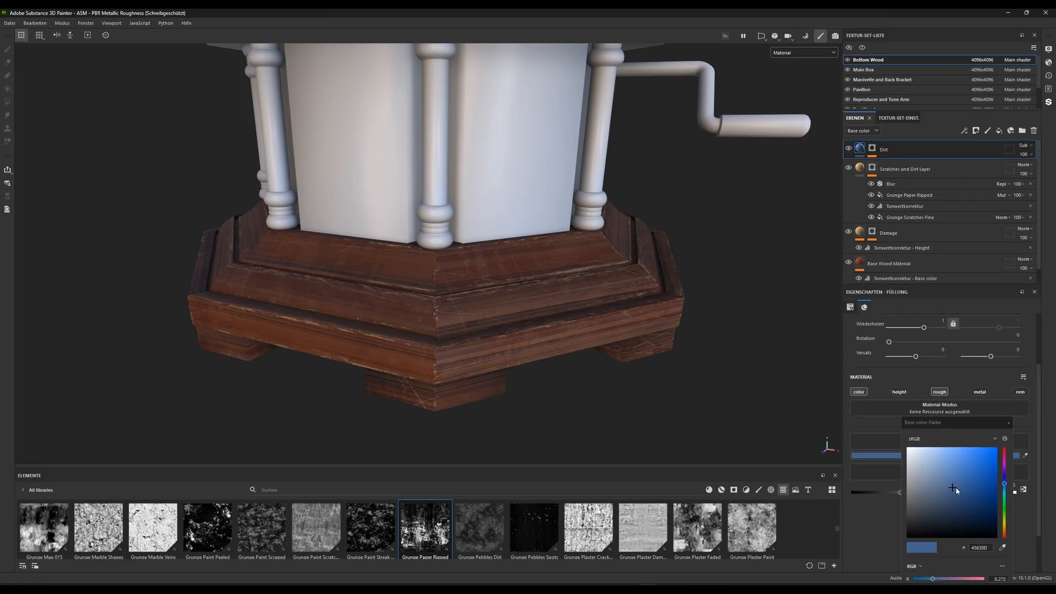
left_click_drag(955, 487, 986, 558)
left_click_drag(944, 490, 855, 501)
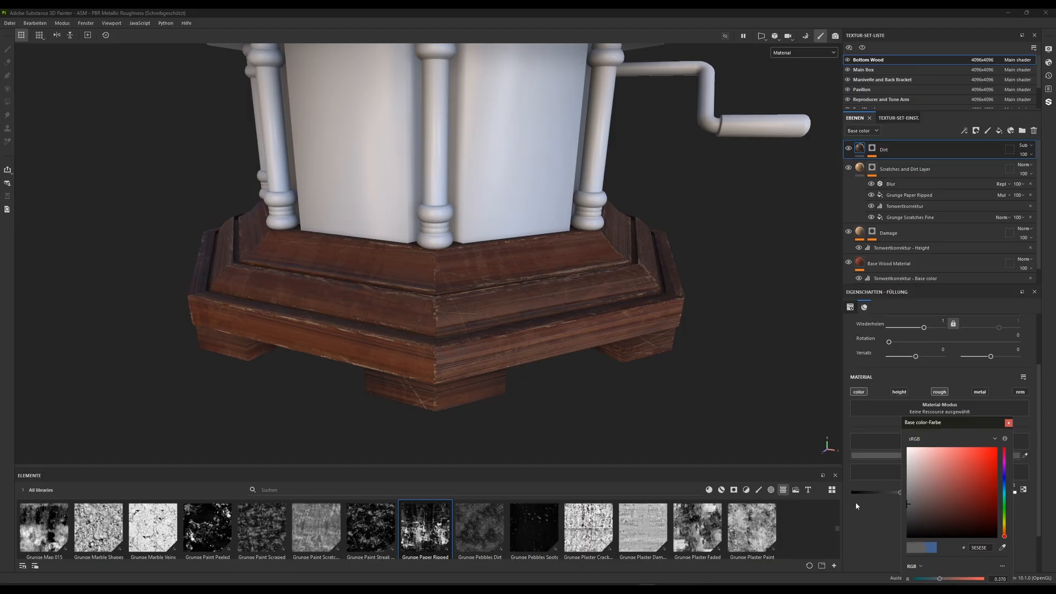
left_click(1009, 423)
Set the Dirt layer's base color blending mode to Normal
left_click_drag(391, 267, 532, 226, "alt")
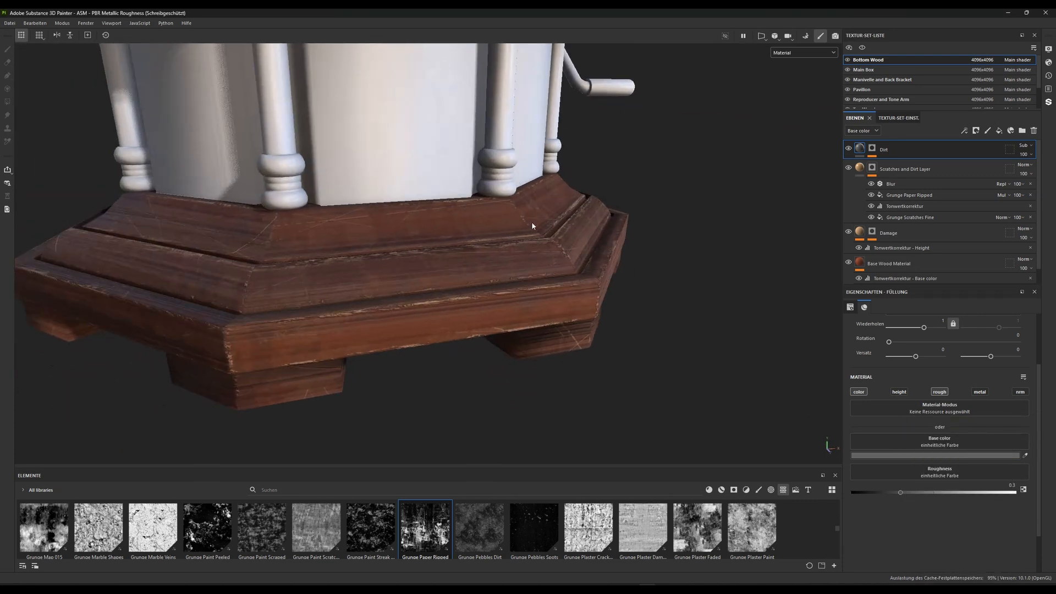
scroll(532, 226, "up", 3)
left_click_drag(443, 312, 477, 324, "alt")
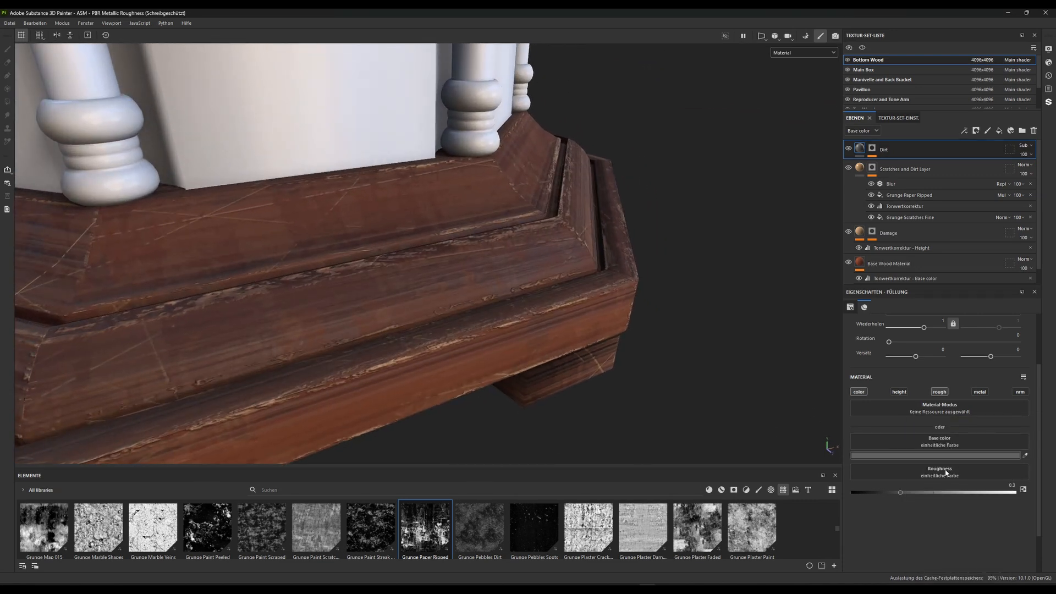
left_click(1025, 145)
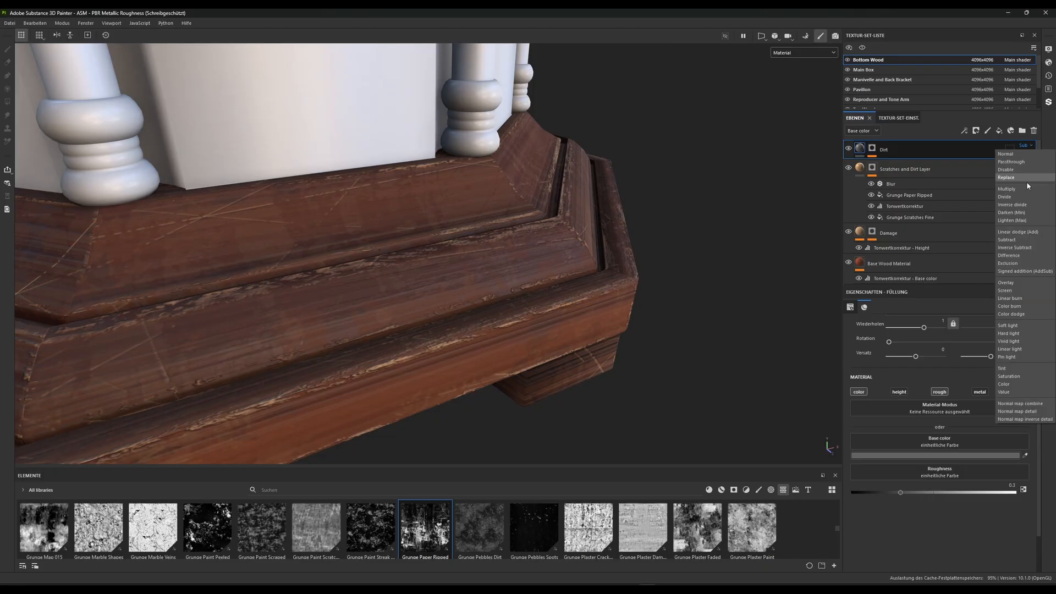
left_click(1006, 154)
Recolor the Dirt layer's base color to a dark, yellowish olive brown
left_click(927, 457)
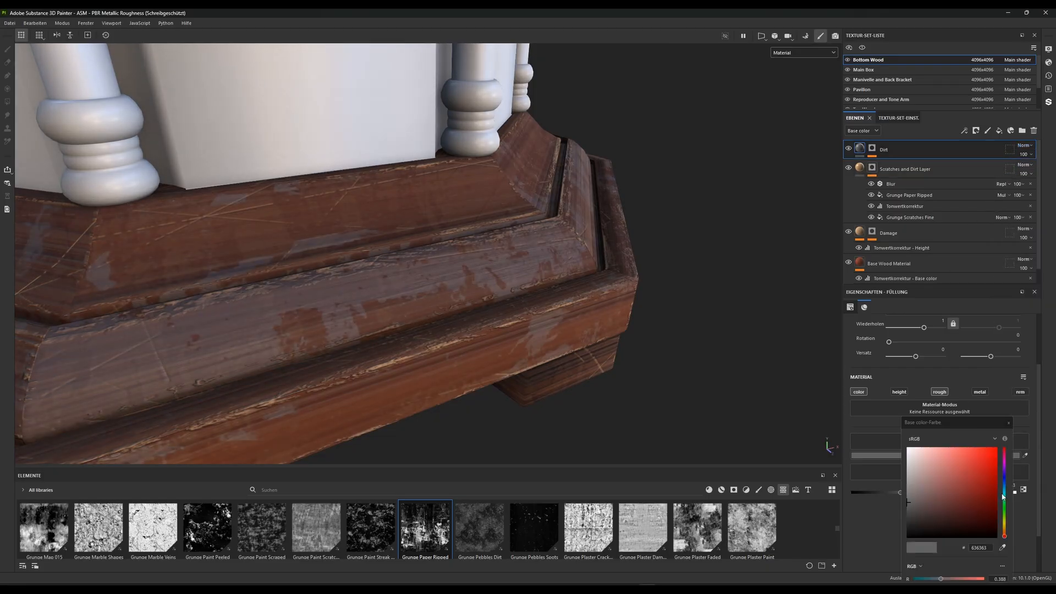
mouse_move(1004, 538)
left_mouse_down()
mouse_move(1005, 522)
mouse_move(1004, 531)
left_mouse_up()
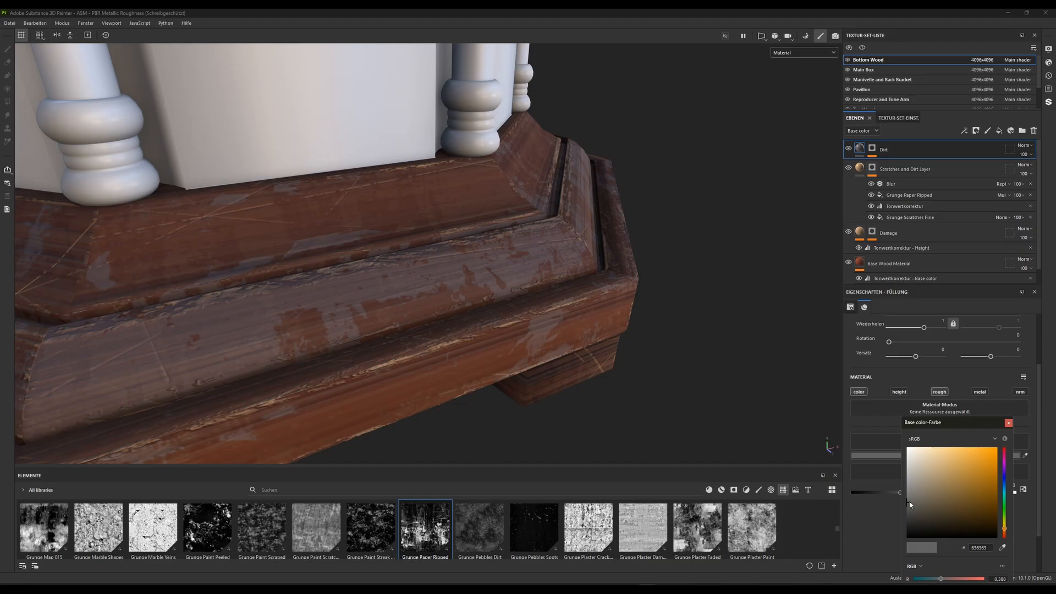
left_click_drag(913, 503, 943, 511)
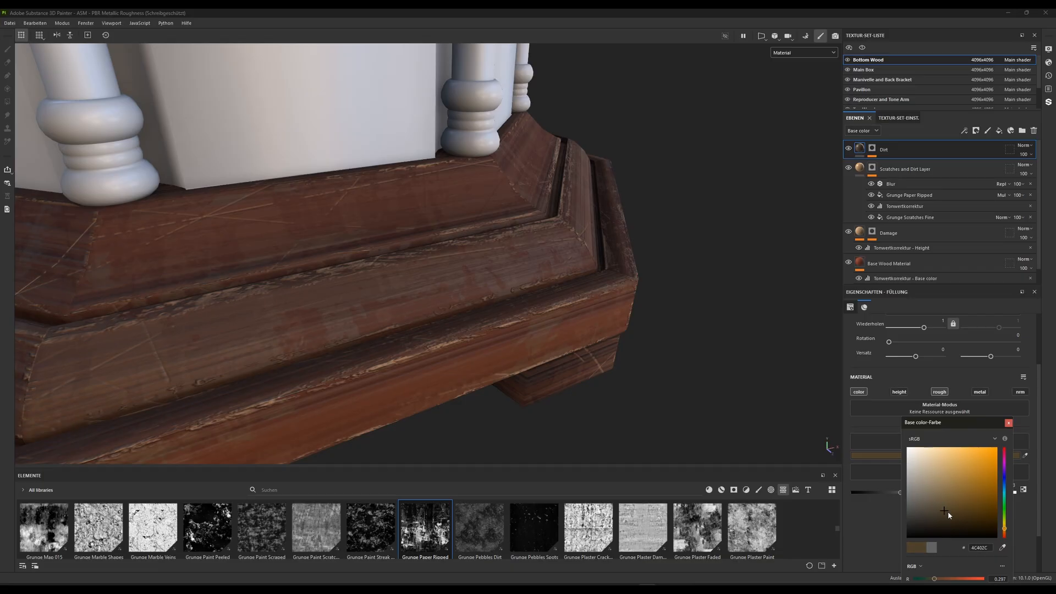
left_click_drag(1004, 529, 1003, 525)
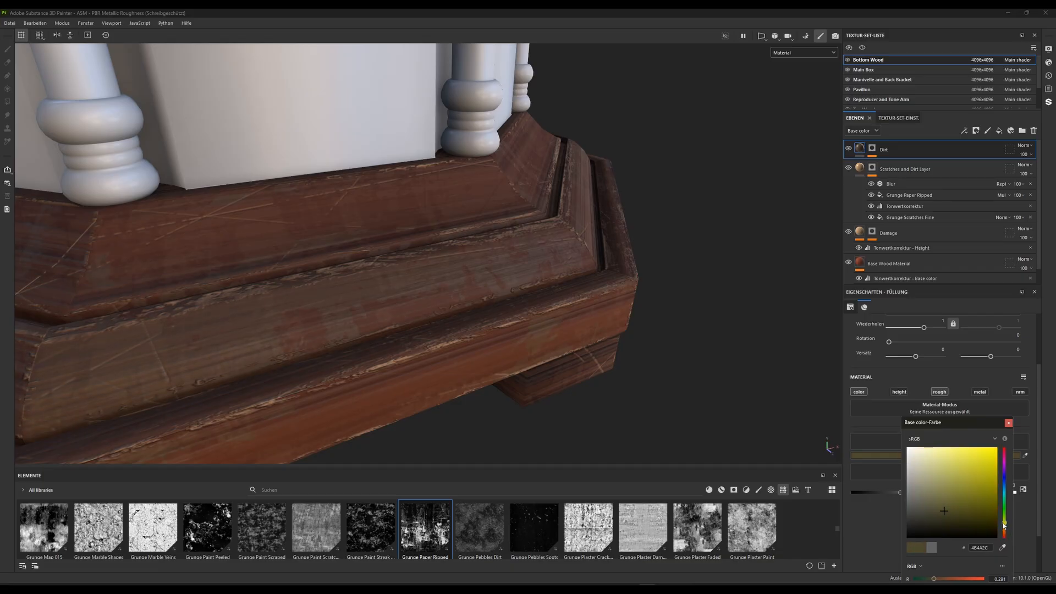
left_click_drag(944, 510, 942, 510)
left_click(1007, 423)
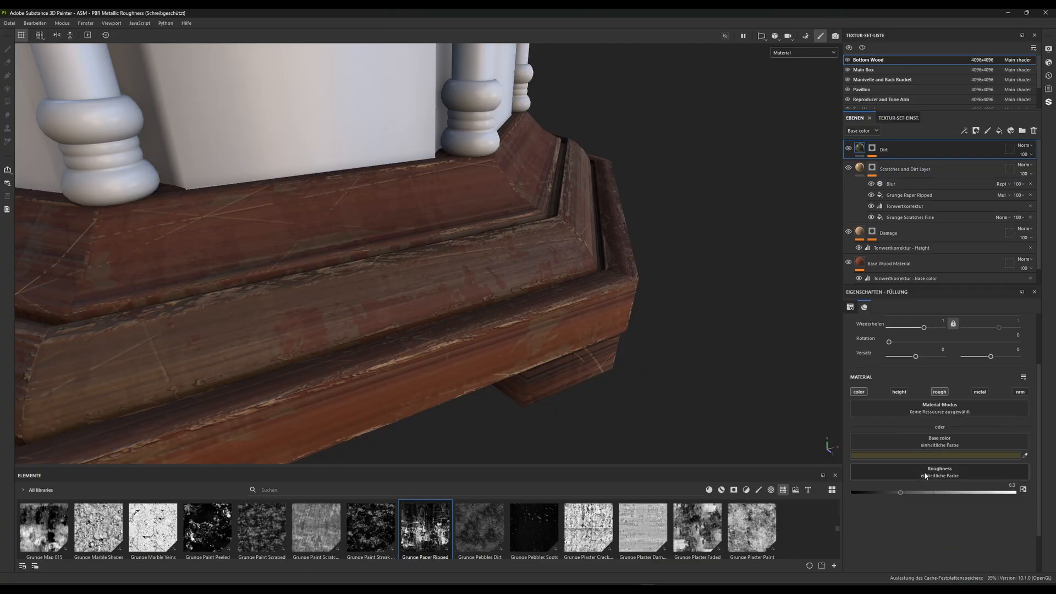
Set the Dirt layer's roughness to 0.9
left_click_drag(902, 492, 933, 491)
left_click_drag(1001, 485, 1039, 484)
type(".9")
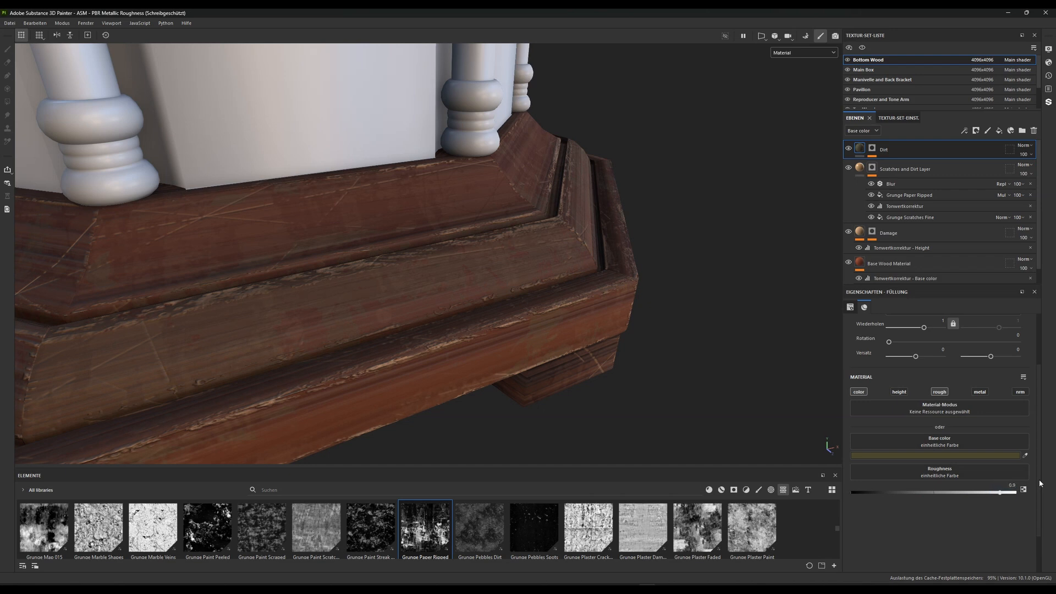
Examine the wooden base from several sides and compare it with the Dirt layer hidden and shown
scroll(571, 380, "down", 3)
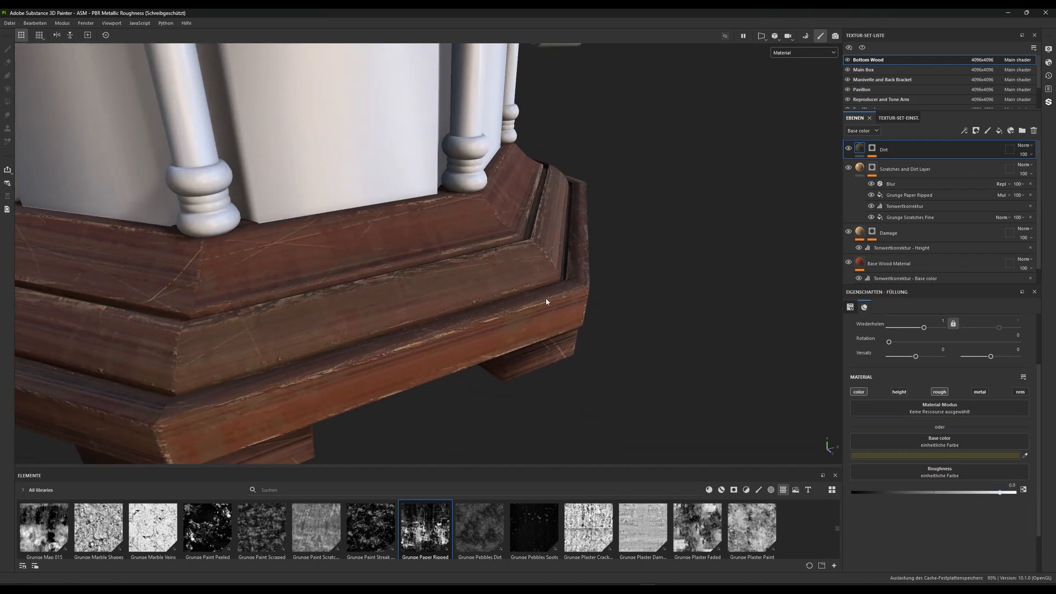
scroll(562, 247, "down", 3)
left_click_drag(561, 245, 424, 265, "alt")
scroll(517, 299, "up", 2)
left_click_drag(521, 303, 392, 281, "alt")
scroll(457, 309, "up", 3)
scroll(392, 281, "down", 5)
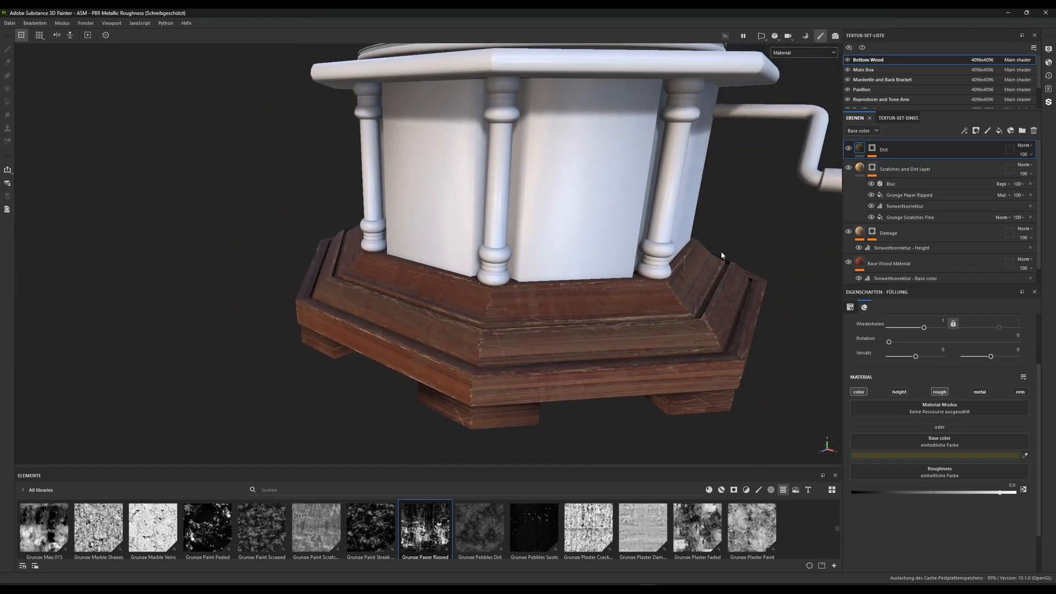
left_click(849, 149)
left_click(849, 149)
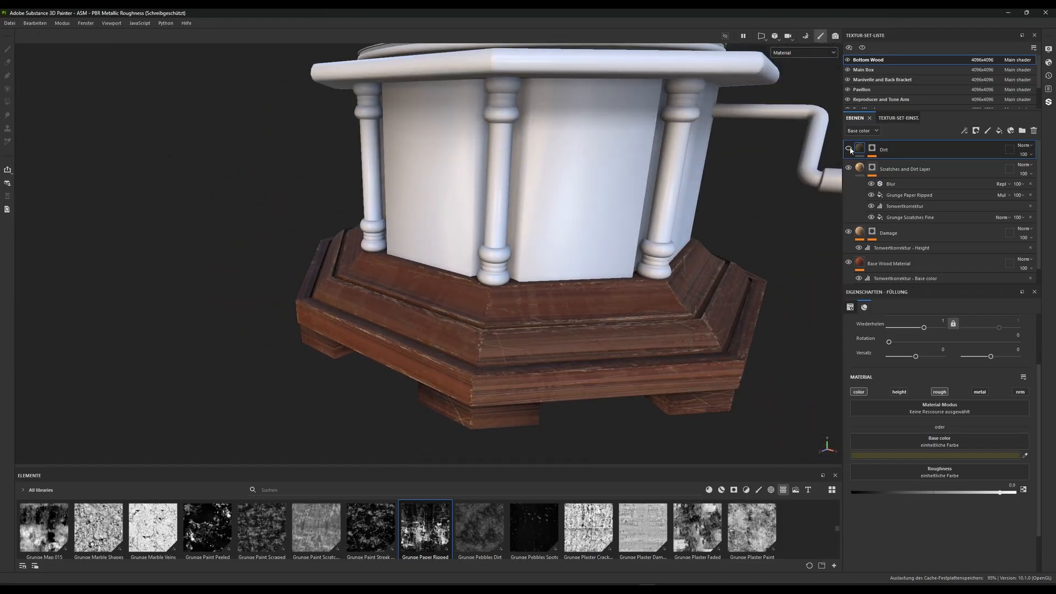
left_click(848, 149)
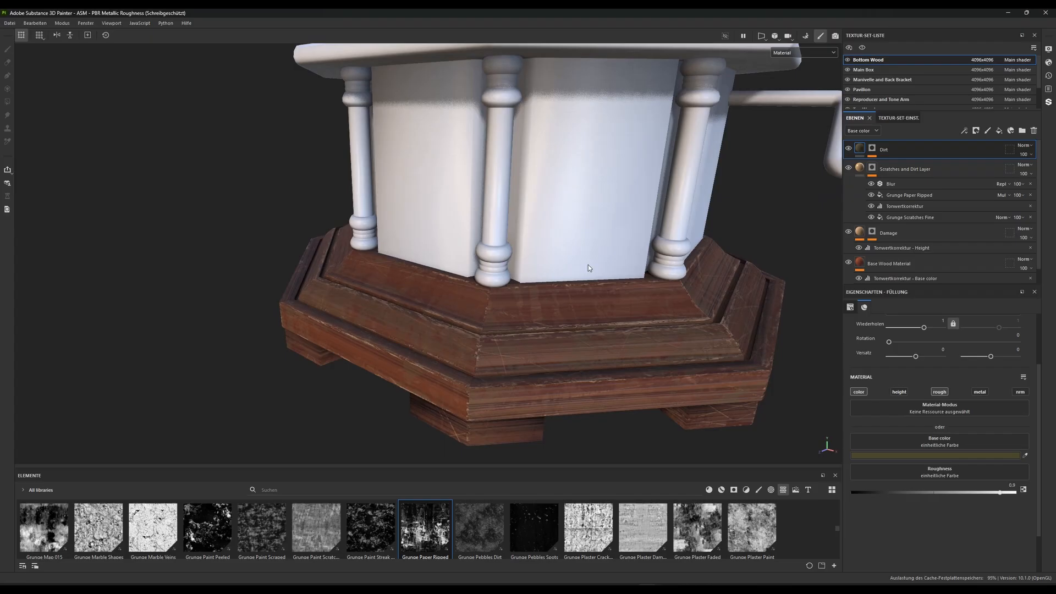
Set the Dirt mask's Grunge Paper Ripped balance to about 0.43, keeping its contrast at 0
left_click(872, 149)
left_click(904, 176)
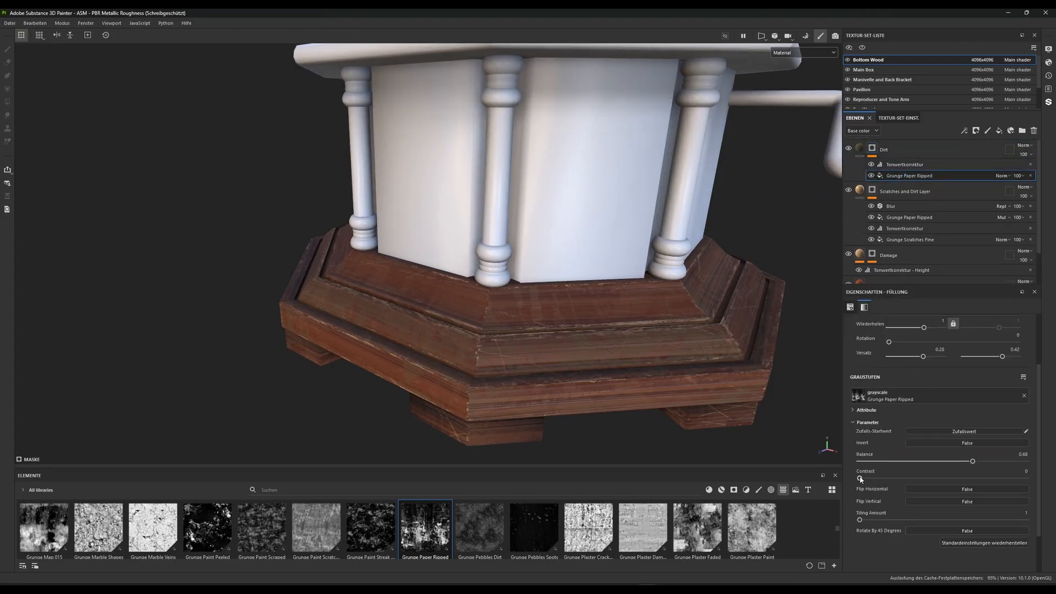
left_click_drag(868, 478, 838, 476)
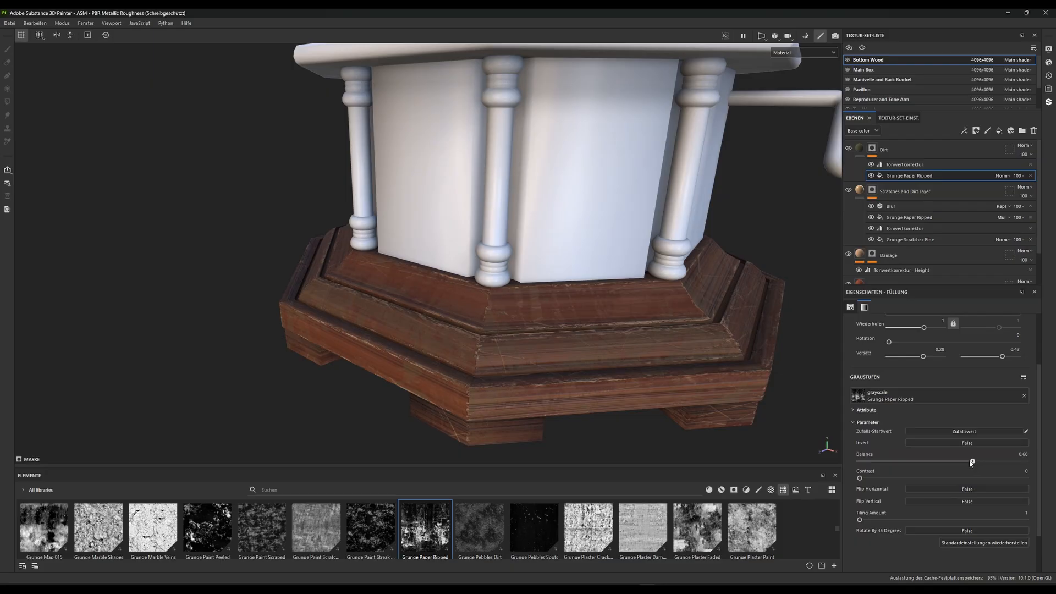
left_click_drag(971, 462, 936, 462)
Adjust the Dirt mask's Levels effect to a midtone of about 9.3 and an output white of about 0.27
left_click(905, 165)
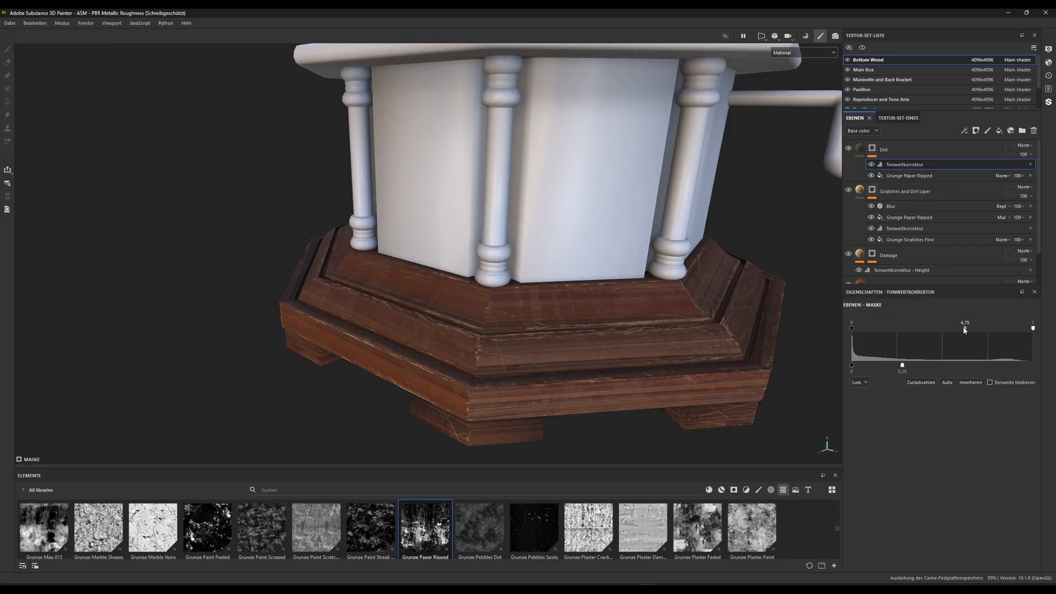
left_click_drag(956, 329, 993, 329)
left_click_drag(902, 365, 907, 368)
left_click_drag(999, 366, 902, 366)
Set the Dirt mask's Grunge Paper Ripped balance to 0.52 and compare the base with the Dirt layer hidden and shown
scroll(502, 397, "down", 3)
left_click_drag(503, 397, 464, 348, "alt")
scroll(464, 349, "up", 1)
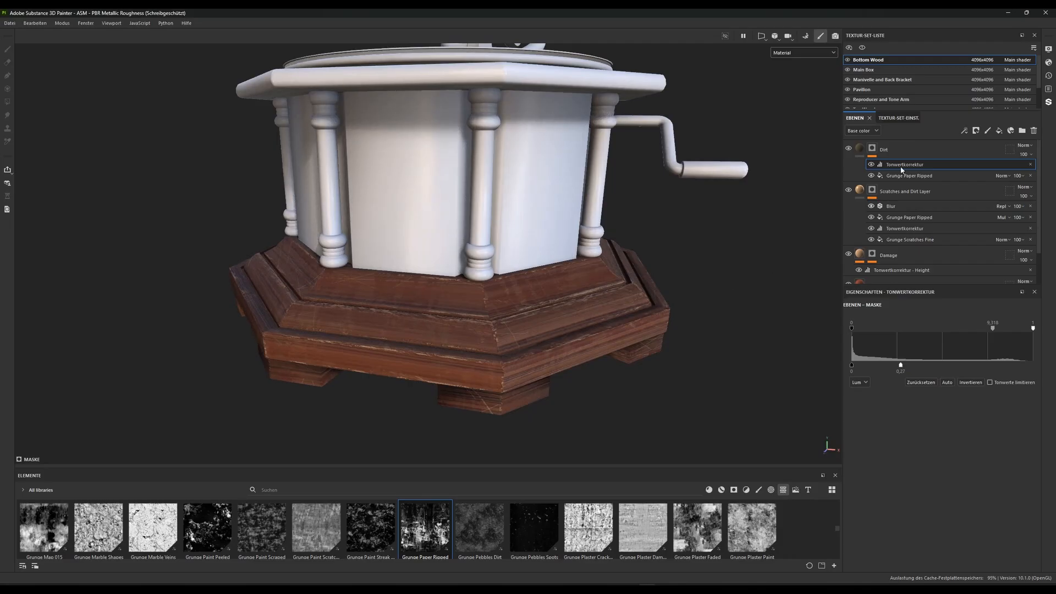
left_click(848, 148)
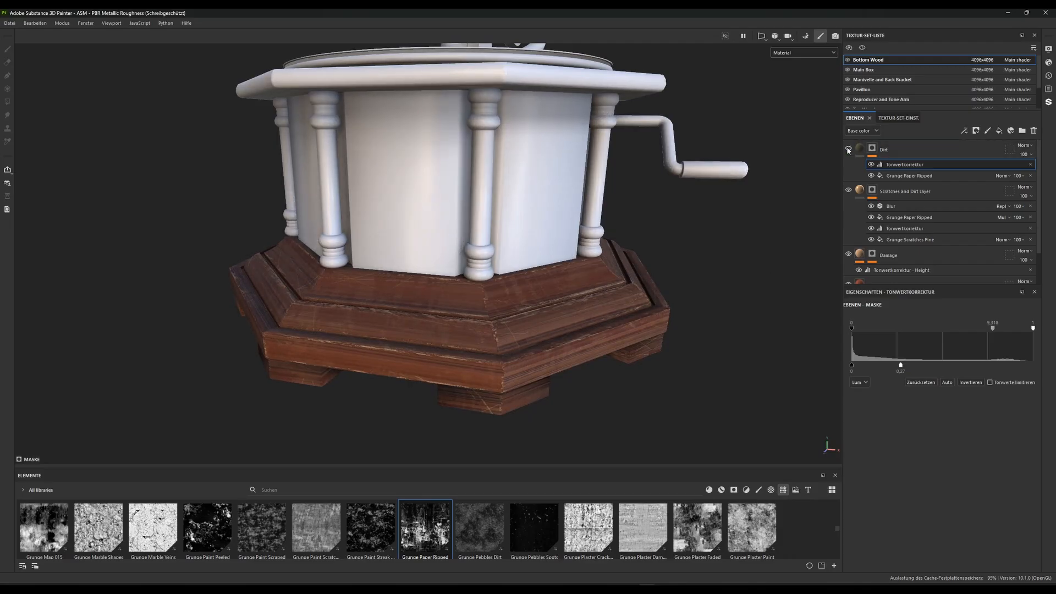
left_click(924, 176)
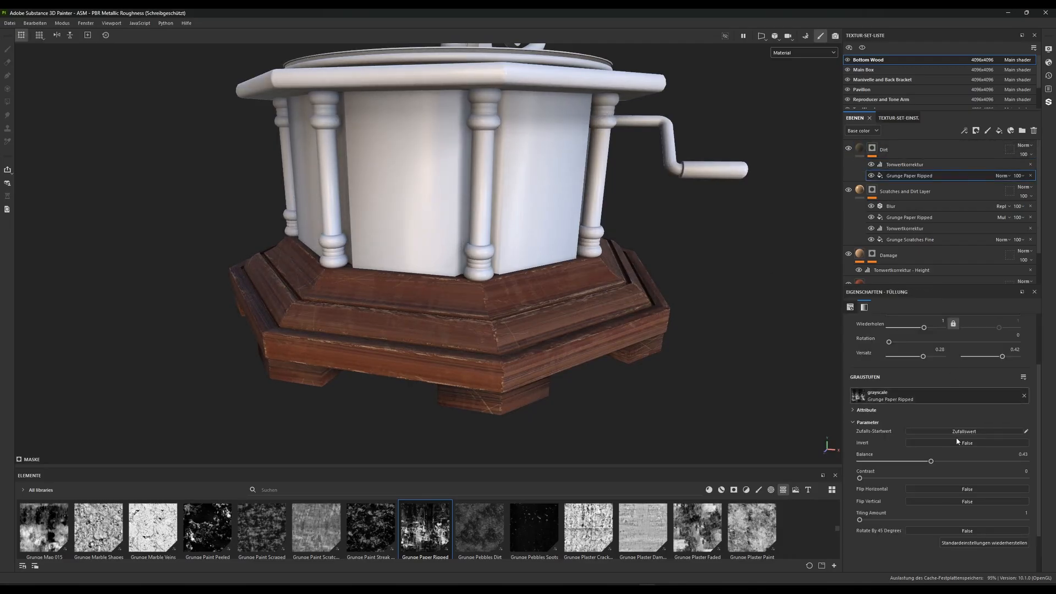
mouse_move(932, 463)
left_mouse_down()
mouse_move(959, 462)
mouse_move(946, 462)
left_mouse_up()
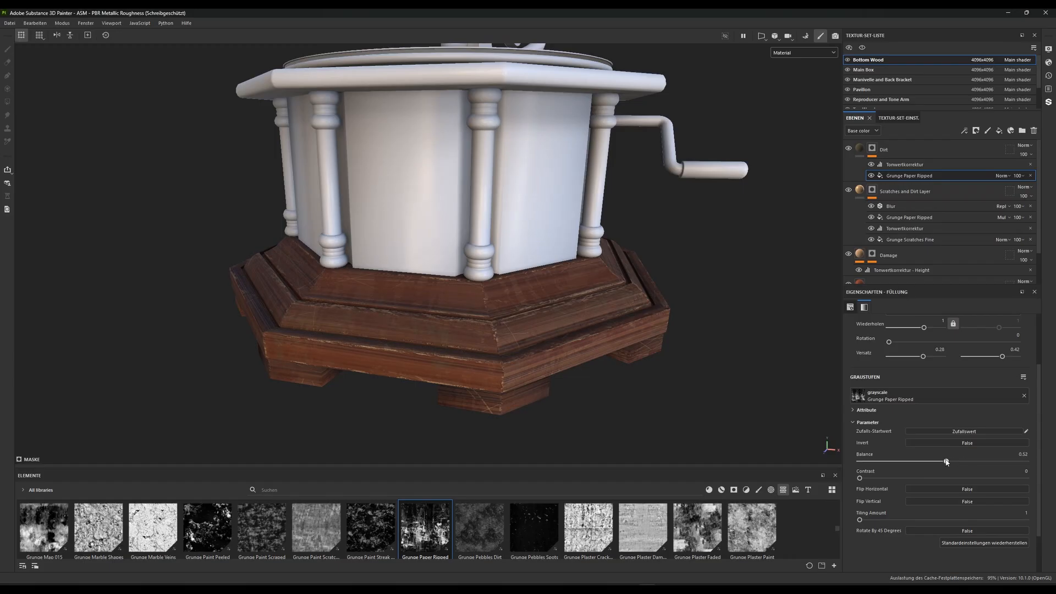
left_click(847, 150)
left_click(847, 149)
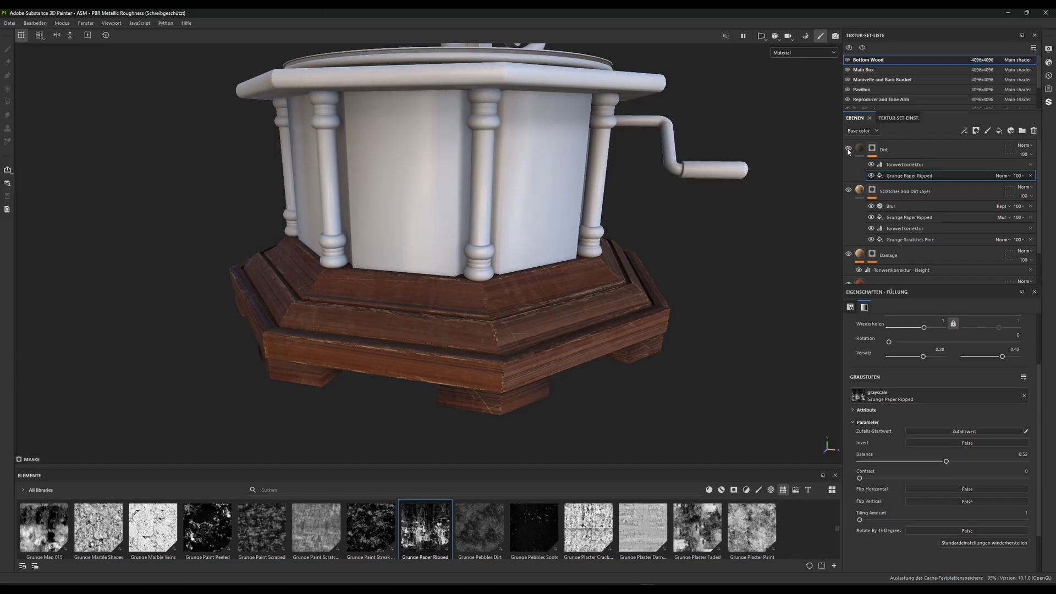
Set the Dirt layer's base color to the muted olive 5B5844 and its base color blending mode to Subtract
left_click(859, 150)
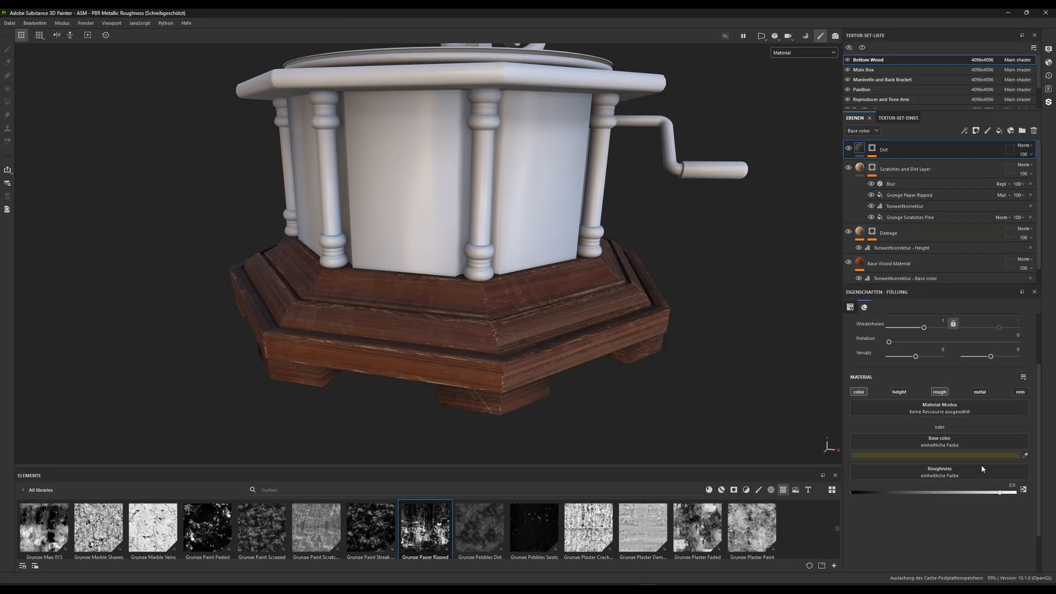
left_click(956, 456)
mouse_move(942, 509)
left_mouse_down()
mouse_move(944, 498)
mouse_move(915, 503)
mouse_move(961, 509)
mouse_move(914, 506)
mouse_move(962, 510)
mouse_move(930, 506)
left_mouse_up()
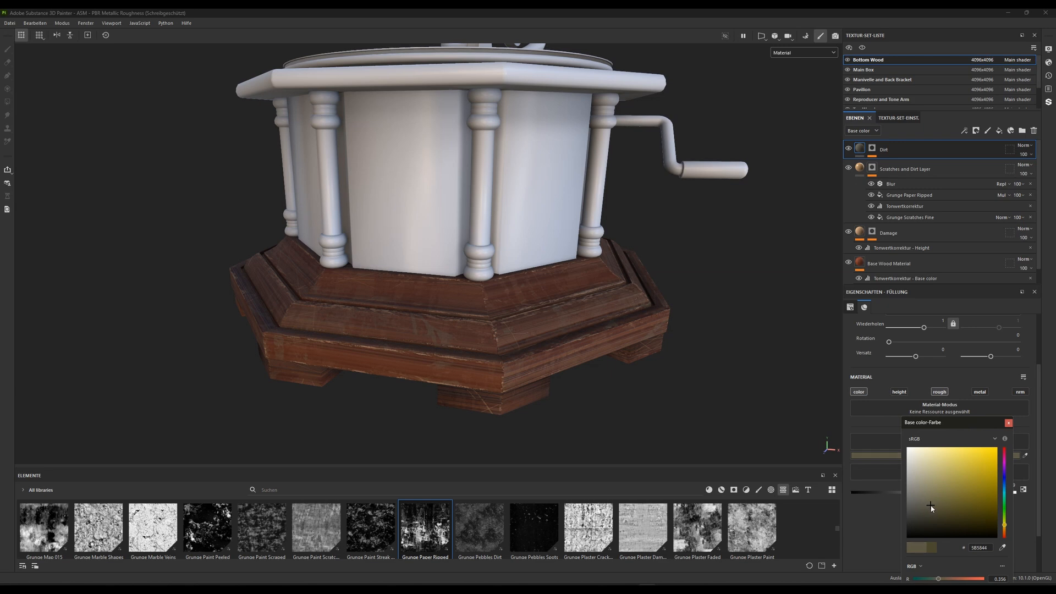
left_click(1007, 422)
left_click(1023, 145)
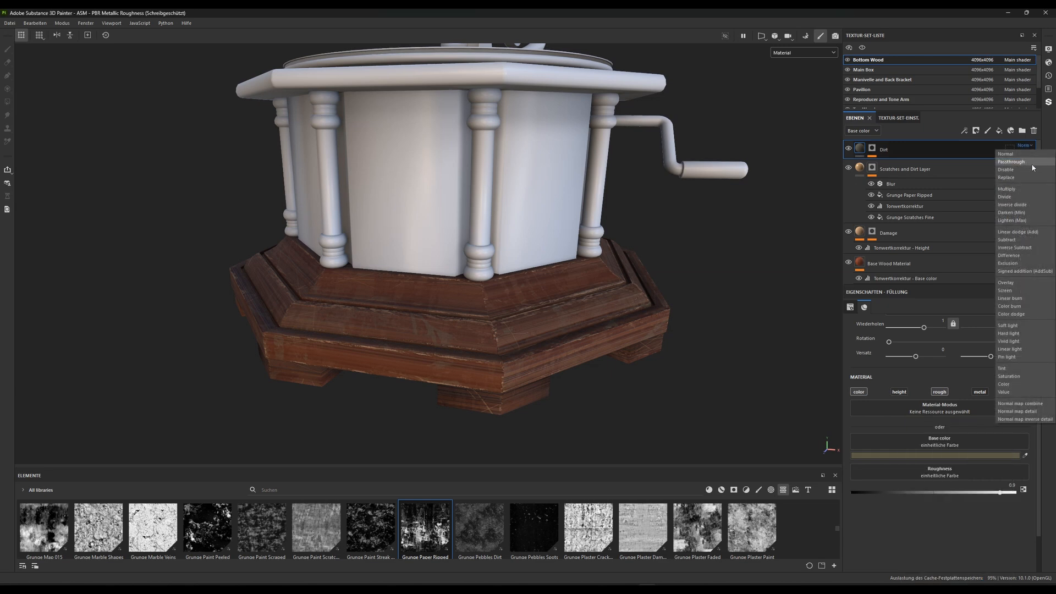
left_click(1009, 240)
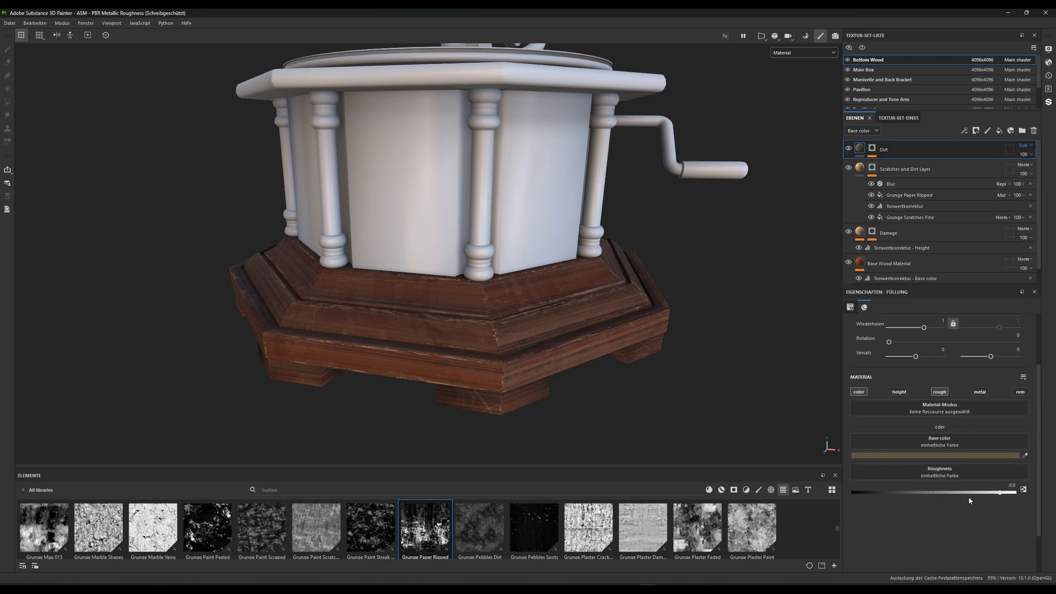
Change the Dirt layer's base color to the dark blue 383863 and inspect the wooden base up close from several angles
left_click(925, 455)
left_click_drag(930, 506, 1001, 480)
mouse_move(953, 519)
left_mouse_down()
mouse_move(945, 491)
mouse_move(961, 514)
mouse_move(944, 487)
mouse_move(958, 477)
mouse_move(929, 486)
mouse_move(945, 501)
left_mouse_up()
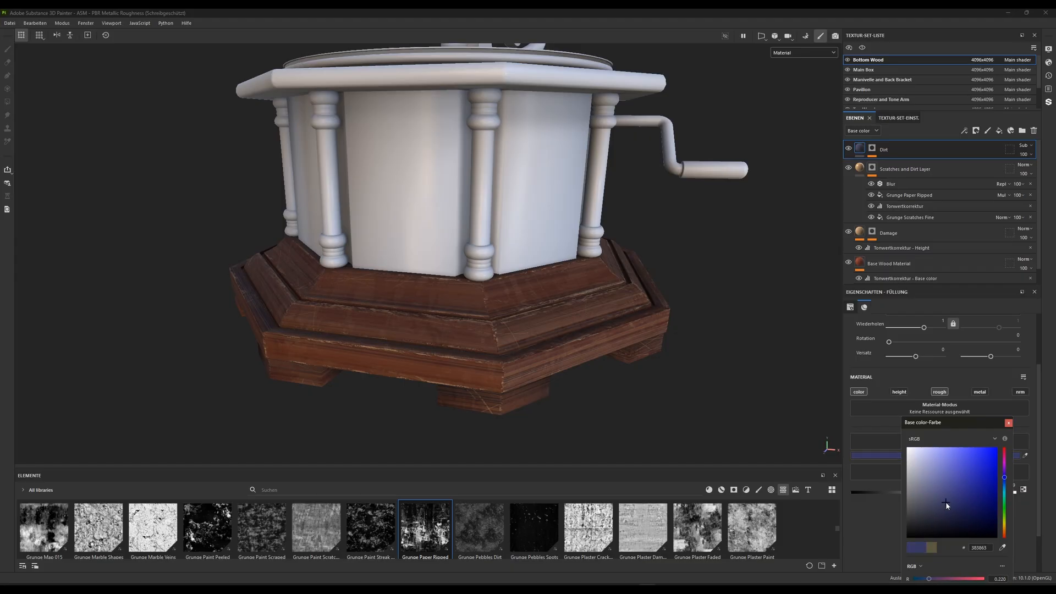
scroll(418, 361, "up", 3)
middle_click_drag(417, 361, 395, 328, "alt")
left_click_drag(396, 328, 490, 340, "alt")
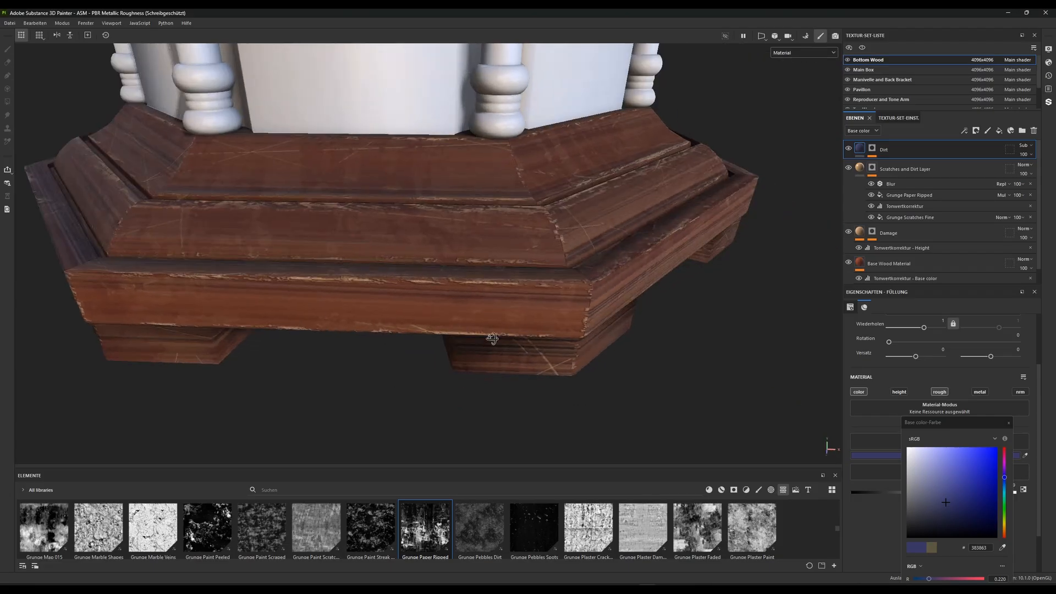
right_click_drag(490, 339, 460, 257, "alt")
left_click_drag(460, 257, 437, 379, "alt")
Lighten the Dirt layer's base color to the blue 7575B1 and compare the base with the Dirt layer hidden and shown
mouse_move(945, 503)
left_mouse_down()
mouse_move(929, 484)
mouse_move(934, 500)
mouse_move(942, 490)
mouse_move(919, 483)
mouse_move(923, 468)
mouse_move(964, 473)
mouse_move(952, 497)
mouse_move(957, 474)
mouse_move(937, 474)
left_mouse_up()
right_click_drag(479, 261, 363, 87, "alt")
left_click_drag(363, 91, 458, 328, "alt")
left_click(847, 149)
left_click(848, 149)
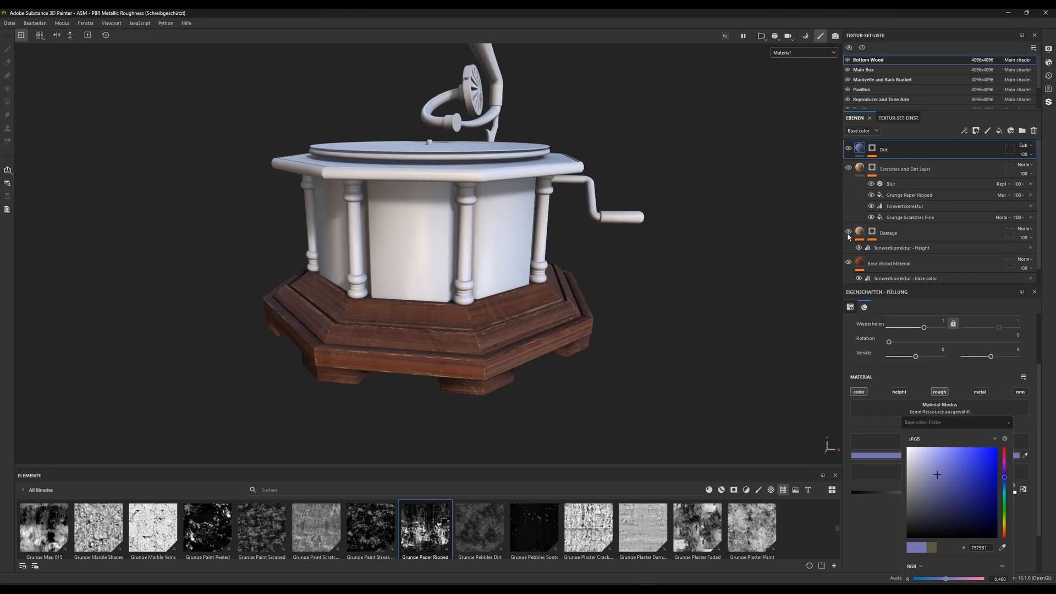
Add a new fill layer above the Dirt layer and name it Dust
left_click(862, 169)
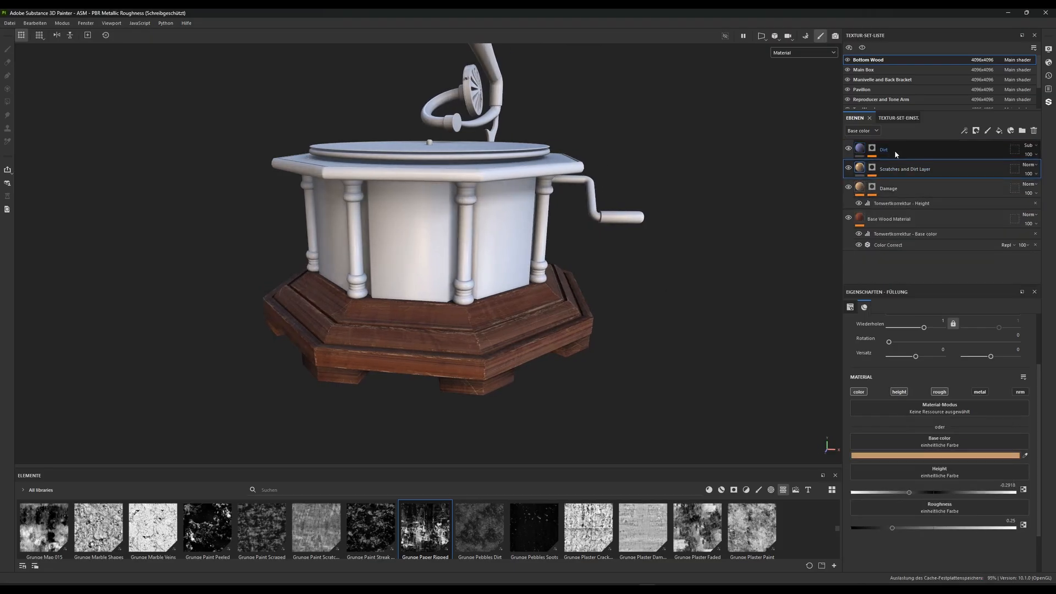
left_click(895, 151)
left_click(998, 131)
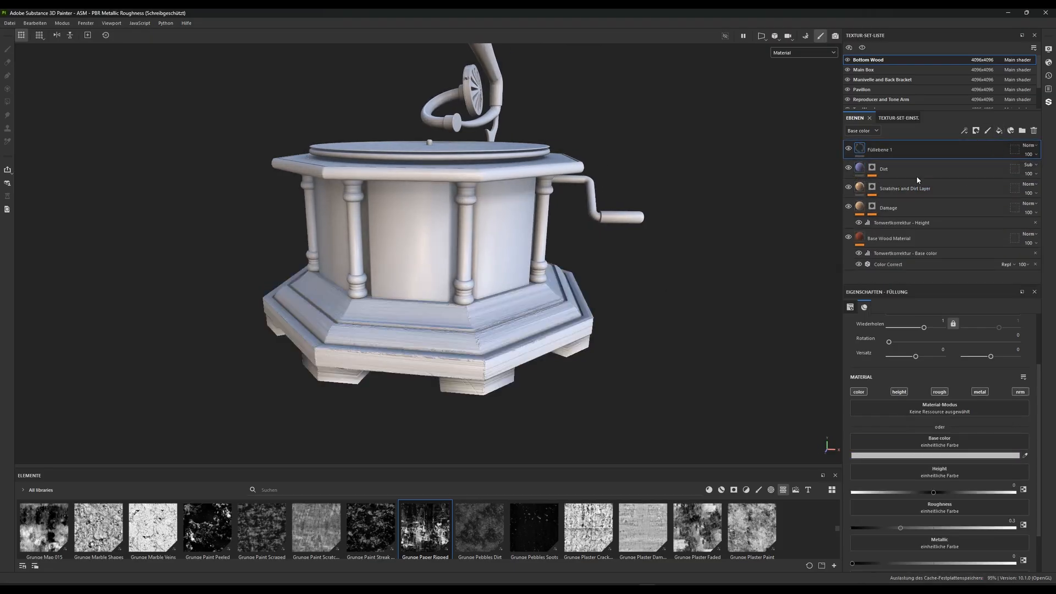
double_click(886, 154)
type("Dust")
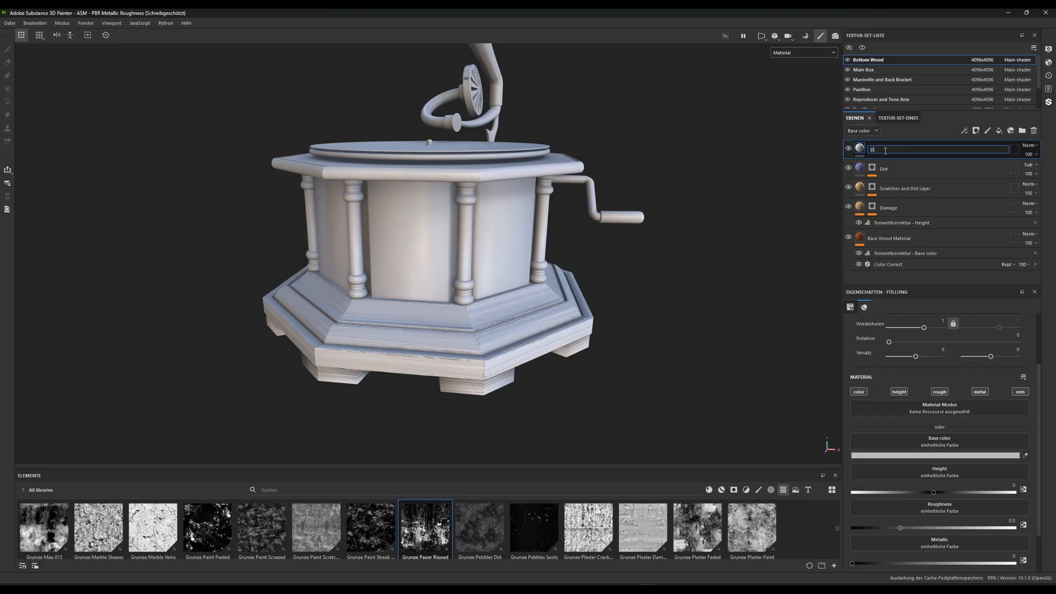
key("Return")
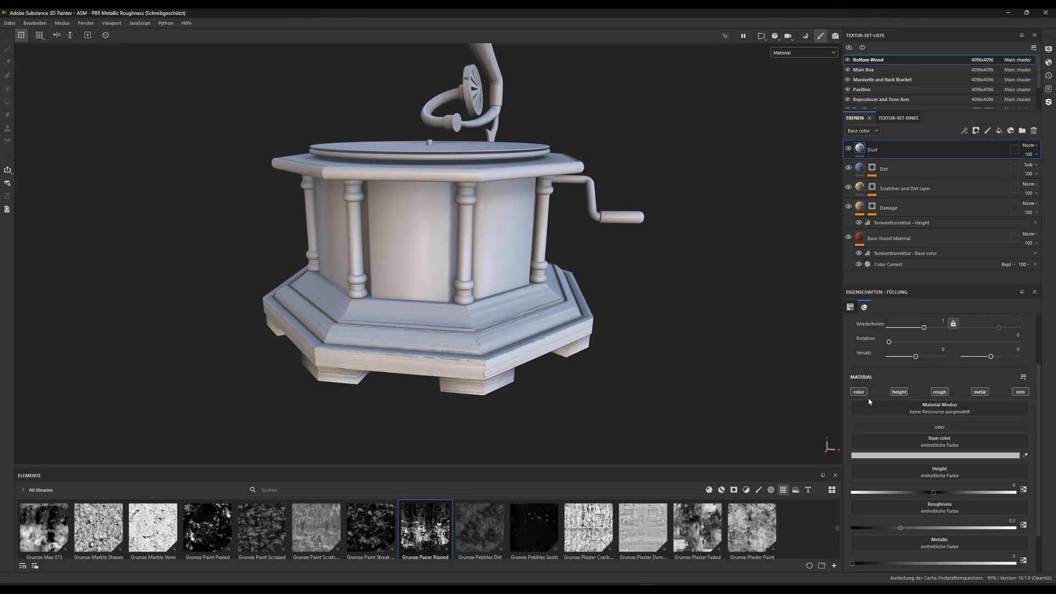
Turn off the Dust layer's height, metallic and normal channels, leaving only color and roughness active
left_click(899, 392)
left_click(982, 392)
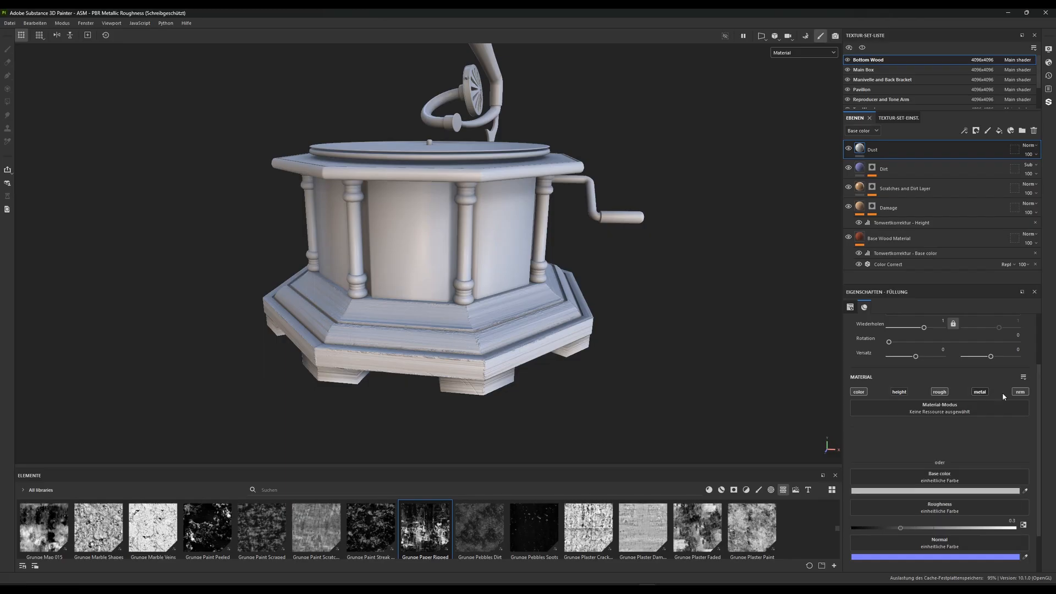
left_click(1019, 392)
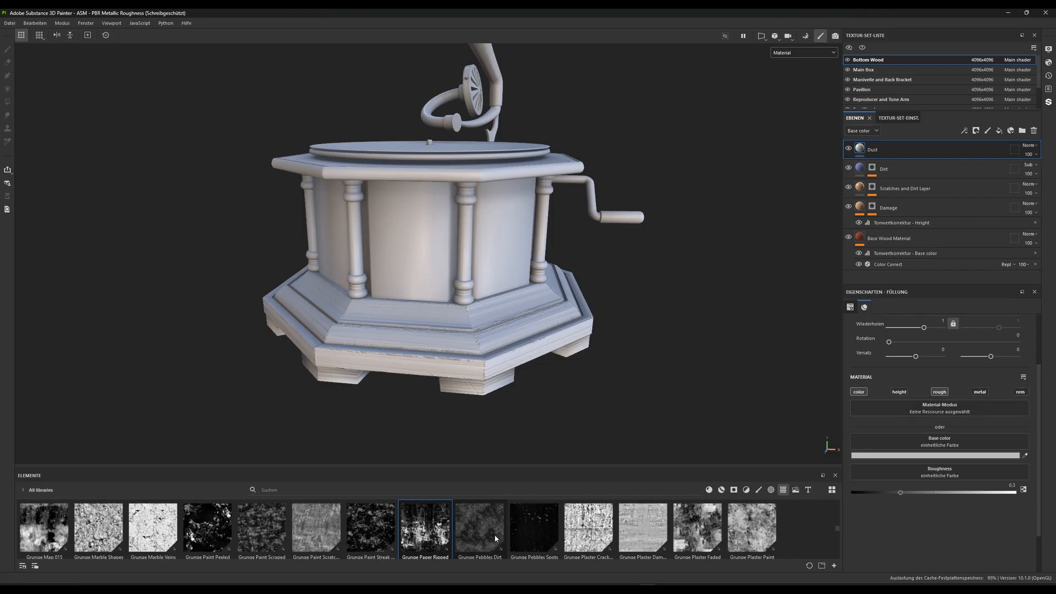
Find the Grunge Dust Wide texture in the library and apply it as the Dust layer's mask
scroll(494, 534, "down", 2)
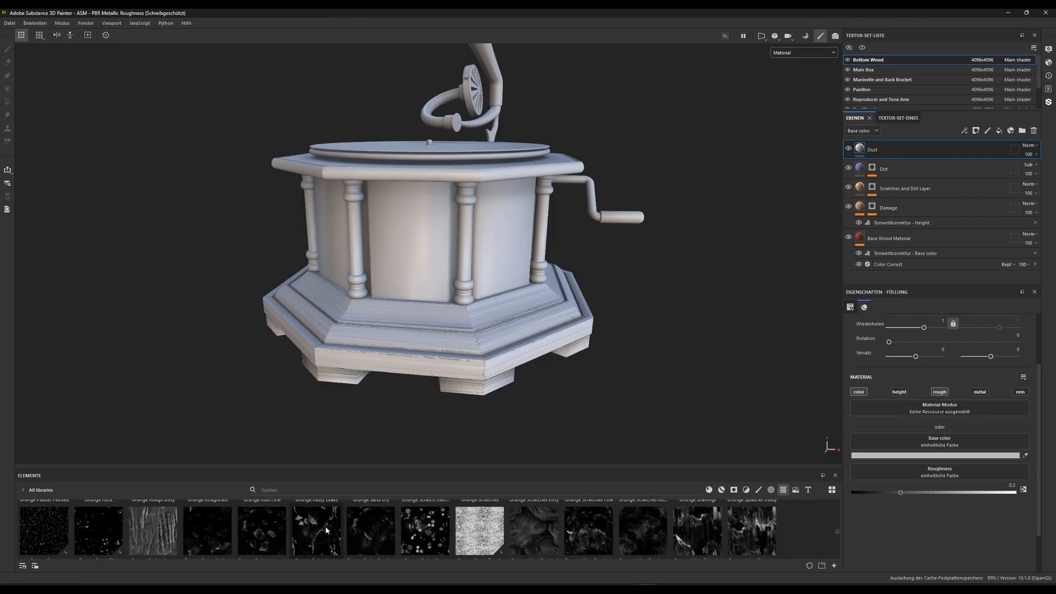
scroll(326, 528, "down", 1)
scroll(325, 528, "up", 1)
scroll(255, 535, "down", 2)
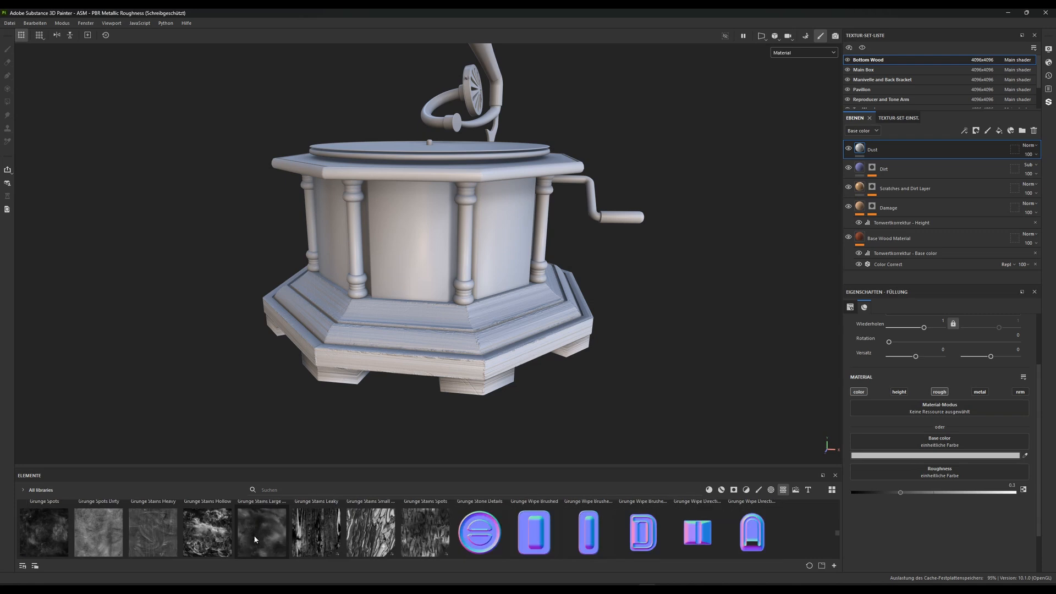
scroll(254, 536, "up", 4)
scroll(254, 537, "down", 1)
scroll(255, 540, "up", 2)
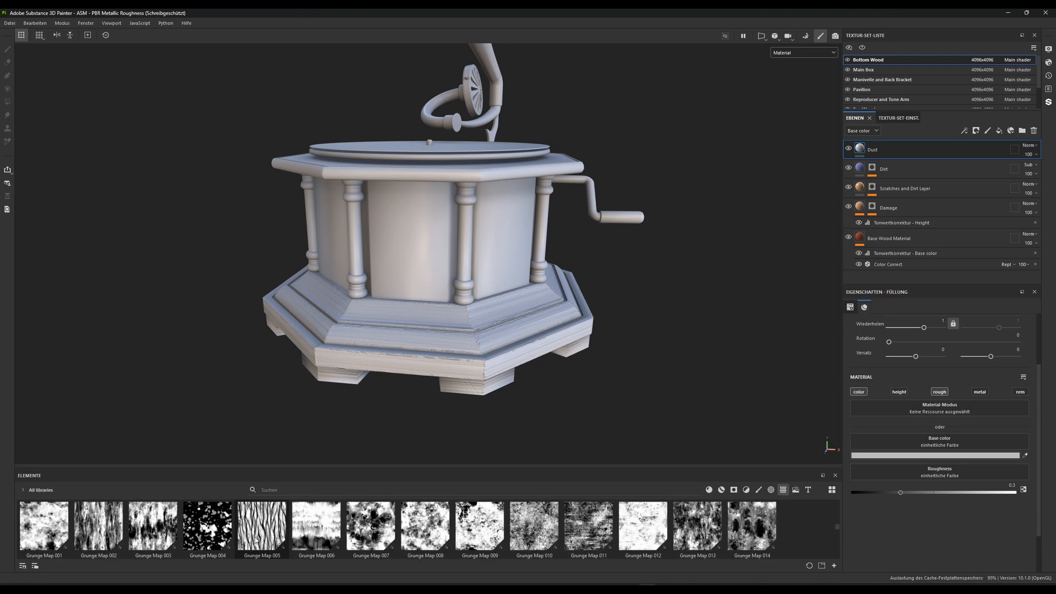
scroll(291, 544, "up", 1)
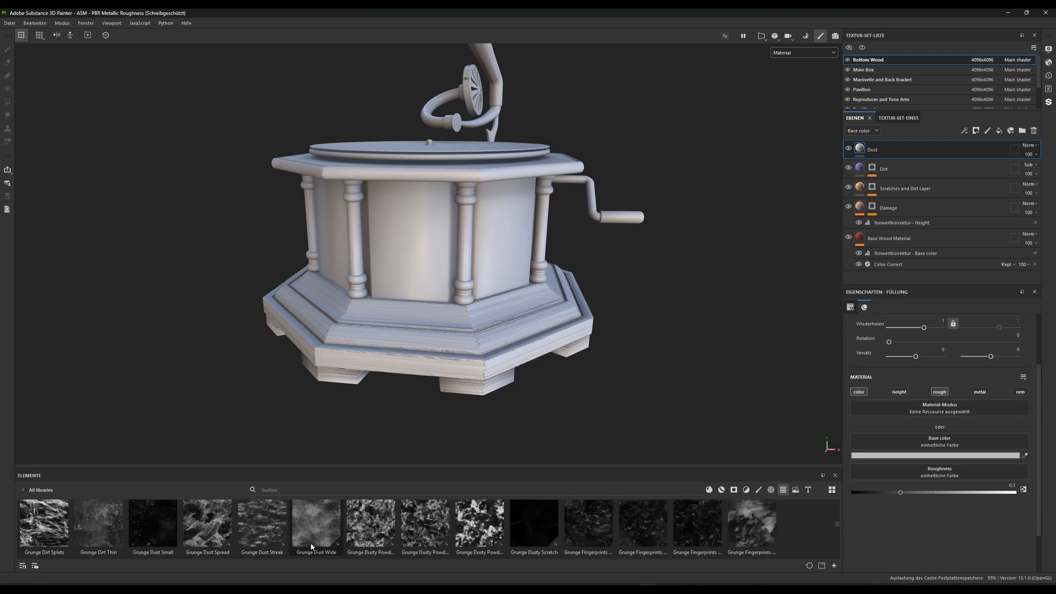
left_click_drag(326, 545, 874, 150)
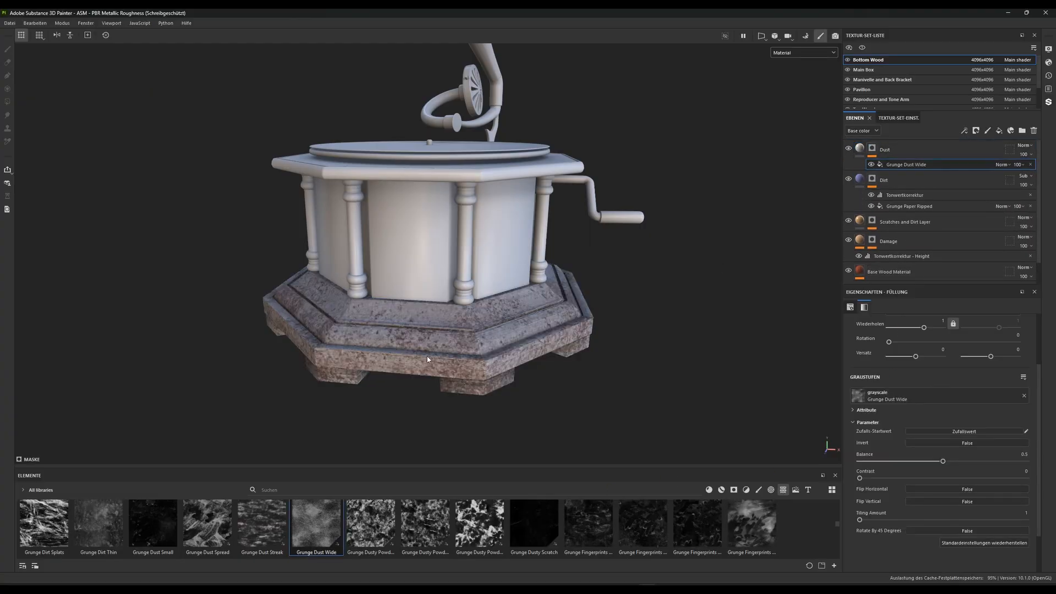
Unlink the Grunge Dust Wide tiling values in the Dust mask and set both repeats to 3
scroll(930, 374, "up", 3)
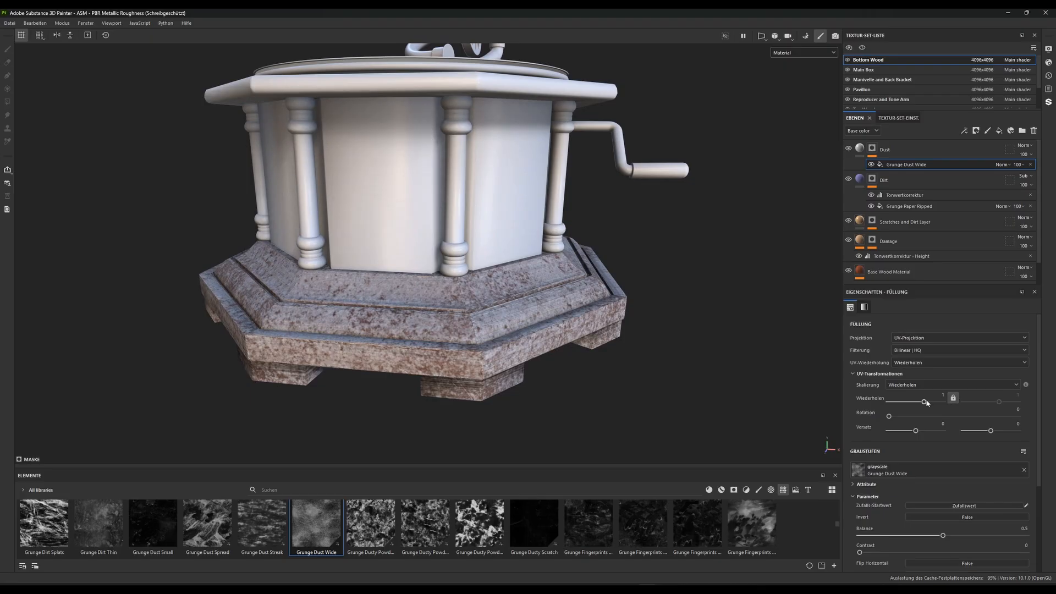
left_click_drag(927, 403, 929, 405)
left_click(953, 399)
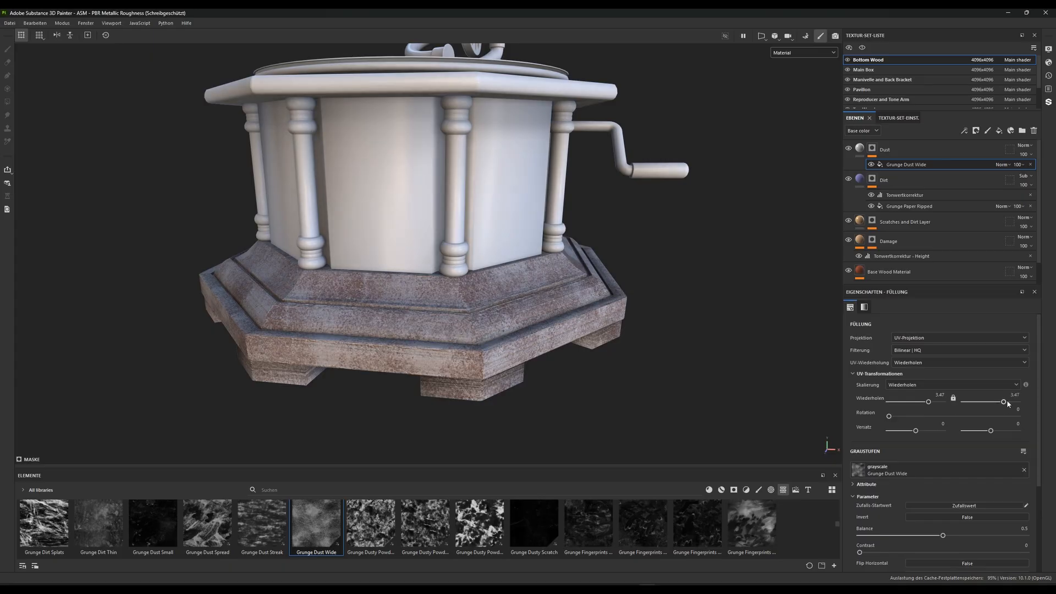
left_click_drag(1004, 402, 1000, 404)
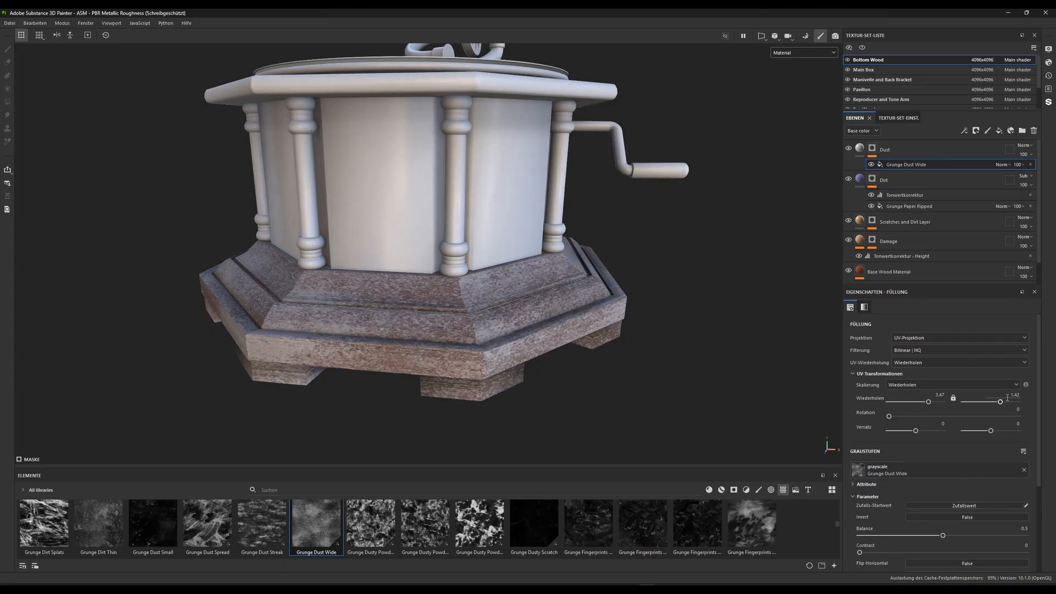
left_click(929, 401)
type("3")
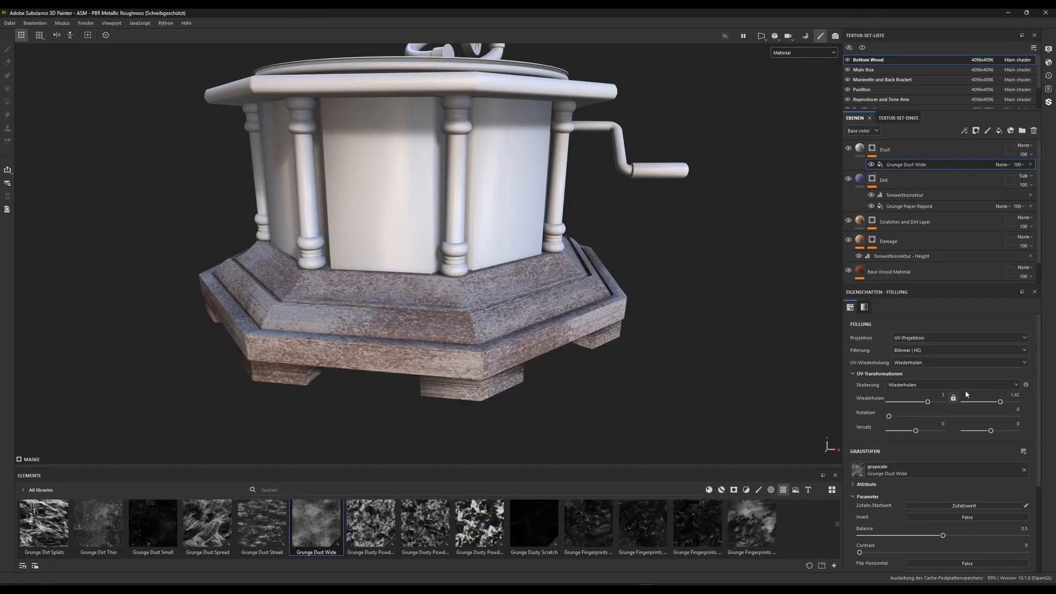
left_click(1011, 394)
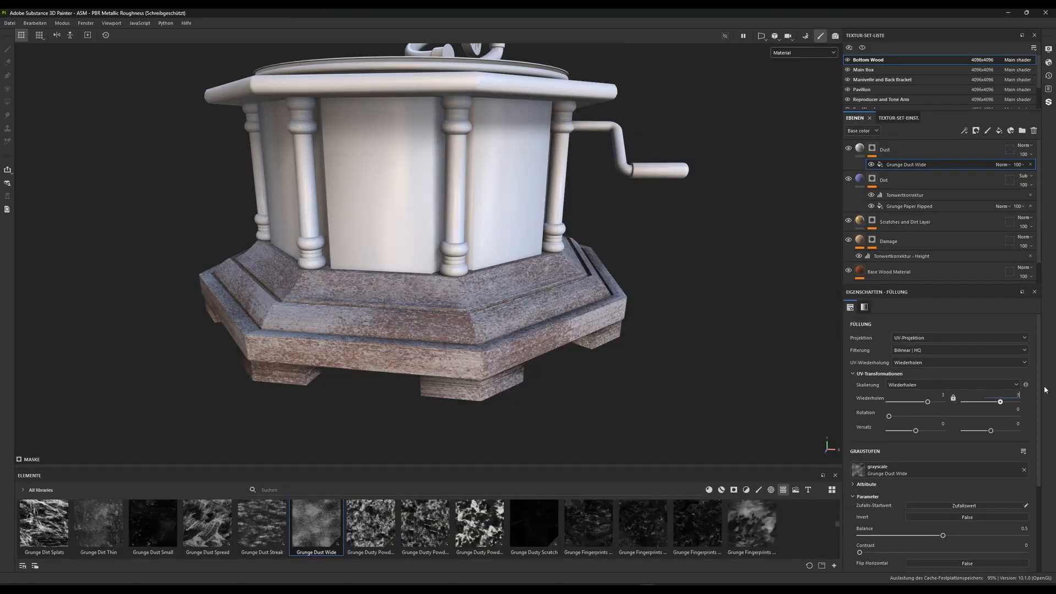
type("3")
key("Return")
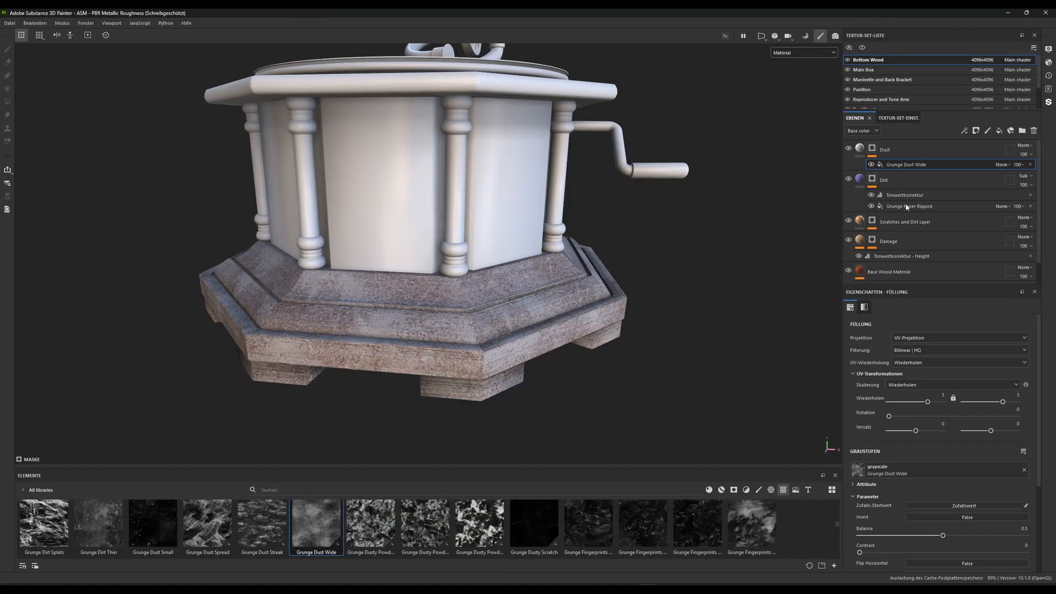
Lower the Grunge Dust Wide balance to 0.37 and add a Levels effect above it in the Dust mask
left_click_drag(941, 537, 906, 540)
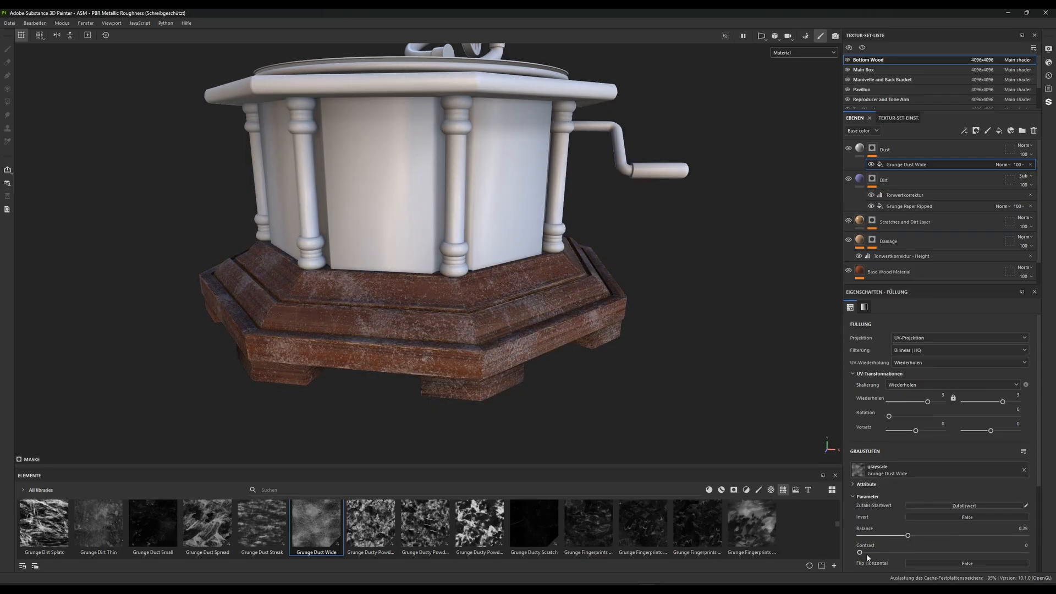
mouse_move(910, 539)
left_mouse_down()
mouse_move(897, 541)
mouse_move(921, 538)
left_mouse_up()
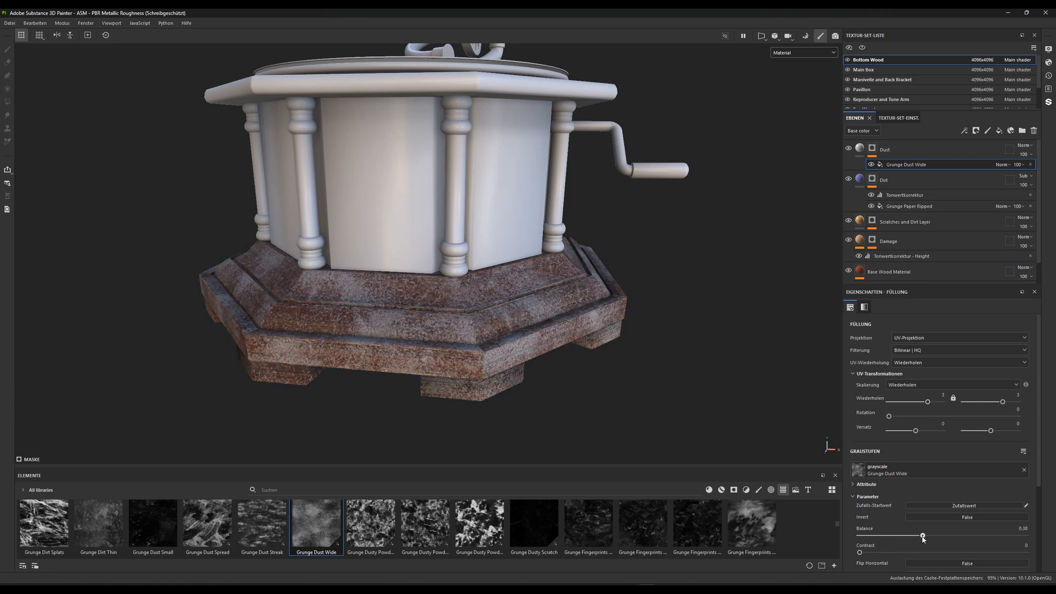
right_click(894, 166)
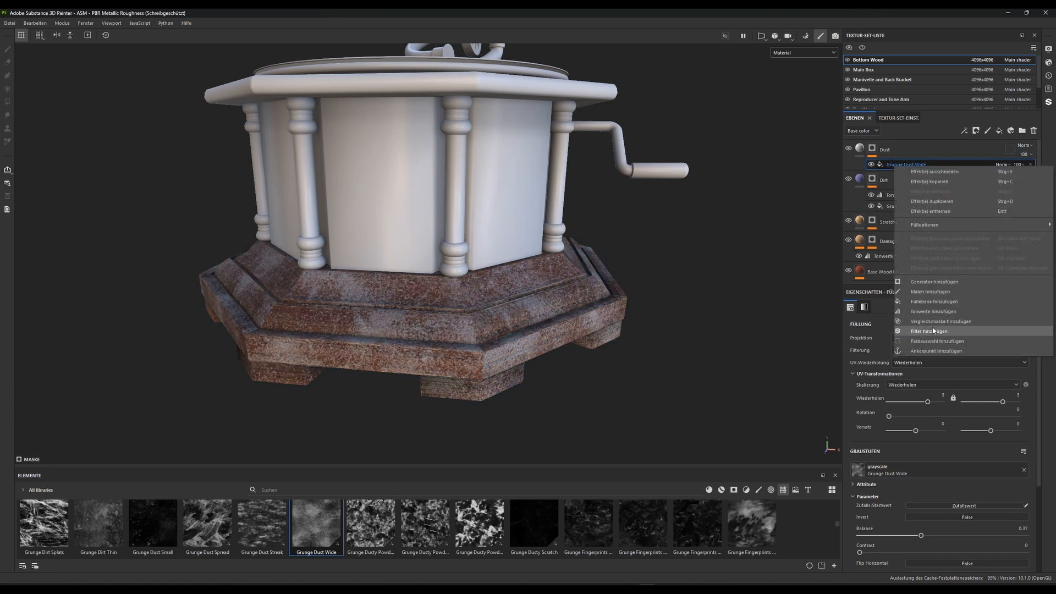
left_click(932, 311)
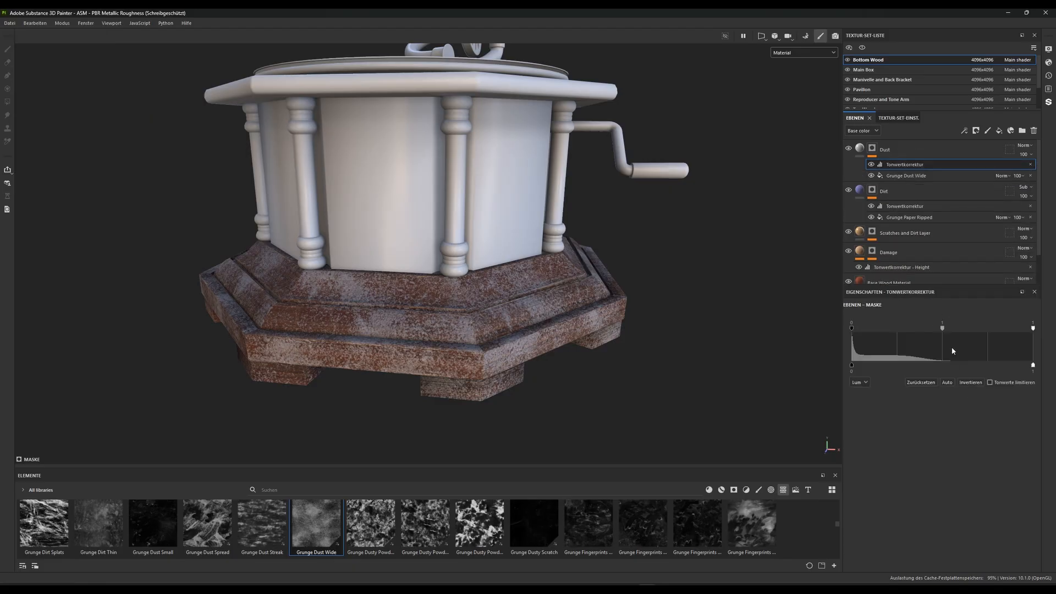
Adjust the Dust mask's Levels to a midtone of about 2.9 and an input white of about 0.94, reducing the output white
left_click_drag(1034, 366, 884, 367)
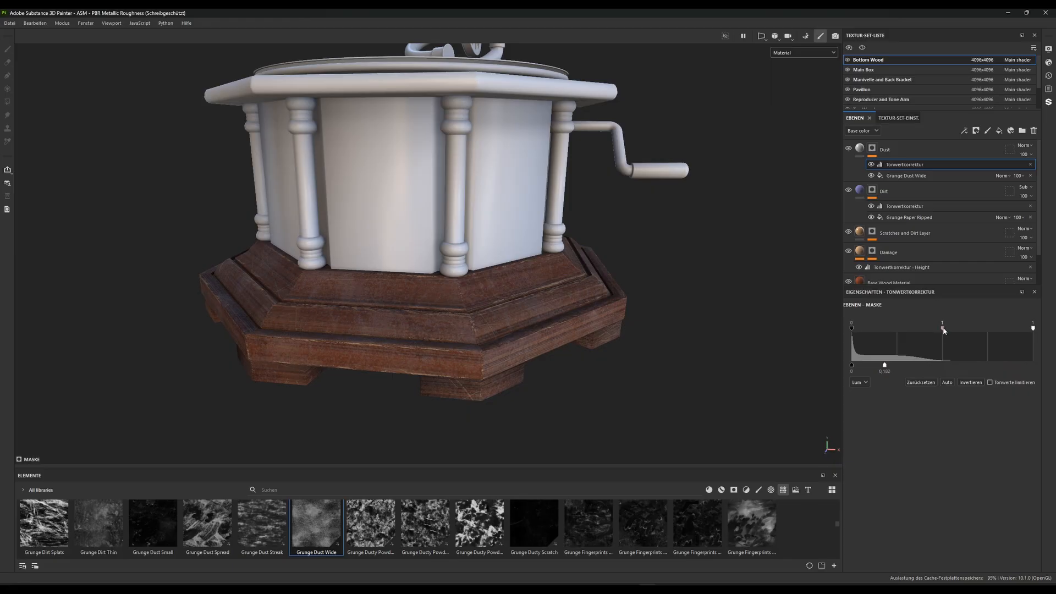
left_click_drag(943, 328, 961, 329)
mouse_move(885, 368)
left_mouse_down()
mouse_move(972, 365)
mouse_move(882, 364)
left_mouse_up()
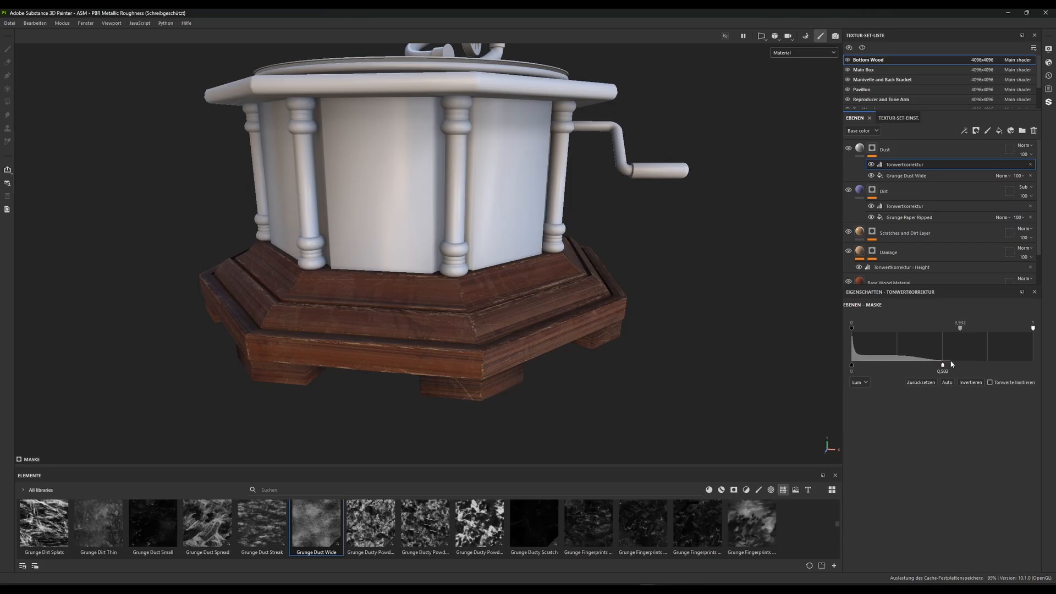
left_click_drag(960, 329, 951, 328)
mouse_move(853, 367)
left_mouse_down()
mouse_move(868, 367)
mouse_move(850, 367)
left_mouse_up()
mouse_move(852, 329)
left_mouse_down()
mouse_move(880, 327)
mouse_move(844, 329)
left_mouse_up()
mouse_move(1033, 328)
left_mouse_down()
mouse_move(1005, 329)
mouse_move(1038, 329)
left_mouse_up()
Set the Dust layer's base color blending mode to Overlay and its base color to the dark brown 47423C
left_click(860, 149)
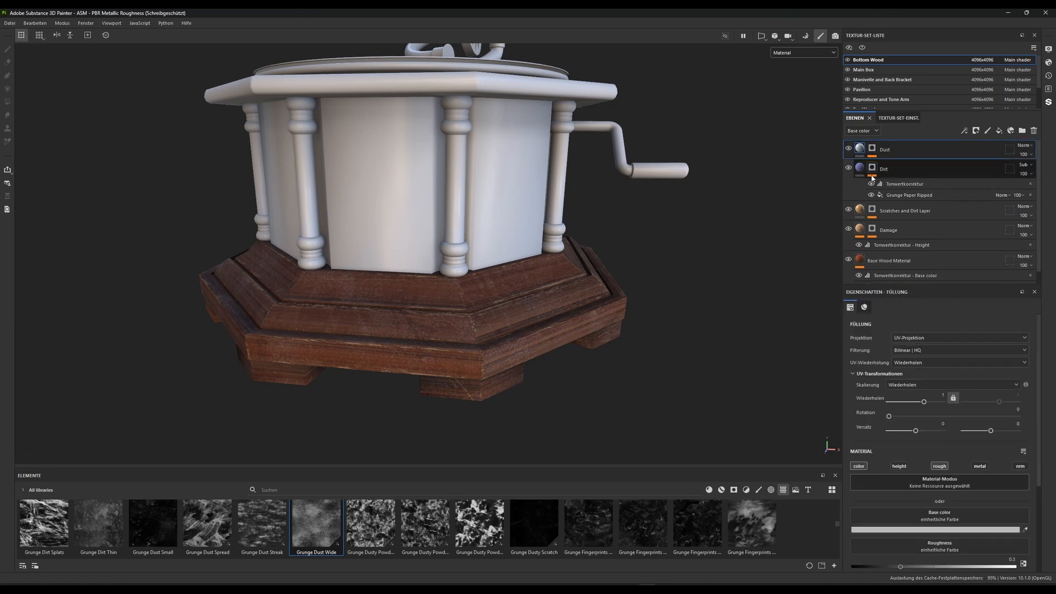
left_click(1022, 145)
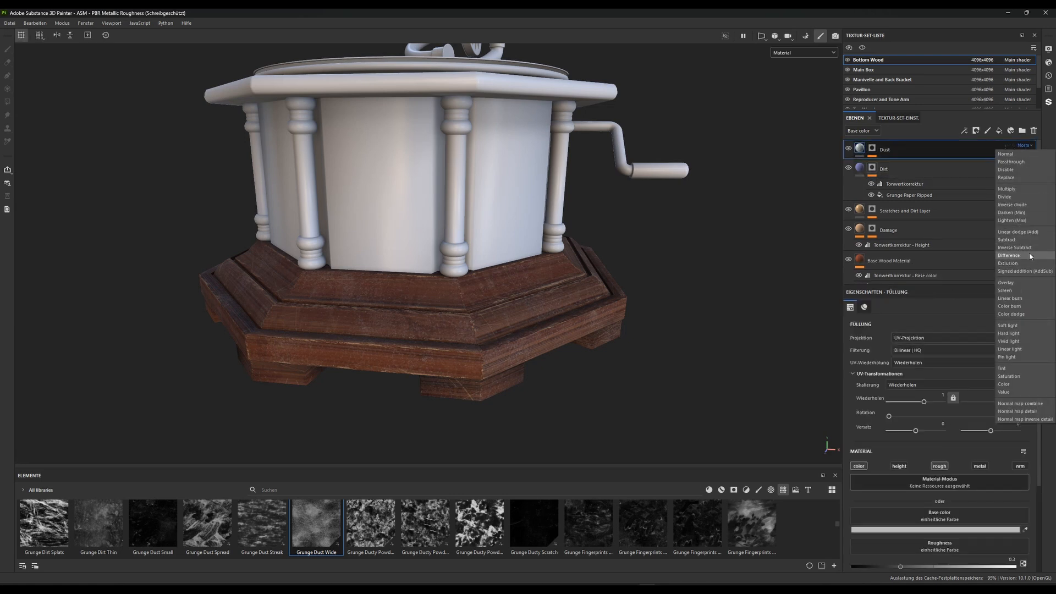
left_click(1006, 282)
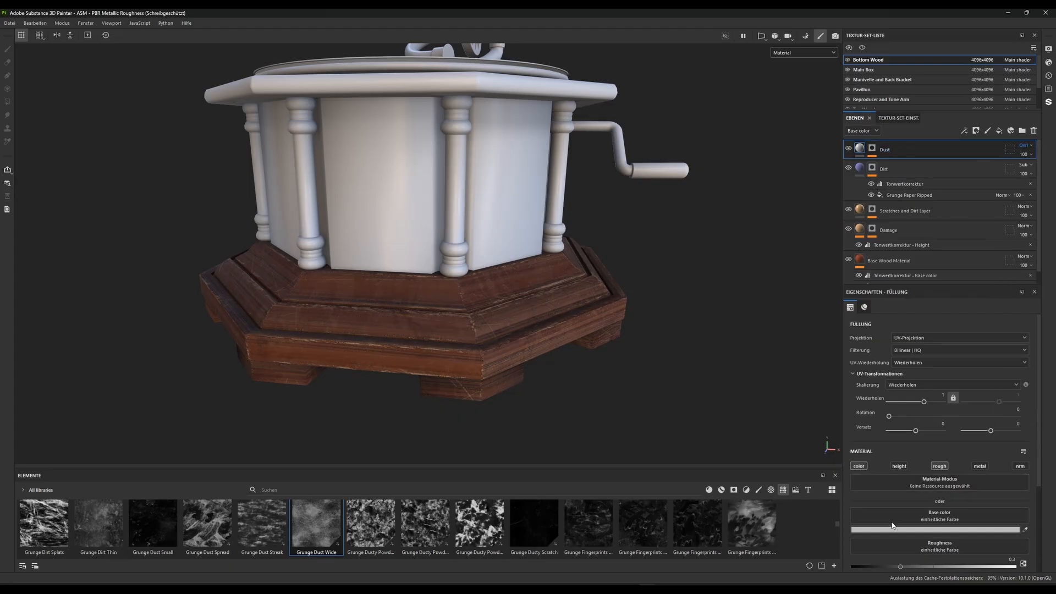
left_click(916, 530)
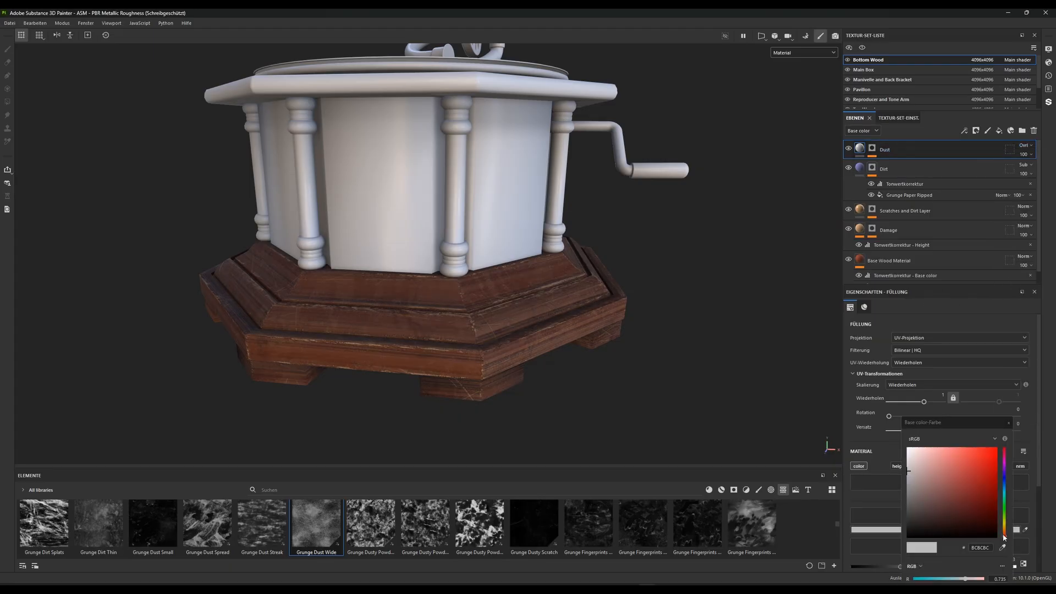
left_click_drag(1004, 537, 1001, 531)
mouse_move(934, 504)
left_mouse_down()
mouse_move(919, 467)
mouse_move(931, 511)
mouse_move(921, 513)
left_mouse_up()
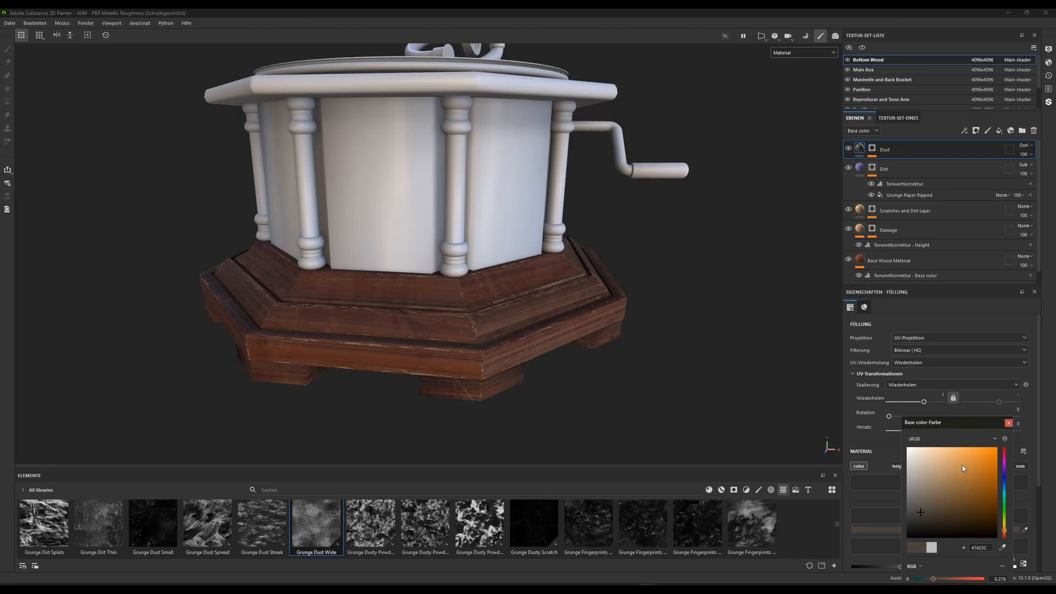
left_click(1009, 423)
Raise the balance of the Dust mask's Grunge Dust Wide fill
left_click(871, 149)
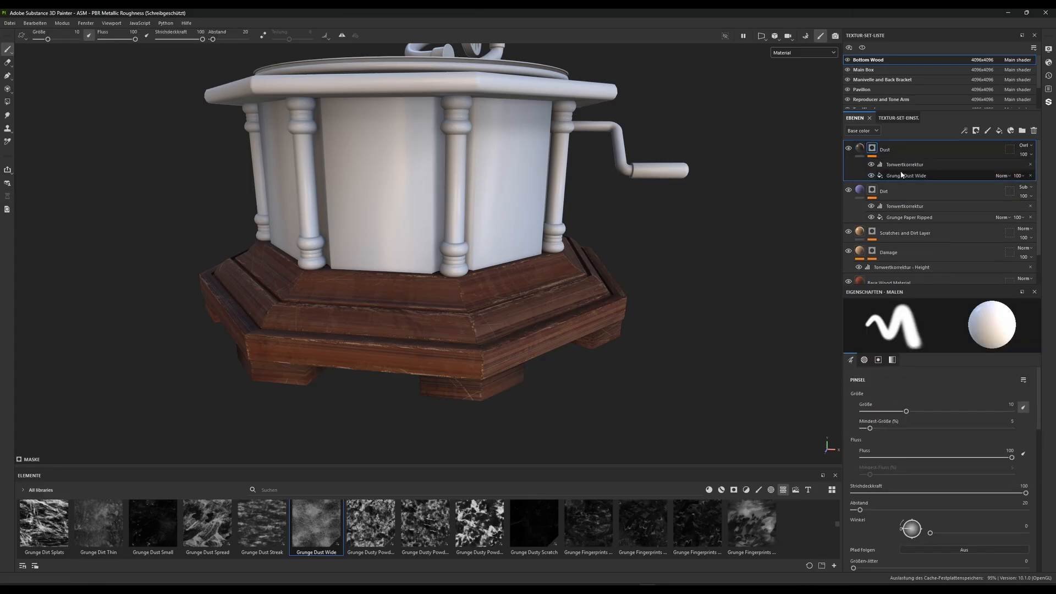
left_click(915, 176)
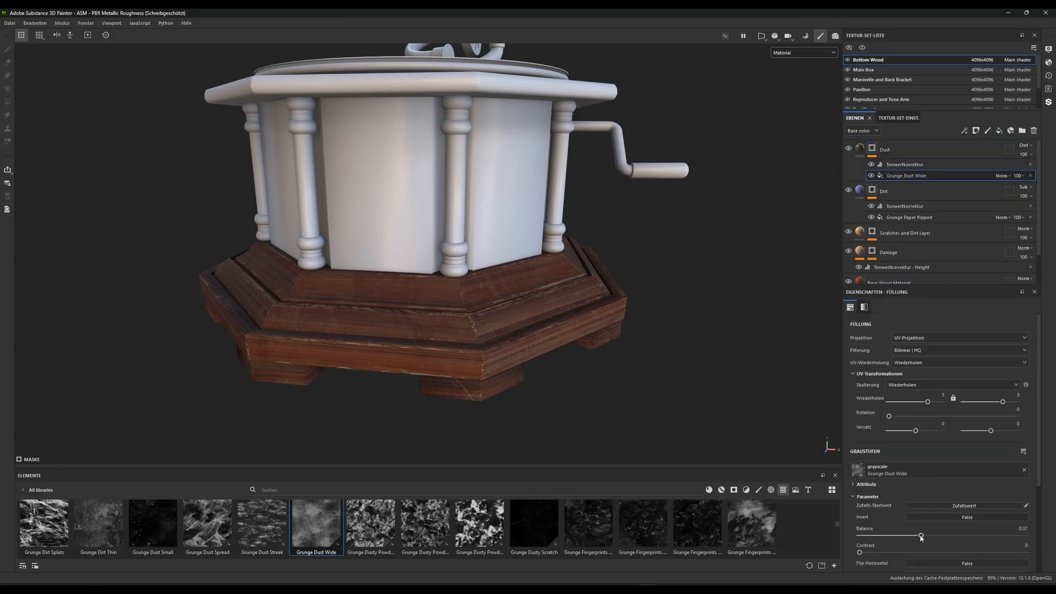
mouse_move(921, 535)
left_mouse_down()
mouse_move(1012, 533)
mouse_move(929, 532)
mouse_move(965, 532)
left_mouse_up()
left_click_drag(971, 532, 946, 536)
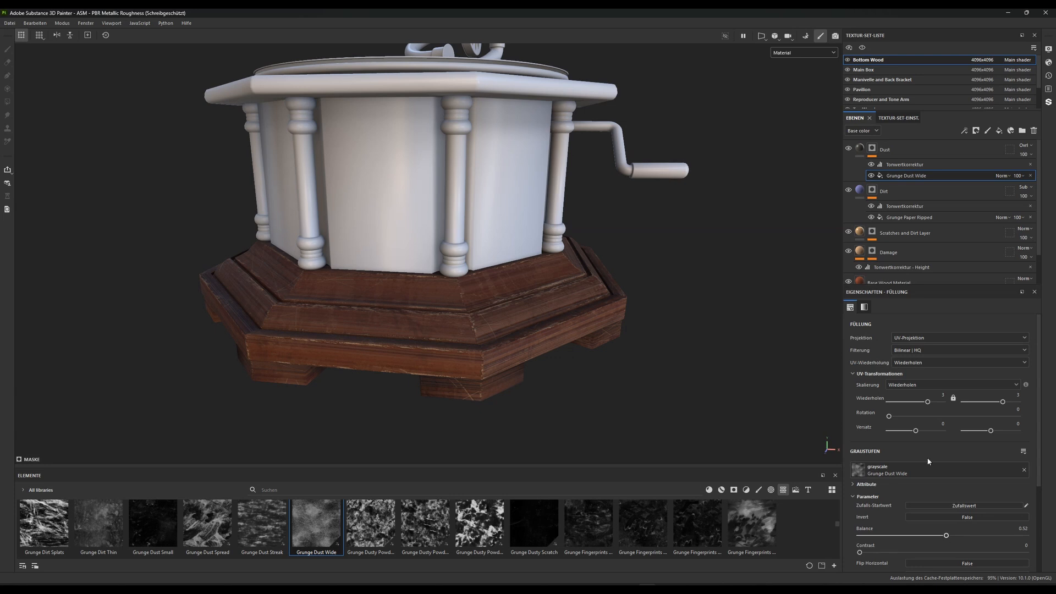
Set the Dust mask's Levels effect to a midtone of about 0.99 and an output white of about 0.72
left_click(899, 165)
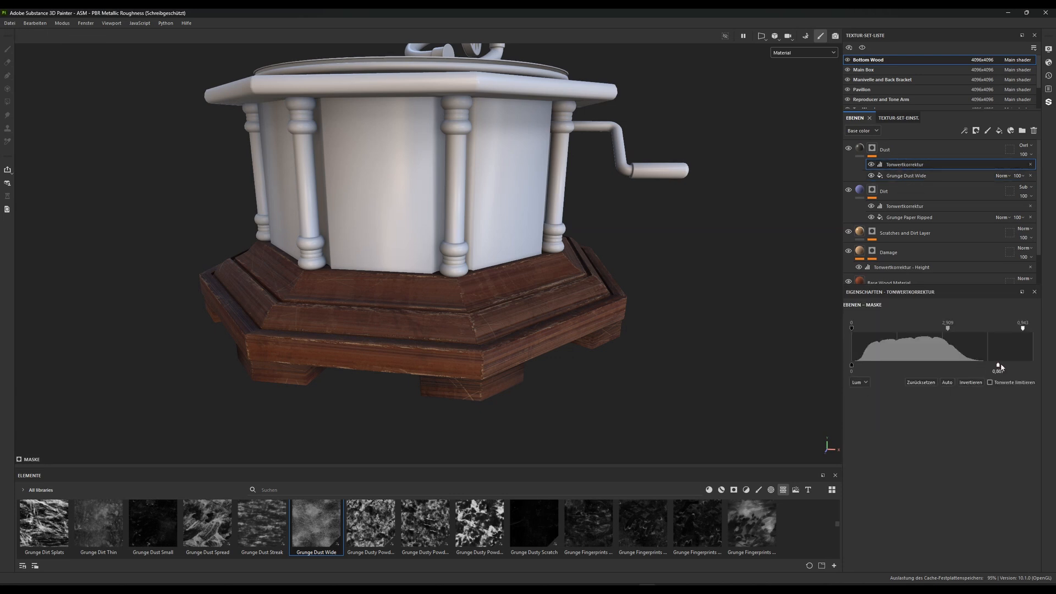
mouse_move(998, 365)
left_mouse_down()
mouse_move(1017, 366)
mouse_move(974, 361)
mouse_move(984, 363)
left_mouse_up()
mouse_move(953, 326)
left_mouse_down()
mouse_move(912, 328)
mouse_move(948, 330)
mouse_move(937, 330)
left_mouse_up()
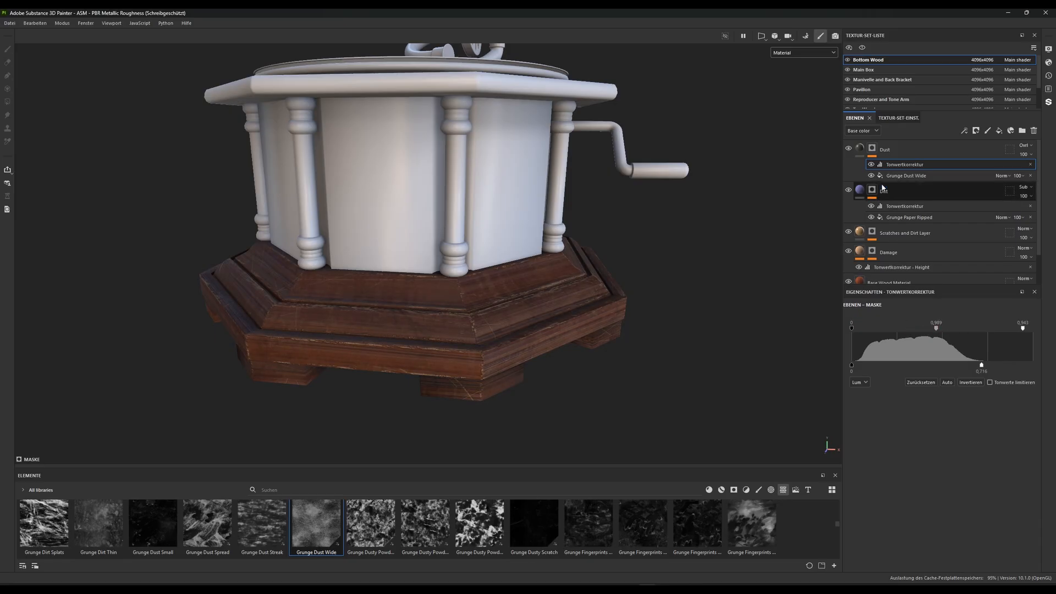
Lighten the Dust layer's base color to a grayish brown and set its base color blending mode to Darken (Min)
left_click(859, 148)
left_click(933, 524)
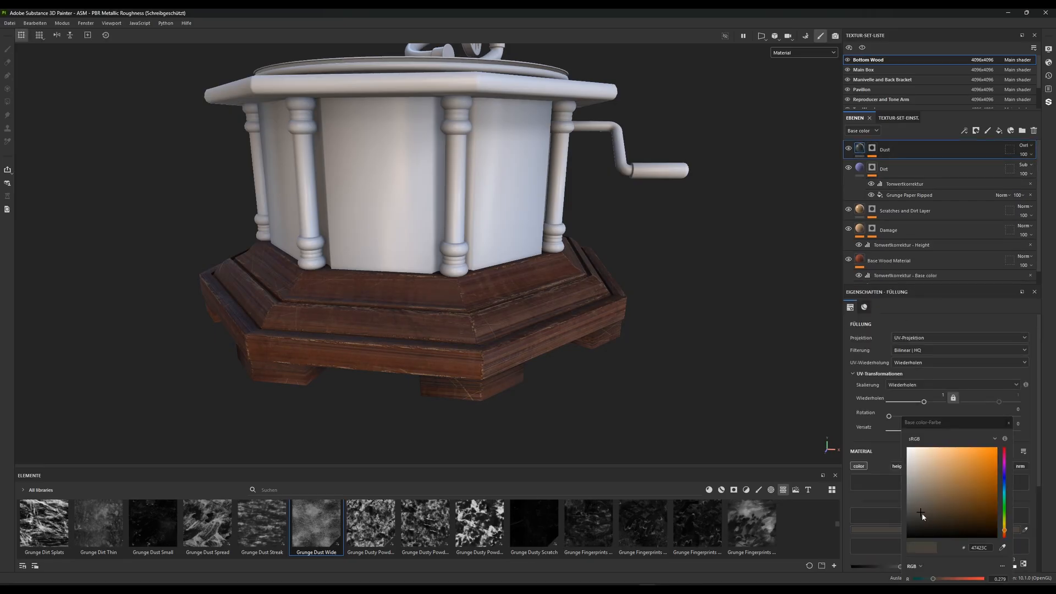
mouse_move(923, 516)
left_mouse_down()
mouse_move(930, 455)
mouse_move(962, 476)
mouse_move(945, 488)
mouse_move(913, 484)
mouse_move(925, 493)
mouse_move(931, 482)
mouse_move(931, 493)
mouse_move(929, 424)
mouse_move(932, 484)
mouse_move(924, 505)
mouse_move(918, 496)
left_mouse_up()
left_click(1008, 423)
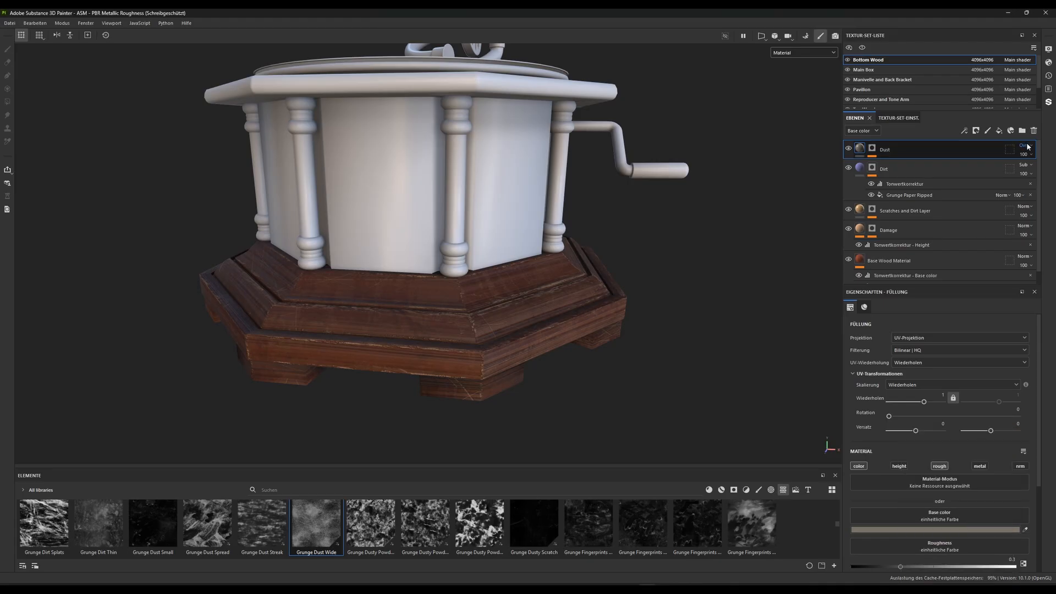
left_click(1026, 147)
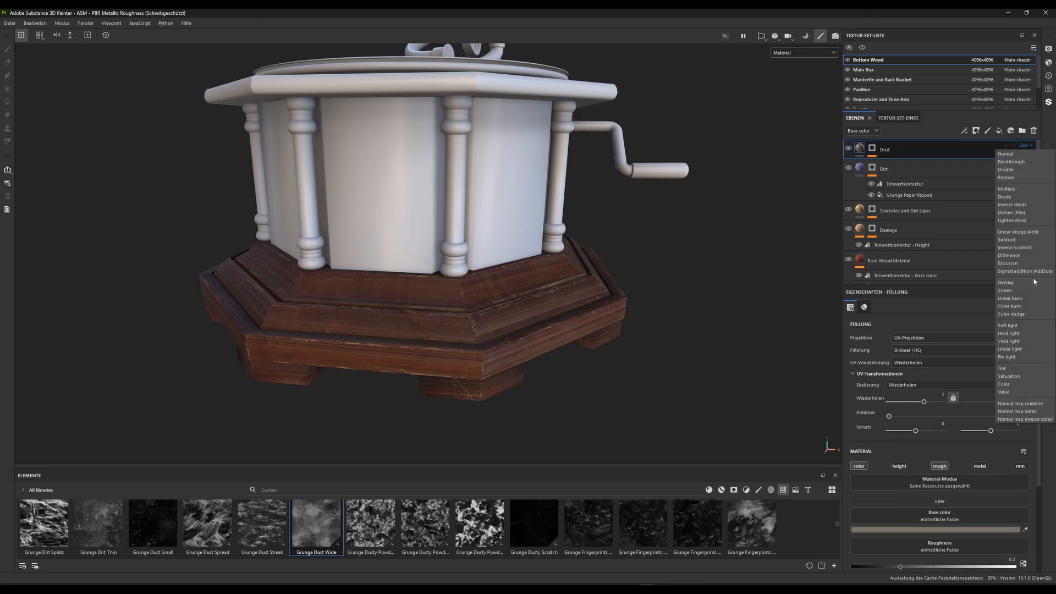
left_click(1010, 213)
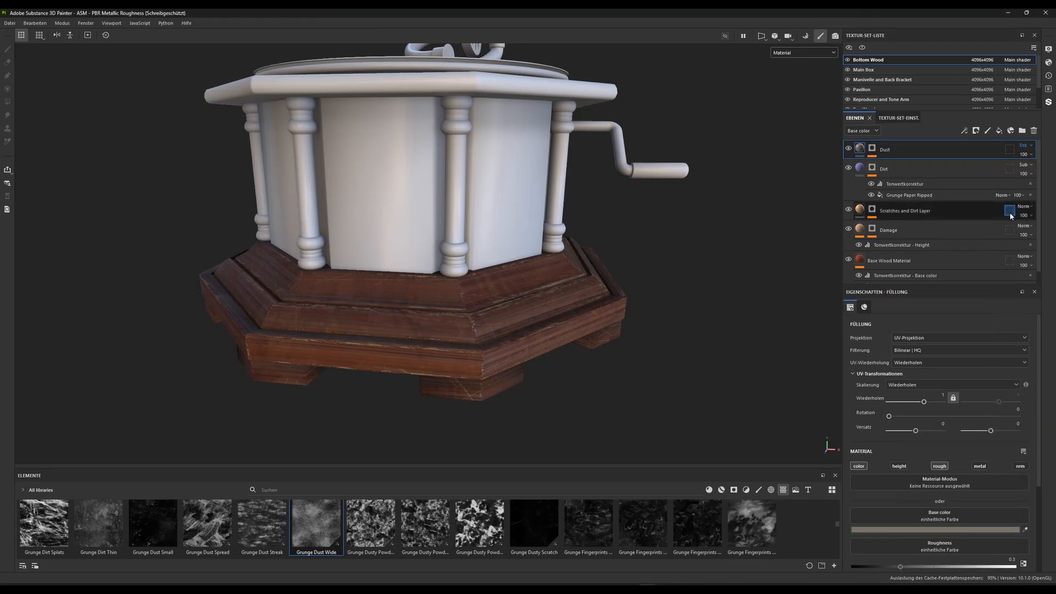
Set the Dust layer's base color to the dark gray 414141 and its roughness to 1
left_click(938, 530)
left_click_drag(919, 495, 873, 514)
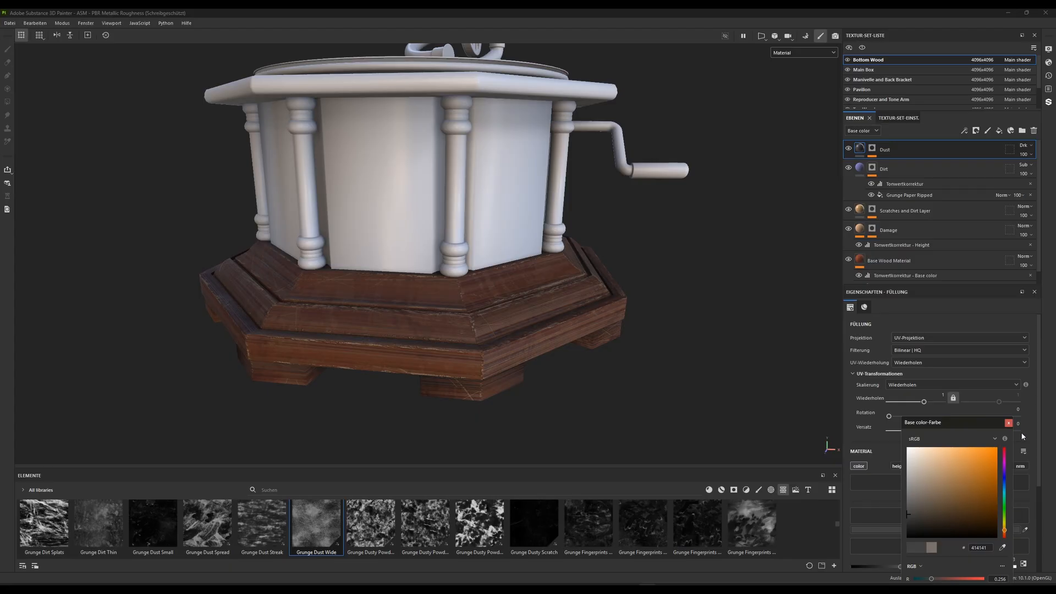
left_click(1008, 422)
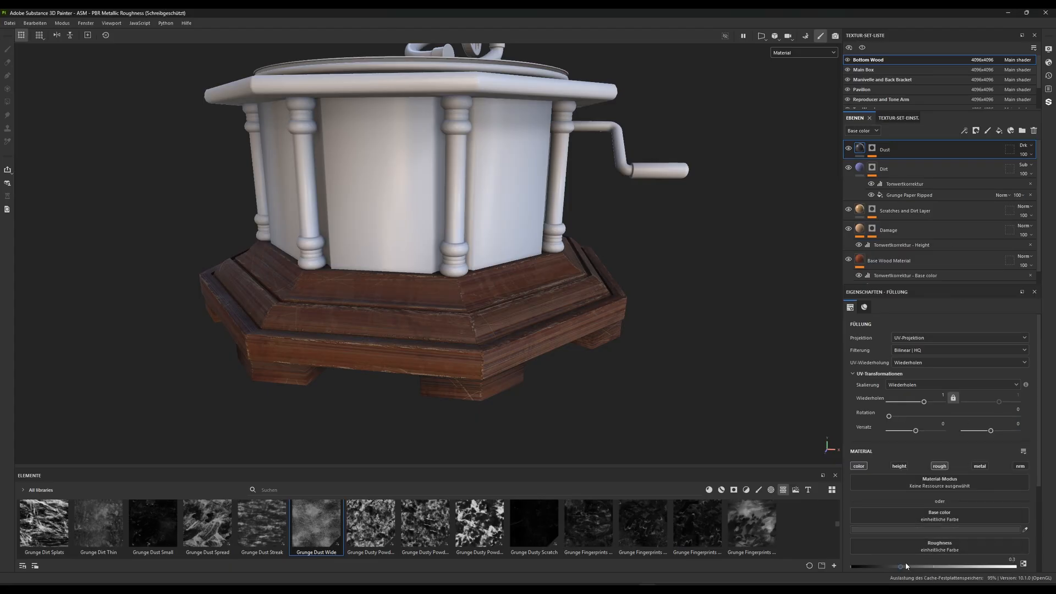
left_click(1011, 559)
type("1")
key("Return")
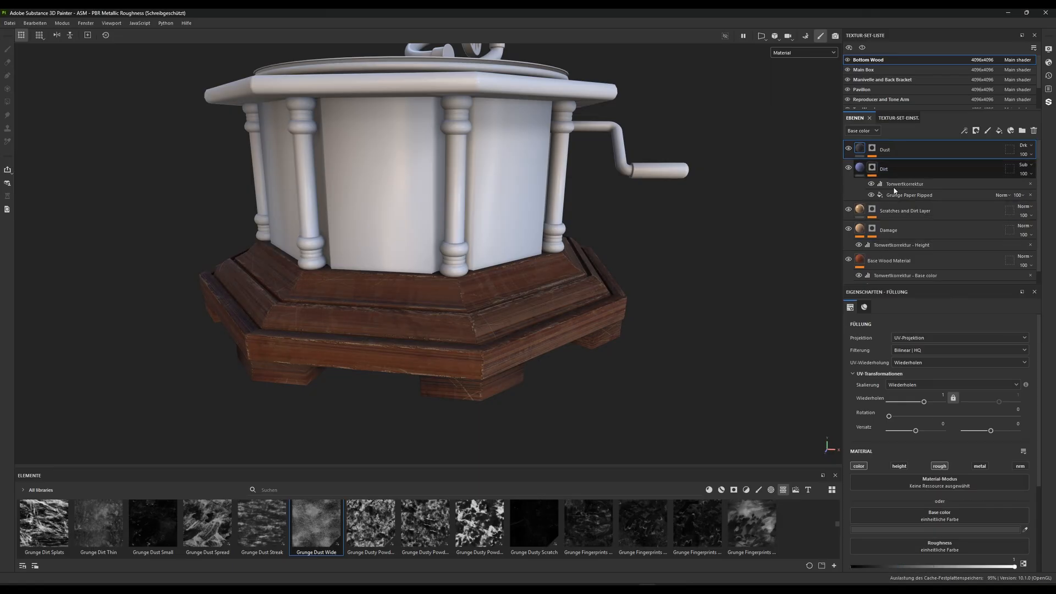
Set the Dust mask's Grunge Dust Wide fill to a balance of 0.67 and a contrast of about 0.08
left_click(872, 149)
left_click(905, 175)
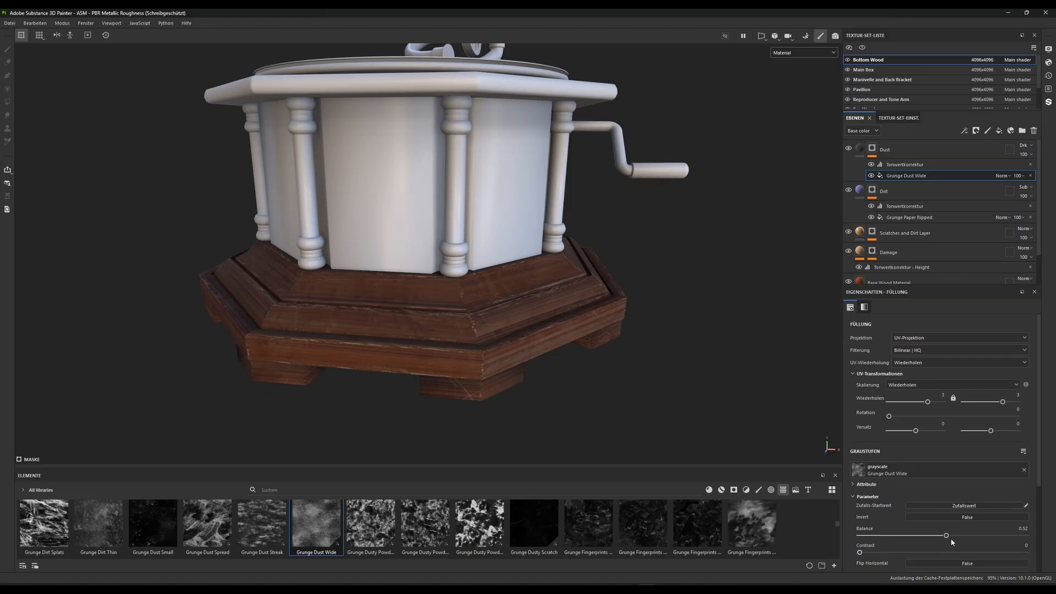
left_click_drag(946, 535, 970, 535)
mouse_move(893, 548)
left_mouse_down()
mouse_move(987, 549)
mouse_move(858, 550)
mouse_move(904, 552)
mouse_move(873, 553)
left_mouse_up()
left_click_drag(970, 537, 868, 531)
left_click_drag(971, 519, 970, 517)
Examine the wooden base from several angles and distances to judge the dust effect
scroll(486, 205, "down", 2)
left_click_drag(485, 205, 514, 295, "alt")
middle_click_drag(514, 295, 605, 184, "alt")
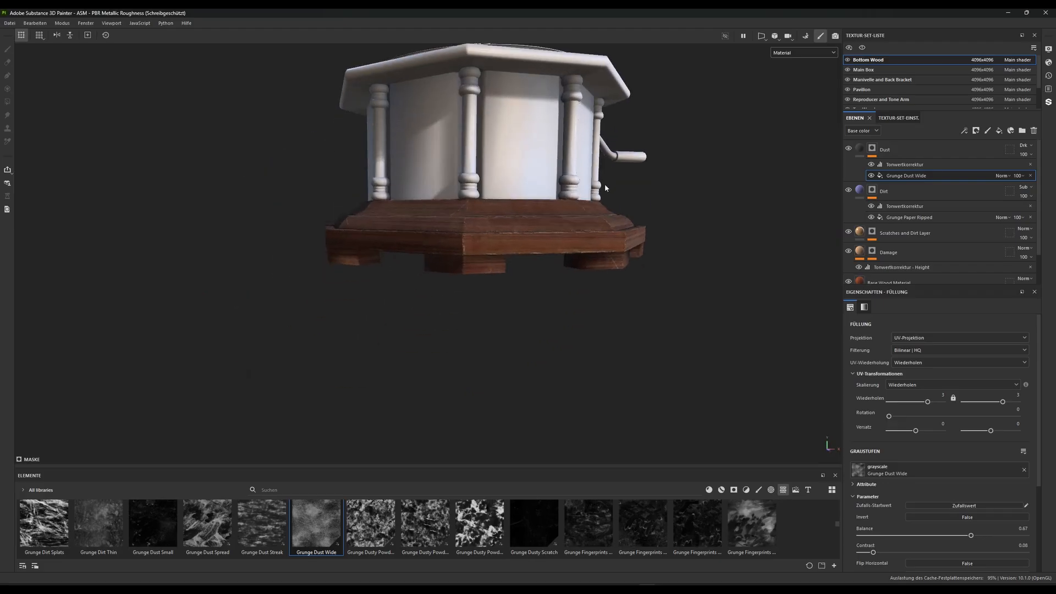
scroll(604, 188, "up", 4)
left_click_drag(605, 188, 553, 314, "alt")
middle_click_drag(622, 227, 615, 264, "alt")
scroll(614, 264, "up", 2)
left_click_drag(614, 264, 447, 256, "alt")
scroll(441, 266, "down", 2)
middle_click_drag(447, 256, 455, 283, "alt")
scroll(455, 283, "up", 2)
left_click_drag(455, 282, 489, 318, "alt")
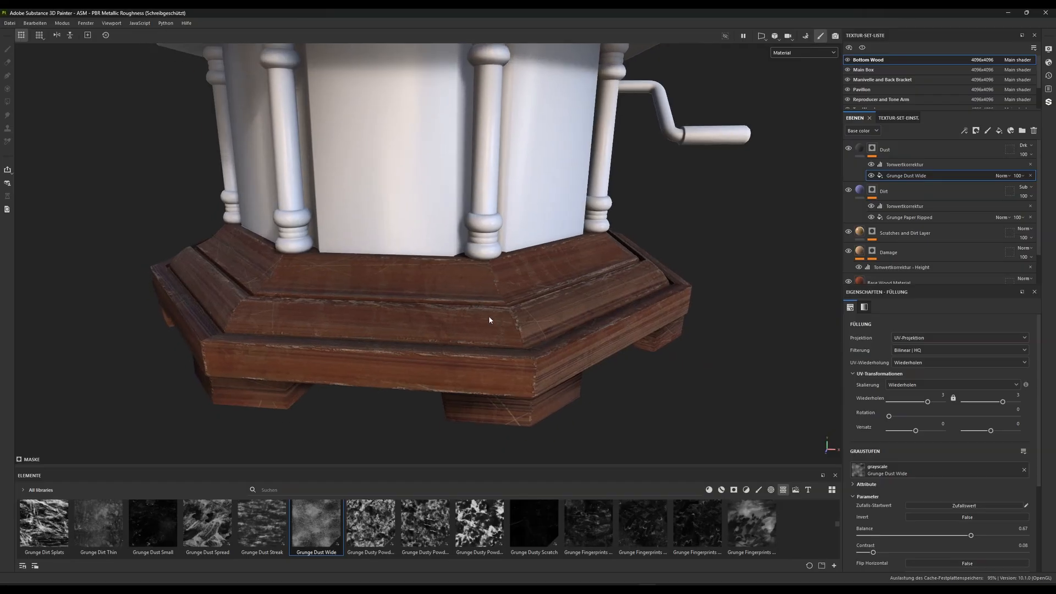
key("f")
Display the Roughness channel in the viewport and check the Base Wood Material's contribution by switching its visibility off and on
left_click(803, 52)
left_click(799, 109)
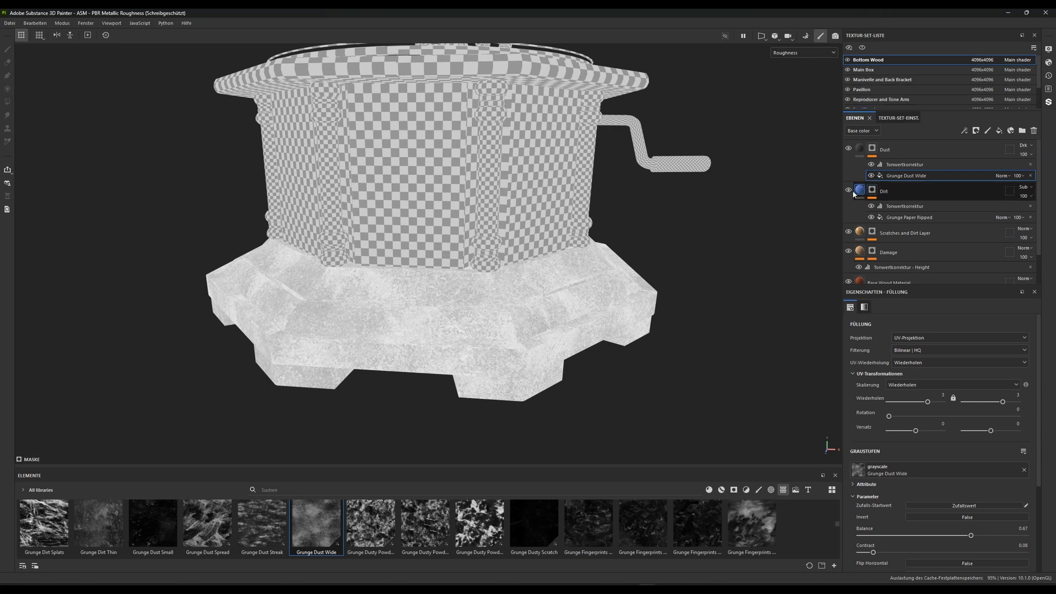
scroll(848, 253, "down", 1)
left_click(849, 248)
left_click(849, 248)
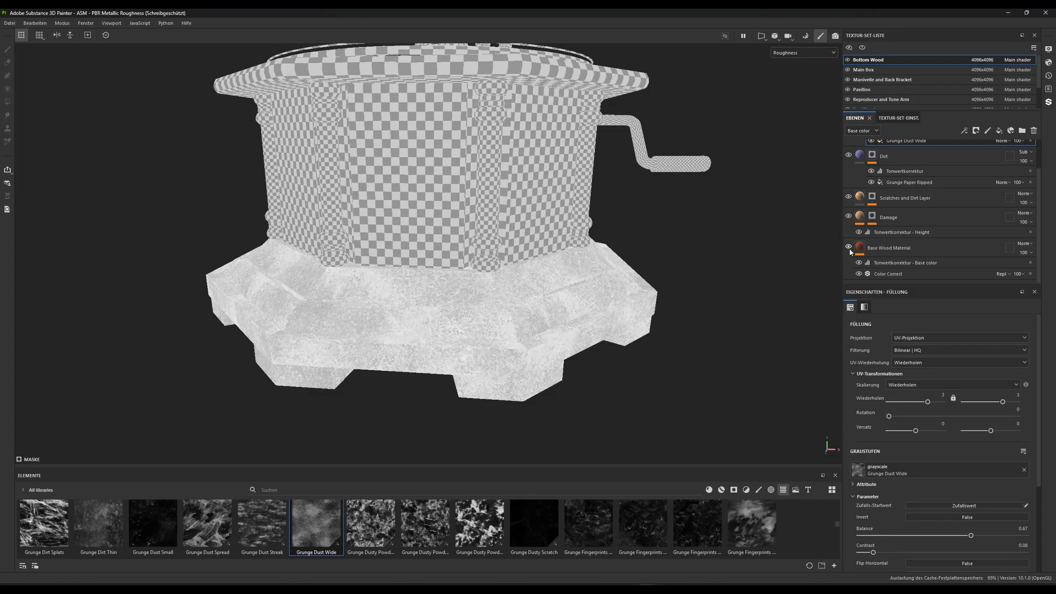
Try roughness values of 1, 0.8, about 0.89 and 0.75 on the Base Wood Material layer
left_click(884, 247)
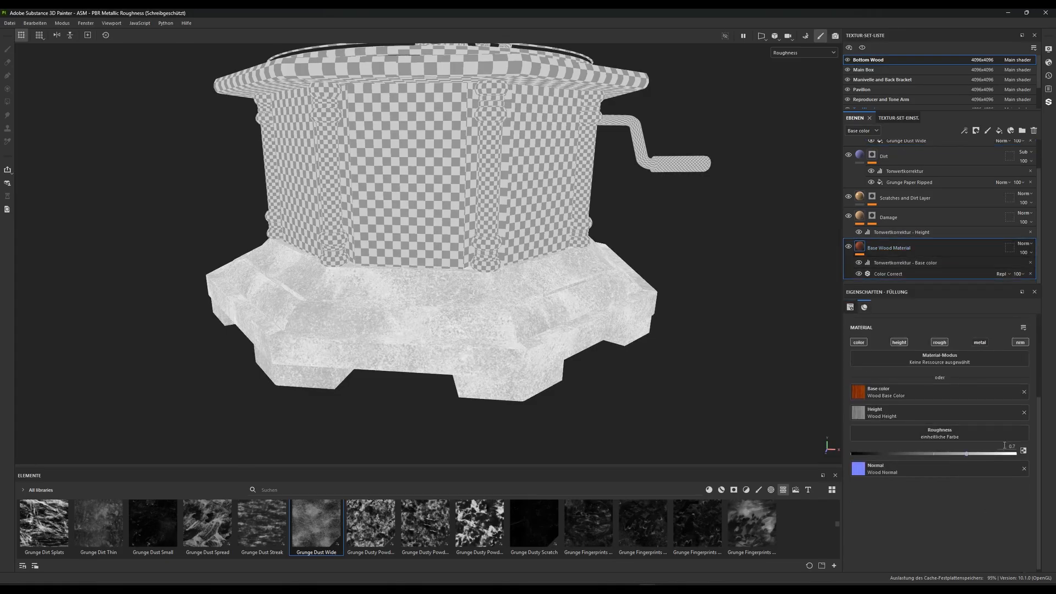
left_click(1012, 447)
type("1")
key("Return")
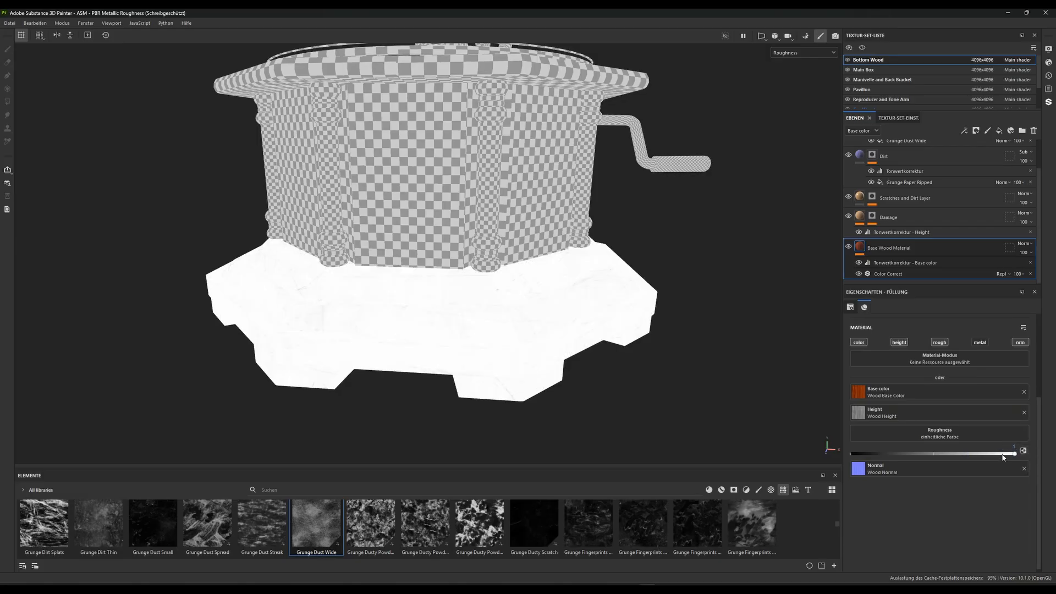
left_click(984, 453)
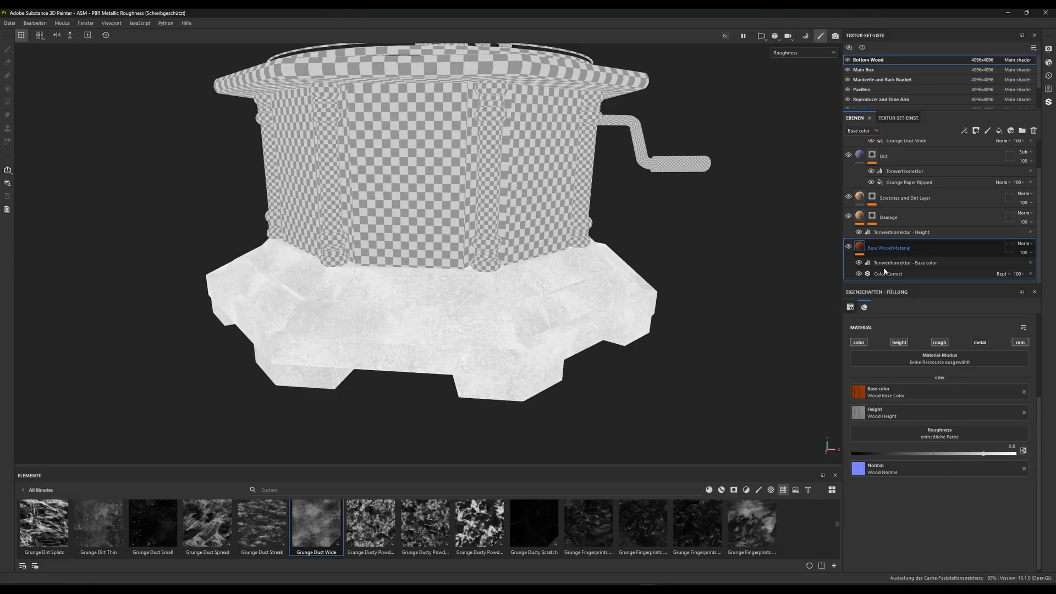
mouse_move(983, 454)
left_mouse_down()
mouse_move(920, 457)
mouse_move(1000, 456)
left_mouse_up()
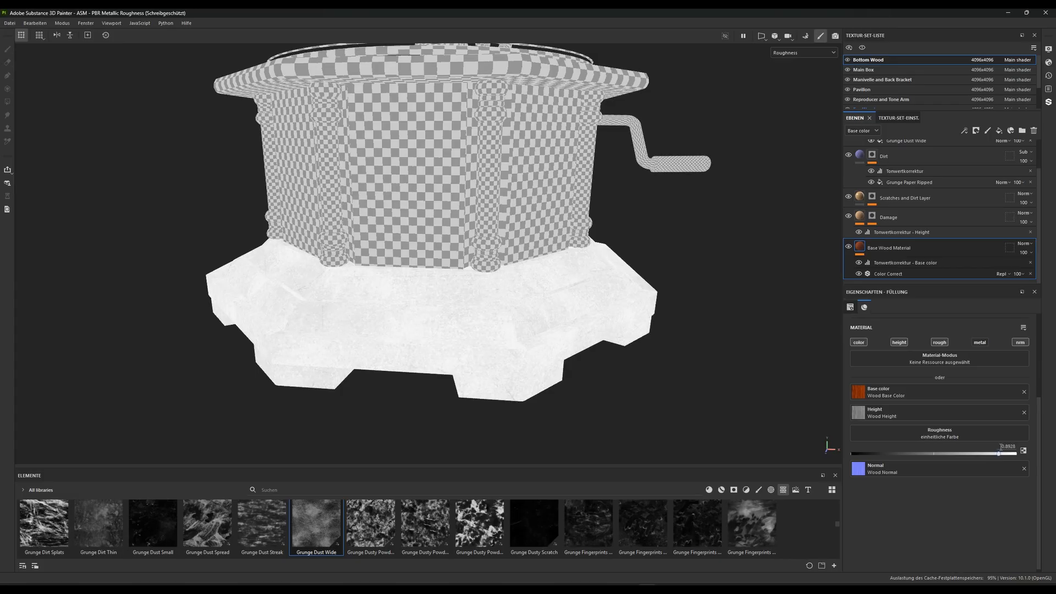
left_click(1008, 446)
type(".75")
key("Return")
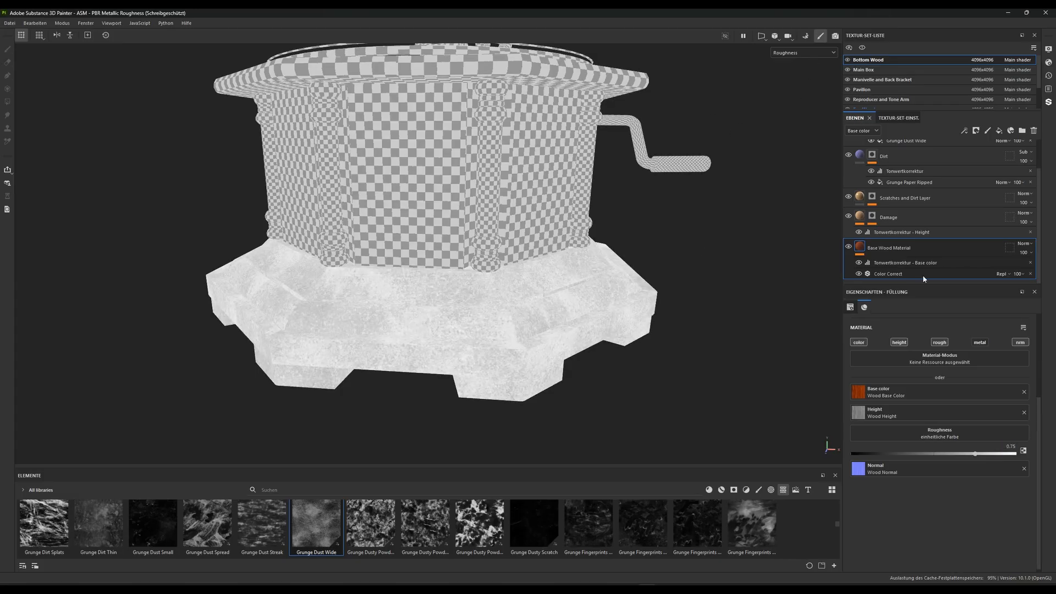
Set the Base Wood Material's roughness to 0.7 and switch the viewport back to the Material display
left_click(1010, 446)
type(".7")
key("Return")
left_click(814, 53)
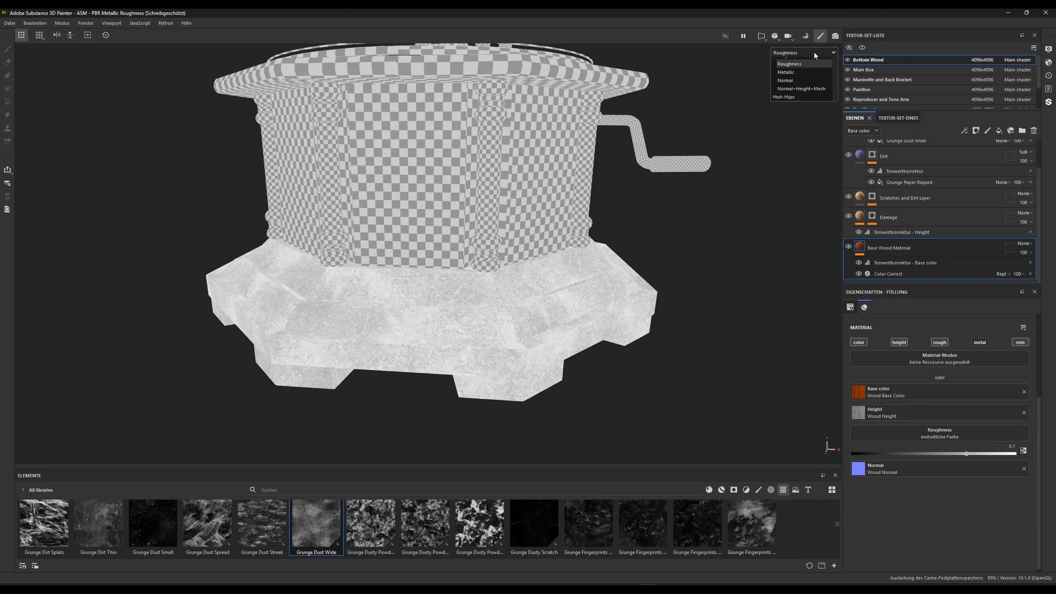
left_click(797, 72)
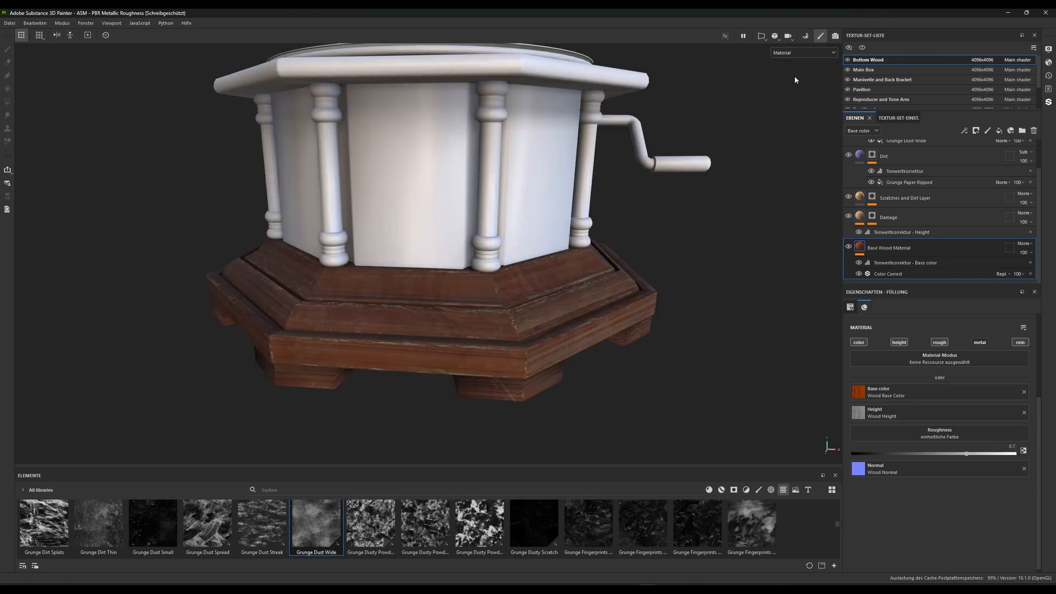
Add a fill layer above the Dust layer and name it Fatty Layer
scroll(915, 221, "up", 3)
left_click(895, 153)
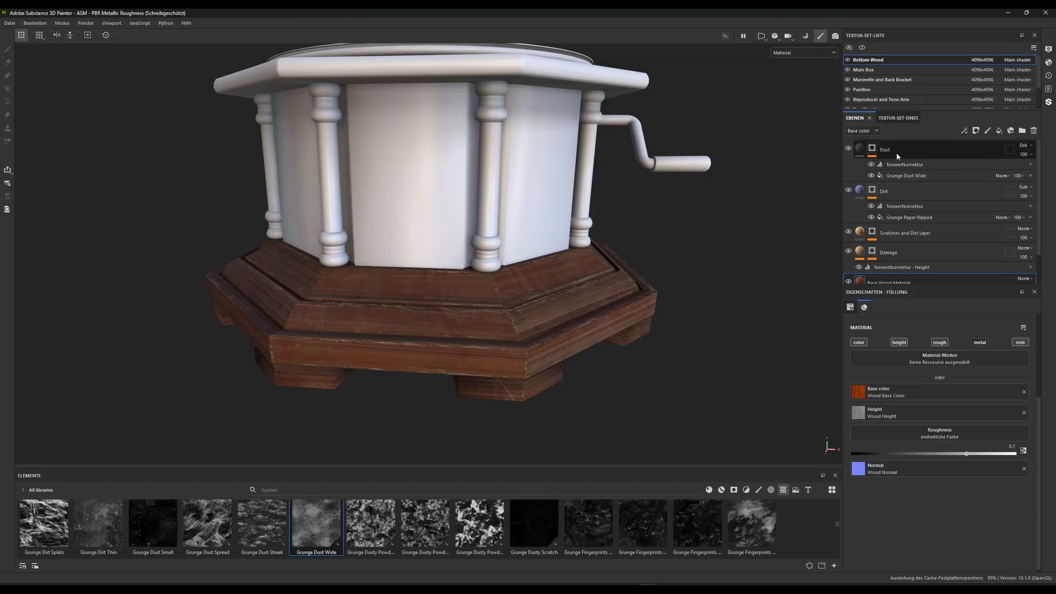
left_click(999, 132)
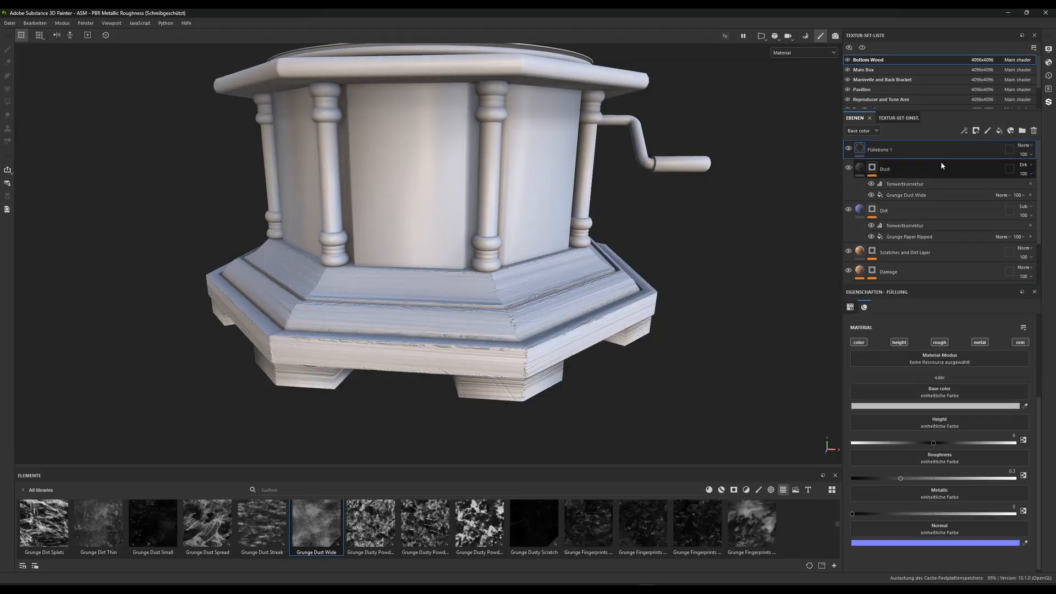
double_click(888, 148)
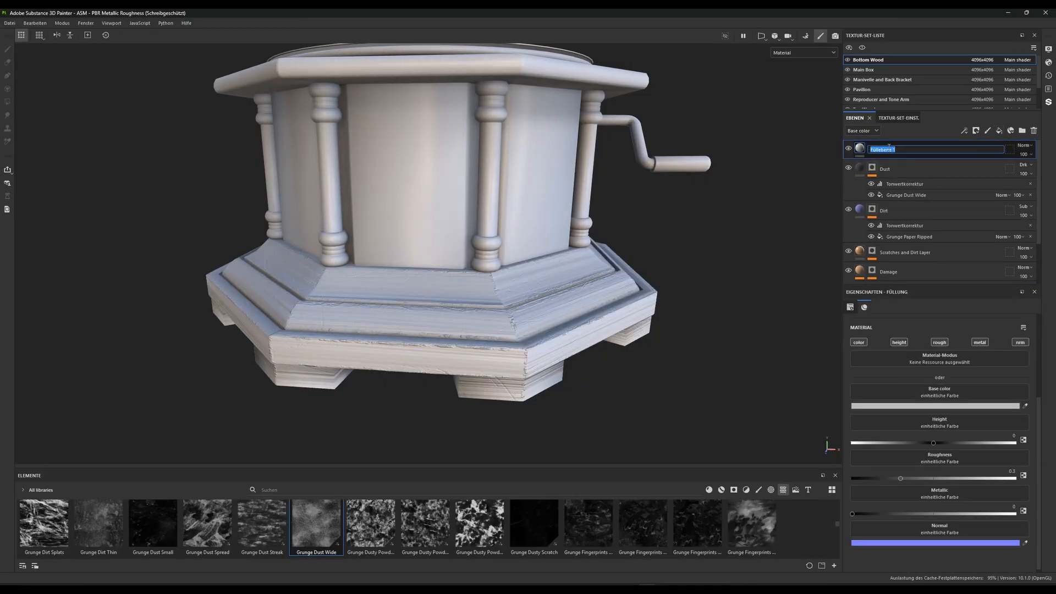
type("Fatty Layer")
key("Return")
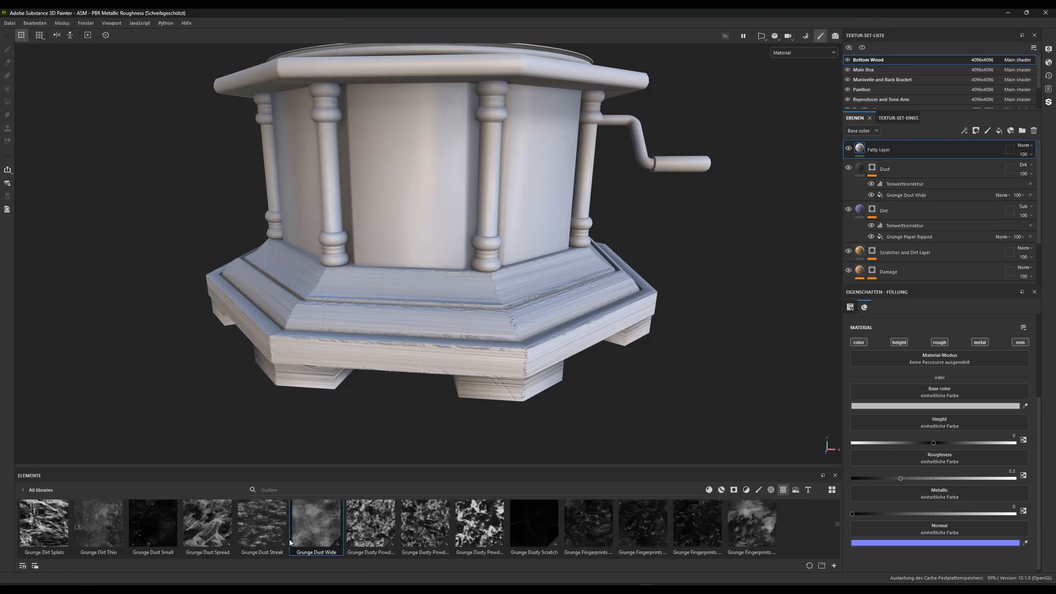
Find the Grunge Wipe Leaky texture in the asset library and apply it as the Fatty Layer's mask
scroll(213, 536, "down", 1)
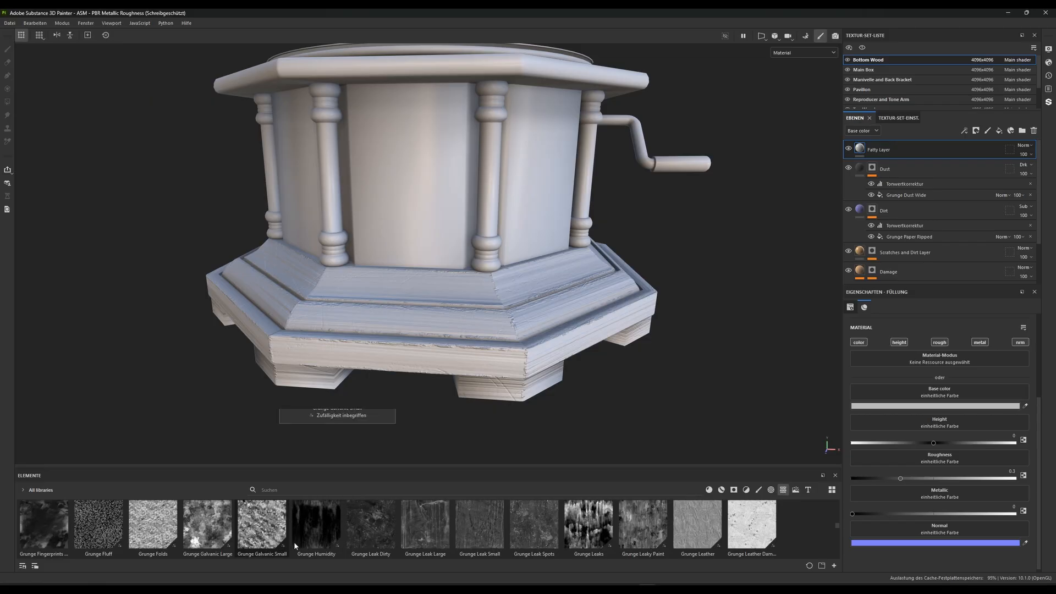
mouse_move(531, 537)
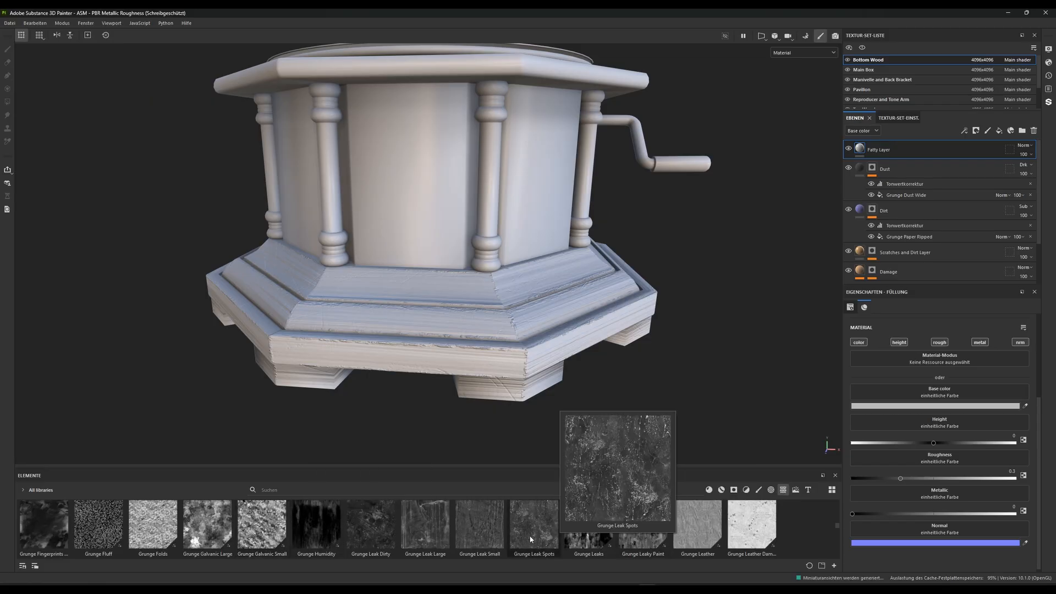
scroll(302, 522, "down", 1)
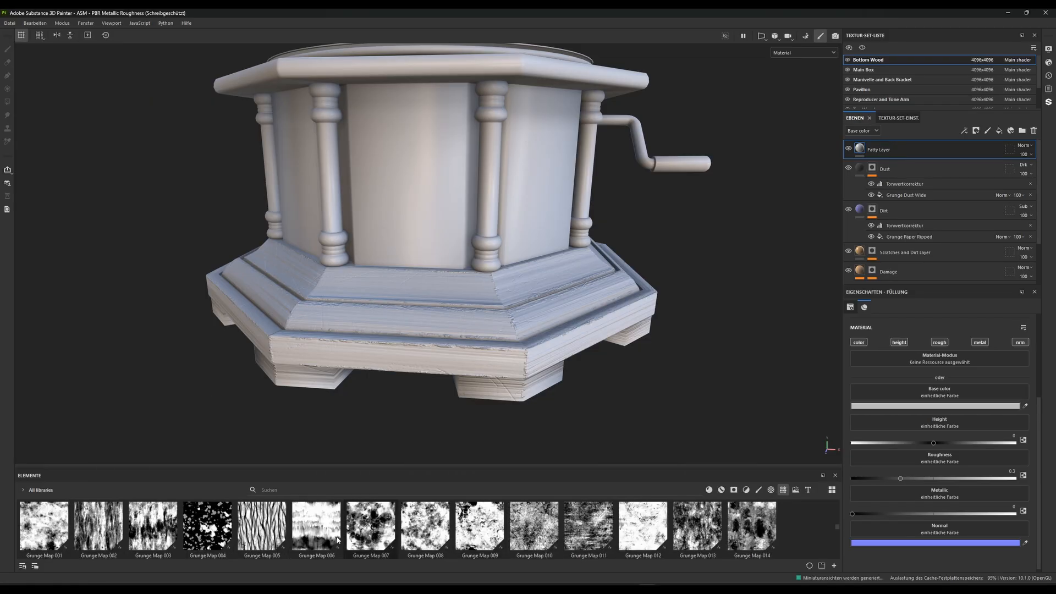
scroll(341, 536, "down", 2)
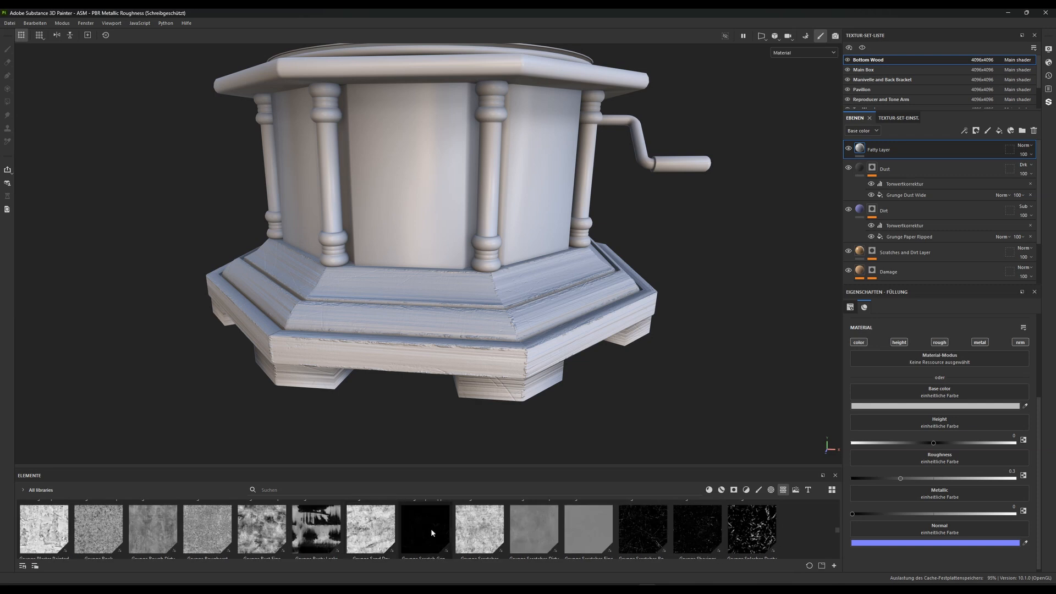
scroll(423, 530, "down", 2)
scroll(415, 533, "down", 1)
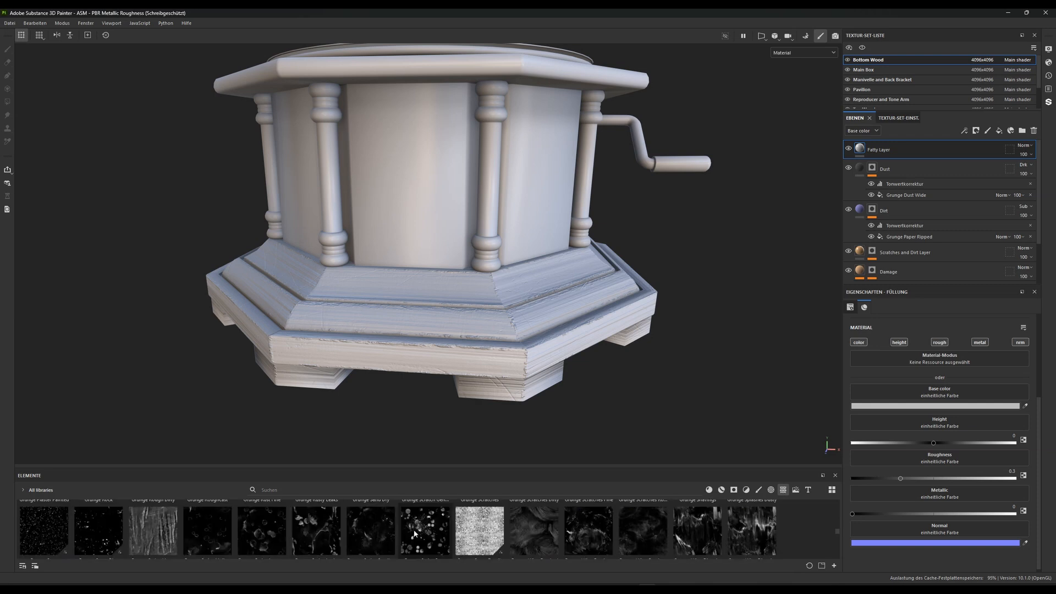
scroll(330, 536, "up", 1)
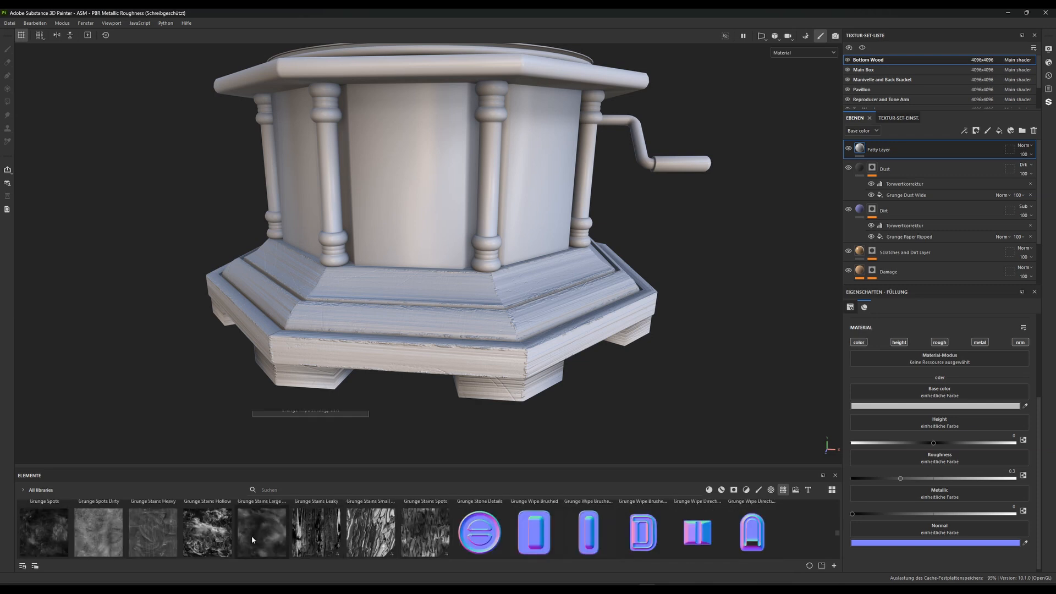
mouse_move(252, 537)
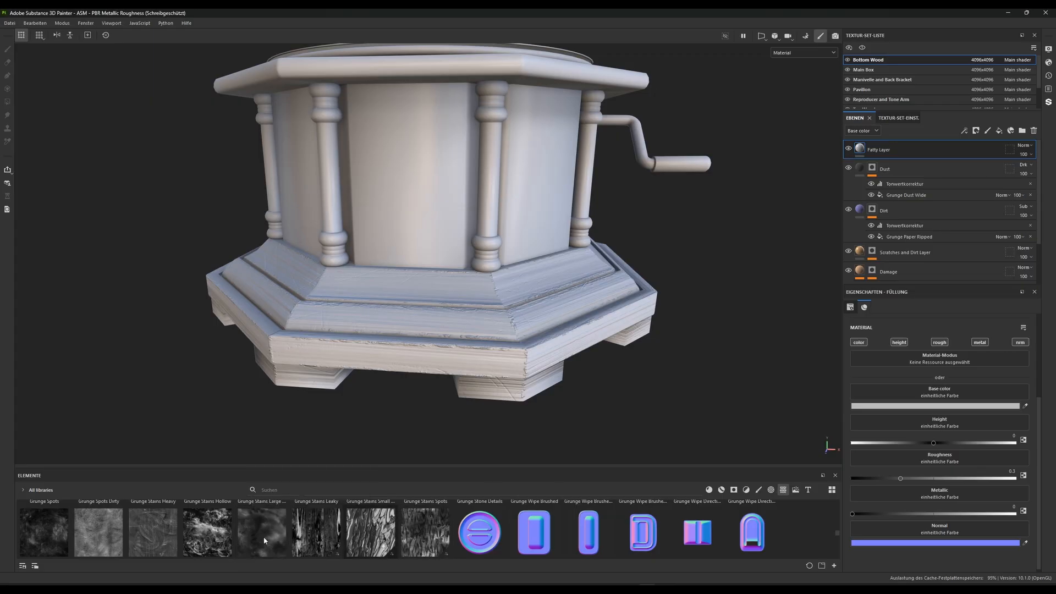
mouse_move(46, 544)
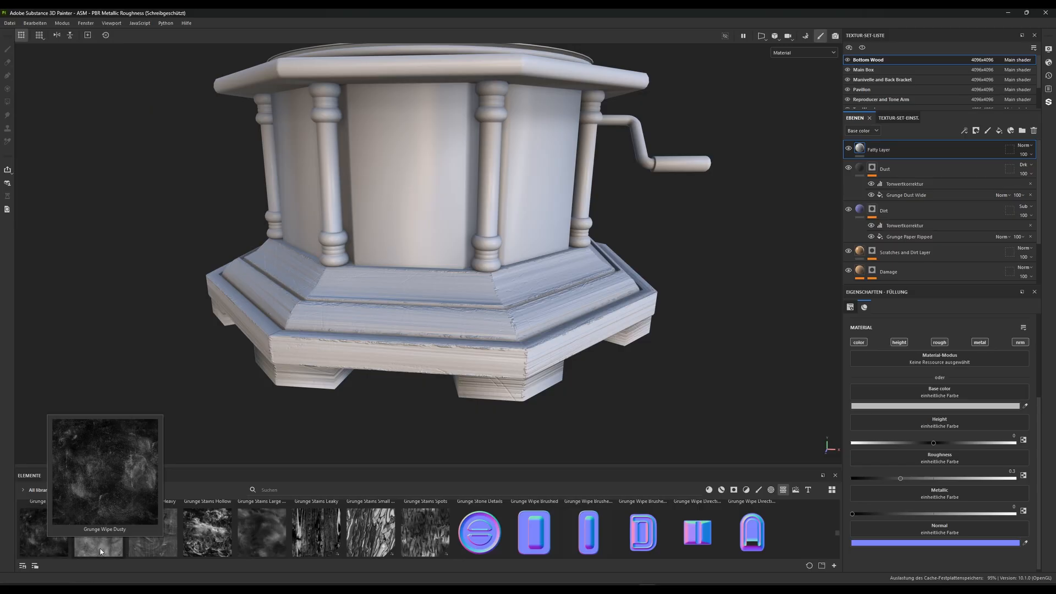
mouse_move(99, 547)
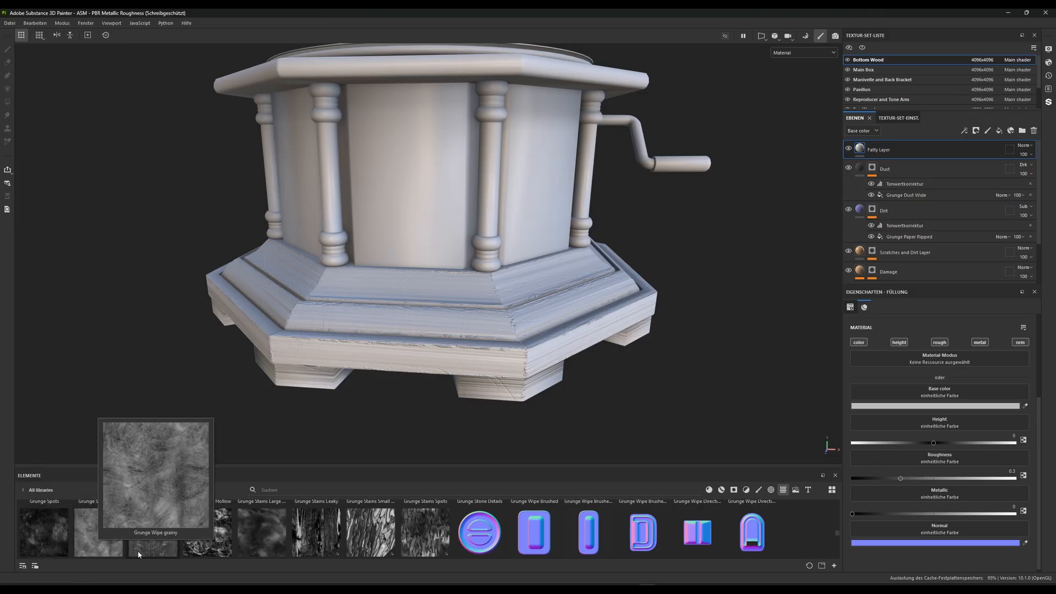
mouse_move(148, 552)
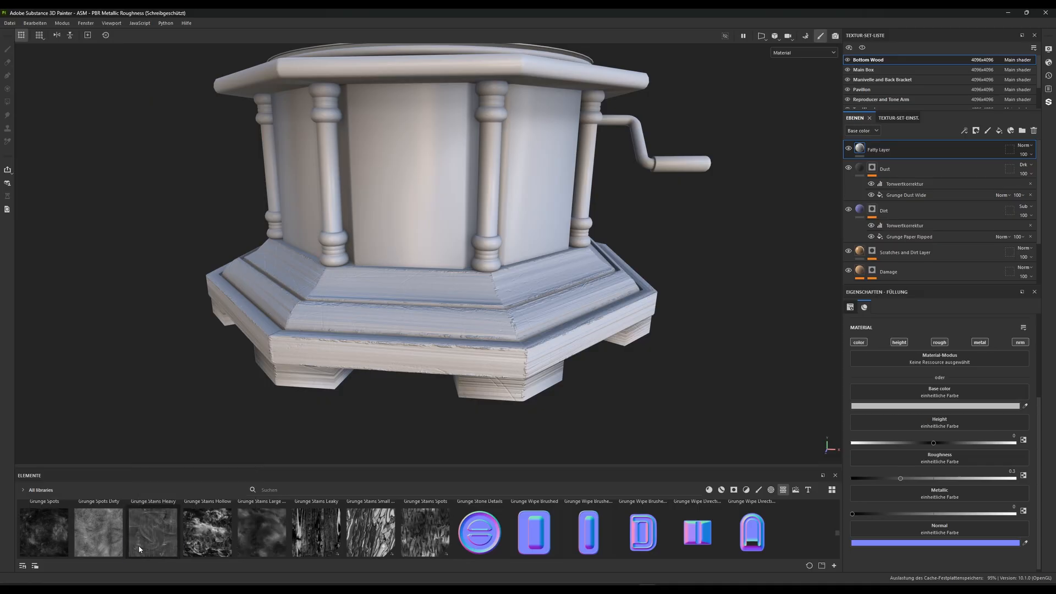
left_click_drag(148, 552, 877, 155)
Set the balance to 0.63 and the contrast to 0.66 for the Grunge Wipe Leaky texture in the Fatty Layer's mask
scroll(423, 321, "up", 4)
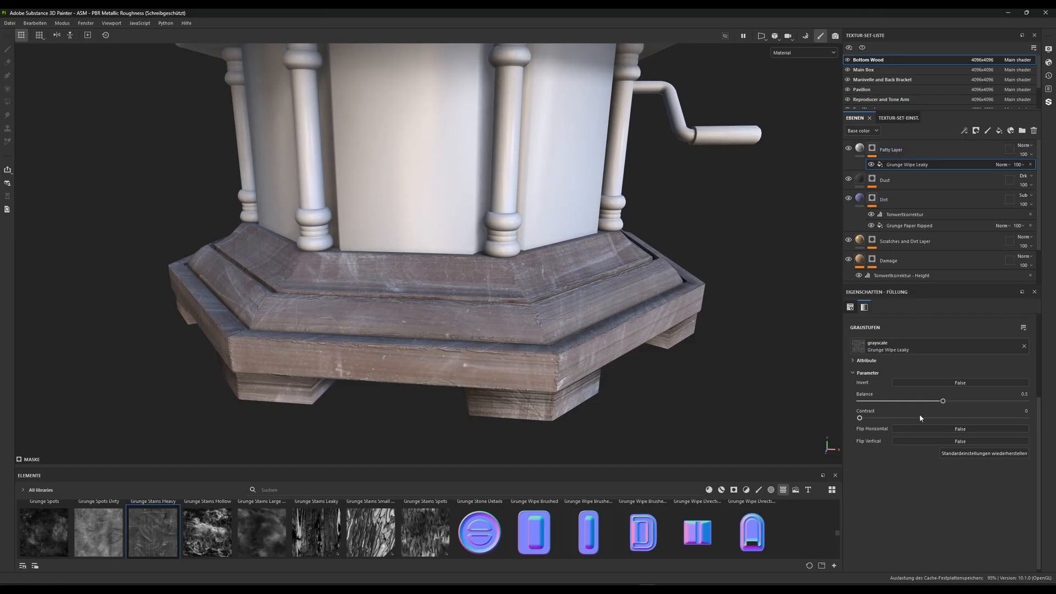
mouse_move(860, 418)
left_mouse_down()
mouse_move(931, 420)
mouse_move(932, 402)
mouse_move(965, 402)
mouse_move(916, 419)
mouse_move(982, 418)
mouse_move(969, 418)
left_mouse_up()
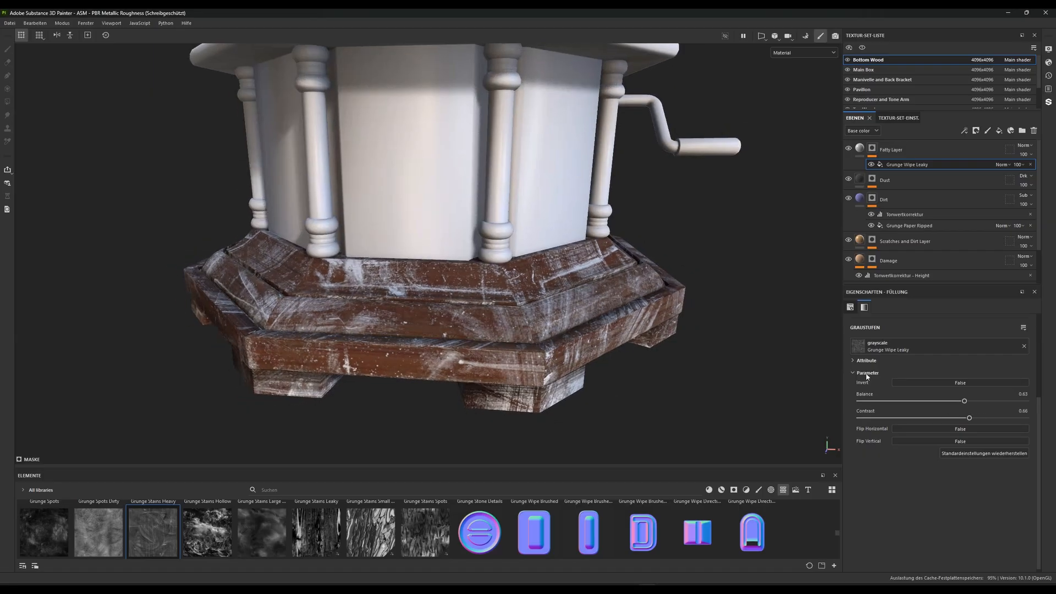
scroll(891, 389, "up", 5)
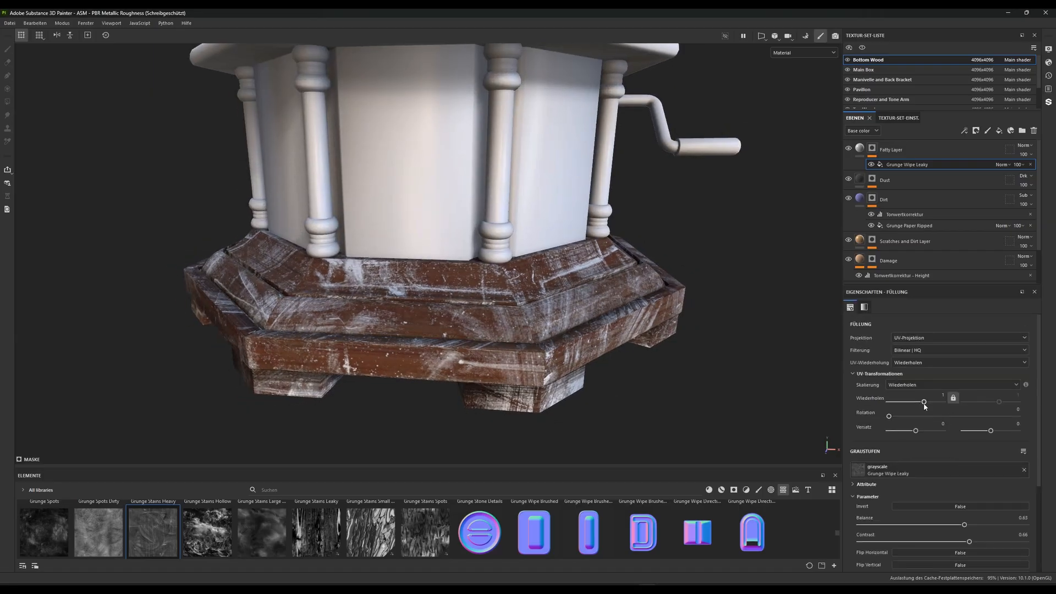
left_click_drag(923, 402, 924, 403)
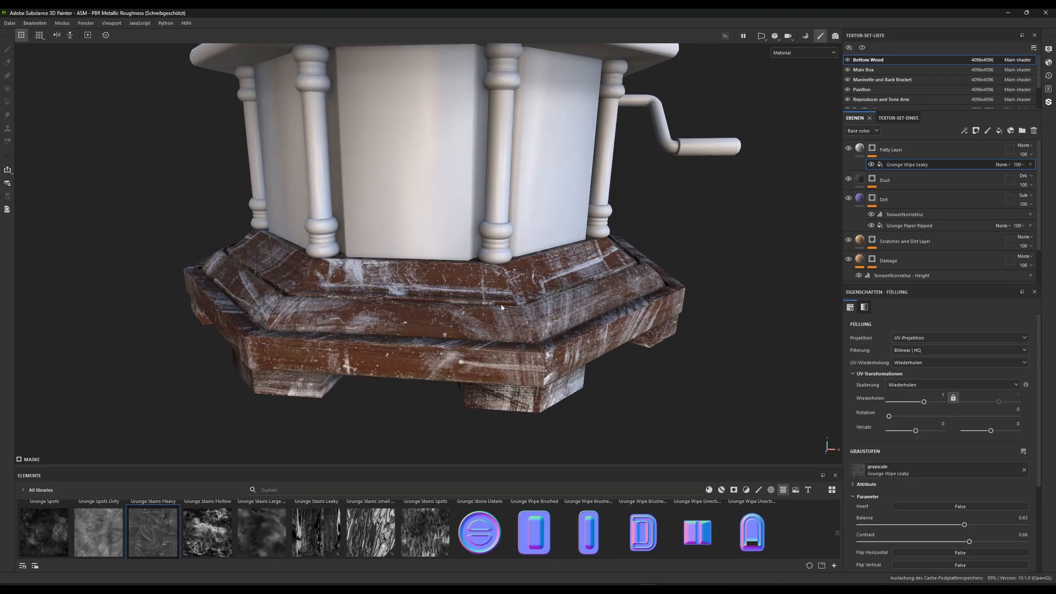
scroll(501, 308, "down", 3)
left_click_drag(501, 308, 429, 275, "alt")
scroll(429, 275, "up", 2)
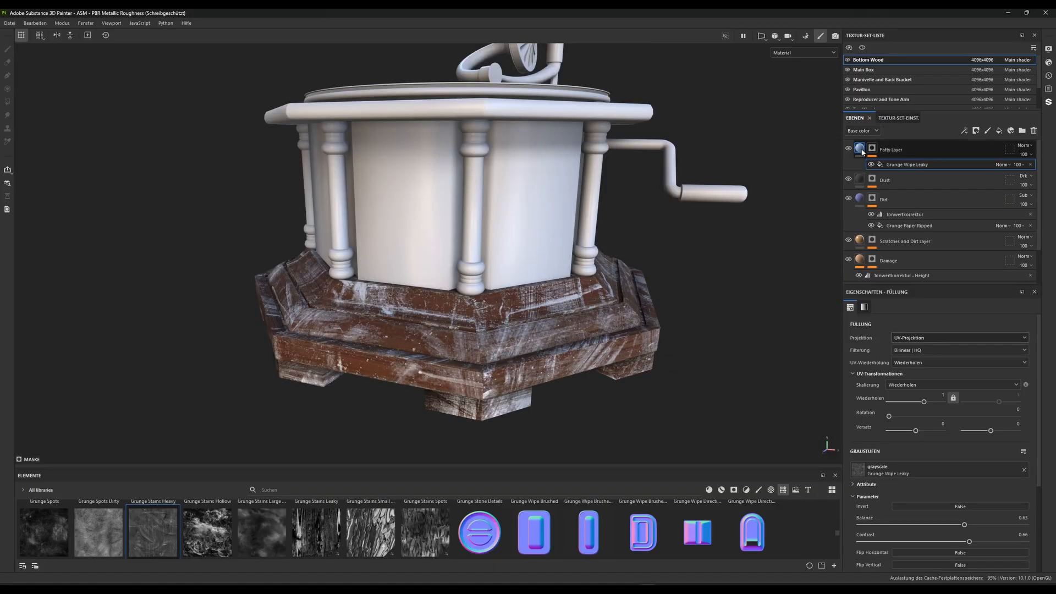
Disable the metallic, normal and height channels of the Fatty Layer and set its roughness to 0.15
left_click(859, 149)
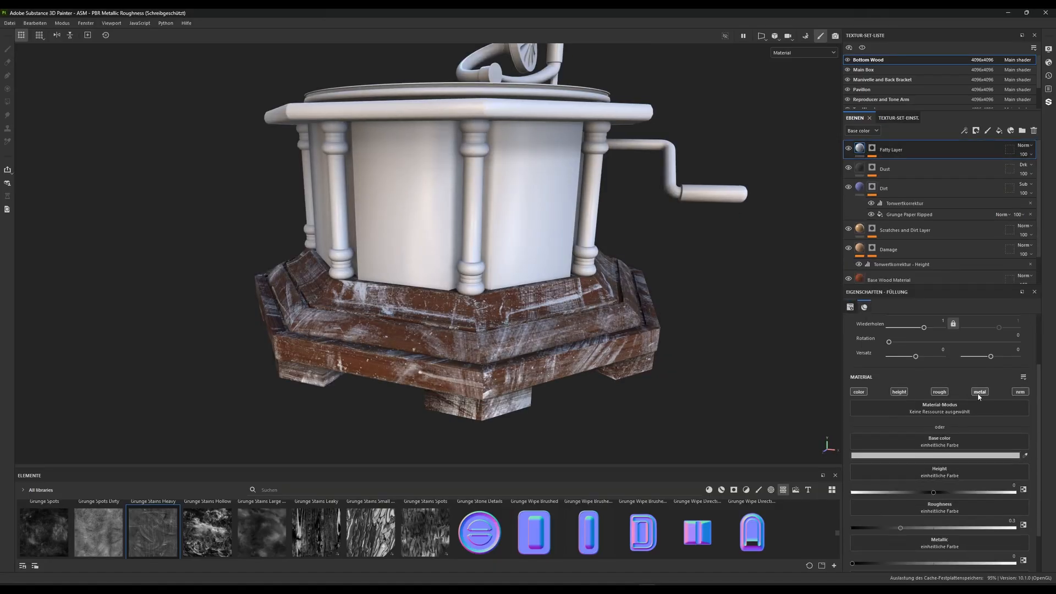
left_click(979, 392)
left_click(1019, 391)
left_click(898, 392)
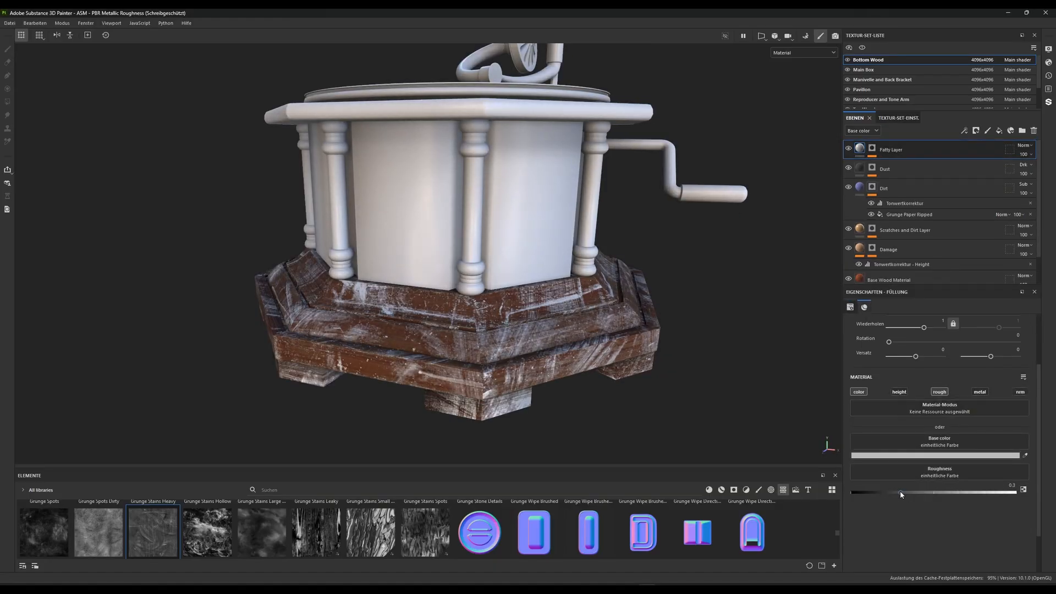
left_click(1012, 485)
left_click(1012, 485)
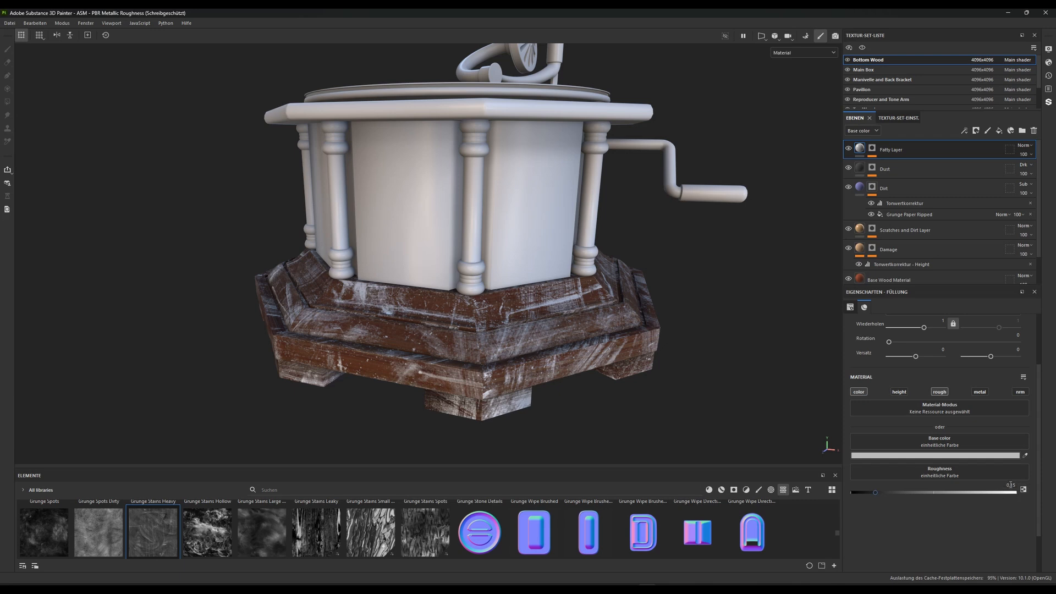
scroll(496, 325, "up", 3)
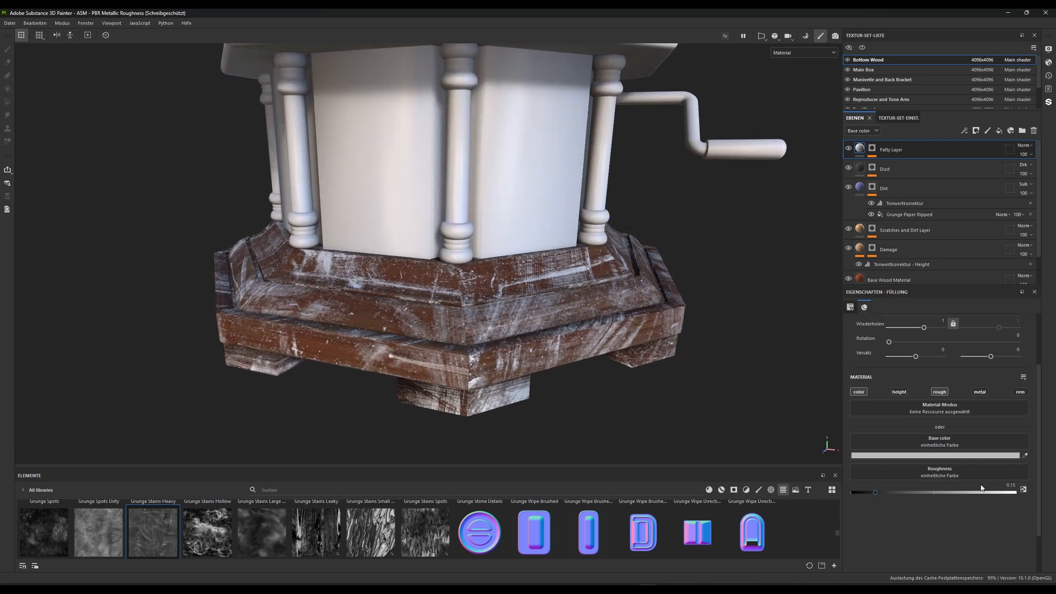
scroll(460, 323, "up", 3)
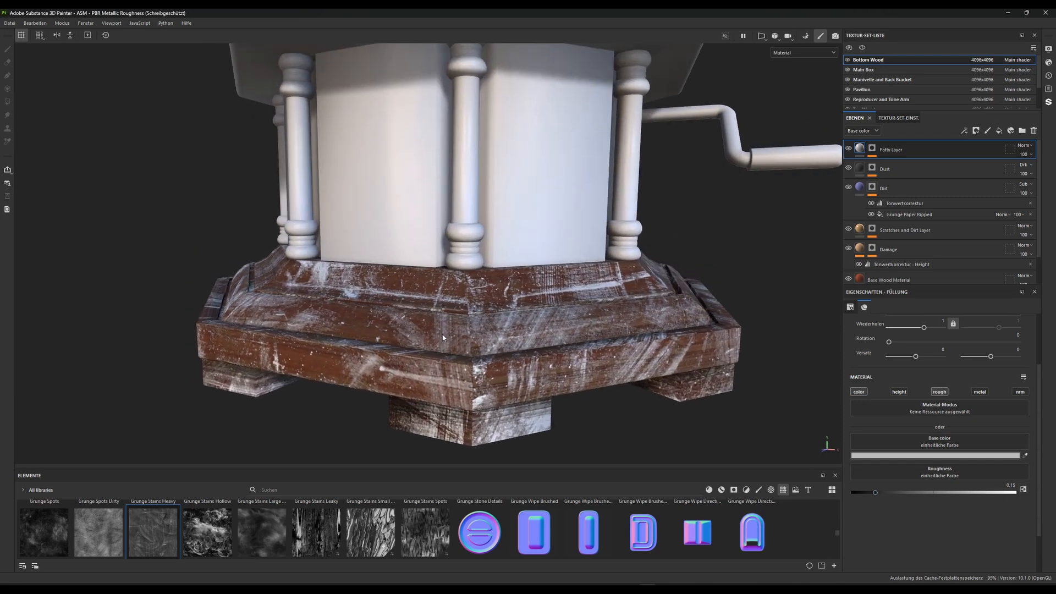
scroll(484, 327, "up", 2)
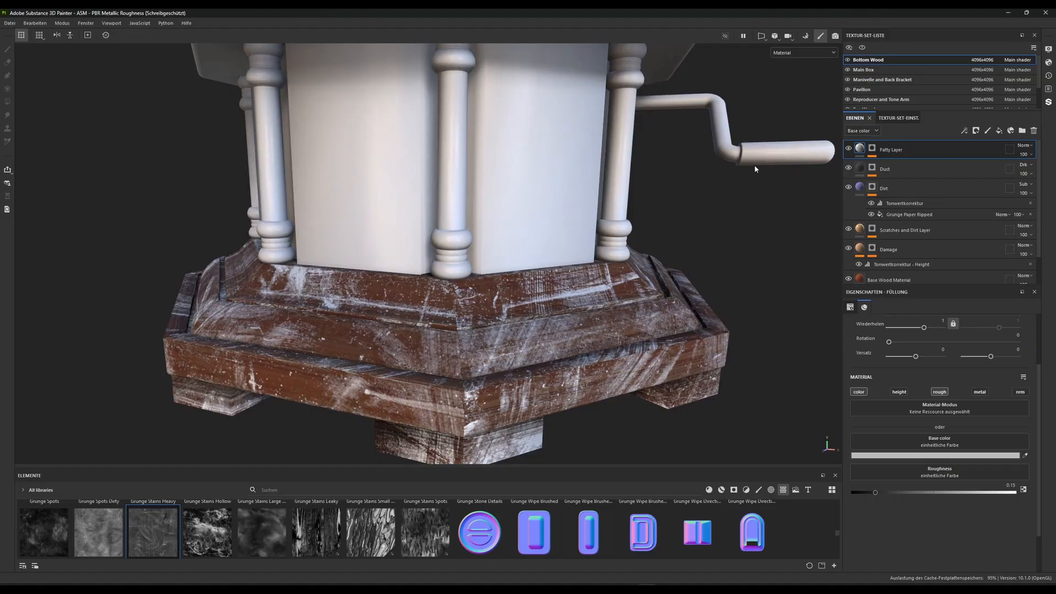
Set the Fatty Layer's base color blend mode to Subtract
left_click(933, 458)
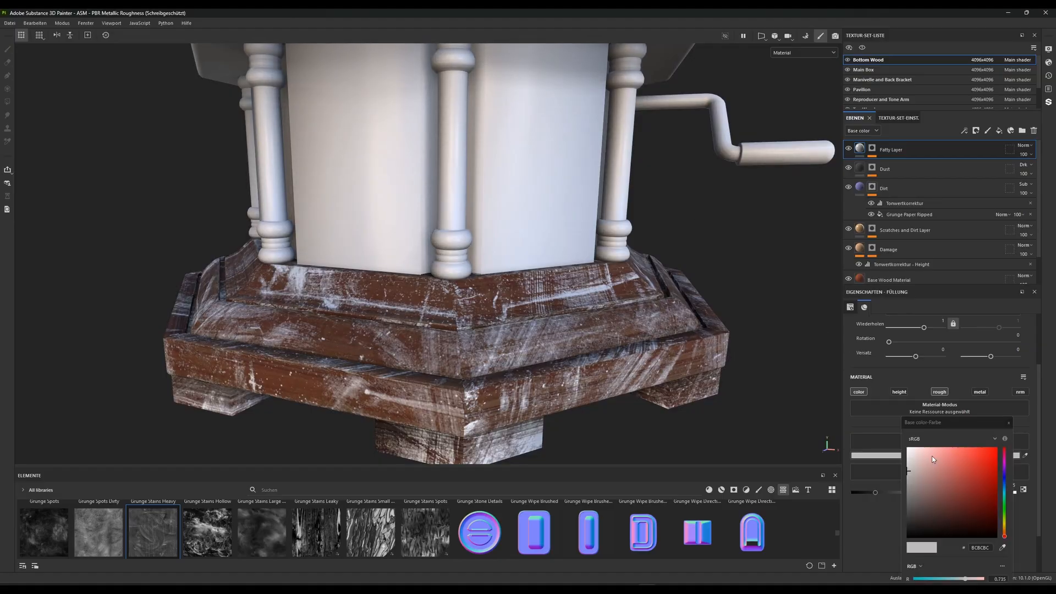
left_click(1023, 145)
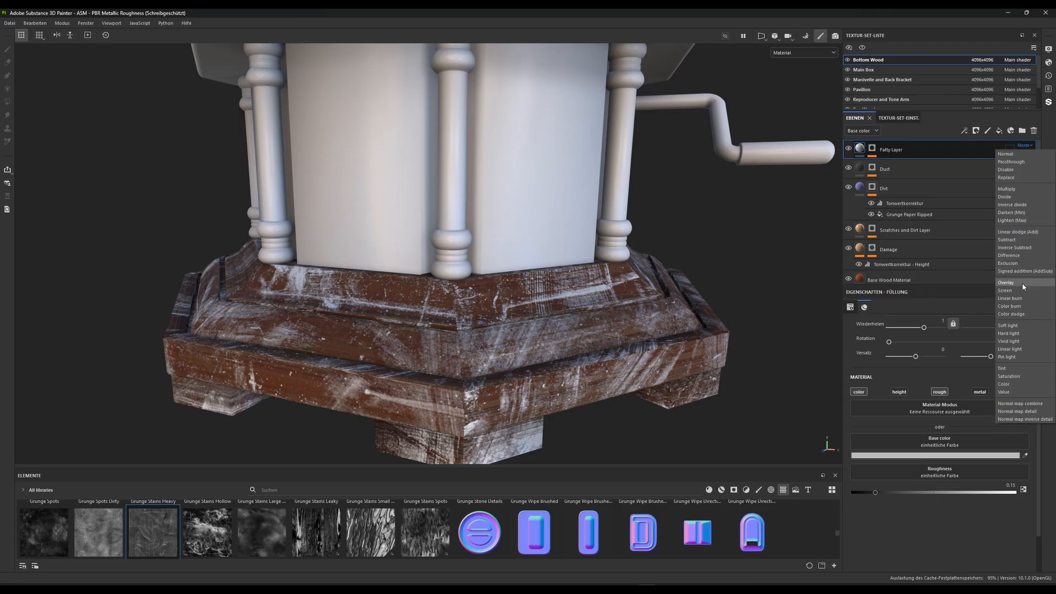
left_click(1016, 240)
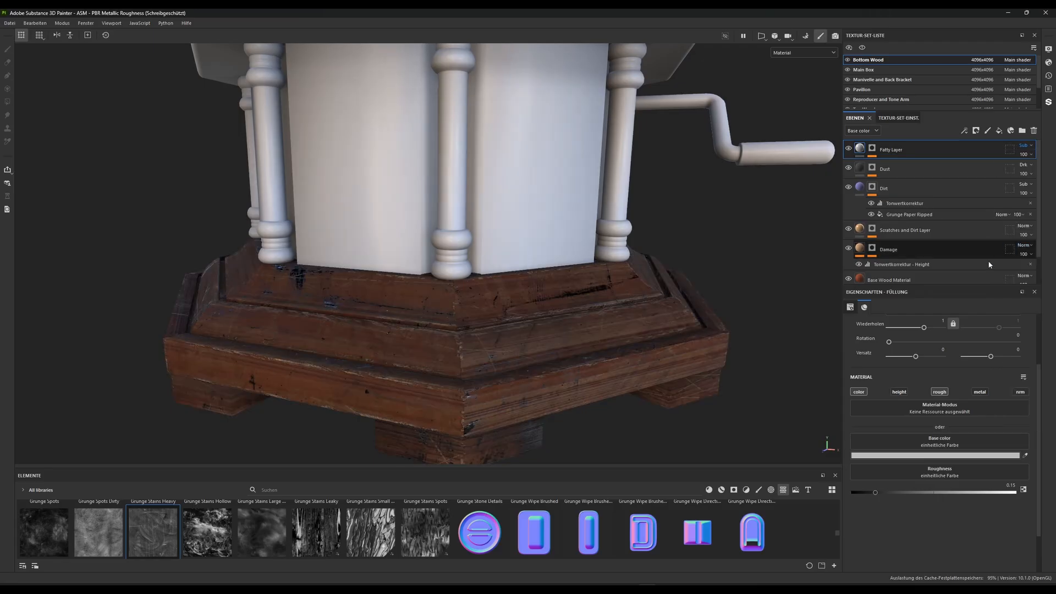
Change the Fatty Layer's base color to an olive green
left_click(932, 456)
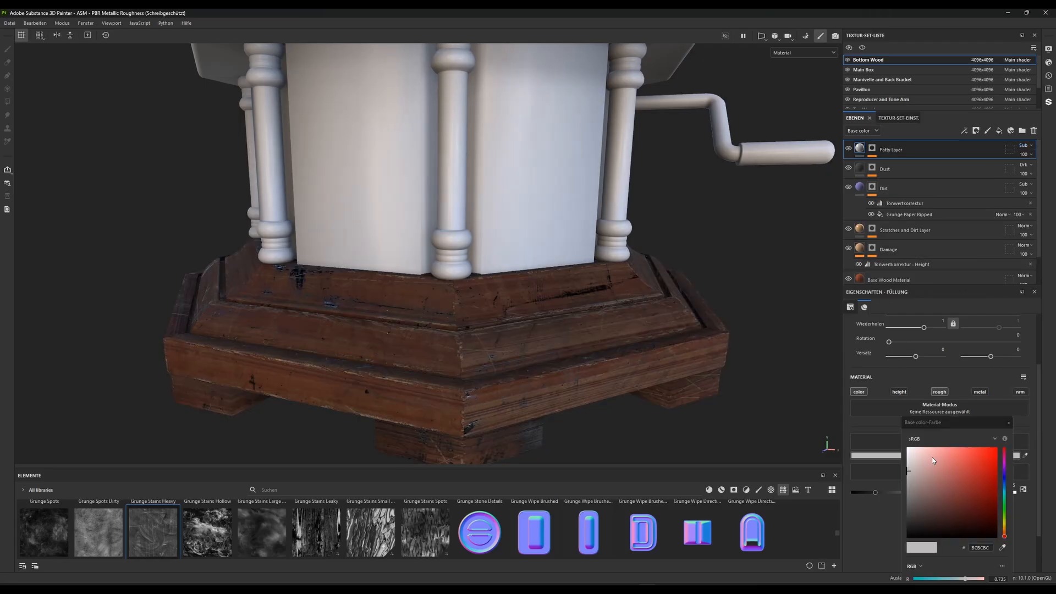
mouse_move(909, 481)
left_mouse_down()
mouse_move(909, 493)
mouse_move(897, 494)
mouse_move(900, 464)
mouse_move(898, 509)
mouse_move(907, 482)
left_mouse_up()
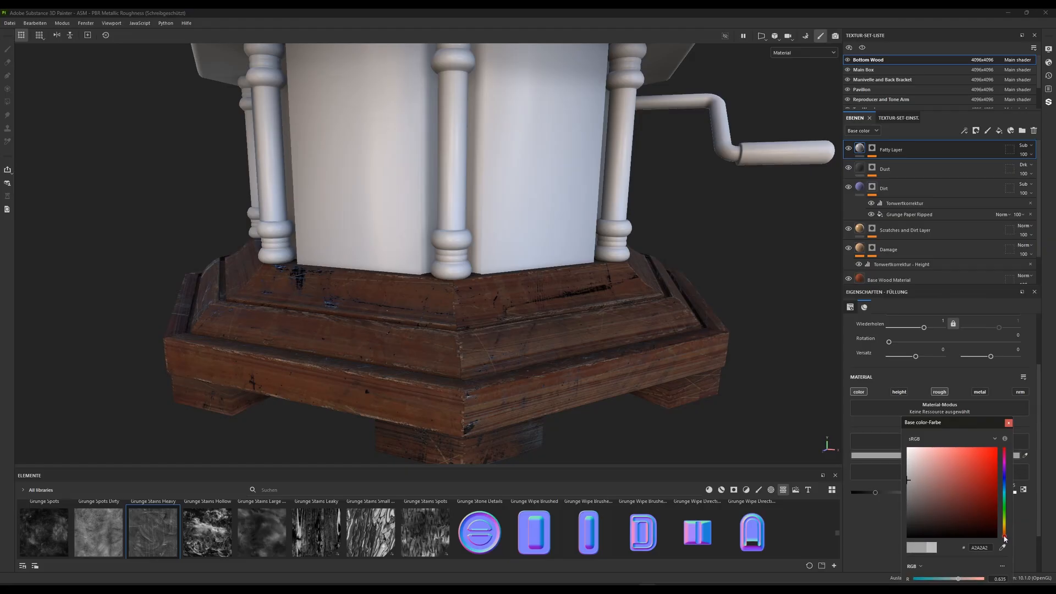
left_click_drag(1004, 539, 1004, 518)
left_click_drag(908, 481, 961, 480)
left_click(1008, 423)
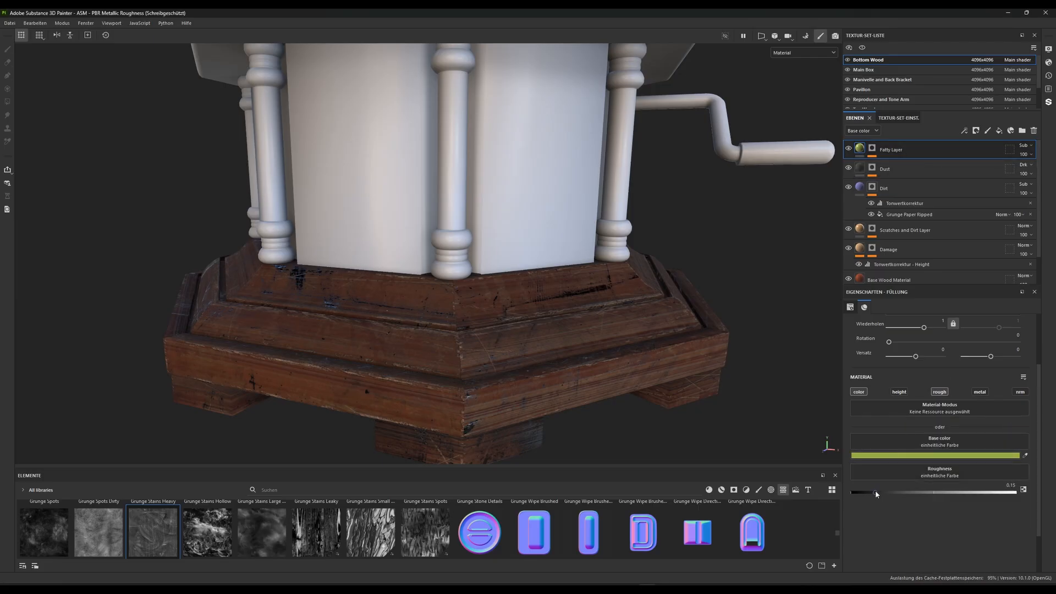
Adjust the Fatty Layer's roughness to about 0.16 and inspect the reflections on the wooden base
left_click_drag(876, 494, 918, 494)
left_click_drag(372, 295, 426, 162, "alt")
right_click_drag(426, 162, 408, 141, "alt")
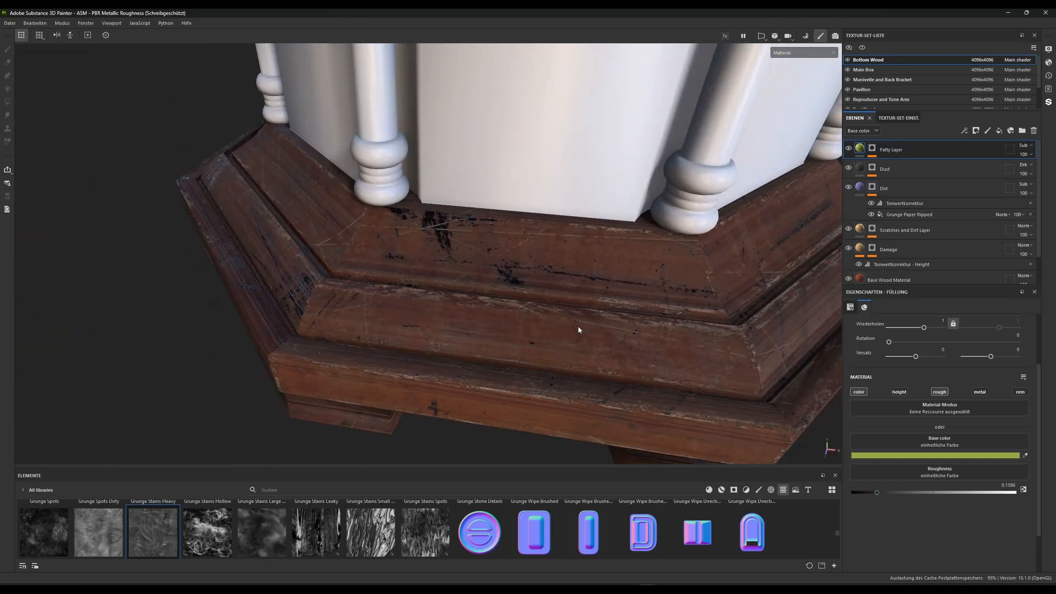
left_click_drag(577, 326, 541, 292, "alt")
middle_click_drag(541, 292, 503, 253, "alt")
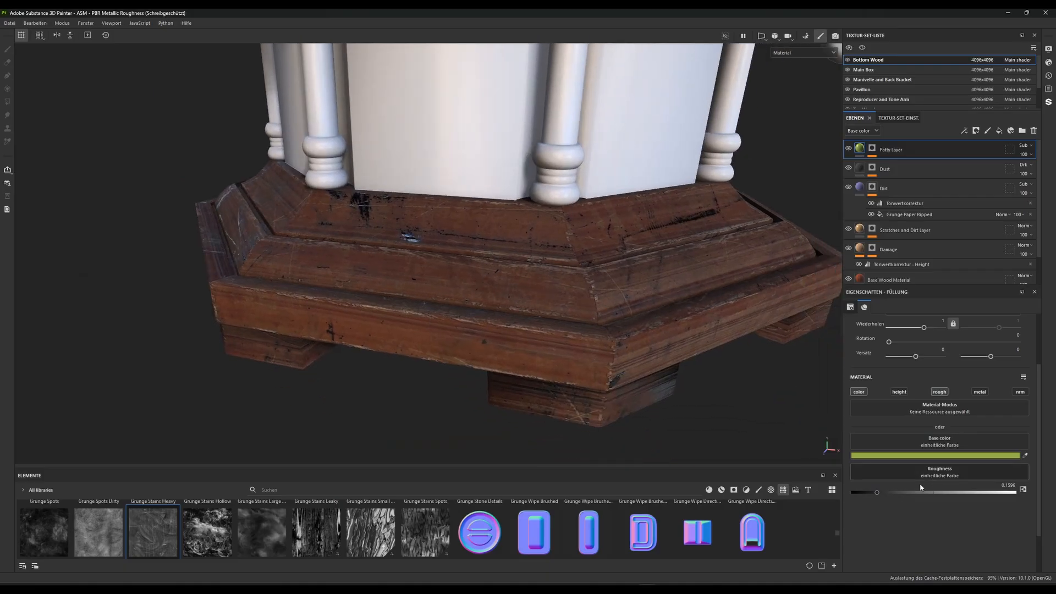
Change the Fatty Layer's base color to neutral grey 9C9C9C and set its blend mode to Overlay
left_click(899, 456)
left_click_drag(925, 474, 836, 482)
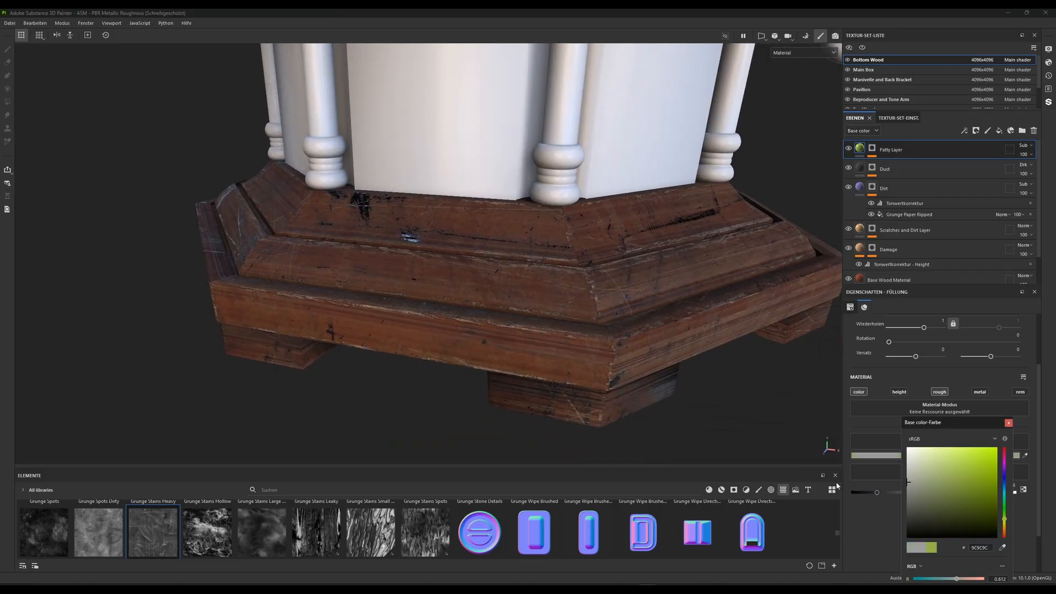
left_click(1008, 424)
left_click(1024, 146)
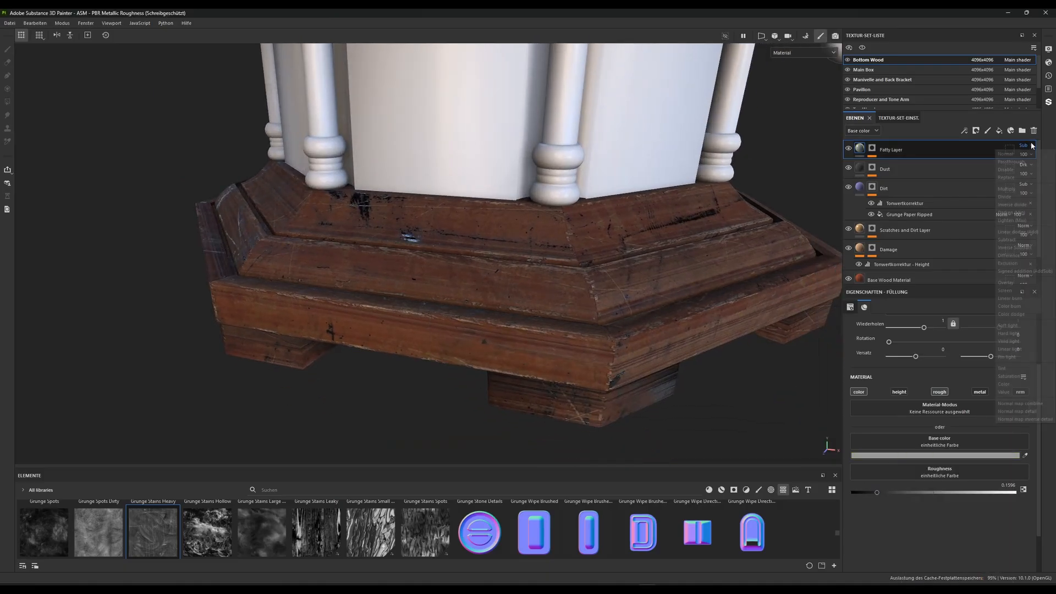
left_click(1015, 282)
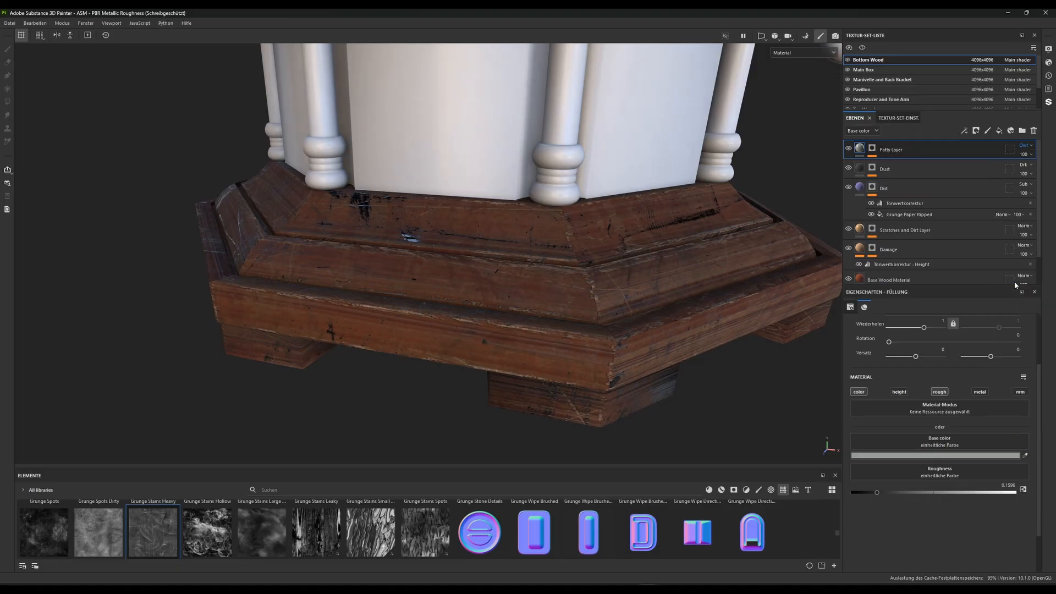
Lighten the Fatty Layer's base color to grey AAAAAA, moving its hue toward orange
left_click(913, 456)
left_click_drag(909, 485, 884, 482)
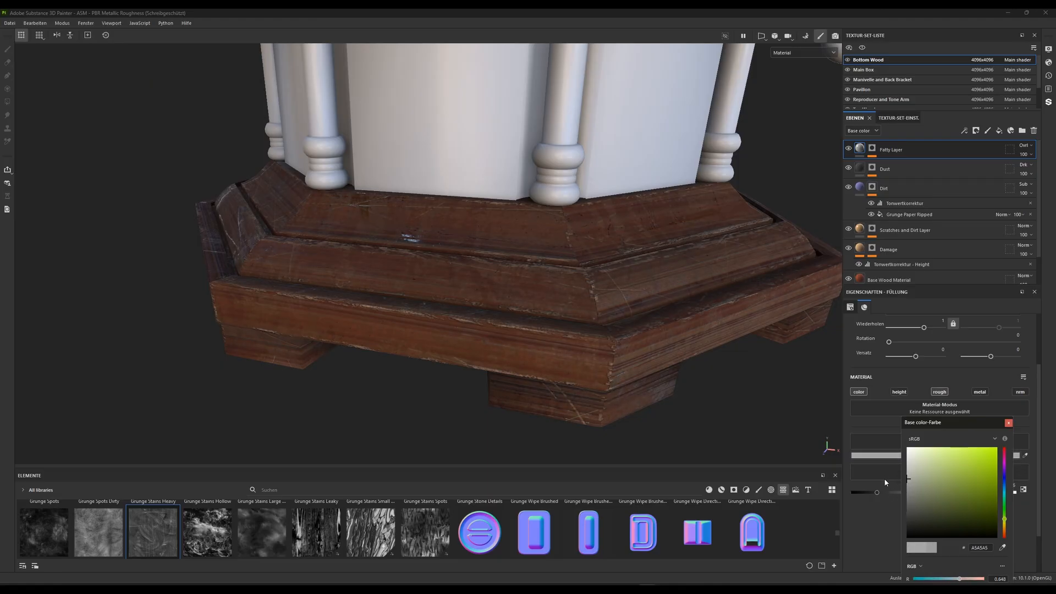
left_click_drag(1005, 521, 1007, 531)
left_click_drag(911, 479, 863, 476)
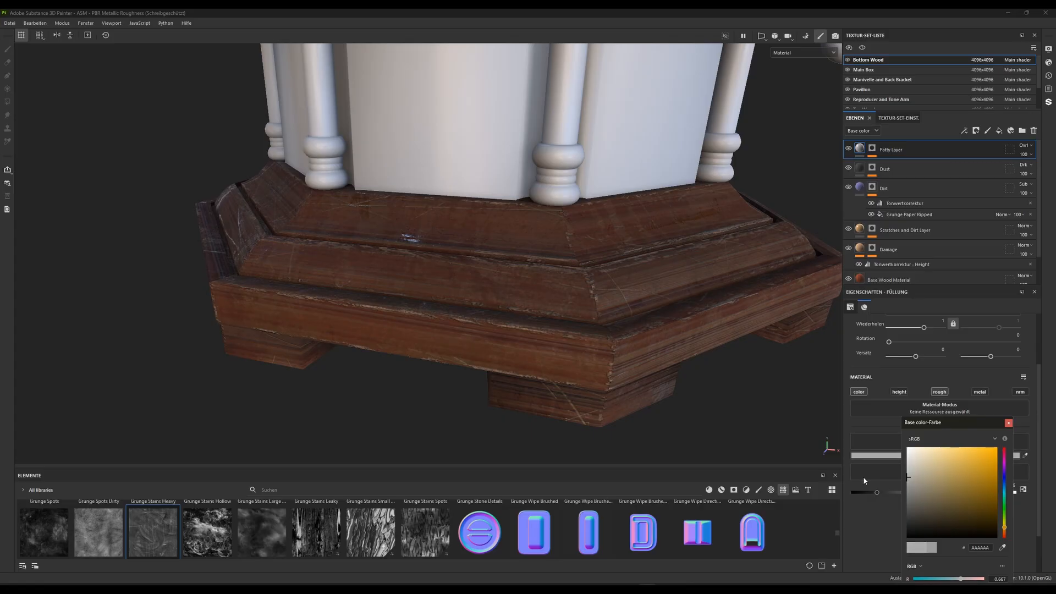
Compare the wooden base with and without the Fatty Layer by toggling the layer's visibility
left_click_drag(521, 247, 461, 325, "alt")
left_click(848, 148)
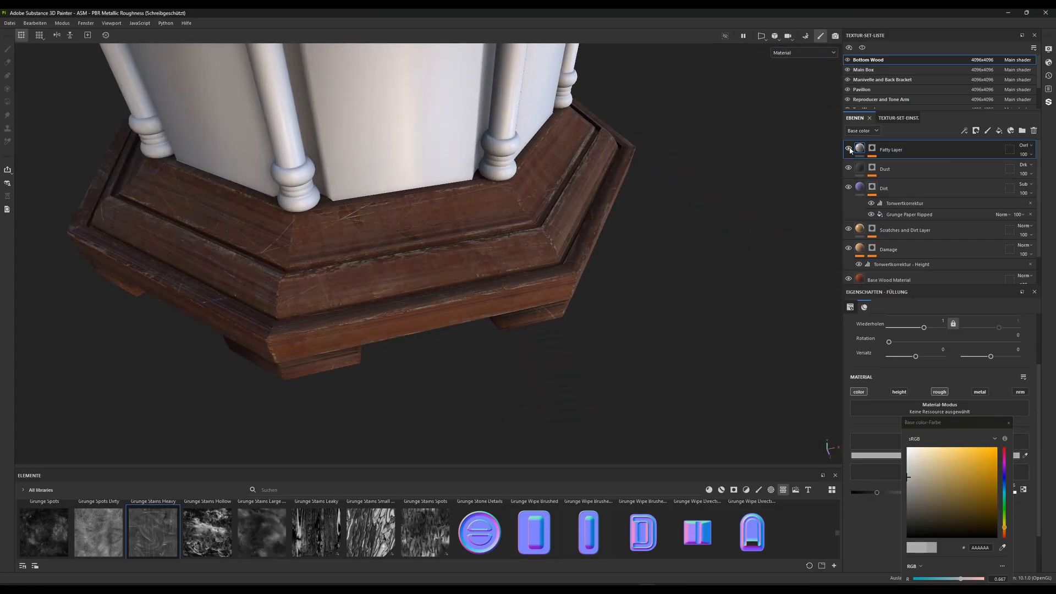
mouse_move(530, 281)
left_mouse_down("alt")
mouse_move(422, 273)
mouse_move(479, 294)
mouse_move(498, 282)
mouse_move(472, 300)
left_mouse_up("alt")
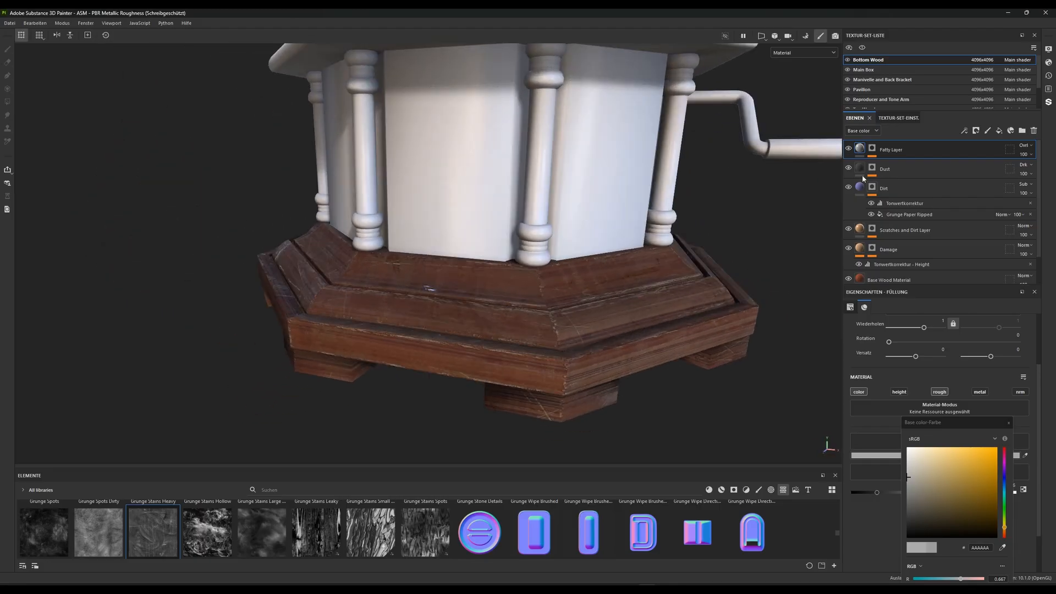
Set the balance to 0.67 and the contrast to 0.4 for the Grunge Wipe Leaky fill in the Fatty Layer's mask
left_click(872, 148)
left_click(902, 165)
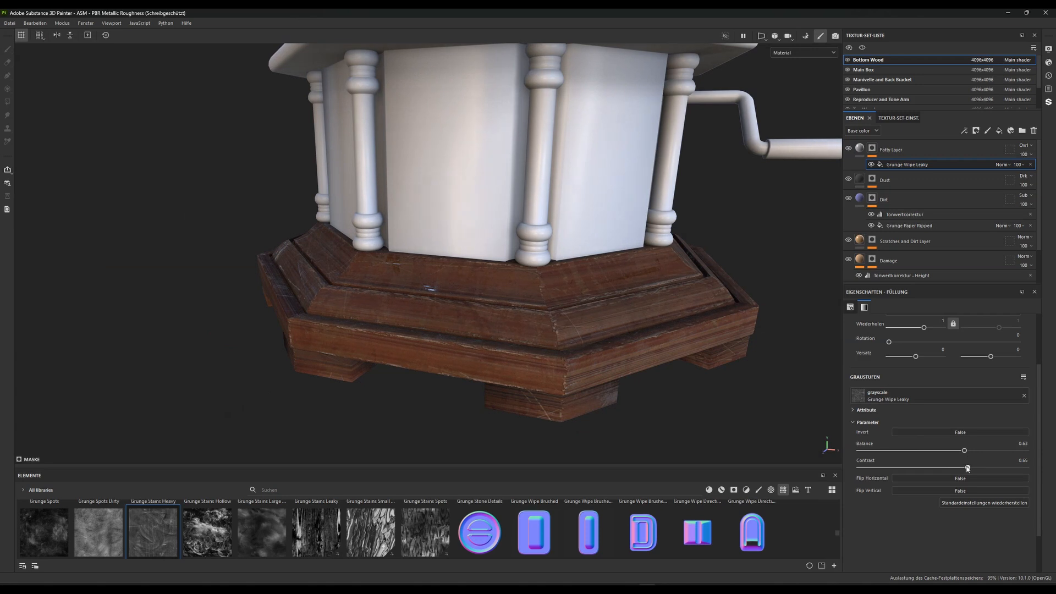
mouse_move(967, 468)
left_mouse_down()
mouse_move(944, 468)
mouse_move(982, 453)
mouse_move(913, 453)
mouse_move(987, 456)
mouse_move(1000, 468)
mouse_move(939, 468)
mouse_move(971, 451)
mouse_move(888, 451)
mouse_move(971, 451)
left_mouse_up()
key("f")
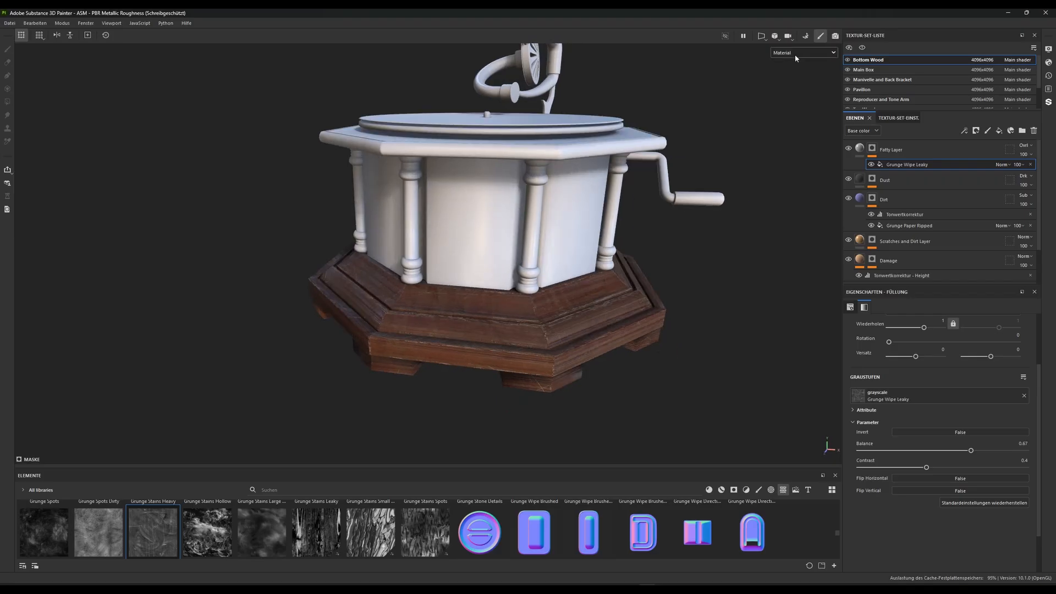
Show only the Roughness channel, lower the Grunge Wipe Leaky contrast to 0.38, and return to the Material display
left_click(795, 53)
left_click(792, 105)
scroll(503, 352, "up", 5)
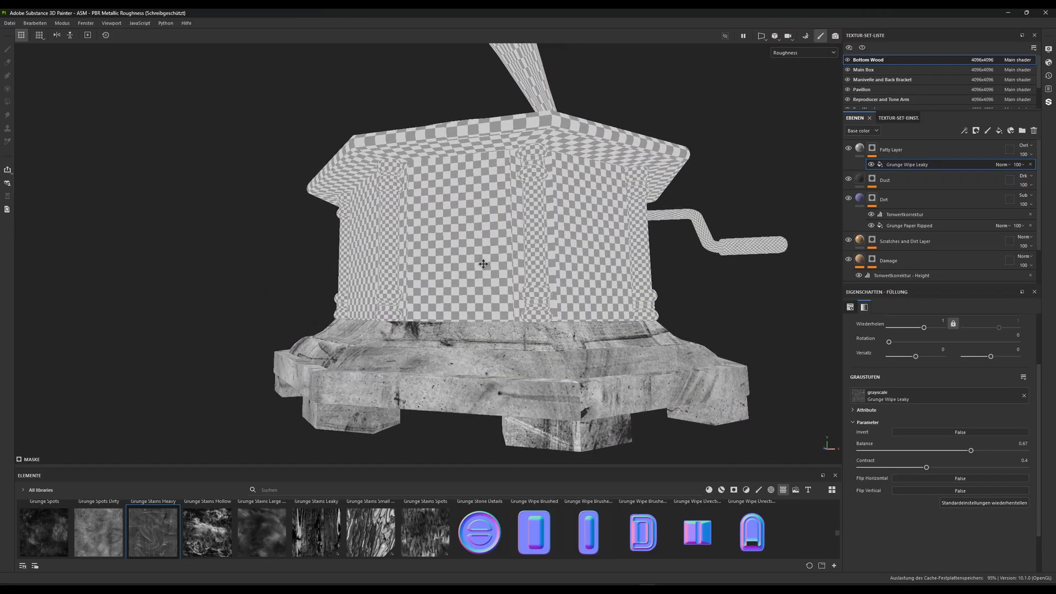
scroll(483, 264, "up", 3)
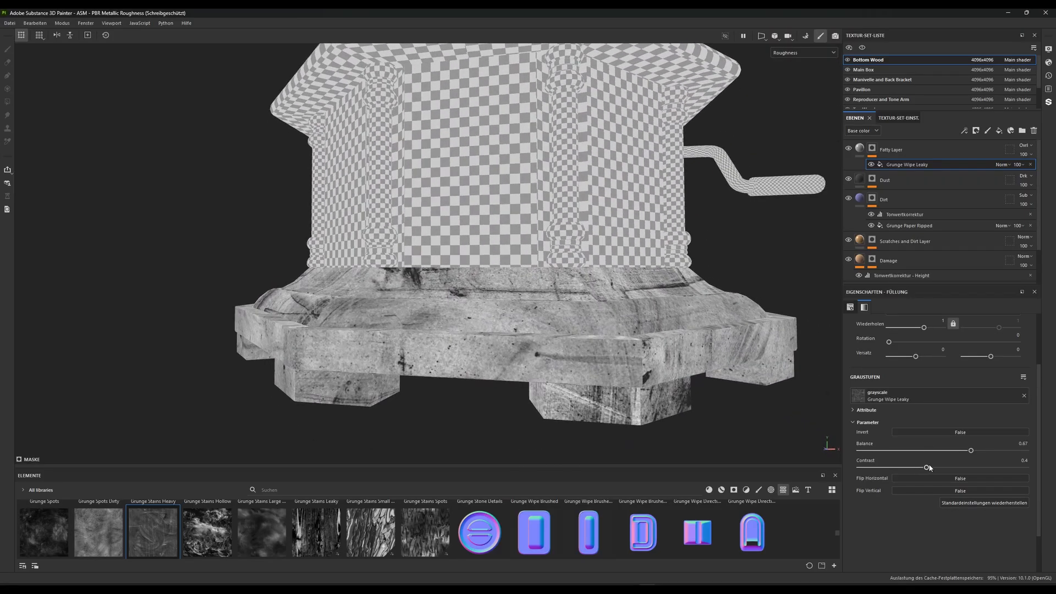
mouse_move(925, 467)
left_mouse_down()
mouse_move(845, 474)
mouse_move(954, 476)
mouse_move(922, 474)
left_mouse_up()
left_click(804, 53)
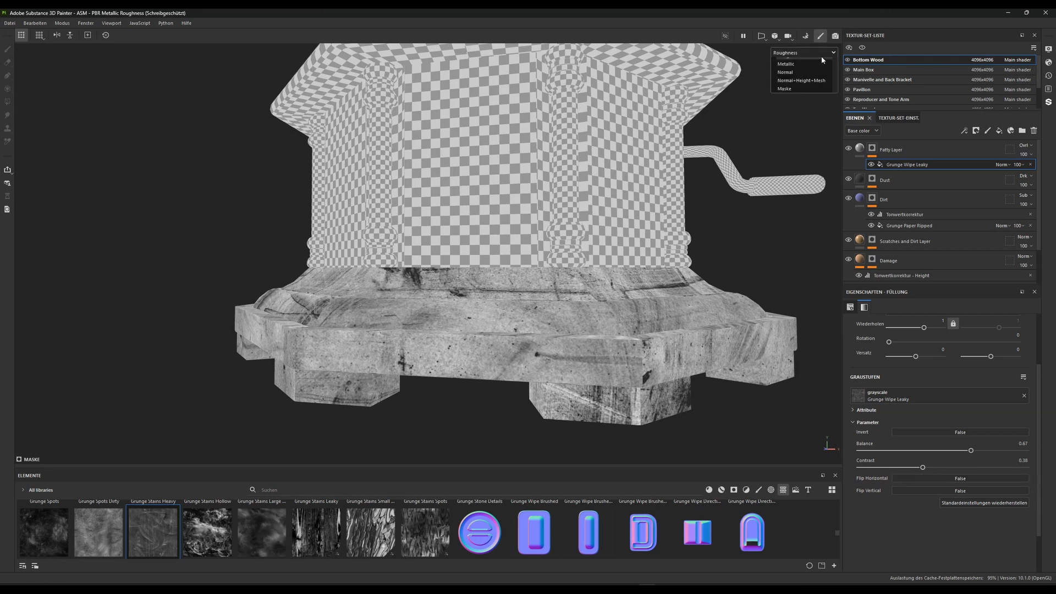
left_click(806, 72)
Examine the wear and reflections on the wooden base from several angles
left_click_drag(440, 219, 464, 193, "alt")
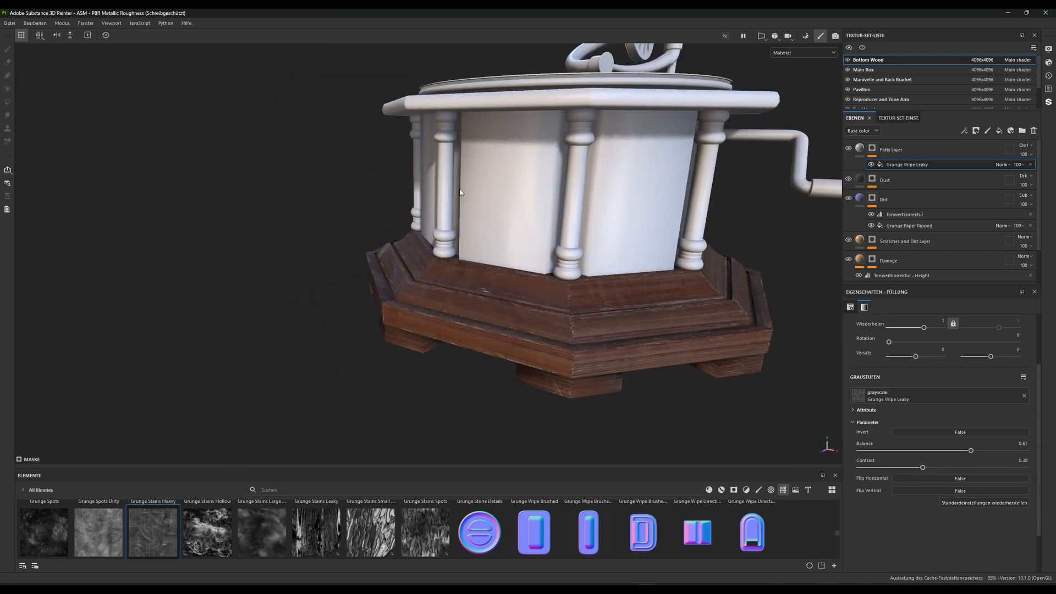
right_click_drag(464, 193, 471, 299, "alt")
left_click_drag(471, 300, 523, 290, "alt")
middle_click_drag(523, 290, 594, 179, "alt")
right_click_drag(594, 181, 644, 259, "alt")
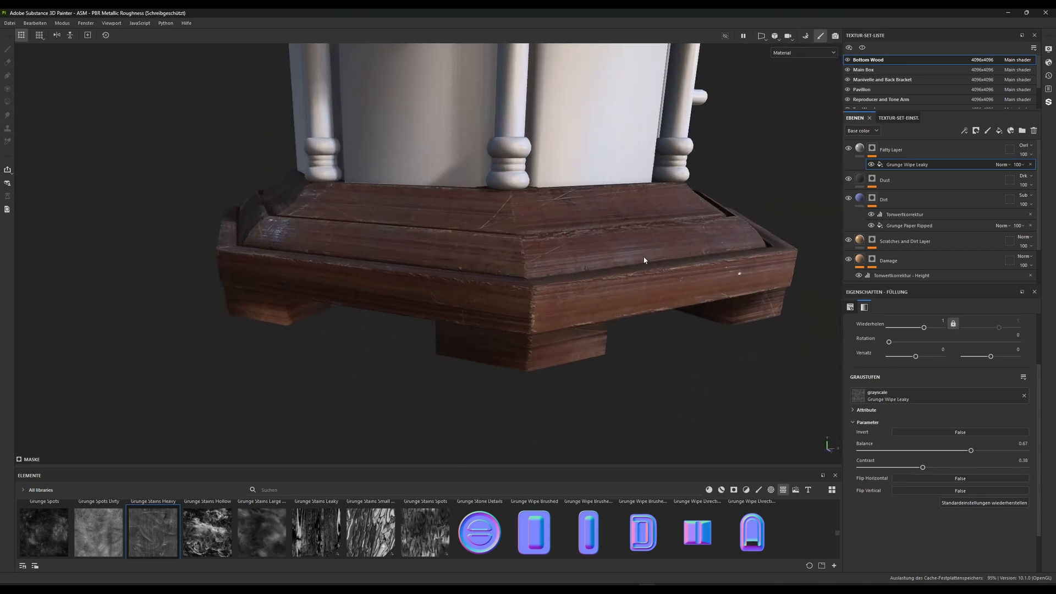
left_click_drag(643, 259, 520, 308, "alt")
right_click_drag(520, 330, 526, 283, "alt")
left_click_drag(526, 283, 495, 281, "alt")
Raise the Wear Level to 0.62 for the Metal Edge Wear generator in the Damage layer's mask
scroll(882, 162, "down", 2)
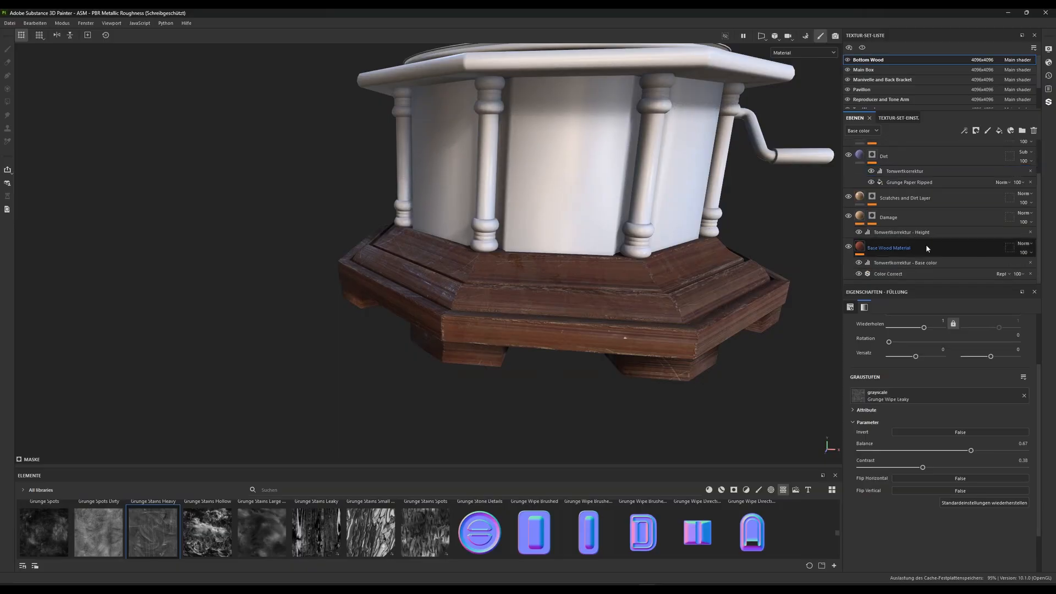
left_click(873, 219)
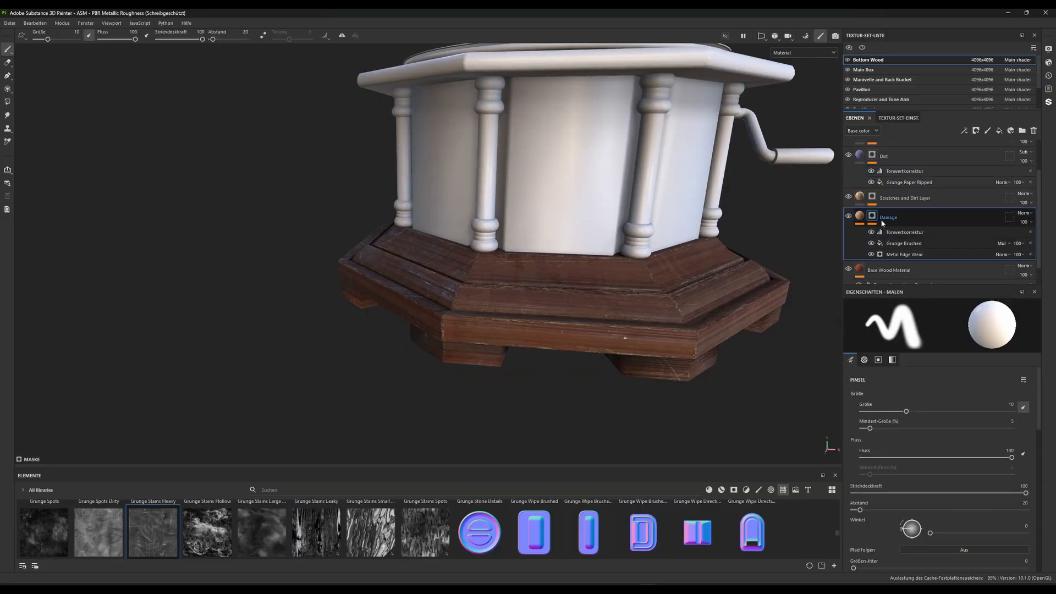
left_click(913, 254)
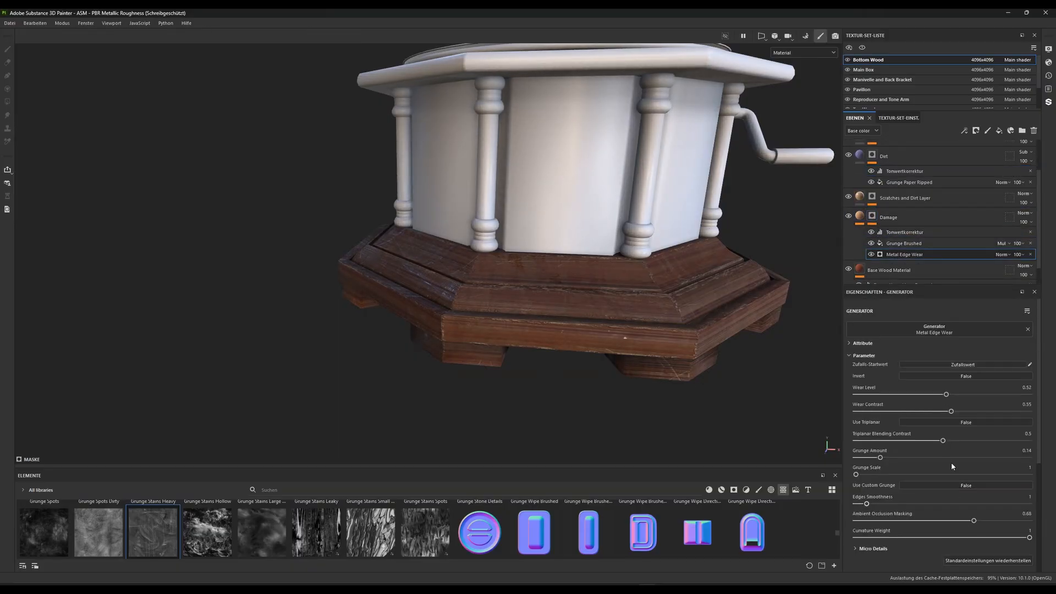
left_click_drag(946, 396, 971, 396)
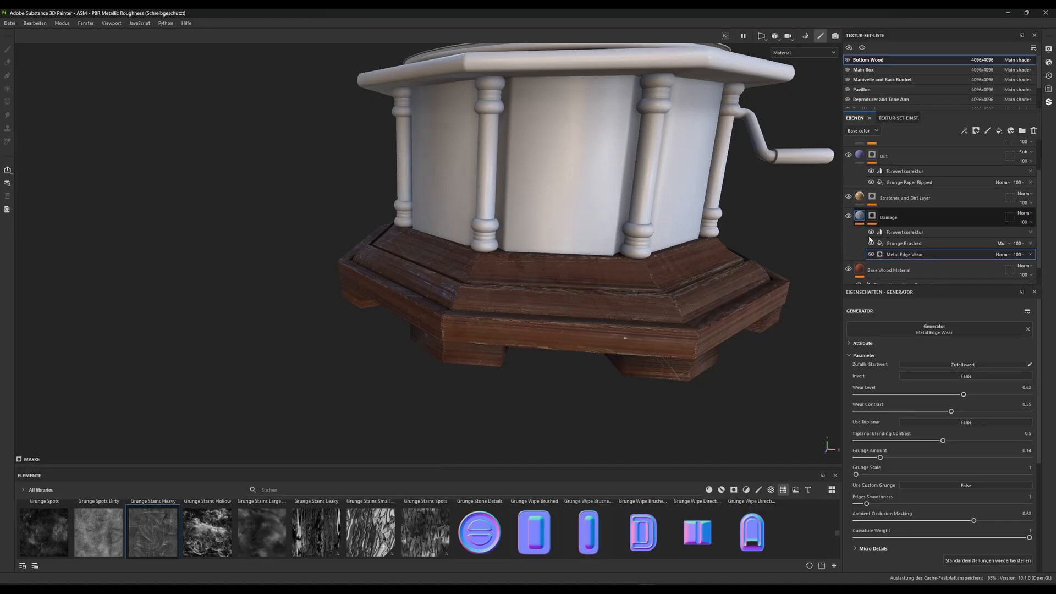
Change the Damage layer's base color to a brighter light orange
left_click(859, 216)
left_click(926, 455)
mouse_move(943, 467)
left_mouse_down()
mouse_move(952, 456)
mouse_move(939, 441)
mouse_move(959, 454)
mouse_move(947, 458)
left_mouse_up()
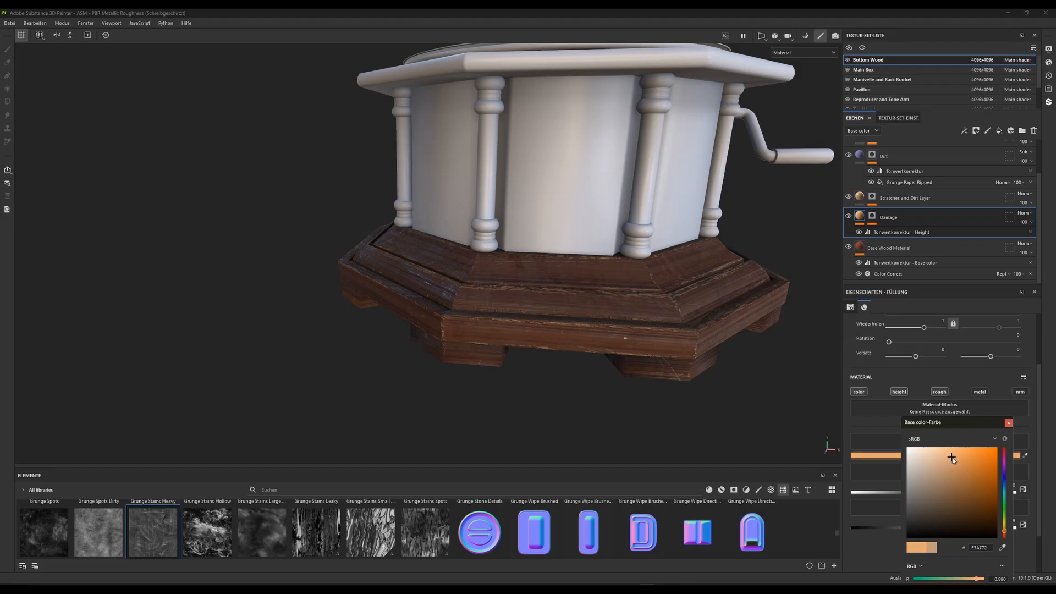
Examine the recolored edge wear on the wooden base from several angles and distances
left_click_drag(581, 359, 445, 237, "alt")
right_click_drag(444, 236, 441, 370, "alt")
left_click_drag(441, 370, 424, 367, "alt")
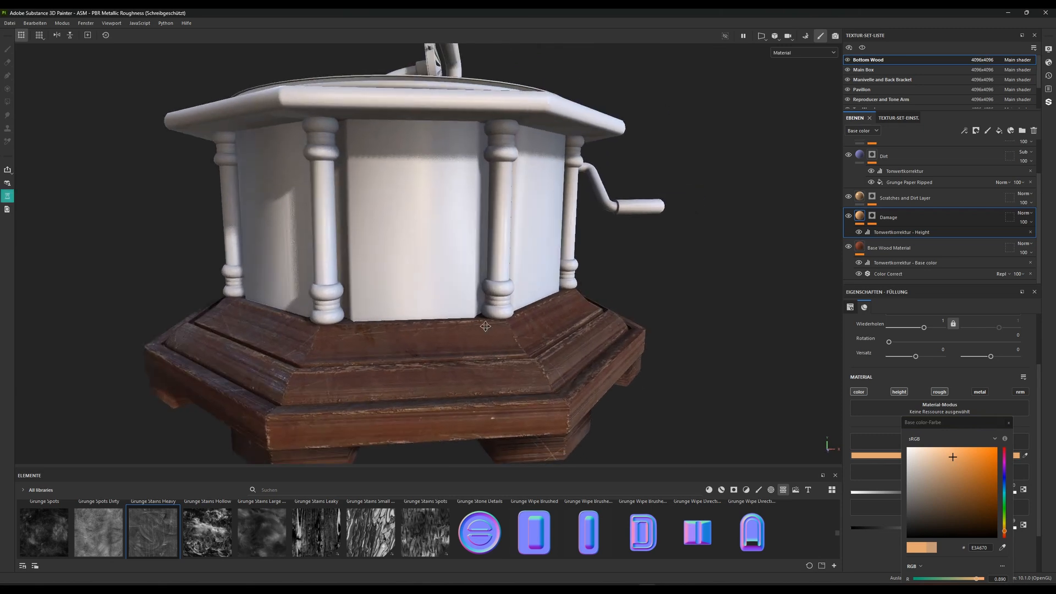
middle_click_drag(424, 367, 424, 298, "alt")
left_click_drag(424, 298, 464, 306, "alt")
right_click_drag(465, 306, 429, 238, "alt")
left_click(8, 196)
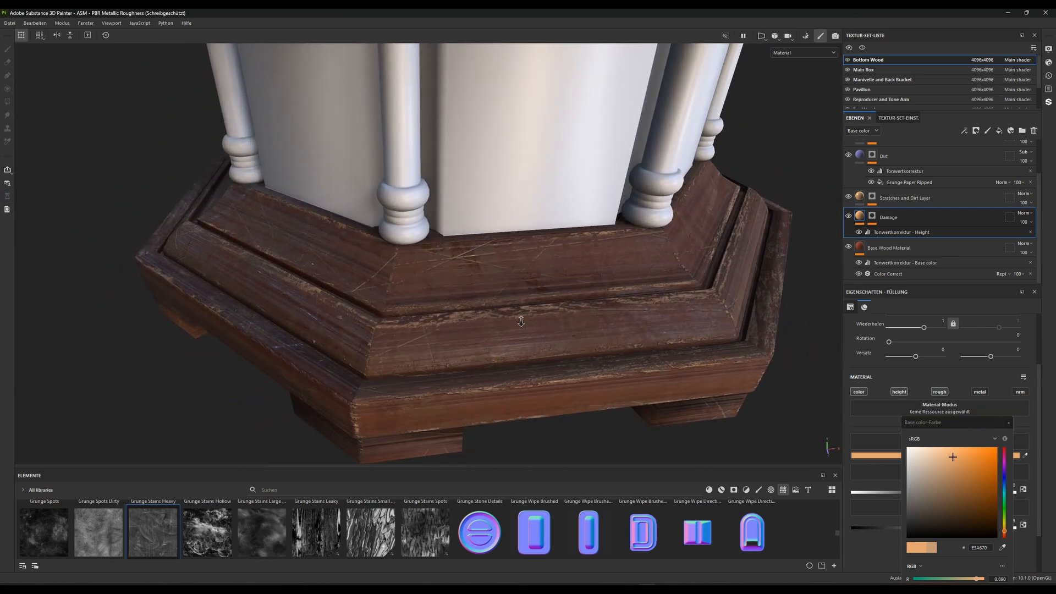
right_click_drag(521, 321, 531, 228, "alt")
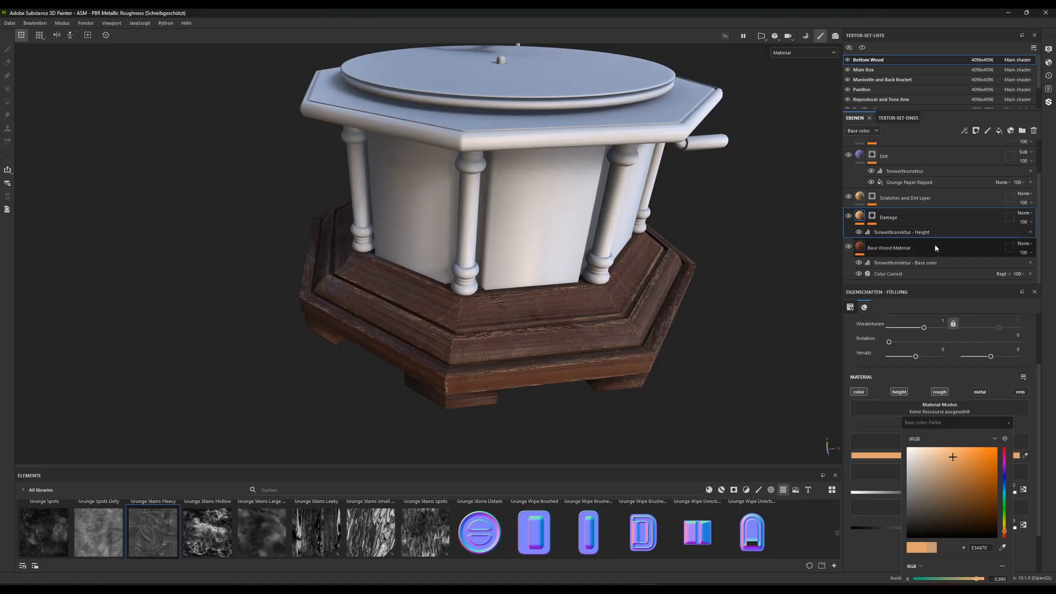
Hide the Damage, Scratches and Dirt, Dirt, Dust and Fatty layers, leaving only the Base Wood Material visible
left_click(848, 215)
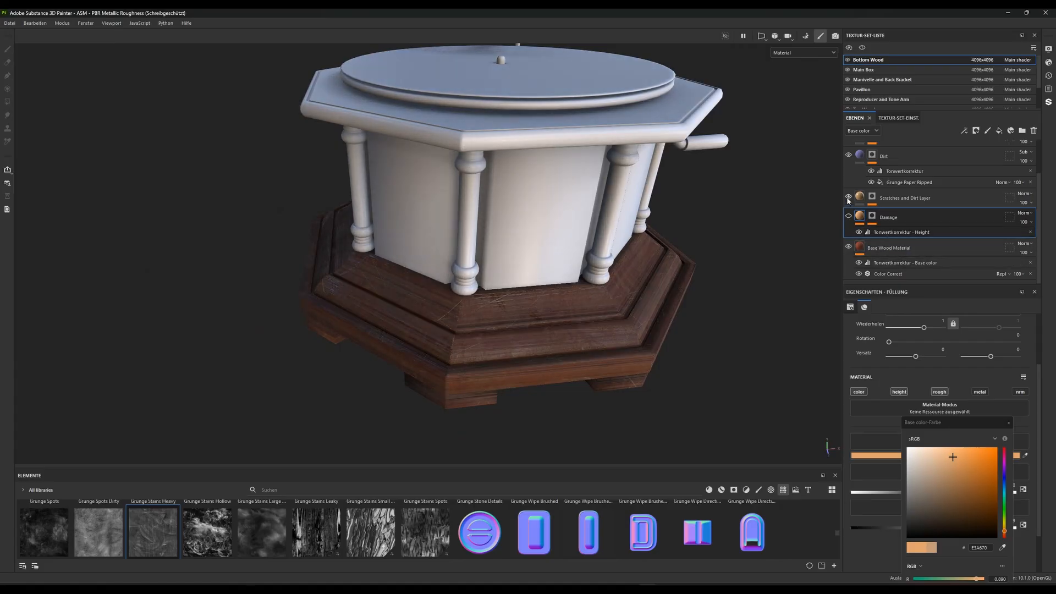
left_click(848, 197)
left_click(848, 155)
scroll(851, 165, "up", 2)
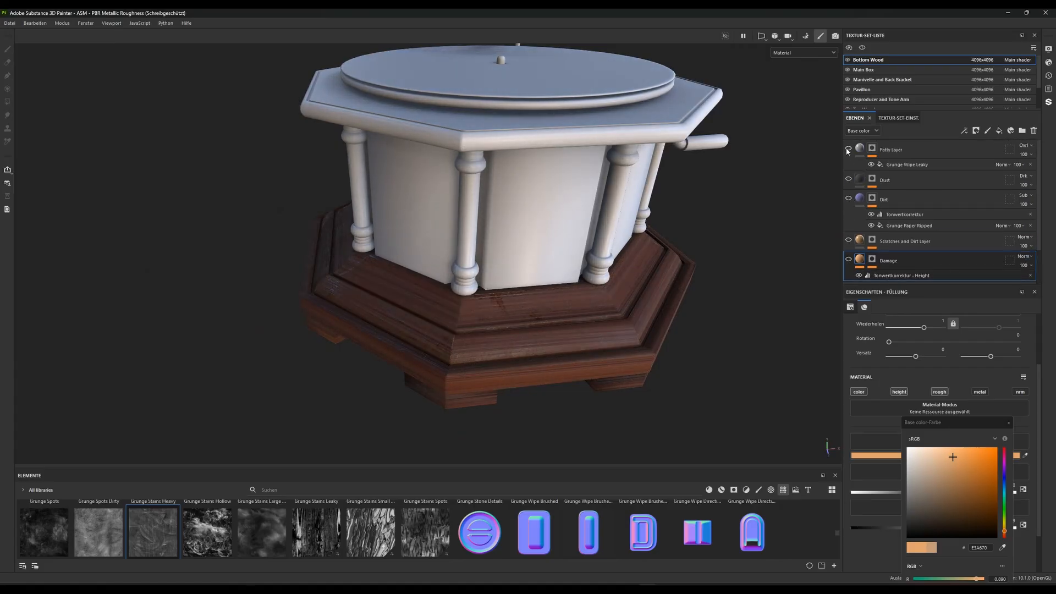
Examine the bare wood material on the base from several angles
right_click_drag(641, 264, 549, 315, "alt")
left_click_drag(548, 316, 537, 262, "alt")
right_click_drag(538, 262, 538, 390, "alt")
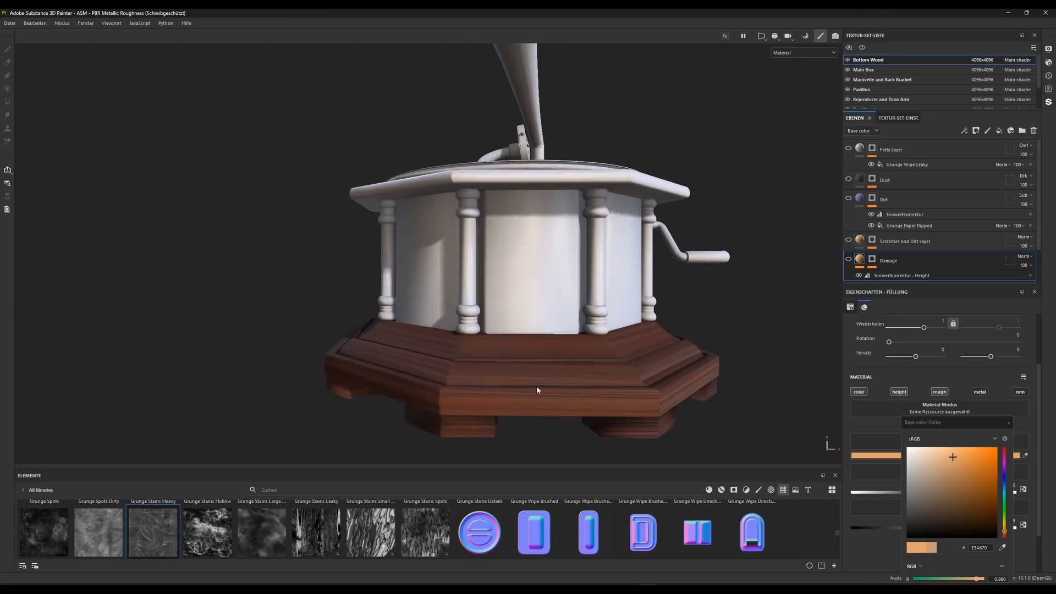
middle_click_drag(538, 390, 460, 281, "alt")
left_click_drag(460, 280, 458, 295, "alt")
middle_click_drag(458, 295, 512, 328, "alt")
right_click_drag(511, 329, 486, 328, "alt")
left_click_drag(486, 328, 476, 321, "alt")
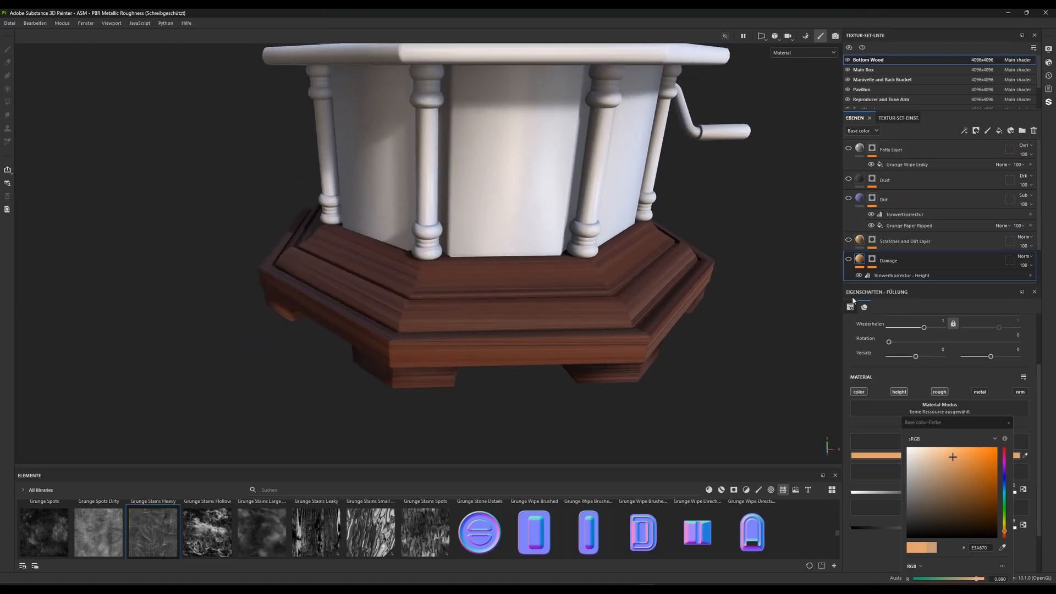
scroll(864, 270, "down", 2)
right_click_drag(624, 322, 642, 324, "alt")
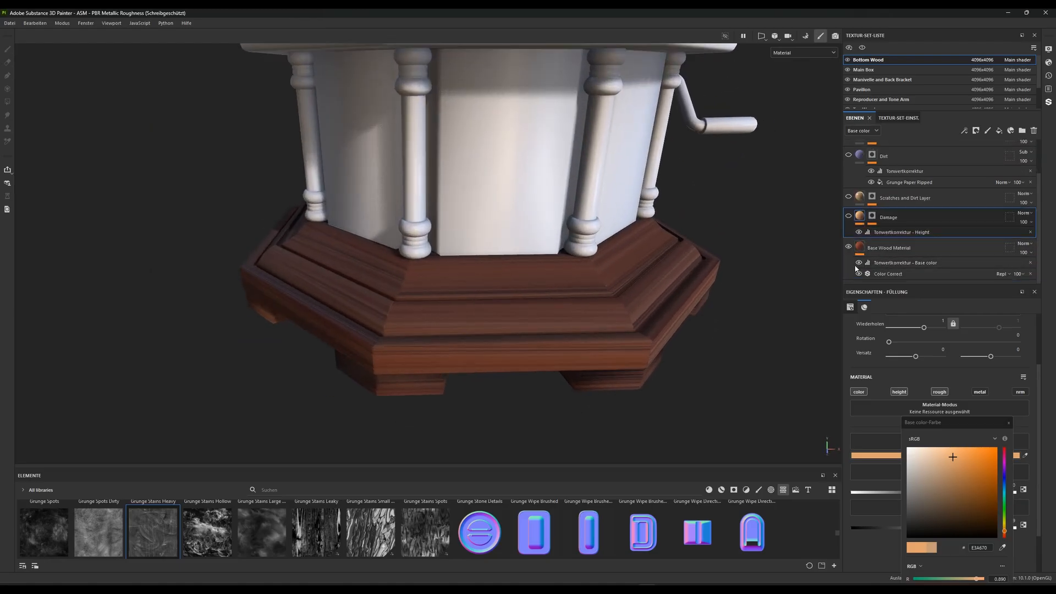
Compare the Base Wood Material with and without its base color levels and Color Correct effects
left_click(859, 263)
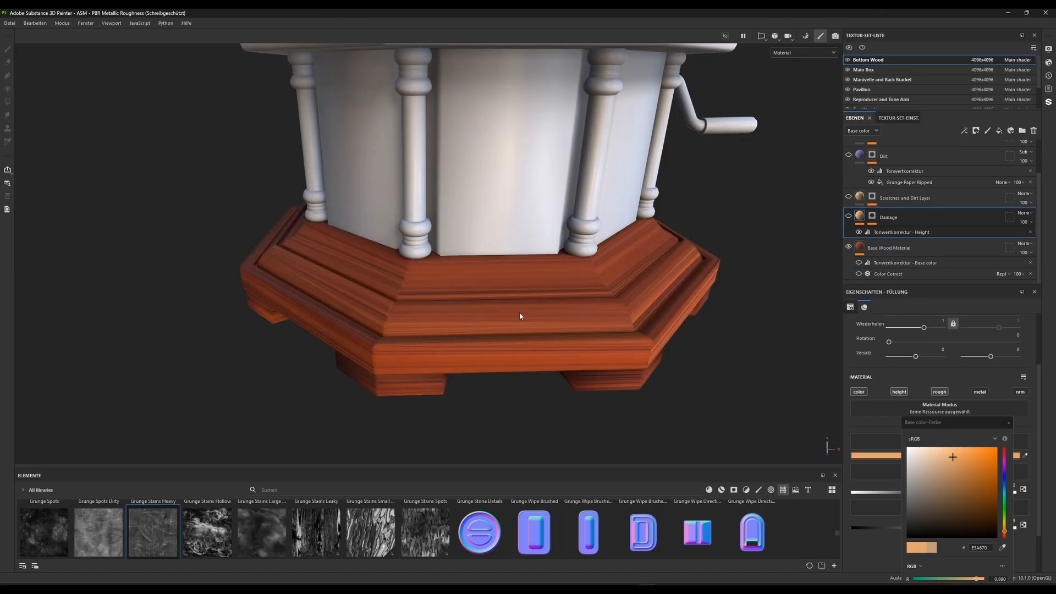
left_click(859, 274)
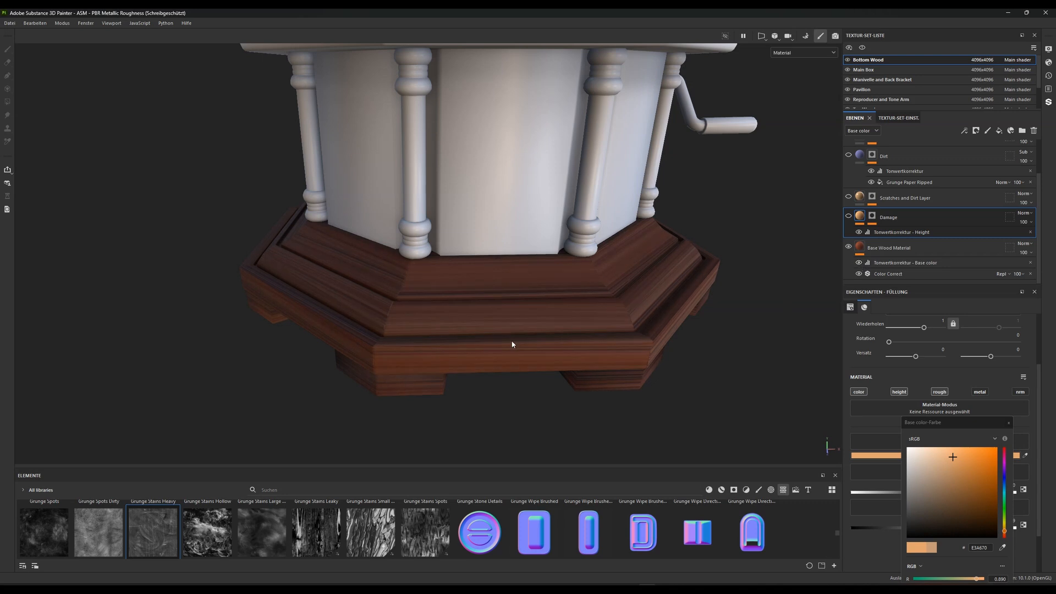
left_click_drag(563, 335, 486, 294, "alt")
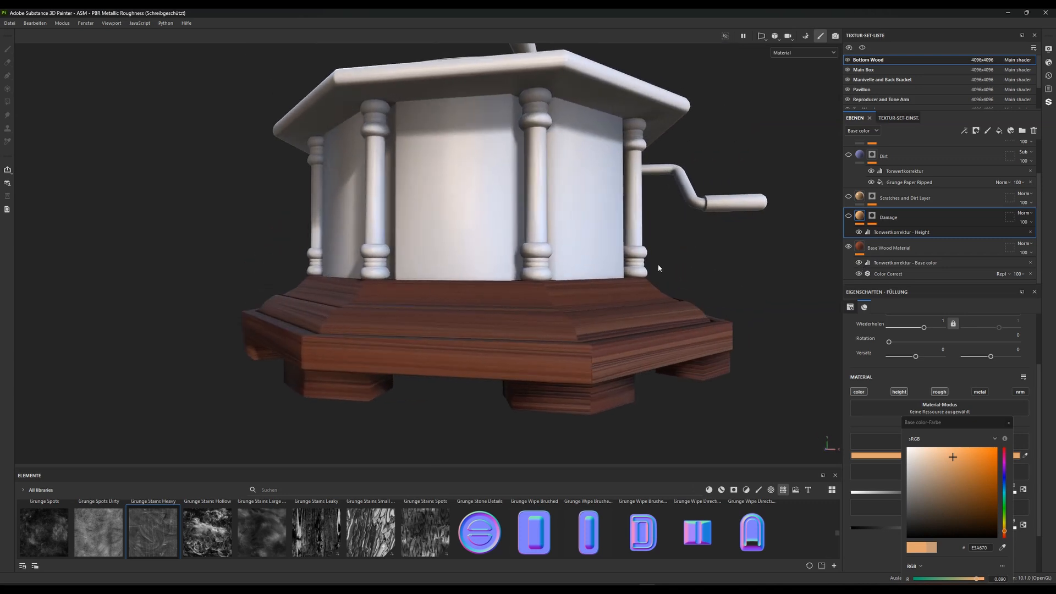
Show the Damage layer again and examine its edge wear around the wooden base
left_click(848, 216)
scroll(448, 304, "up", 5)
right_click_drag(473, 313, 449, 293, "alt")
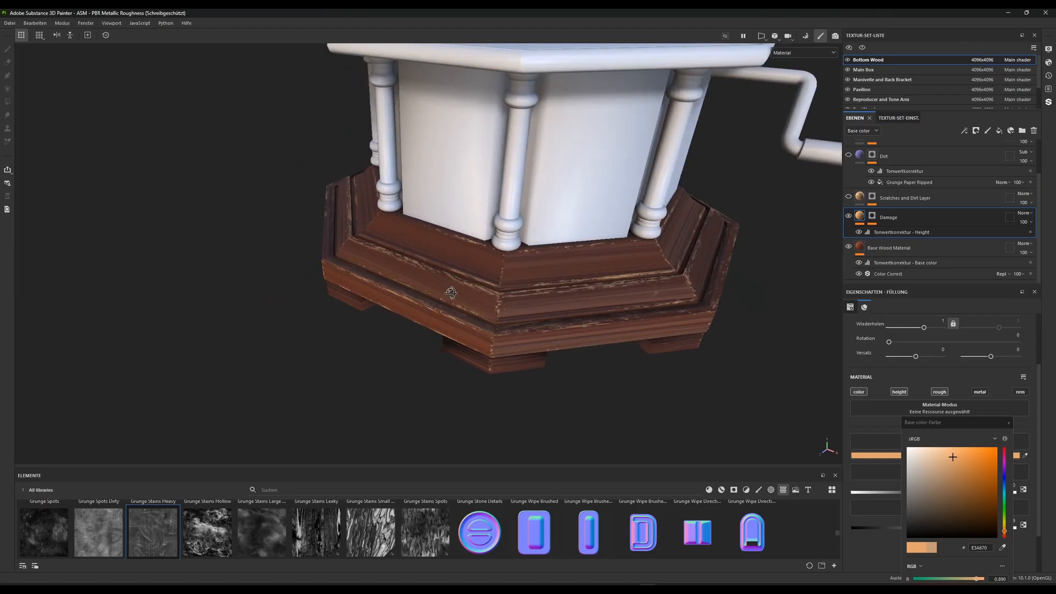
left_click_drag(448, 293, 523, 271, "alt")
right_click_drag(523, 271, 535, 307, "alt")
left_click_drag(535, 307, 568, 295, "alt")
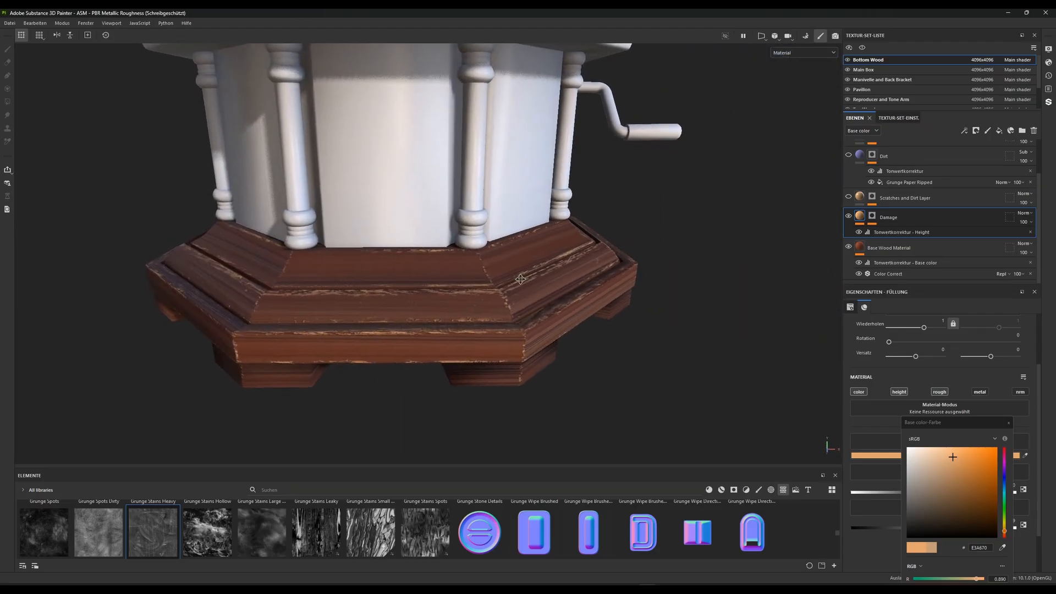
right_click_drag(601, 321, 576, 265, "alt")
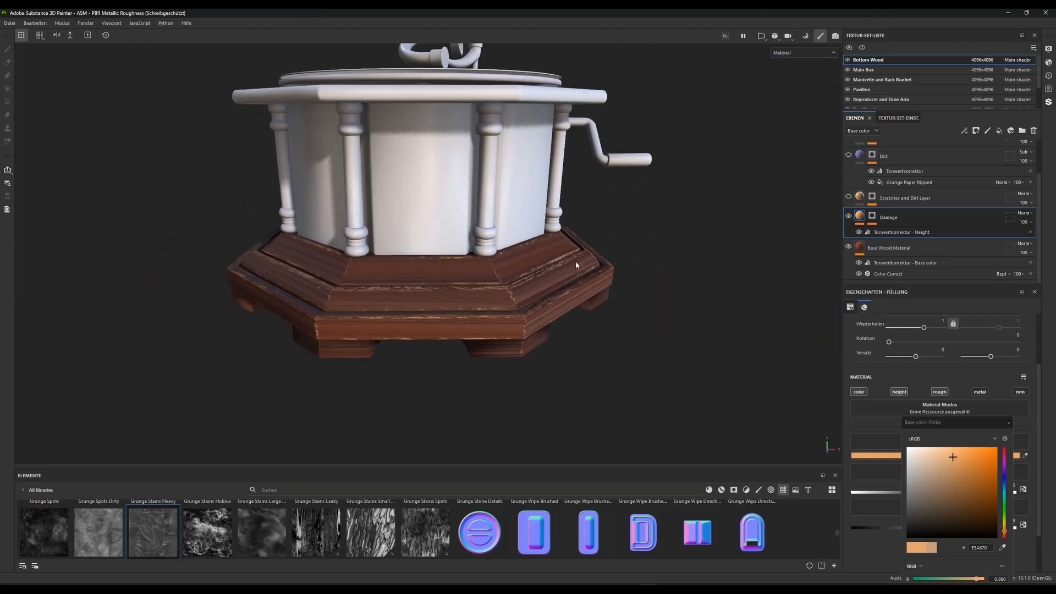
left_click_drag(576, 265, 658, 252, "alt")
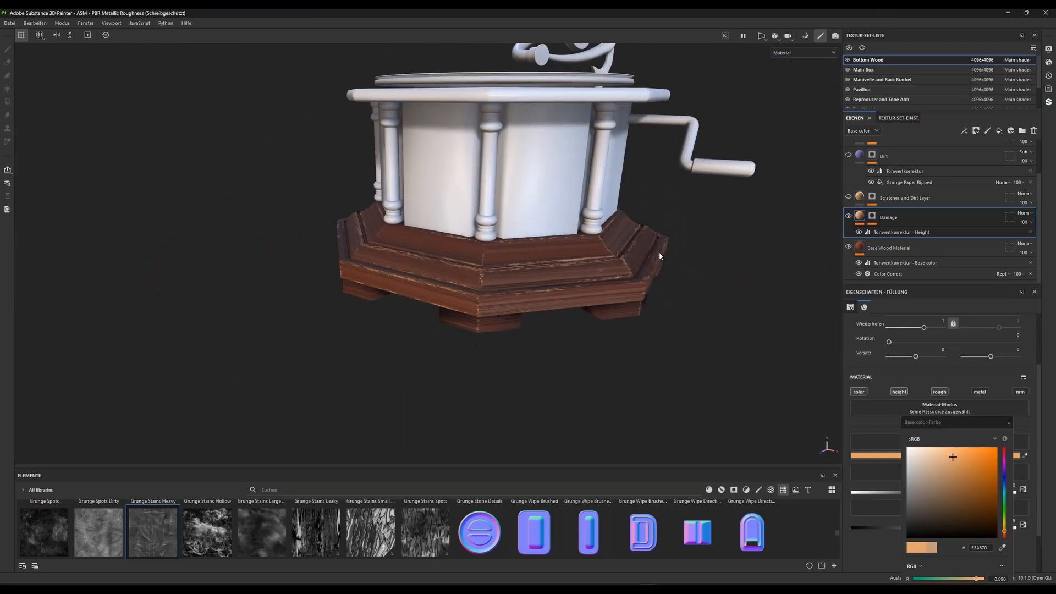
Show the Scratches and Dirt Layer and the Dirt layer again to check their effect on the base
left_click(849, 197)
right_click_drag(558, 235, 413, 266, "alt")
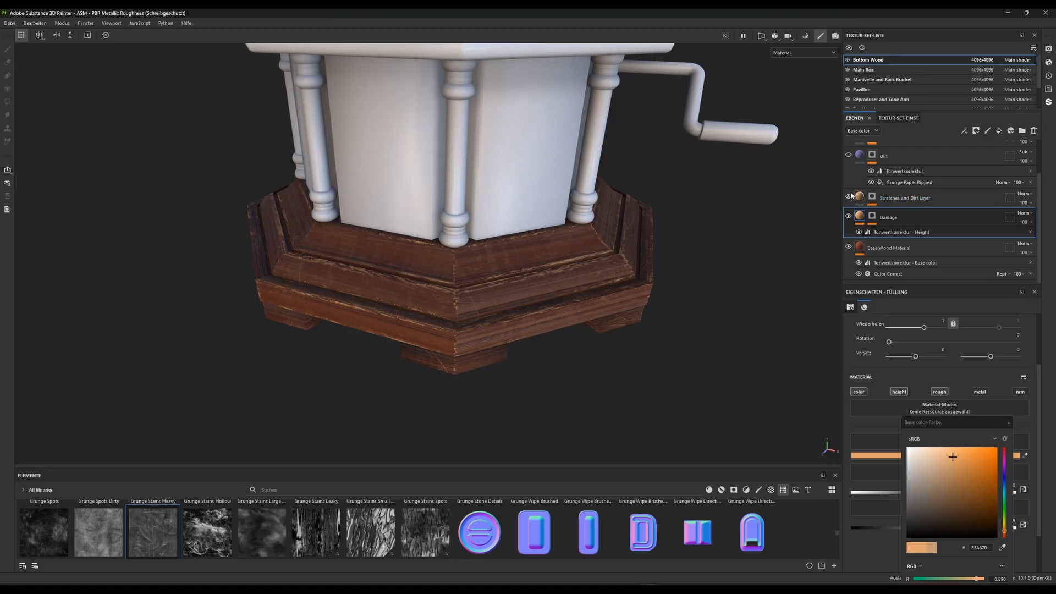
scroll(852, 193, "up", 1)
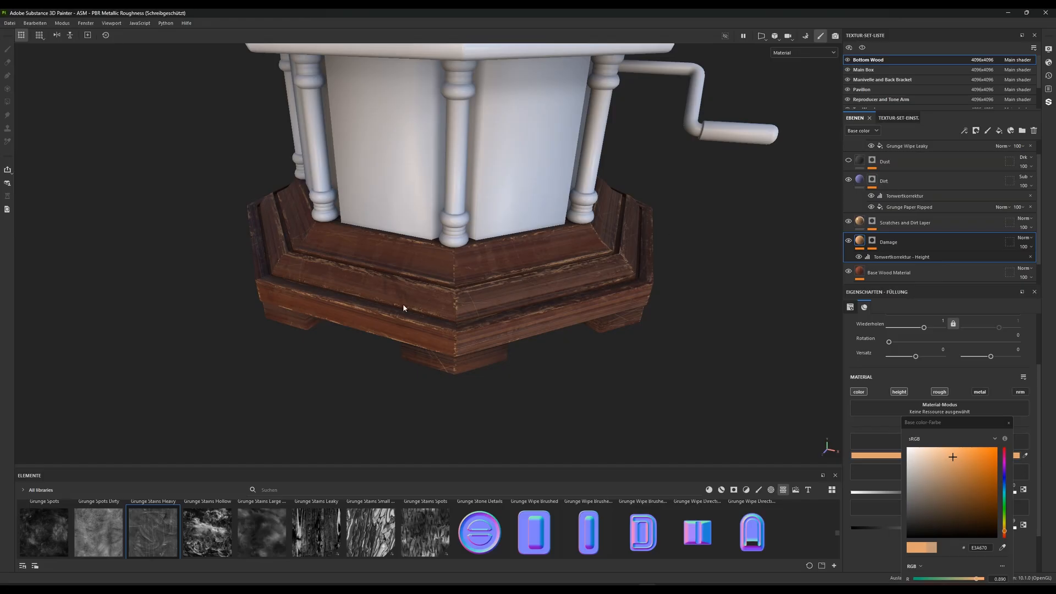
Set the balance to 0.59 for the Grunge Paper Ripped fill in the Dirt layer's mask
left_click(873, 180)
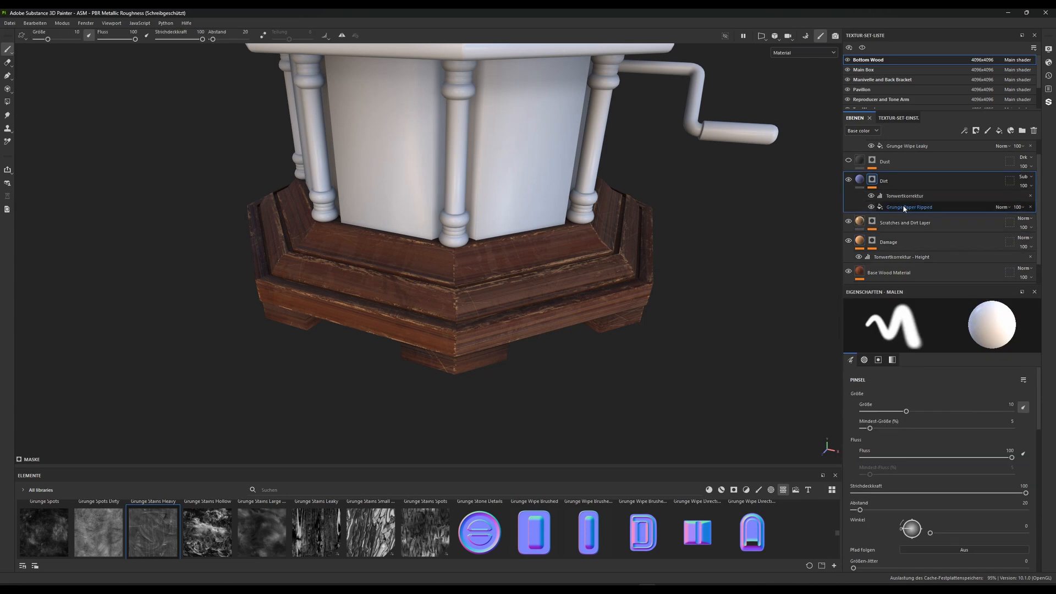
left_click(905, 208)
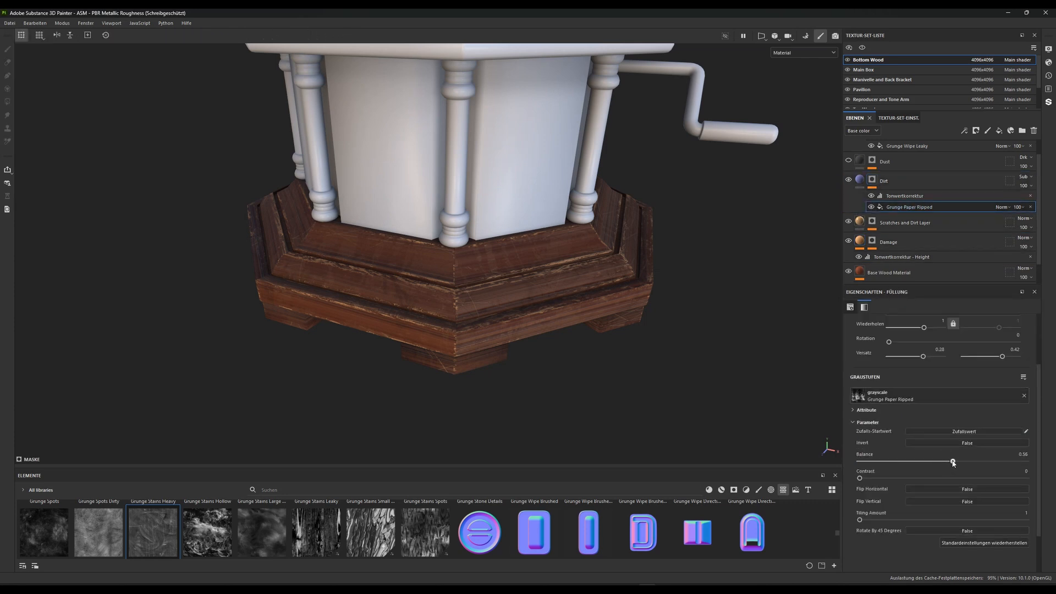
mouse_move(953, 461)
left_mouse_down()
mouse_move(930, 464)
mouse_move(975, 460)
mouse_move(931, 461)
mouse_move(958, 456)
left_mouse_up()
Show the Dust layer and the Fatty Layer again to complete the layered wood look
scroll(866, 197, "up", 1)
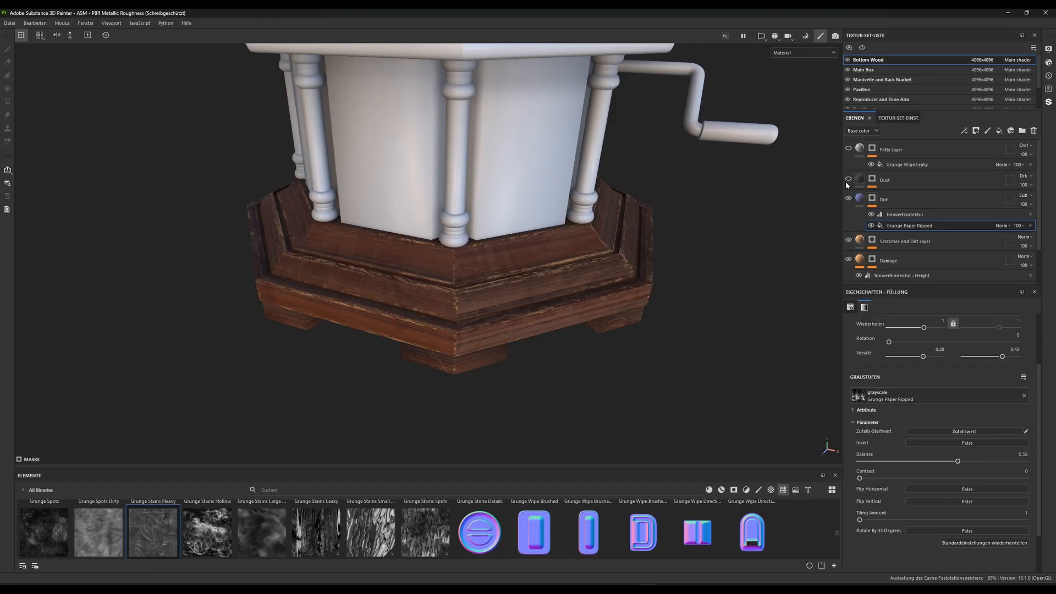
left_click(849, 179)
left_click(863, 181)
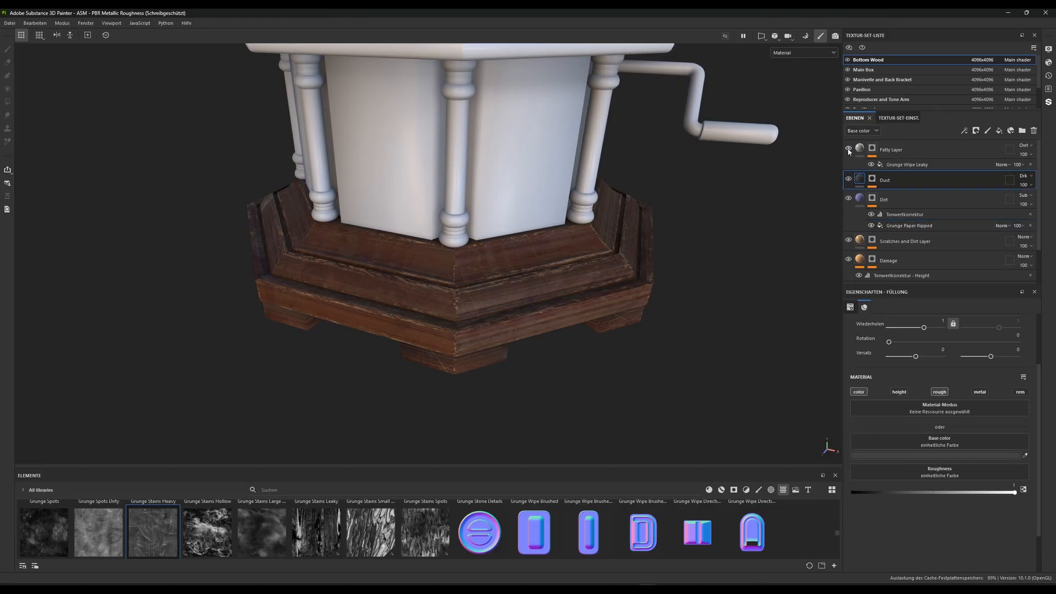
Raise the contrast to 0.47 for the Grunge Wipe Leaky fill in the Fatty Layer's mask
left_click(878, 156)
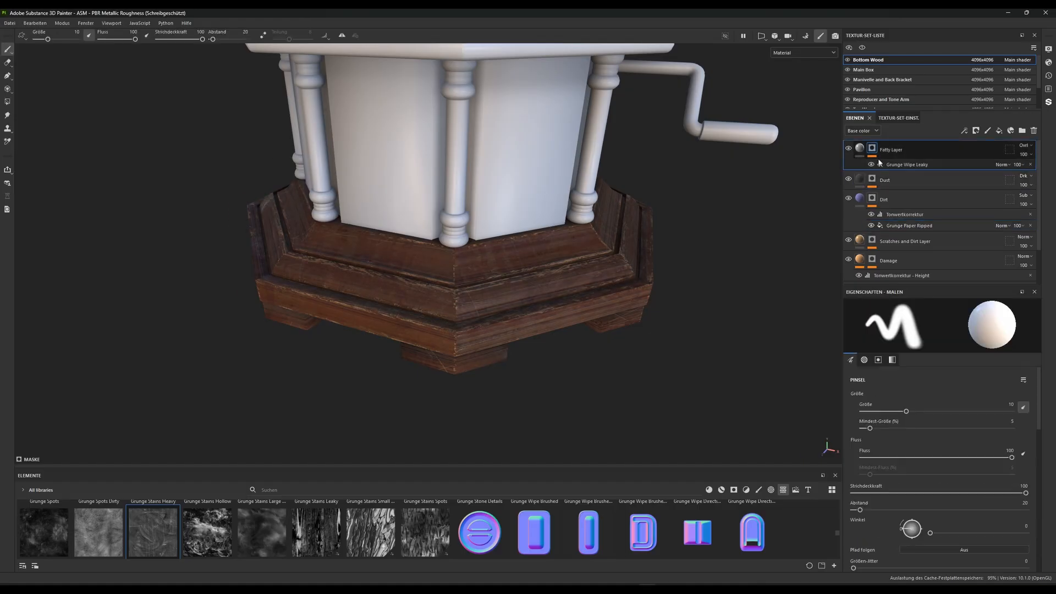
left_click(879, 163)
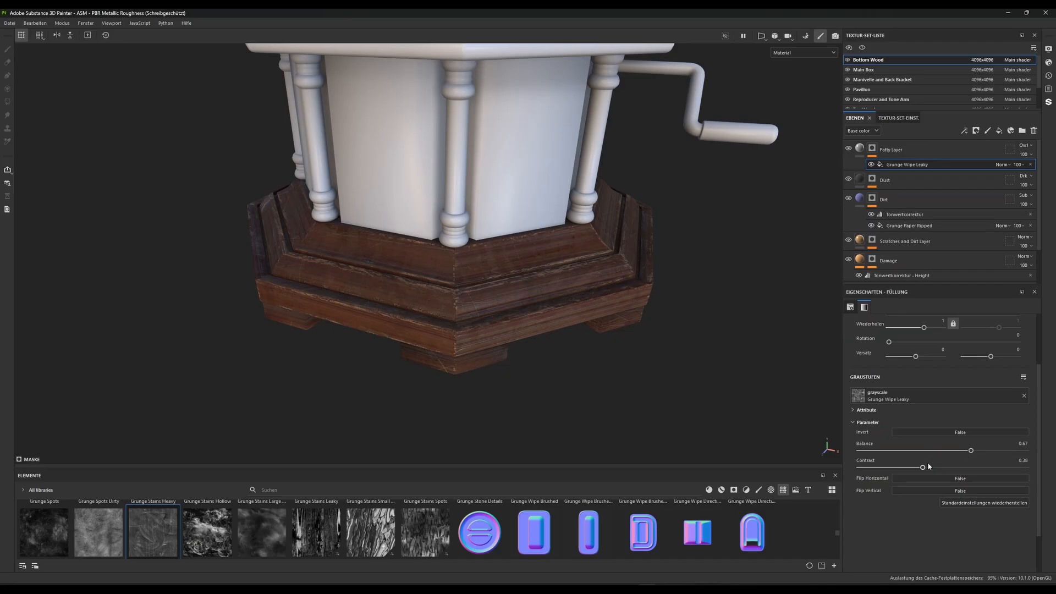
mouse_move(956, 467)
left_mouse_down()
mouse_move(830, 467)
mouse_move(1018, 468)
mouse_move(866, 467)
mouse_move(953, 467)
mouse_move(866, 467)
mouse_move(939, 467)
left_mouse_up()
Inspect the finished damaged wood on the base from close up and from a distance
scroll(472, 392, "down", 4)
left_click_drag(493, 288, 548, 286, "alt")
scroll(547, 286, "up", 3)
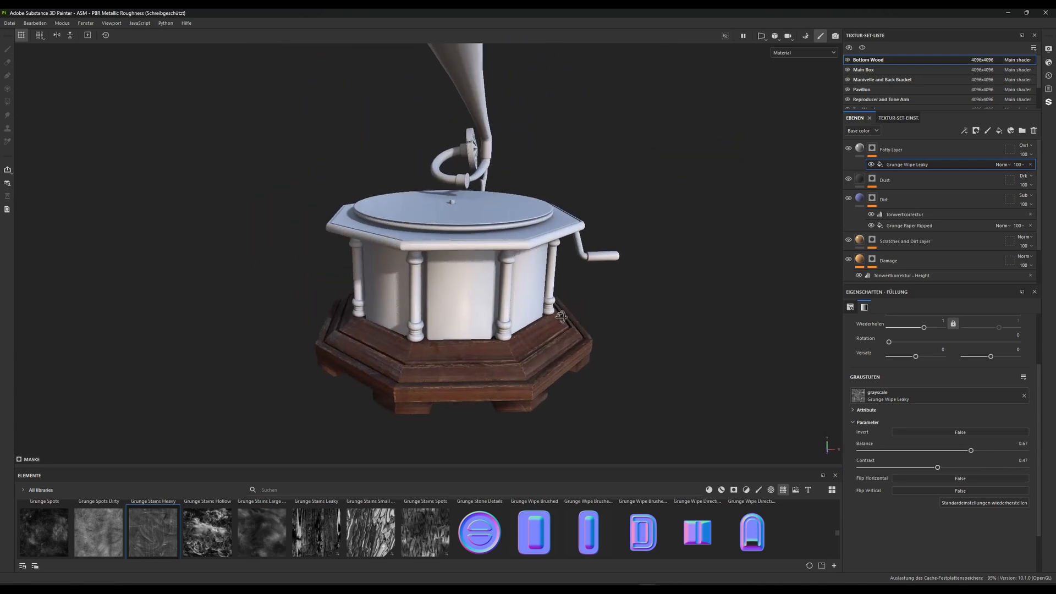
left_click_drag(545, 330, 502, 318, "alt")
scroll(541, 297, "up", 2)
scroll(509, 396, "up", 2)
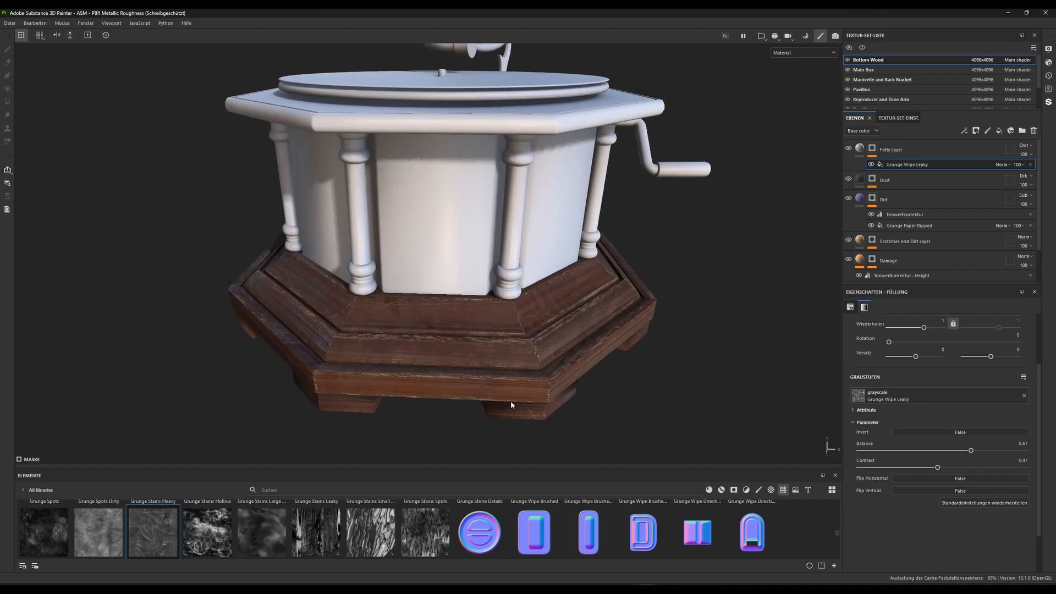
left_click_drag(510, 400, 470, 335, "alt")
left_click_drag(420, 424, 471, 358, "alt")
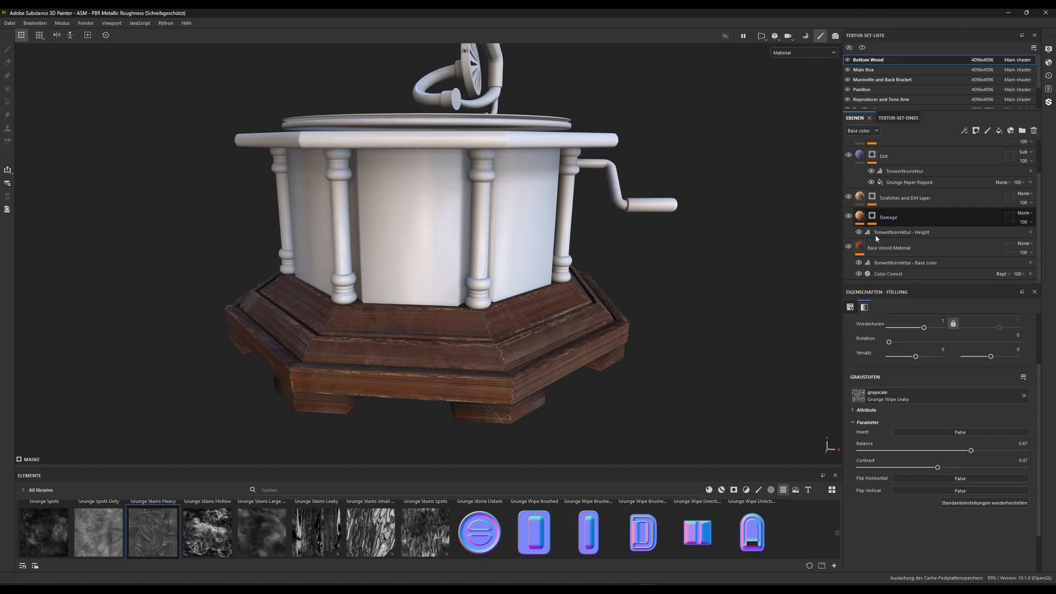
Add a folder above the Fatty Layer and name it "Damaged Wood Gramophone"
left_click(925, 148)
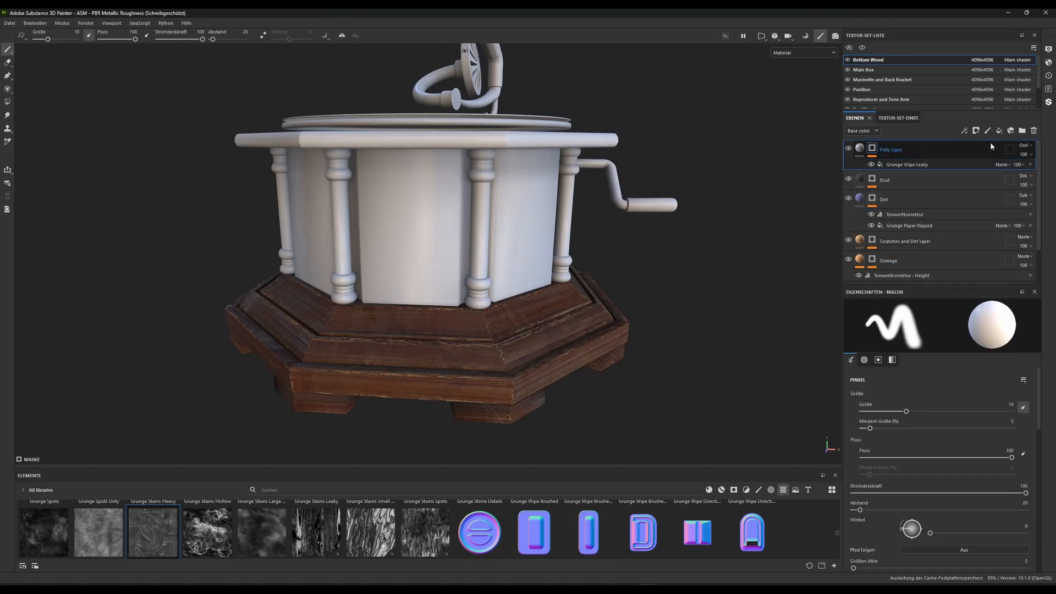
left_click(1023, 131)
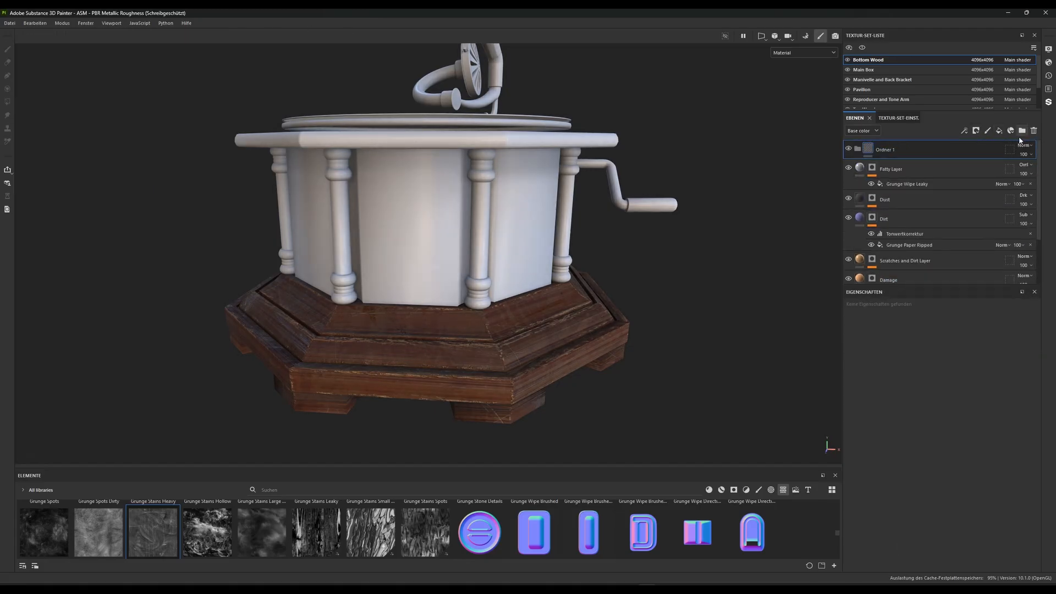
double_click(893, 149)
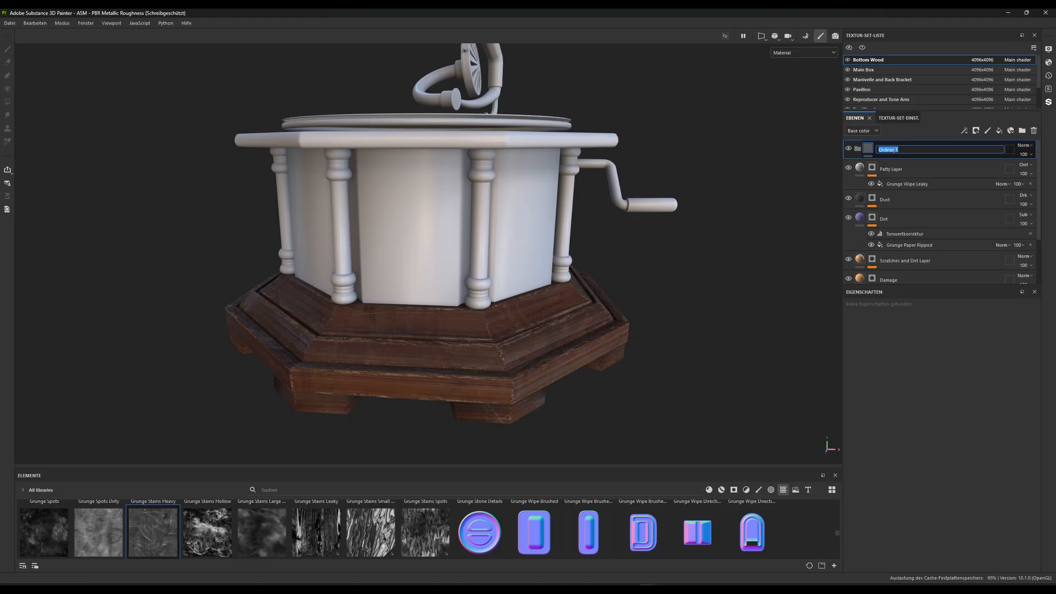
type("Damaged Wood Gramophone")
key("Return")
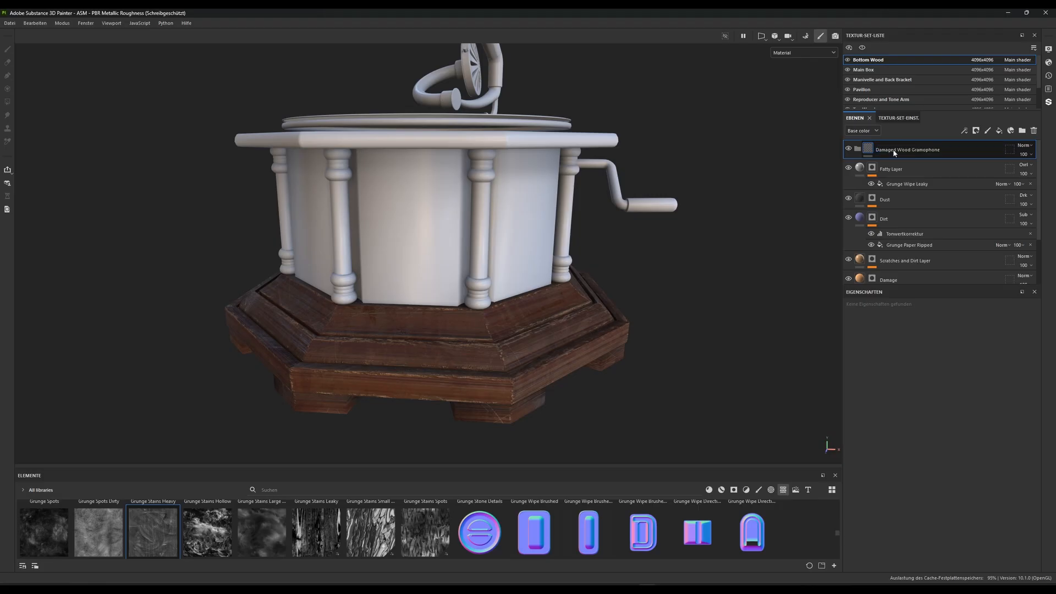
Move all layers from the Fatty Layer down to Base Wood Material into the "Damaged Wood Gramophone" folder
left_click(912, 170)
scroll(916, 204, "down", 3)
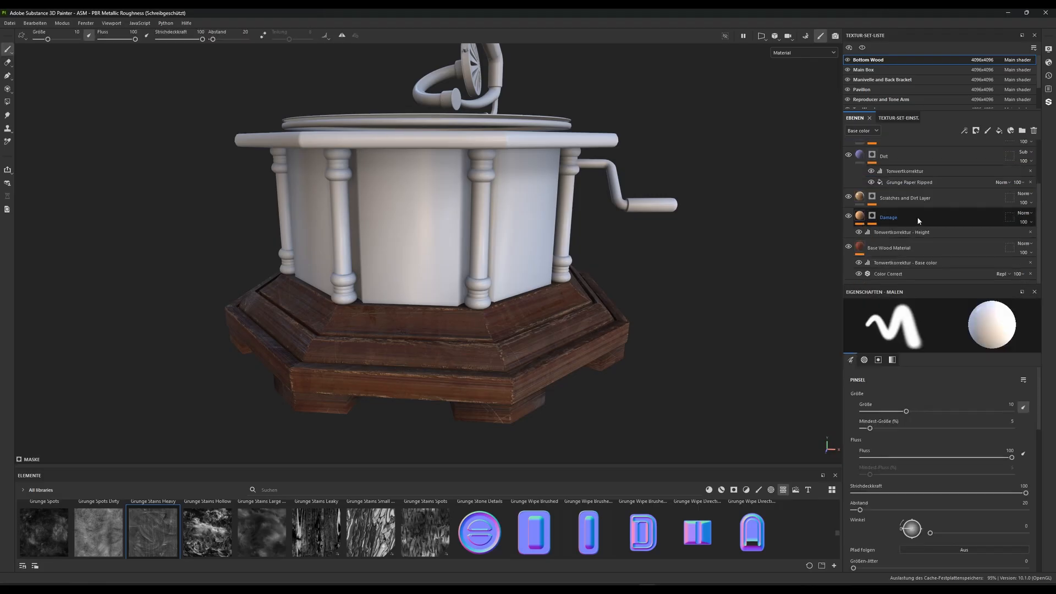
left_click(901, 248)
scroll(919, 225, "up", 3)
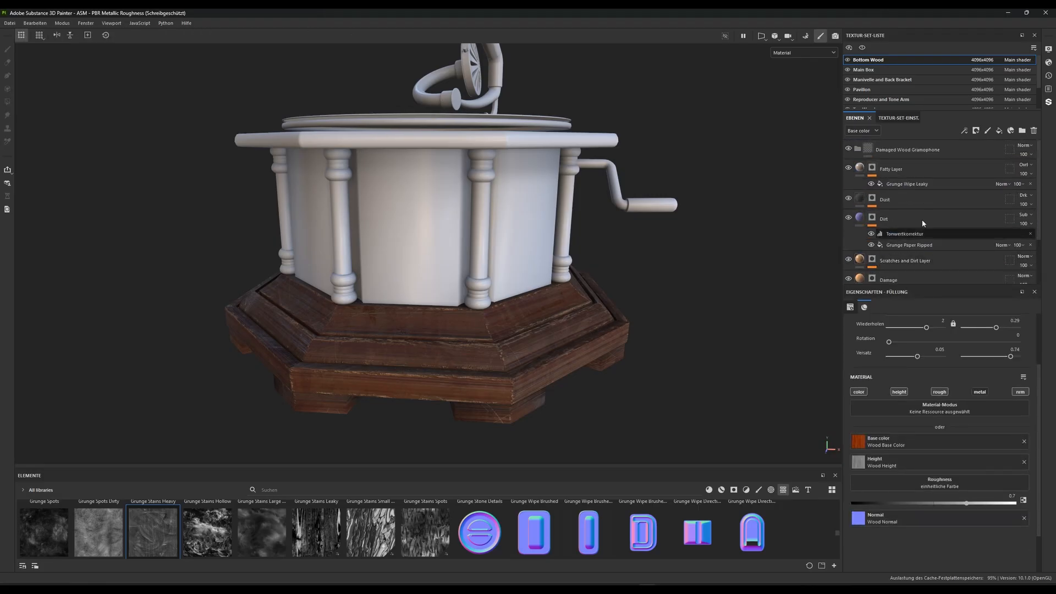
left_click(900, 168, "shift")
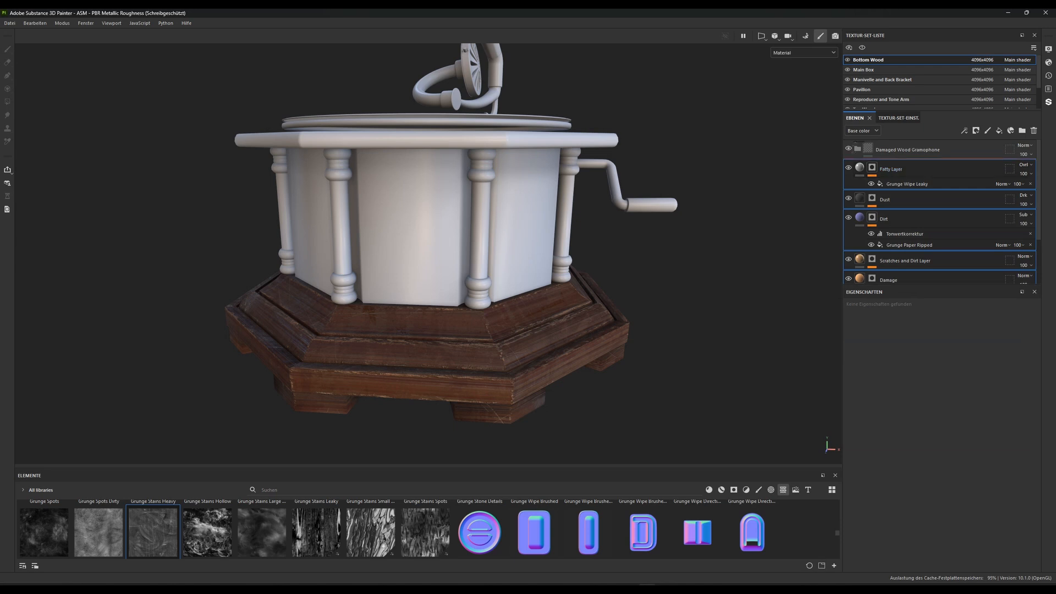
left_click_drag(900, 167, 902, 150)
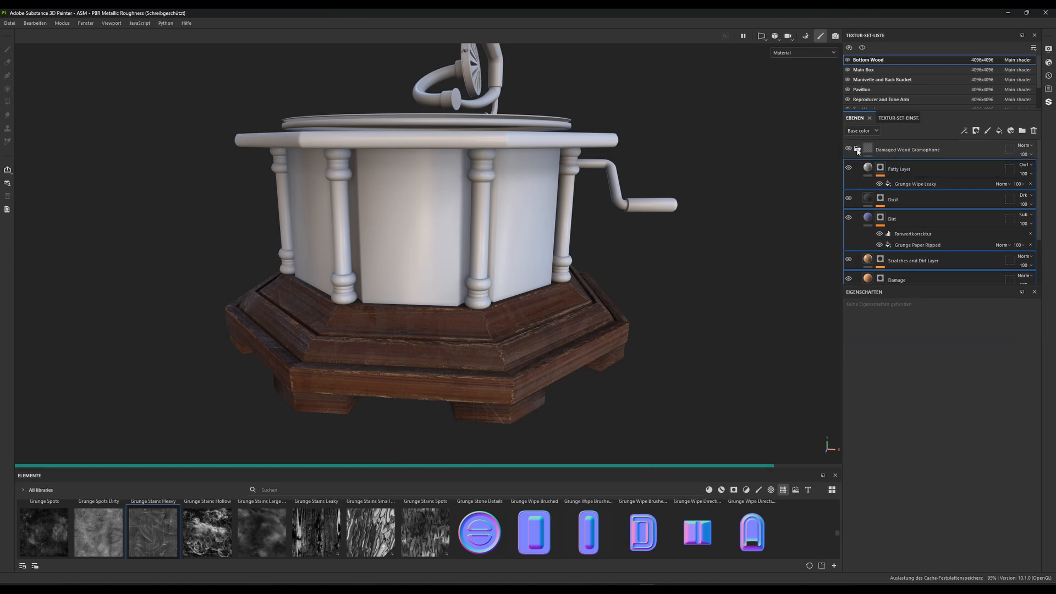
Collapse the "Damaged Wood Gramophone" folder and create a smart material from it
left_click(858, 149)
right_click(902, 150)
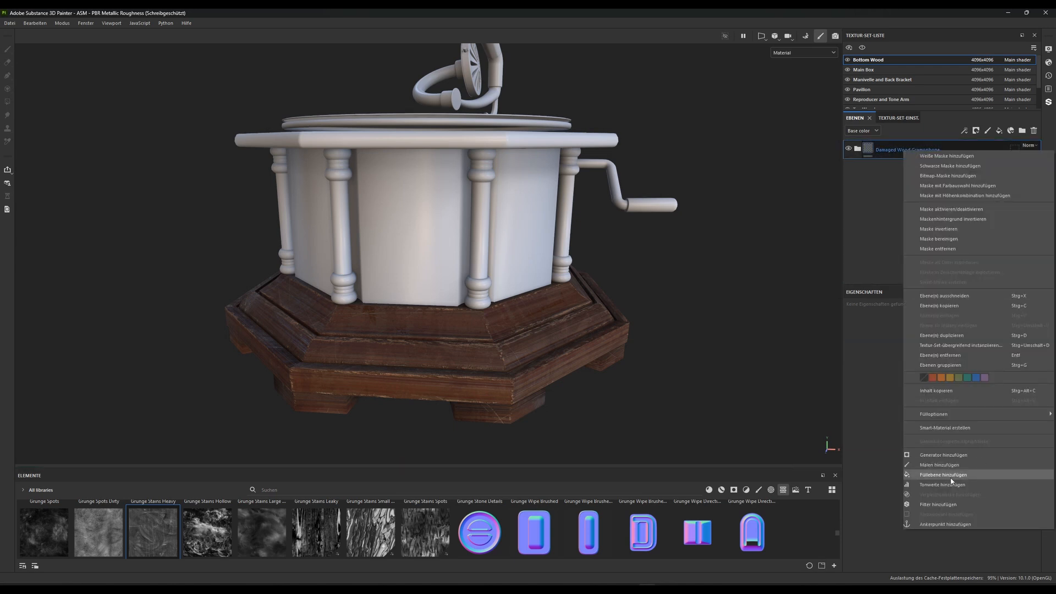
left_click(944, 427)
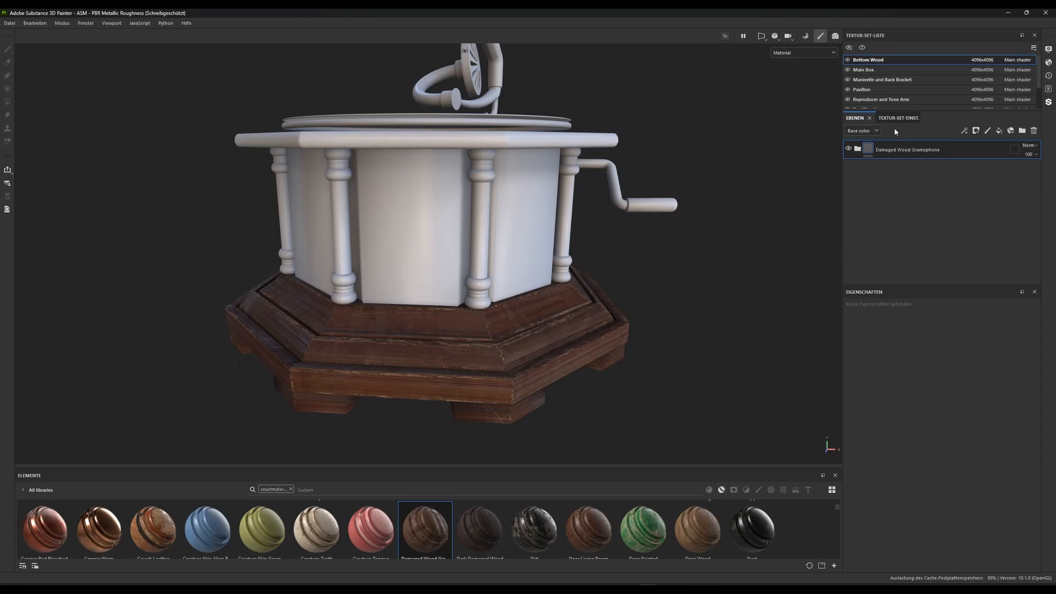
Apply the Damaged Wood Gramophone smart material to the Main Box texture set and delete its empty Layer 1
left_click(871, 70)
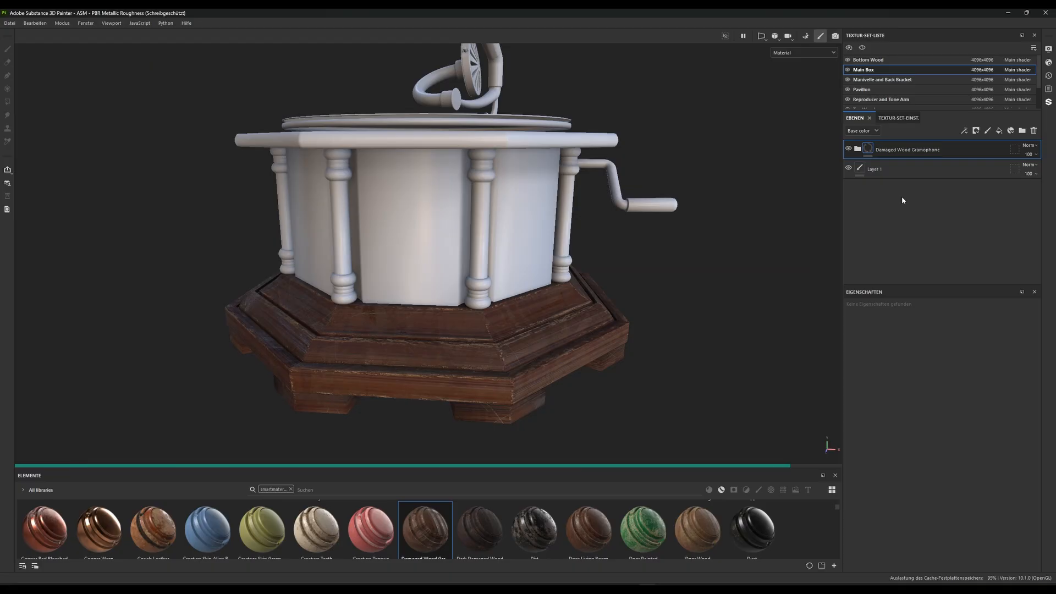
left_click(888, 173)
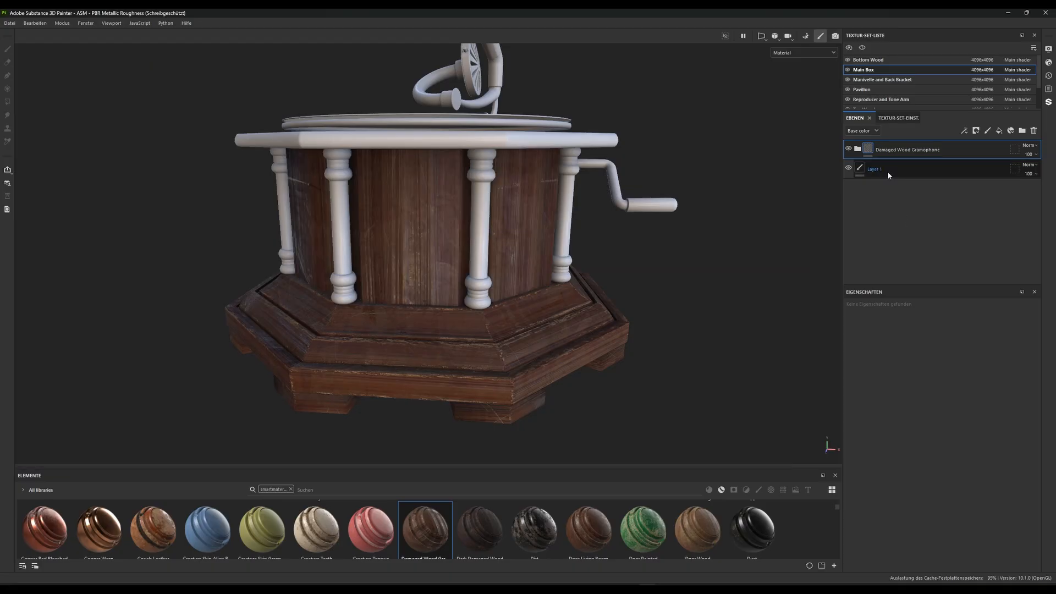
key("Delete")
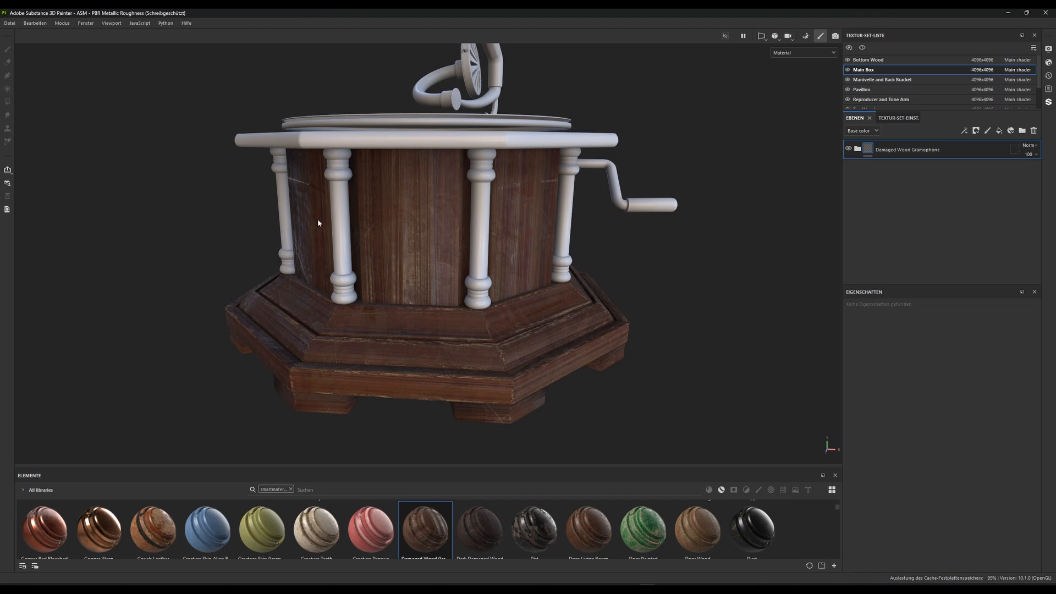
left_click_drag(318, 222, 507, 273, "alt")
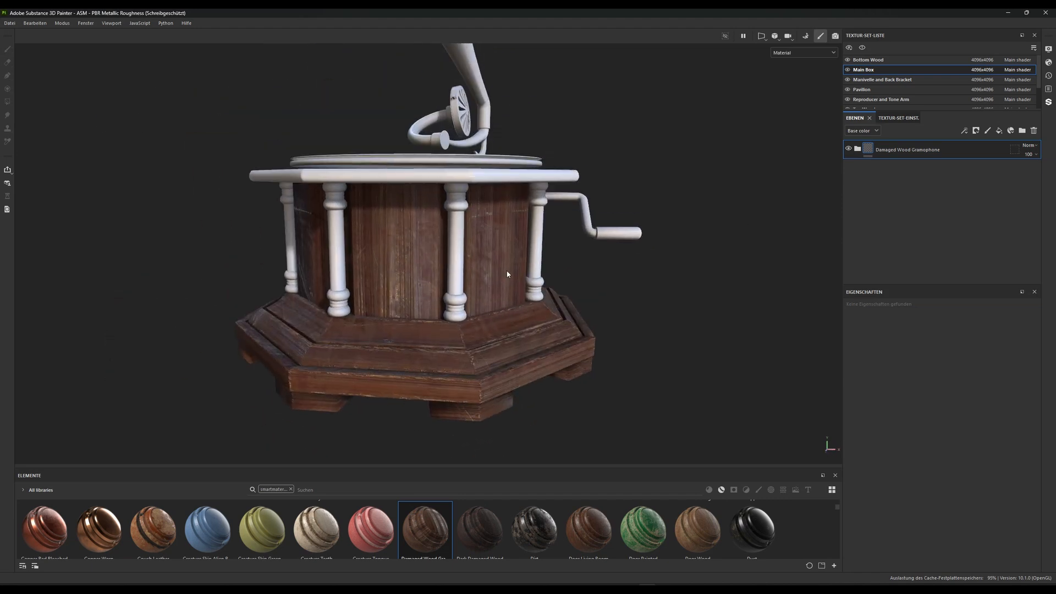
Set the horizontal UV repeat of the Main Box's Base Wood Material layer to 1
left_click(857, 149)
scroll(886, 210, "down", 3)
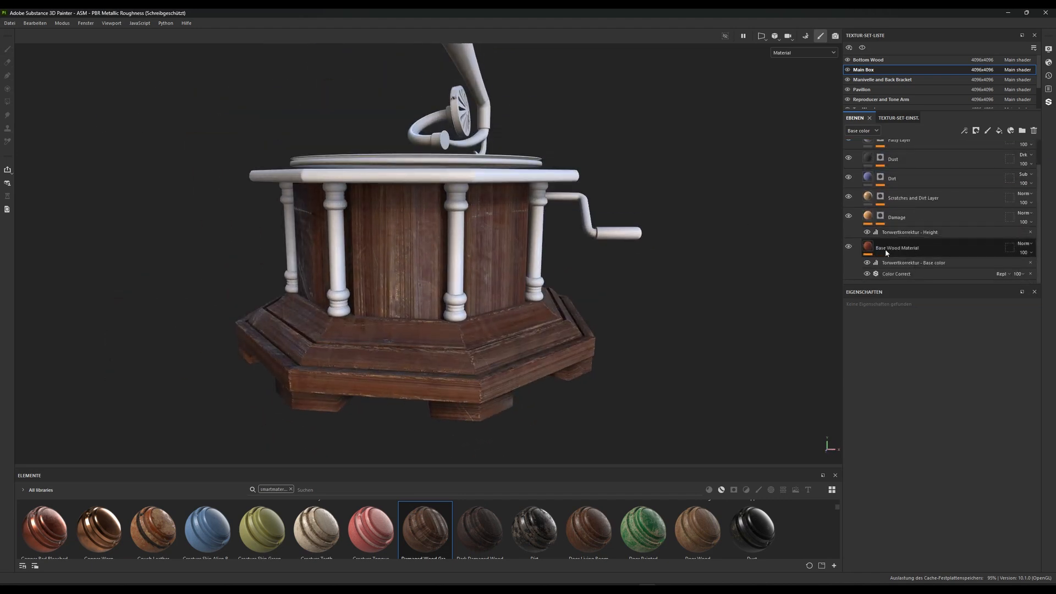
left_click(885, 249)
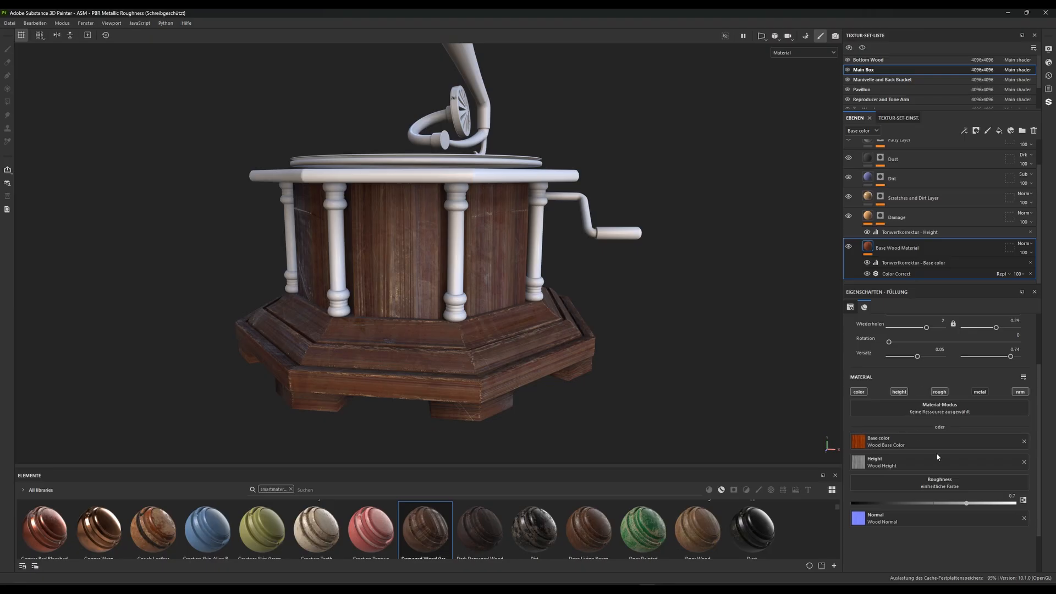
scroll(946, 440, "up", 2)
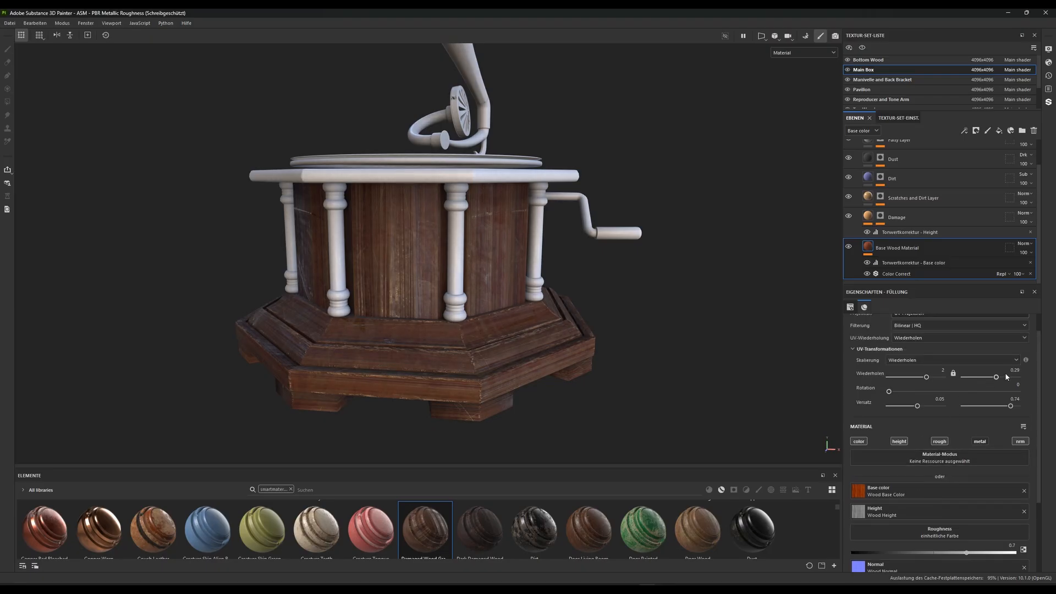
left_click(942, 371)
type("1")
key("Return")
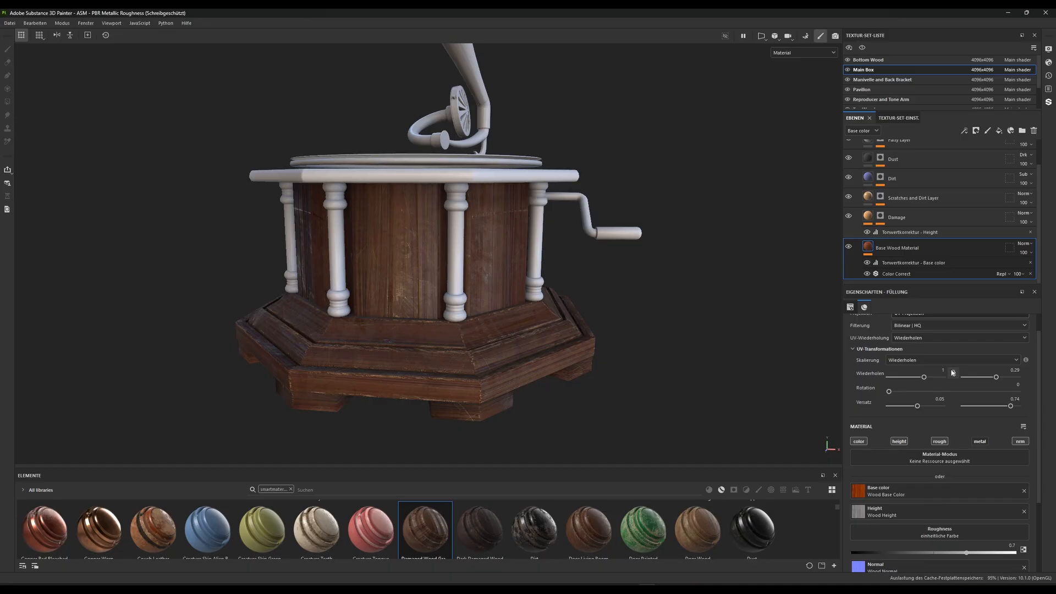
Try vertical UV repeats of 0.5 and 1 on the Base Wood Material layer
left_click(1014, 369)
type("0.5")
key("Return")
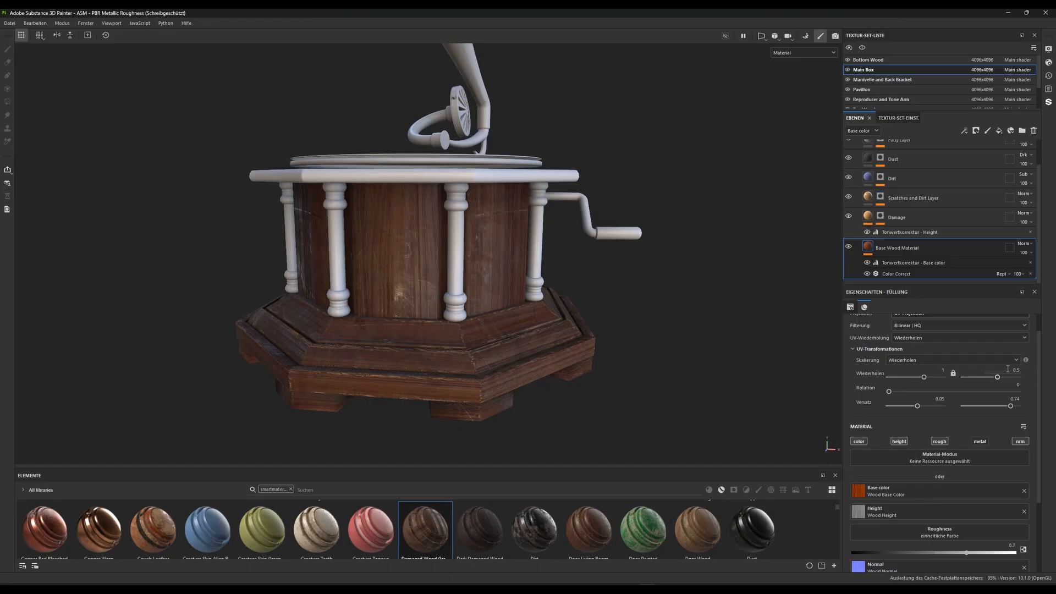
key("Return")
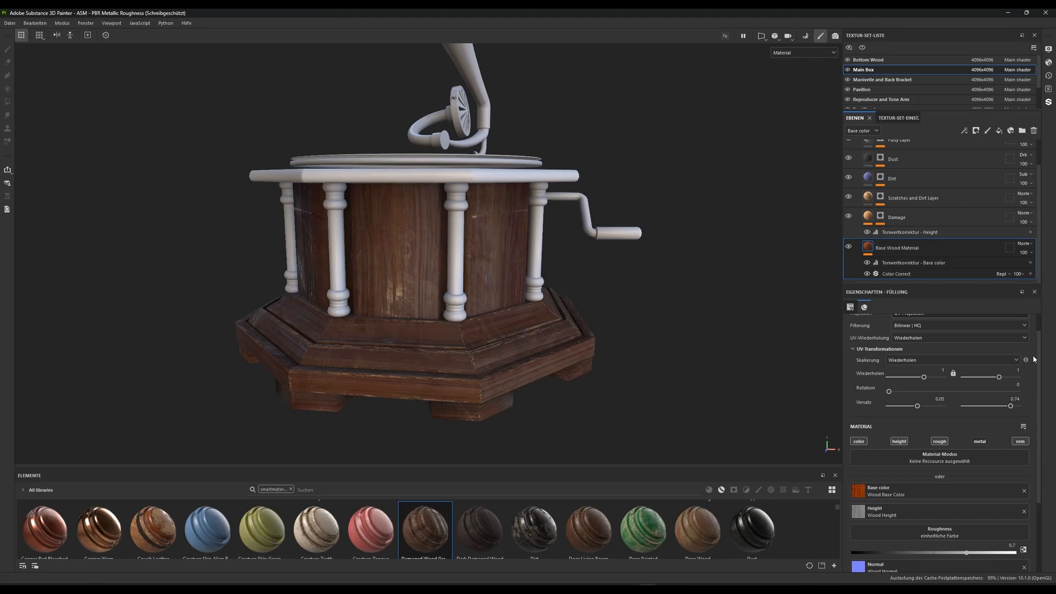
Set the Base Wood Material's vertical UV repeat to 0.75 and check the wood grain on the main box
left_click(1017, 371)
type("0.75")
key("Return")
left_click_drag(398, 301, 389, 307, "alt")
right_click_drag(407, 276, 421, 307, "alt")
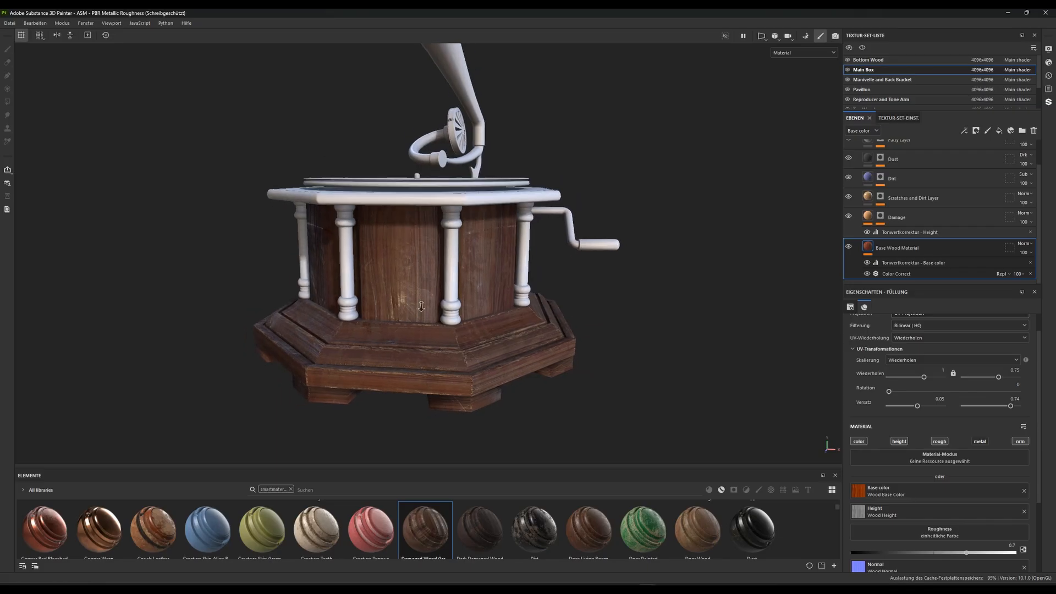
left_click_drag(421, 307, 441, 288, "alt")
right_click_drag(441, 287, 460, 336, "alt")
left_click_drag(459, 335, 486, 372, "alt")
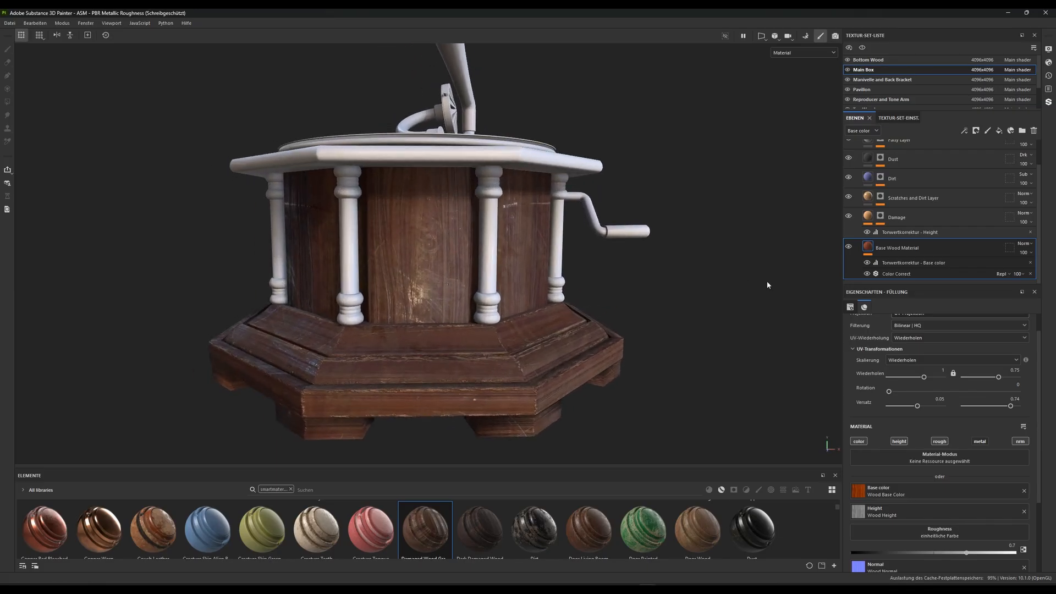
left_click_drag(767, 285, 700, 299, "alt")
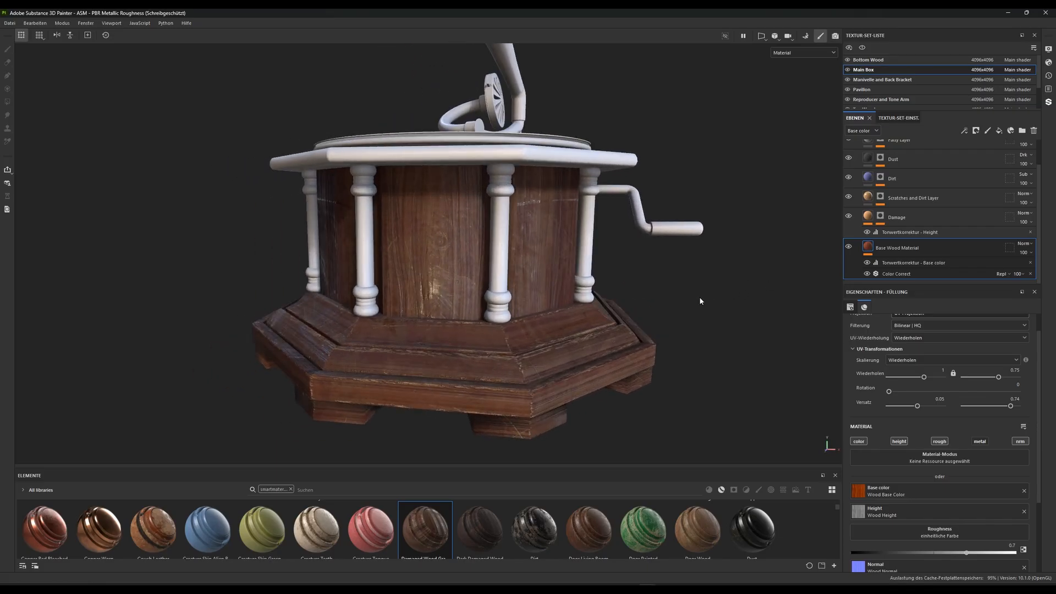
Set the Color Correct filter's midtones to contrast -0.78, luminosity -0.59 and saturation 0.47
left_click(902, 273)
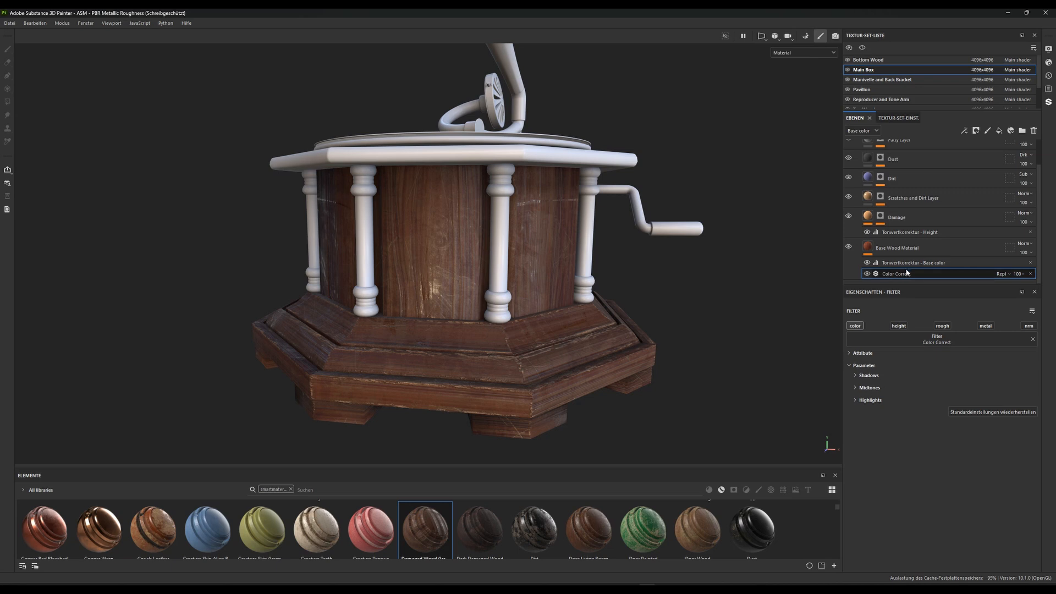
left_click(868, 388)
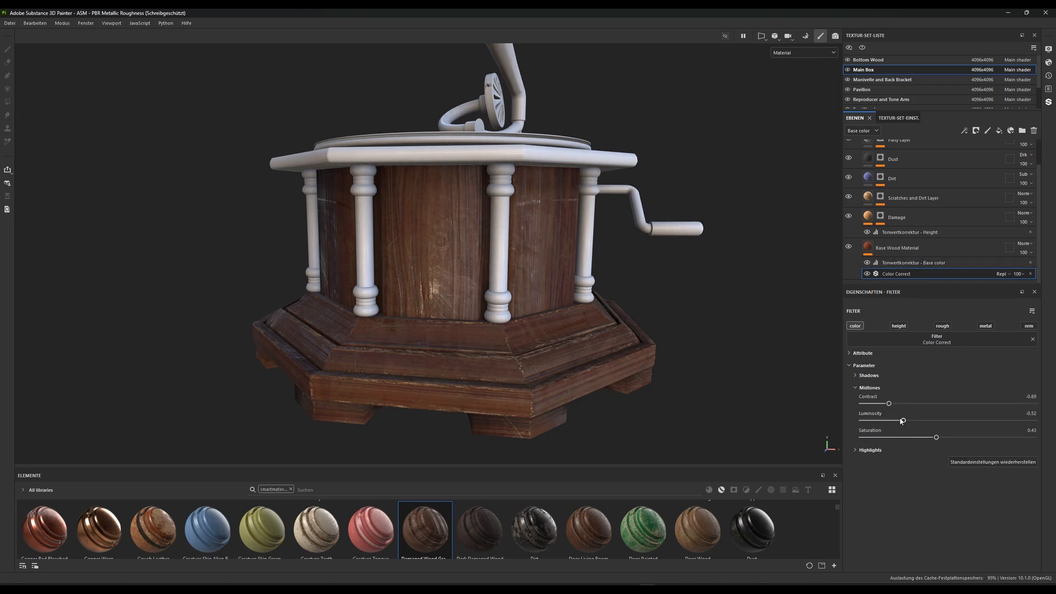
left_click_drag(936, 437, 902, 404)
left_click_drag(976, 406, 880, 404)
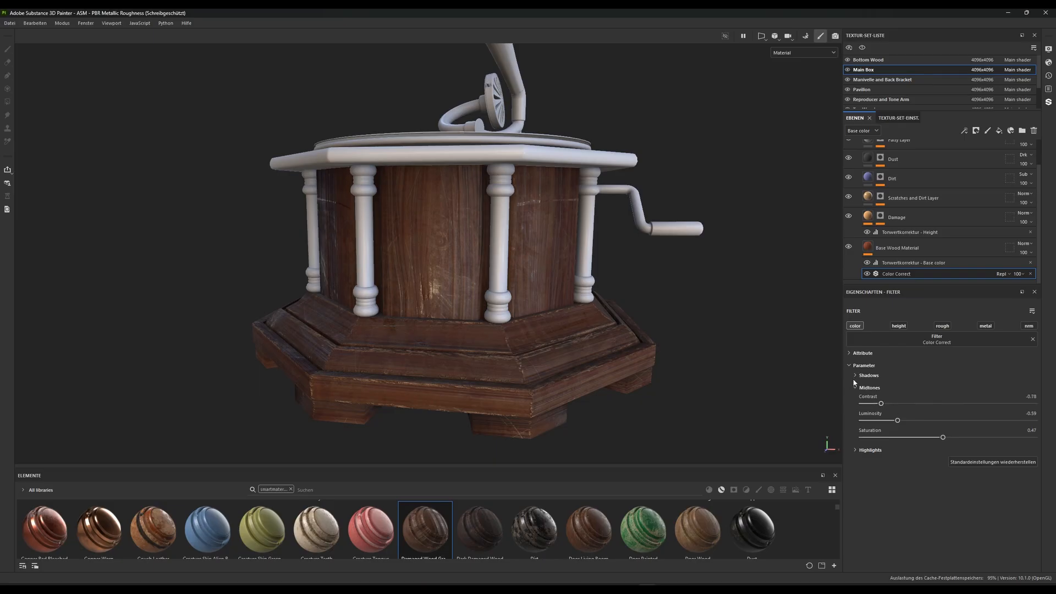
Set the Color Correct filter's shadows contrast to 0.32 and luminosity to 0.07, checking the wood around the box
left_click(855, 375)
mouse_move(964, 391)
left_mouse_down()
mouse_move(883, 394)
mouse_move(1034, 394)
mouse_move(943, 394)
mouse_move(982, 393)
left_mouse_up()
right_click_drag(438, 308, 440, 209, "alt")
left_click_drag(440, 209, 554, 235, "alt")
right_click_drag(554, 235, 553, 366, "alt")
left_click_drag(553, 366, 520, 368, "alt")
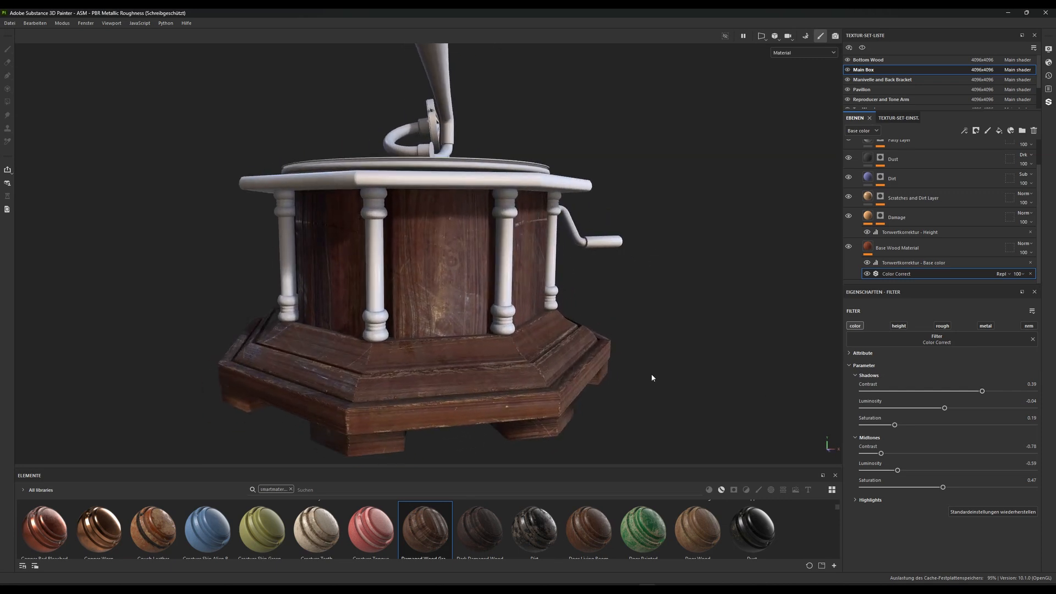
left_click_drag(982, 393, 942, 397)
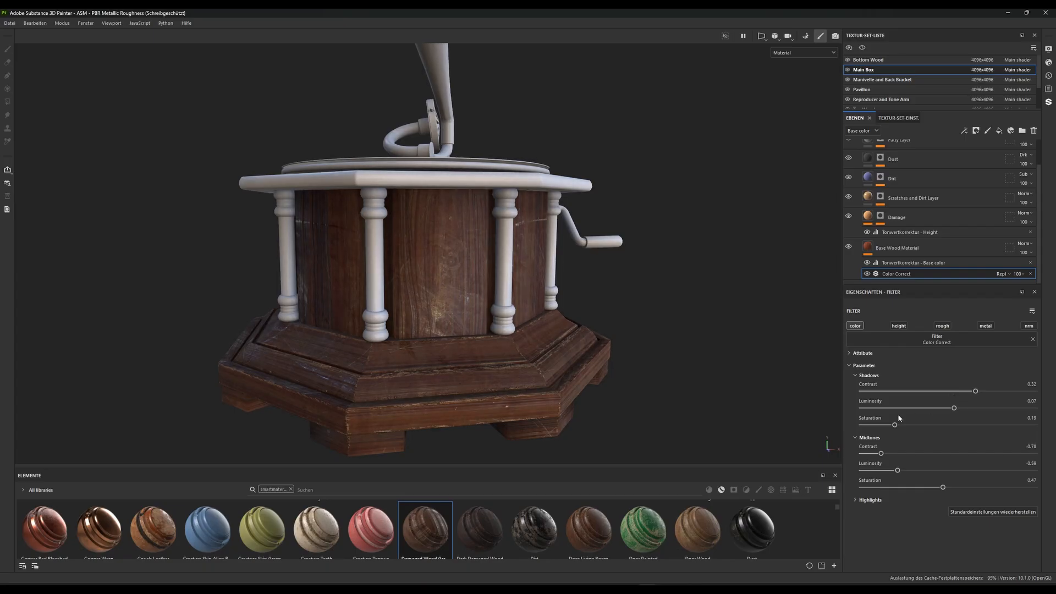
Try a shadows saturation of 0.28 in the Color Correct filter and compare the box with the base
mouse_move(895, 425)
left_mouse_down()
mouse_move(957, 424)
mouse_move(883, 424)
left_mouse_up()
left_click_drag(855, 415, 890, 415)
left_click_drag(902, 413, 908, 413)
scroll(469, 357, "down", 8)
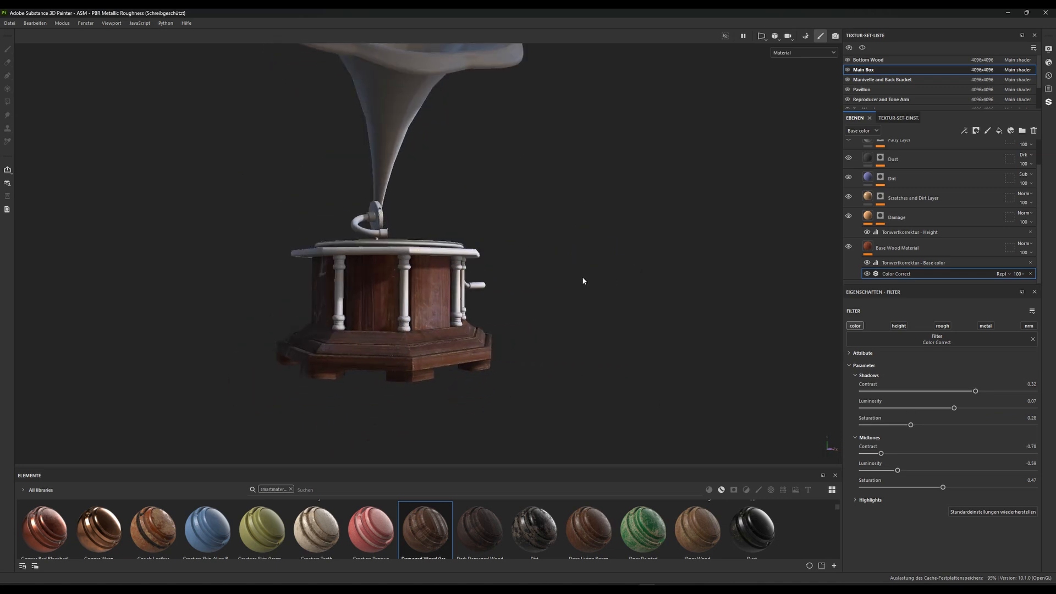
left_click_drag(583, 281, 509, 228, "alt")
right_click_drag(509, 229, 503, 308, "alt")
left_click_drag(503, 308, 454, 335, "alt")
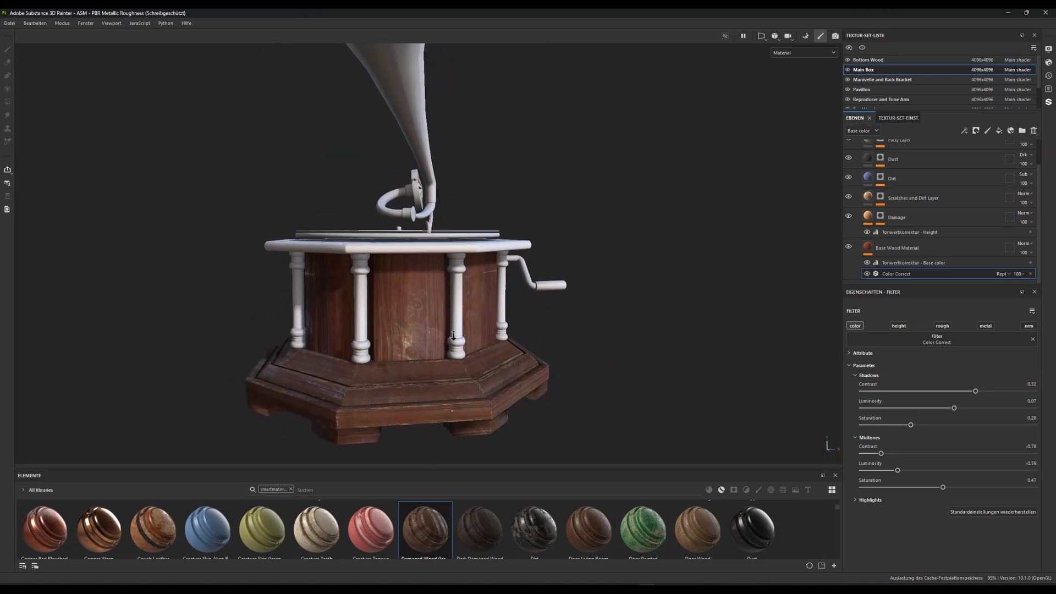
right_click_drag(453, 335, 448, 382, "alt")
left_click_drag(448, 383, 490, 282, "alt")
right_click_drag(490, 282, 497, 324, "alt")
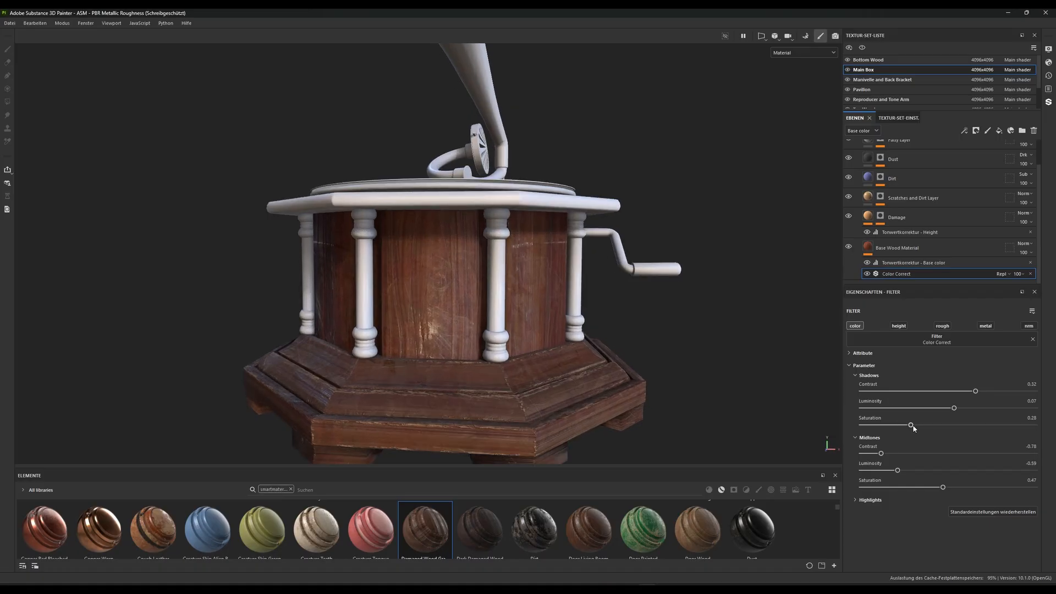
Set the Color Correct filter's shadows saturation to 0.31 and inspect the box panels up close
left_click_drag(911, 425, 922, 425)
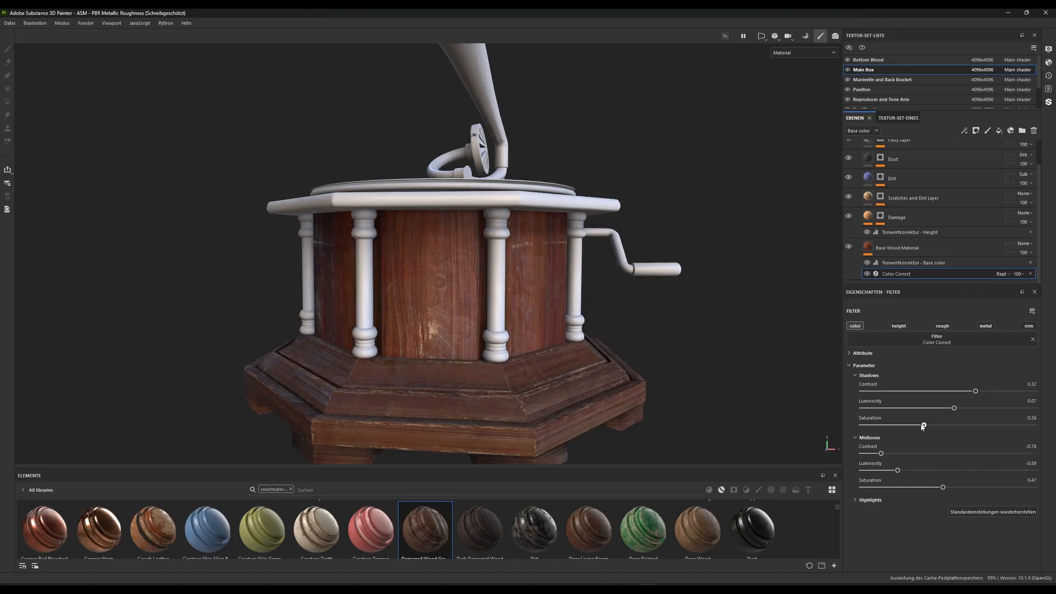
right_click_drag(527, 254, 499, 318, "alt")
left_click_drag(499, 319, 451, 242, "alt")
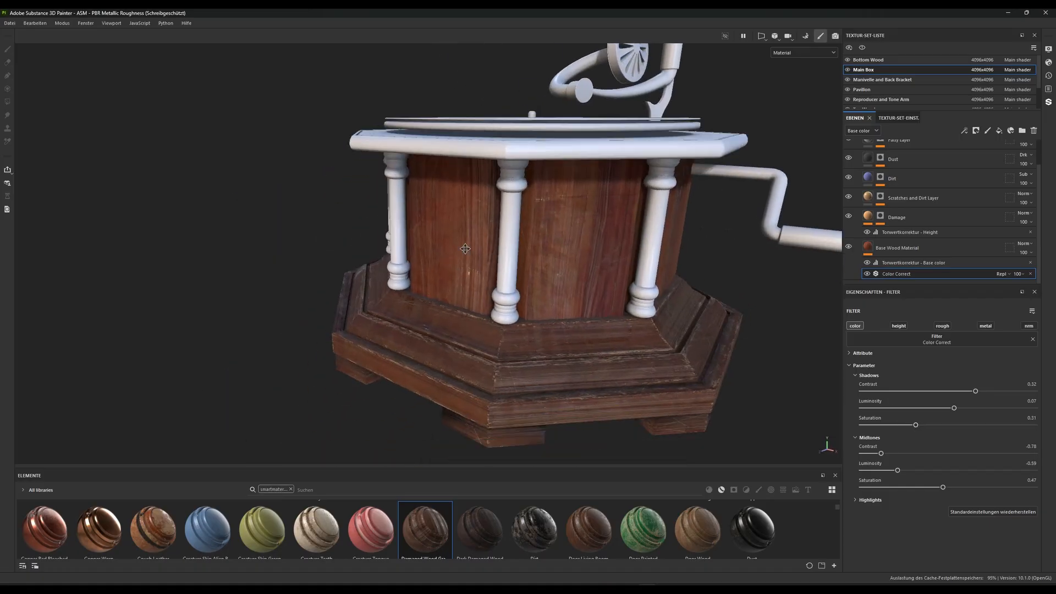
right_click_drag(451, 242, 457, 279, "alt")
left_click_drag(456, 278, 457, 243, "alt")
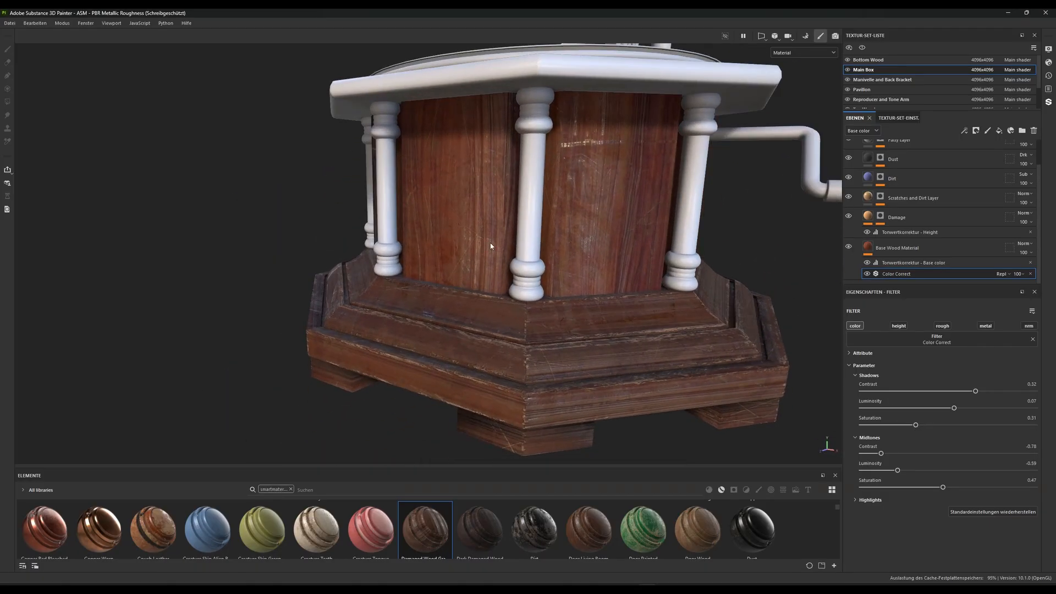
right_click_drag(457, 242, 452, 287, "alt")
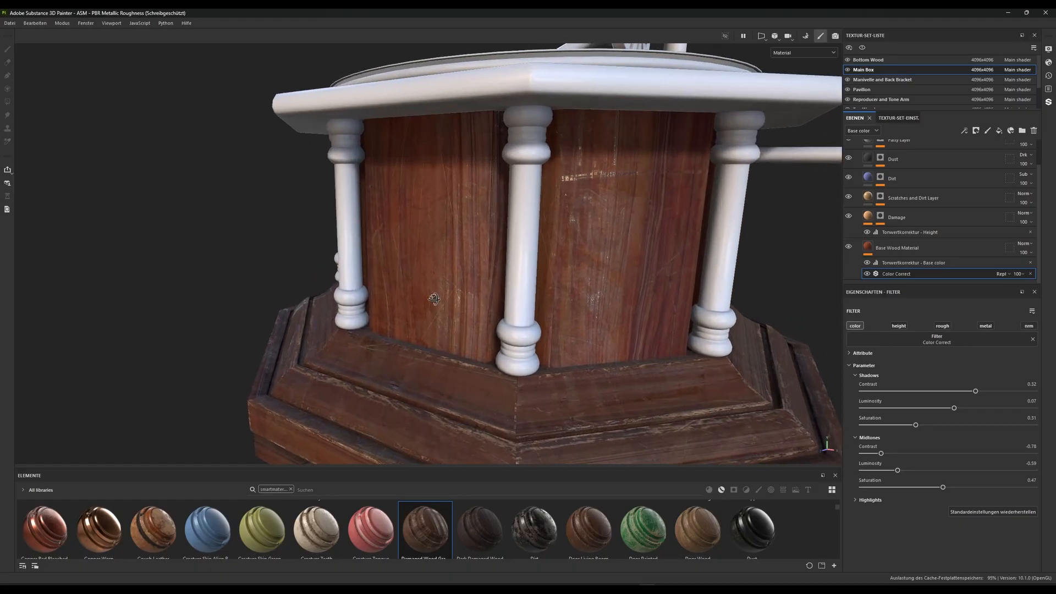
left_click_drag(453, 288, 483, 291, "alt")
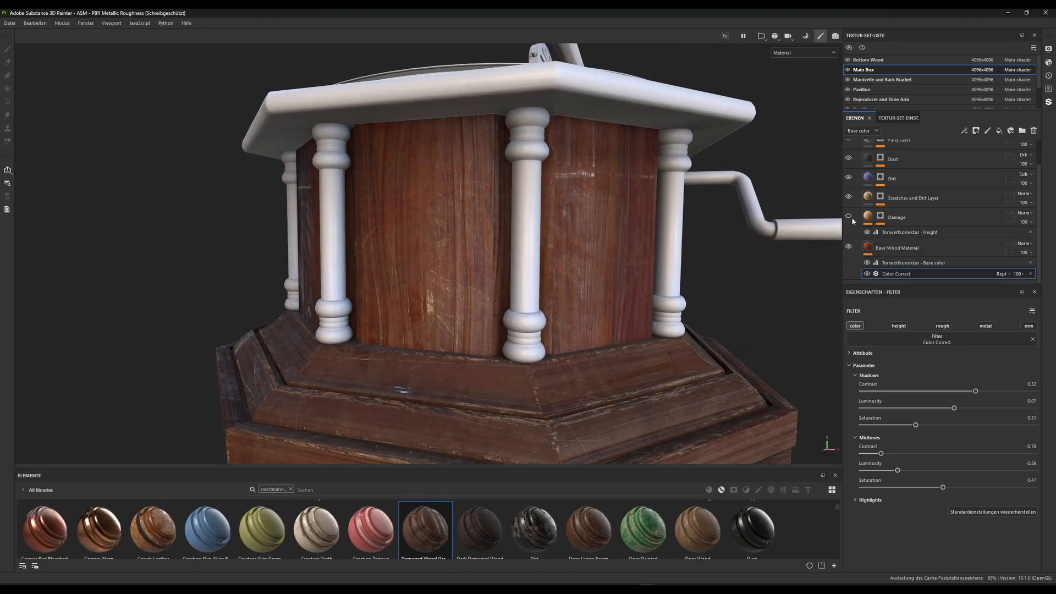
Hide the Fatty, Dust, Dirt, and Scratches and Dirt layers to isolate the Damage layer over the base wood
left_click(892, 218)
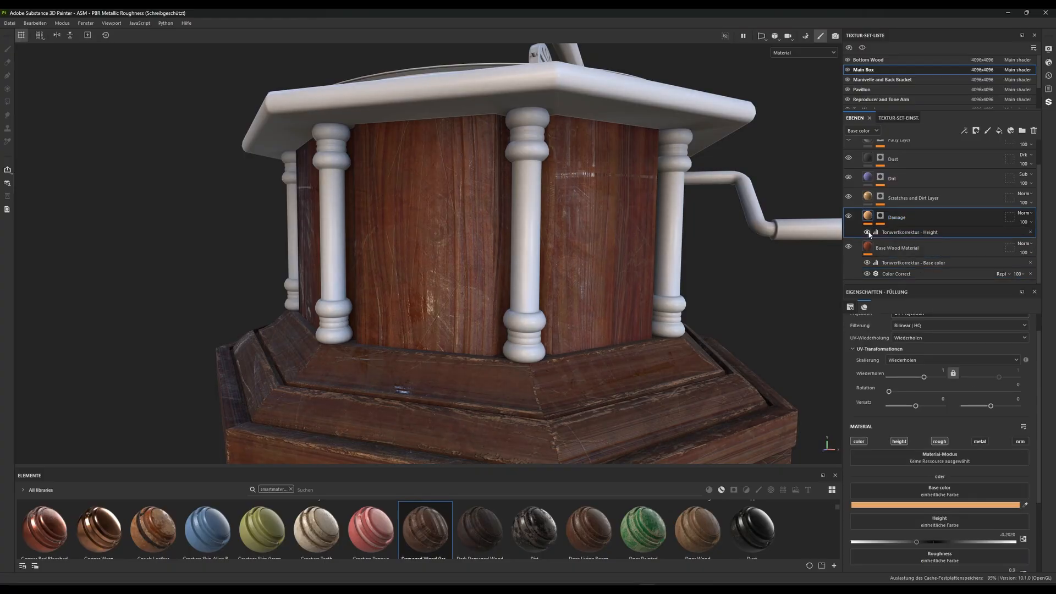
scroll(860, 205, "up", 1)
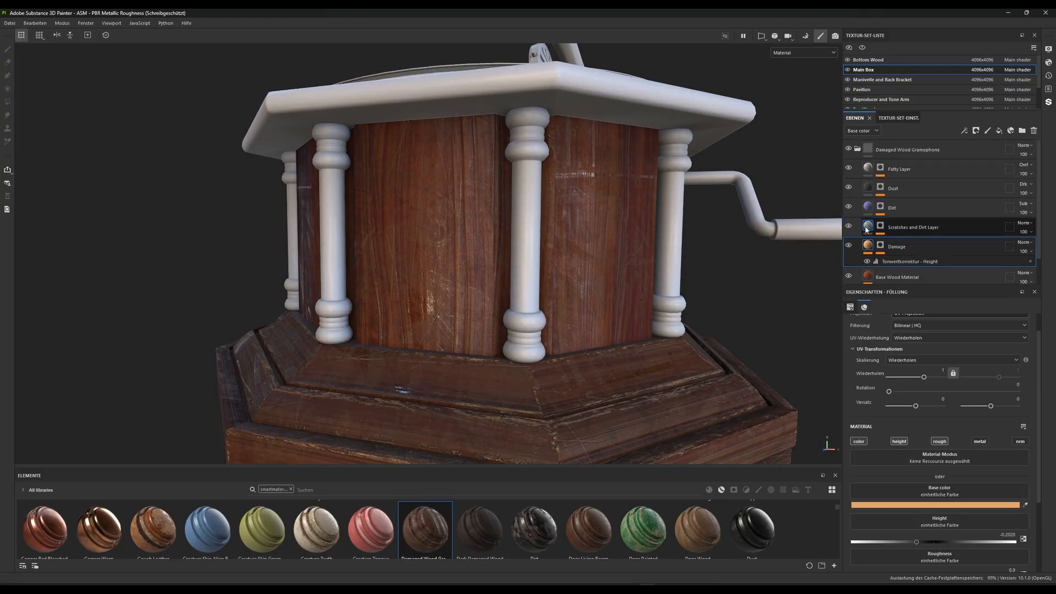
left_click(848, 225)
left_click(849, 187)
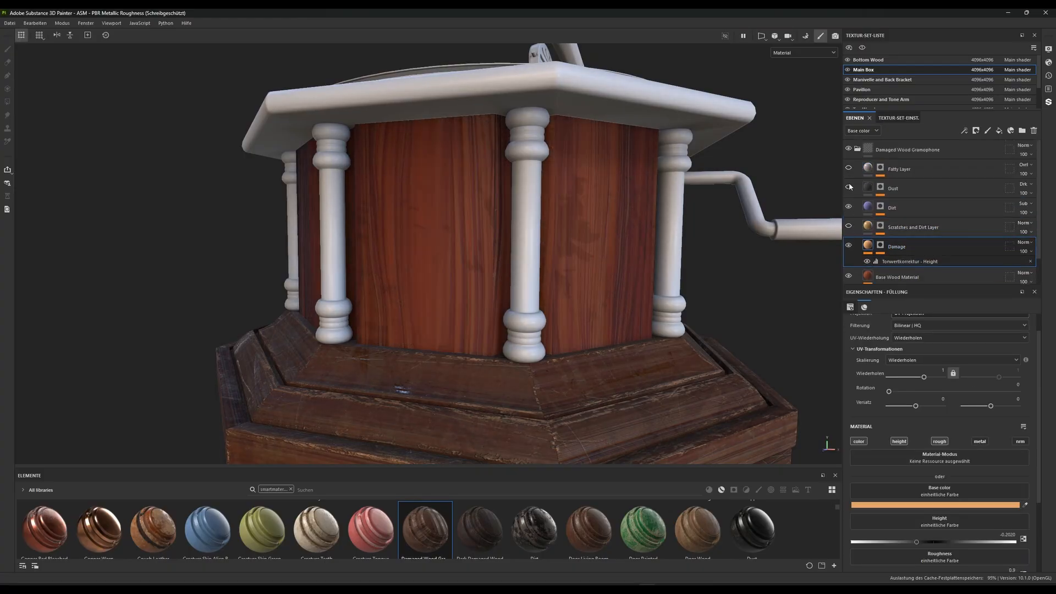
left_click(849, 208)
scroll(880, 214, "down", 1)
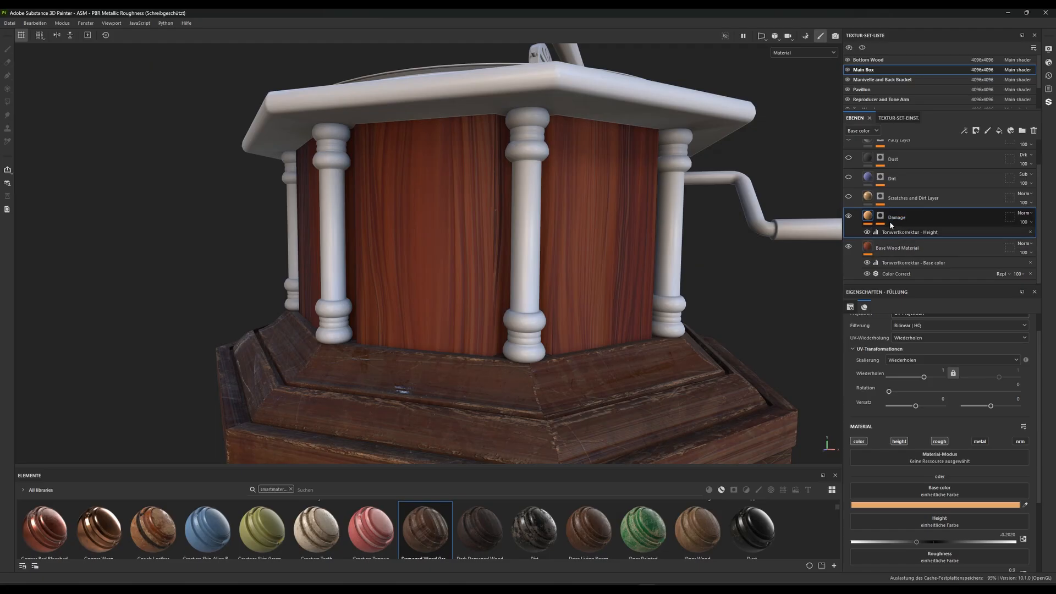
In the Damage layer's mask, set the Metal Edge Wear generator's Wear Level to 0.81 and Wear Contrast to 0.33
left_click_drag(619, 278, 464, 264, "alt")
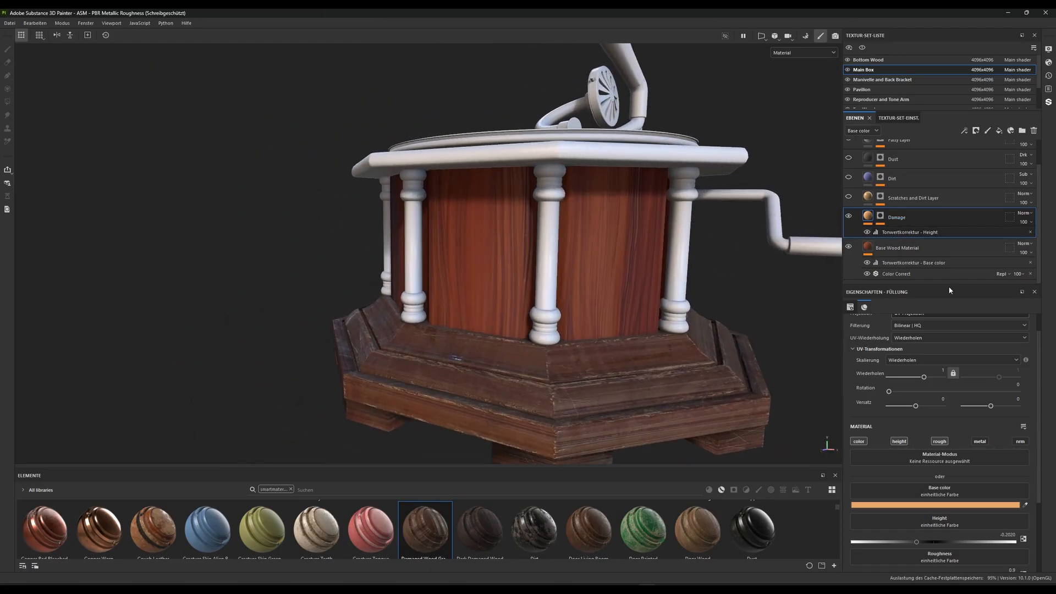
left_click(880, 216)
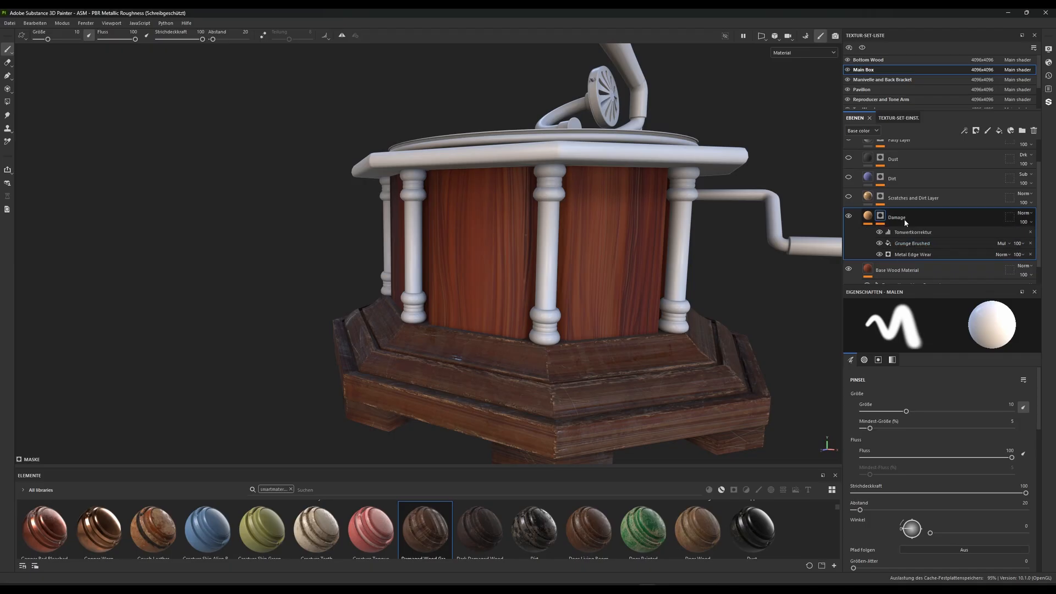
left_click(913, 254)
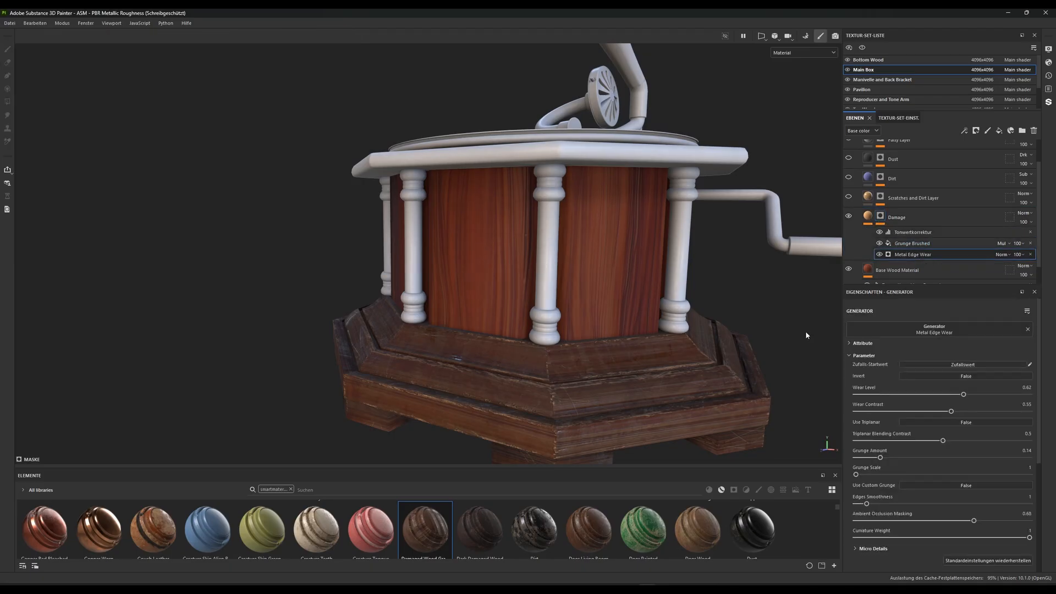
left_click_drag(805, 331, 948, 459, "alt")
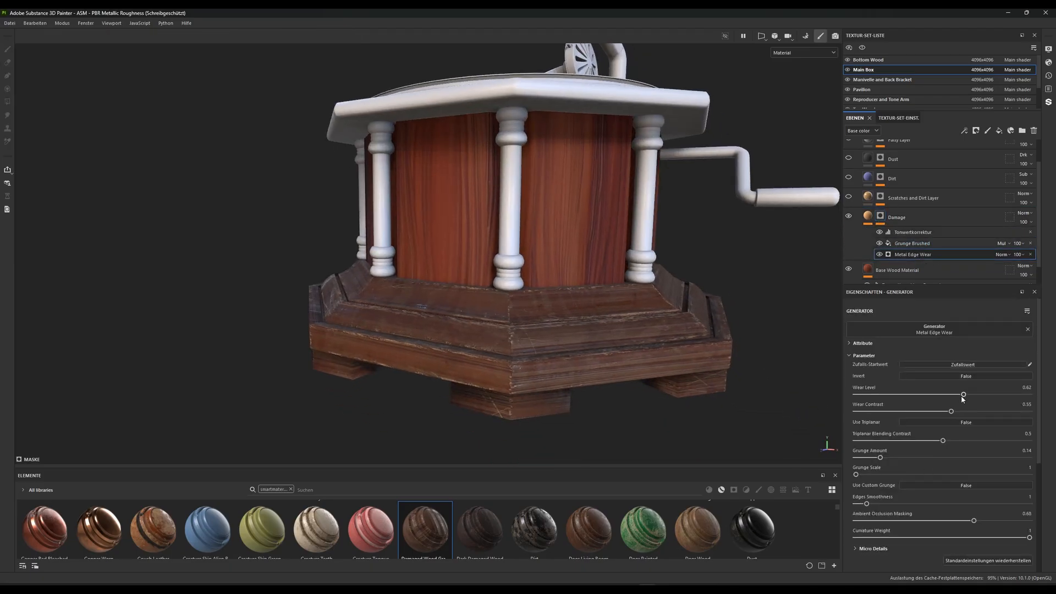
left_click_drag(964, 394, 1005, 394)
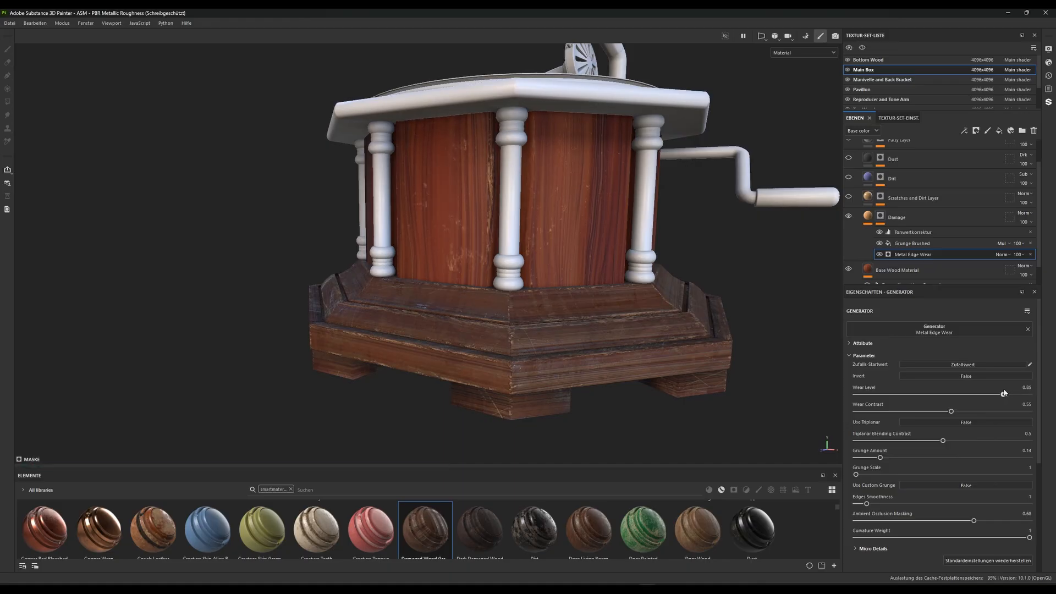
left_click_drag(951, 412, 913, 410)
left_click_drag(1004, 395, 992, 395)
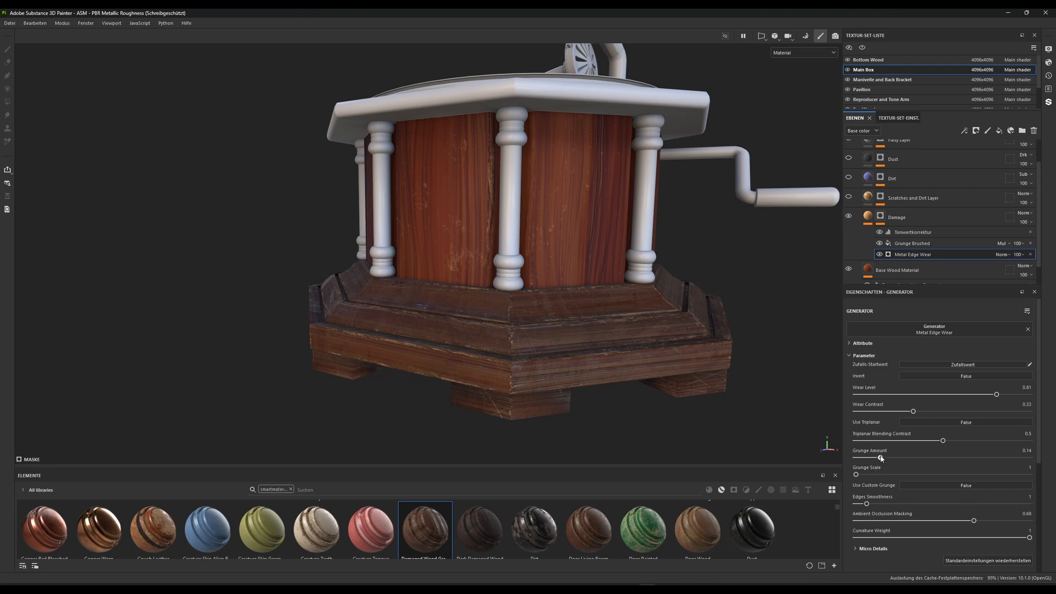
Set the Metal Edge Wear generator's Grunge Amount to 0.29 and Grunge Scale to 2, checking the box panels
left_click_drag(881, 458, 906, 446)
left_click_drag(864, 474, 879, 475)
scroll(477, 278, "up", 2)
left_click_drag(477, 278, 550, 295, "alt")
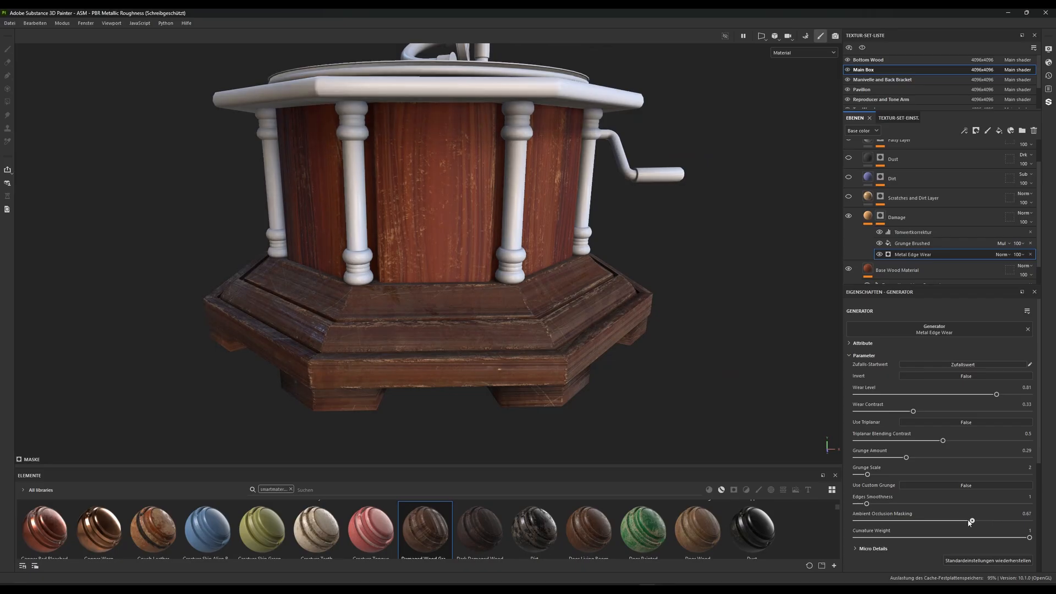
Set the Metal Edge Wear generator's Ambient Occlusion Masking to 0.72 and Curvature Weight to 0.9
left_click_drag(973, 521, 917, 521)
left_click_drag(1026, 522, 957, 518)
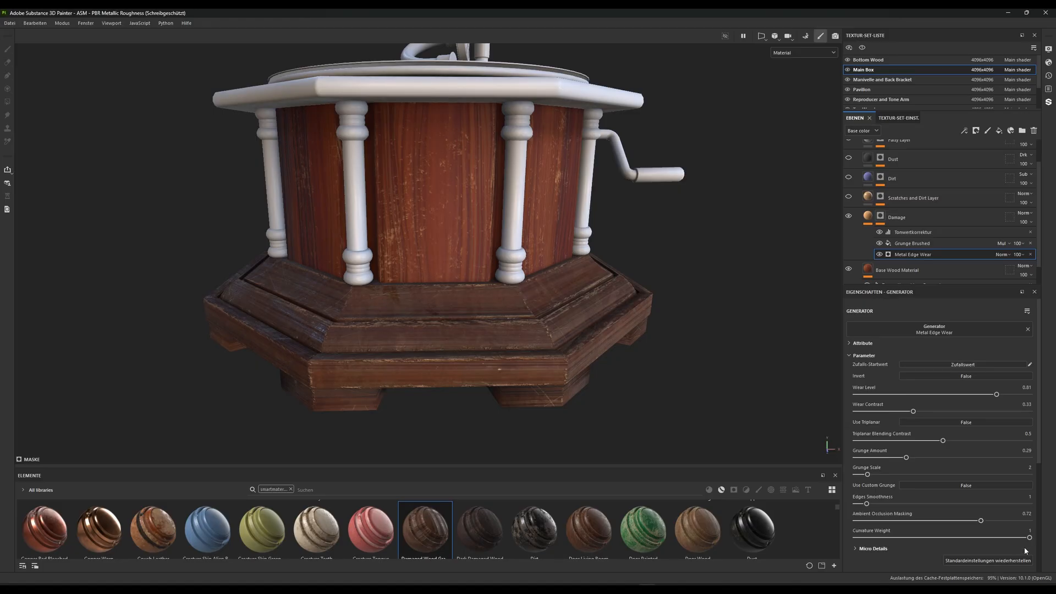
left_click_drag(1030, 538, 1012, 522)
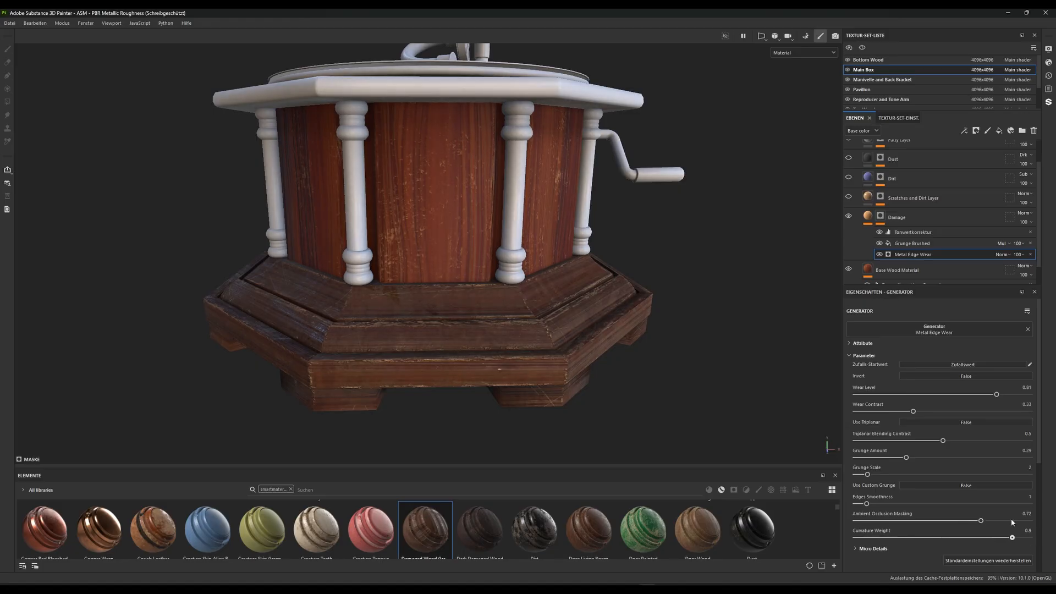
Set the balance of the Grunge Brushed fill in the Damage mask to 0.65
left_click(923, 245)
scroll(923, 250, "down", 1)
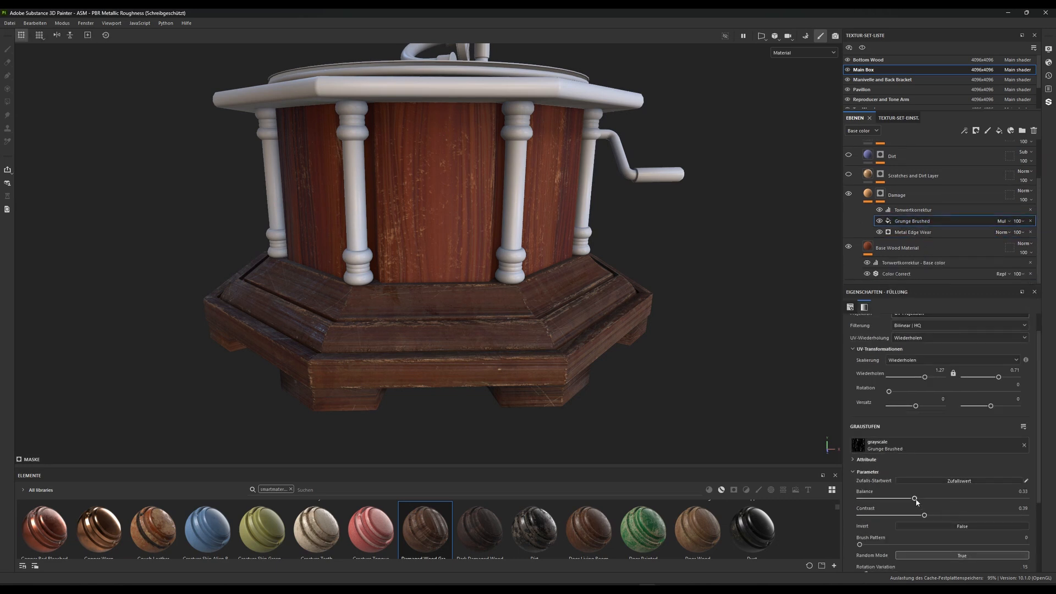
left_click_drag(913, 498, 966, 487)
scroll(985, 438, "up", 1)
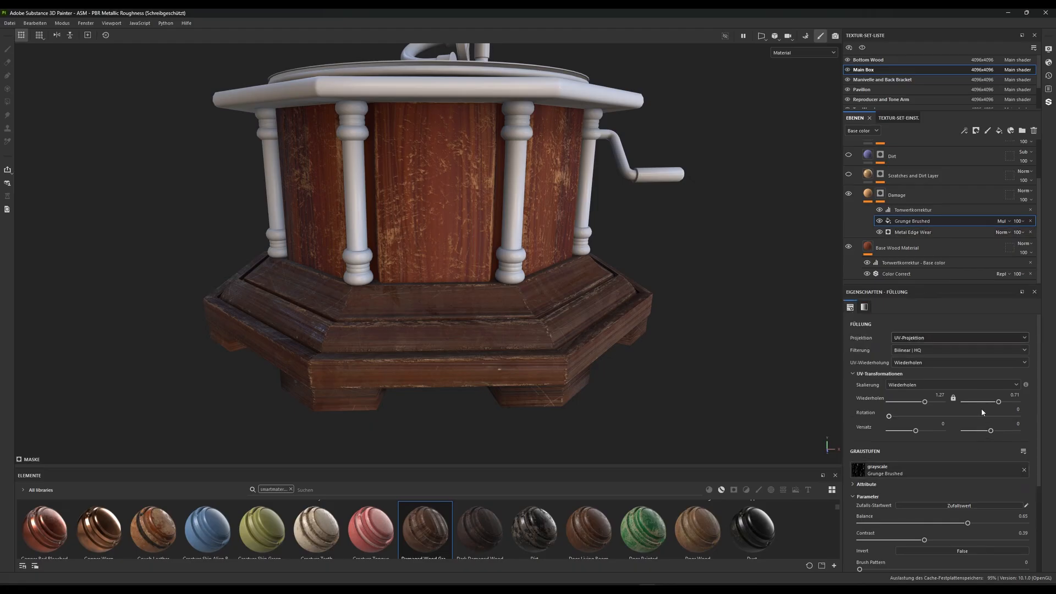
Try a rotation of 90 degrees on the Grunge Brushed fill and reset it to 0
left_click(1011, 409)
key("Return")
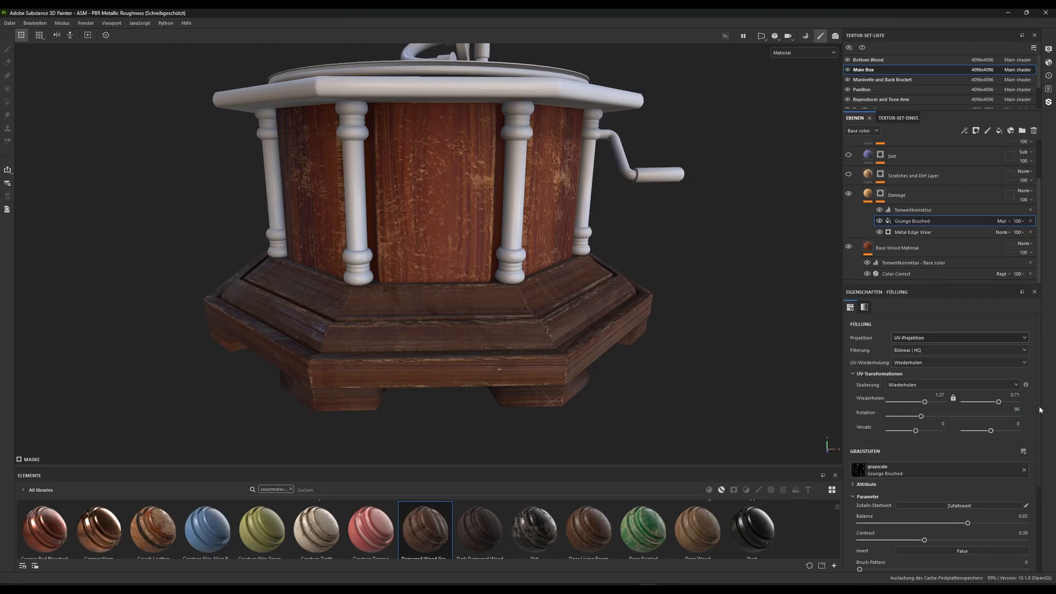
left_click(1012, 411)
type("0")
key("Return")
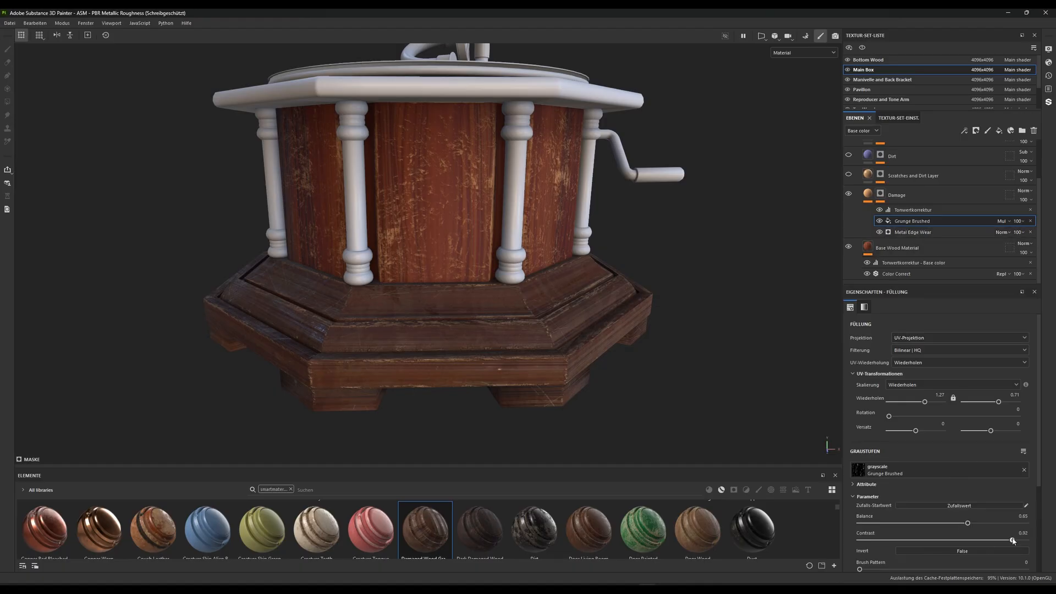
Set the Grunge Brushed fill's tiling to 1.24 by 0.68, its contrast to 0.36 and its balance to 0.35
left_click_drag(1013, 541, 919, 540)
left_click_drag(924, 403, 928, 403)
left_click_drag(999, 403, 992, 403)
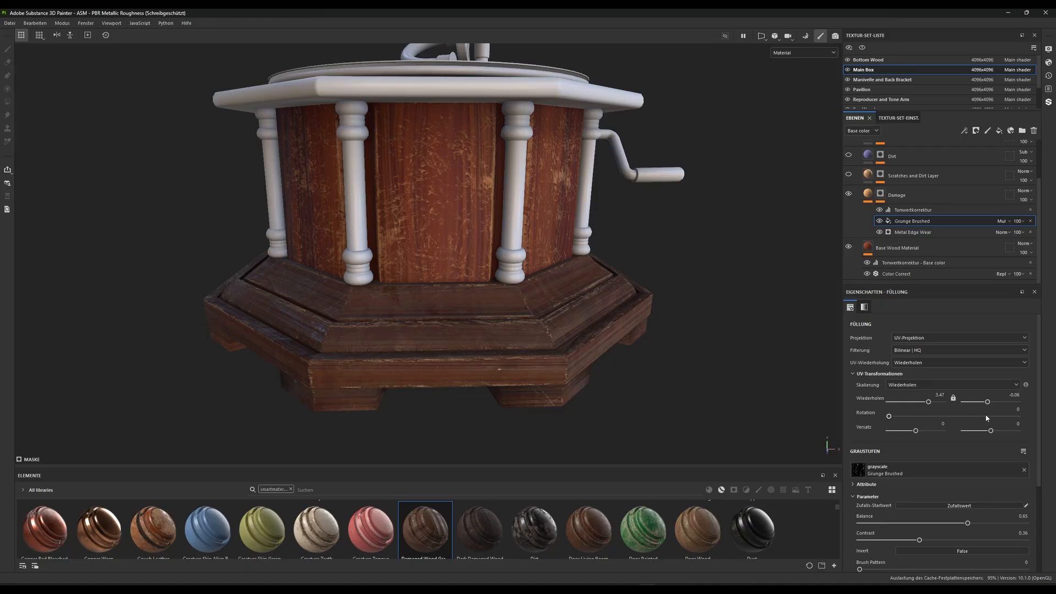
left_click_drag(969, 525, 917, 523)
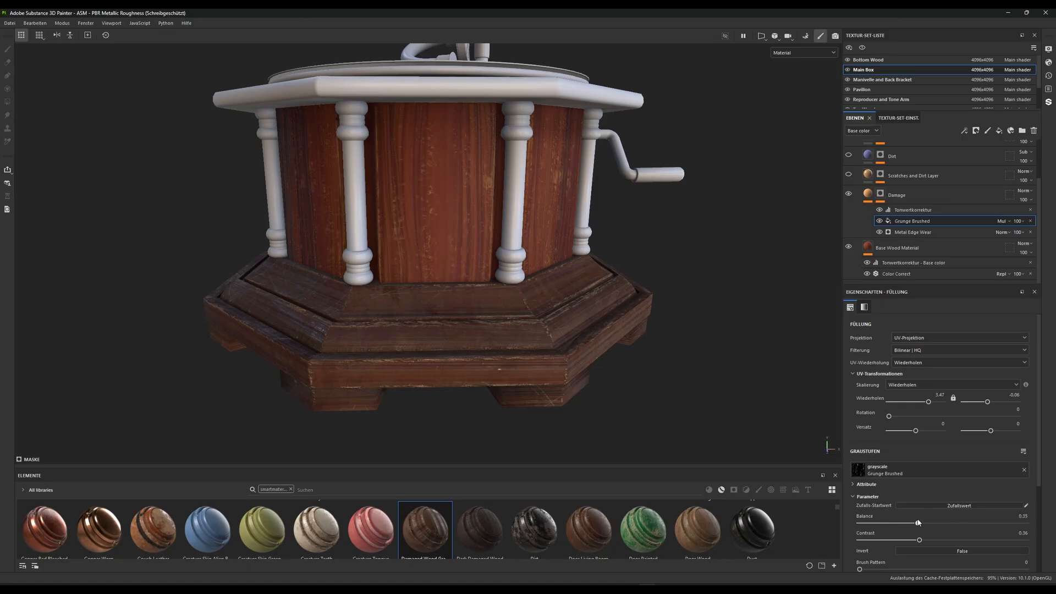
left_click_drag(987, 401, 999, 403)
left_click_drag(931, 405, 926, 405)
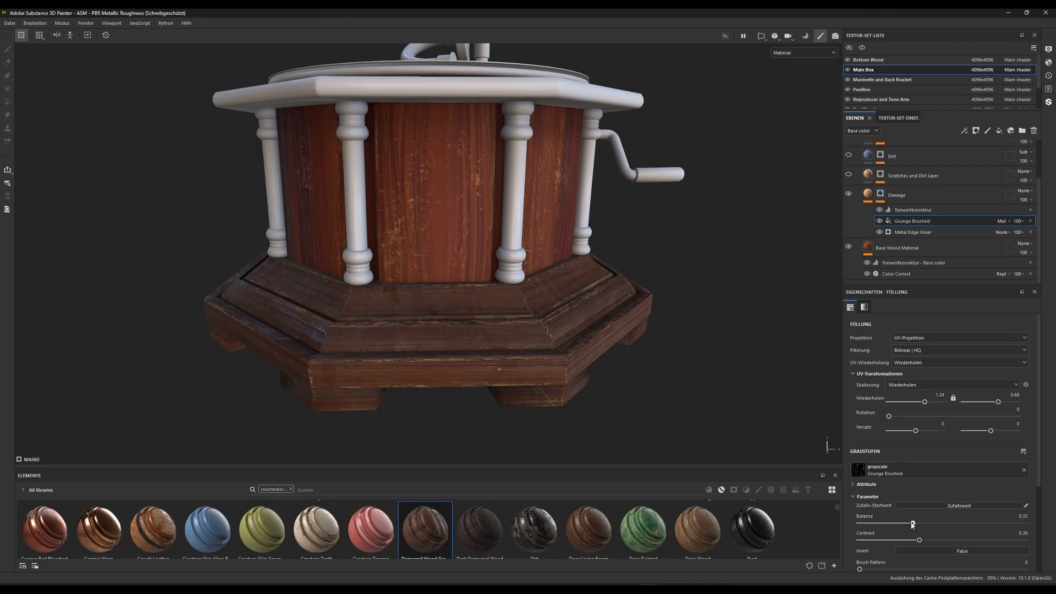
Reduce the Grunge Brushed fill's contrast to 0.16 and set its balance to 0.32, checking the box panels
left_click_drag(911, 524, 868, 511)
left_click_drag(916, 545, 887, 534)
scroll(500, 191, "down", 3)
left_click_drag(500, 192, 493, 220, "alt")
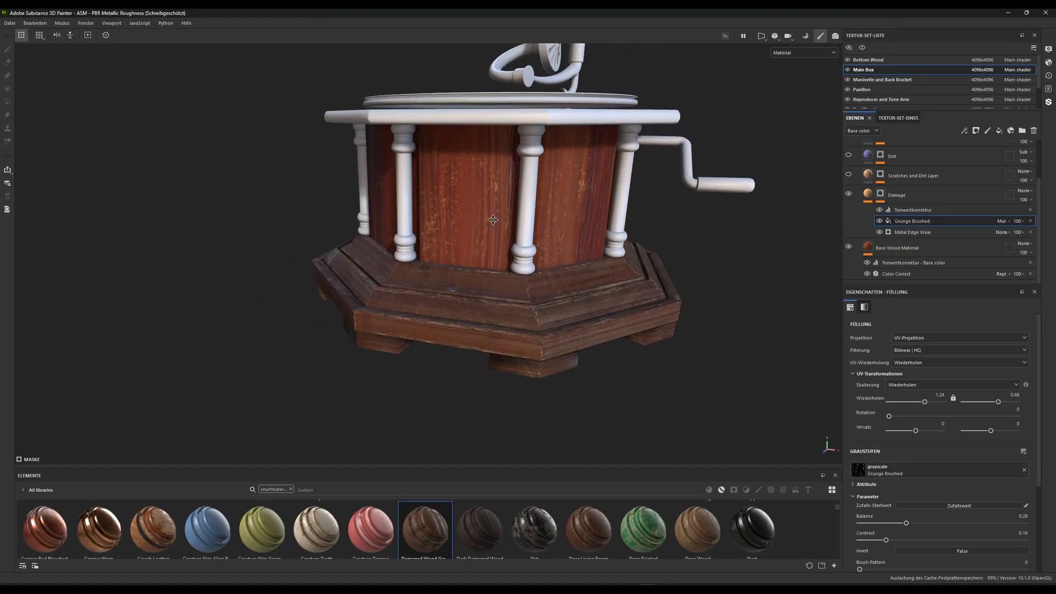
scroll(493, 220, "up", 2)
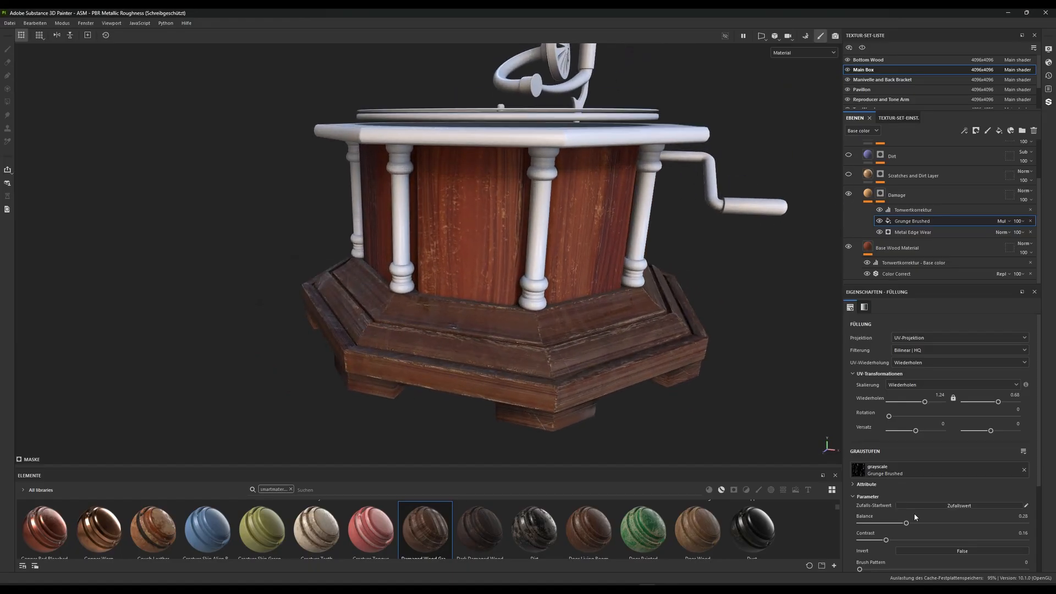
mouse_move(906, 524)
left_mouse_down()
mouse_move(891, 524)
mouse_move(951, 523)
mouse_move(927, 522)
left_mouse_up()
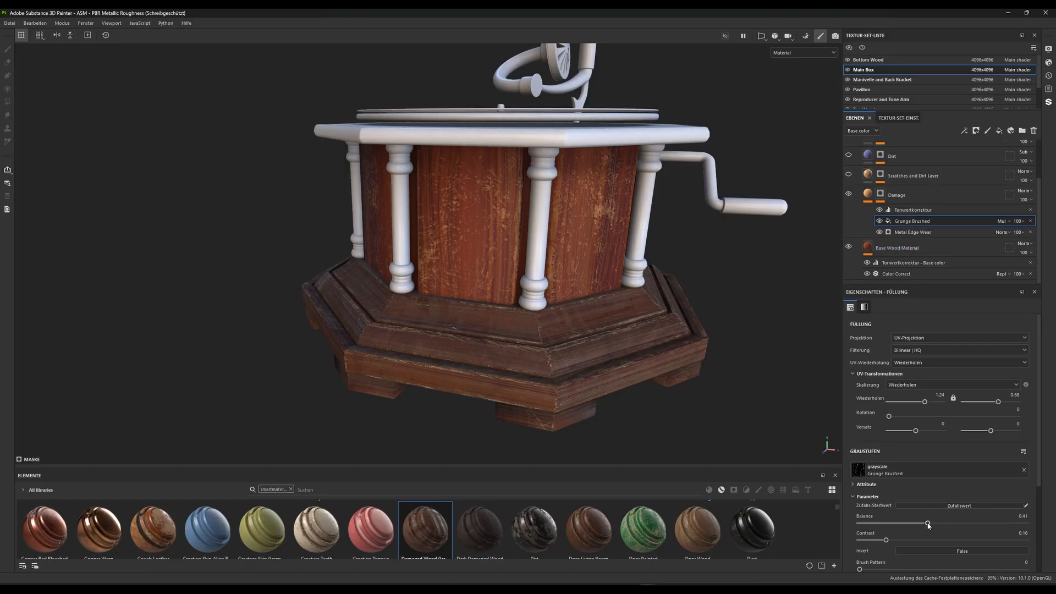
left_click_drag(928, 525, 918, 525)
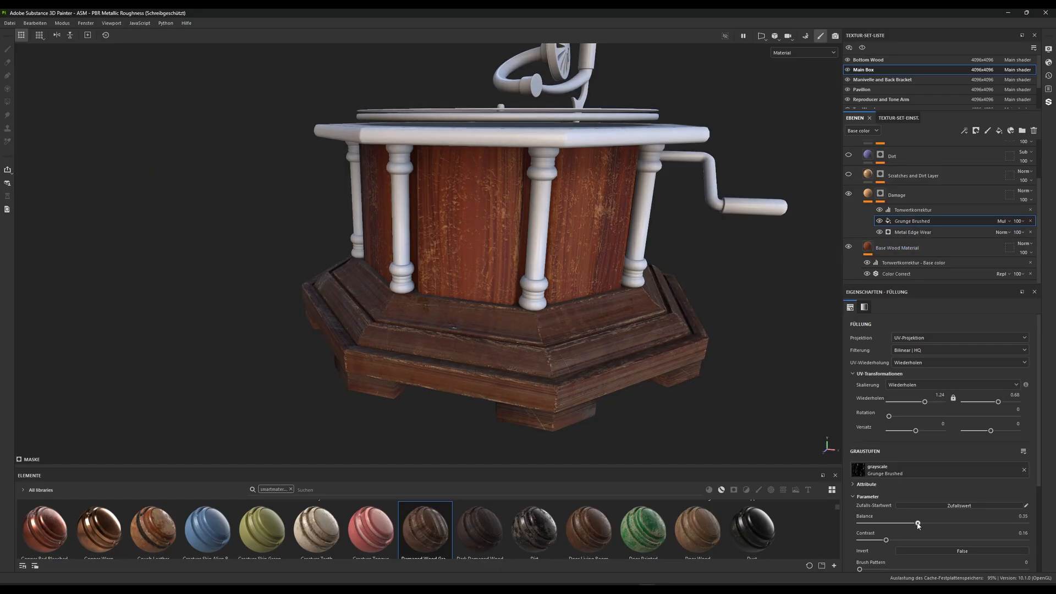
Adjust the levels of the Damage mask, setting the white input to about 0.69 and the white output to 0.466
left_click(917, 210)
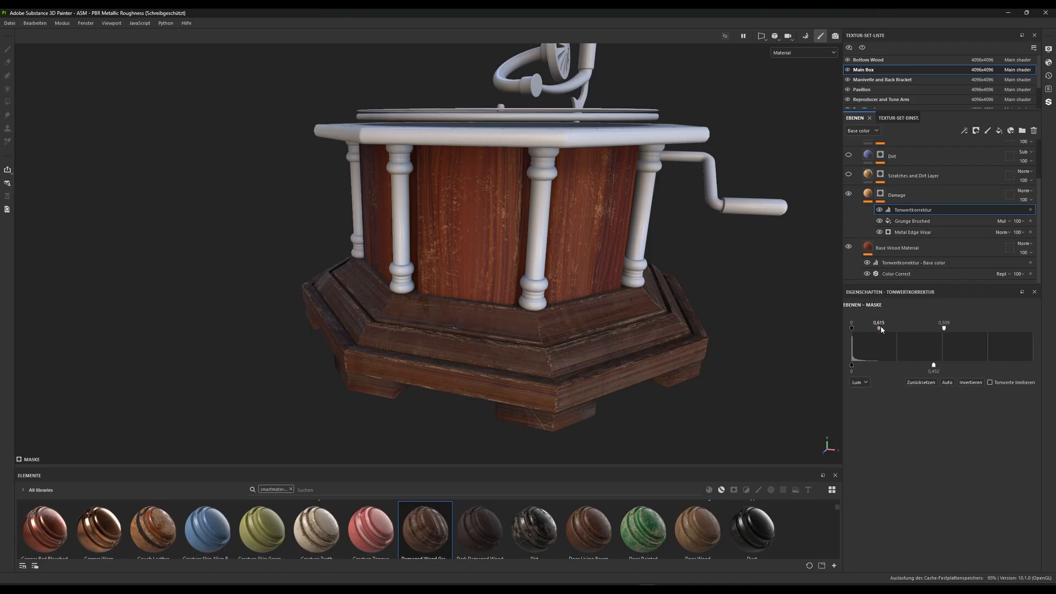
mouse_move(876, 329)
left_mouse_down()
mouse_move(897, 329)
mouse_move(854, 328)
mouse_move(895, 326)
left_mouse_up()
left_click_drag(935, 369, 977, 364)
left_click_drag(891, 366, 916, 365)
left_click_drag(945, 330, 976, 330)
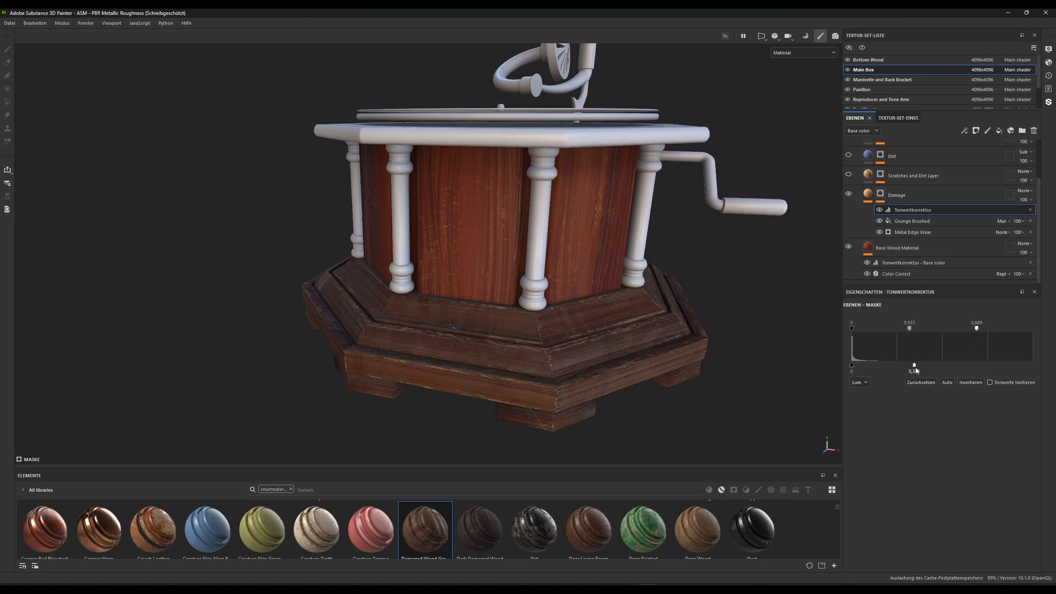
left_click_drag(914, 366, 936, 368)
Examine the brushed damage on the wooden box panels up close and from several angles
left_click_drag(512, 291, 573, 229, "alt")
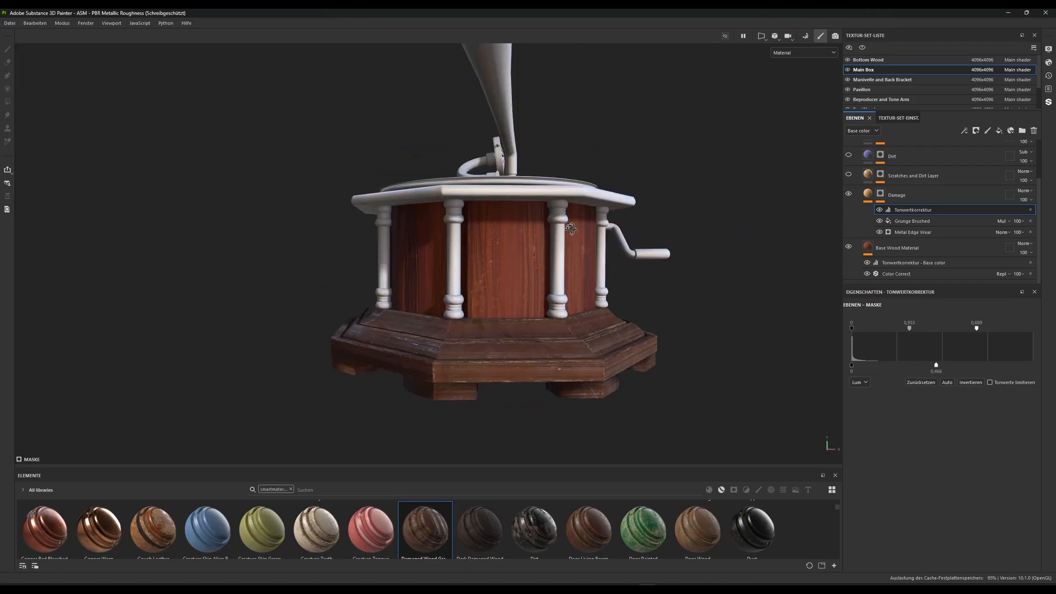
right_click_drag(625, 286, 596, 290, "alt")
left_click_drag(596, 290, 477, 300, "alt")
right_click_drag(497, 294, 536, 385, "alt")
right_click_drag(460, 279, 554, 377, "alt")
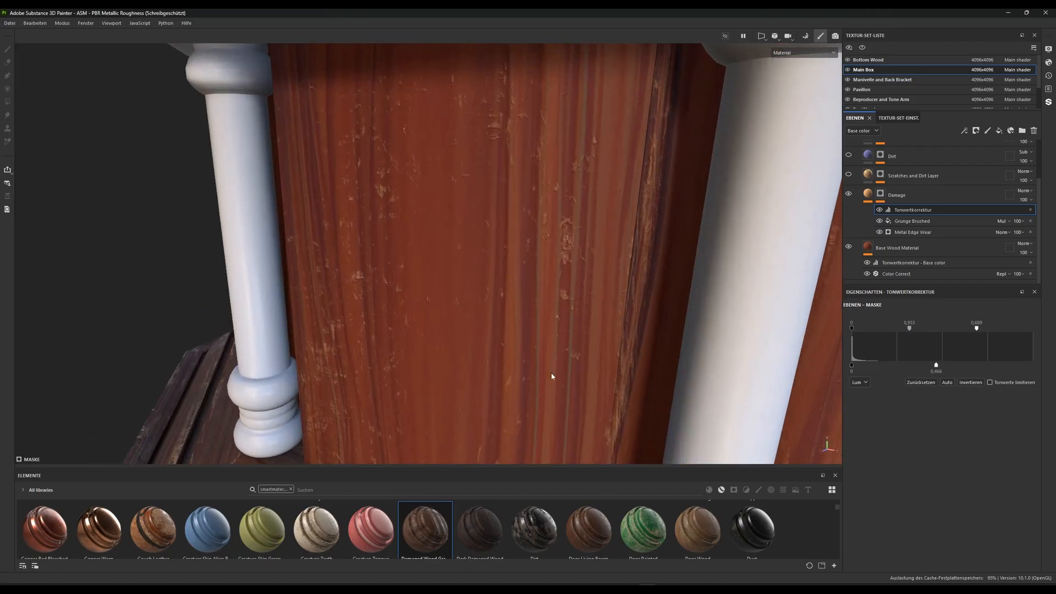
left_click_drag(503, 308, 596, 286, "alt")
middle_click_drag(597, 286, 510, 270, "alt")
left_click_drag(510, 270, 473, 262, "alt")
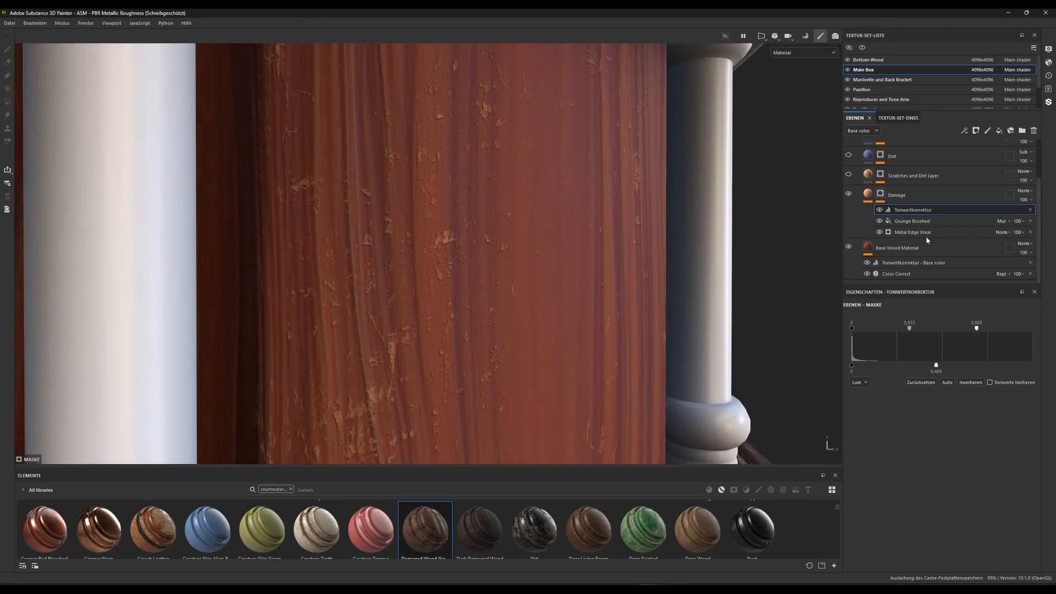
Try inverting the levels adjustment in the Damage mask and revert the inversion
left_click(912, 233)
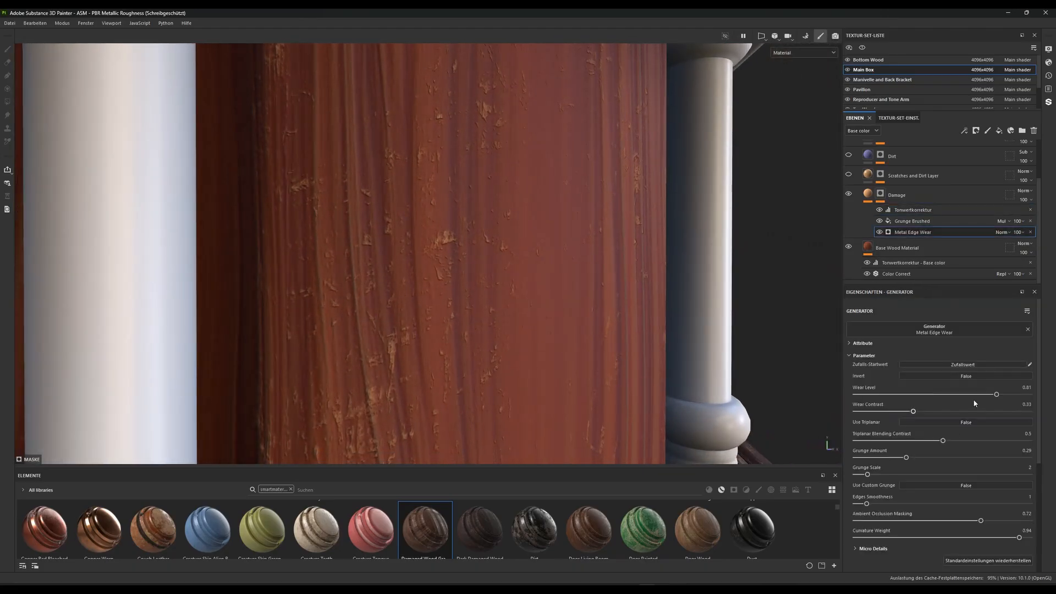
left_click(913, 209)
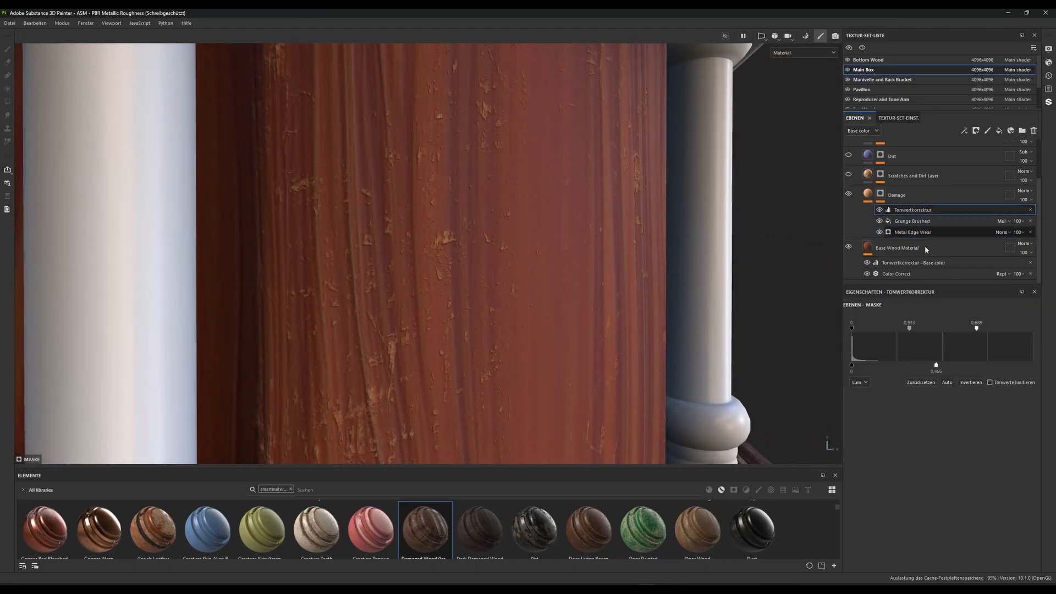
left_click(970, 383)
left_click(970, 383)
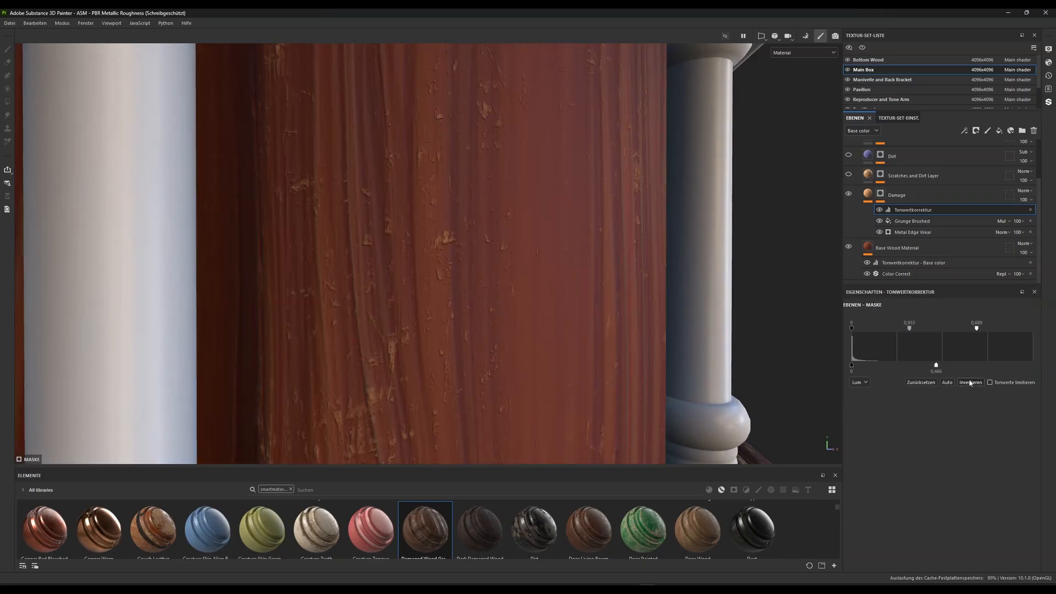
Try inverting the Metal Edge Wear generator in the Damage mask and set Invert back to False
left_click(924, 231)
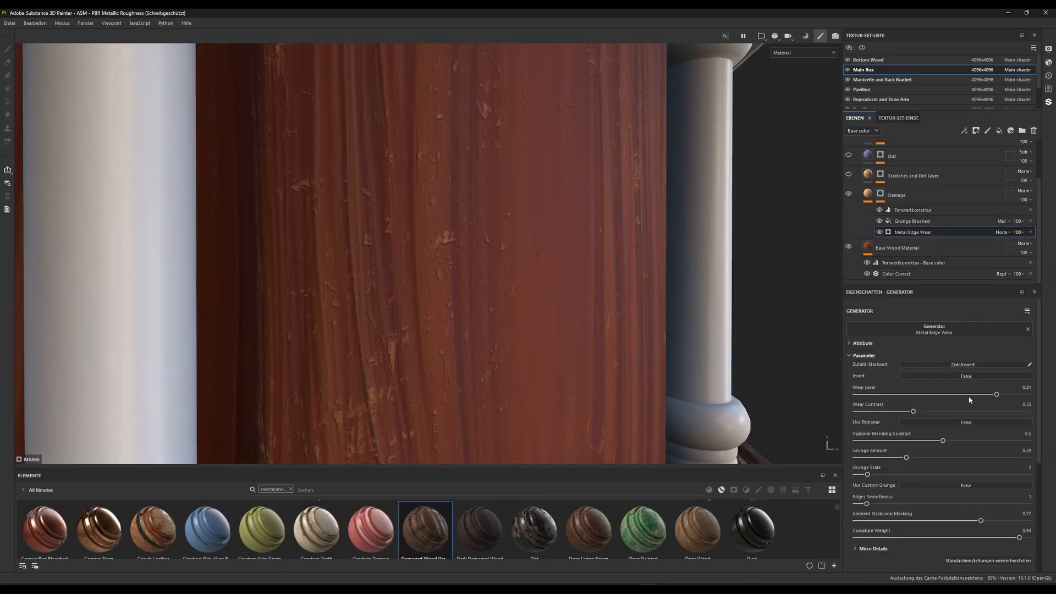
left_click(954, 377)
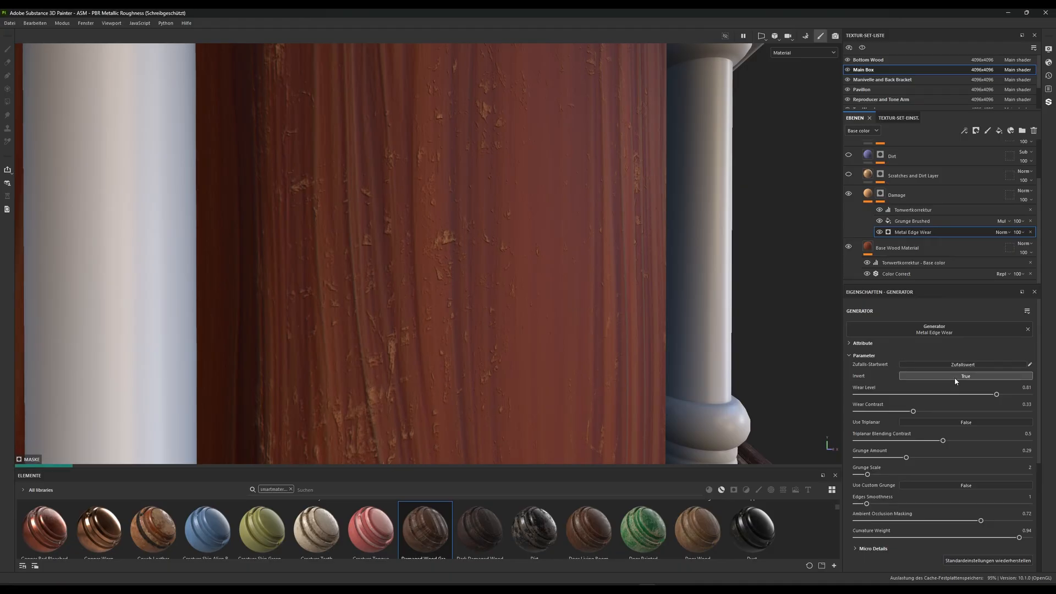
left_click(958, 377)
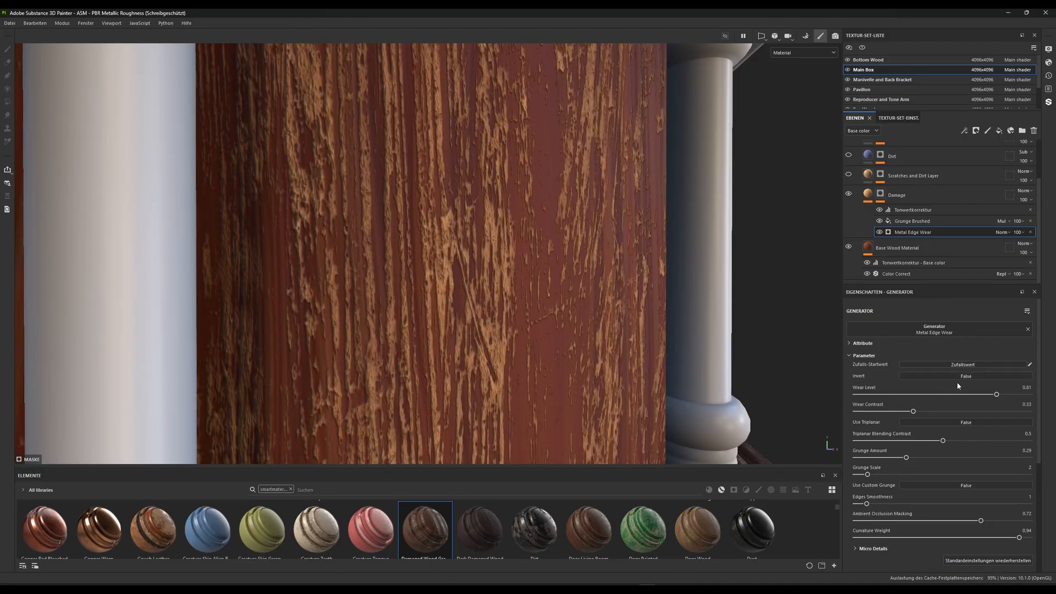
Try higher and lower height values on the Damage layer's fill material
left_click(867, 194)
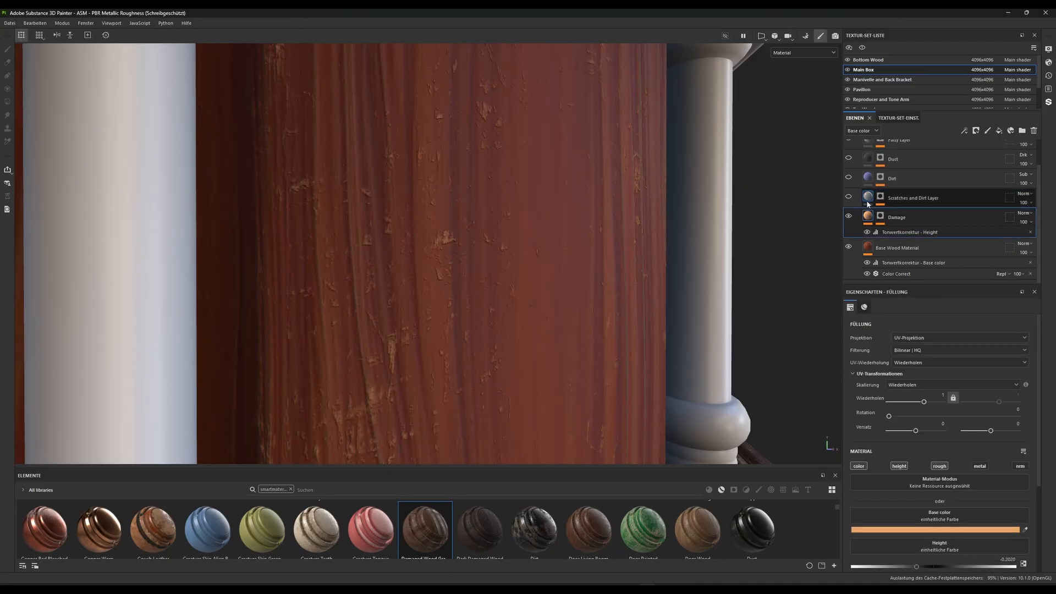
scroll(935, 466, "down", 2)
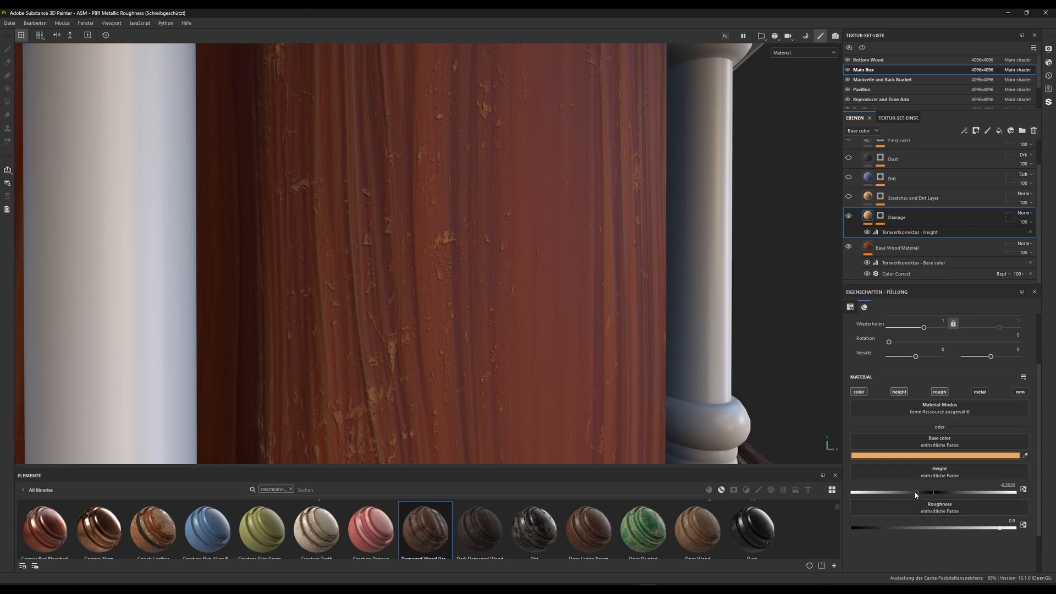
left_click_drag(914, 492, 985, 491)
left_click_drag(874, 493, 869, 491)
Adjust the Damage layer's height levels, setting the white input to about 0.6 and the black output to about -0.35
left_click(908, 233)
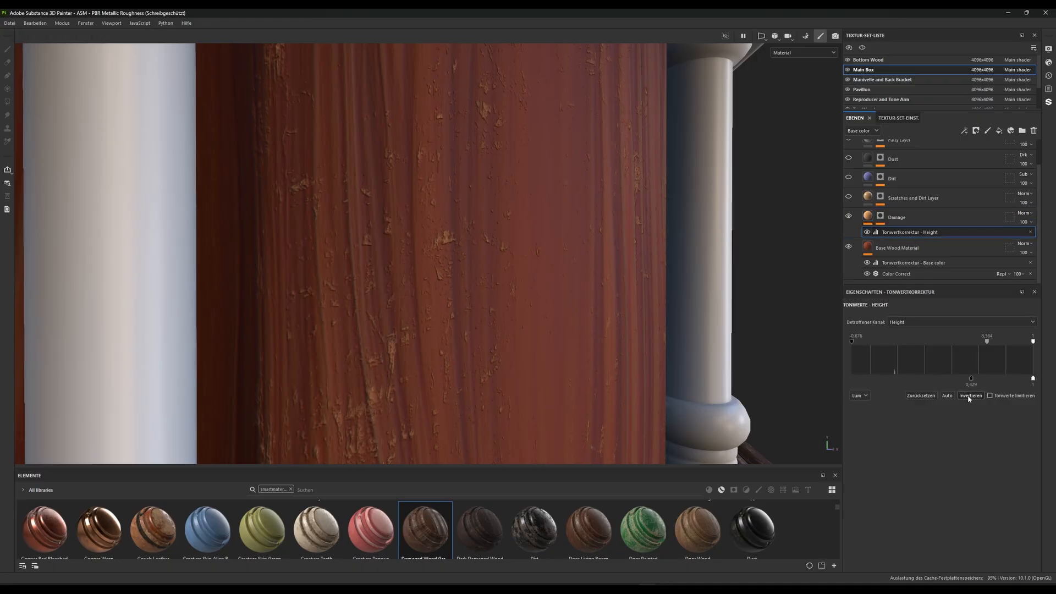
left_click_drag(972, 382, 907, 376)
left_click_drag(986, 341, 963, 345)
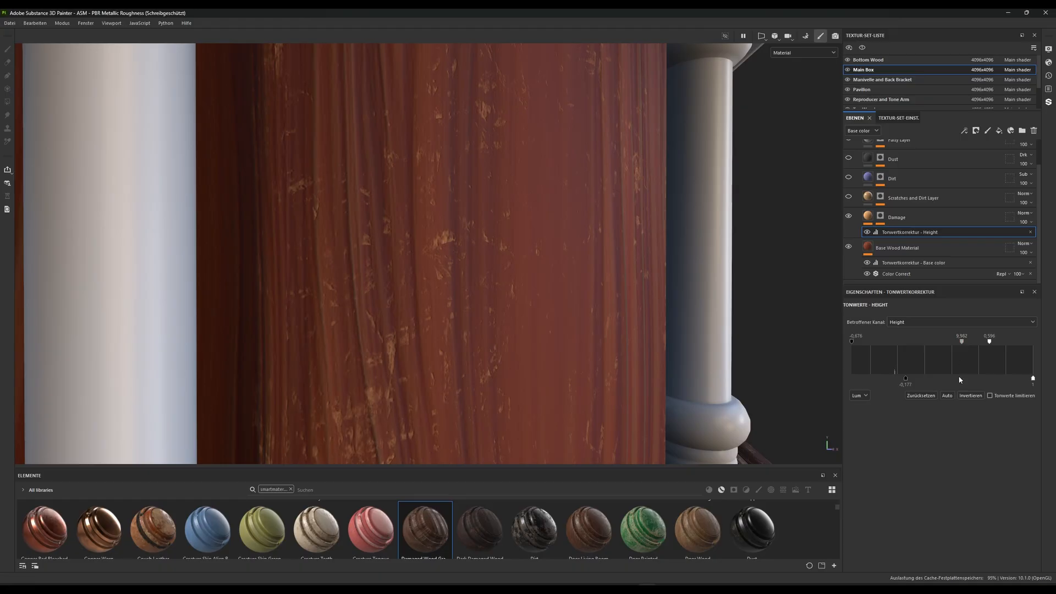
left_click_drag(1032, 379, 941, 381)
left_click_drag(1016, 377, 1033, 378)
mouse_move(906, 379)
left_mouse_down()
mouse_move(858, 382)
mouse_move(910, 382)
mouse_move(887, 383)
left_mouse_up()
Inspect the damage relief on the panels and lower the black output of the Damage height levels to about -0.38
right_click_drag(484, 295, 453, 251, "alt")
left_click_drag(454, 250, 515, 322, "alt")
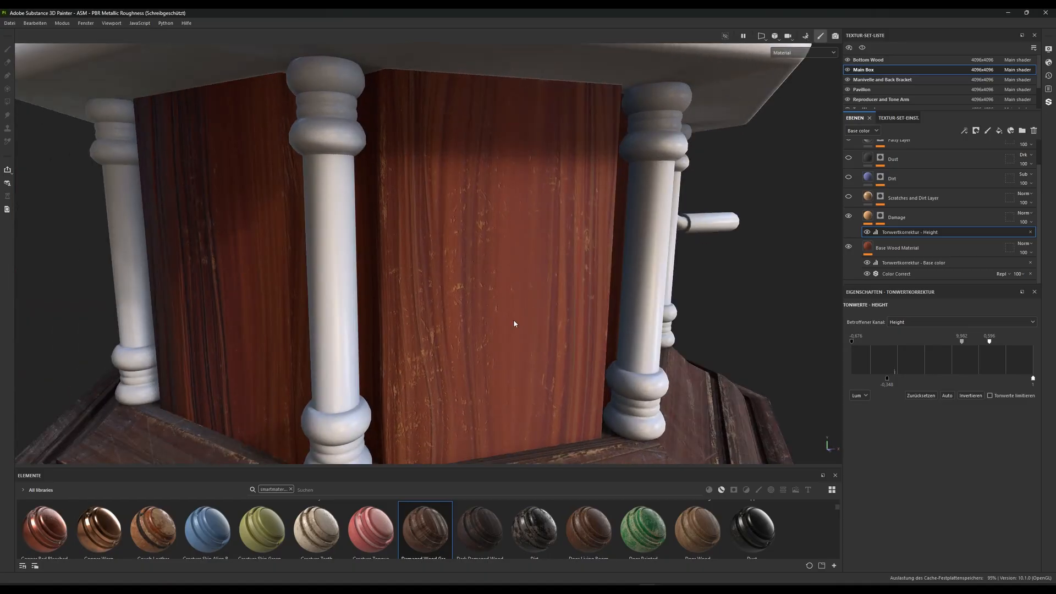
right_click_drag(514, 322, 526, 340, "alt")
left_click_drag(527, 341, 449, 279, "alt")
right_click_drag(448, 279, 472, 326, "alt")
mouse_move(471, 327)
left_mouse_down("alt")
mouse_move(485, 298)
mouse_move(477, 323)
left_mouse_up("alt")
right_click_drag(473, 281, 466, 298, "alt")
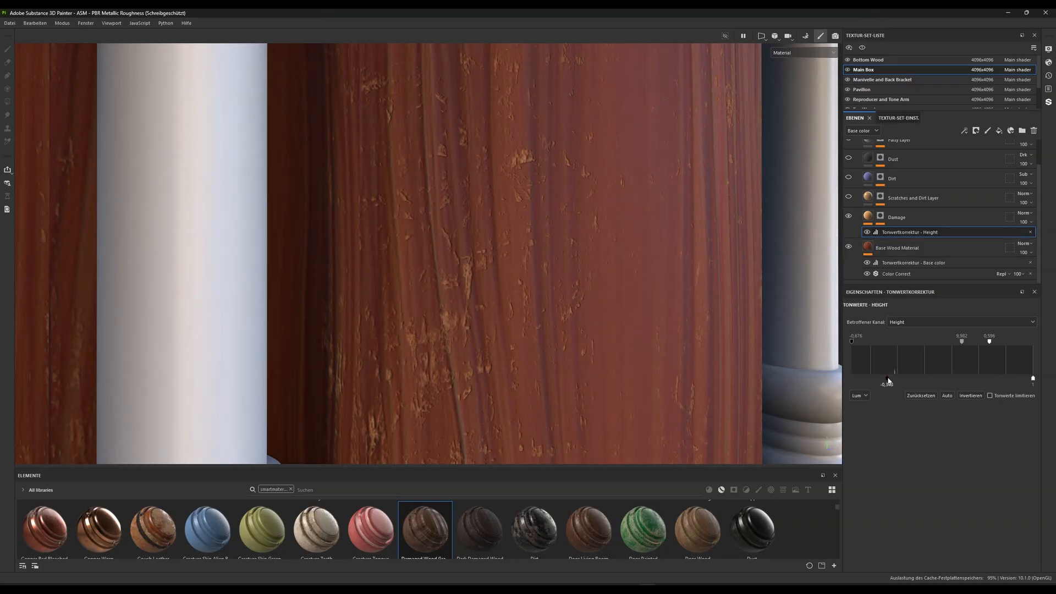
mouse_move(886, 379)
left_mouse_down()
mouse_move(916, 380)
mouse_move(855, 380)
mouse_move(916, 380)
mouse_move(883, 380)
left_mouse_up()
Make the Scratches and Dirt Layer visible on the box and select it for editing
scroll(523, 336, "down", 5)
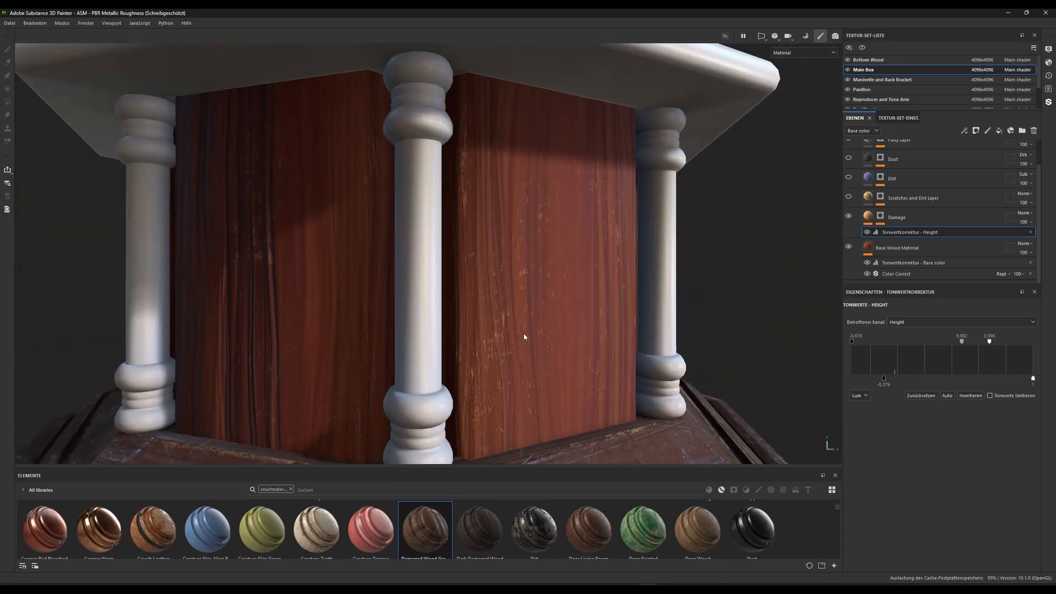
scroll(524, 336, "down", 3)
left_click_drag(440, 264, 522, 368, "alt")
scroll(654, 290, "up", 2)
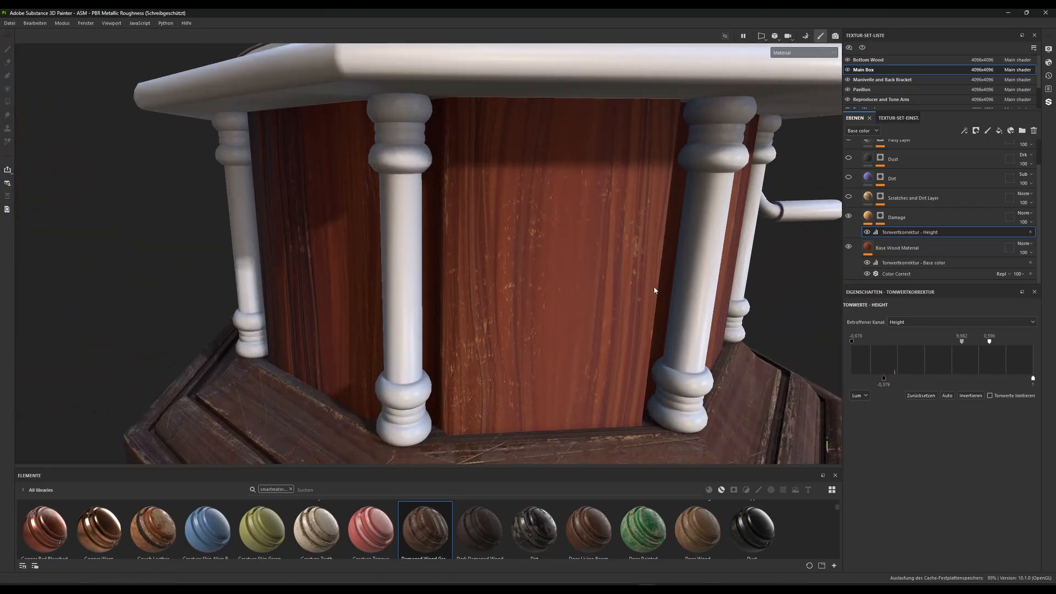
middle_click_drag(654, 290, 578, 263, "alt")
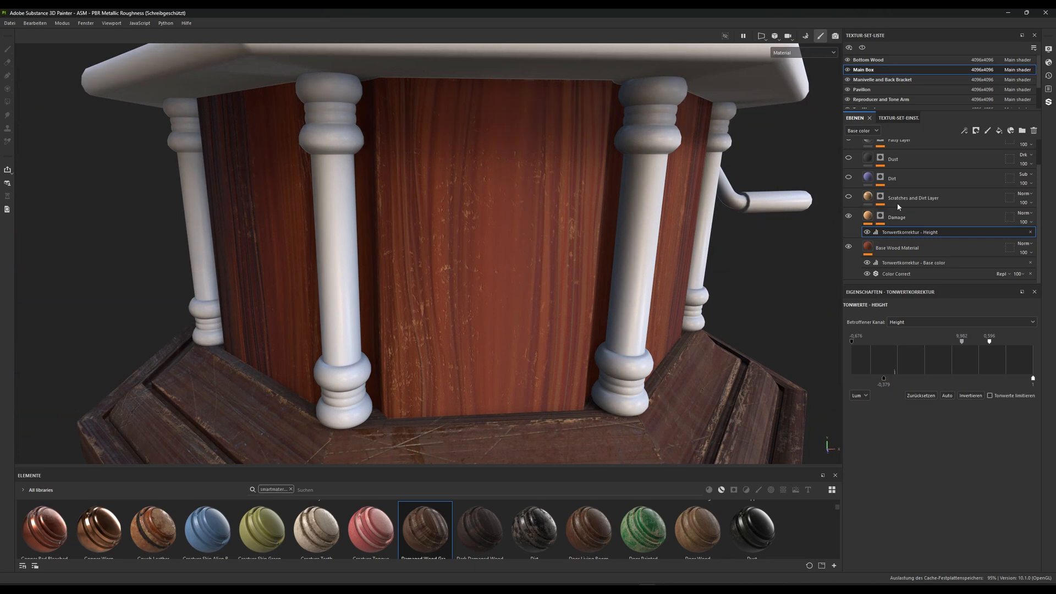
left_click(848, 197)
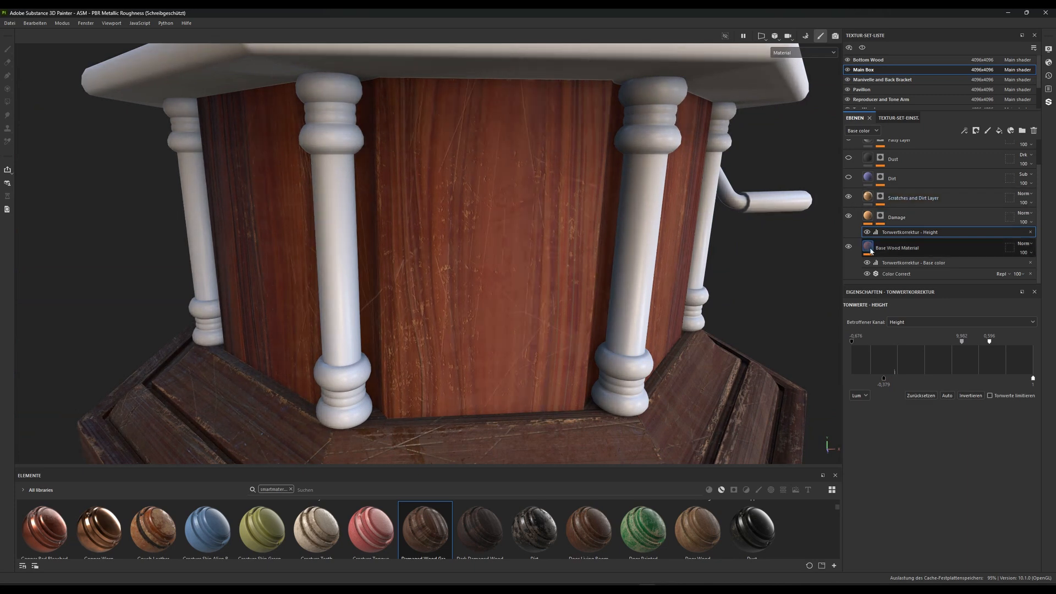
left_click(900, 198)
Set the Scratches and Dirt Layer's base color to the light orange CC9A64
right_click_drag(609, 309, 558, 99, "alt")
left_click_drag(559, 99, 506, 245, "alt")
right_click_drag(506, 245, 537, 274, "alt")
middle_click_drag(537, 275, 510, 202, "alt")
right_click_drag(510, 203, 564, 313, "alt")
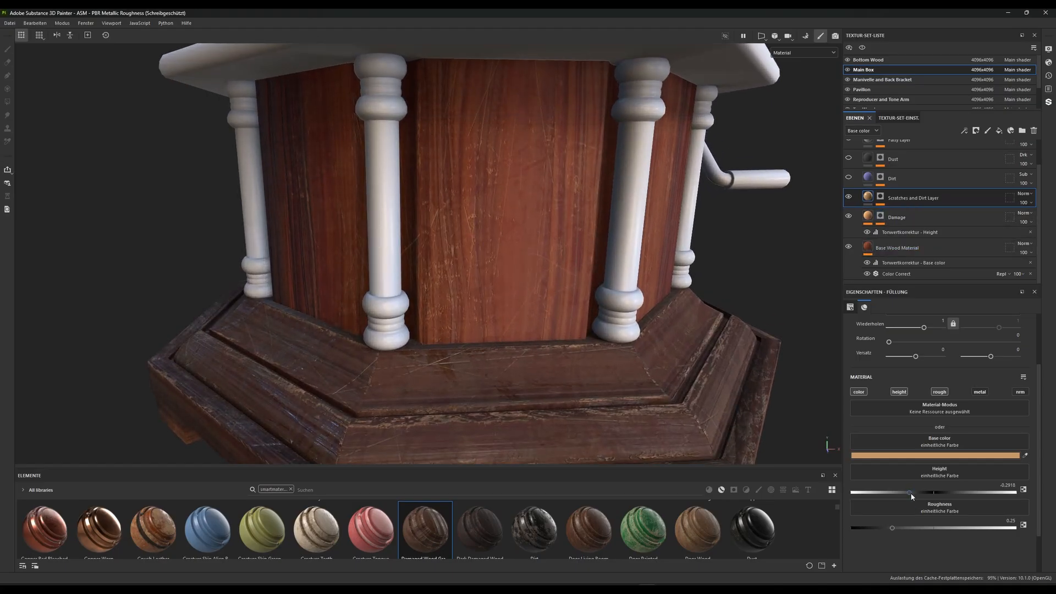
left_click(919, 456)
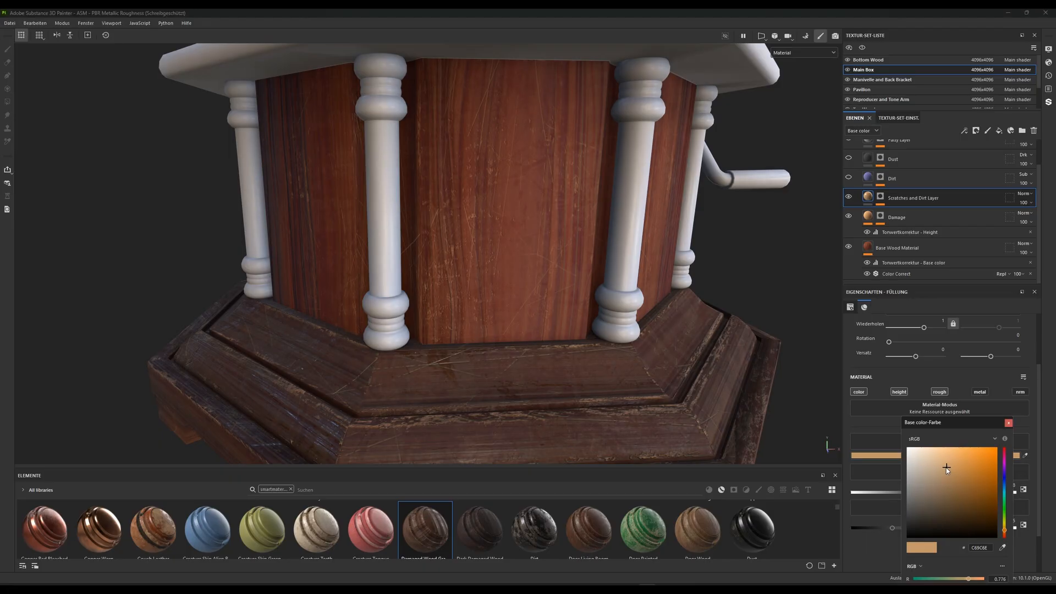
mouse_move(935, 464)
left_mouse_down()
mouse_move(946, 474)
mouse_move(964, 447)
mouse_move(985, 458)
mouse_move(992, 445)
mouse_move(960, 443)
mouse_move(945, 464)
mouse_move(958, 451)
mouse_move(931, 464)
mouse_move(953, 476)
mouse_move(951, 466)
left_mouse_up()
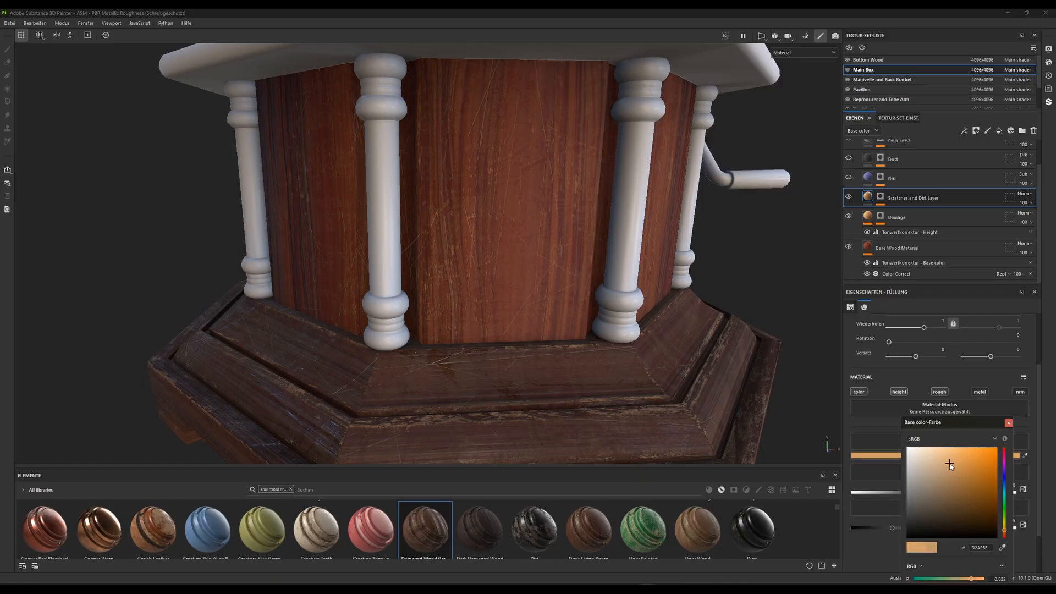
left_click(1008, 423)
Set the horizontal tiling of the Grunge Scratches Fine fill in the Scratches and Dirt Layer's mask to 0.57
scroll(720, 267, "down", 3)
scroll(929, 405, "up", 3)
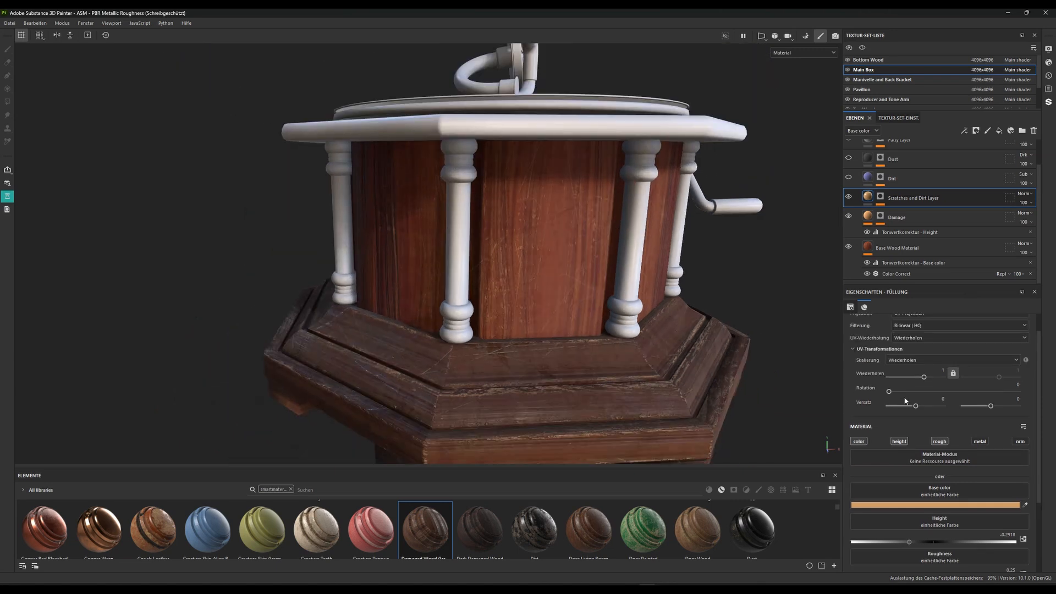
left_click_drag(924, 403, 954, 402)
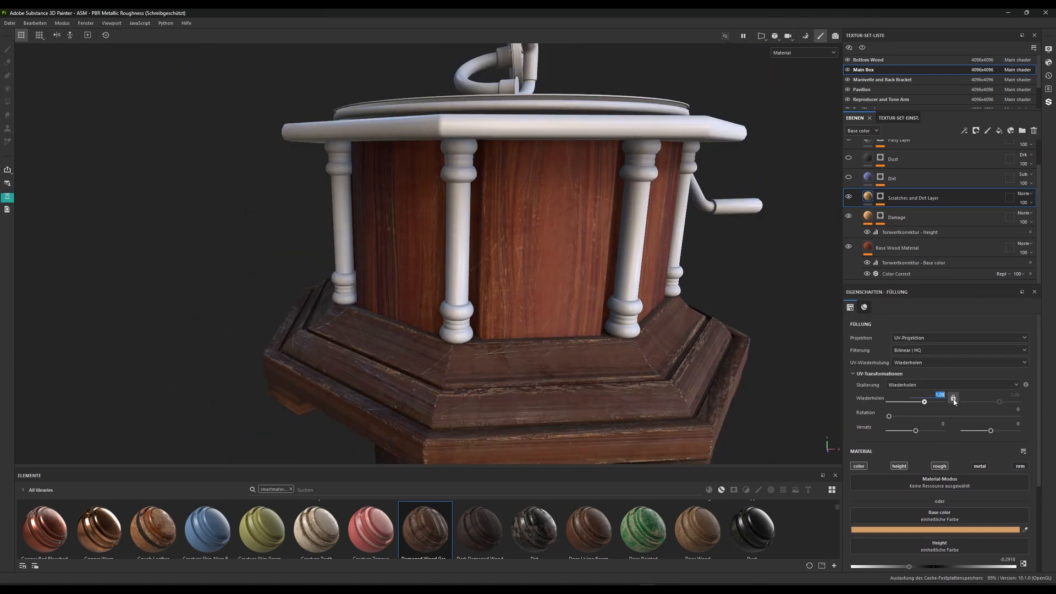
left_click(881, 196)
left_click(918, 246)
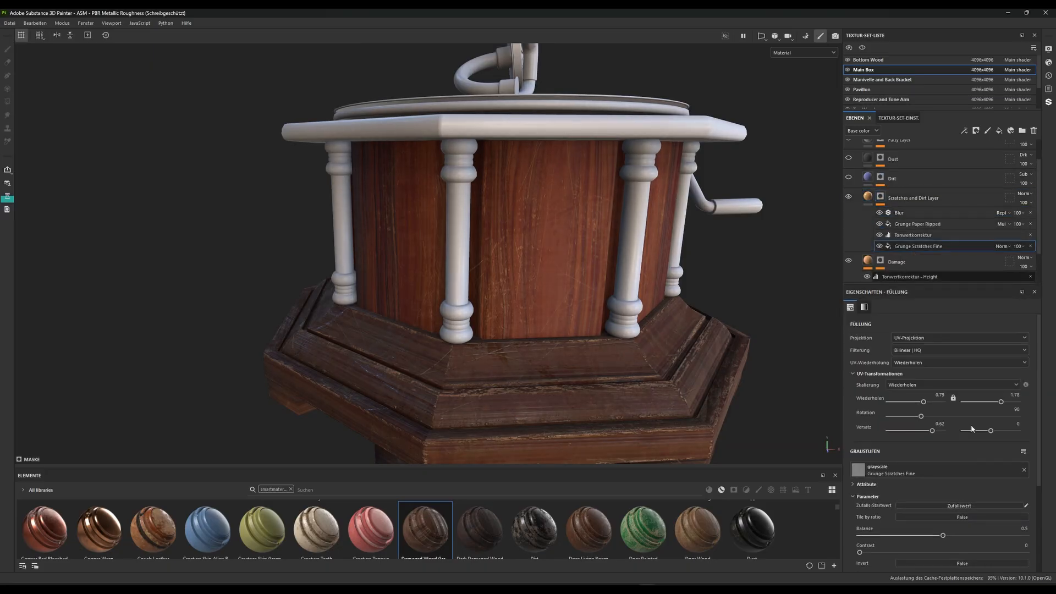
left_click_drag(924, 405, 921, 404)
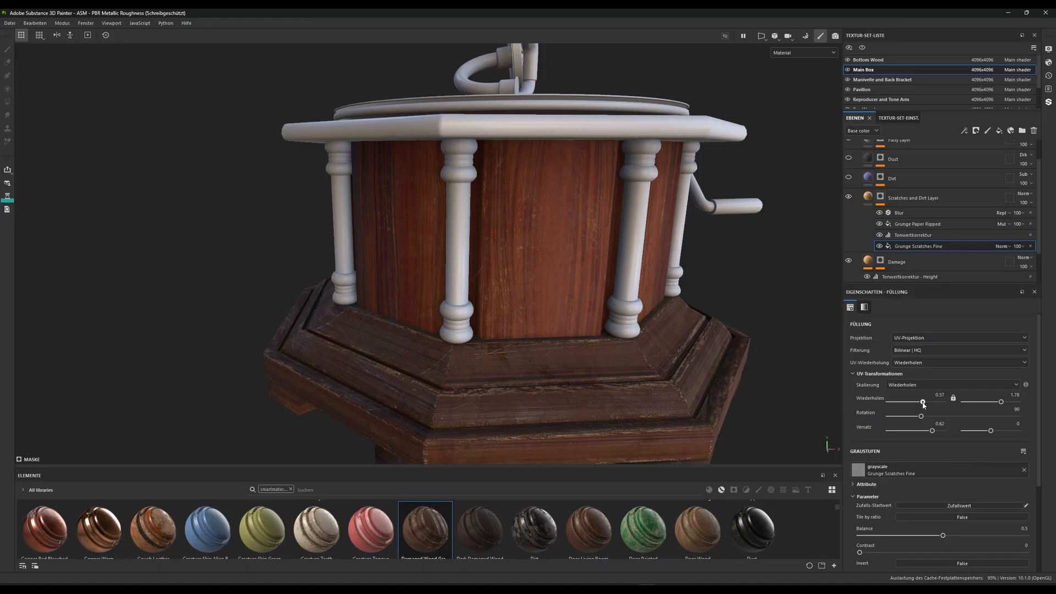
Lower the horizontal tiling of the Grunge Scratches Fine fill in the Scratches and Dirt Layer's mask to 0.2
left_click_drag(921, 405, 921, 405)
In the Base Wood Material's Color Correct filter, set the shadows' contrast to 0.2, luminosity to -0.06 and saturation to 0.23
scroll(912, 239, "down", 2)
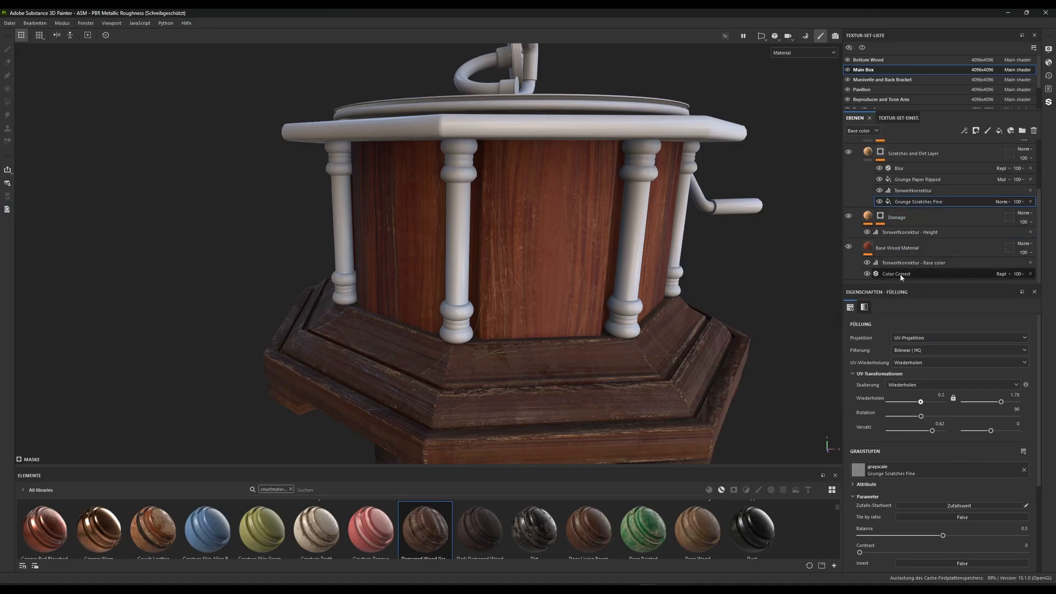
left_click(892, 275)
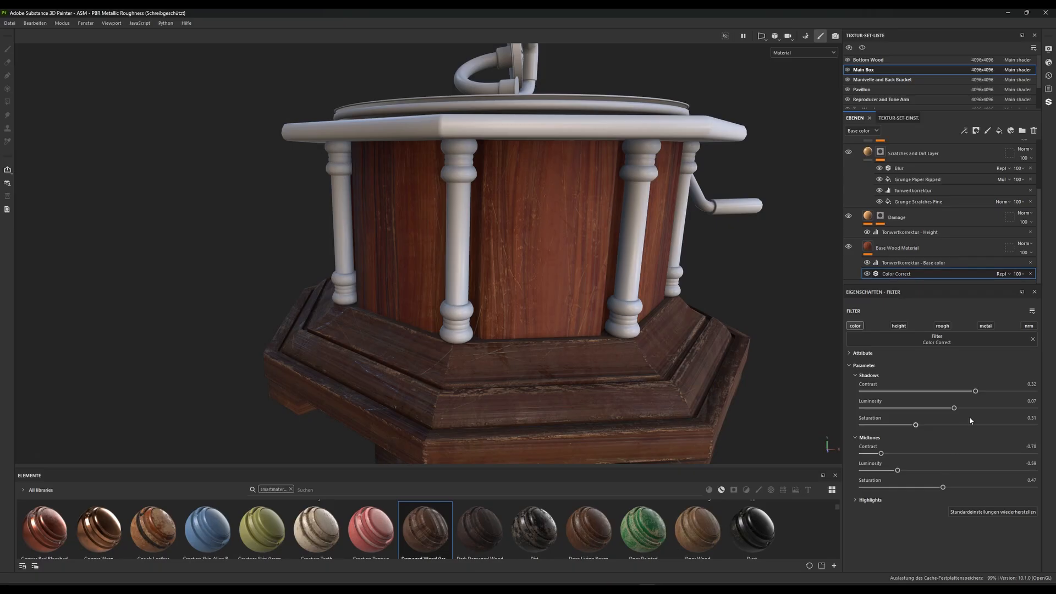
left_click_drag(977, 392, 957, 384)
left_click(913, 262)
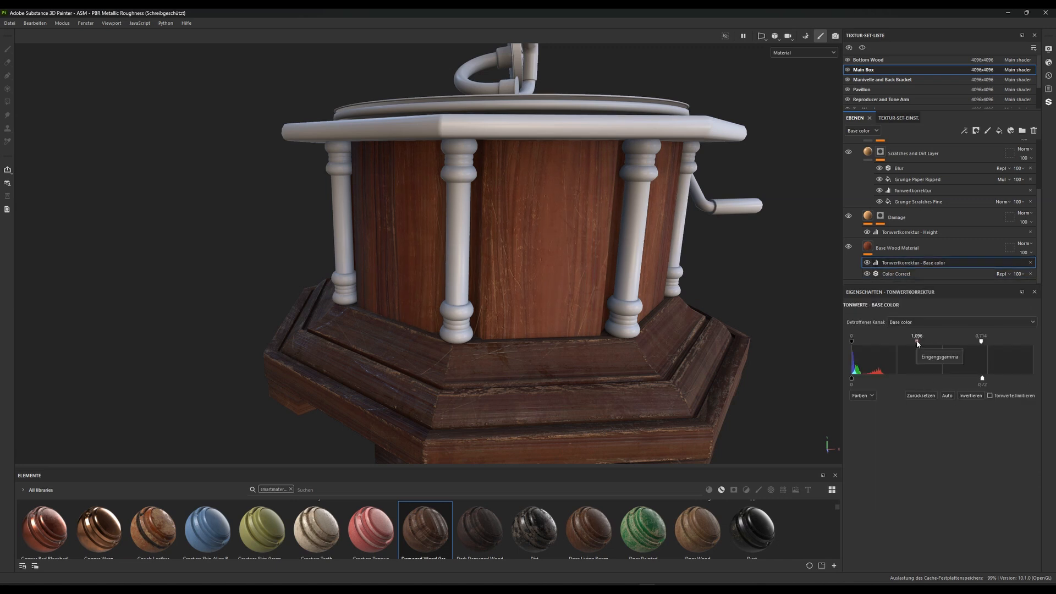
left_click(902, 274)
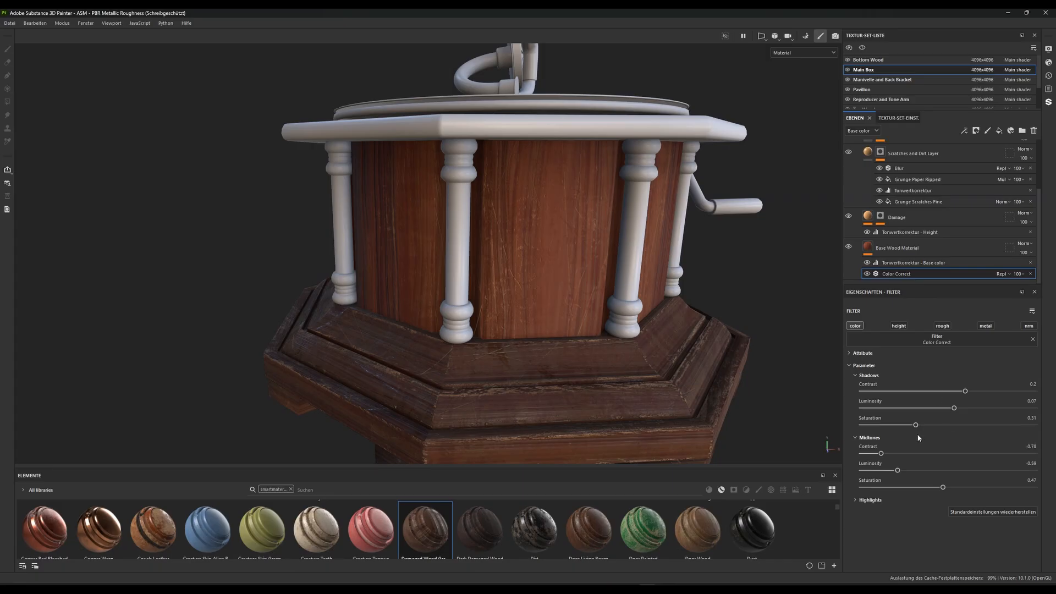
mouse_move(916, 427)
left_mouse_down()
mouse_move(874, 426)
mouse_move(906, 423)
left_mouse_up()
left_click_drag(953, 409, 943, 409)
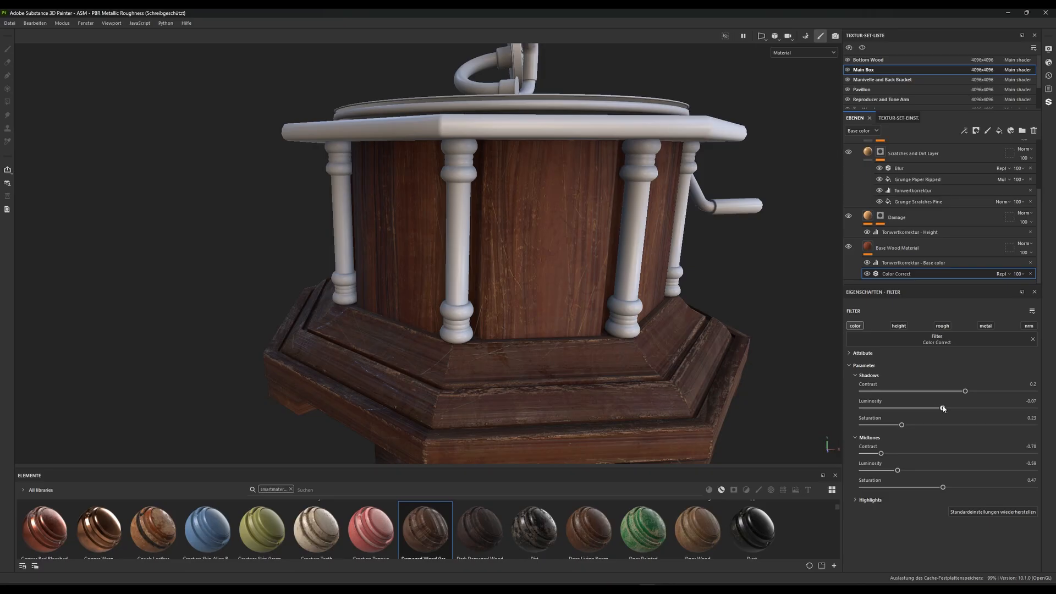
scroll(498, 310, "down", 3)
scroll(542, 318, "up", 3)
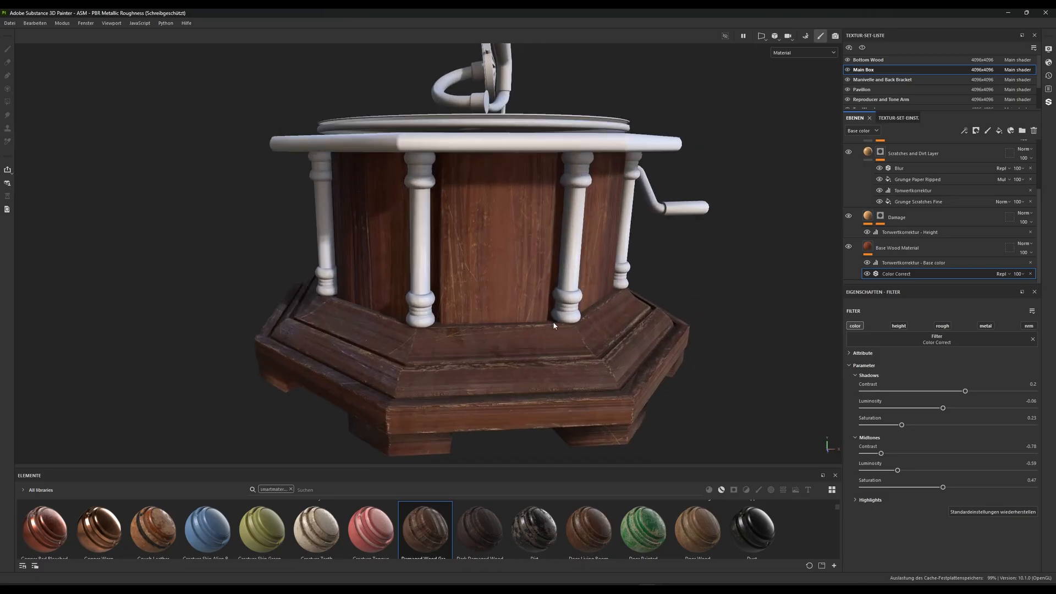
Make the Dirt layer visible and set the tiling of its mask's Grunge Paper Ripped fill to 0.93
scroll(919, 211, "up", 3)
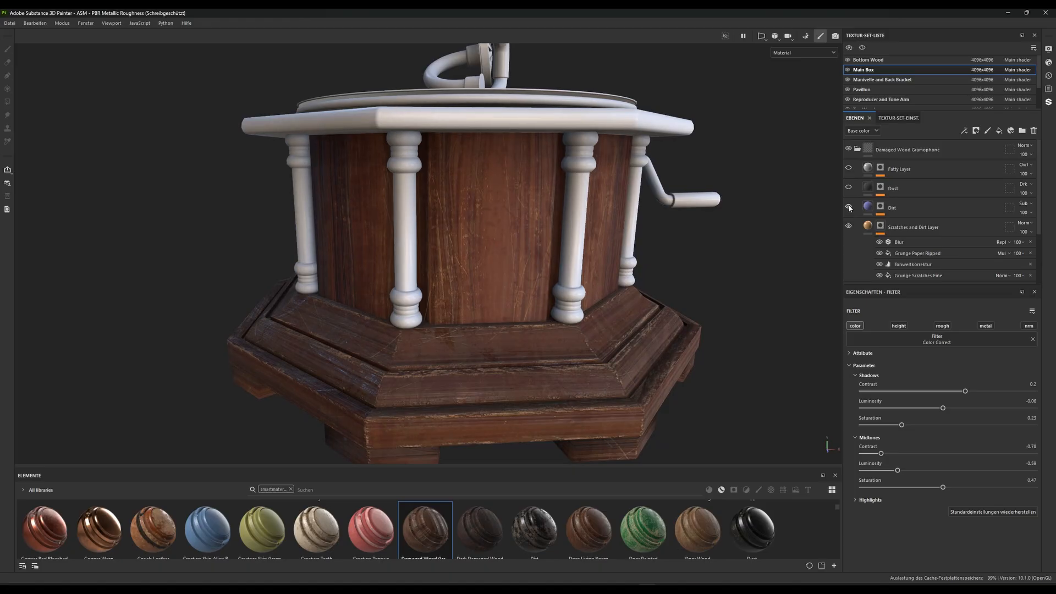
scroll(517, 269, "down", 2)
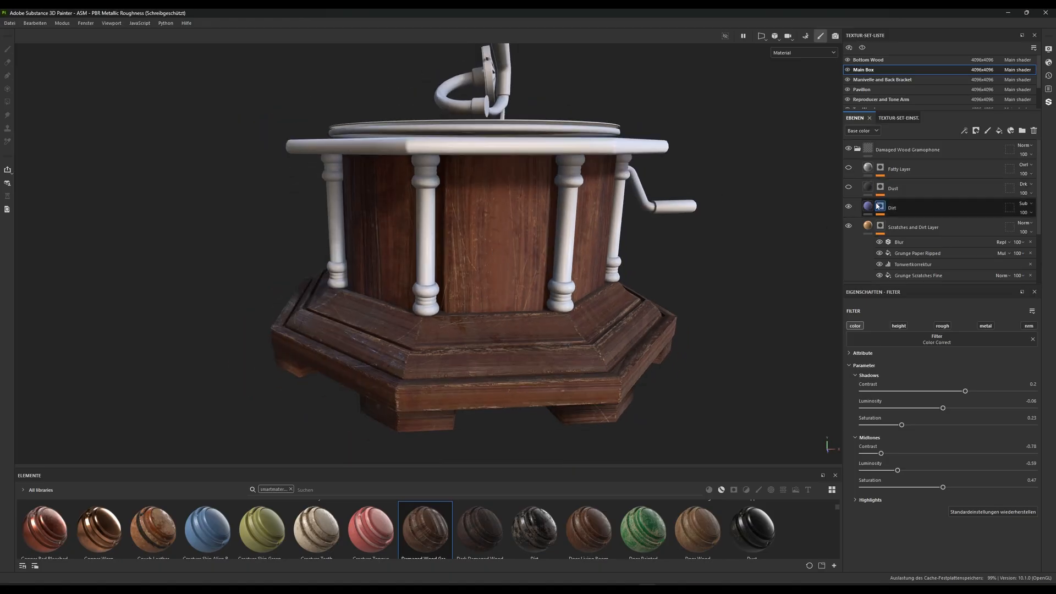
left_click(880, 211)
left_click(914, 236)
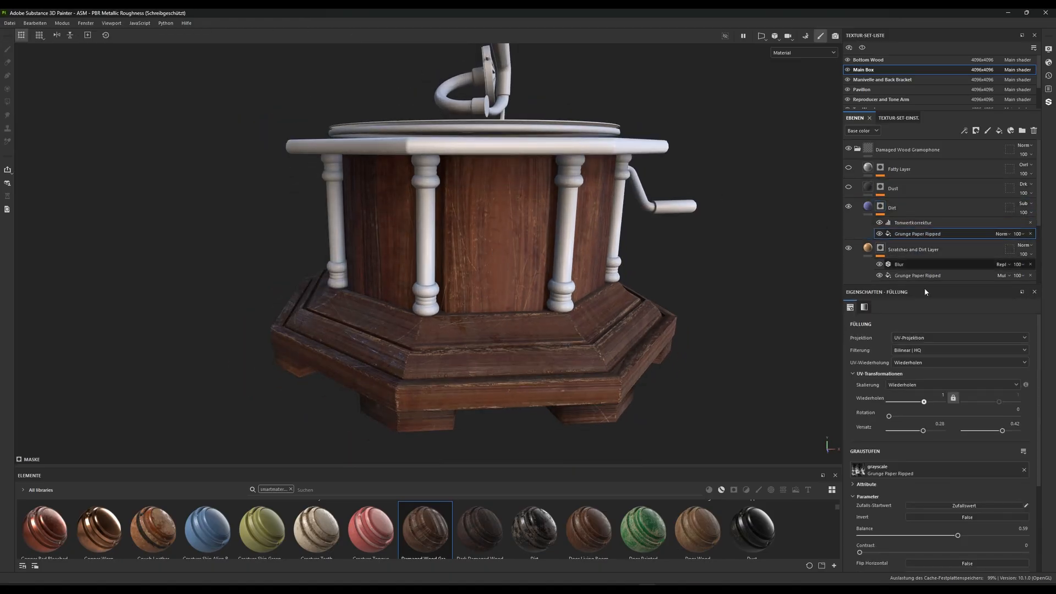
left_click_drag(924, 403, 923, 404)
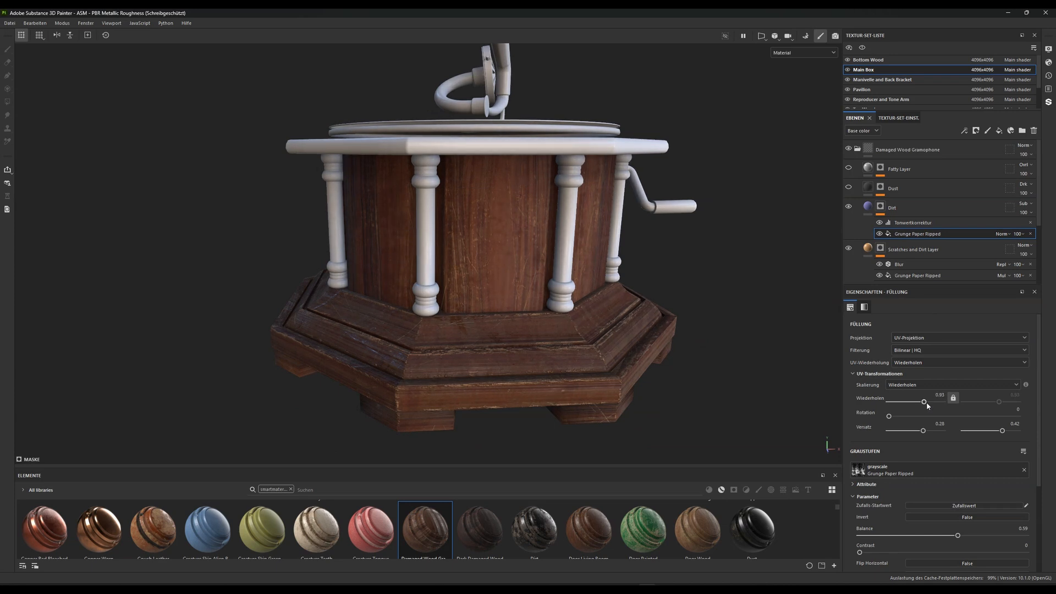
Try a different rotation for the Dirt mask's Grunge Paper Ripped fill, return it to 0 and set the balance to 0.64
left_click_drag(890, 417, 950, 415)
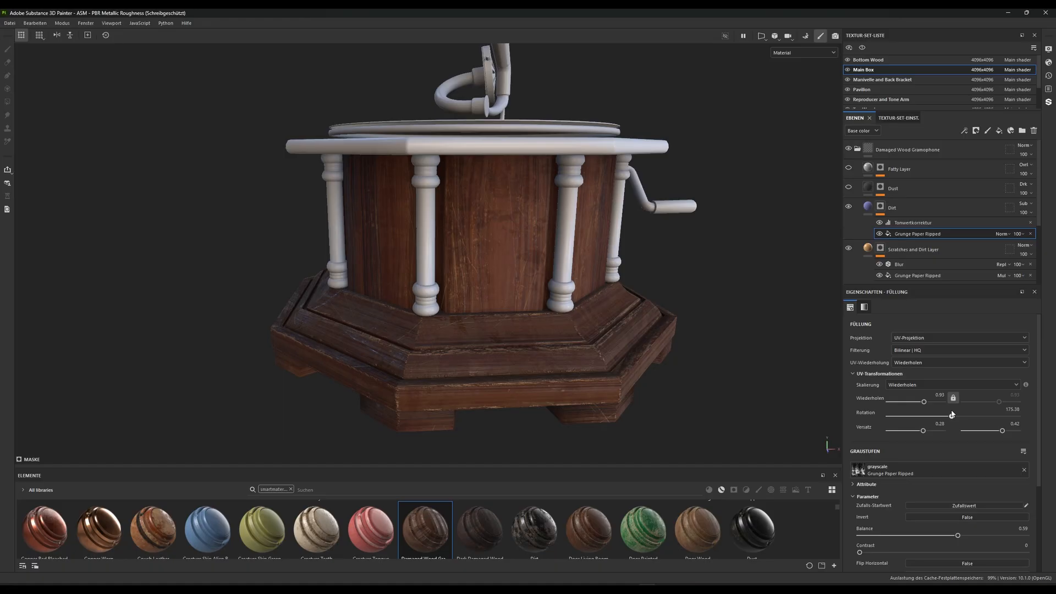
left_click_drag(952, 414, 837, 414)
mouse_move(957, 537)
left_mouse_down()
mouse_move(1003, 538)
mouse_move(945, 538)
left_mouse_up()
scroll(636, 354, "down", 5)
scroll(632, 330, "up", 1)
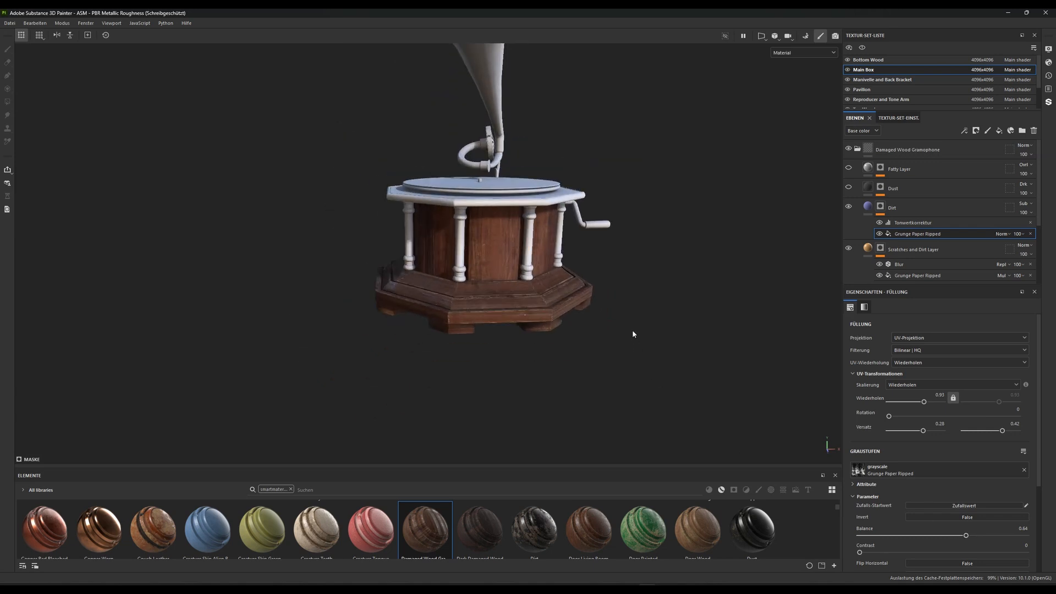
Compare the box with and without the Dirt layer, and set its mask levels to about 2.57 input gamma and 0.22 white output
left_click(849, 207)
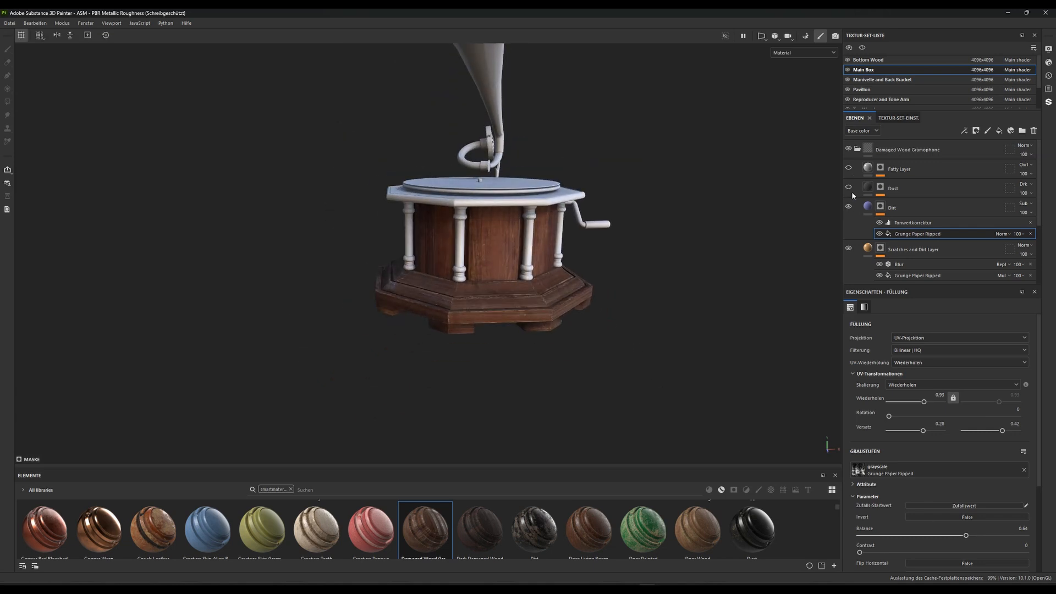
left_click(915, 225)
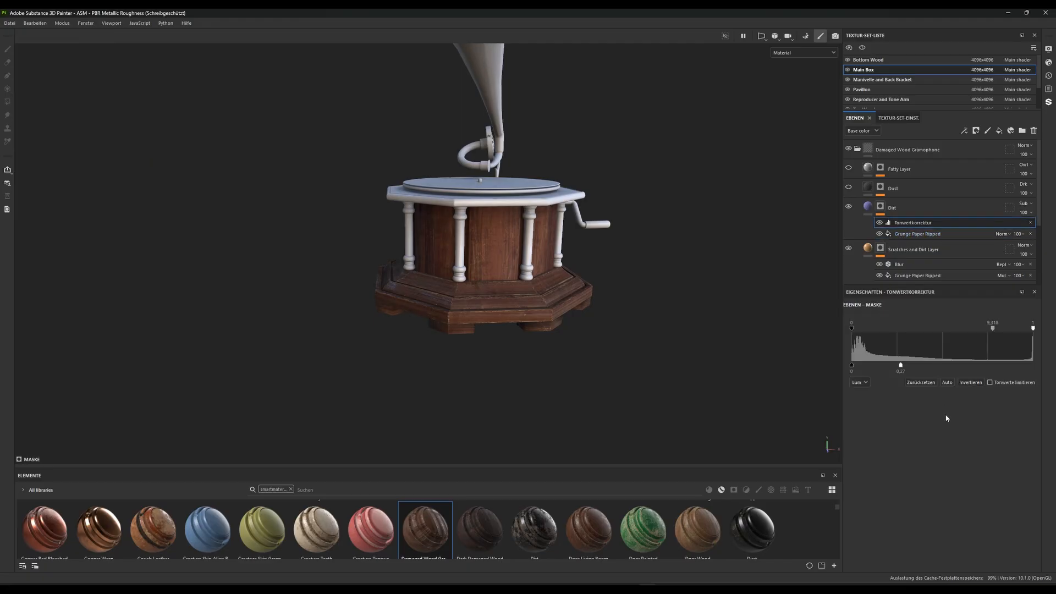
left_click_drag(992, 330, 951, 330)
mouse_move(900, 365)
left_mouse_down()
mouse_move(958, 364)
mouse_move(856, 363)
mouse_move(891, 363)
left_mouse_up()
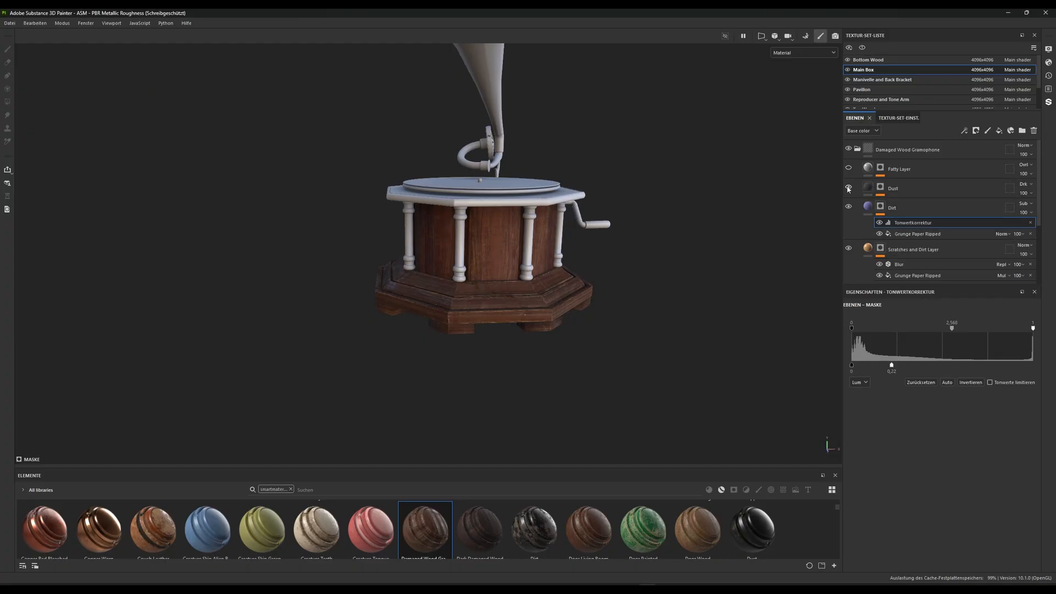
Make the Dust layer visible and set its mask's Grunge Dust Wide fill to balance 0.55 and contrast 0.22
scroll(605, 270, "up", 3)
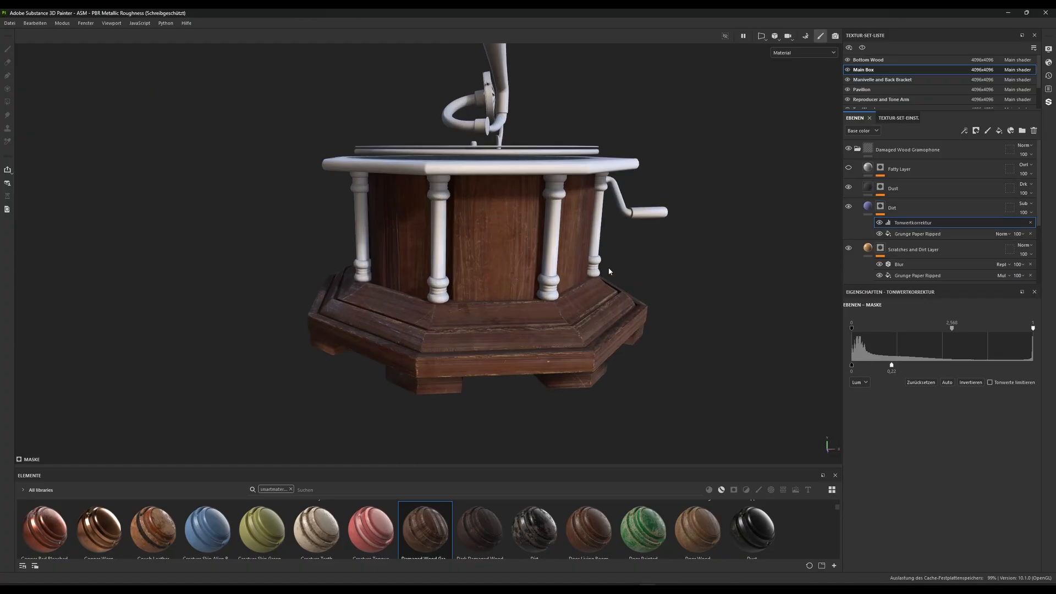
left_click(879, 189)
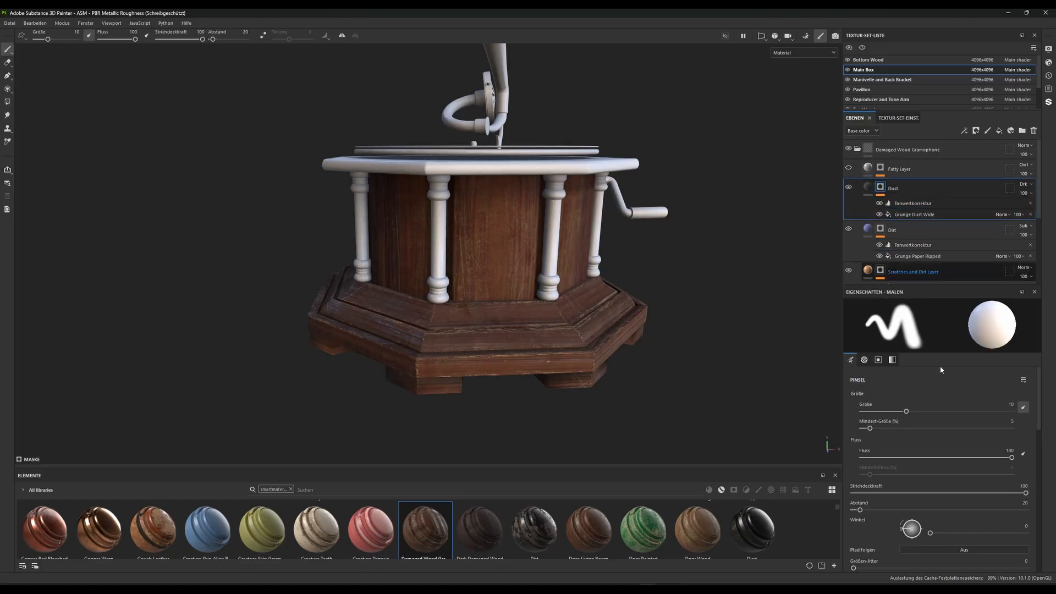
left_click(917, 215)
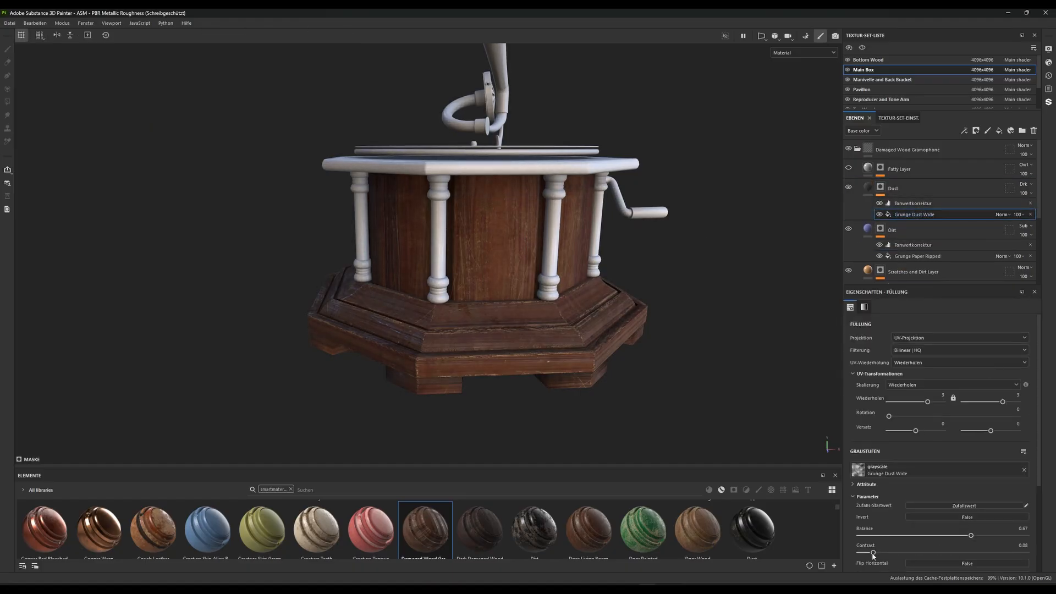
mouse_move(971, 536)
left_mouse_down()
mouse_move(827, 535)
mouse_move(1020, 534)
mouse_move(825, 533)
mouse_move(952, 533)
left_mouse_up()
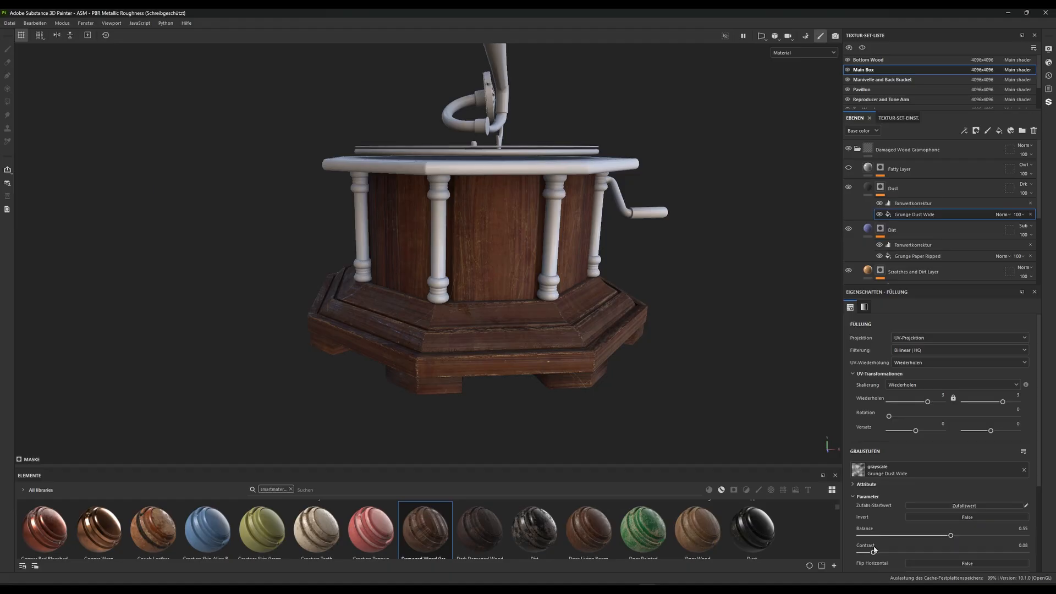
left_click_drag(874, 552, 908, 551)
left_click_drag(840, 552, 896, 552)
Make the Fatty Layer visible and set its mask's Grunge Wipe Leaky fill to balance 0.64 and contrast 0.43
left_click(848, 169)
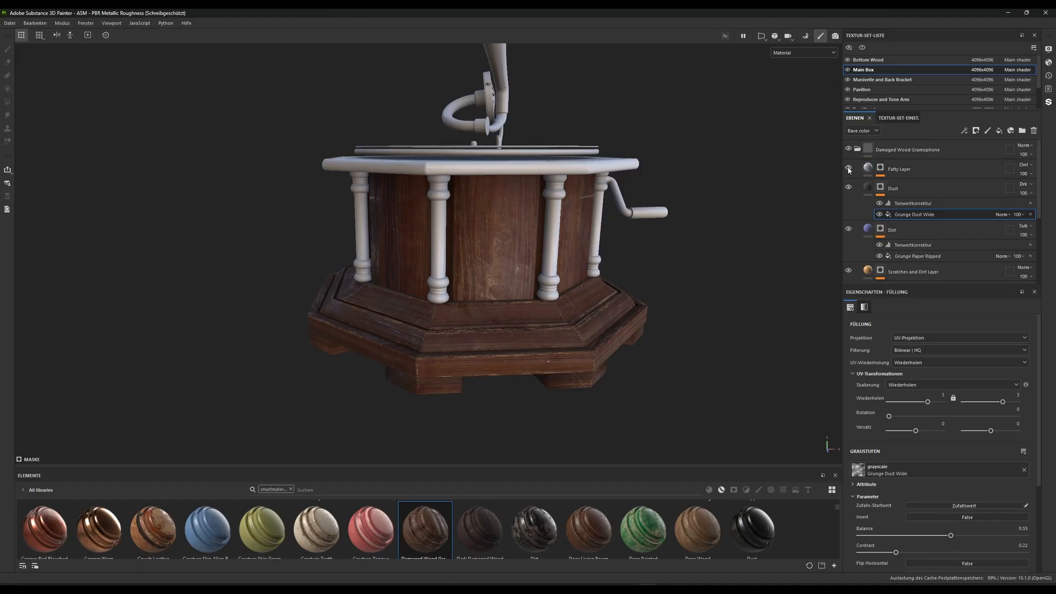
left_click(881, 169)
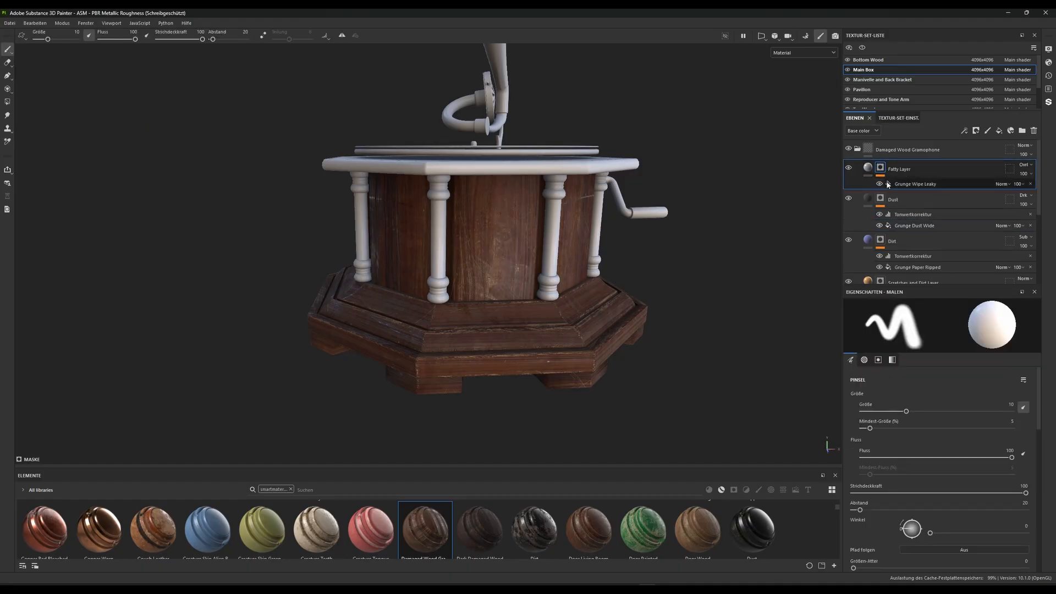
left_click(916, 185)
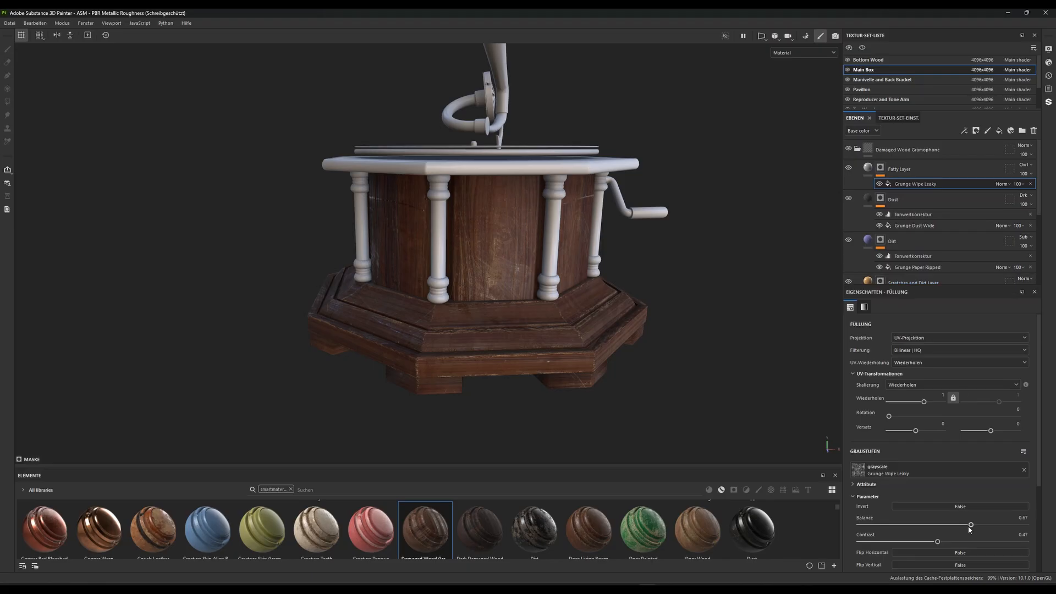
mouse_move(939, 542)
left_mouse_down()
mouse_move(875, 545)
mouse_move(939, 549)
mouse_move(932, 542)
mouse_move(966, 526)
mouse_move(844, 528)
mouse_move(947, 526)
left_mouse_up()
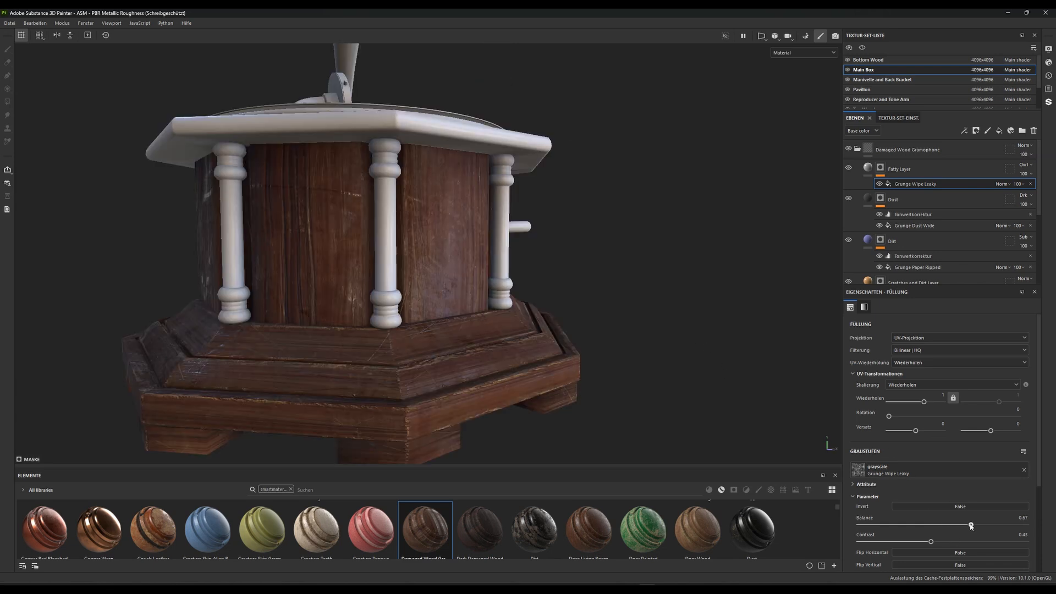
mouse_move(969, 526)
left_mouse_down()
mouse_move(864, 526)
mouse_move(968, 526)
left_mouse_up()
Examine the wood on the box from several sides and distances, and collapse the Damaged Wood Gramophone folder
right_click_drag(598, 399, 529, 264, "alt")
left_click_drag(529, 264, 445, 293, "alt")
right_click_drag(445, 293, 464, 259, "alt")
left_click_drag(464, 259, 467, 211, "alt")
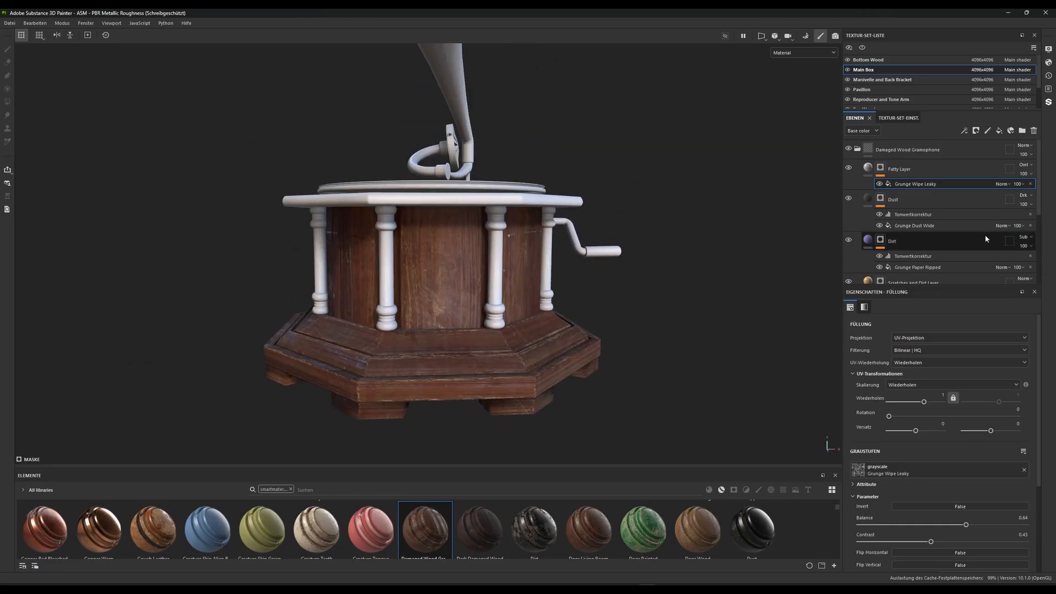
left_click(857, 149)
right_click_drag(593, 277, 531, 250, "alt")
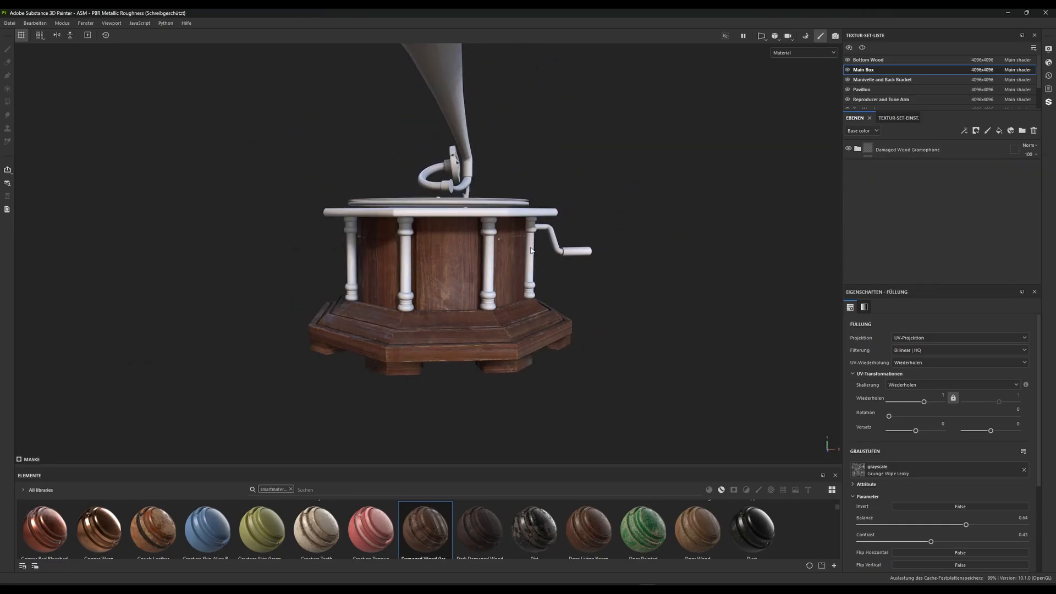
left_click_drag(518, 201, 534, 227, "alt")
right_click_drag(533, 227, 515, 299, "alt")
left_click_drag(514, 299, 527, 346, "alt")
right_click_drag(526, 347, 518, 208, "alt")
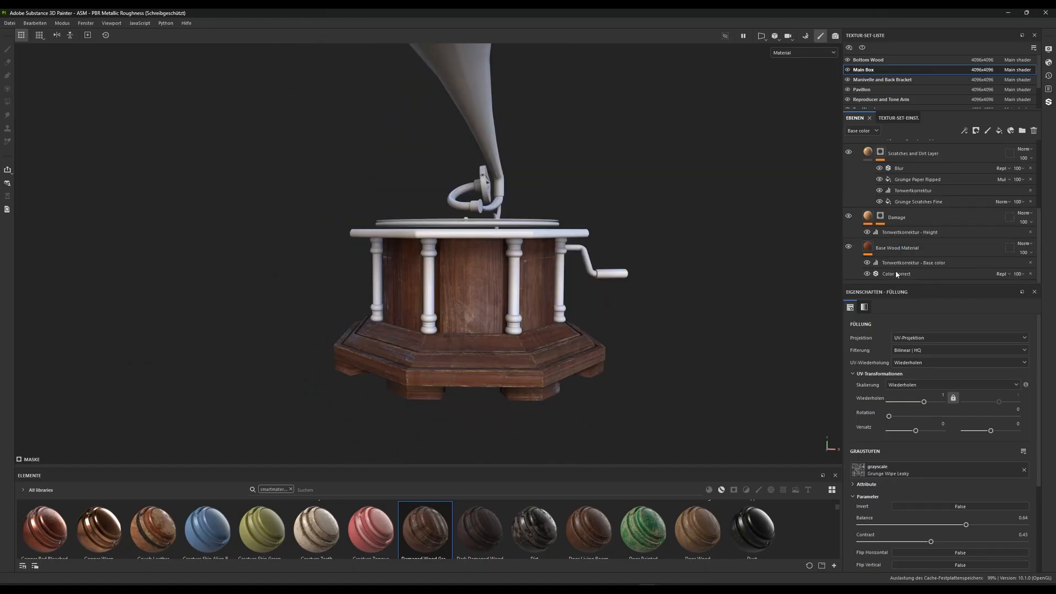
Set the shadows' saturation to 0.36 in the Color Correct filter of the Main Box's Base Wood Material
left_click(896, 273)
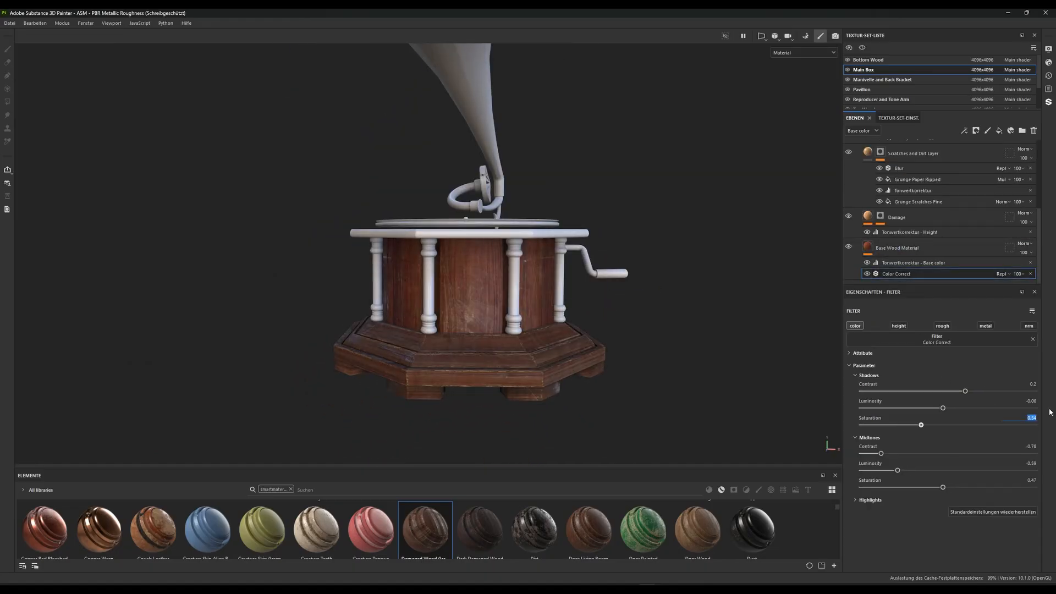
type(".36")
key("Return")
Switch to the Bottom Wood texture set and raise the shadows' saturation of its Base Wood Material's Color Correct filter to 0.28
scroll(916, 222, "up", 5)
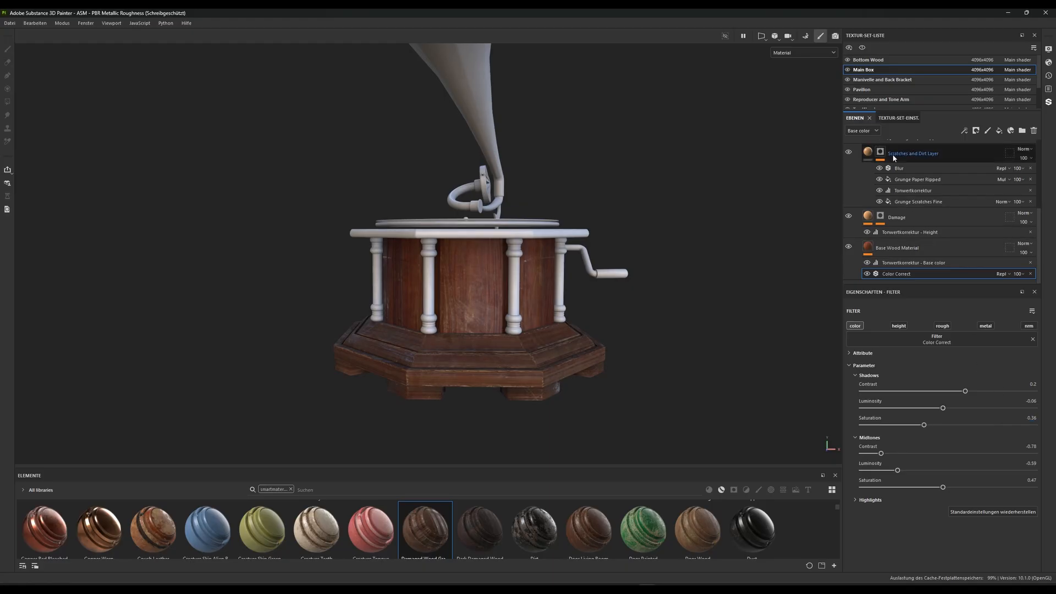
left_click(868, 59)
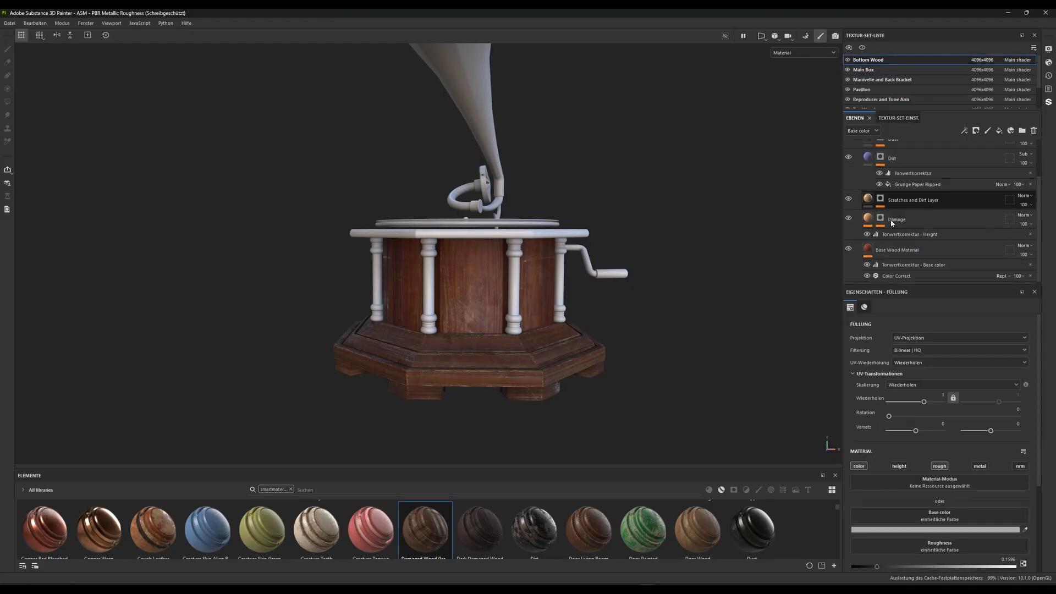
left_click(896, 247)
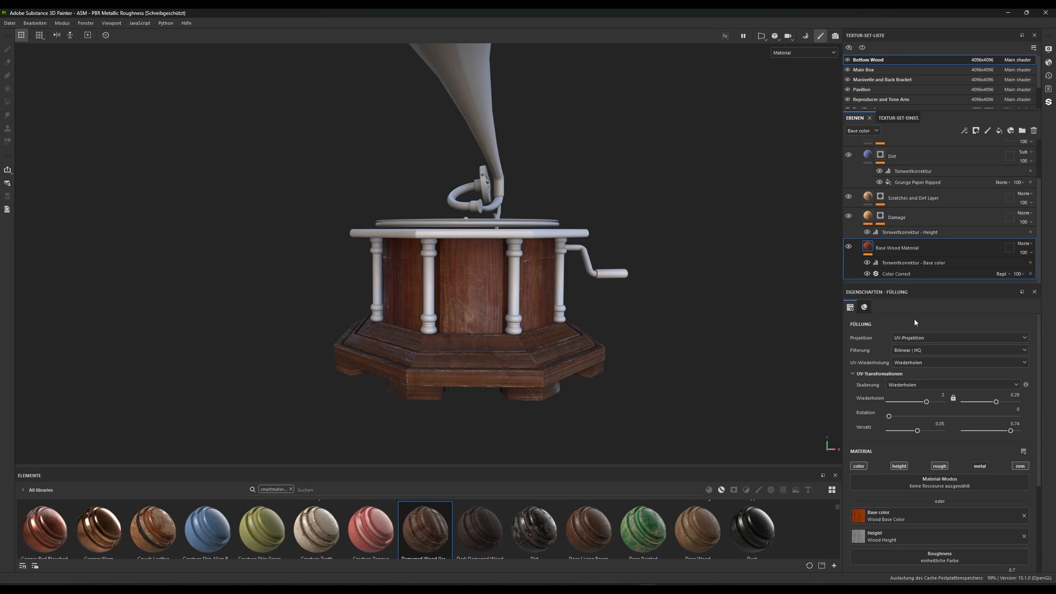
left_click(902, 274)
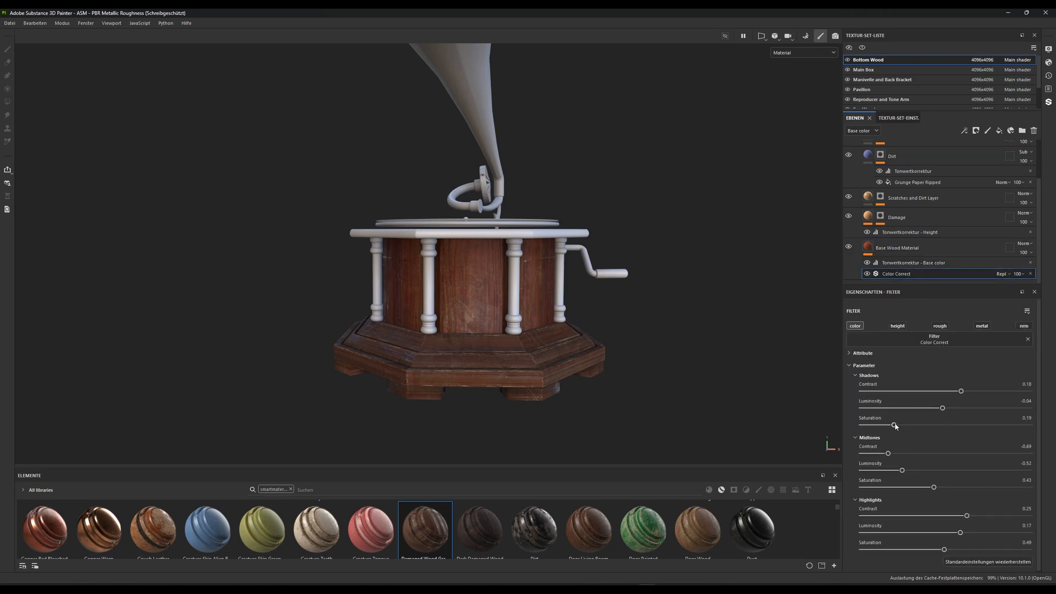
left_click_drag(896, 426, 910, 427)
Examine how the wood colors of the base and the box match, both close up and from farther away
left_click_drag(511, 234, 421, 245, "alt")
right_click_drag(437, 437, 473, 373, "alt")
left_click_drag(473, 373, 525, 346, "alt")
middle_click_drag(530, 442, 480, 363, "alt")
right_click_drag(480, 363, 496, 394, "alt")
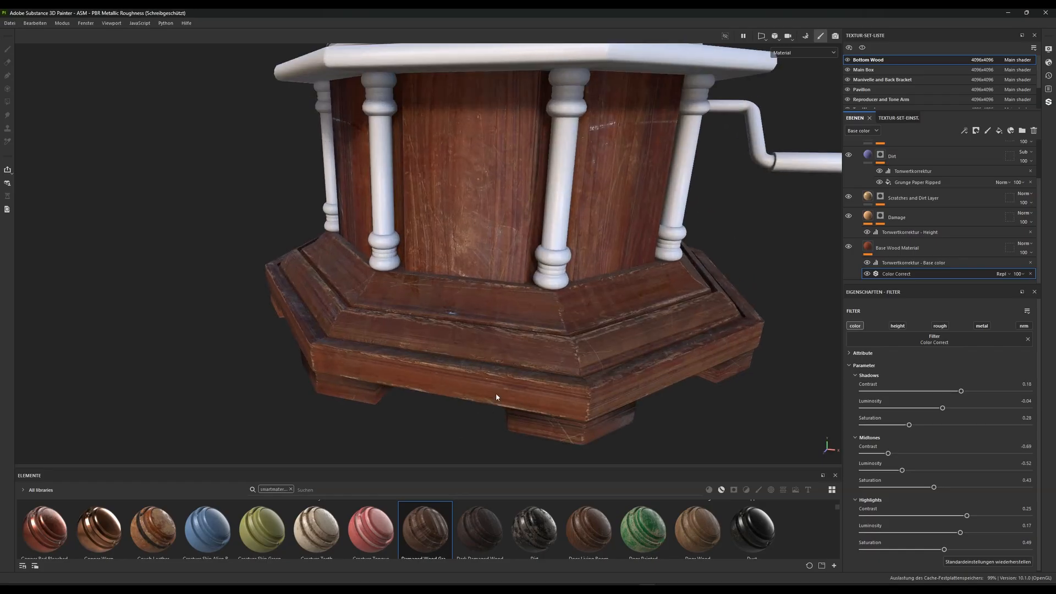
left_click_drag(511, 363, 509, 329, "alt")
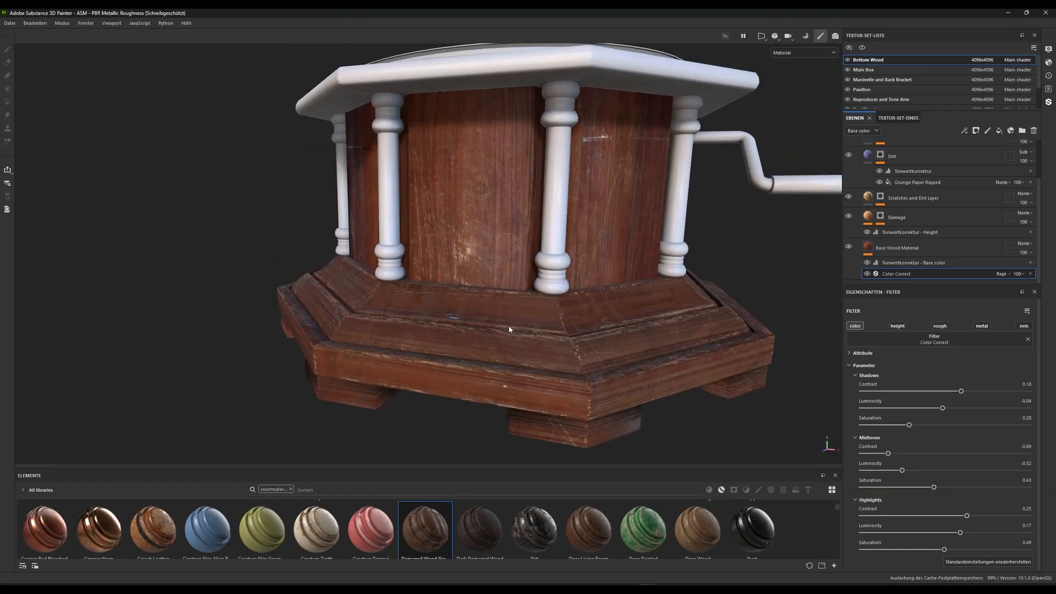
right_click_drag(542, 352, 440, 231, "alt")
left_click_drag(440, 231, 471, 243, "alt")
middle_click_drag(471, 242, 474, 263, "alt")
left_click_drag(484, 299, 474, 263, "alt")
right_click_drag(474, 262, 479, 268, "alt")
left_click_drag(478, 269, 482, 298, "alt")
scroll(881, 189, "up", 3)
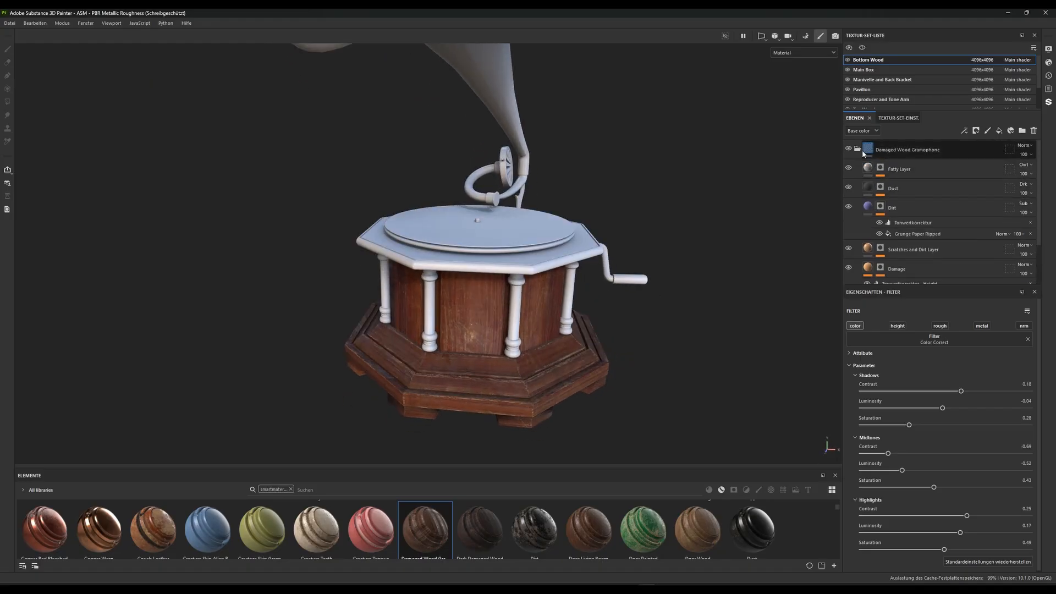
Replace the default layer of the Top Wood texture set with a copy of the Bottom Wood's Damaged Wood Gramophone folder
left_click(858, 149)
left_click(892, 150)
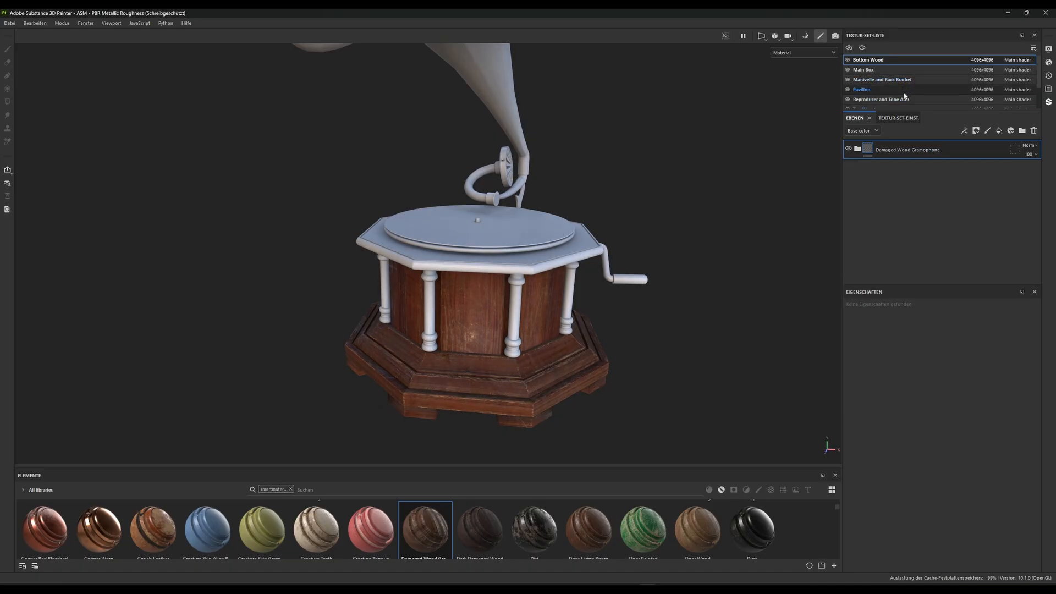
scroll(895, 93, "down", 1)
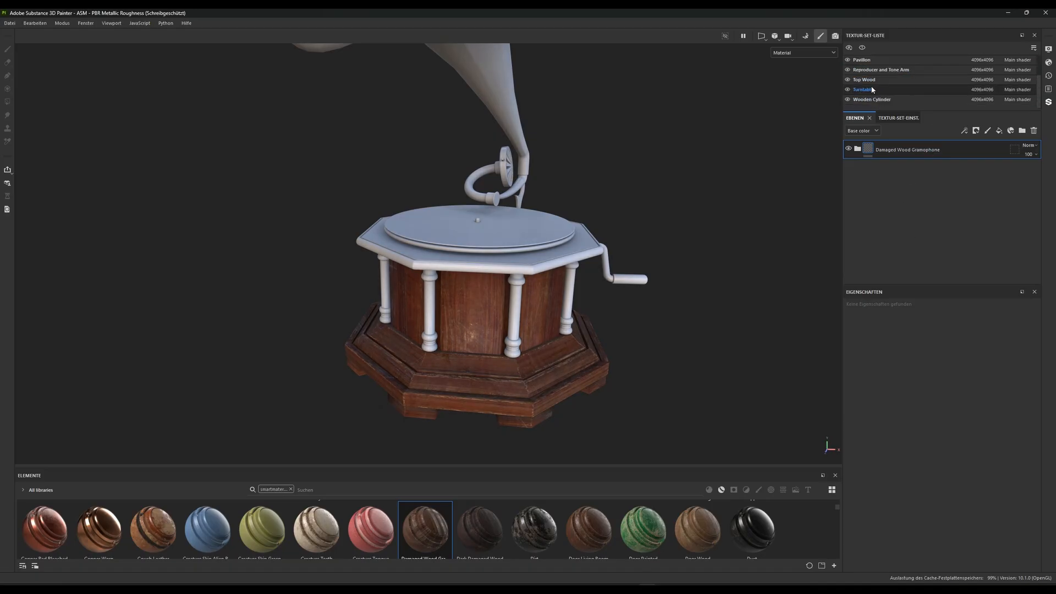
left_click(879, 80)
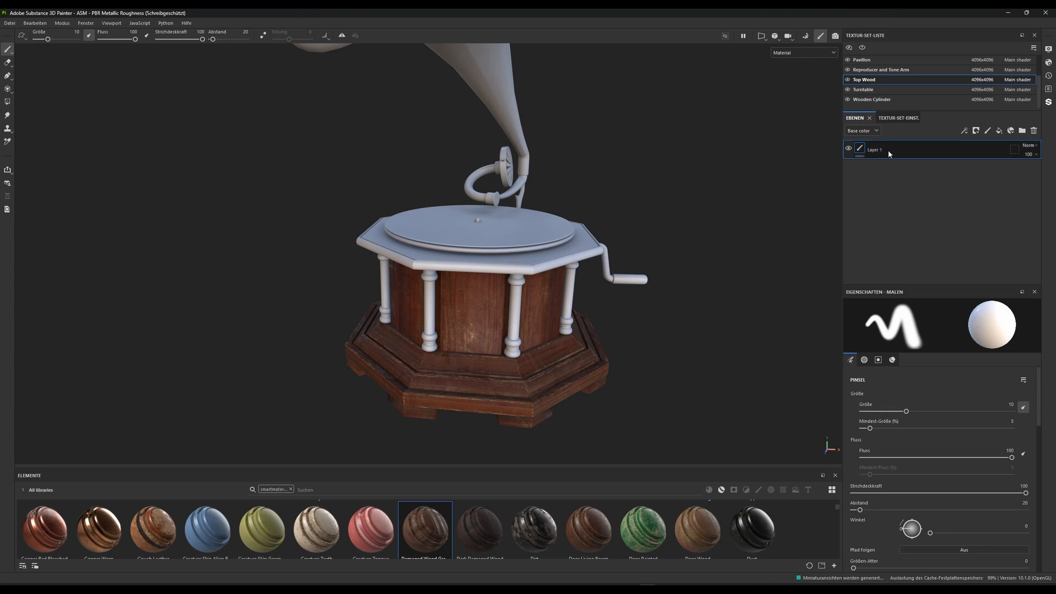
key("Delete")
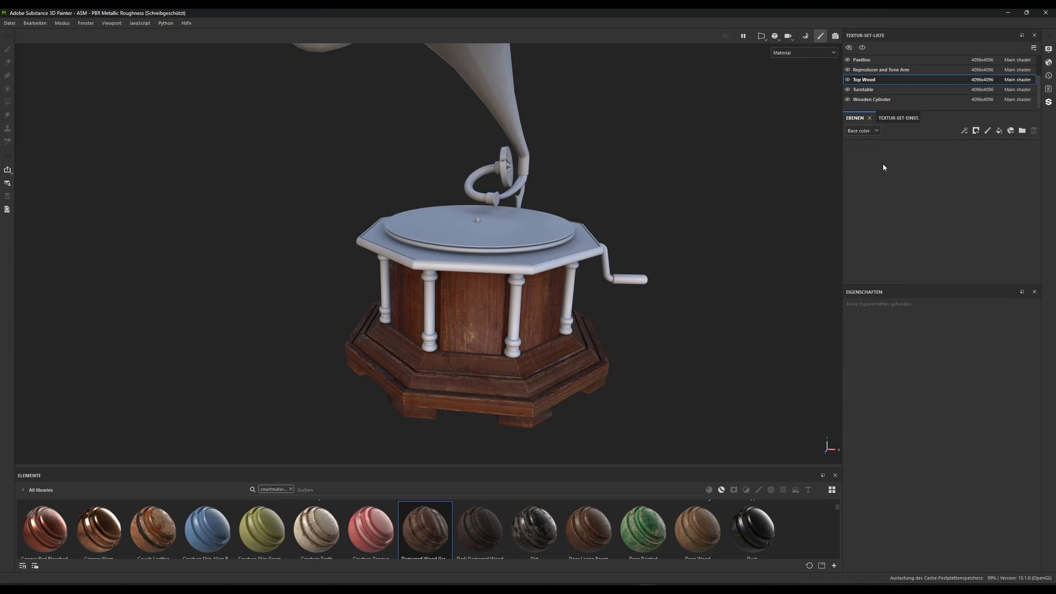
key("ctrl+v")
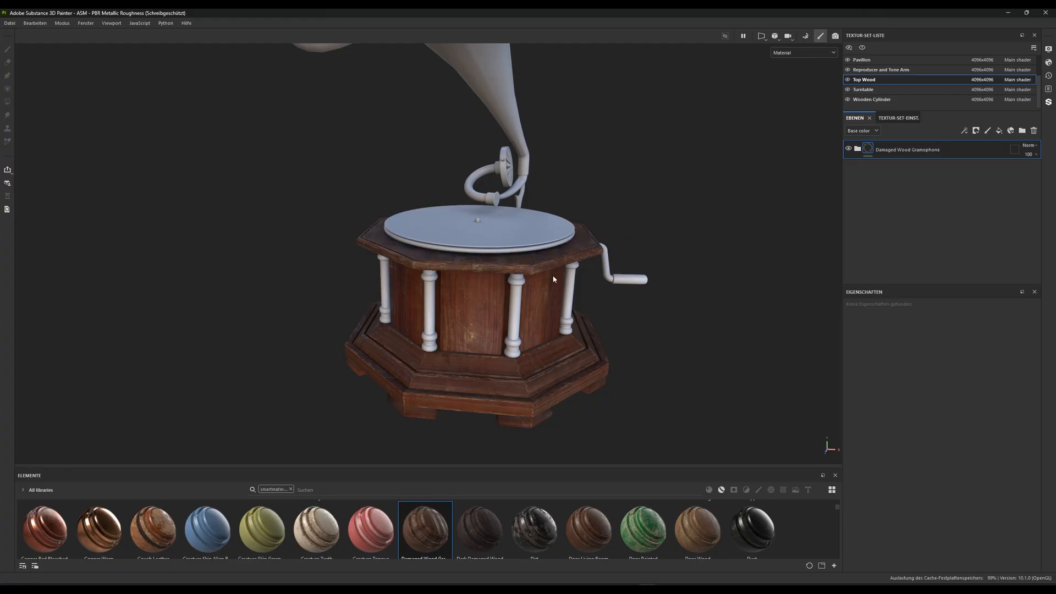
Examine the wood texture on the top plate from several sides and compare it with the box and base
right_click_drag(512, 281, 489, 335, "alt")
left_click_drag(489, 336, 510, 298, "alt")
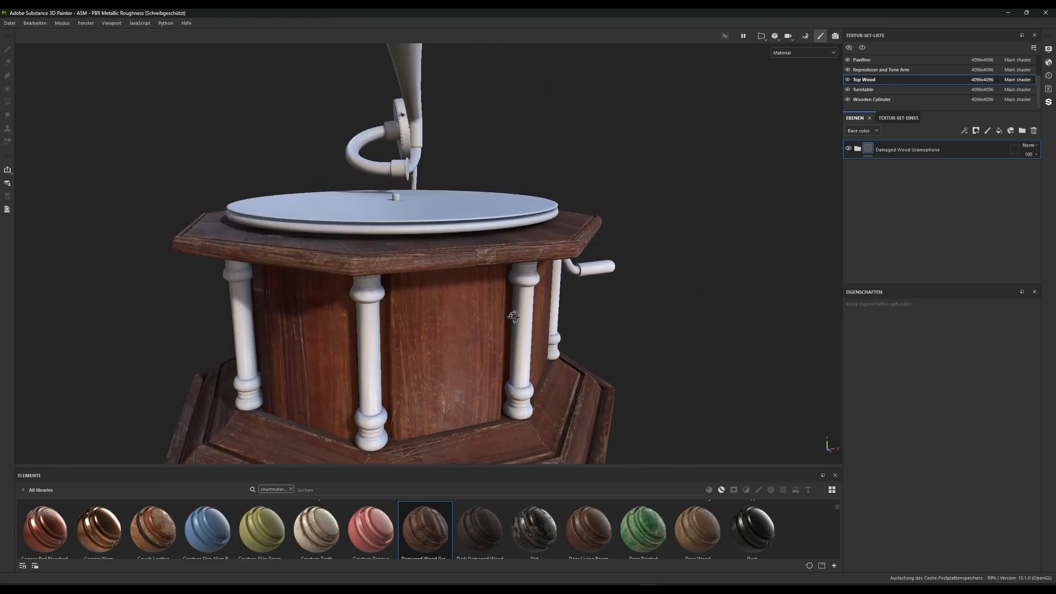
middle_click_drag(511, 298, 564, 273, "alt")
right_click_drag(564, 274, 541, 297, "alt")
left_click_drag(541, 297, 554, 353, "alt")
right_click_drag(554, 353, 514, 259, "alt")
middle_click_drag(514, 259, 533, 266, "alt")
left_click_drag(533, 266, 429, 220, "alt")
mouse_move(505, 258)
right_mouse_down("alt")
mouse_move(517, 284)
mouse_move(509, 269)
right_mouse_up("alt")
left_click_drag(509, 270, 439, 255, "alt")
middle_click_drag(440, 255, 440, 286, "alt")
right_click_drag(440, 286, 468, 330, "alt")
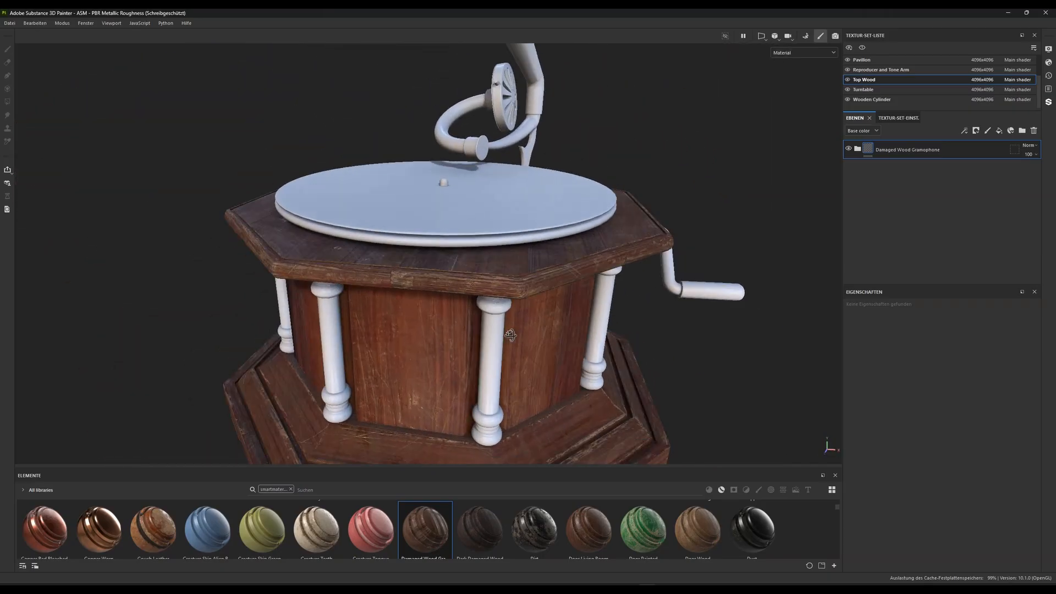
left_click_drag(467, 330, 511, 330, "alt")
left_click(857, 149)
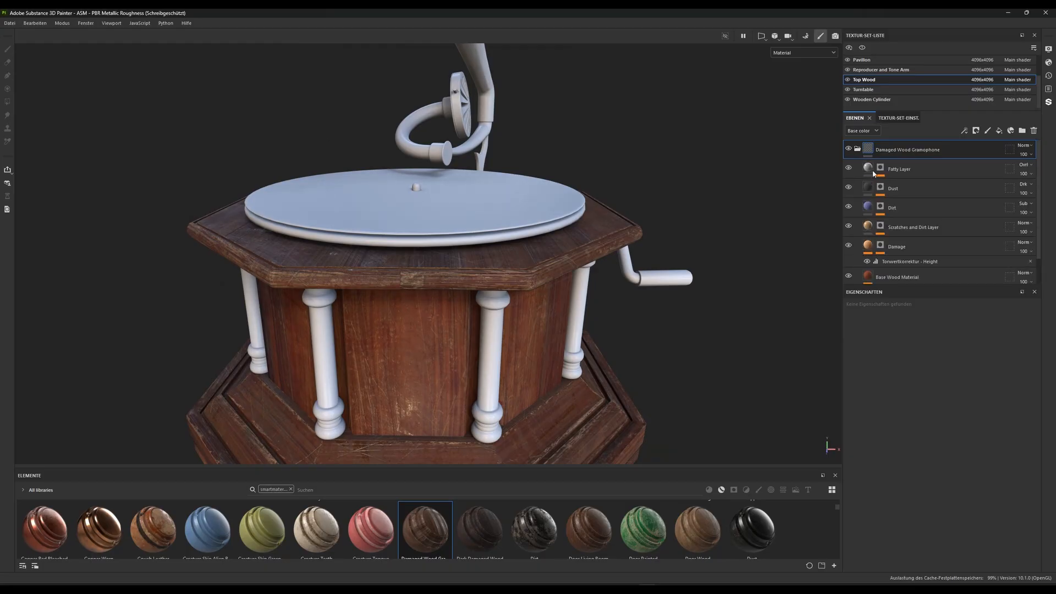
left_click(859, 150)
left_click_drag(433, 293, 408, 295, "alt")
right_click_drag(408, 295, 423, 317, "alt")
In the Metal Edge Wear generator of the Top Wood's Damage mask, set Wear Contrast to 0.71 and Wear Level to 0.64
left_click(857, 148)
scroll(897, 242, "down", 2)
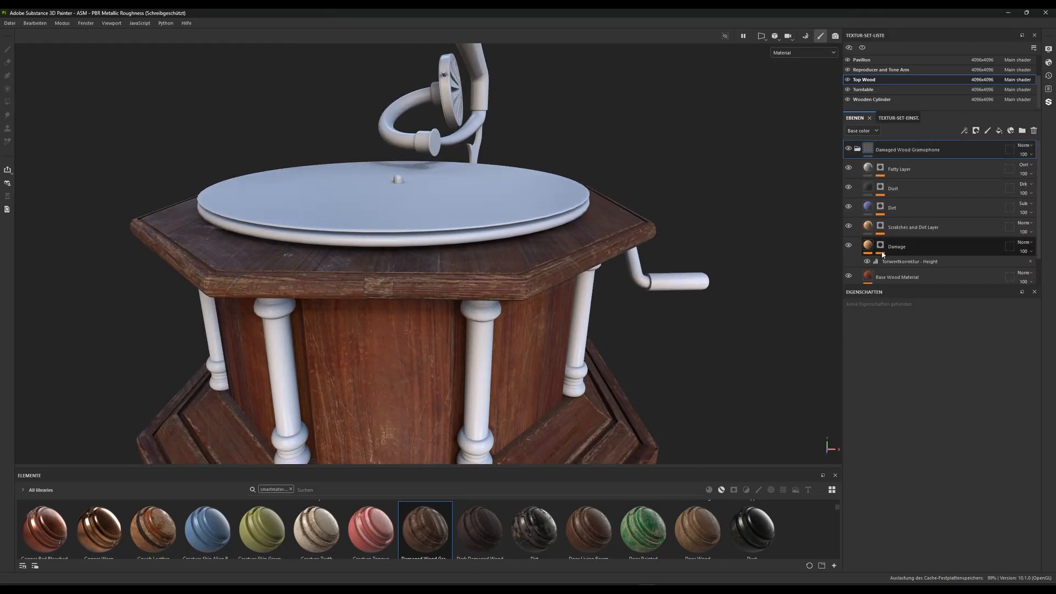
left_click(901, 249)
left_click(901, 253)
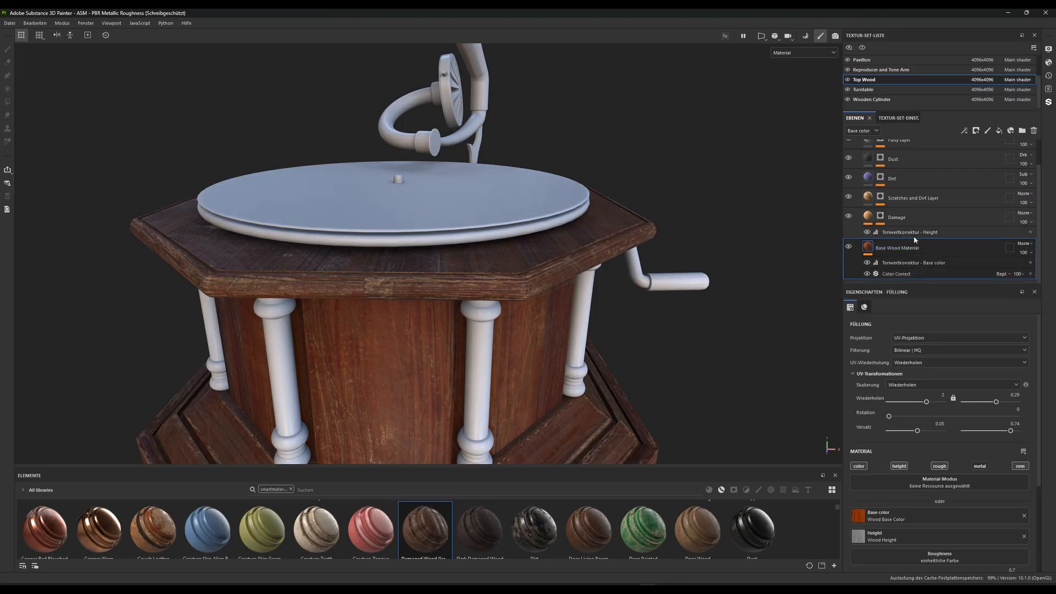
left_click(887, 221)
left_click(881, 216)
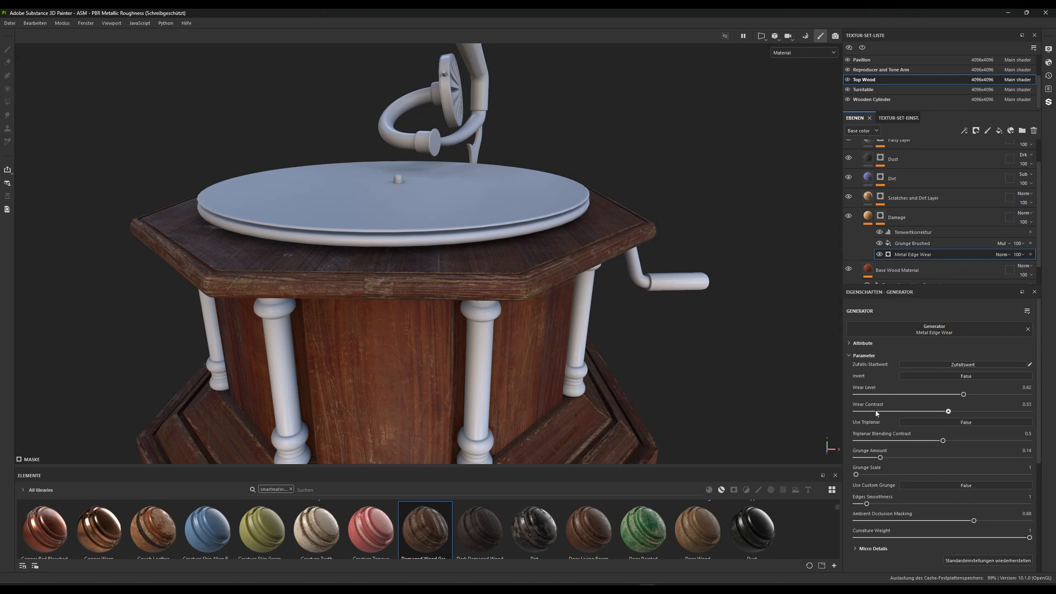
left_click_drag(948, 411, 980, 411)
left_click(997, 412)
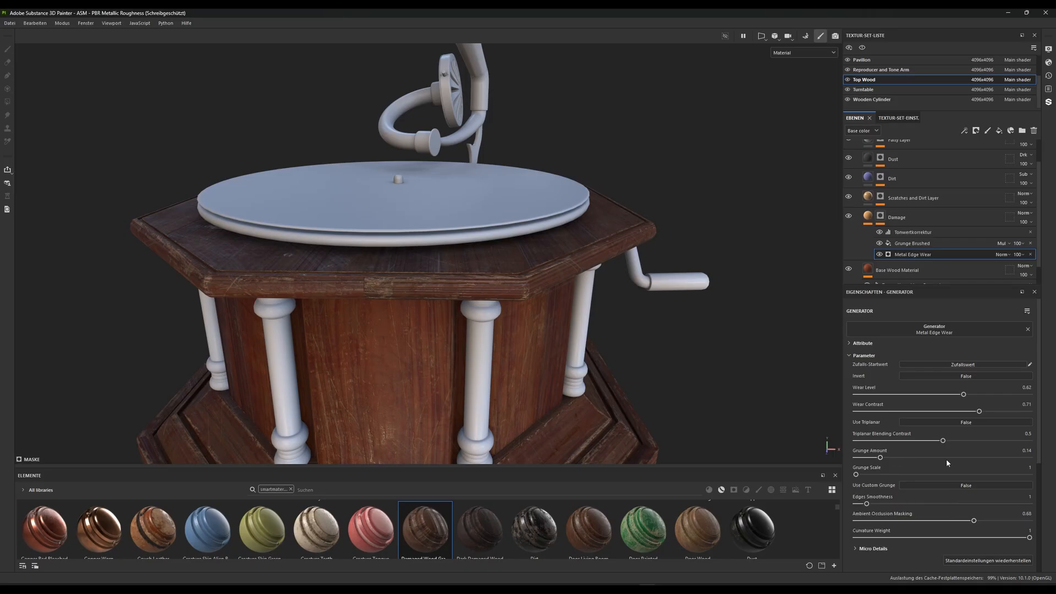
mouse_move(963, 395)
left_mouse_down()
mouse_move(913, 395)
mouse_move(1012, 395)
mouse_move(968, 396)
left_mouse_up()
left_click_drag(970, 395, 965, 395)
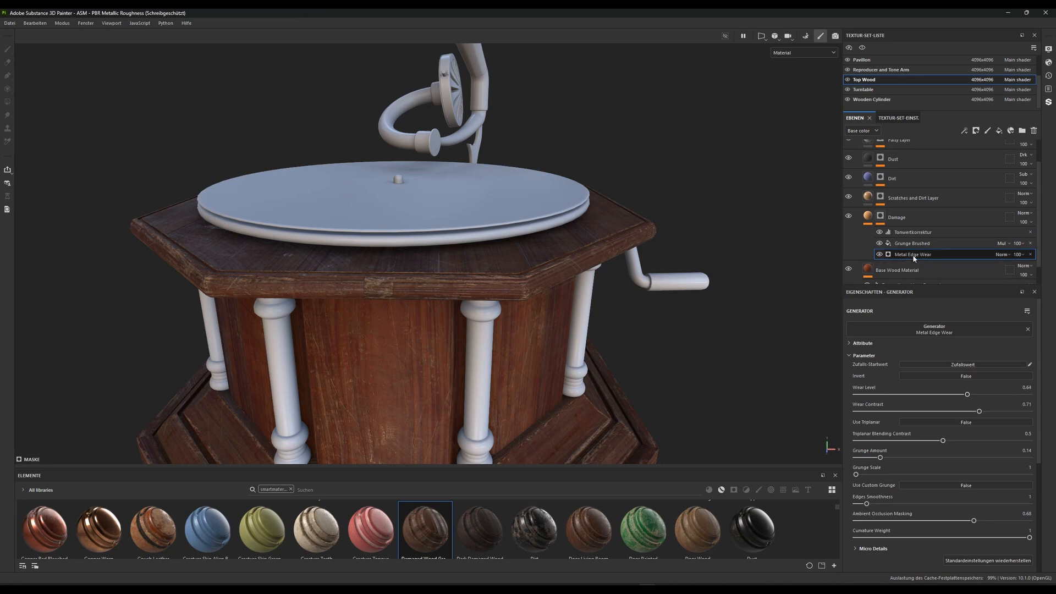
Set the balance to 0.4 and the contrast to 0.52 for the Grunge Brushed fill in the Damage mask
left_click(924, 243)
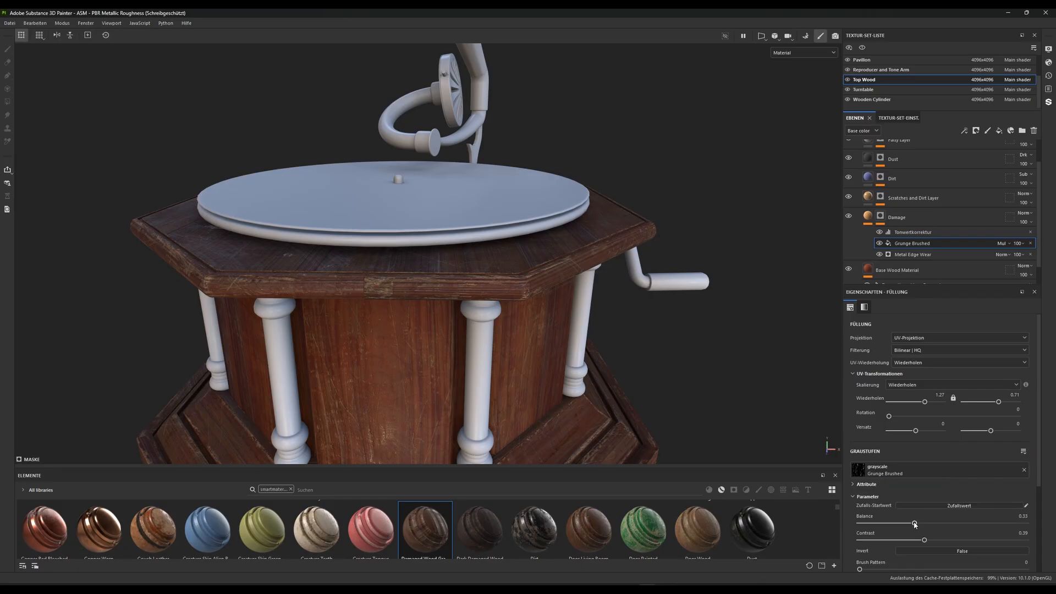
mouse_move(915, 523)
left_mouse_down()
mouse_move(963, 522)
mouse_move(889, 521)
mouse_move(914, 514)
mouse_move(973, 540)
mouse_move(926, 524)
left_mouse_up()
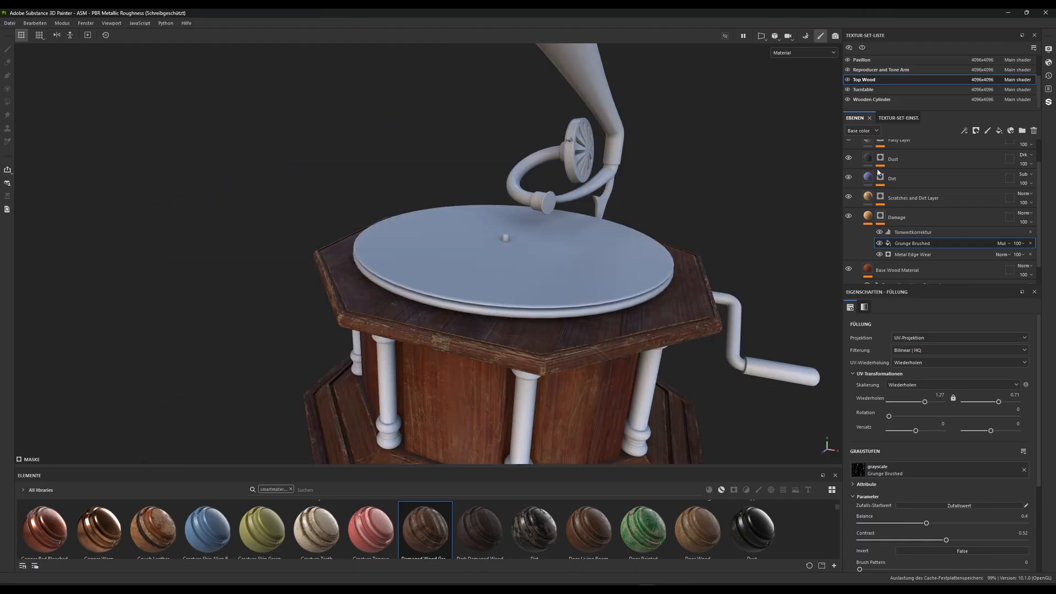
scroll(878, 172, "up", 1)
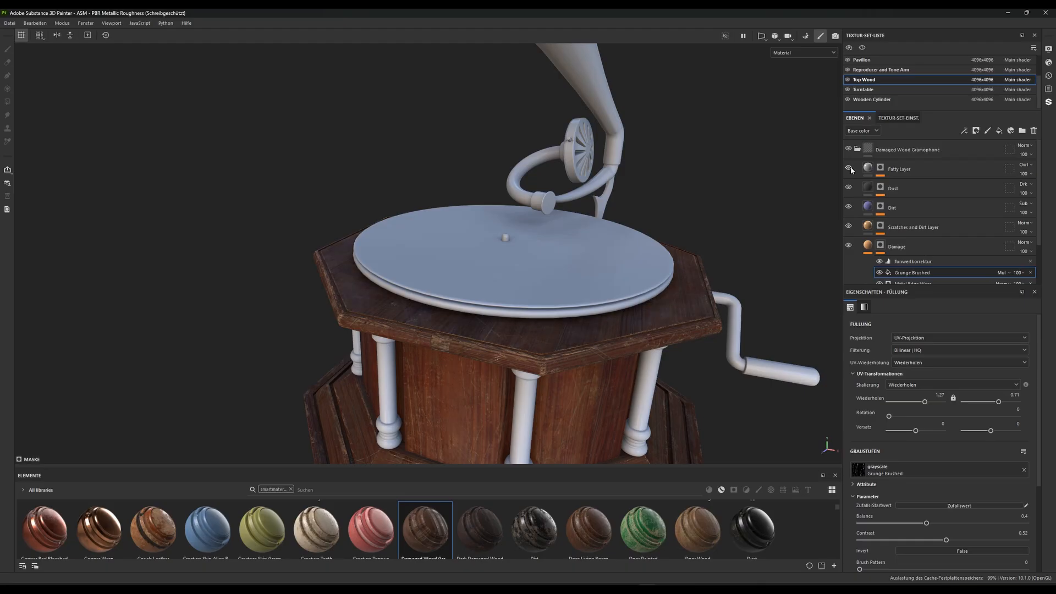
left_click_drag(419, 265, 531, 377, "alt")
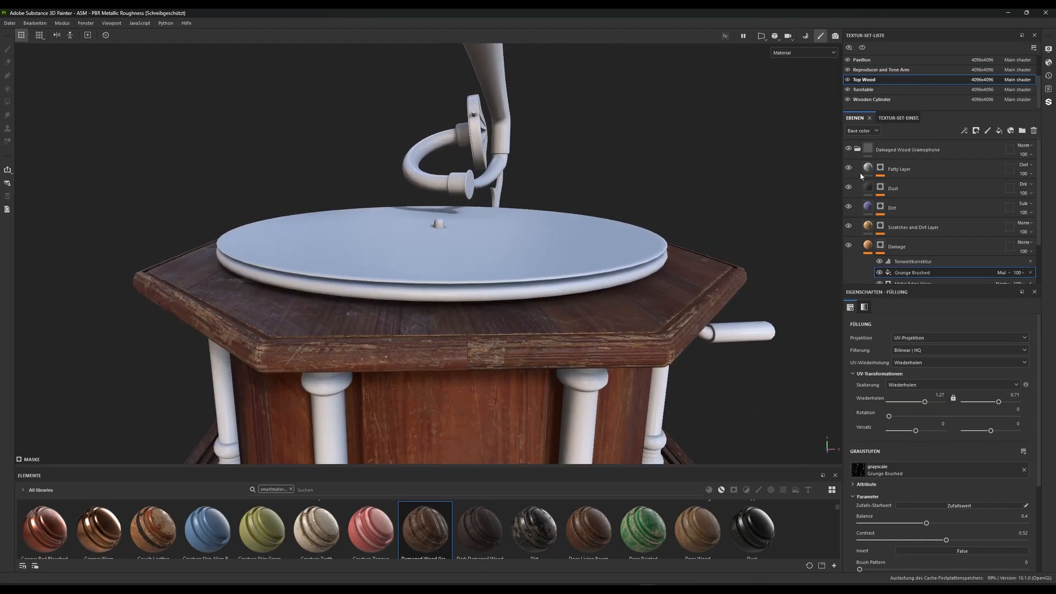
Set the balance to 0.65 and the contrast to 0.67 for the Grunge Wipe Leaky fill in the Fatty Layer's mask
left_click(849, 168)
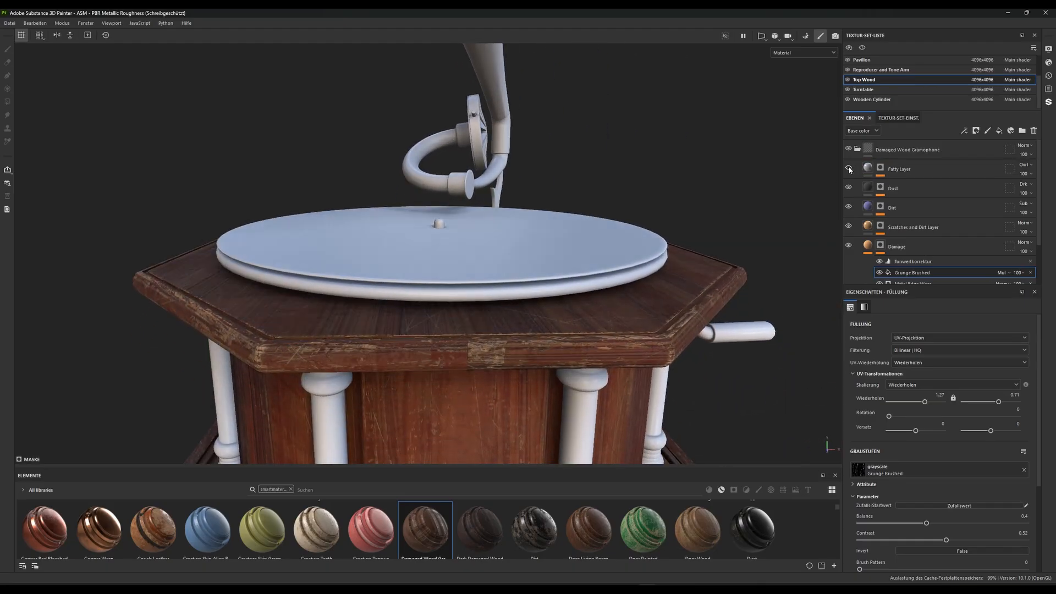
left_click(881, 175)
left_click(901, 184)
scroll(947, 325, "down", 3)
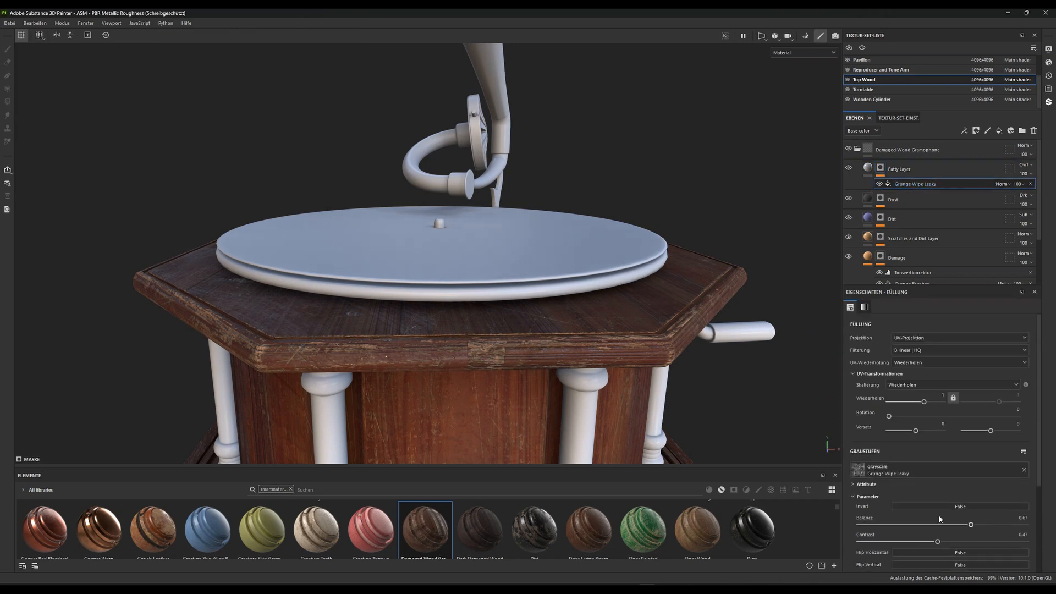
left_click_drag(937, 492, 993, 493)
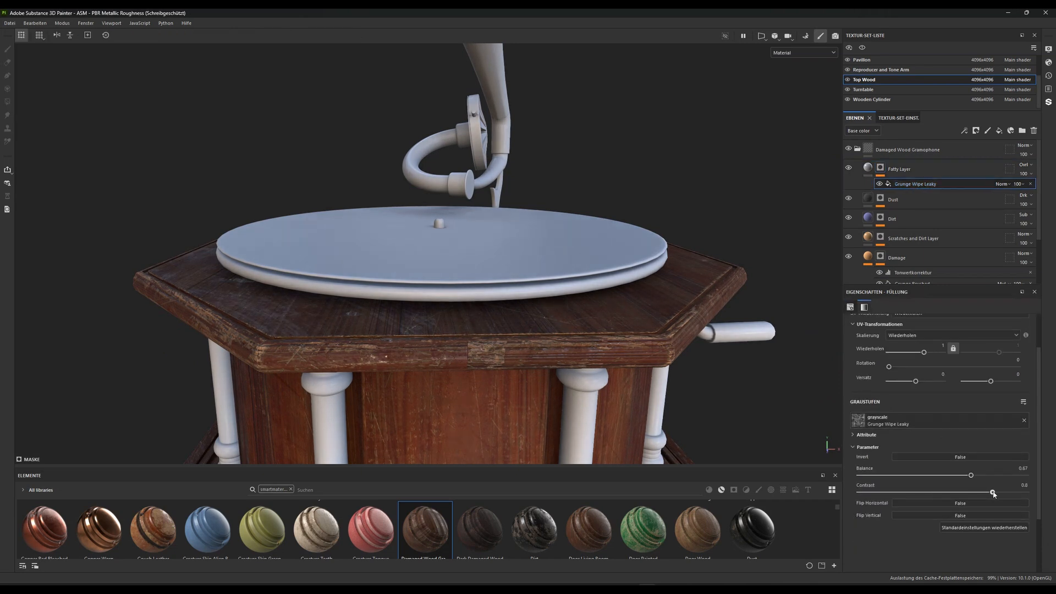
left_click_drag(916, 494, 976, 491)
scroll(596, 302, "down", 3)
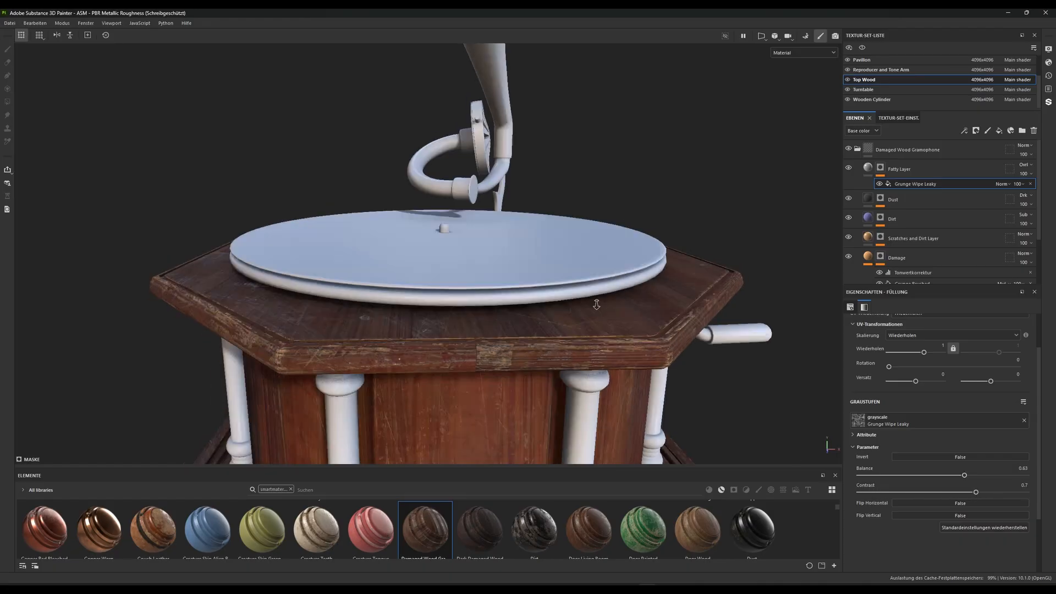
left_click_drag(596, 302, 504, 253, "alt")
scroll(519, 269, "down", 2)
right_click_drag(503, 253, 611, 308, "shift")
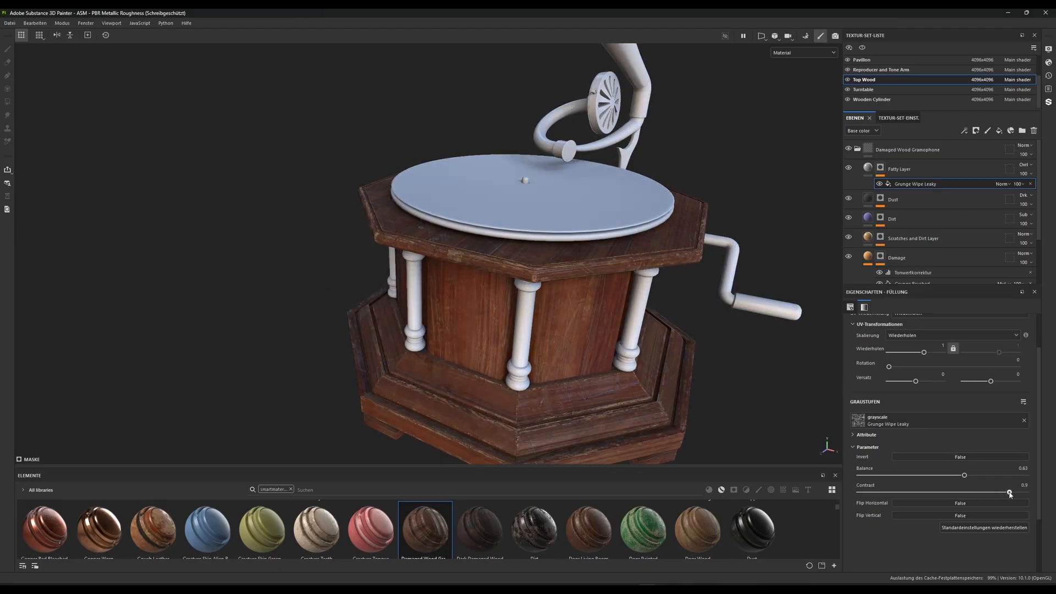
left_click_drag(975, 492, 880, 489)
mouse_move(958, 489)
left_mouse_down()
mouse_move(974, 490)
mouse_move(966, 475)
mouse_move(994, 477)
mouse_move(967, 477)
mouse_move(983, 492)
mouse_move(1006, 492)
mouse_move(945, 492)
left_mouse_up()
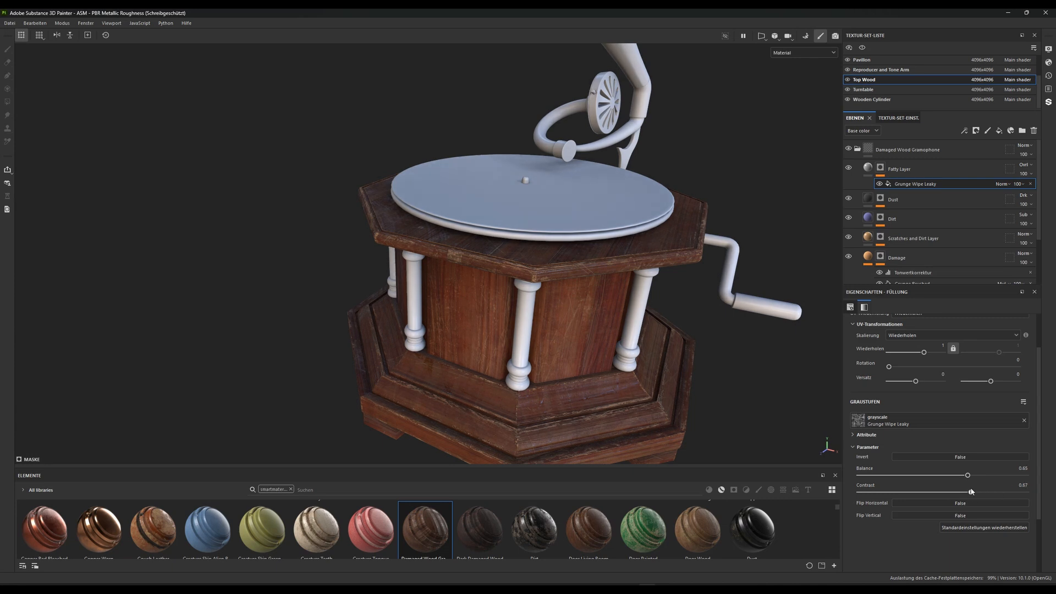
Examine the wood of the top, box and base from several angles and distances, and collapse the Damaged Wood Gramophone folder
left_click_drag(501, 320, 540, 295, "alt")
middle_click_drag(540, 295, 545, 340, "alt")
left_click_drag(442, 338, 485, 382, "alt")
scroll(473, 330, "down", 6)
middle_click_drag(459, 247, 515, 253, "alt")
scroll(506, 275, "up", 2)
left_click_drag(487, 313, 467, 337, "alt")
middle_click_drag(467, 336, 424, 369, "alt")
left_click(856, 149)
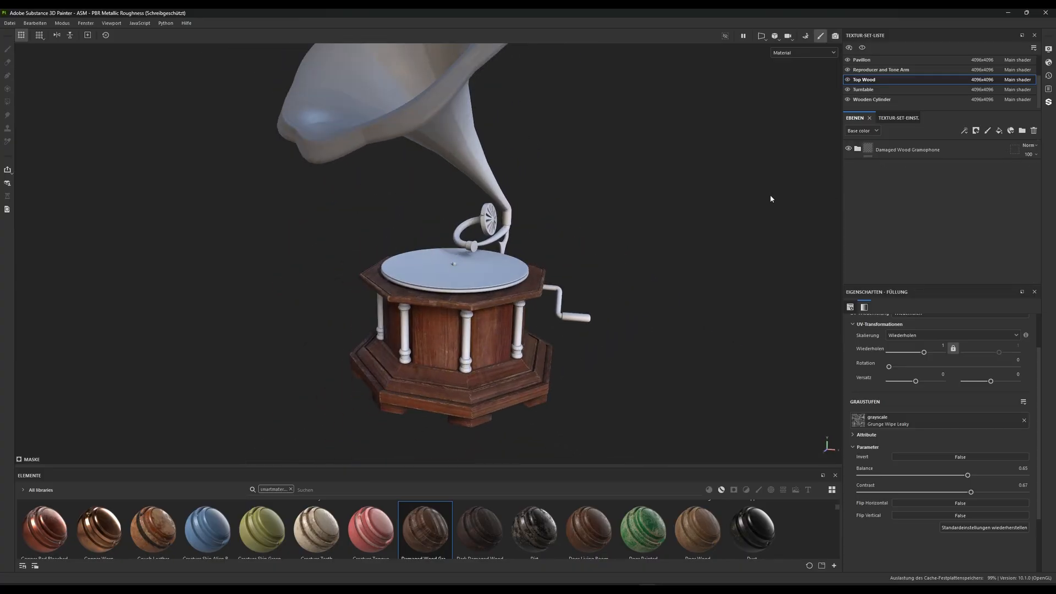
scroll(465, 266, "up", 3)
middle_click_drag(500, 378, 493, 353, "alt")
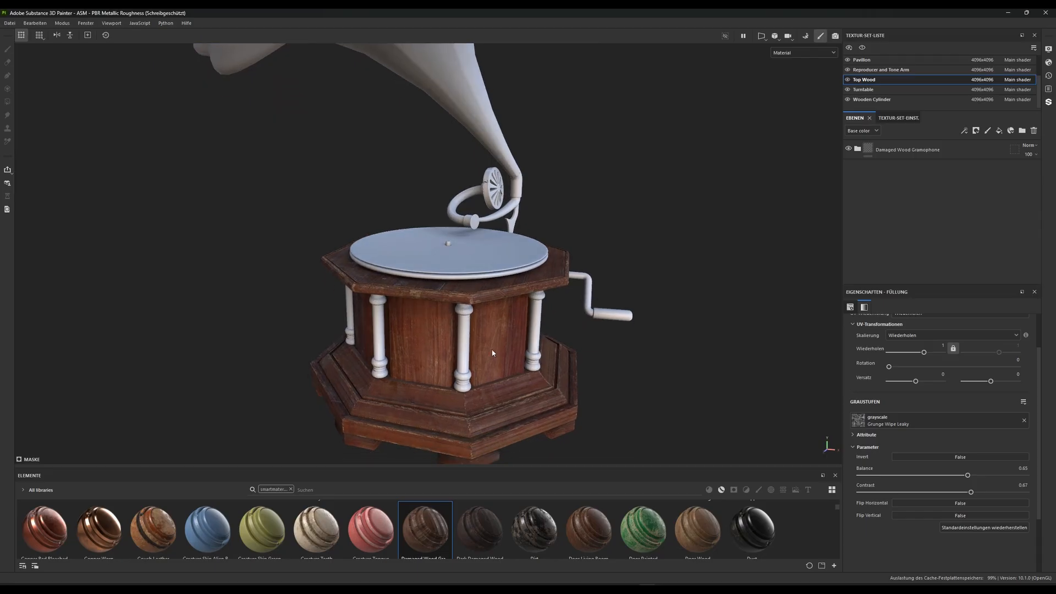
left_click_drag(545, 380, 451, 297, "alt")
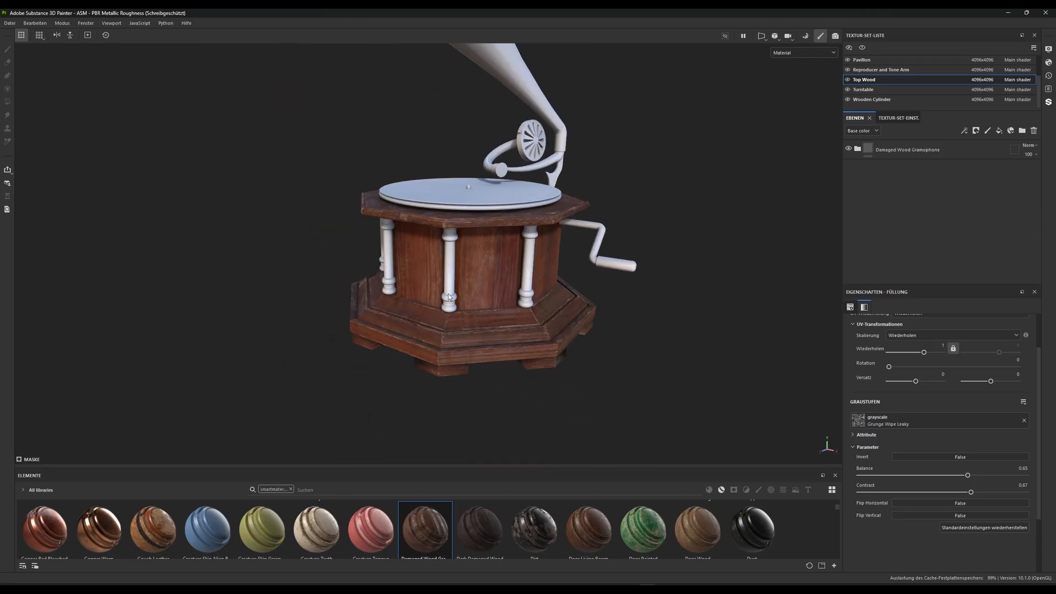
scroll(450, 252, "up", 2)
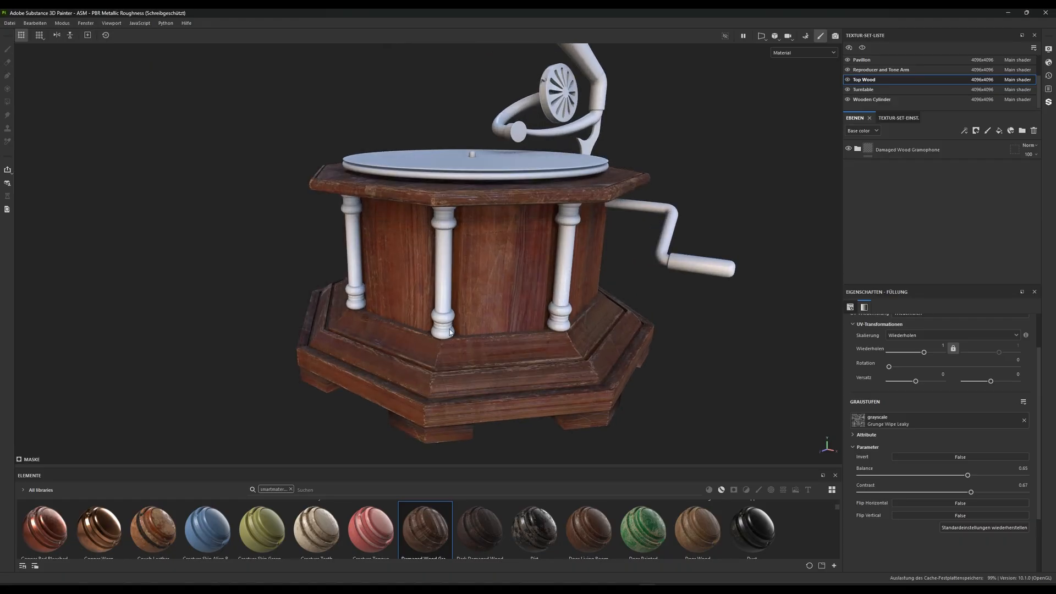
left_click_drag(526, 332, 574, 212, "alt")
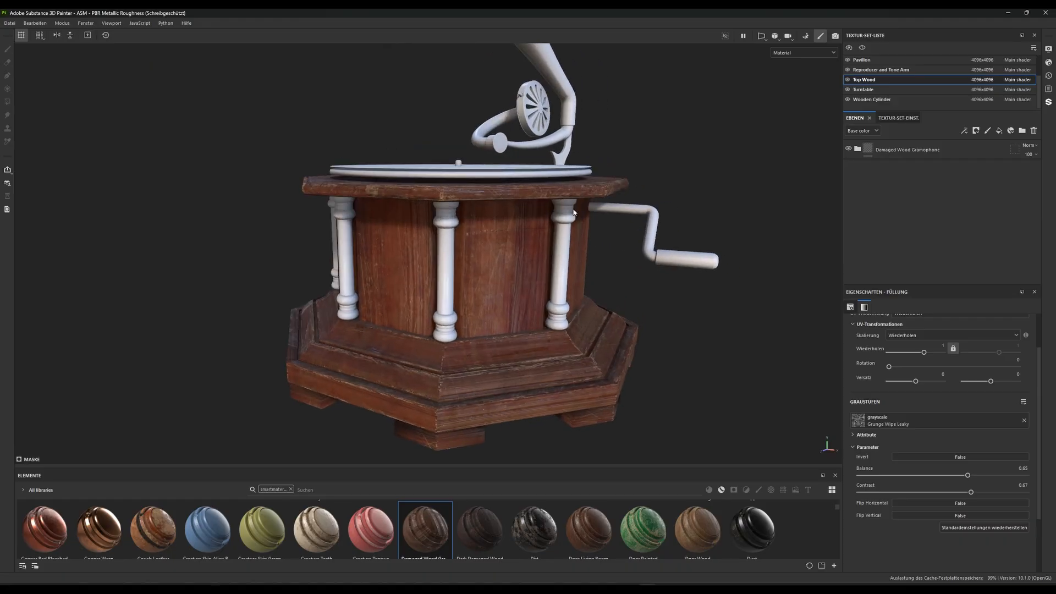
left_click_drag(557, 350, 511, 321, "alt")
Save the project under the file name Gramophone in the Gramophone folder inside Downloads
left_click(11, 23)
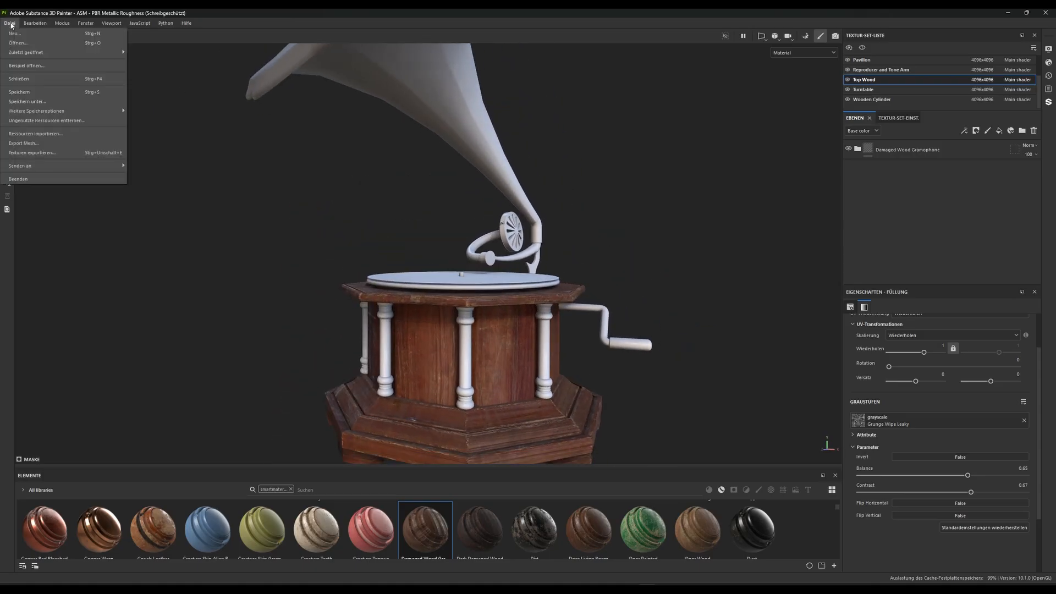
left_click(27, 101)
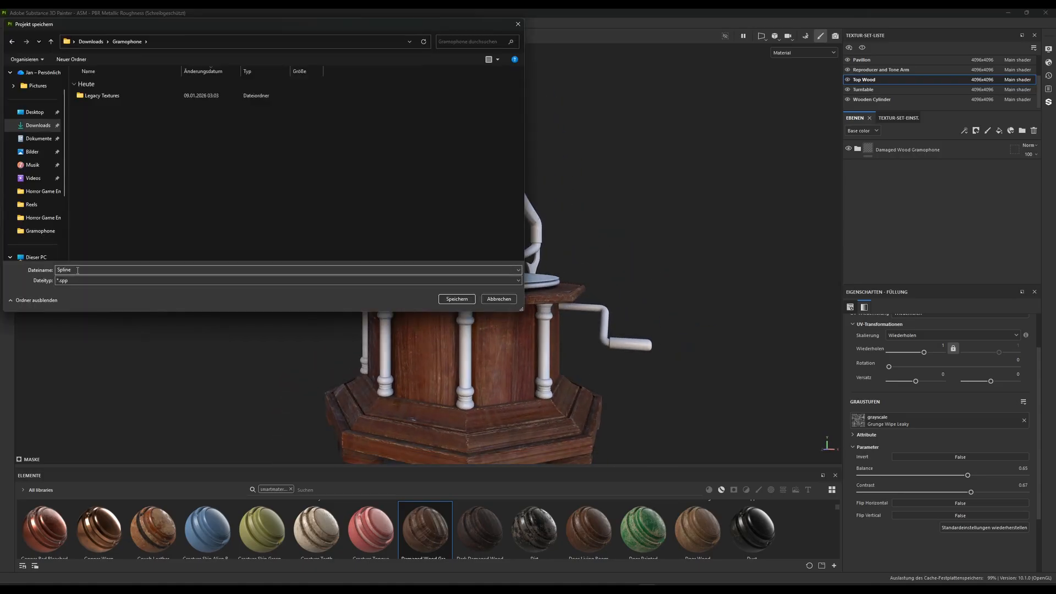
left_click(77, 270)
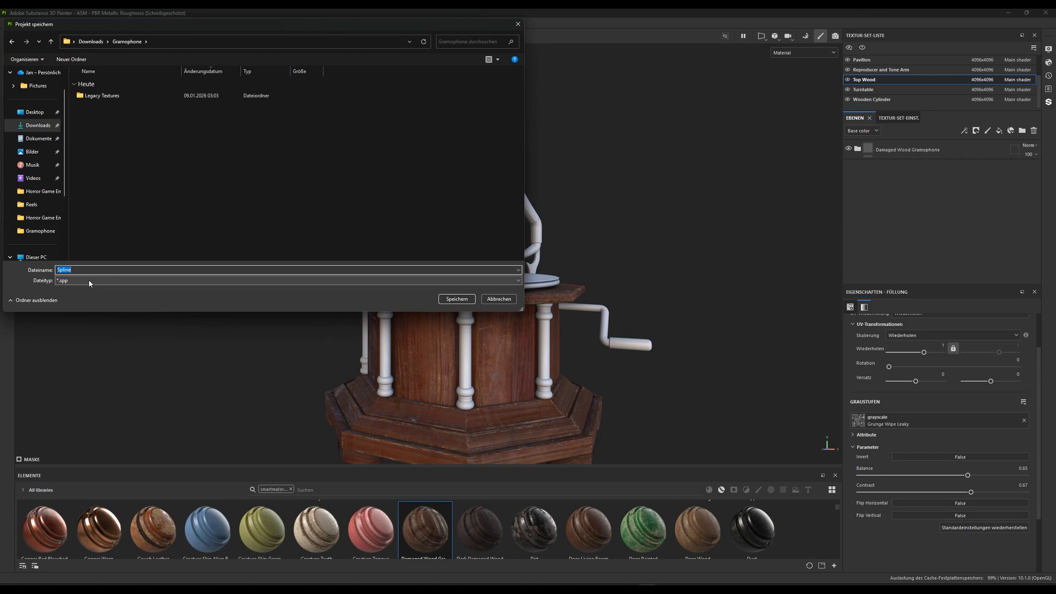
type("Gramophone")
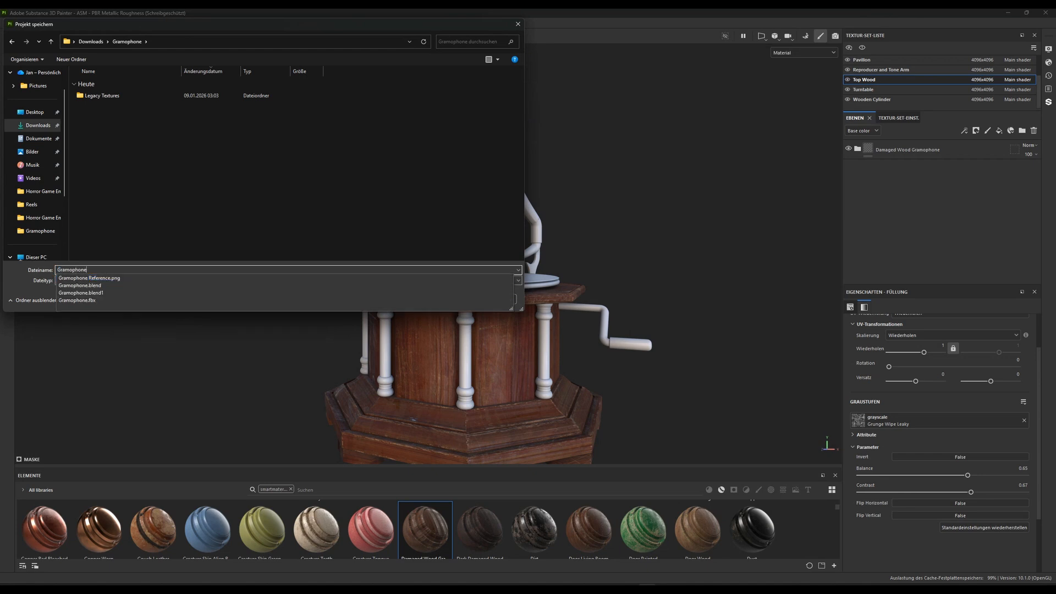
left_click(90, 294)
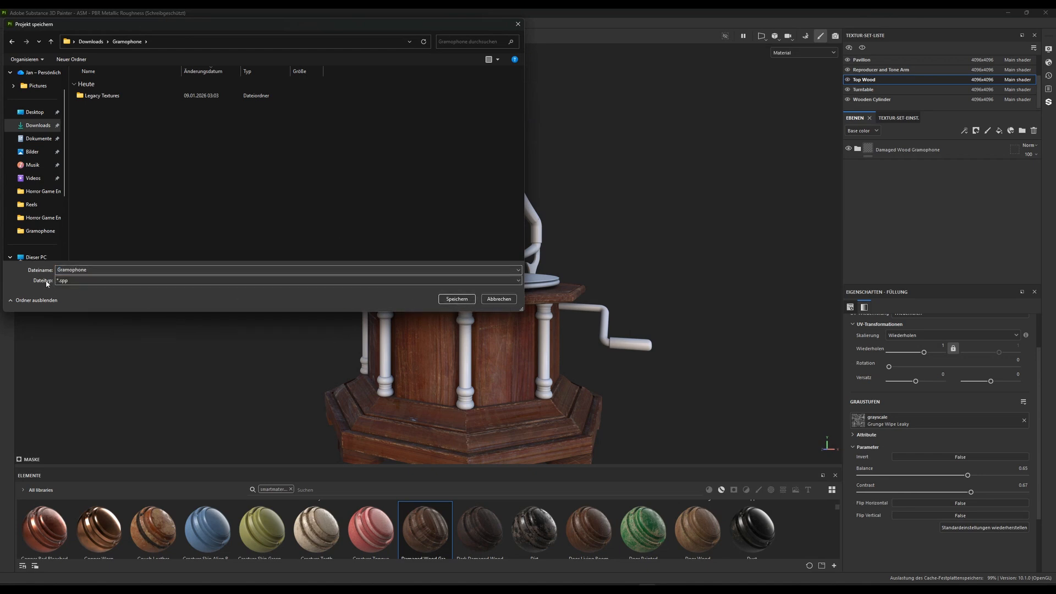
left_click(457, 299)
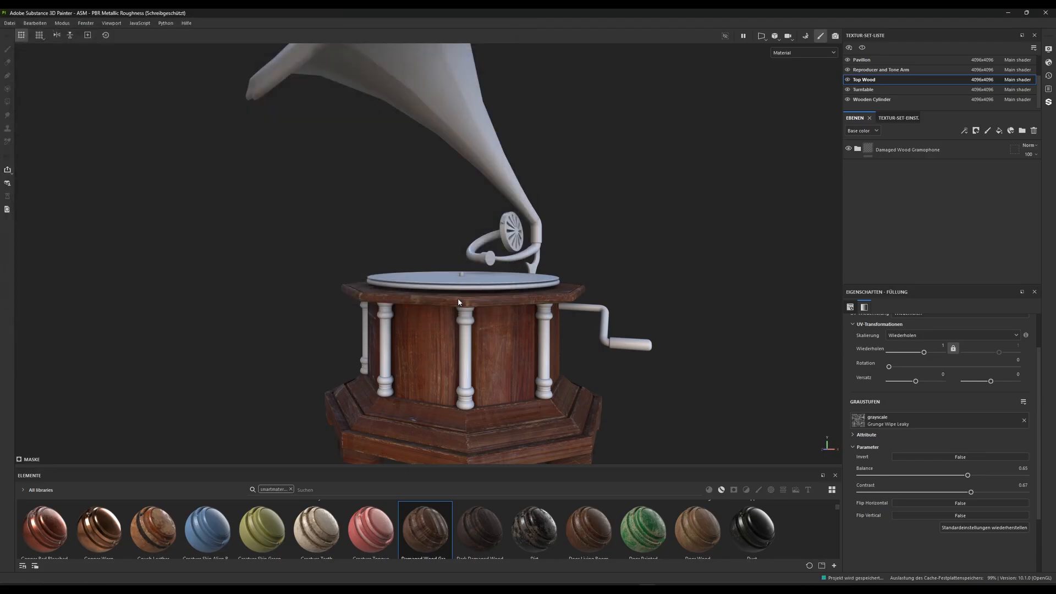